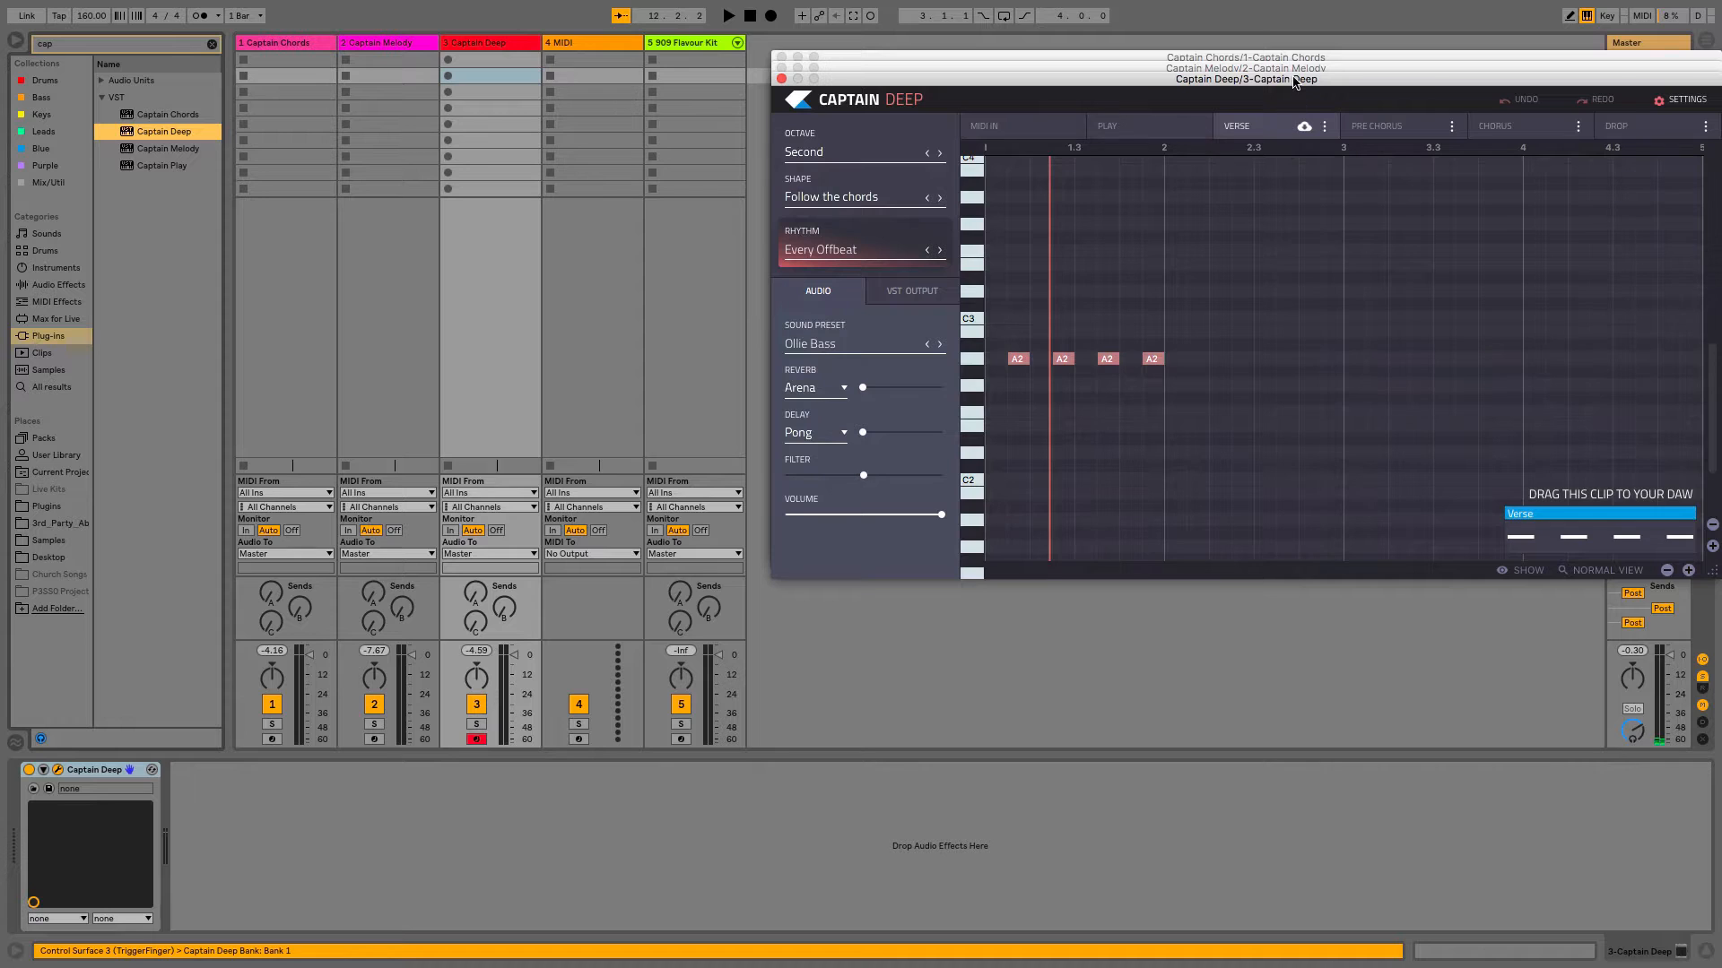
Uncover the stacked Captain plug-in windows, connect Captain Melody to Captain Chords, and start Captain Chords in A Minor.
left_click_drag(1295, 81, 1306, 270)
left_click(1303, 173)
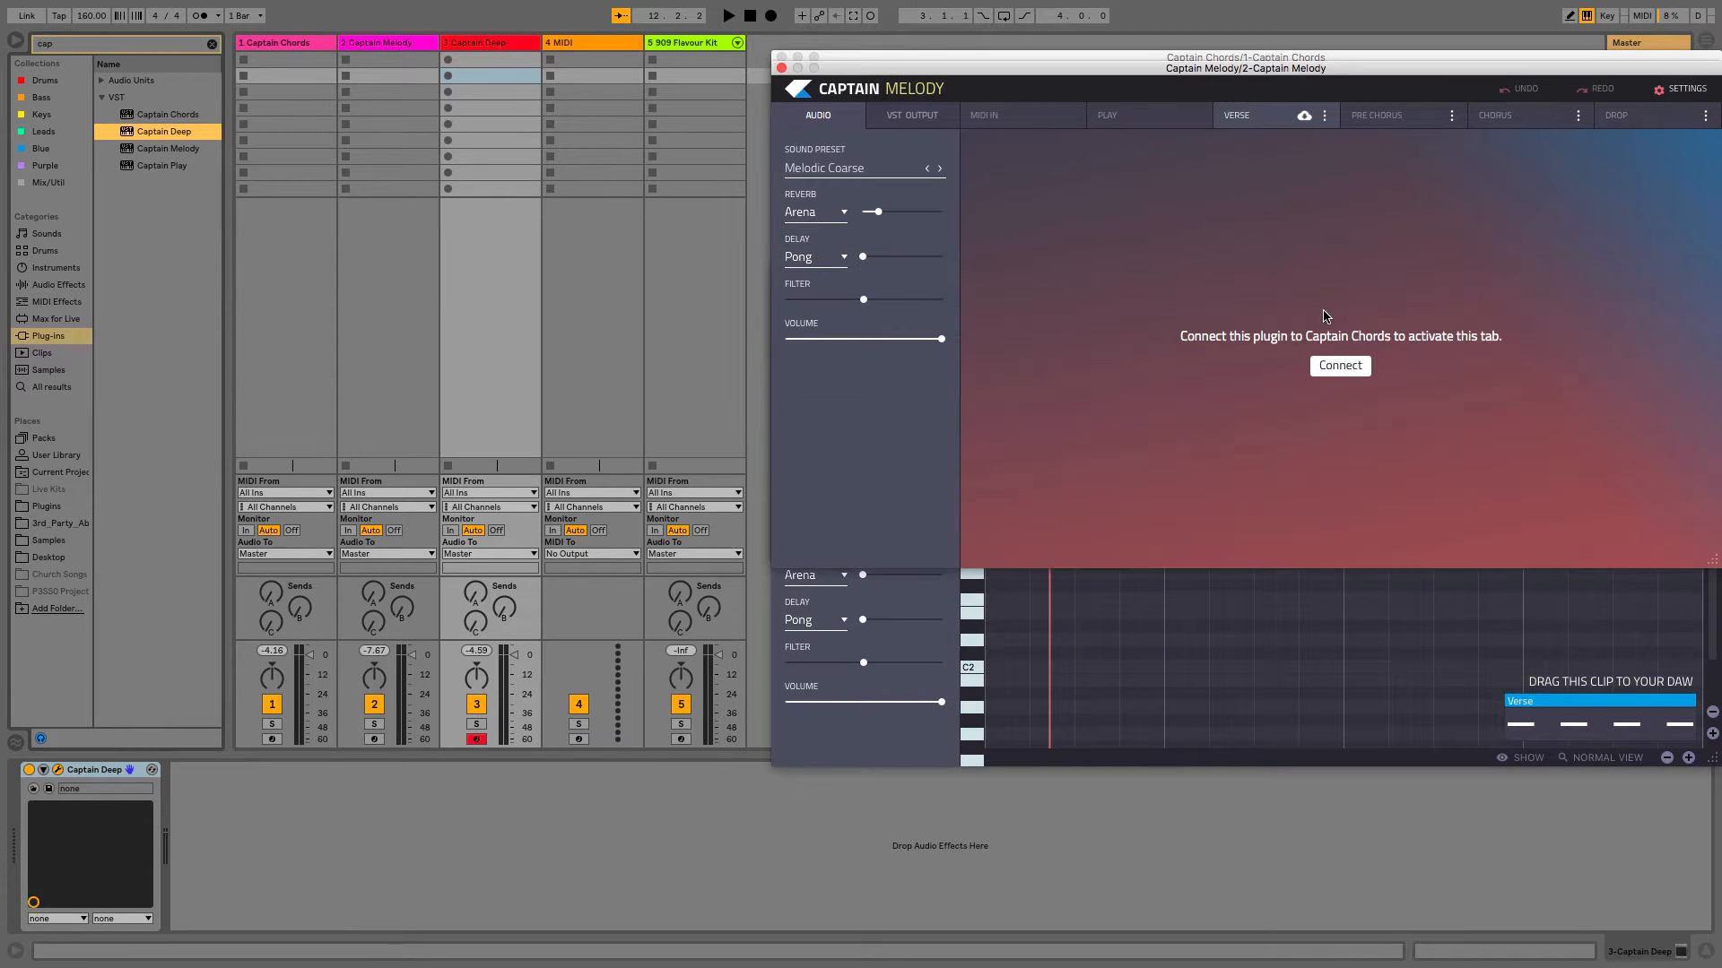
left_click(1334, 372)
left_click(1186, 58)
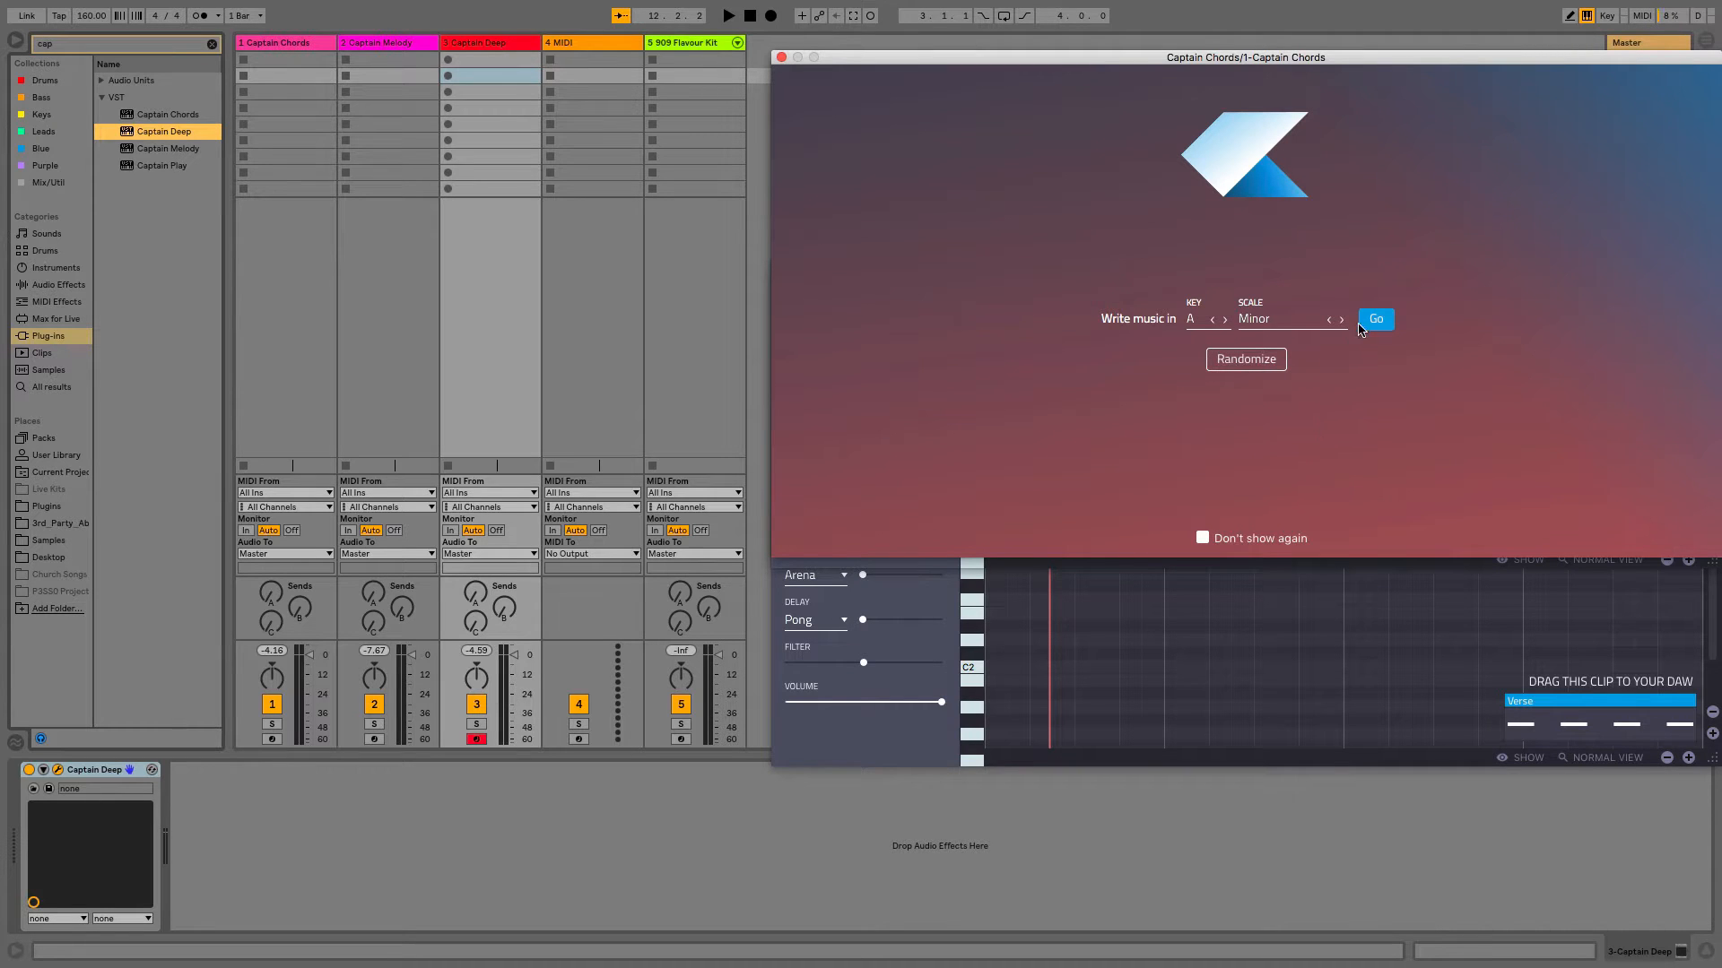
left_click(1377, 321)
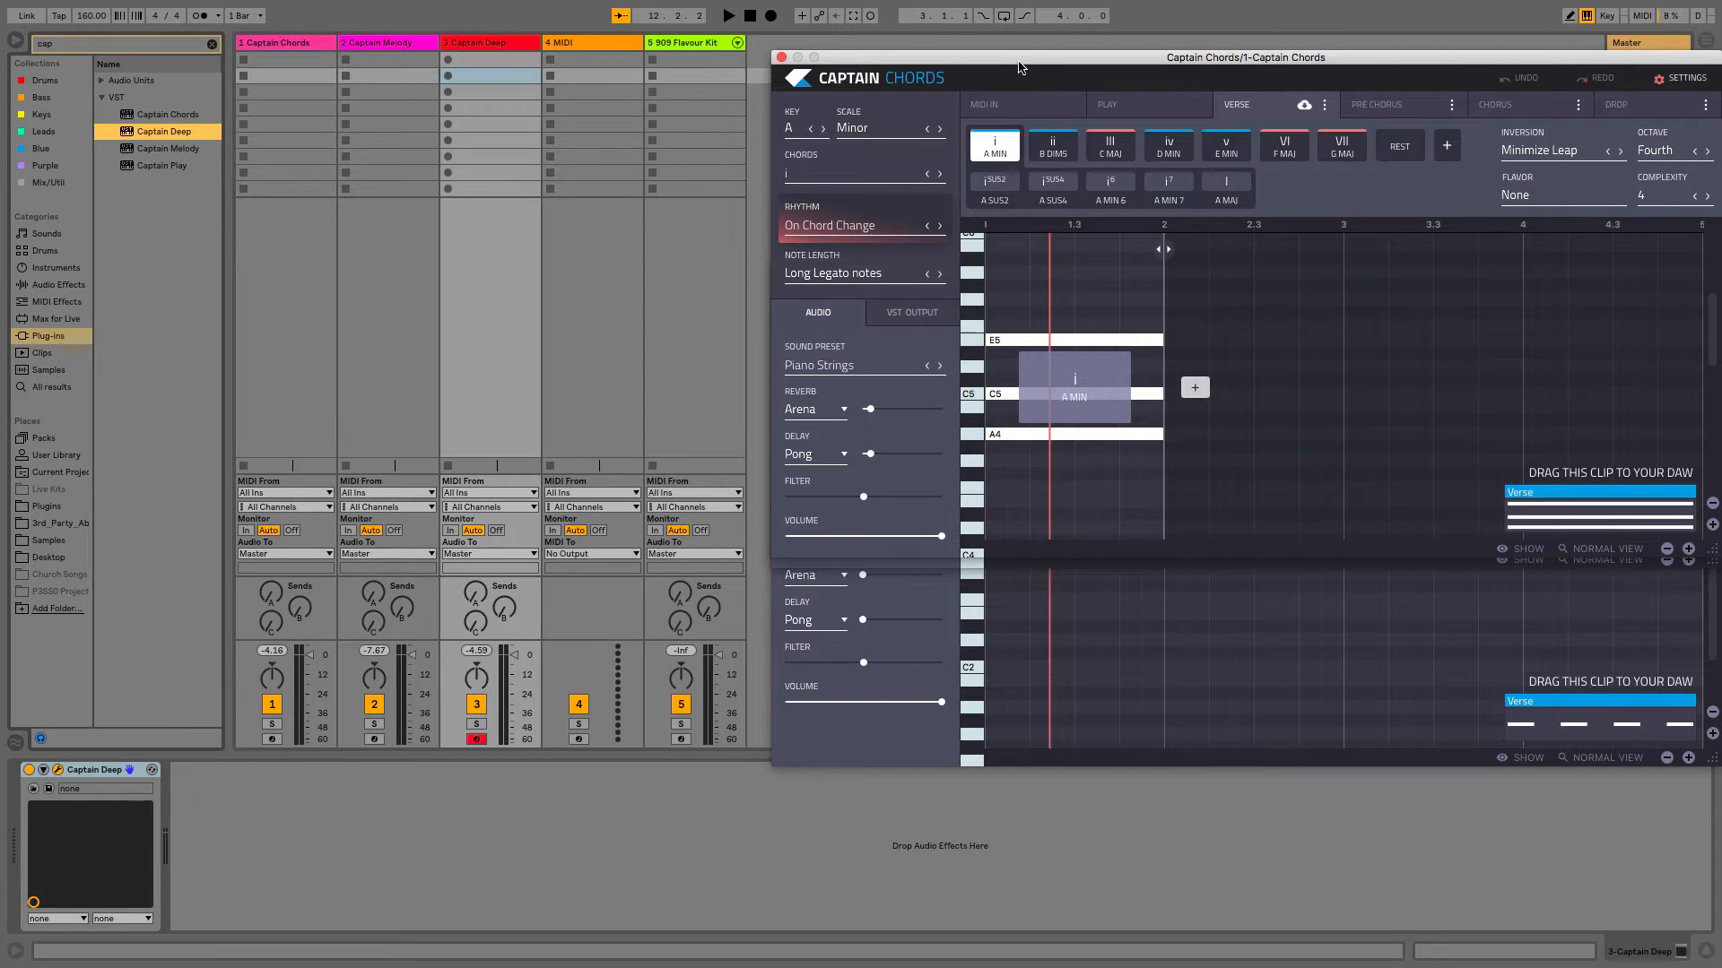
Play back the parts, hide the browser, and arrange the Captain Chords window clear of Captain Melody and Captain Deep.
left_click_drag(1021, 59, 1013, 32)
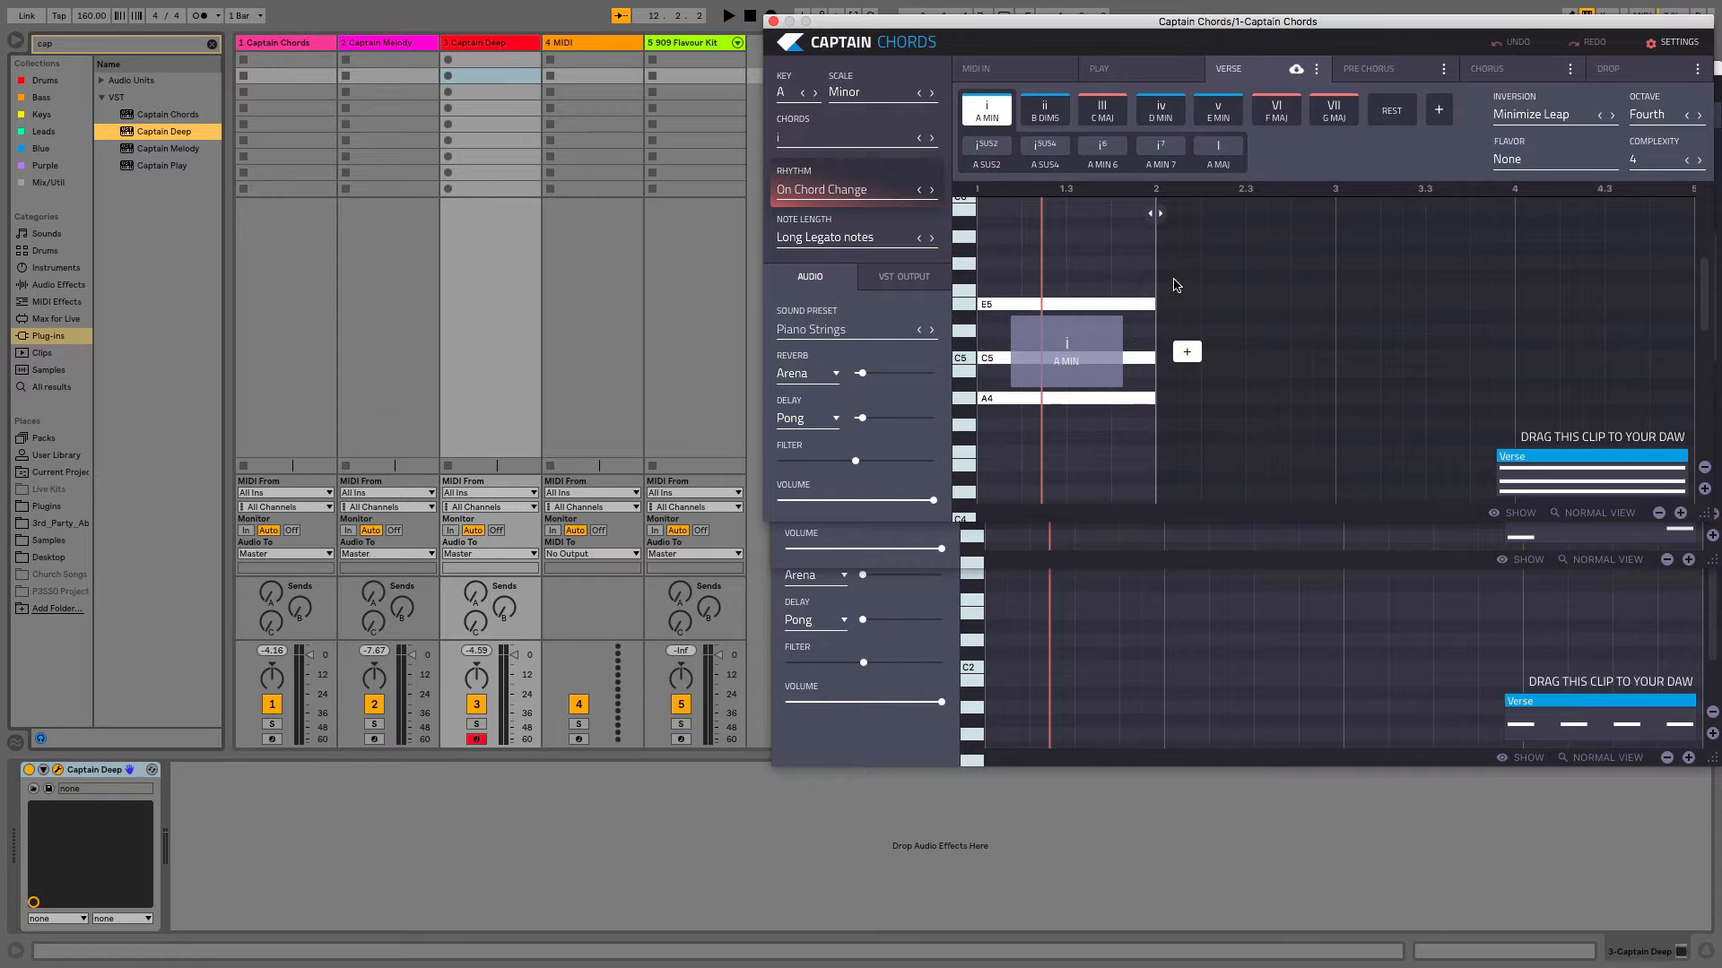
key("space")
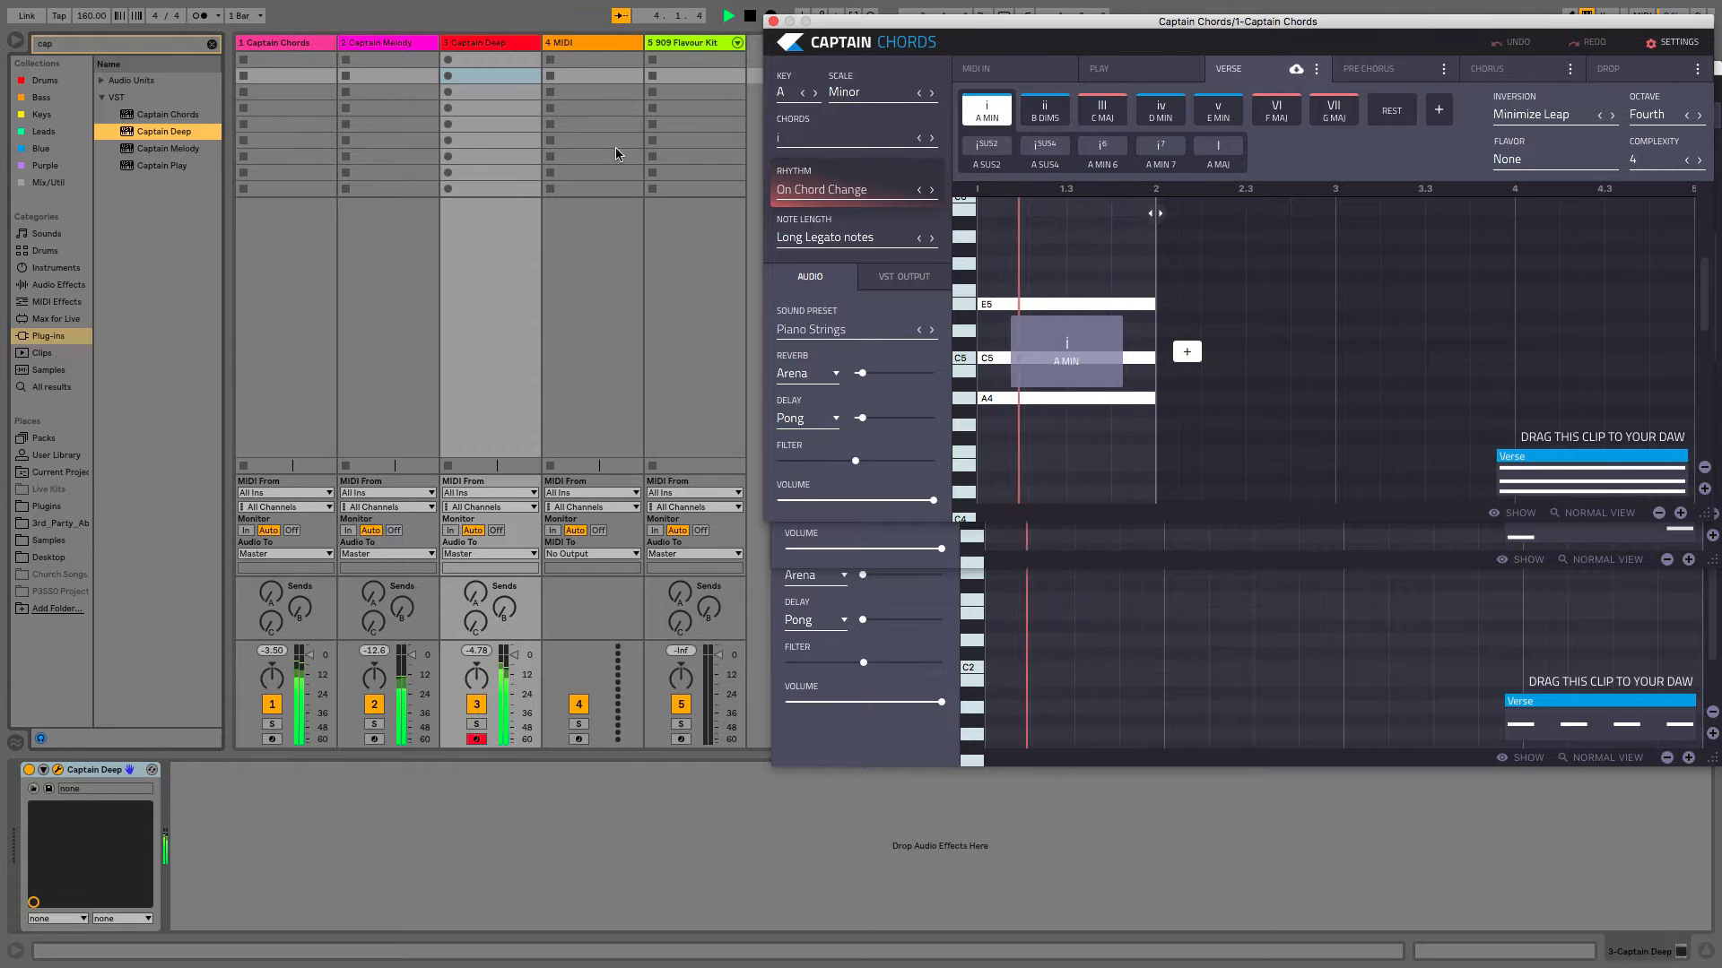
left_click(335, 313)
key("alt+super+b")
key("alt+super+p")
key("space")
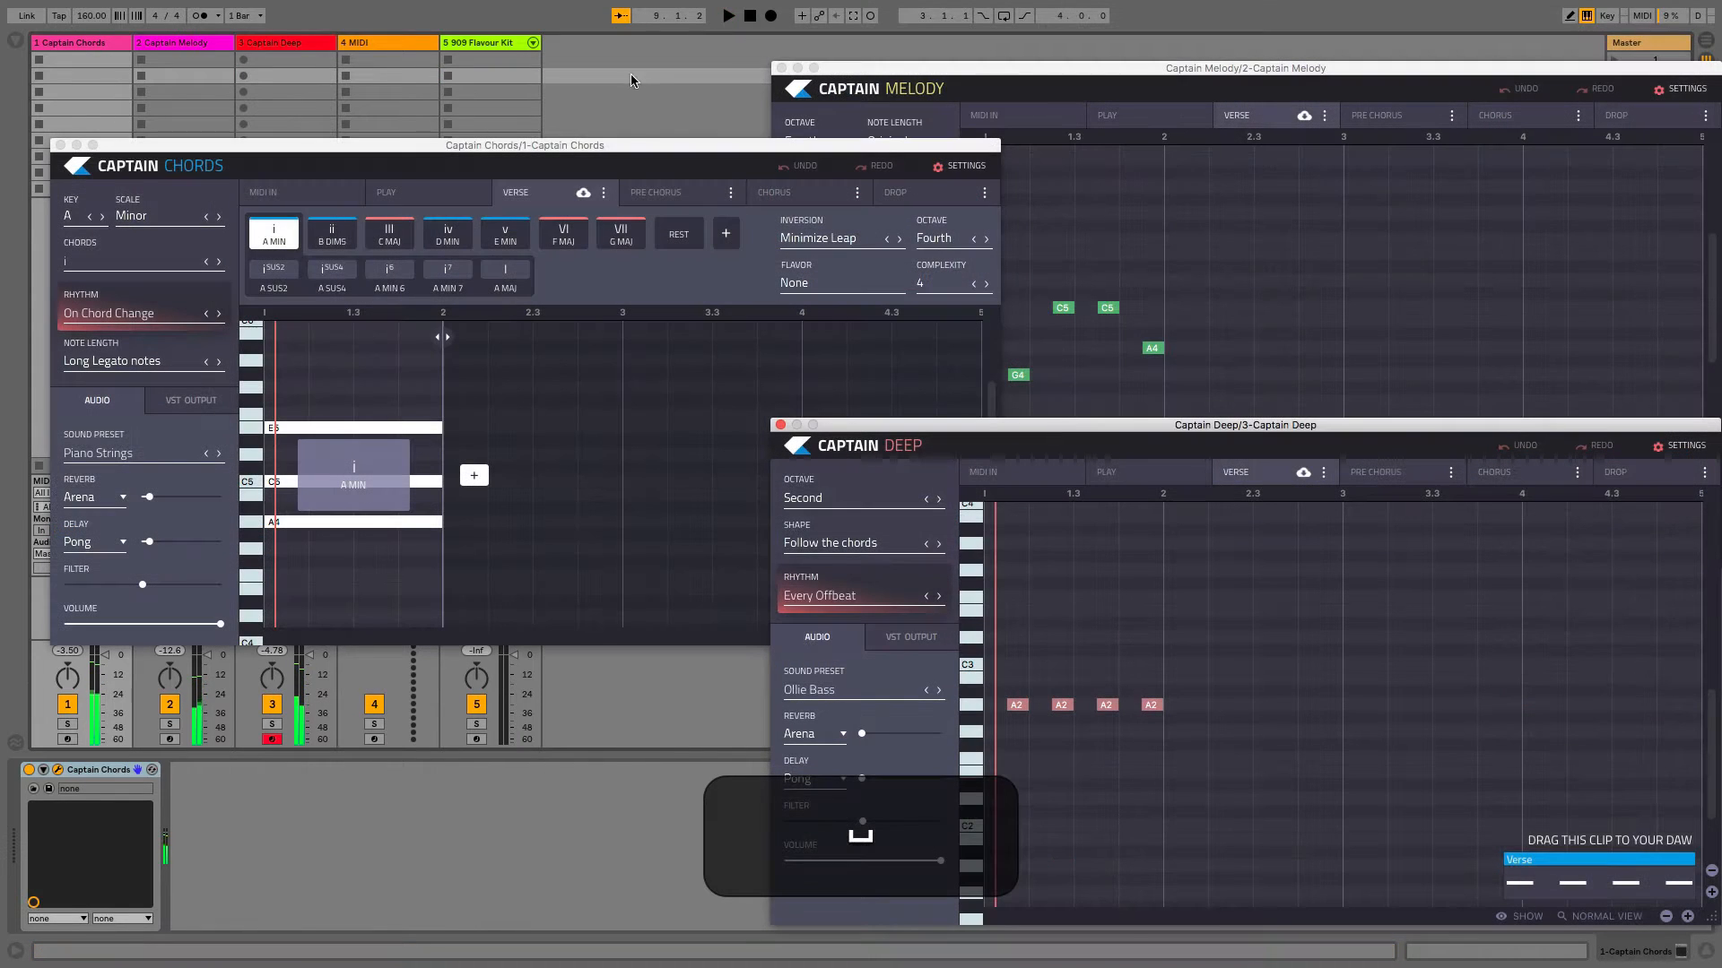
left_click_drag(621, 116, 588, 31)
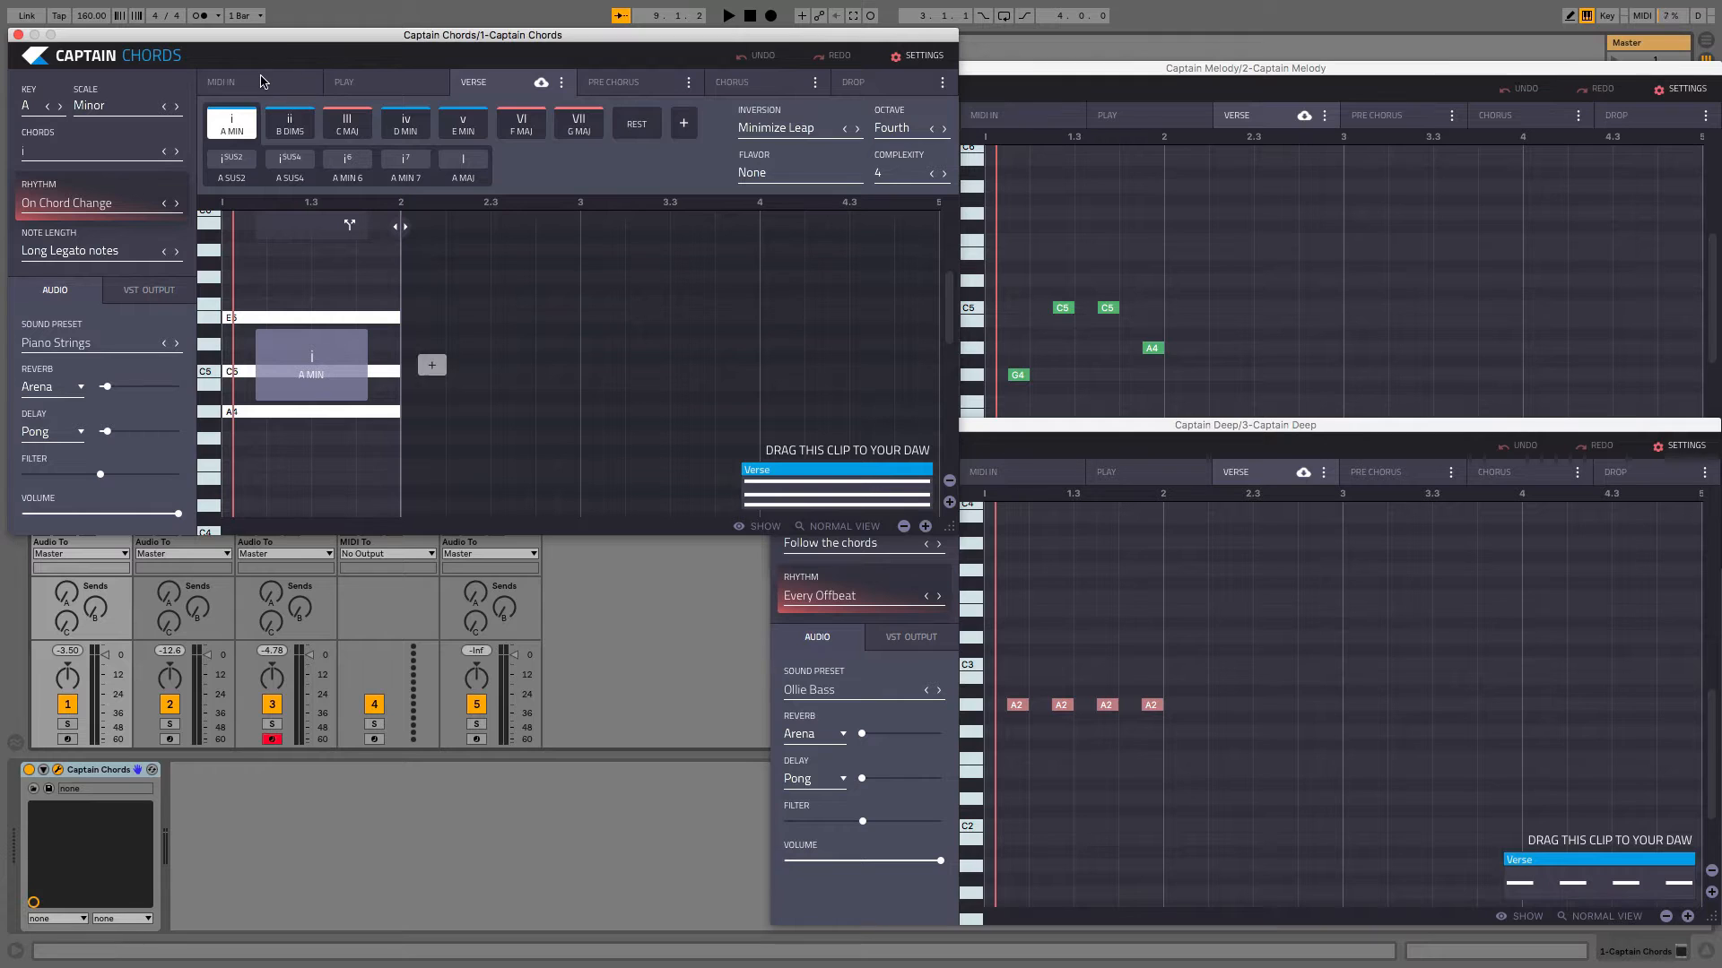
Look through the MIDI In, Play, Pre Chorus, Chorus and Drop sections of Captain Chords and return to Verse.
left_click(264, 82)
left_click(405, 90)
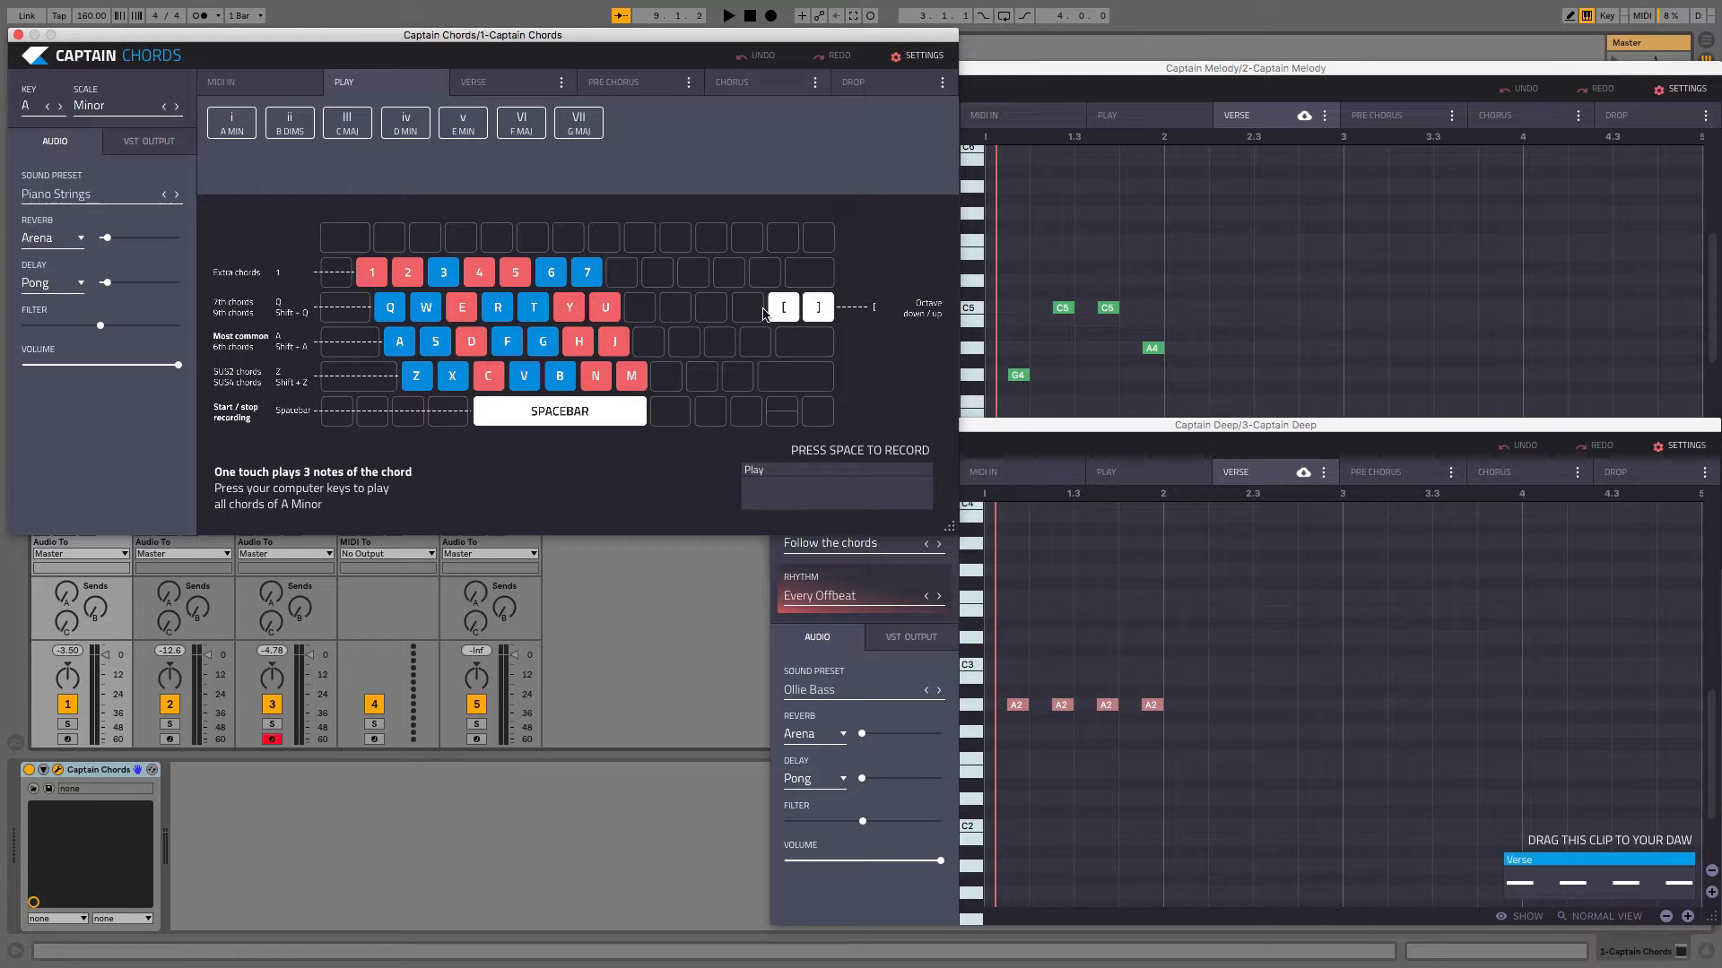
left_click(491, 86)
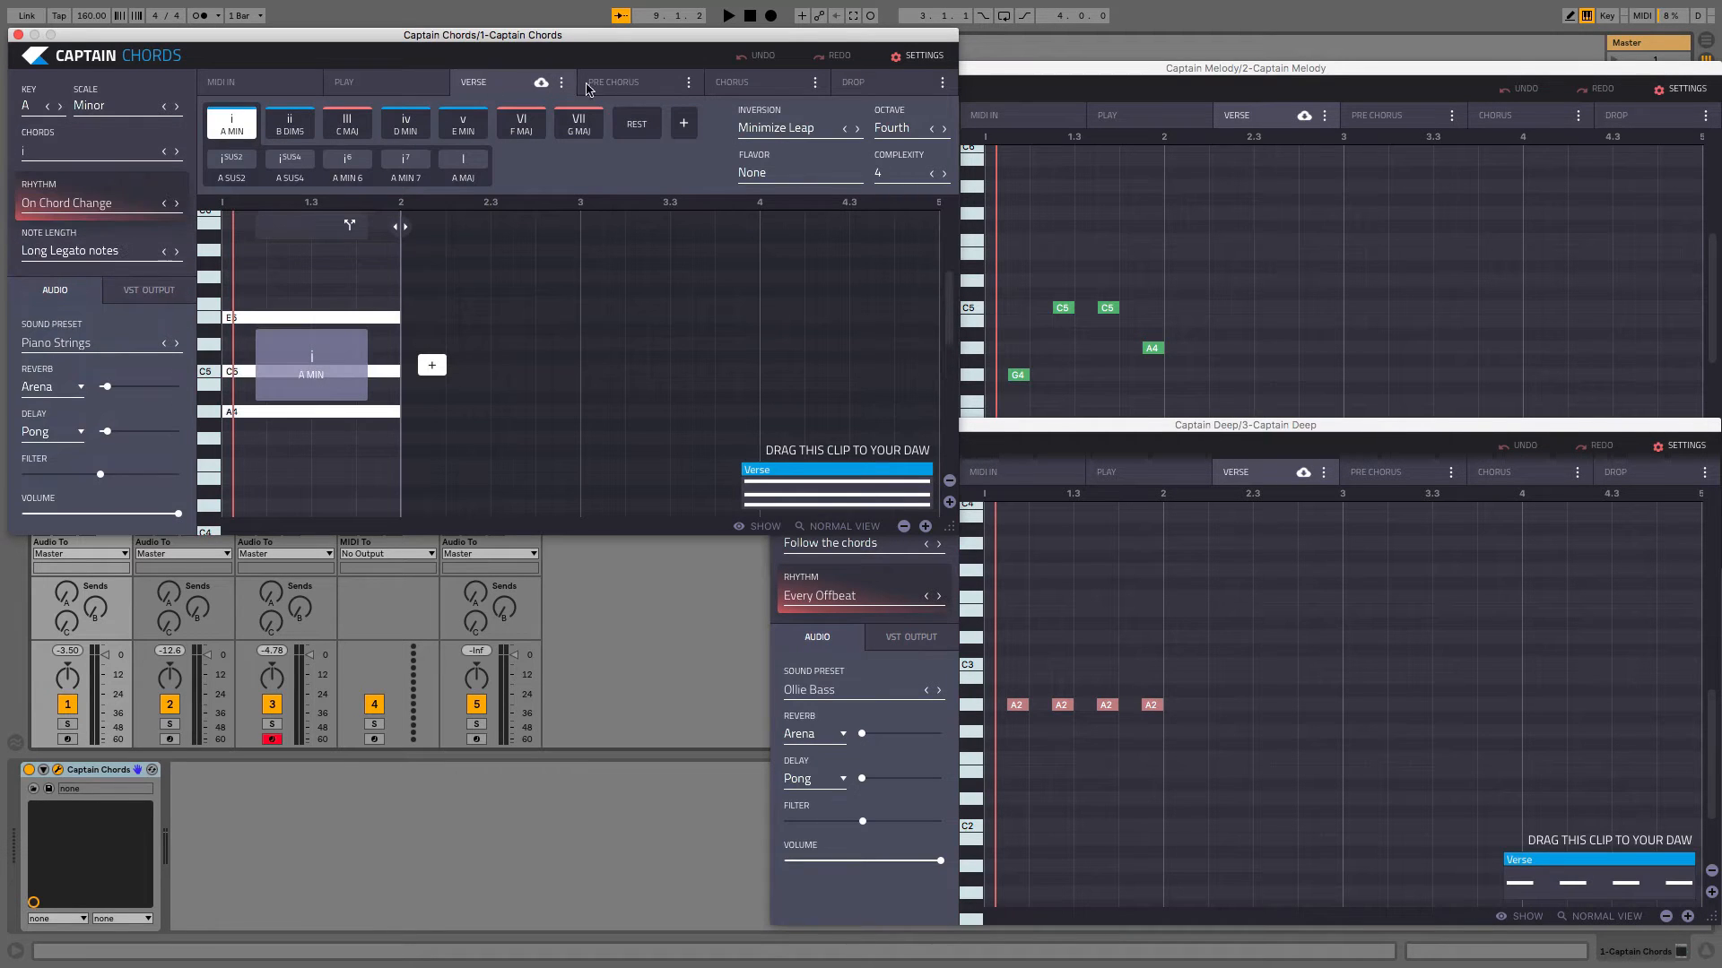
left_click(591, 87)
left_click(745, 90)
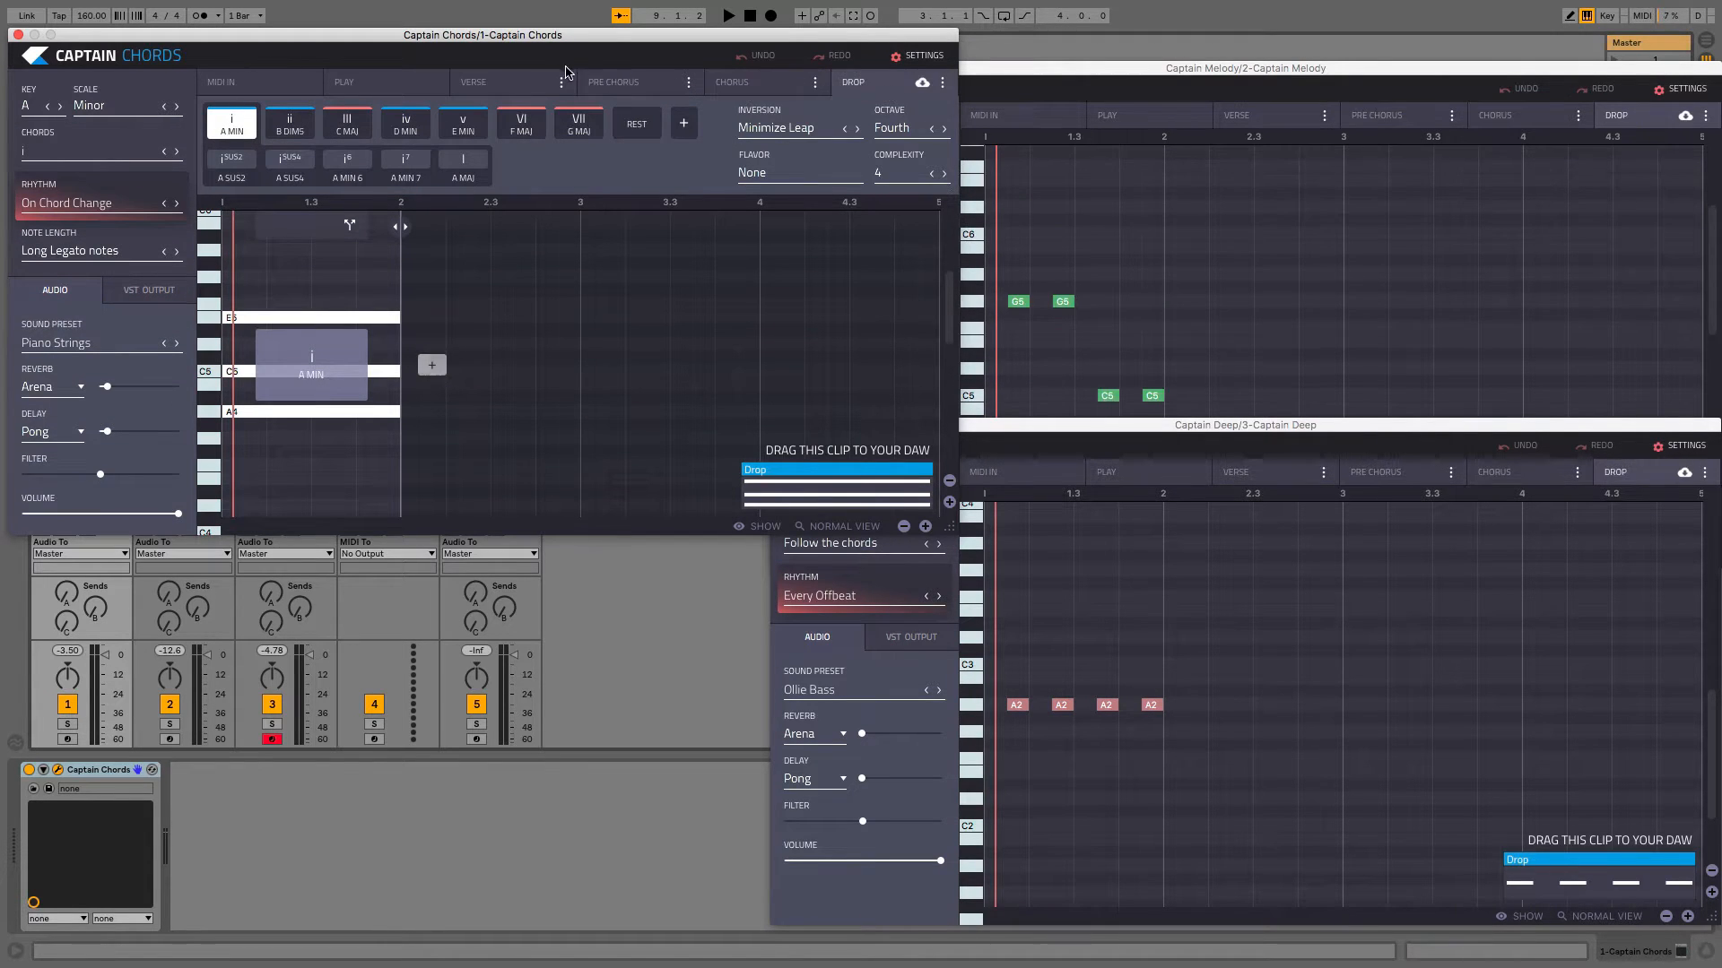
left_click(616, 82)
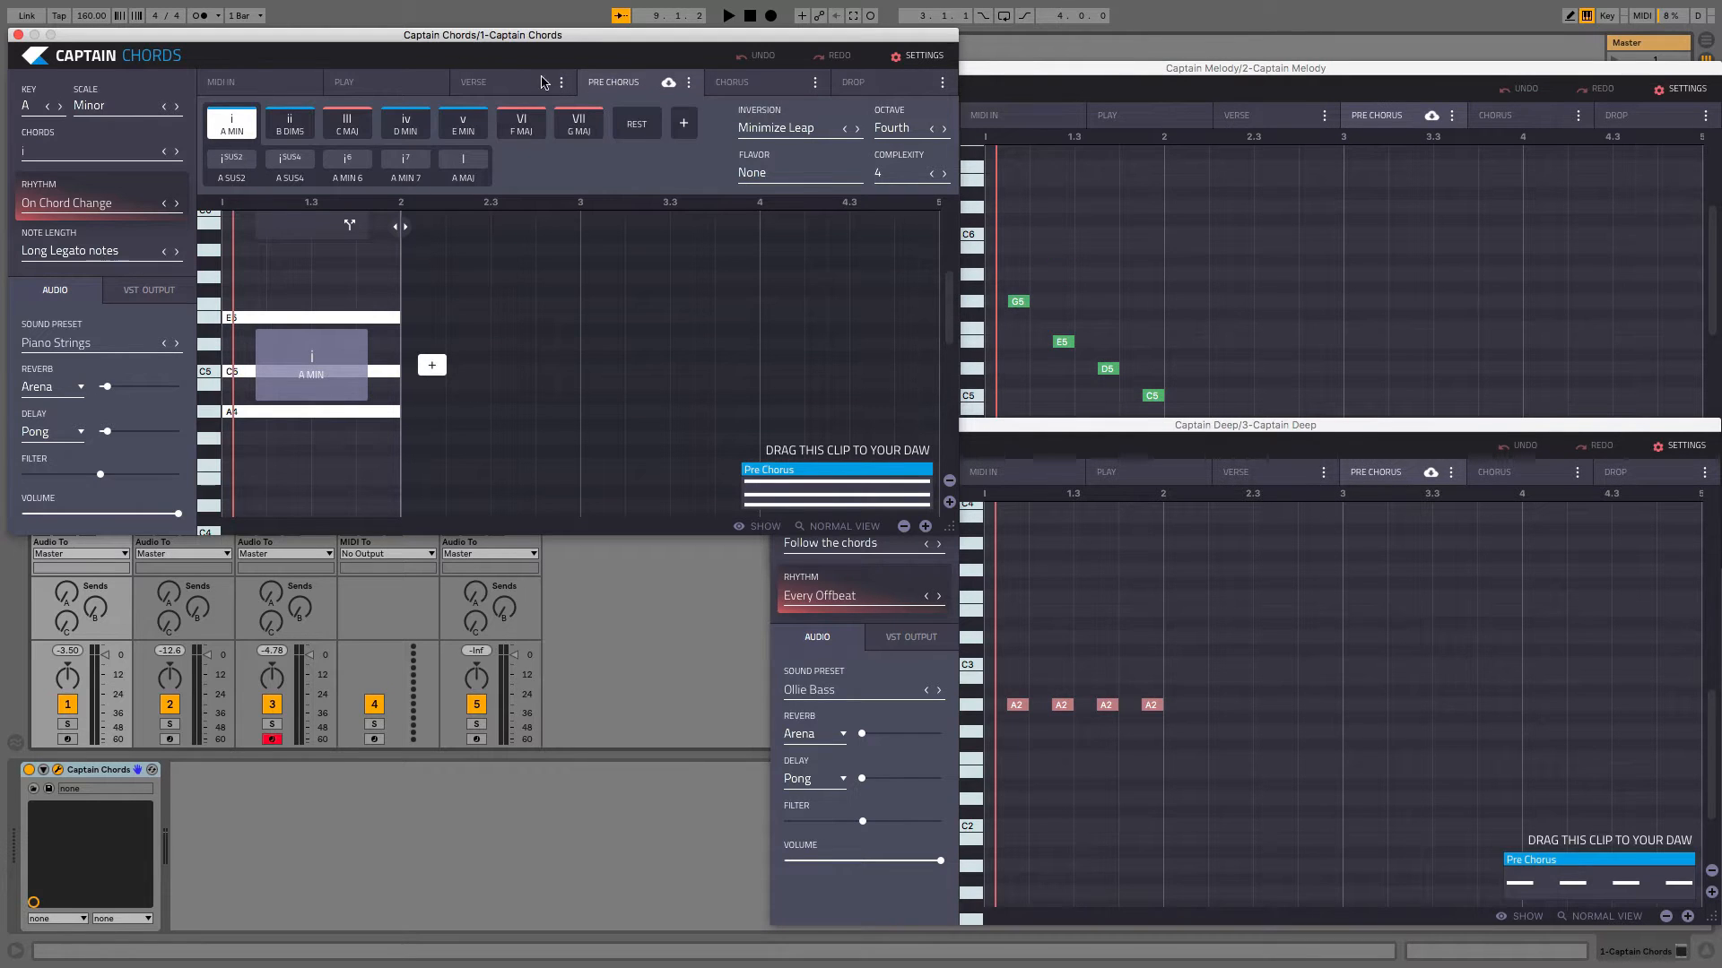
left_click(543, 82)
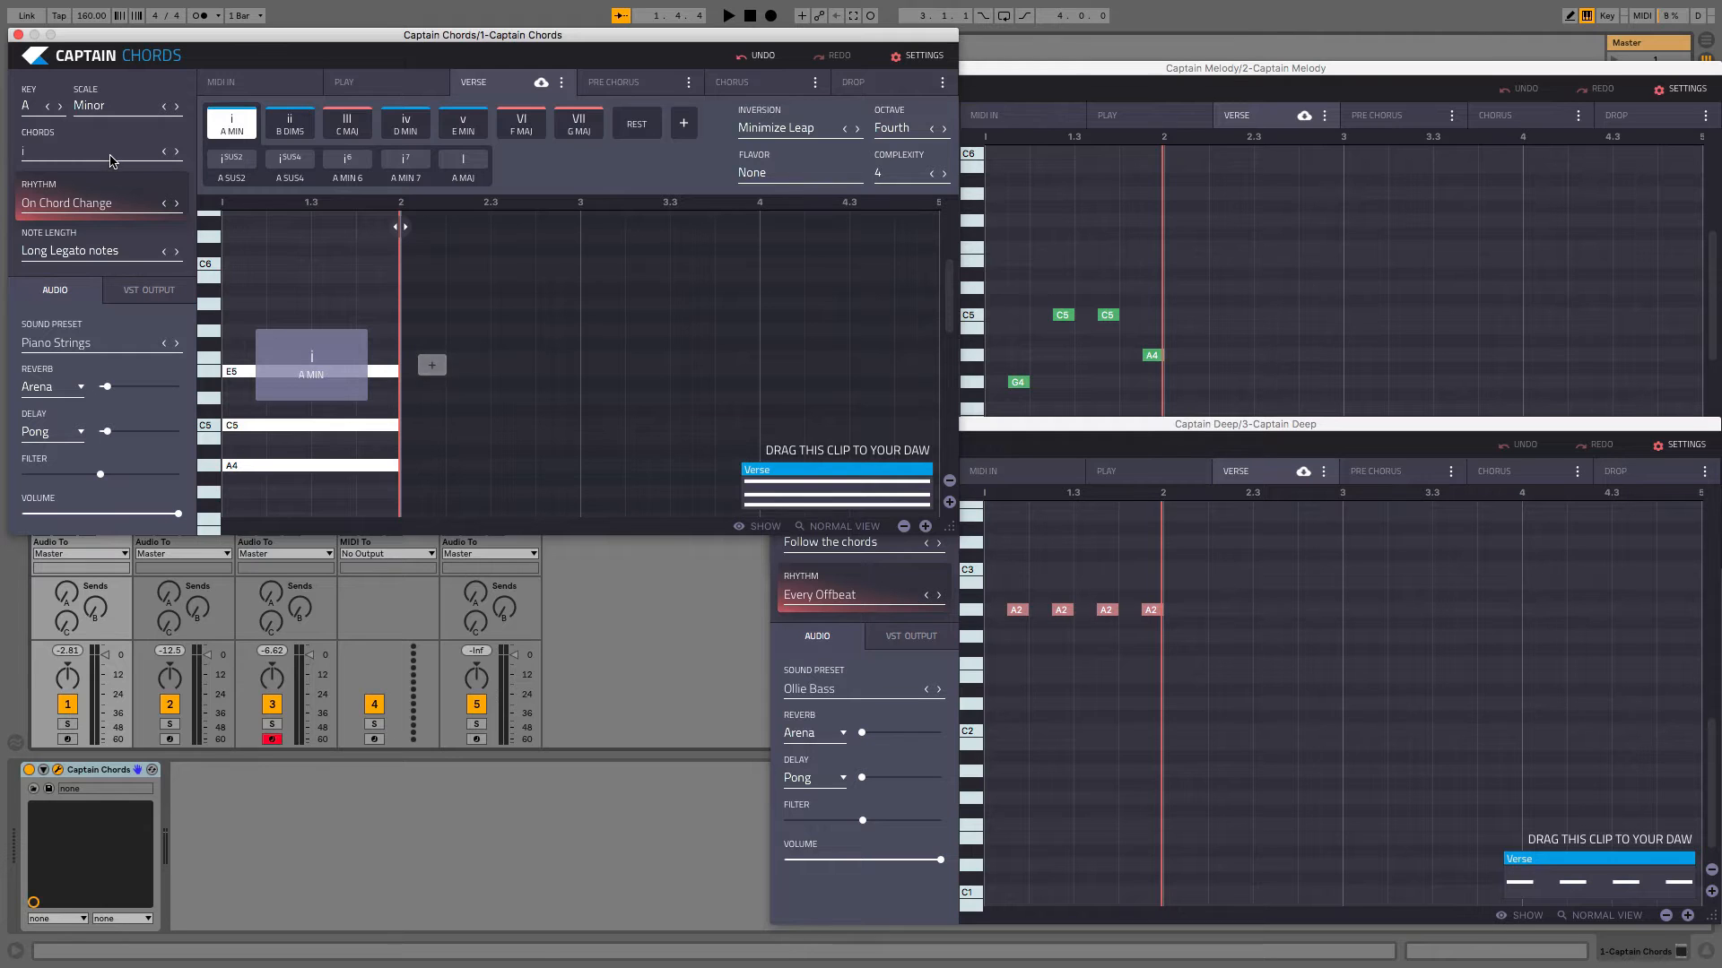
View the chord progression presets, add a second verse chord set to III (C MAJ), and play it back.
left_click(123, 158)
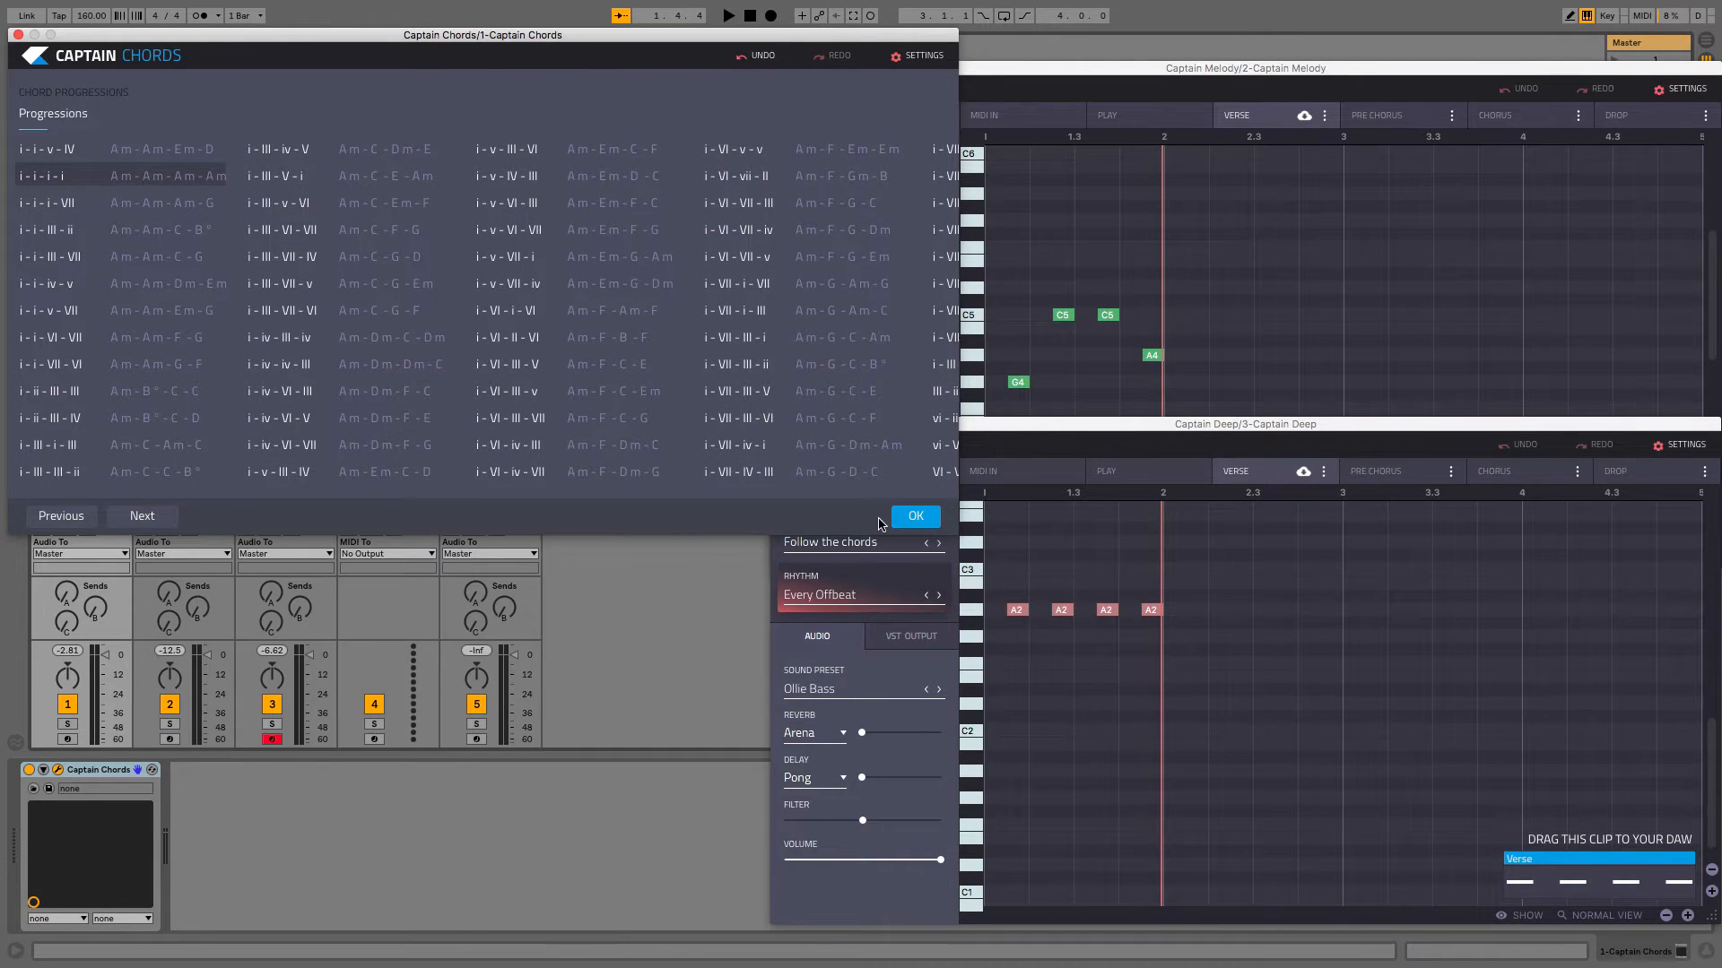
left_click(911, 517)
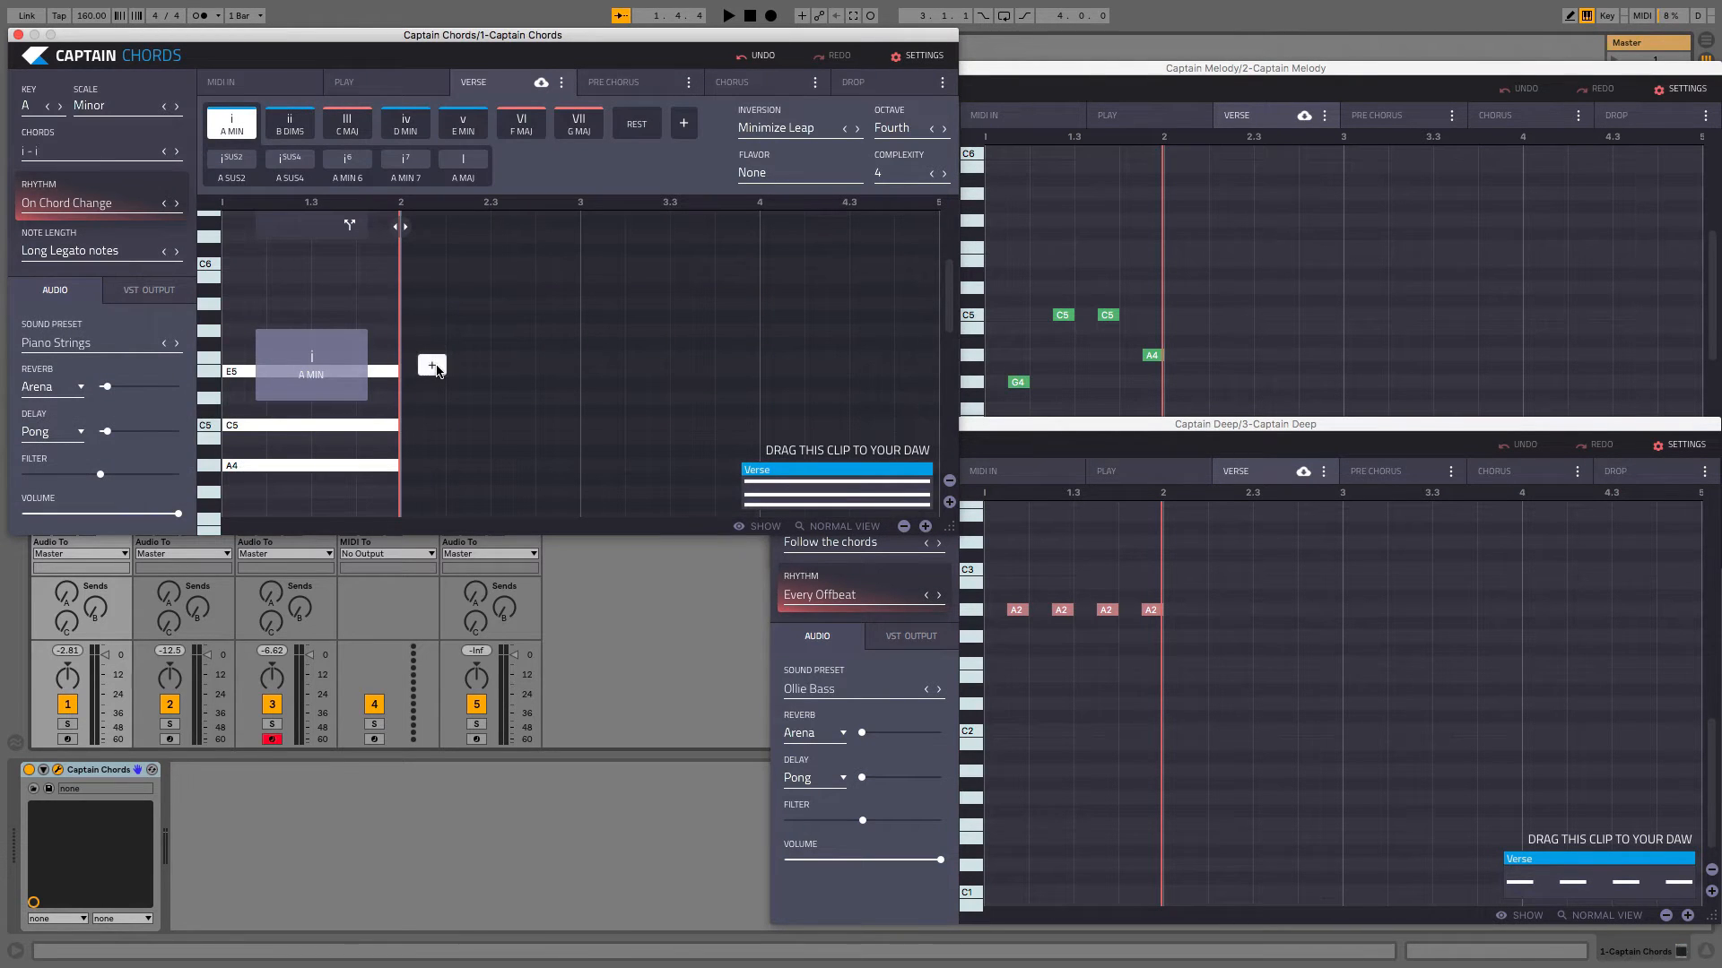
left_click(442, 365)
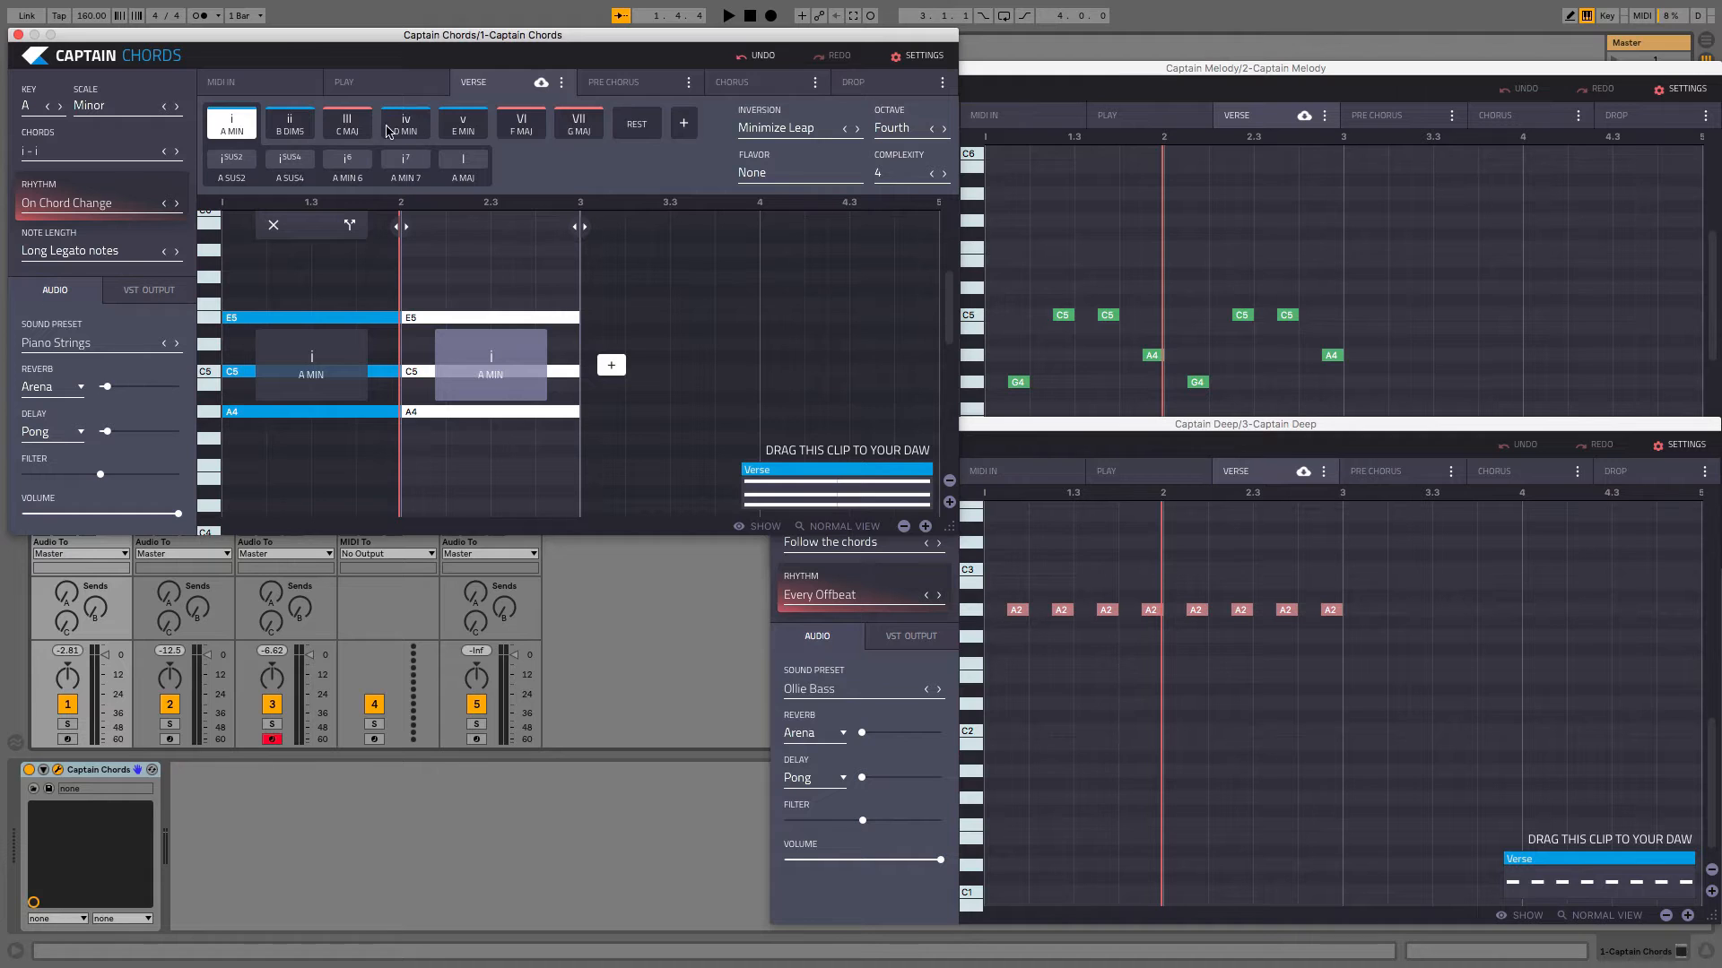
left_click(360, 125)
key("space")
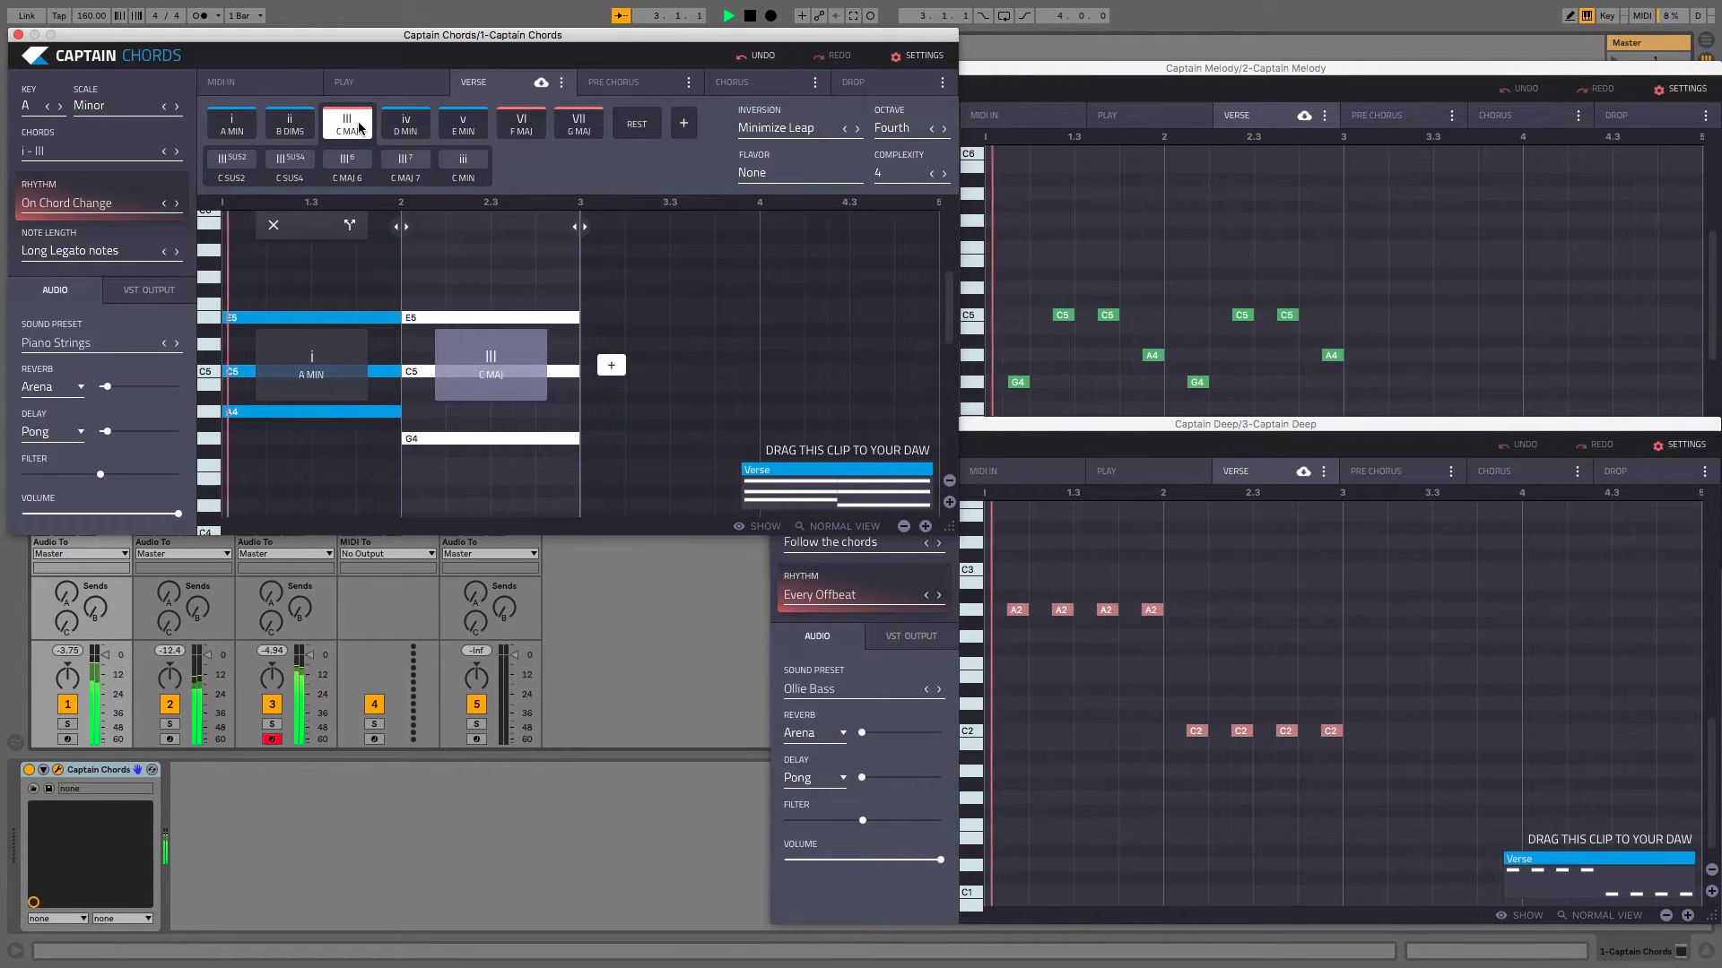
key("space")
Try project tempos of 100 and 130 BPM while playing back the two-chord verse.
type("100")
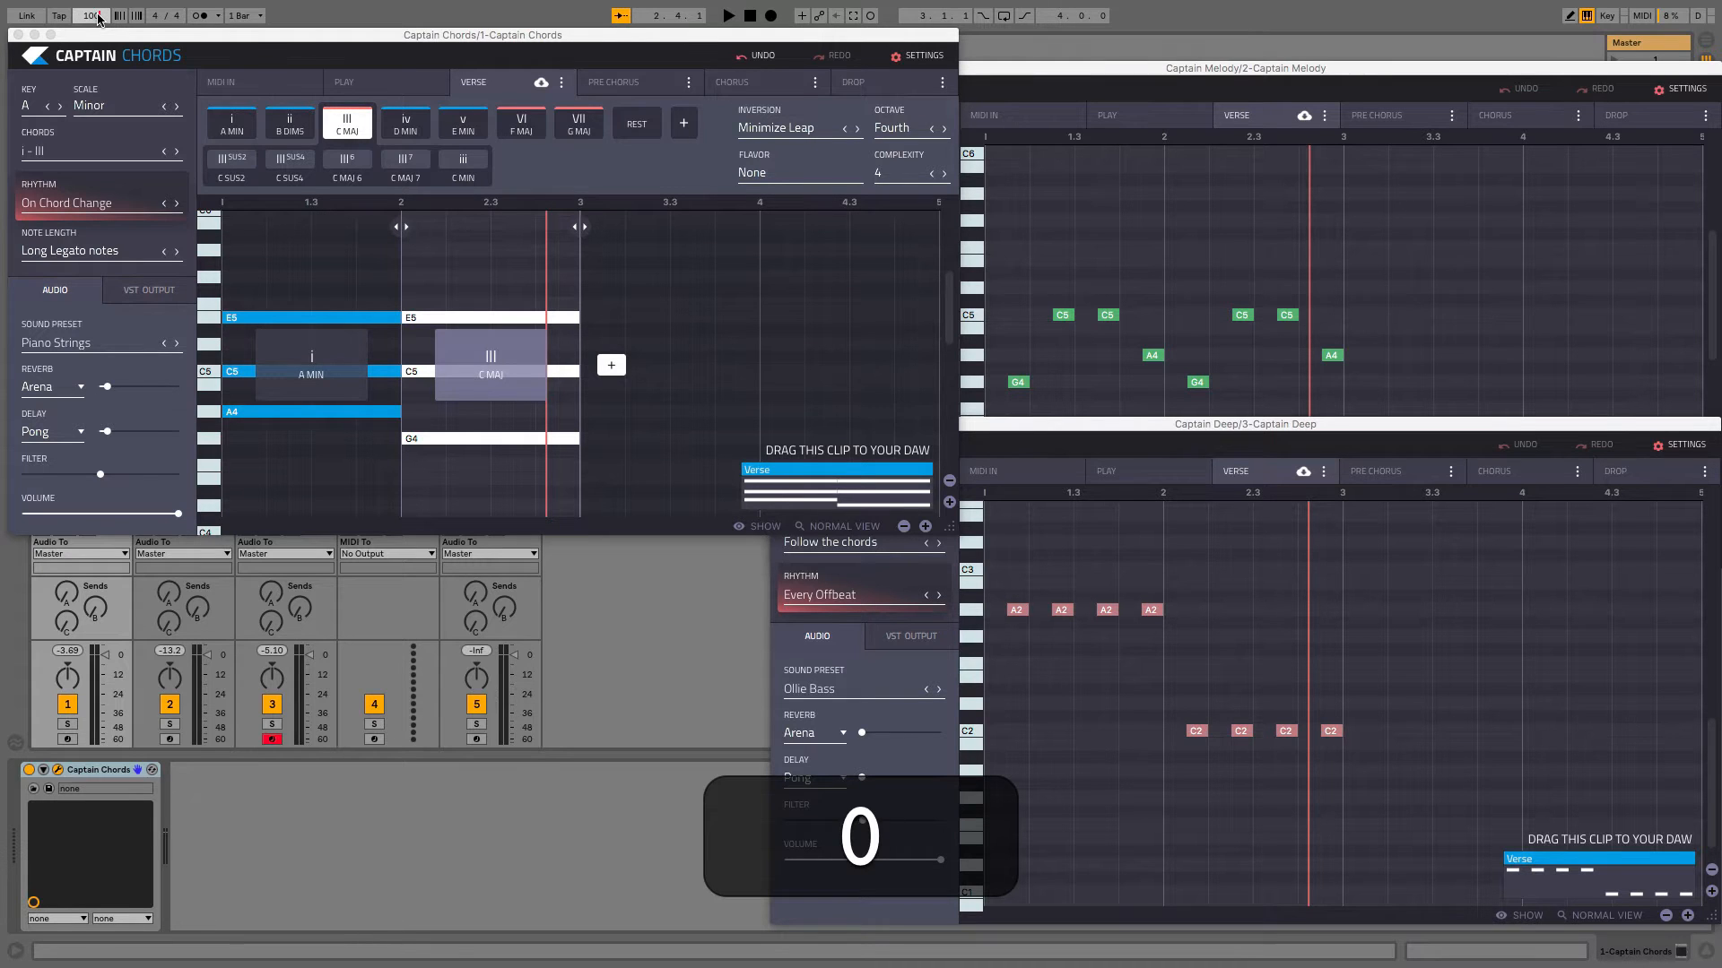
key("space")
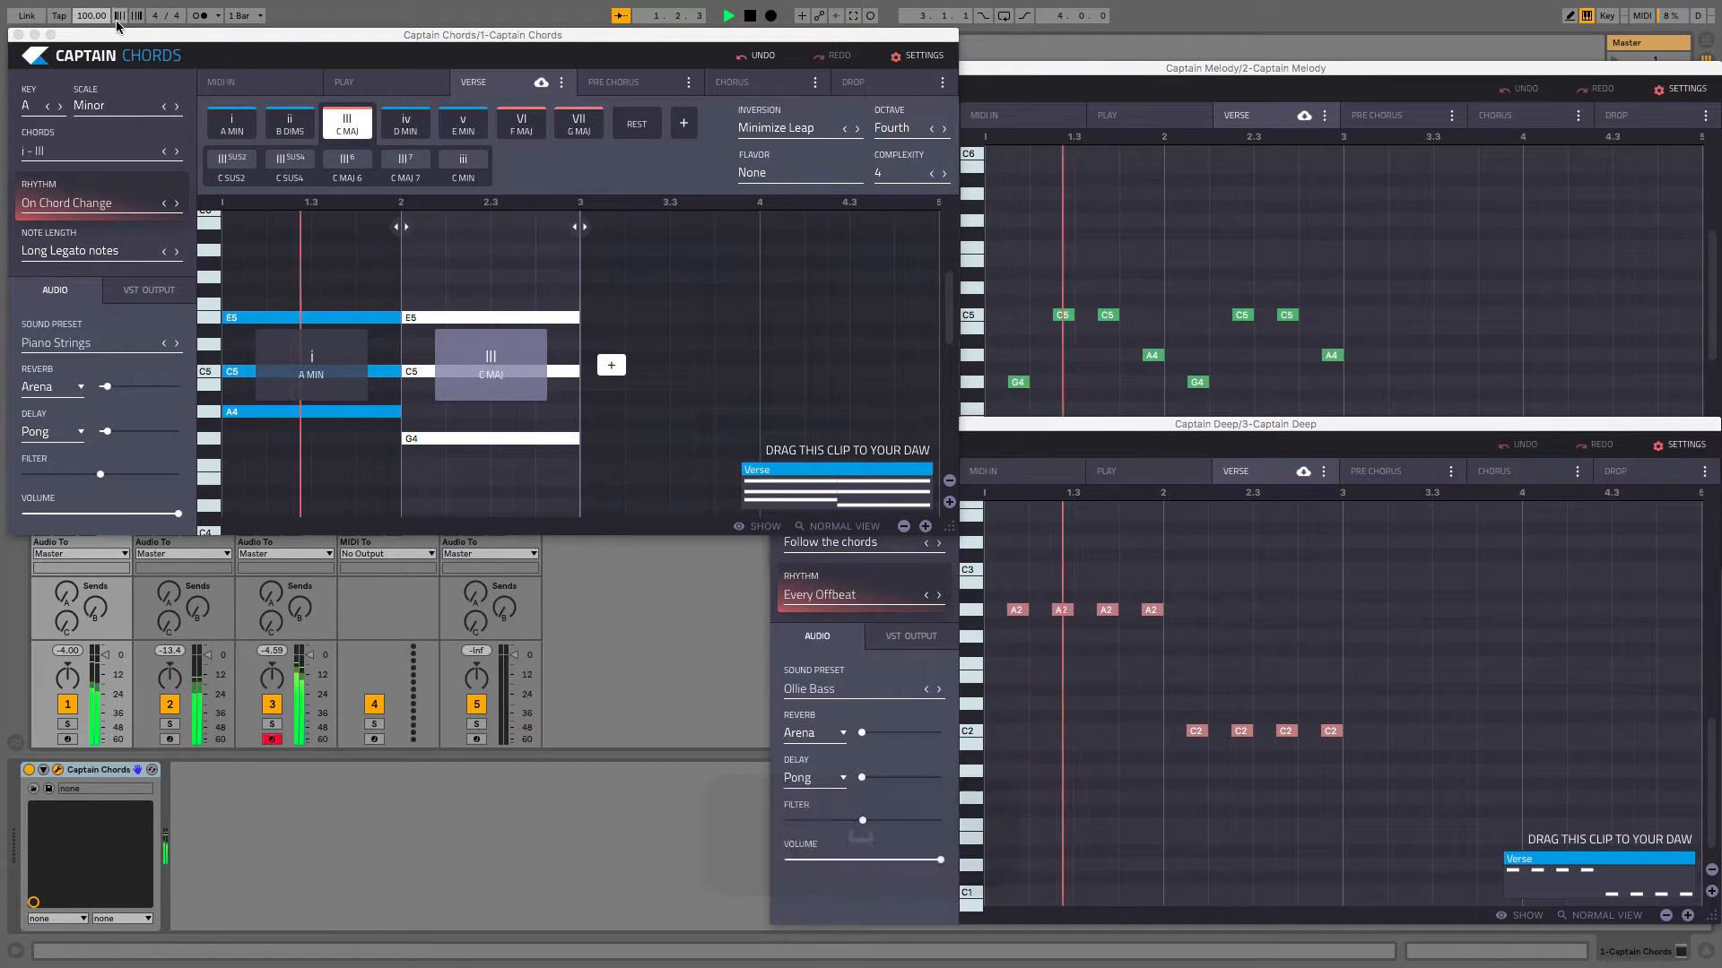
key("space")
type("130")
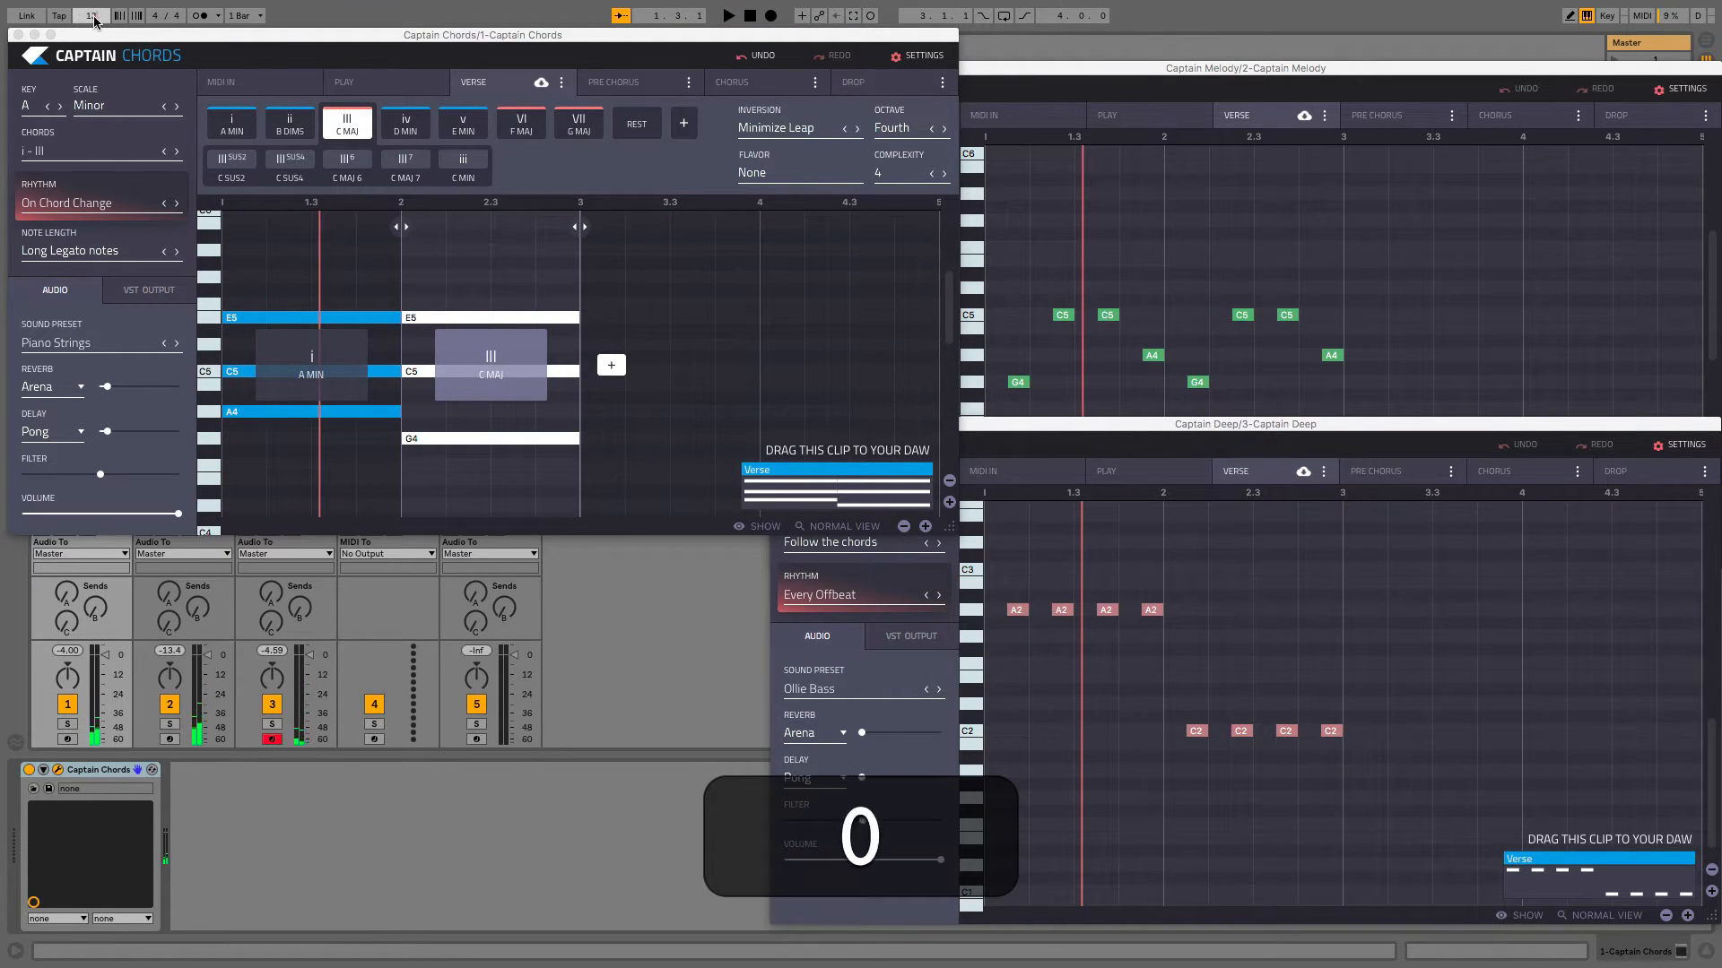
key("Return")
key("space")
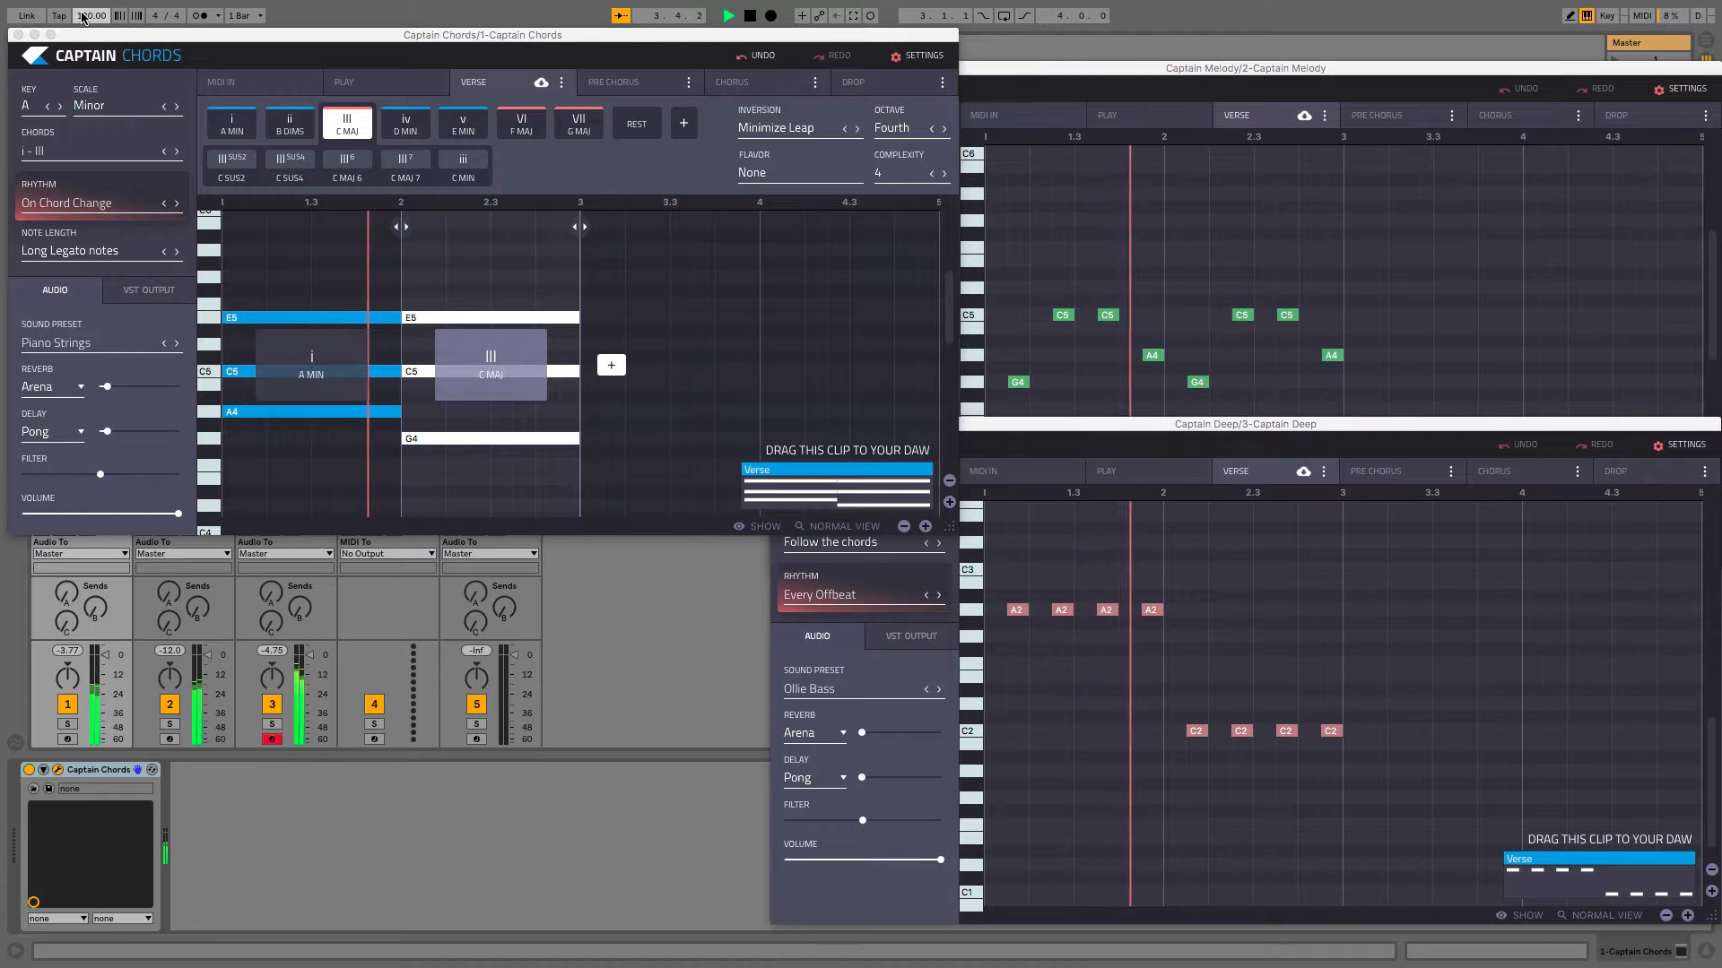
Set the project tempo to 145 BPM, listen to the verse at that speed, and stop playback.
type("145")
key("Return")
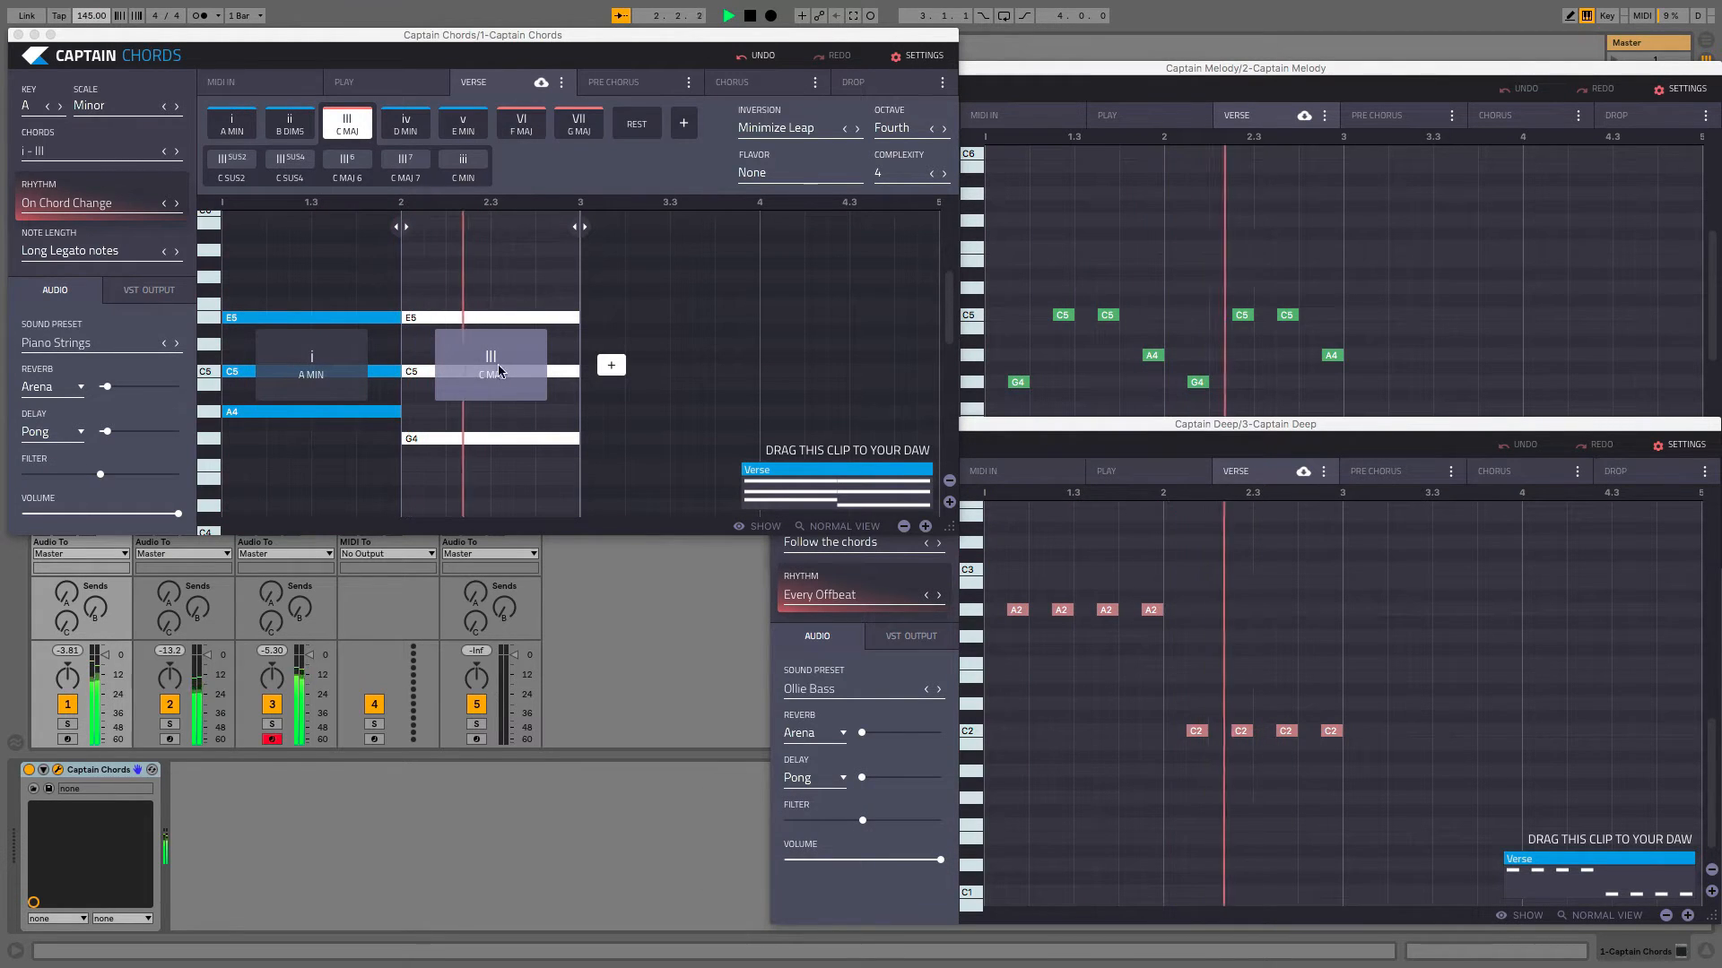
key("space")
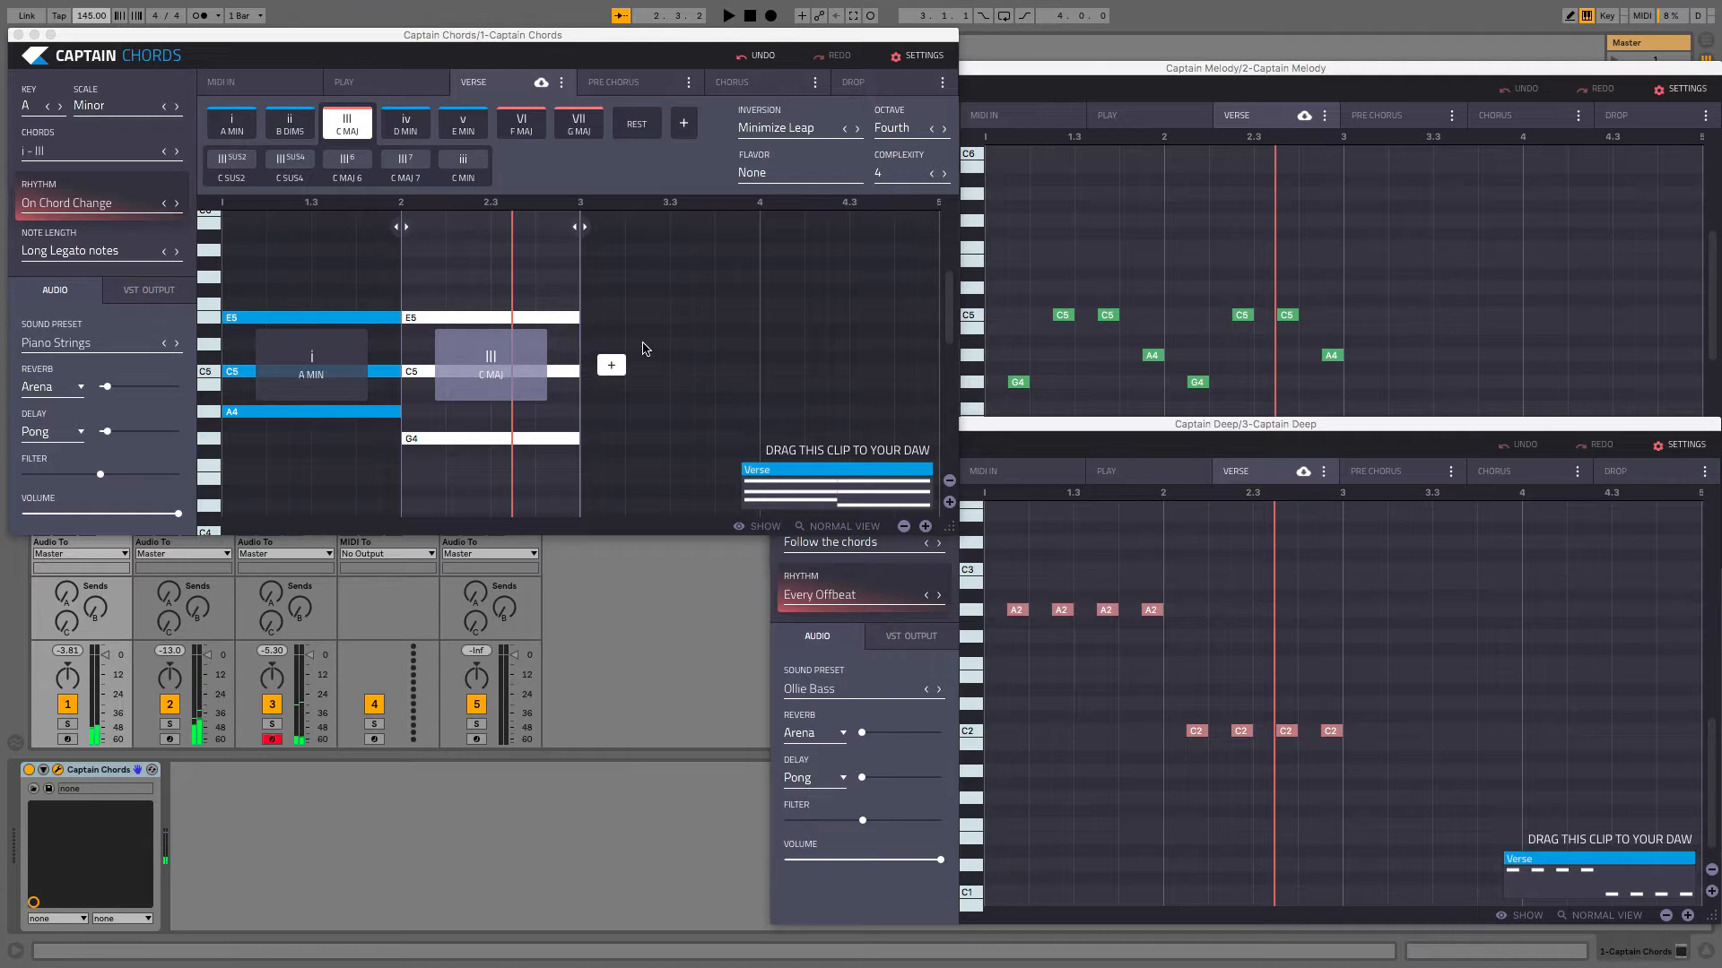
Extend the verse progression with a third chord, VI (F MAJ), and a fourth chord, i (A MIN).
left_click(611, 366)
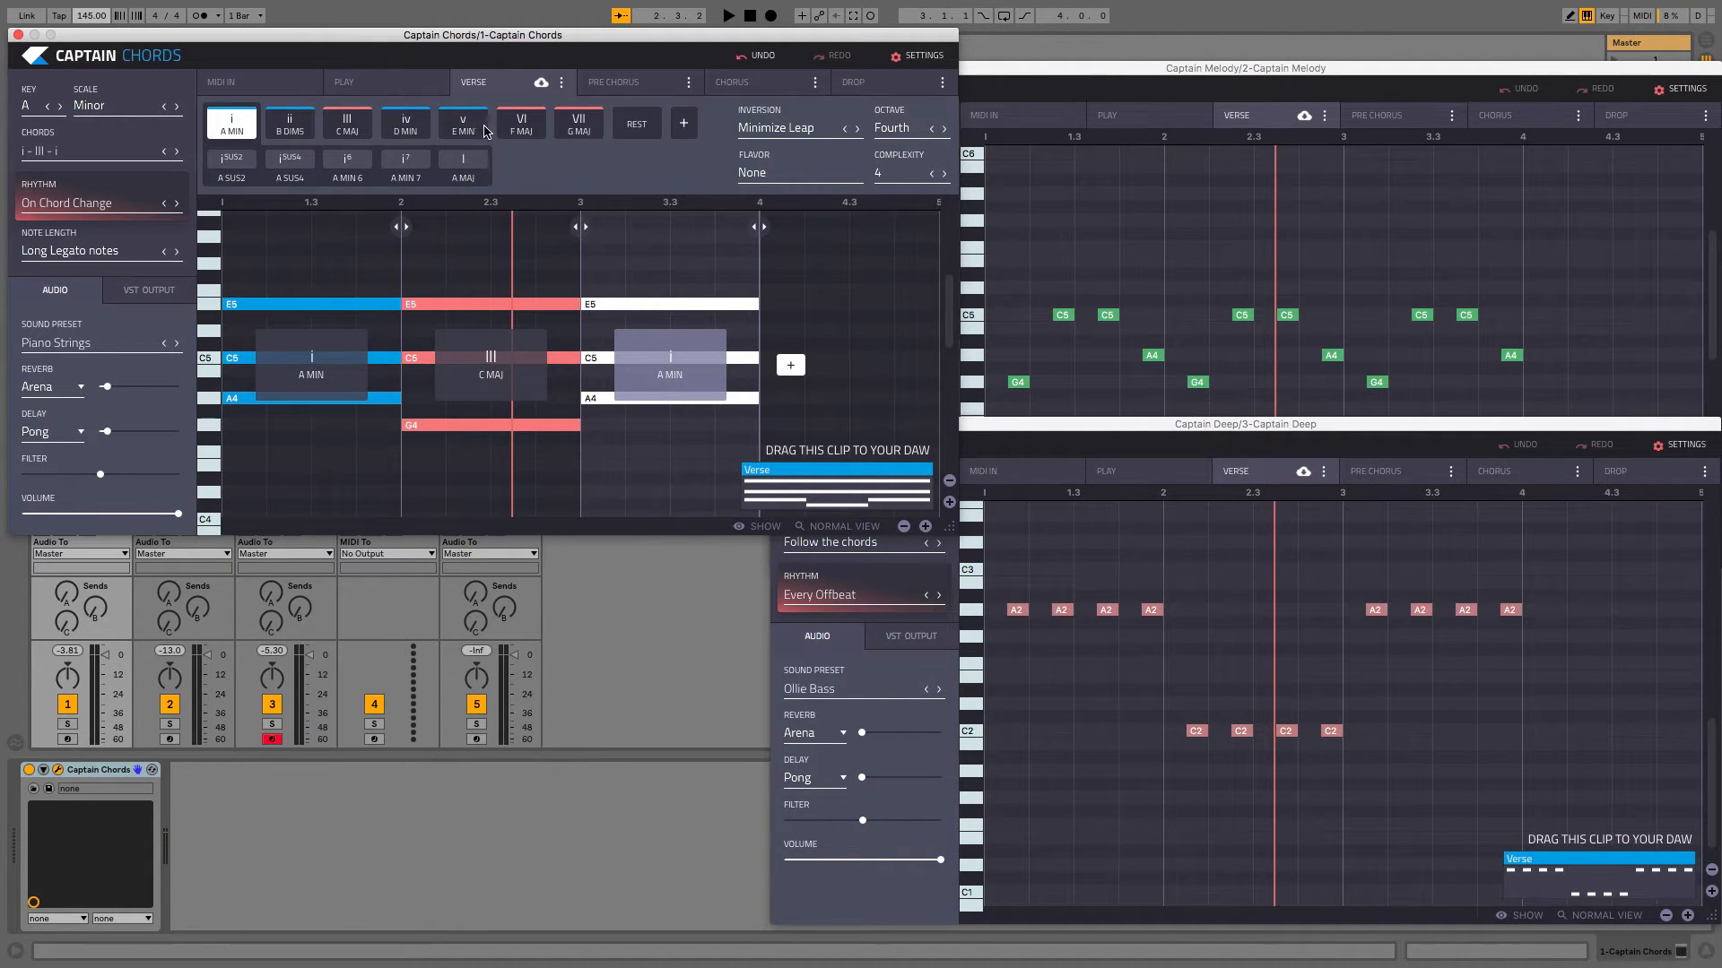
left_click(529, 130)
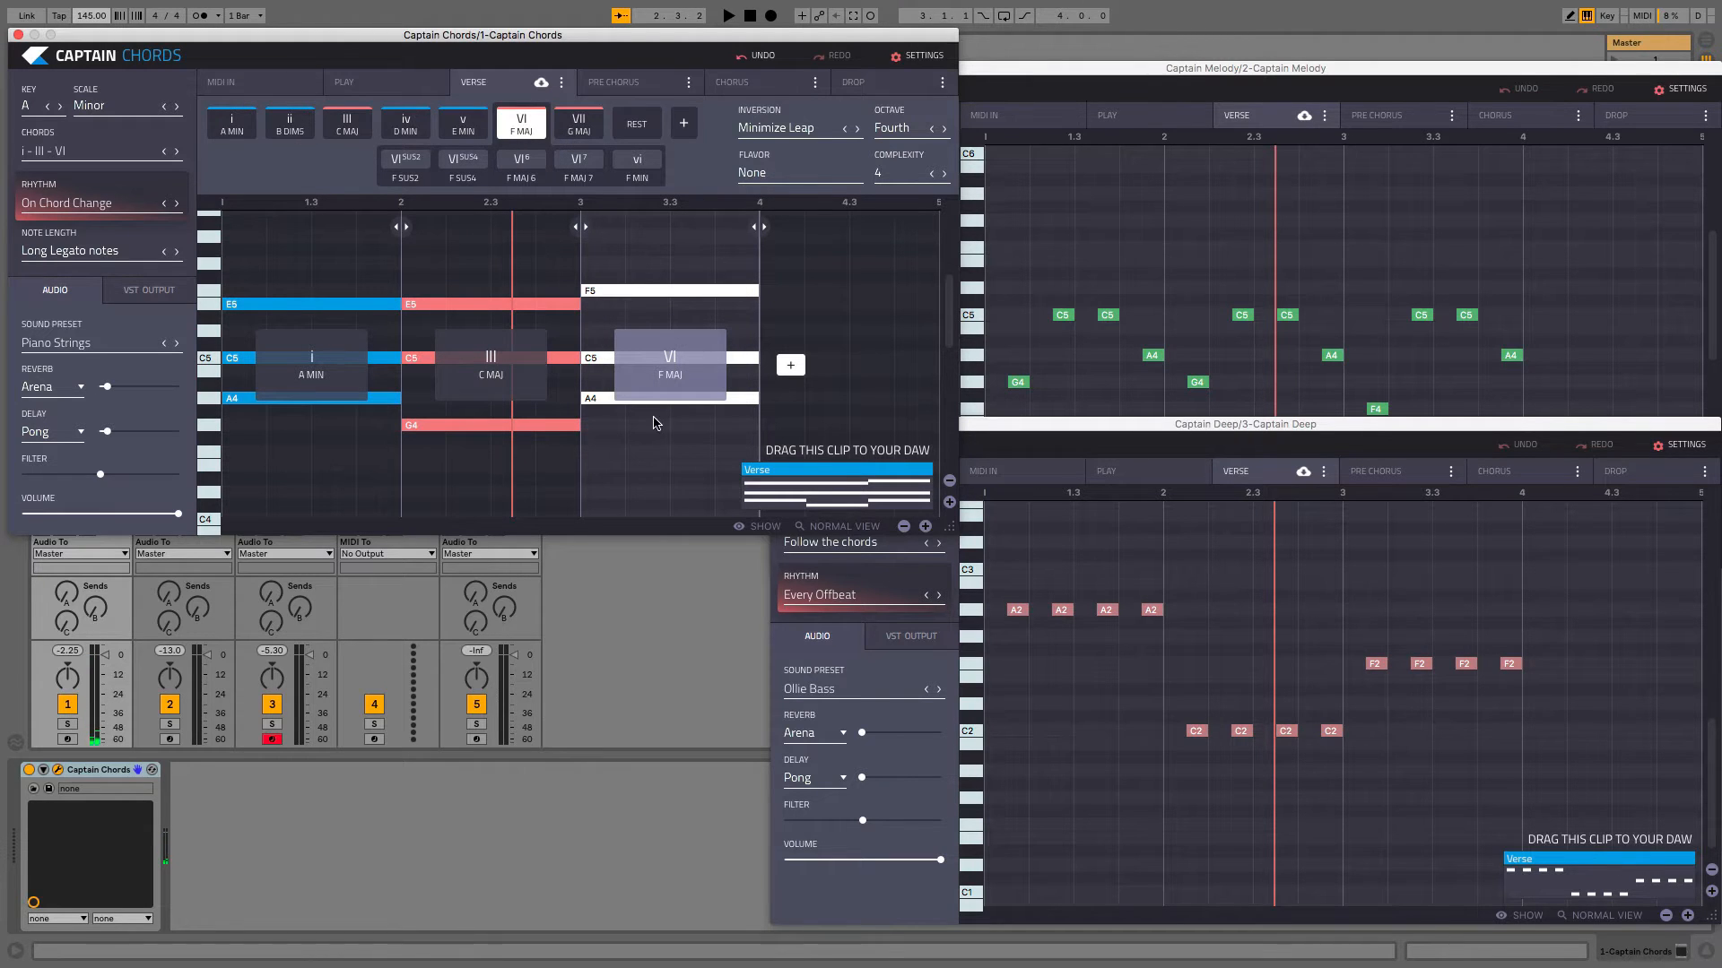
left_click(790, 365)
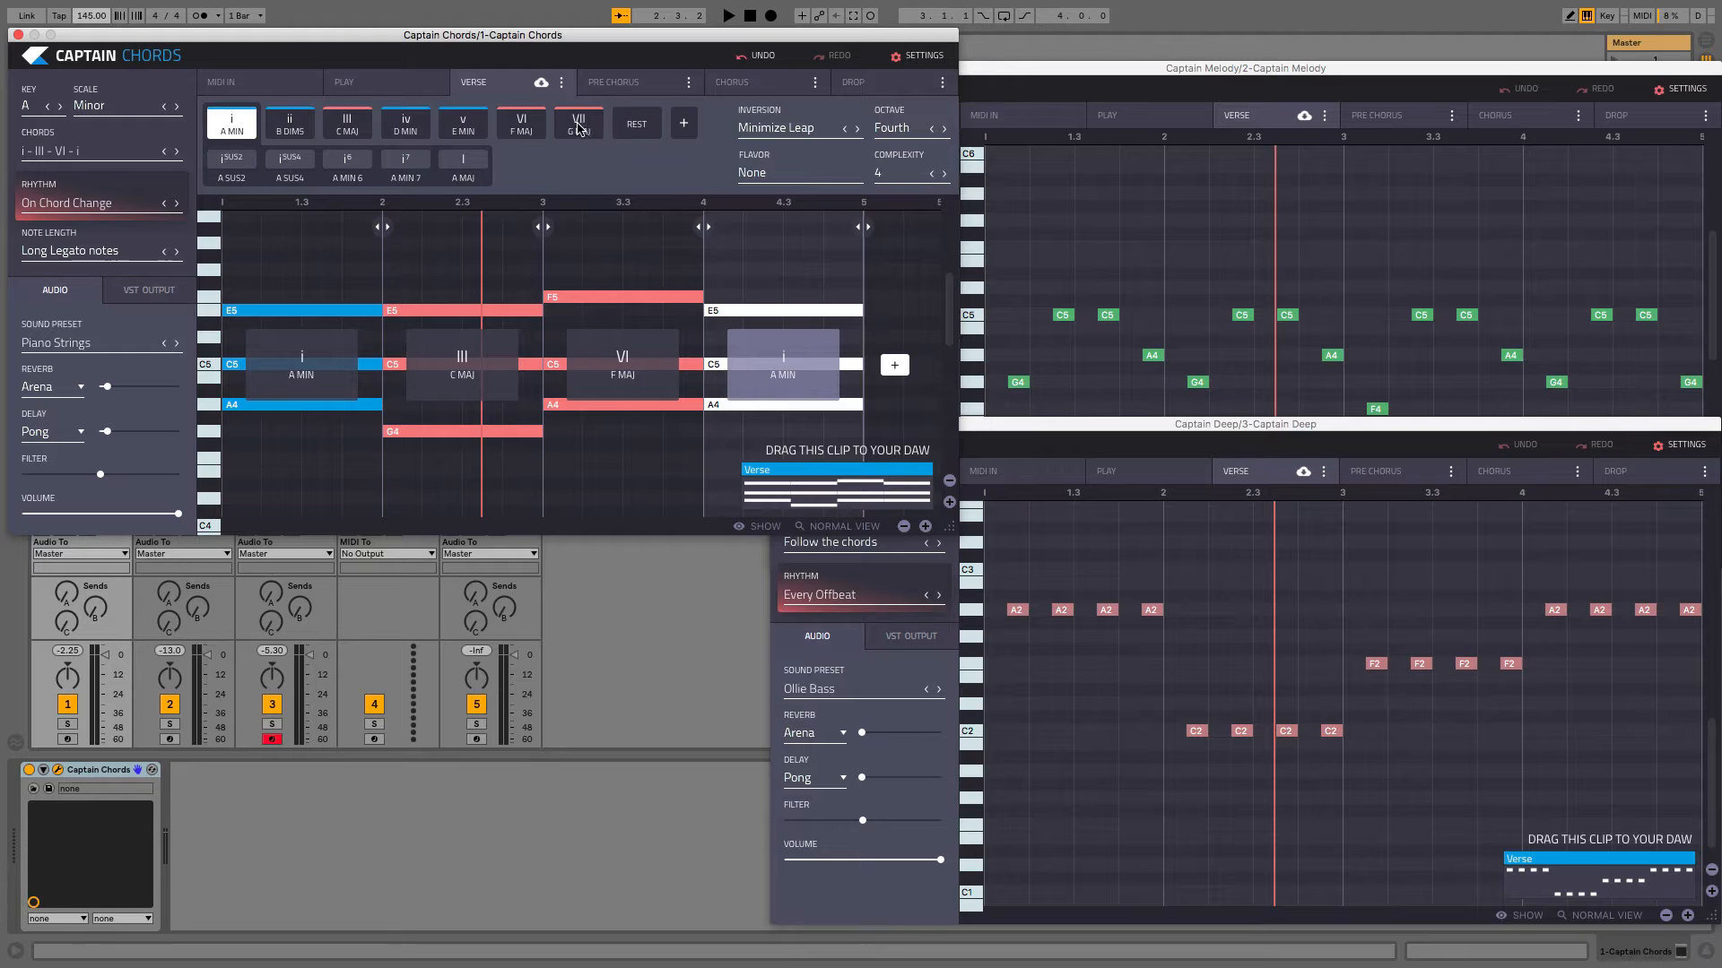
Audition VII, iv, III and ii as the fourth verse chord, return it to i (A MIN), and play the progression.
left_click(575, 126)
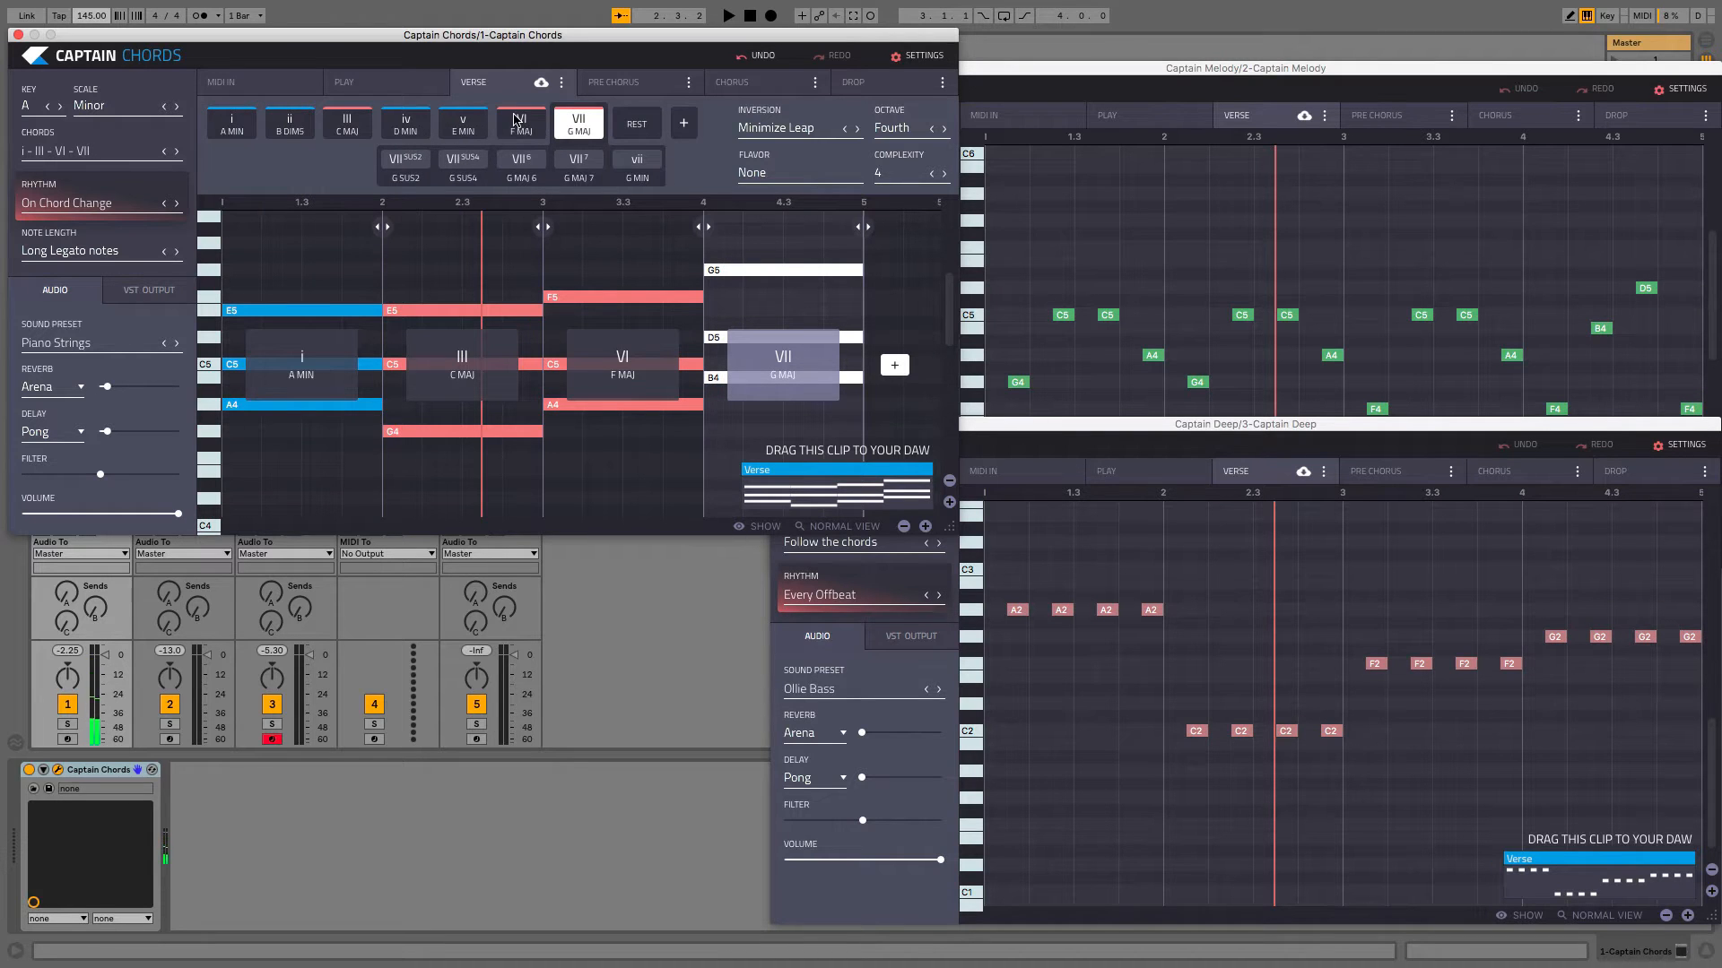
left_click(413, 127)
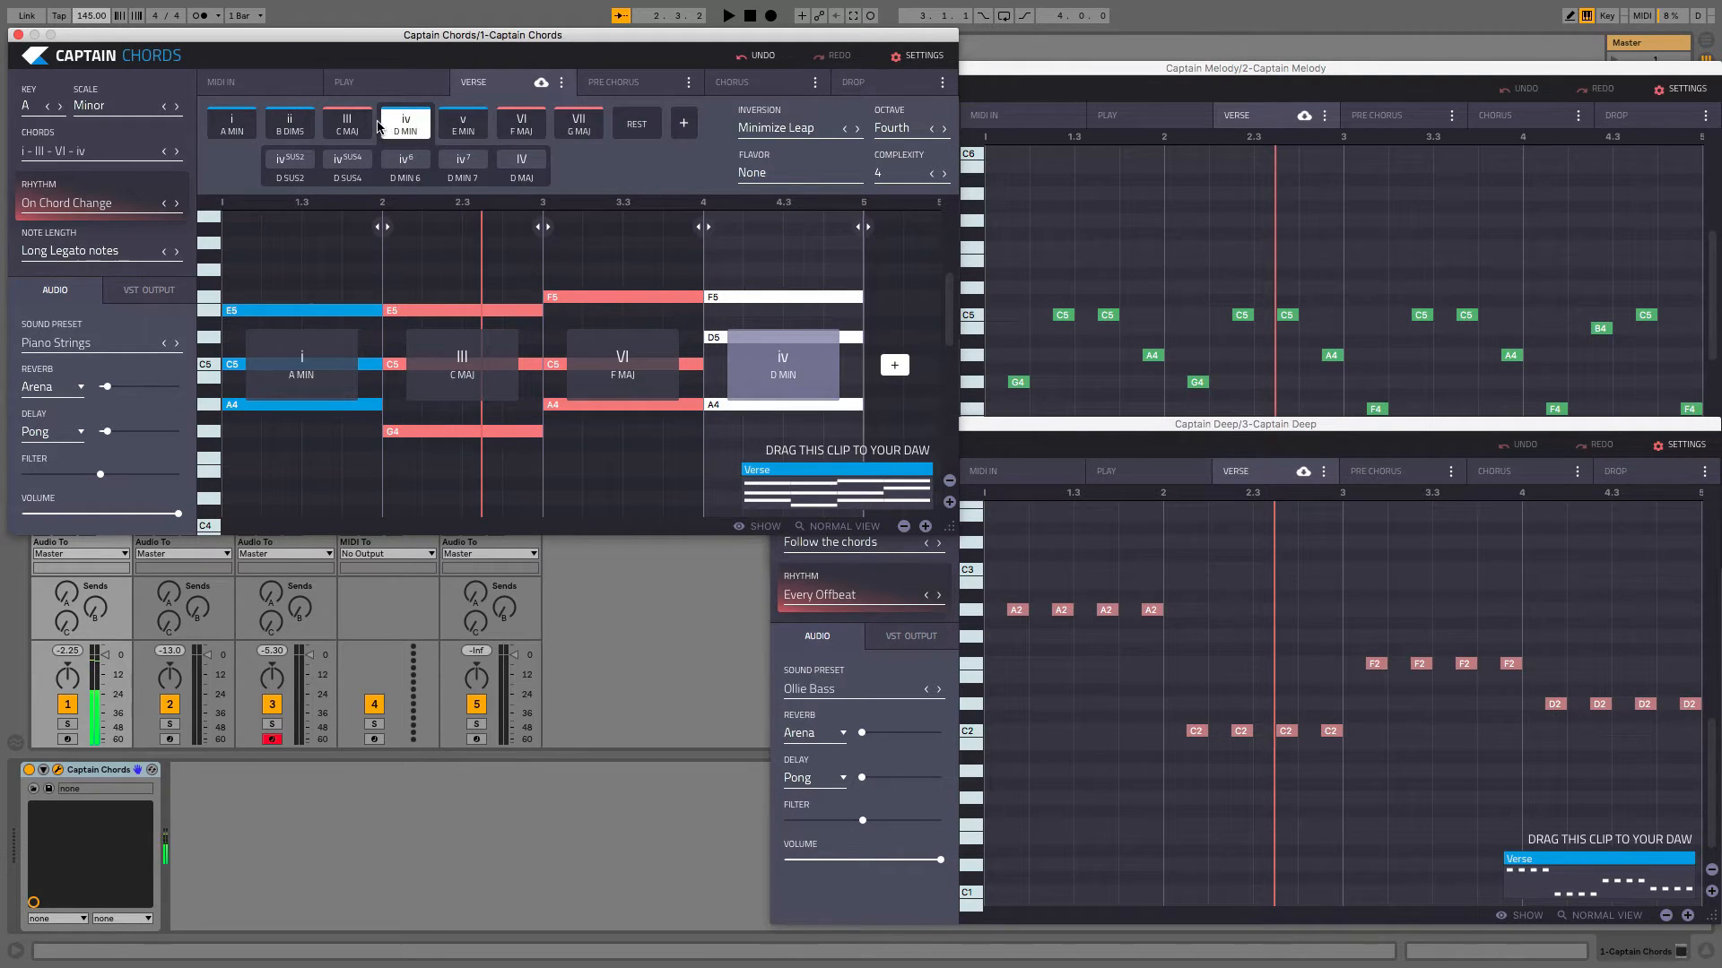
left_click(347, 125)
left_click(285, 124)
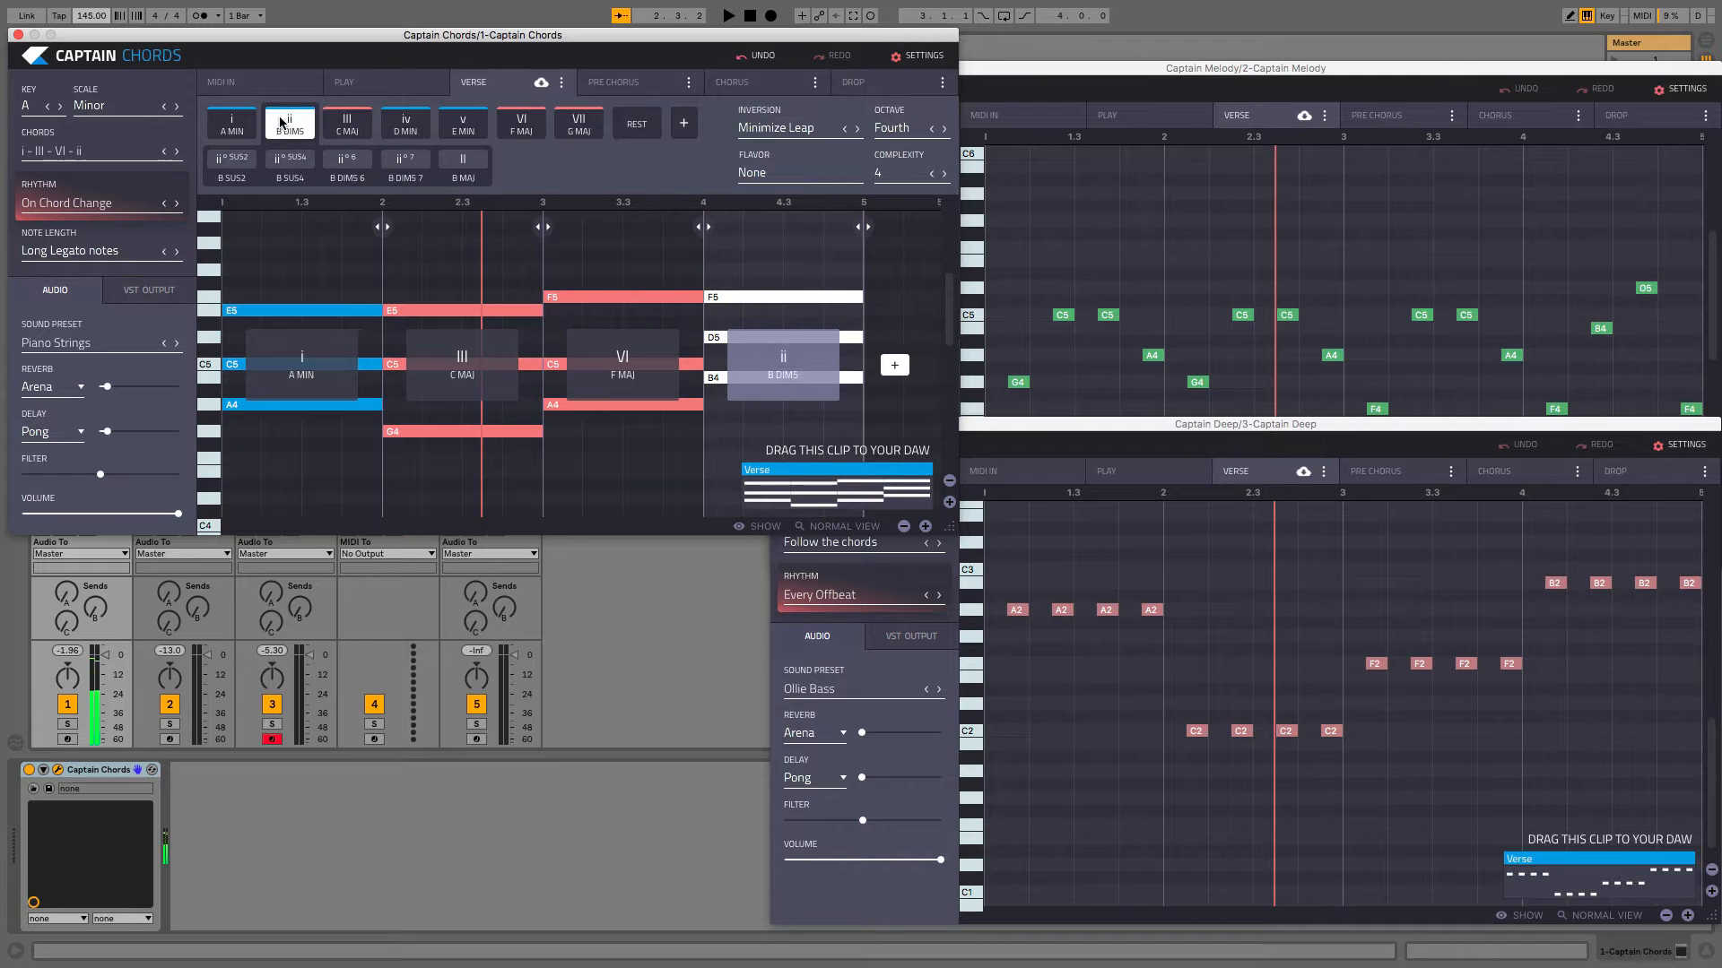
left_click(250, 125)
key("space")
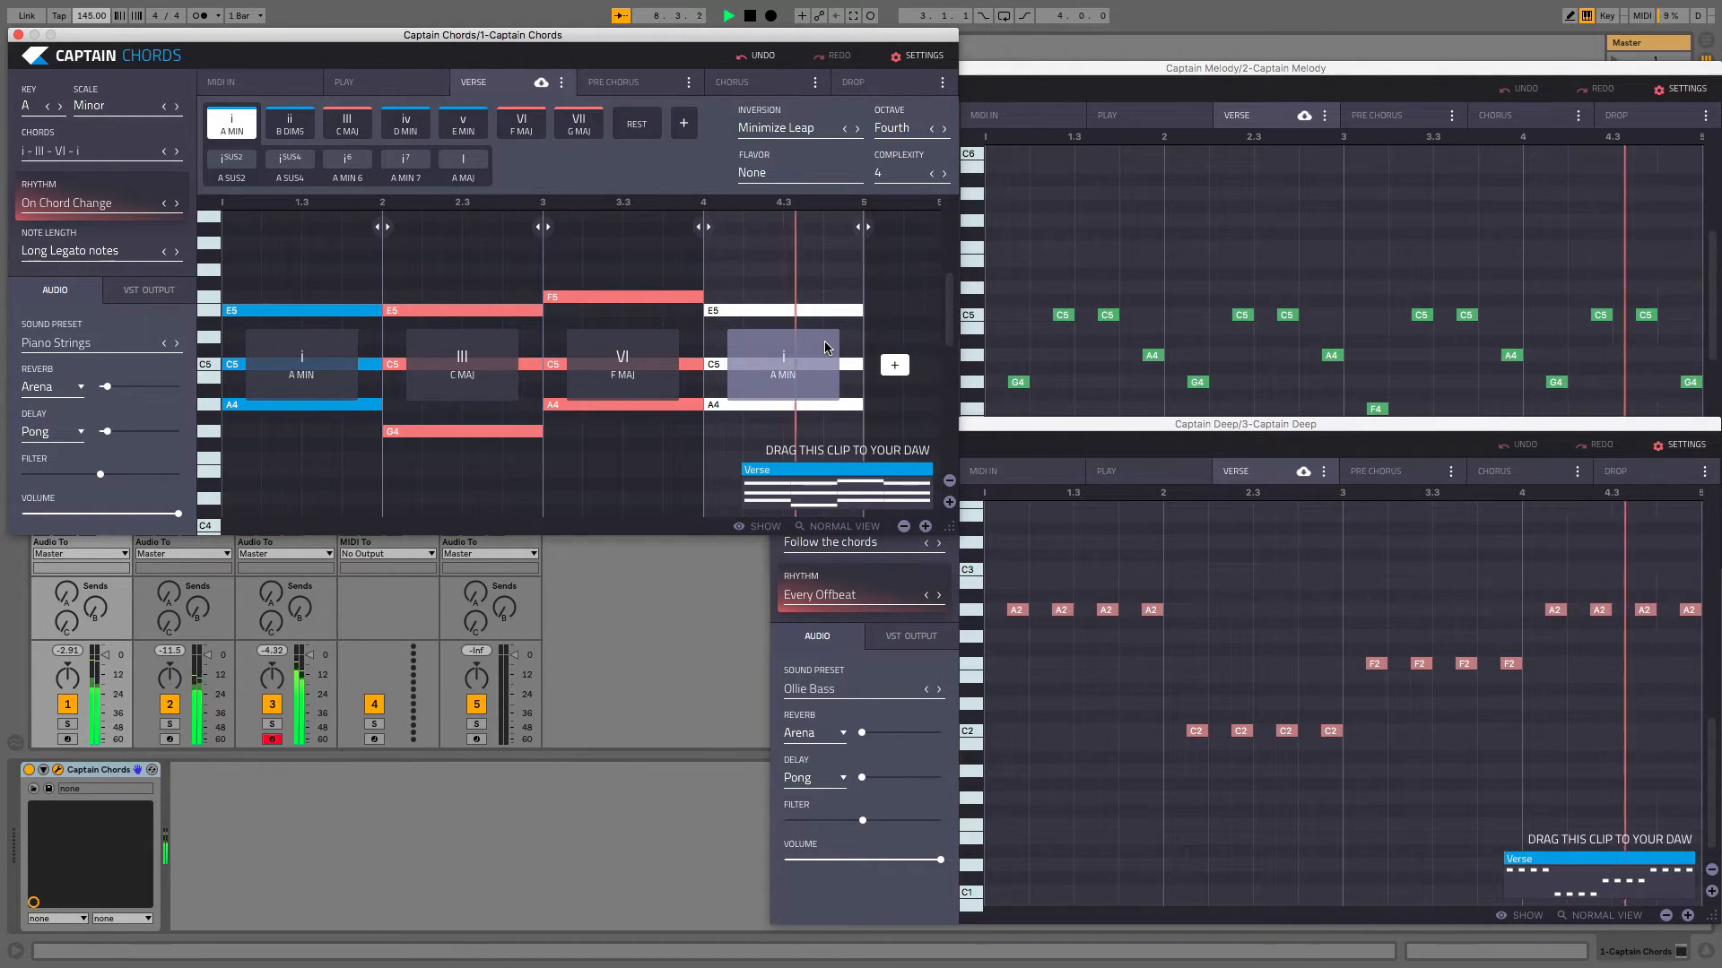
key("space")
Set Captain Deep's verse rhythm to On Chord Change and play back the verse.
left_click(1149, 72)
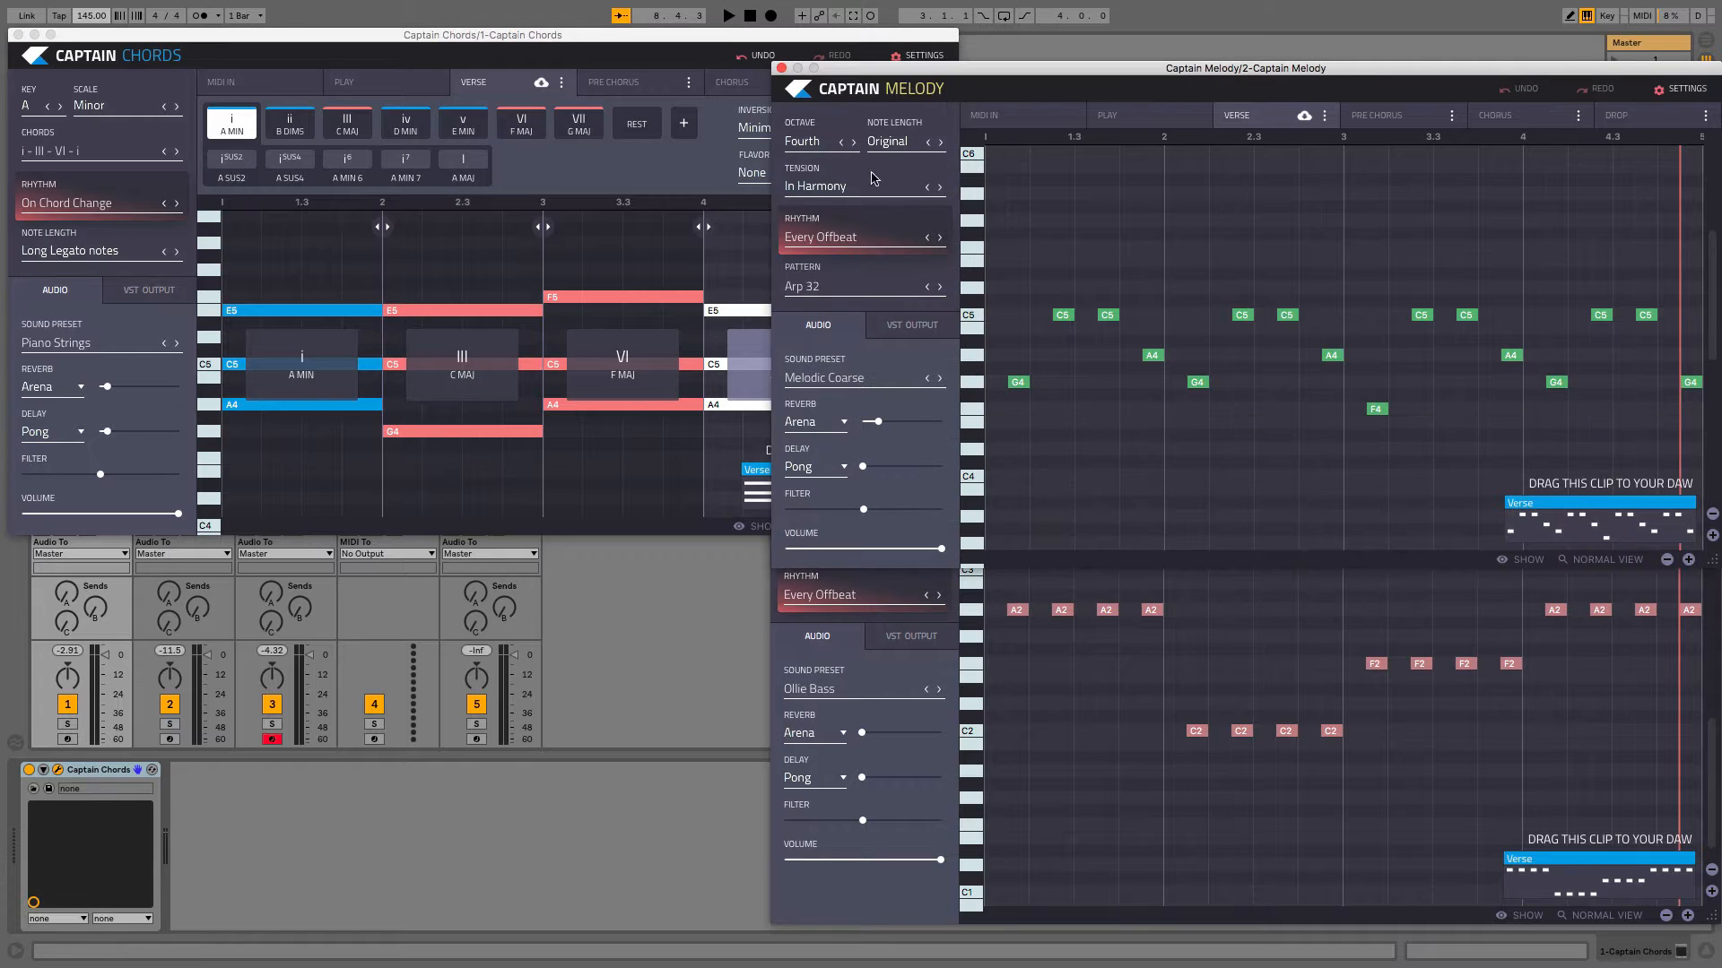
left_click(874, 877)
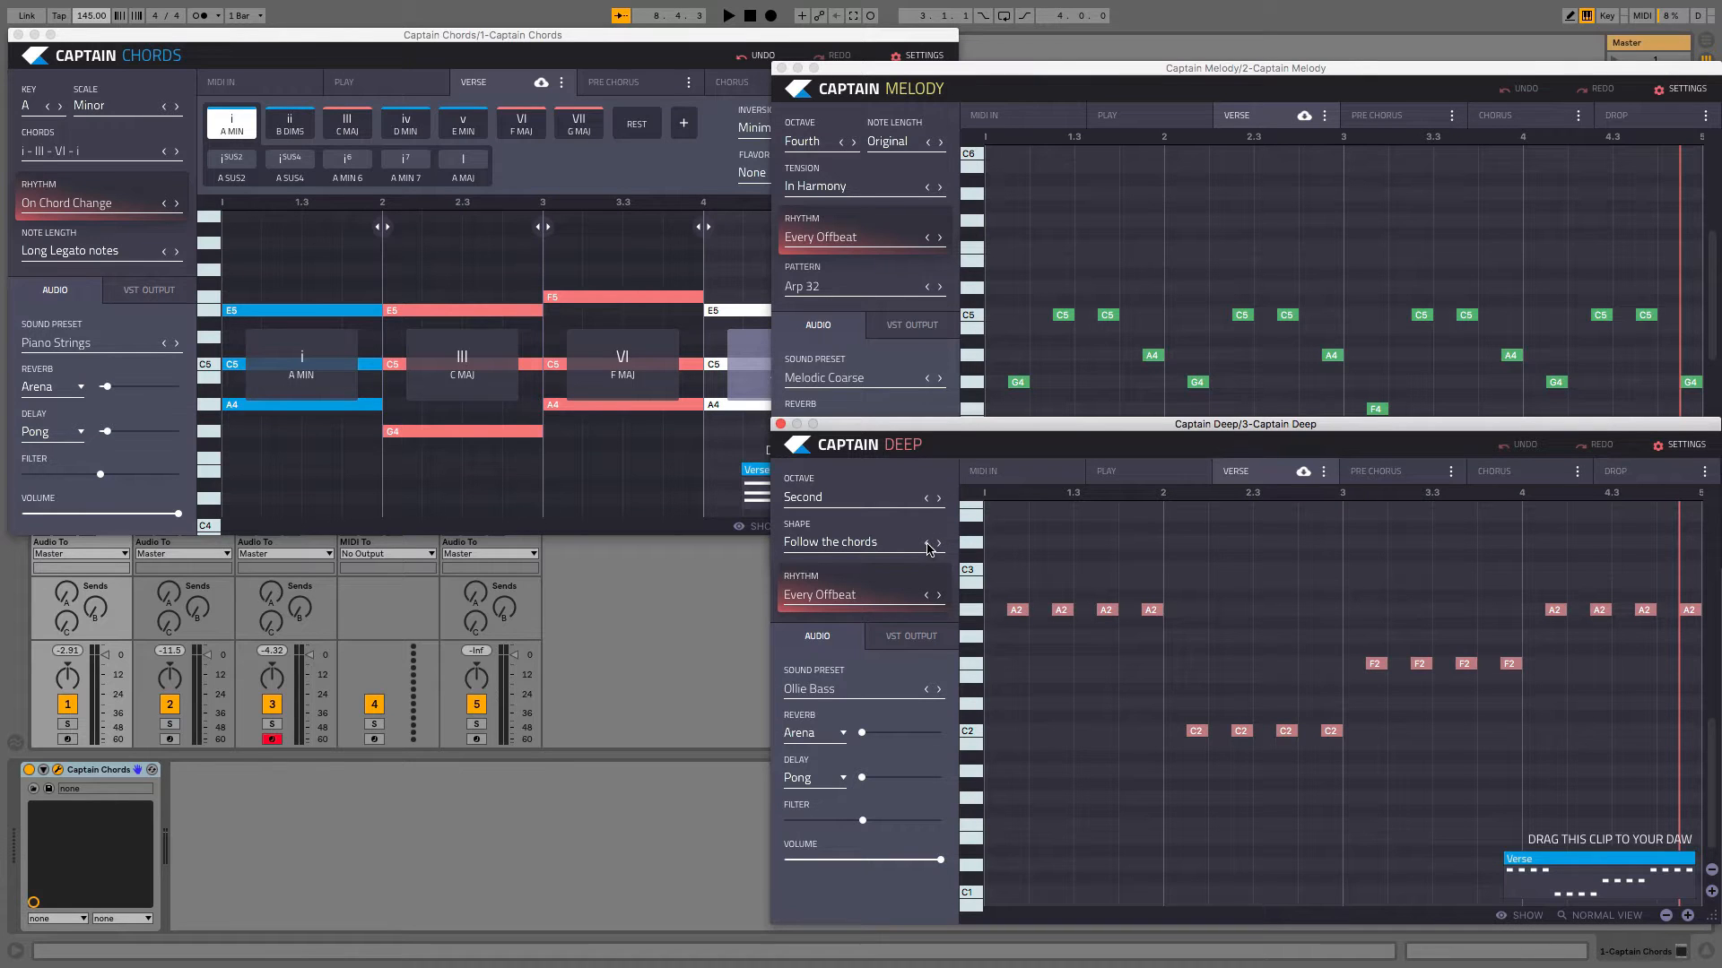
left_click(933, 597)
left_click(939, 597)
left_click(939, 597)
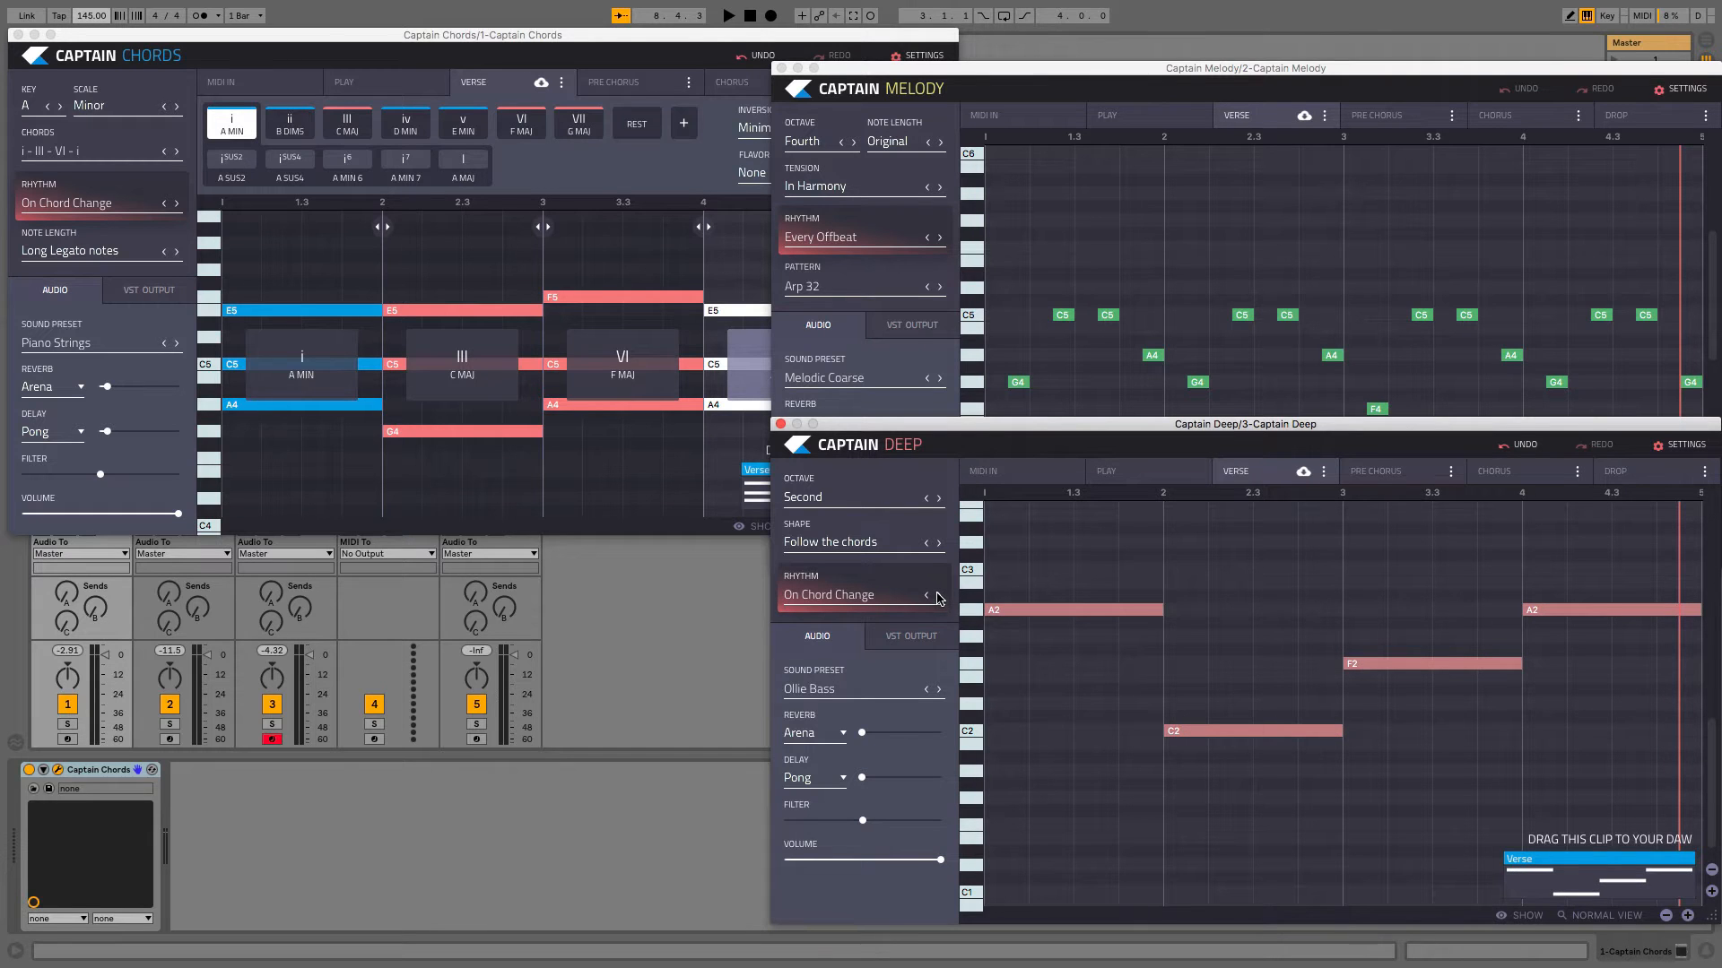
key("space")
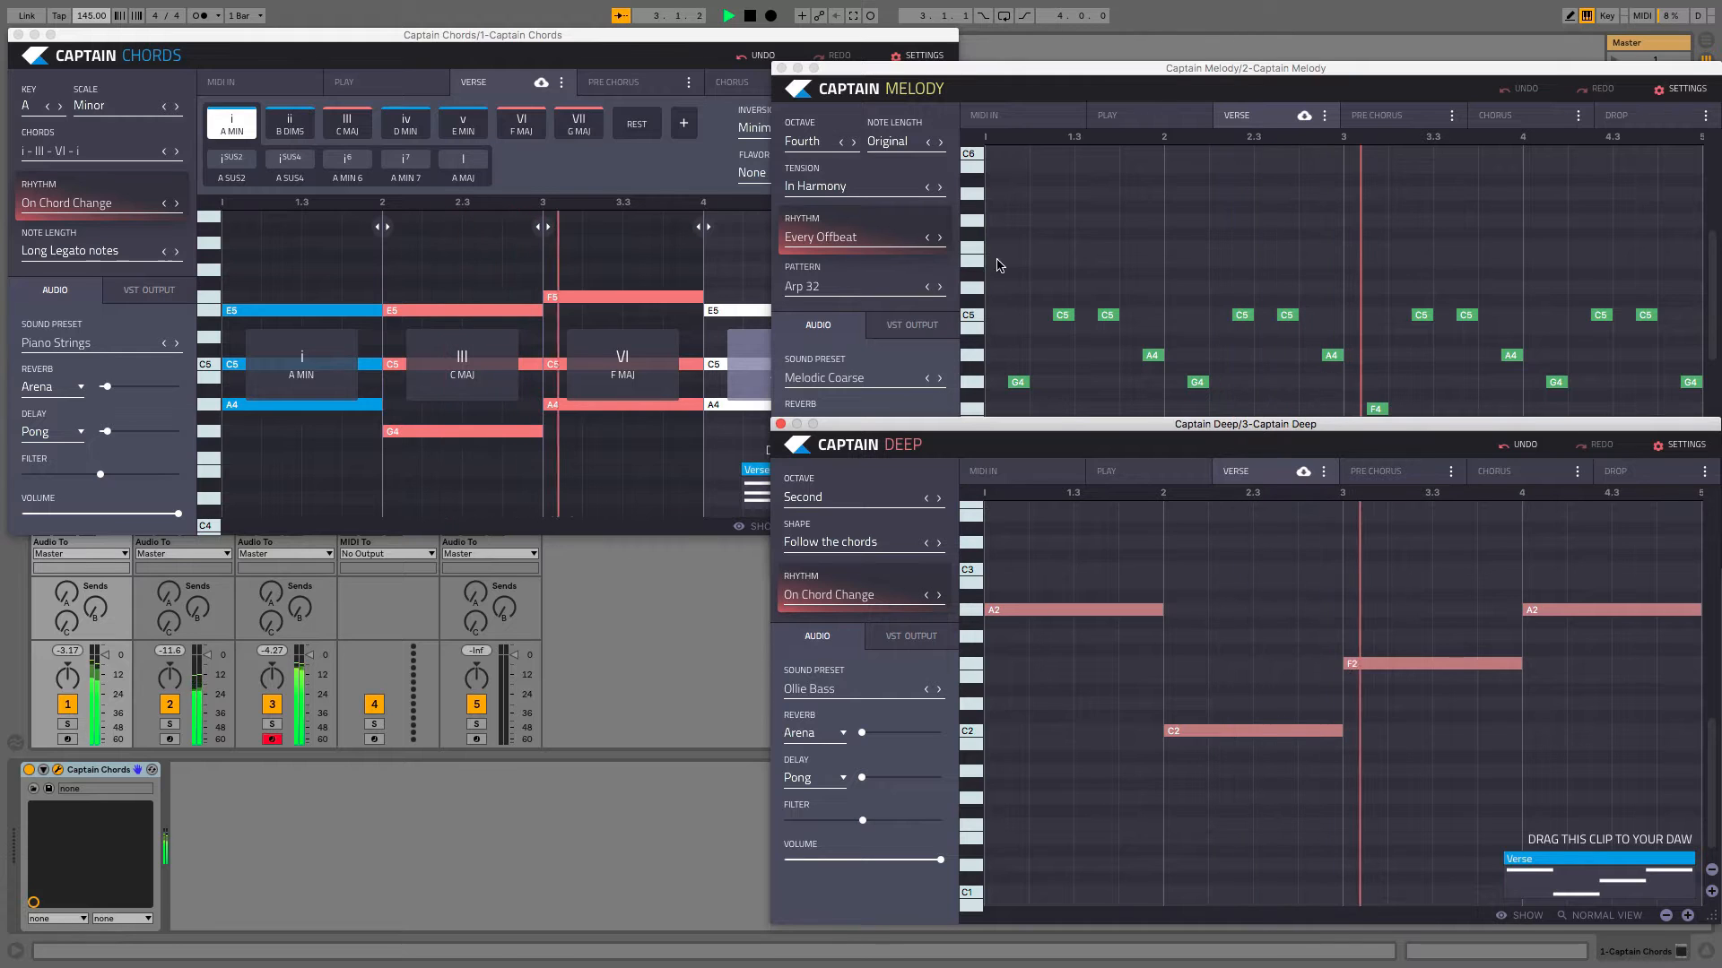
Bring Captain Melody forward and audition the Arp 33 and Arp 34 patterns on the verse melody.
left_click(969, 103)
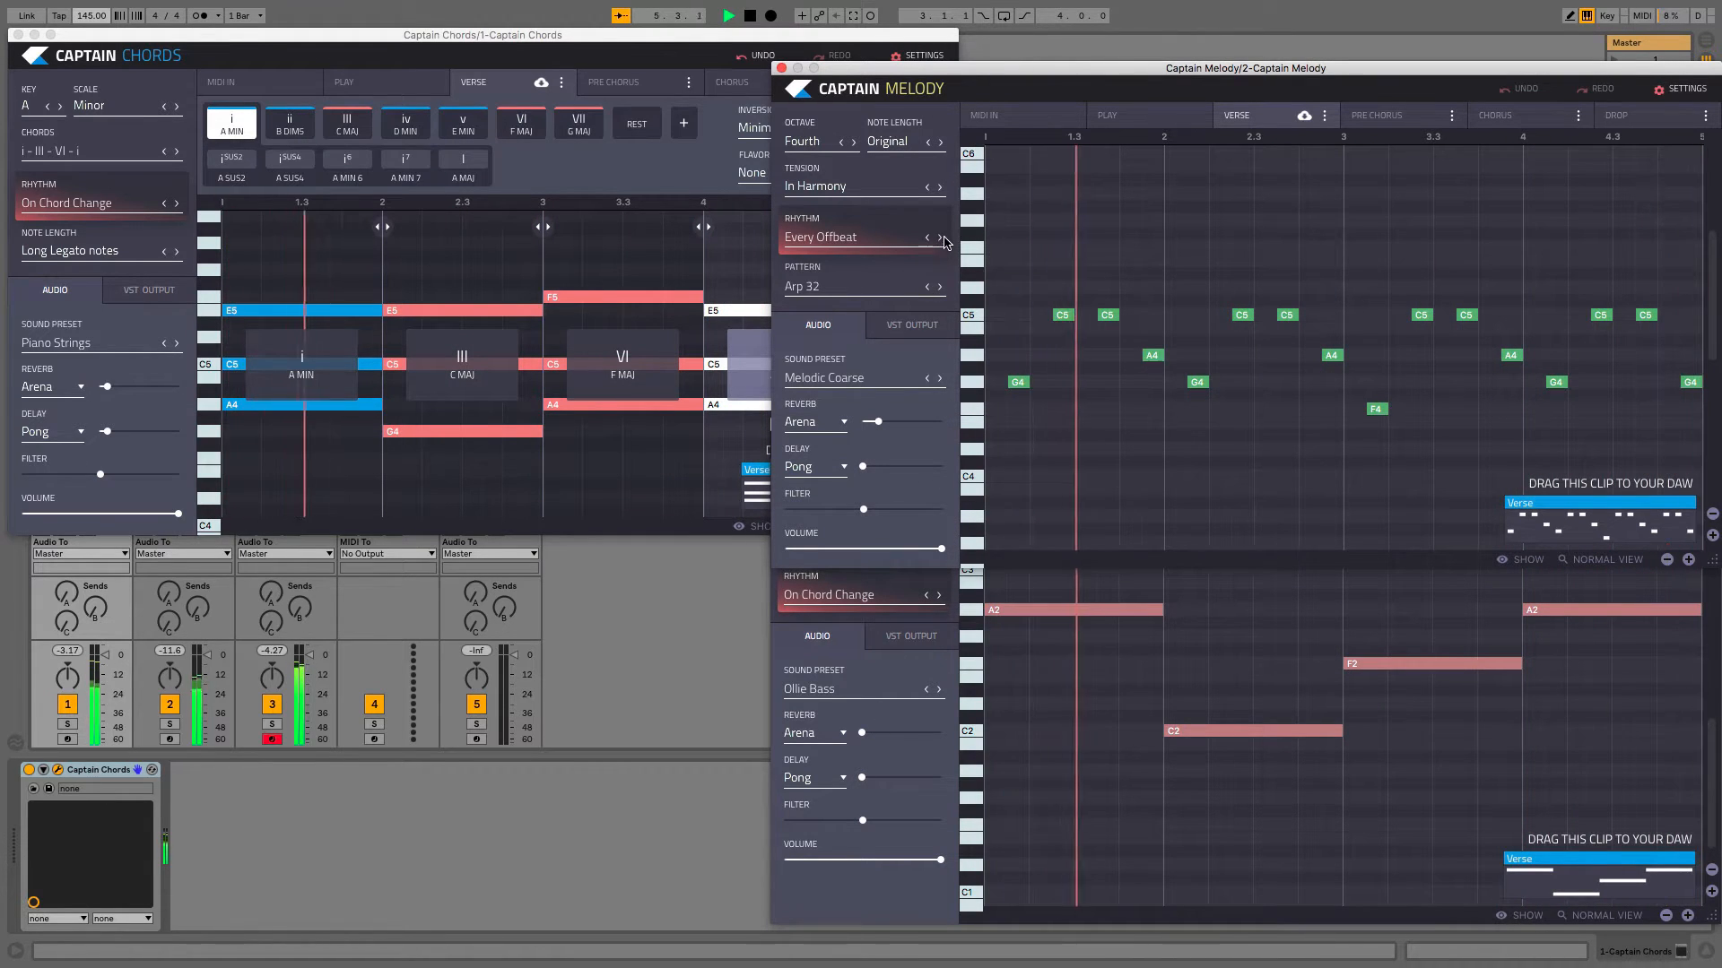
key("space")
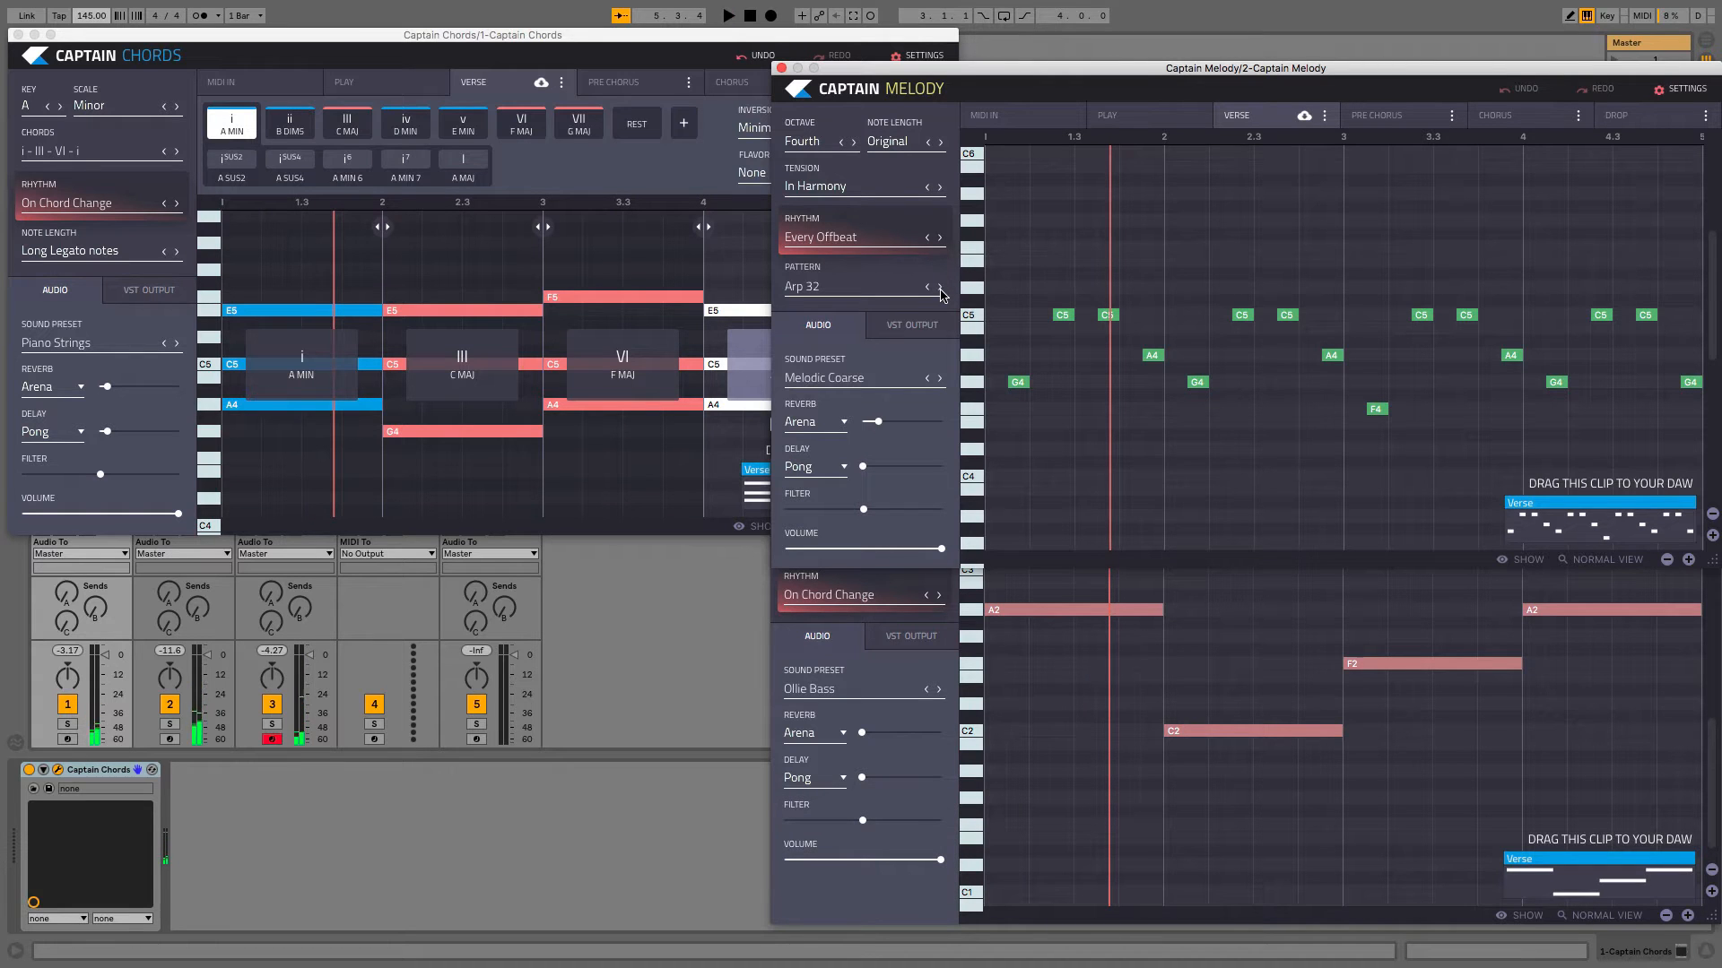
left_click(940, 289)
key("space")
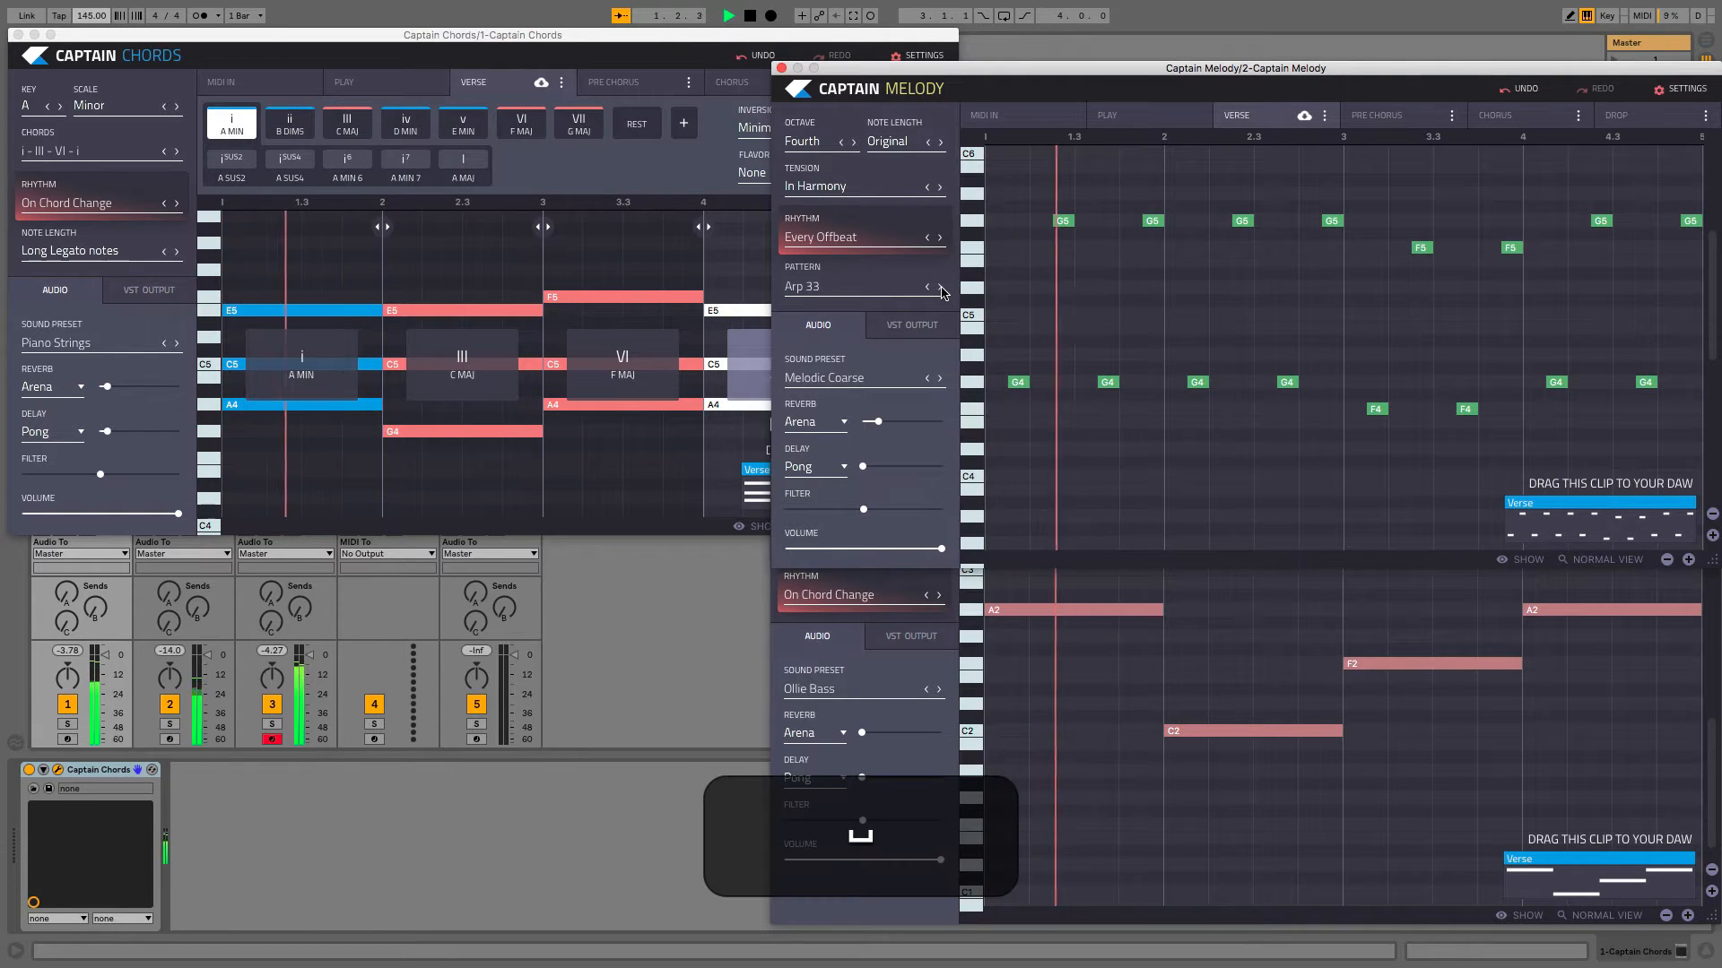
left_click(940, 288)
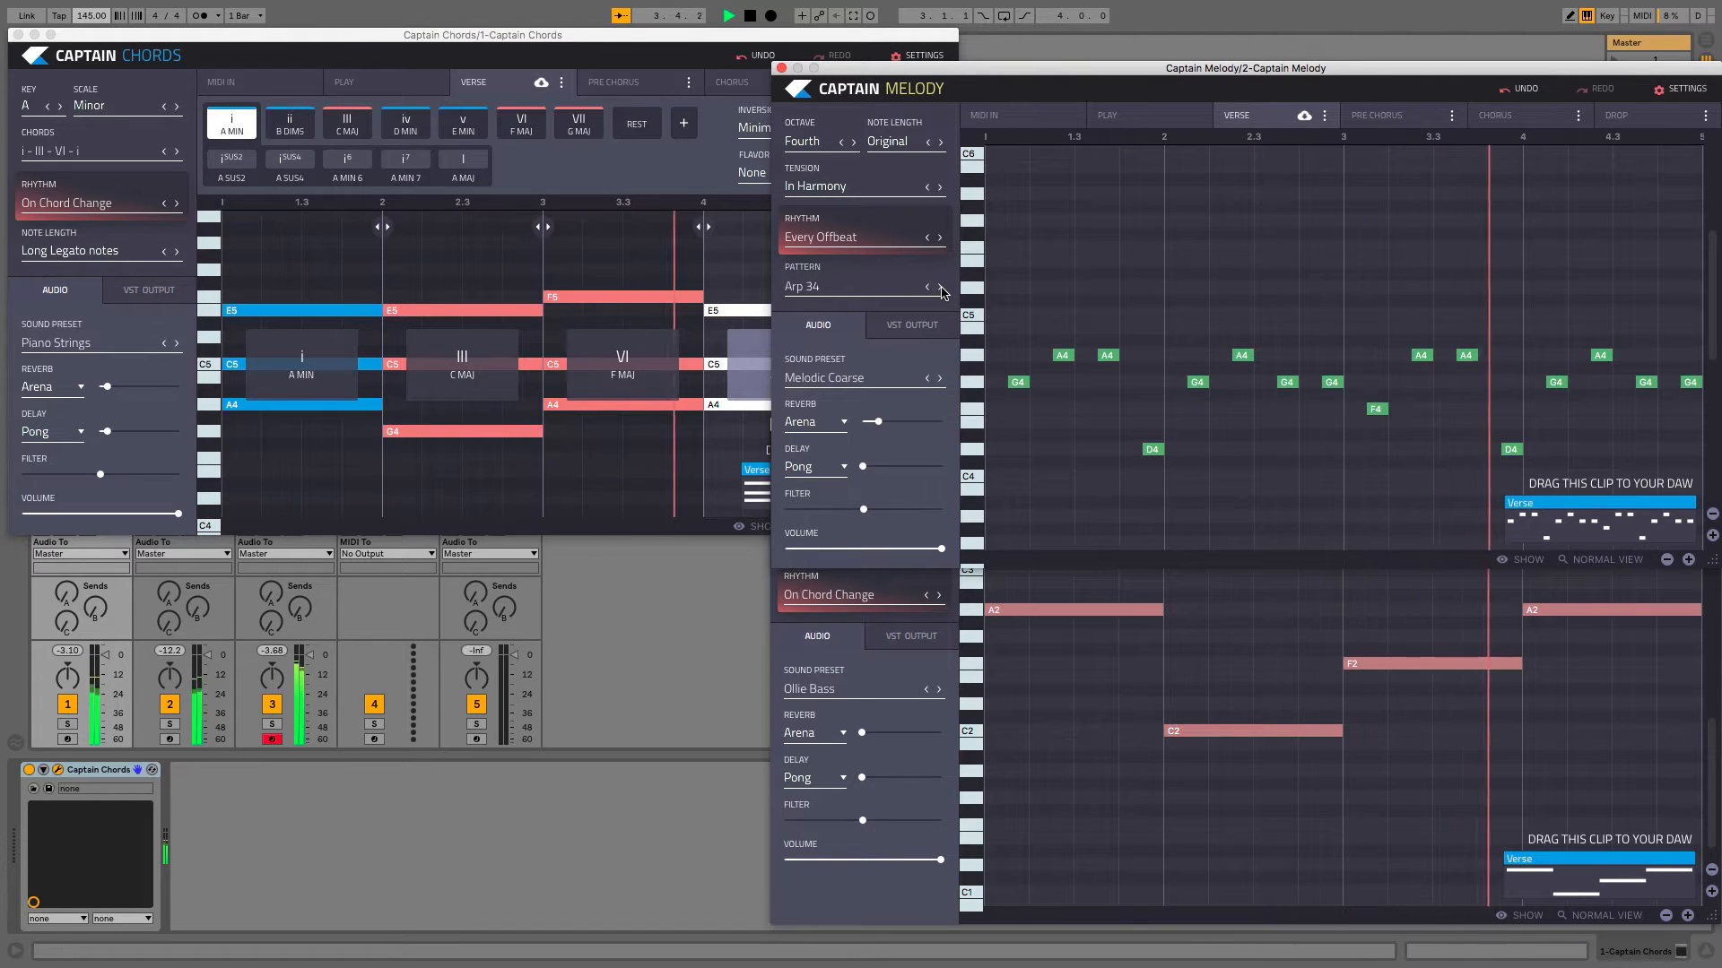
Try the In Scale tension on the verse melody, return it to In Harmony, and stop playback.
left_click(939, 190)
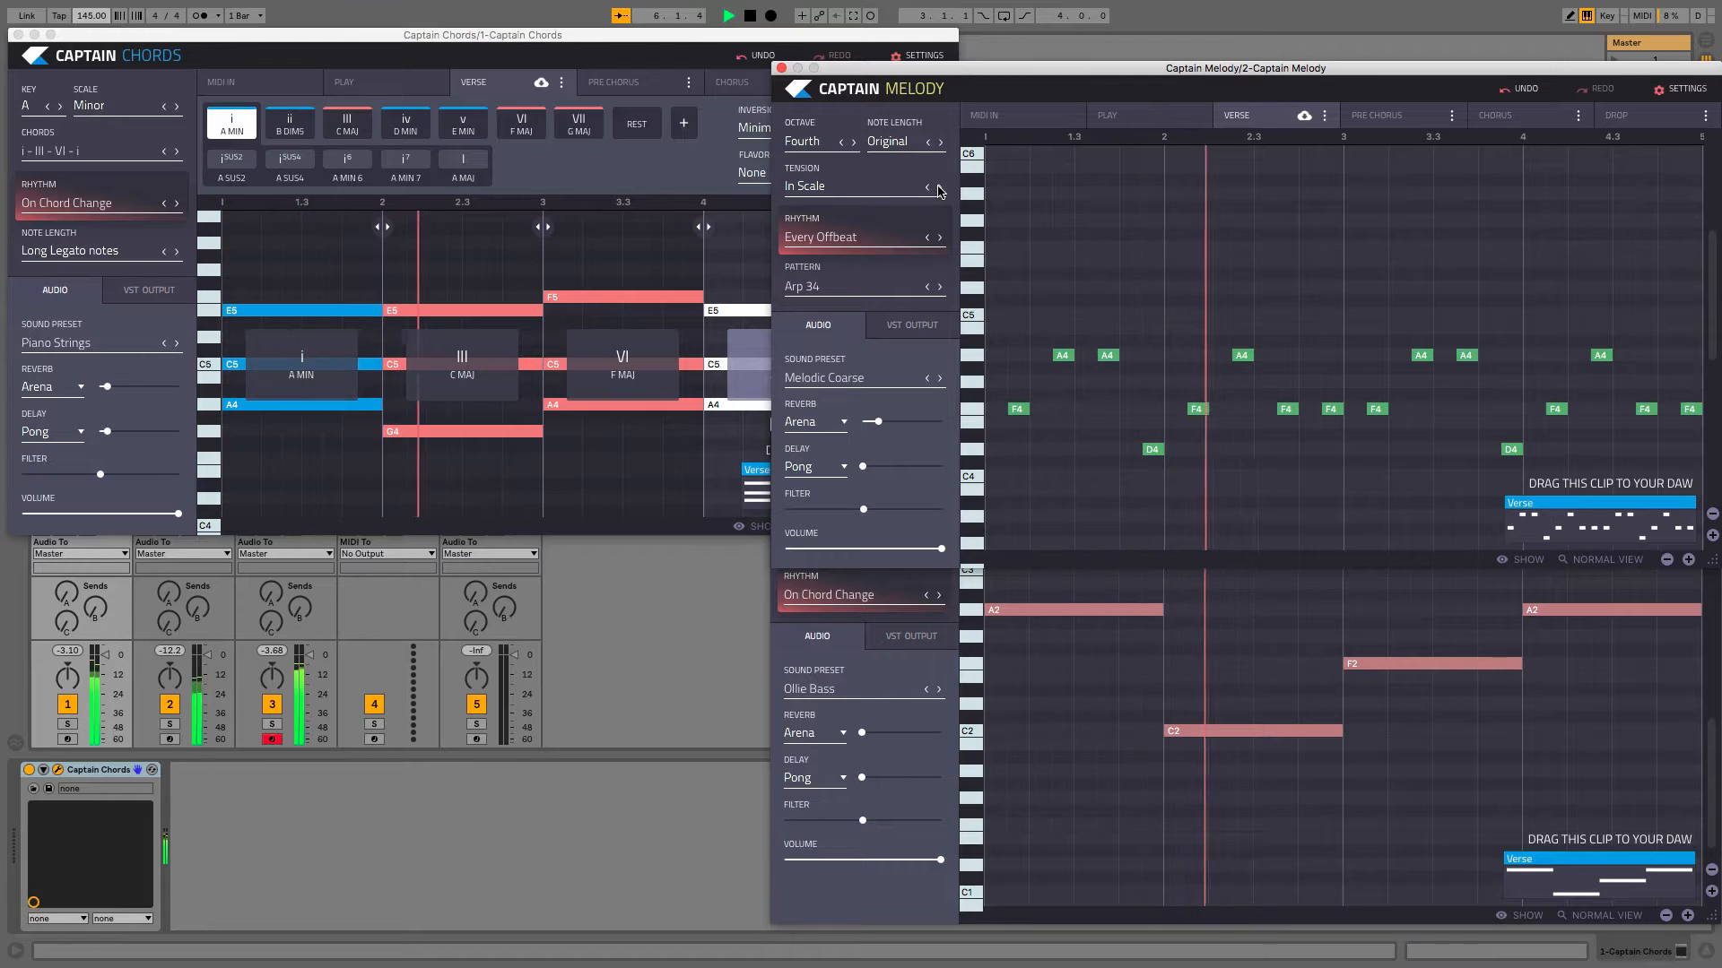
left_click(939, 189)
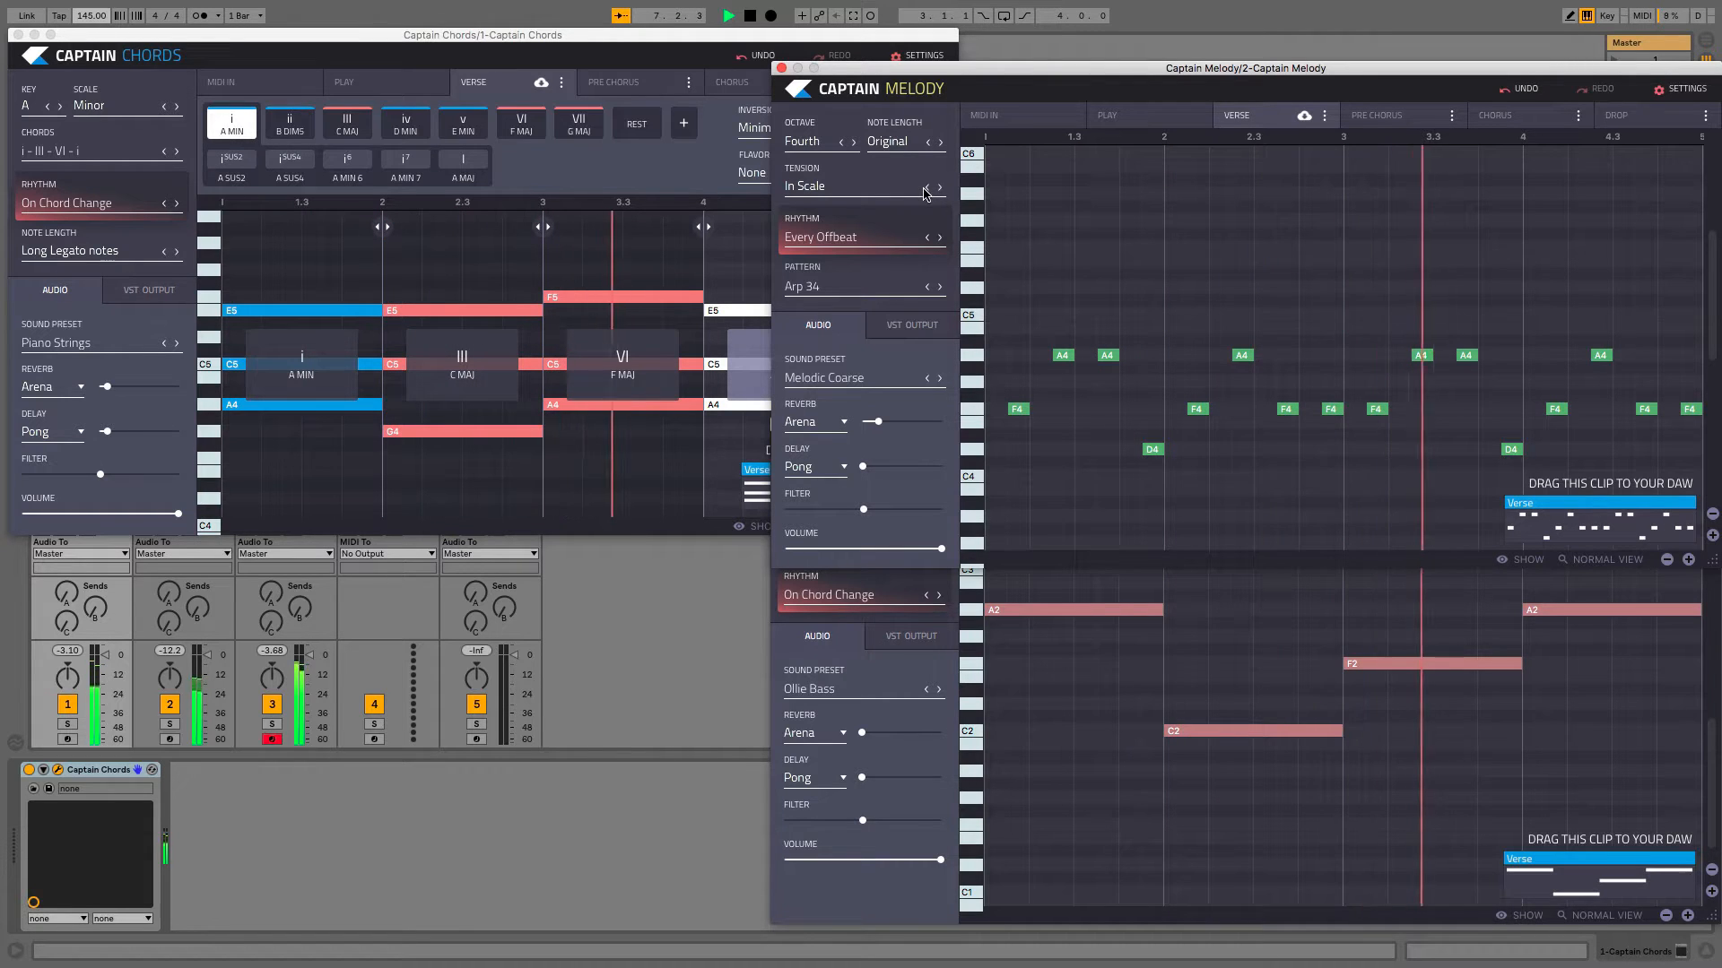
key("space")
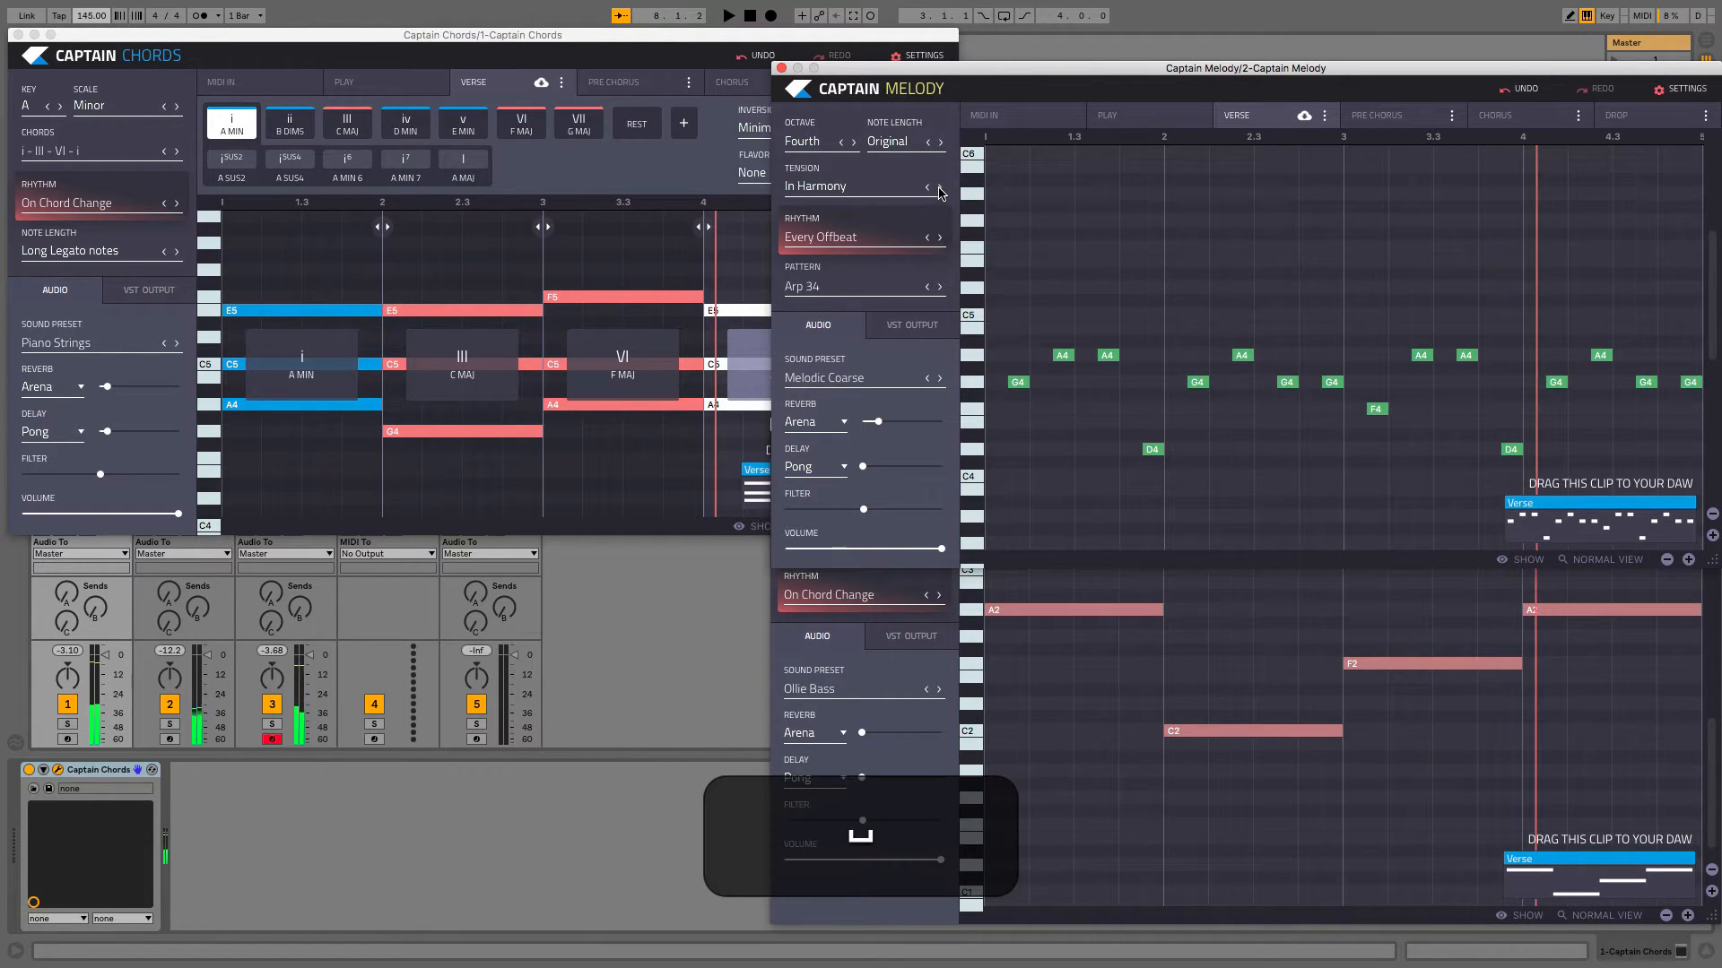
Compare rhythm options for the verse melody and set its rhythm to On Every Beat.
left_click(940, 240)
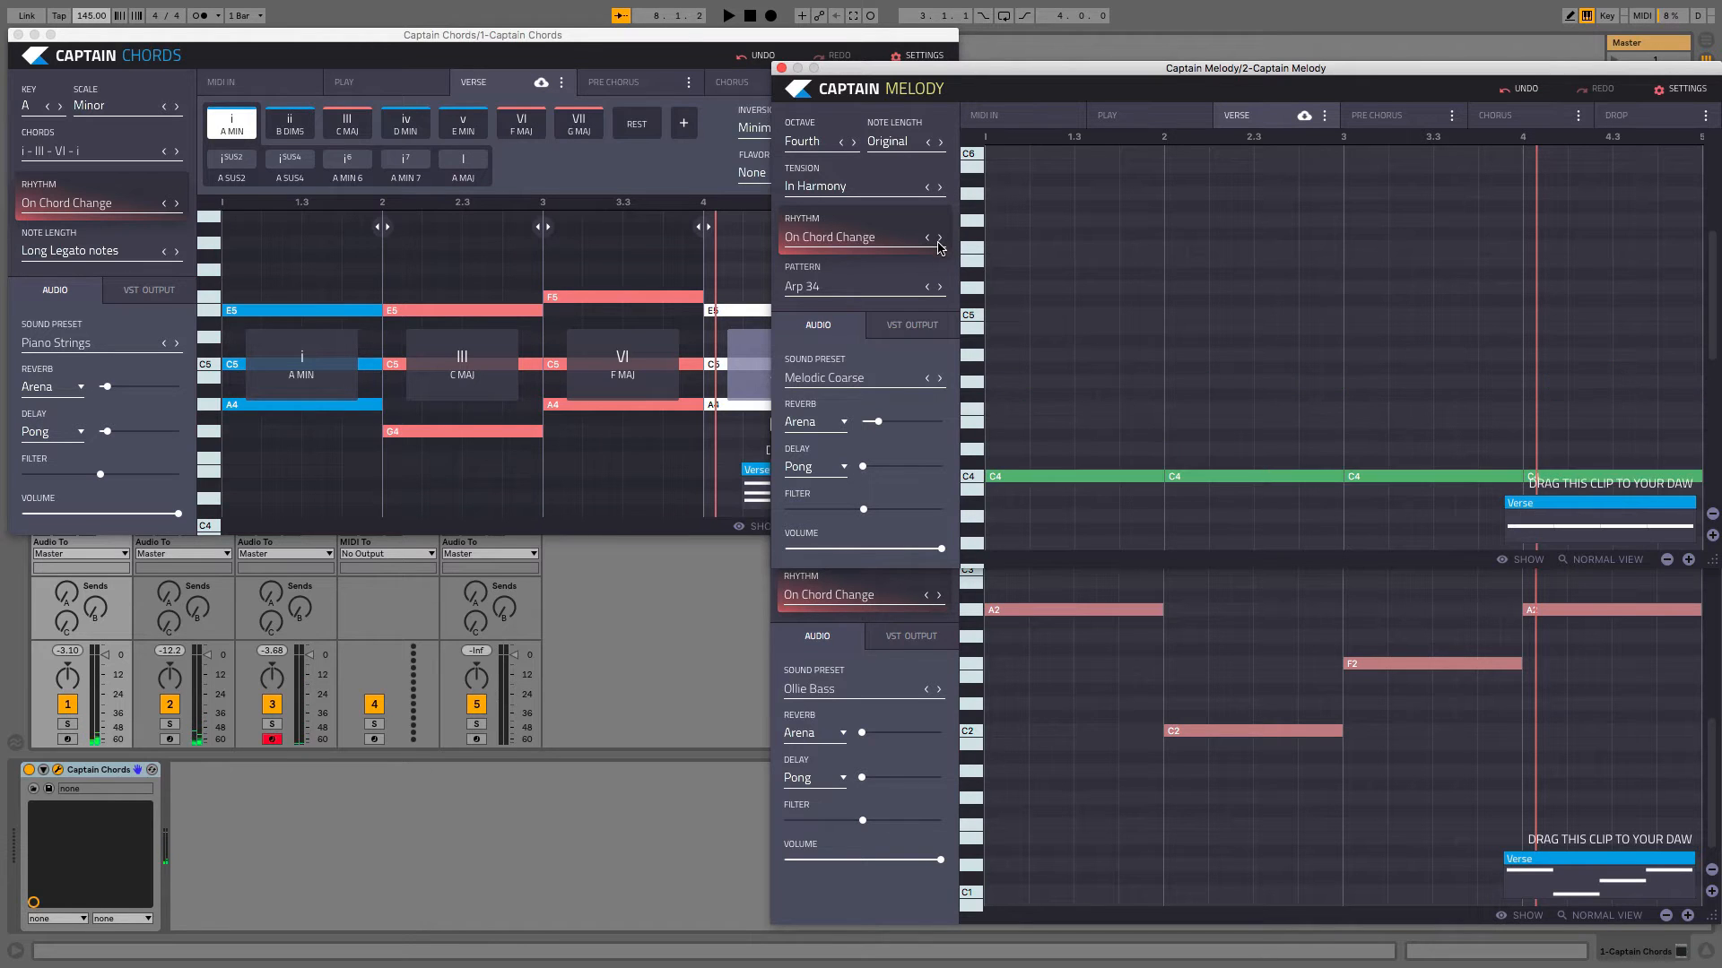
left_click(940, 240)
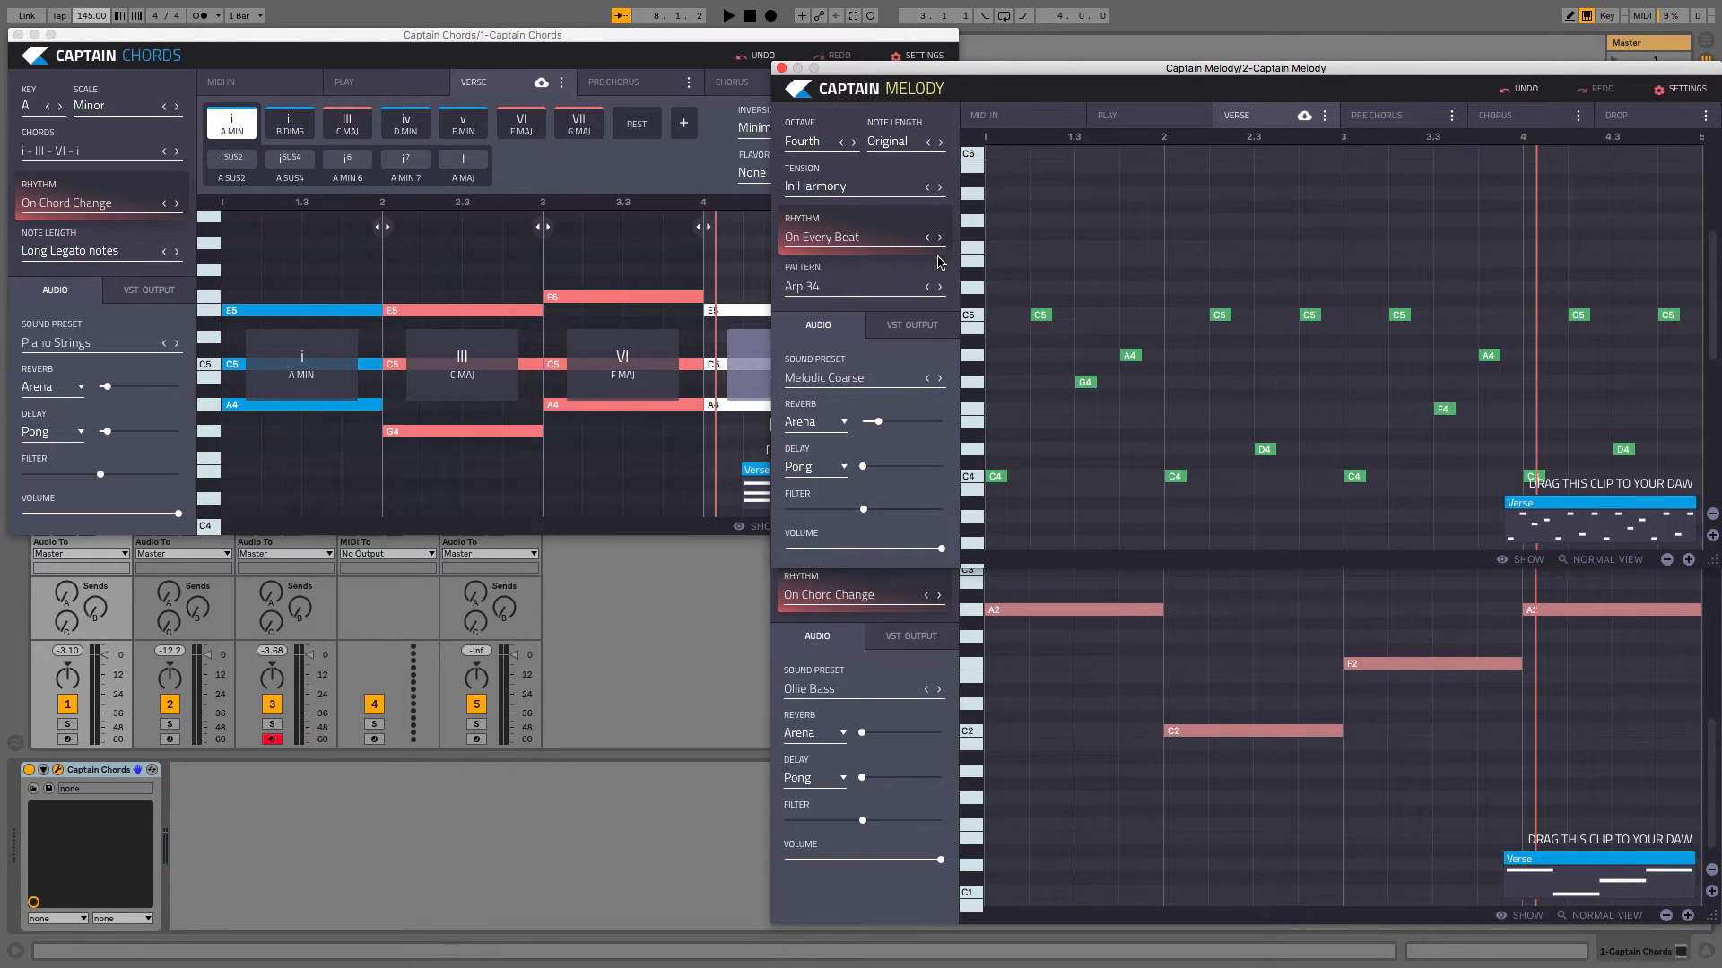
left_click(940, 241)
left_click(926, 239)
left_click(926, 238)
left_click(940, 240)
Choose the Arp 3 pattern for the melody, play the verse, and set the melody's note length to the dotted option.
left_click(894, 291)
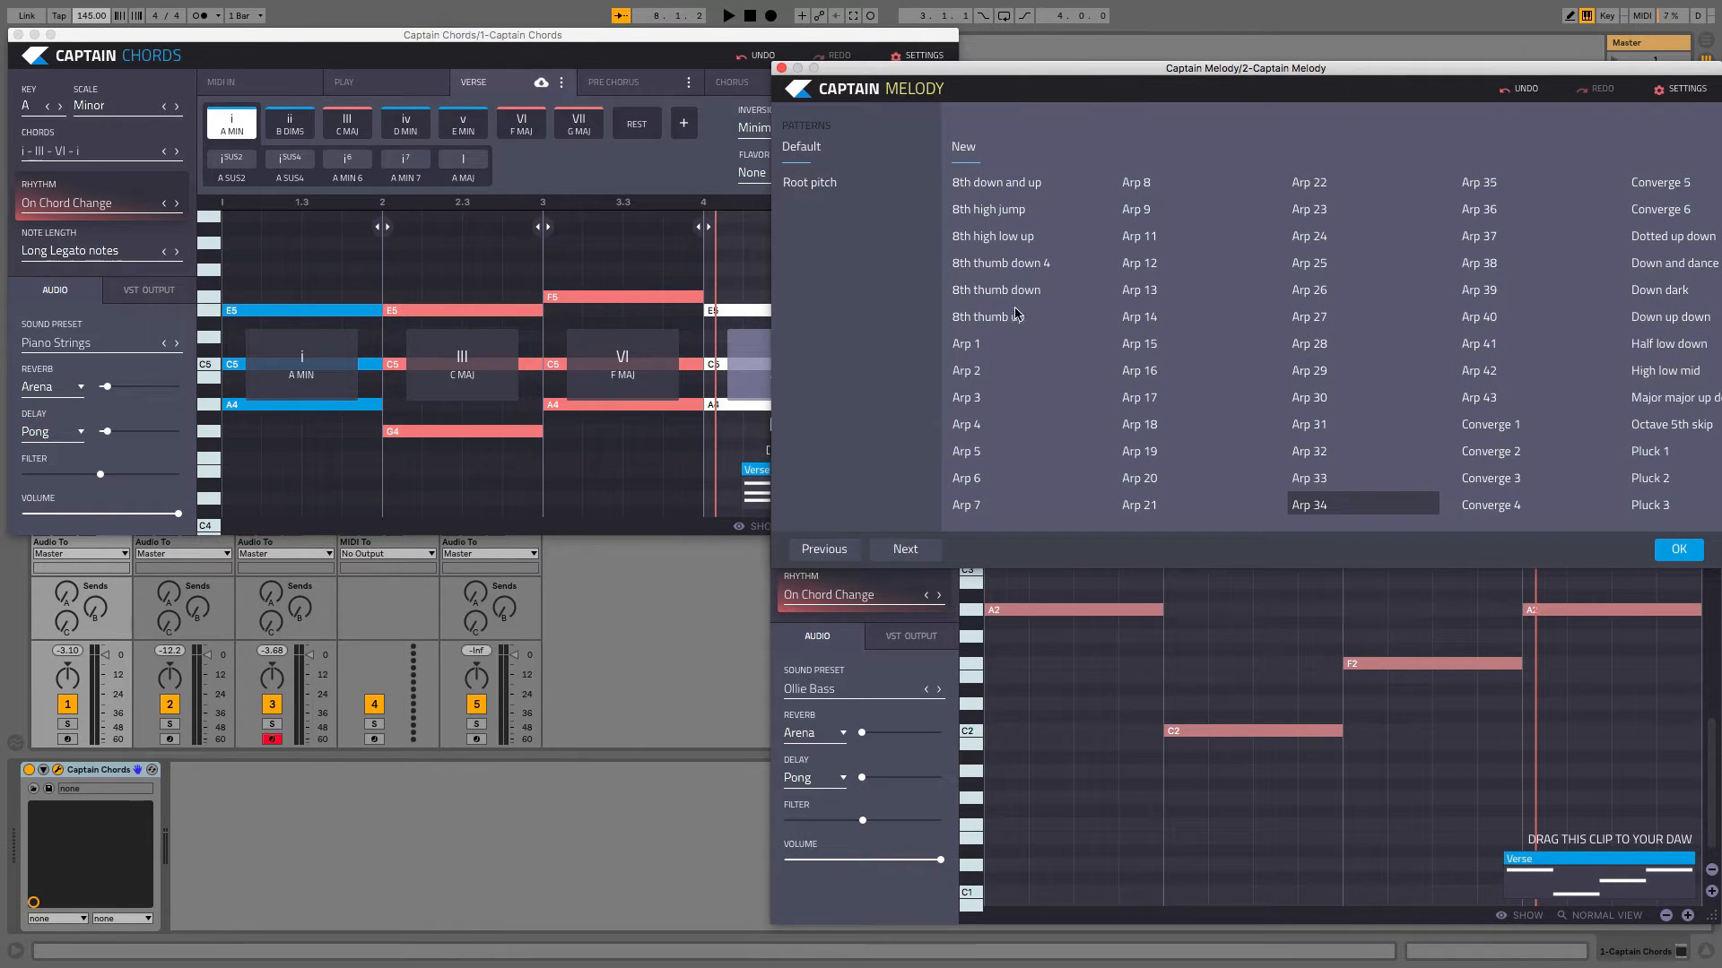
left_click(975, 395)
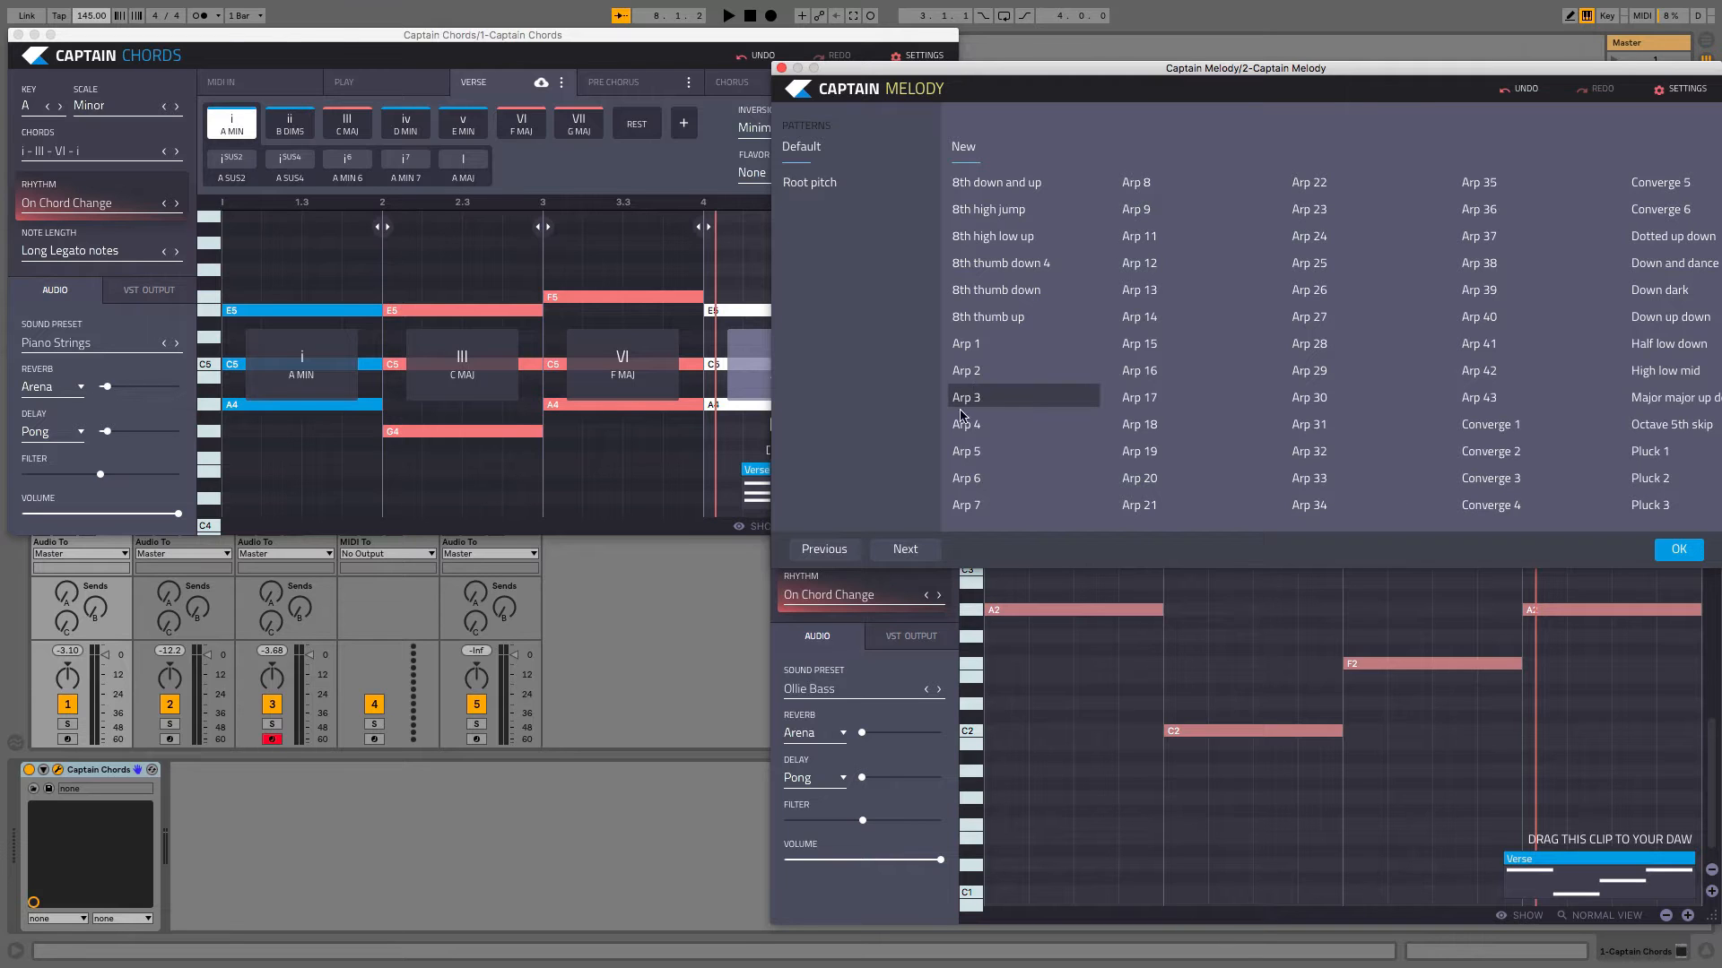
left_click(1658, 562)
key("space")
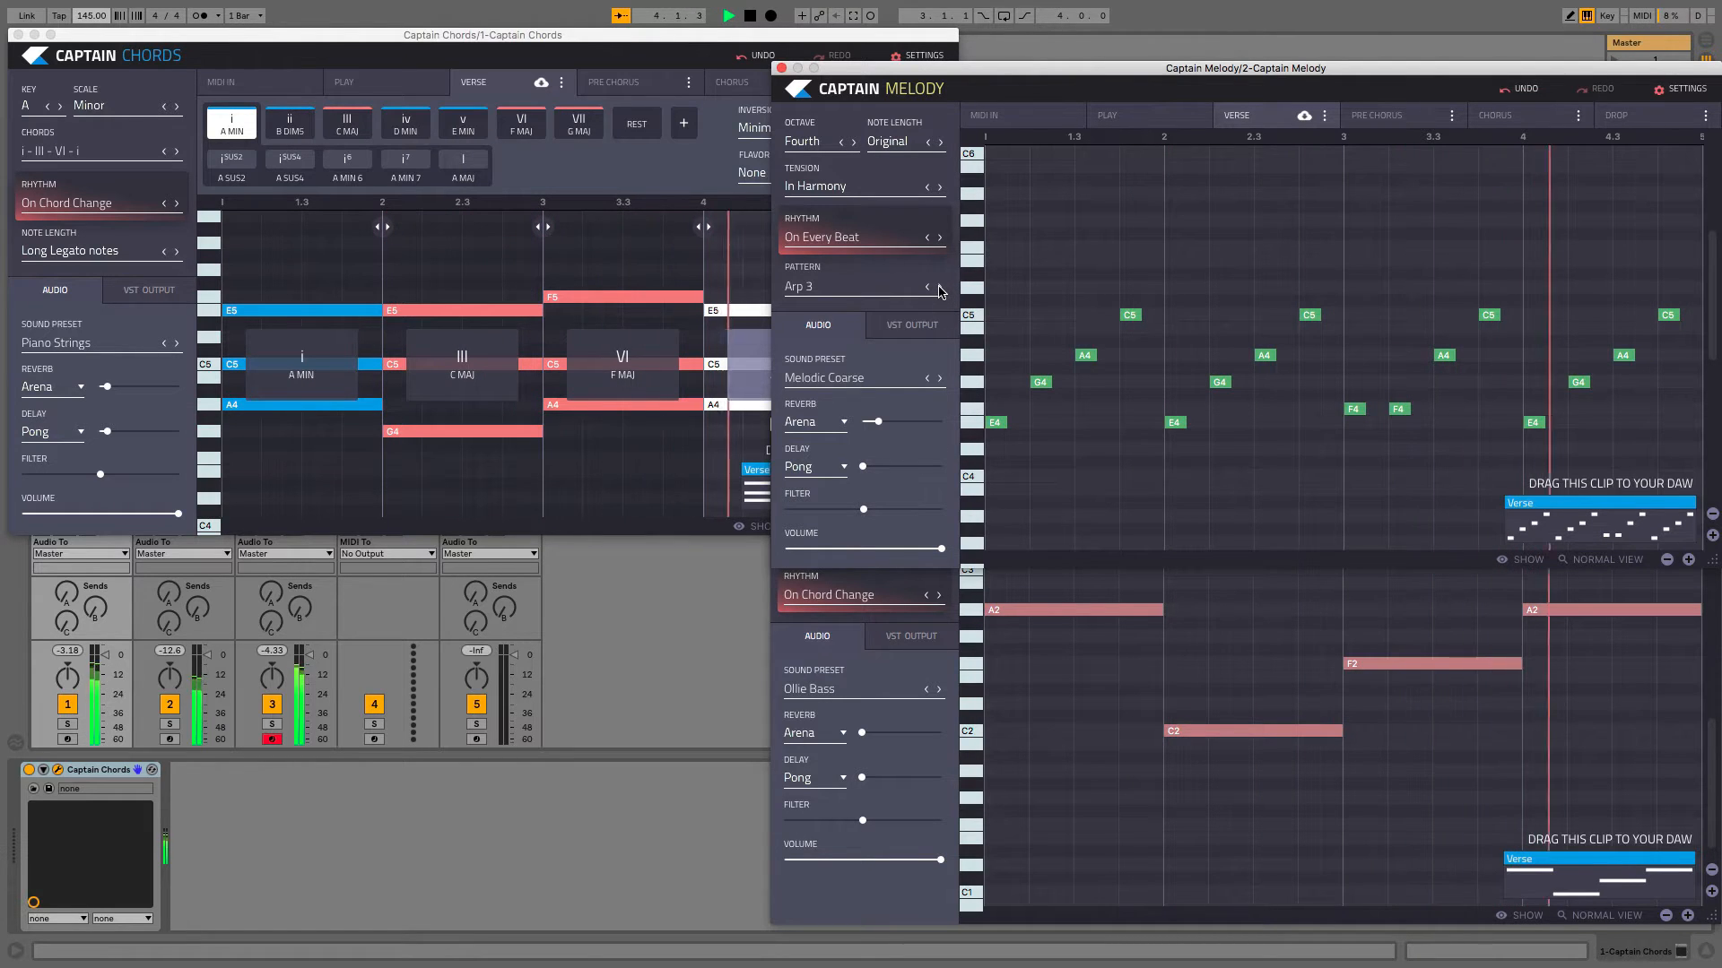
left_click(941, 142)
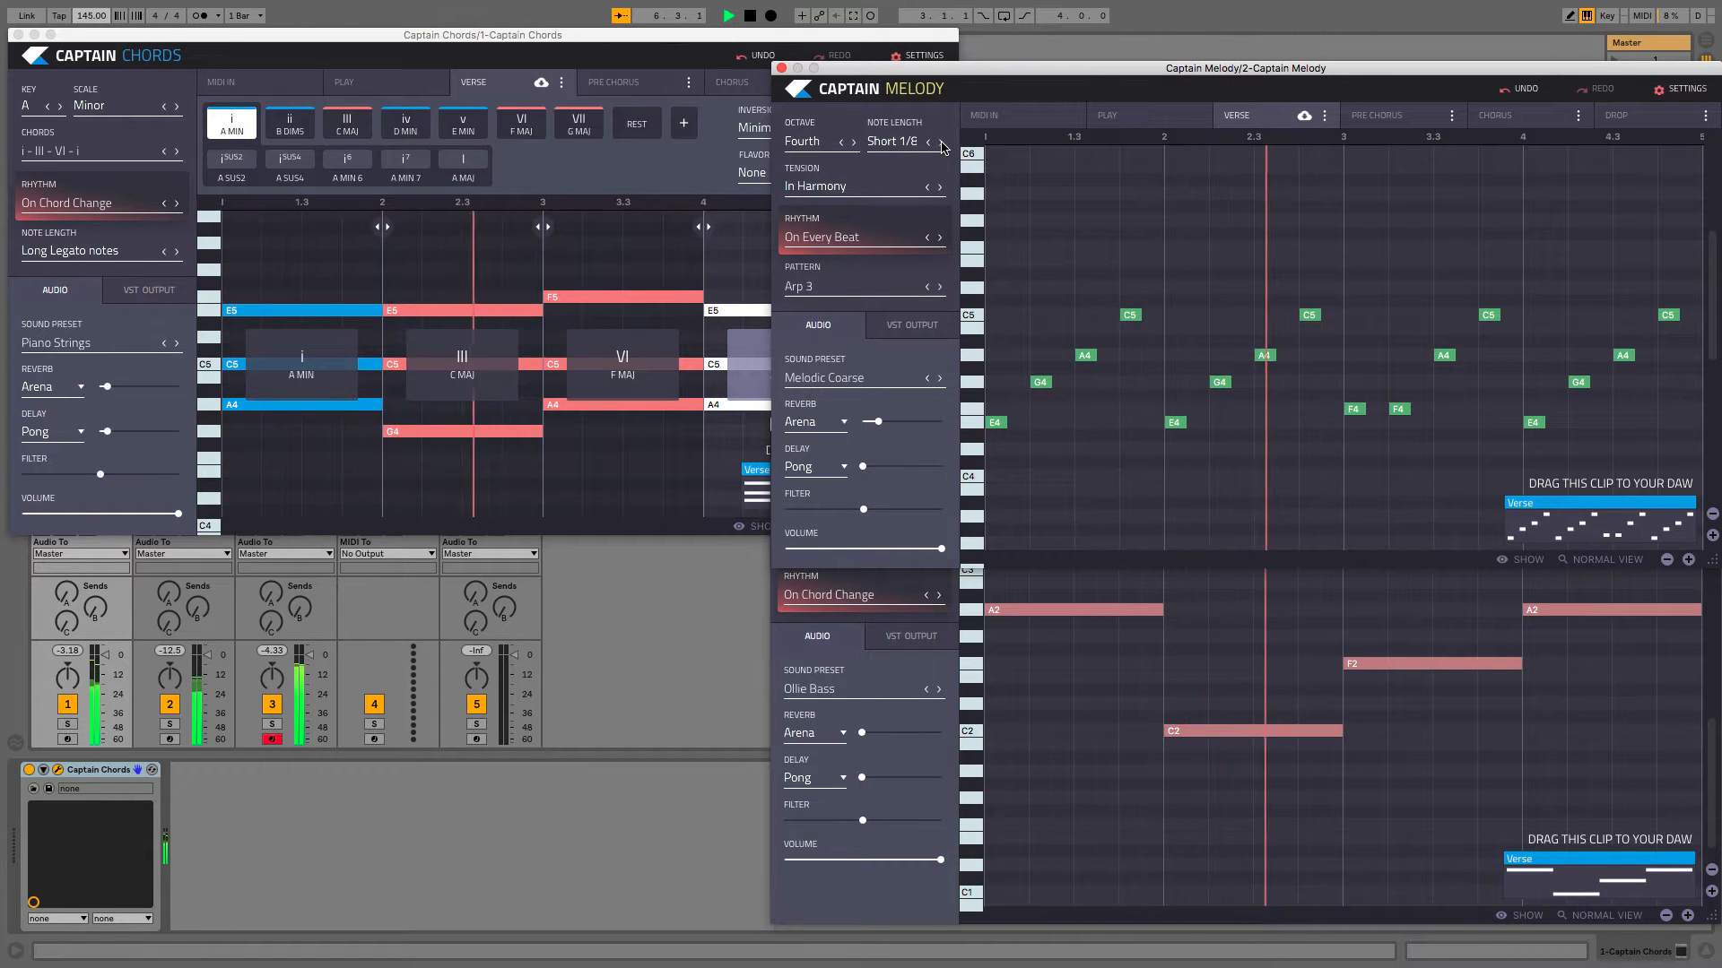
left_click(941, 141)
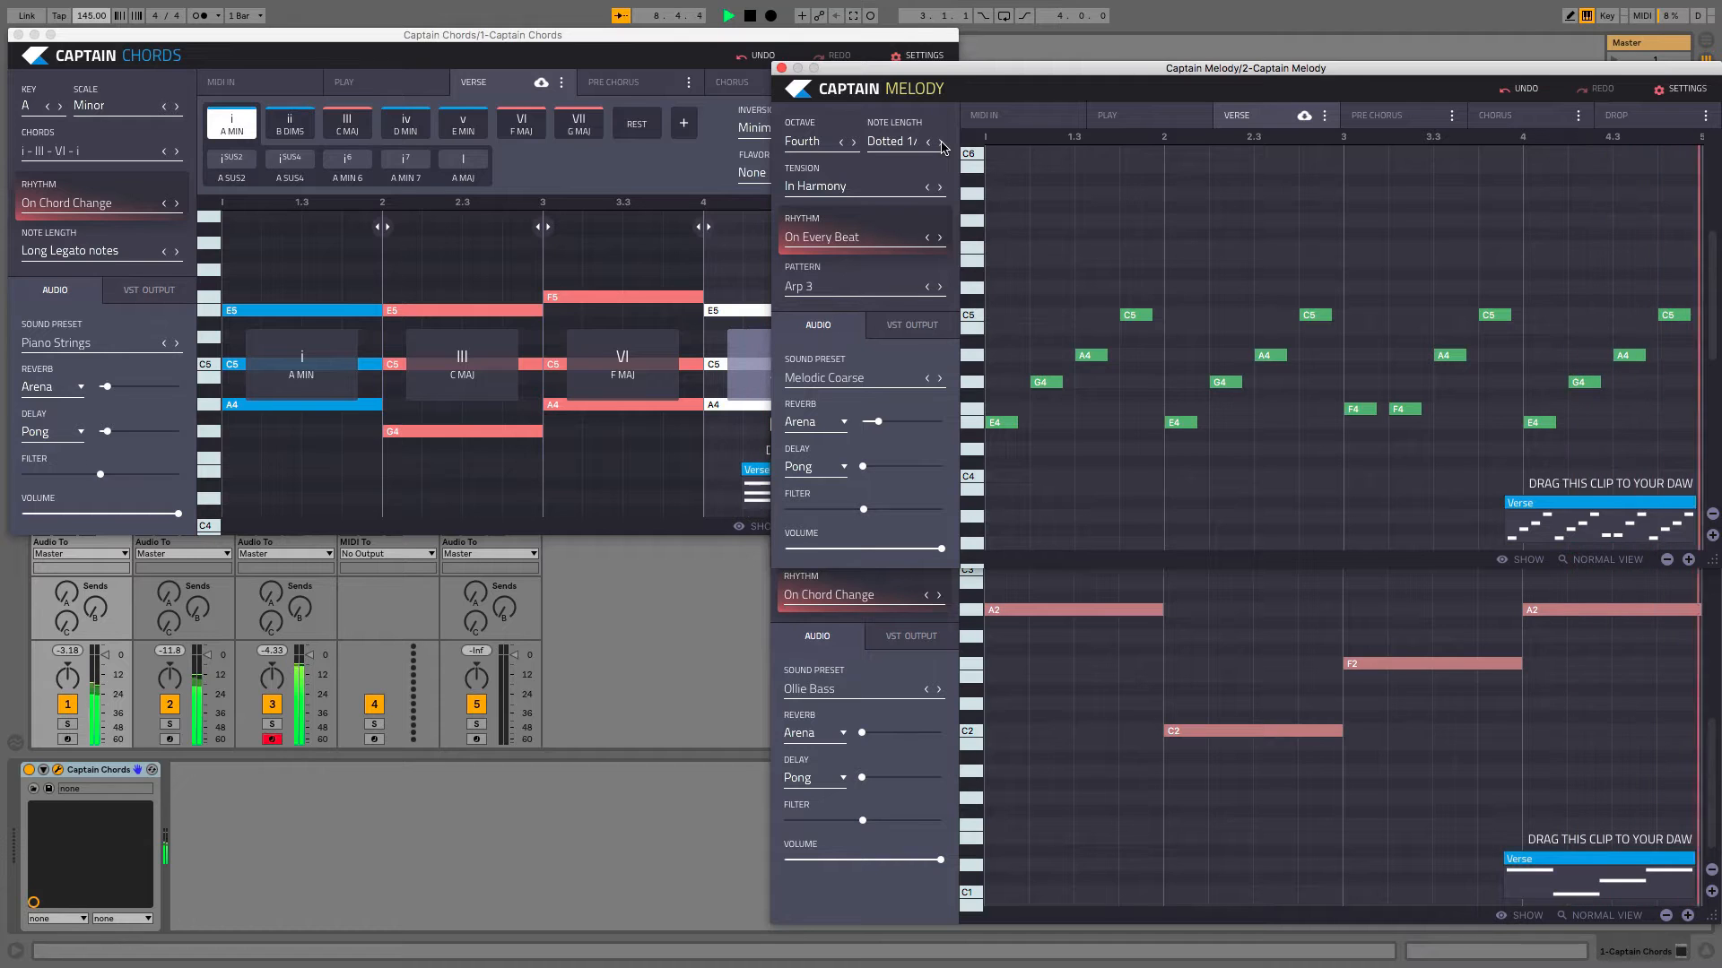
Audition the melody patterns from Arp 4 through Arp 9 during playback, keep Arp 9, and stop the verse.
left_click(940, 288)
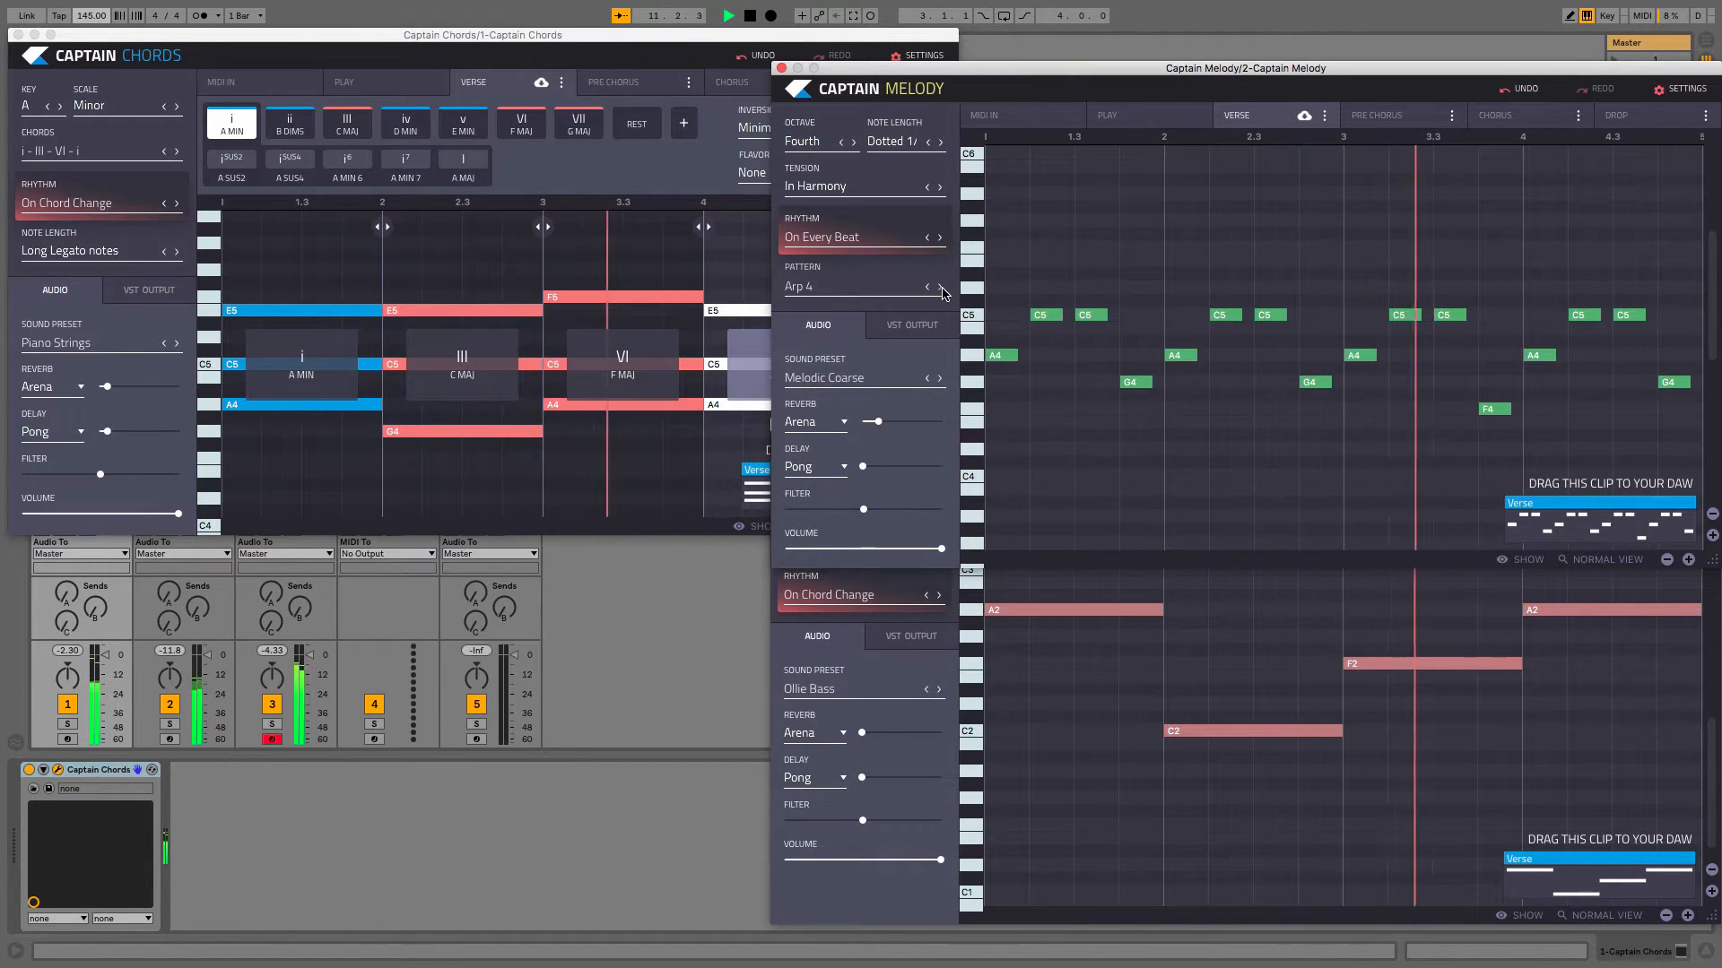
left_click(941, 288)
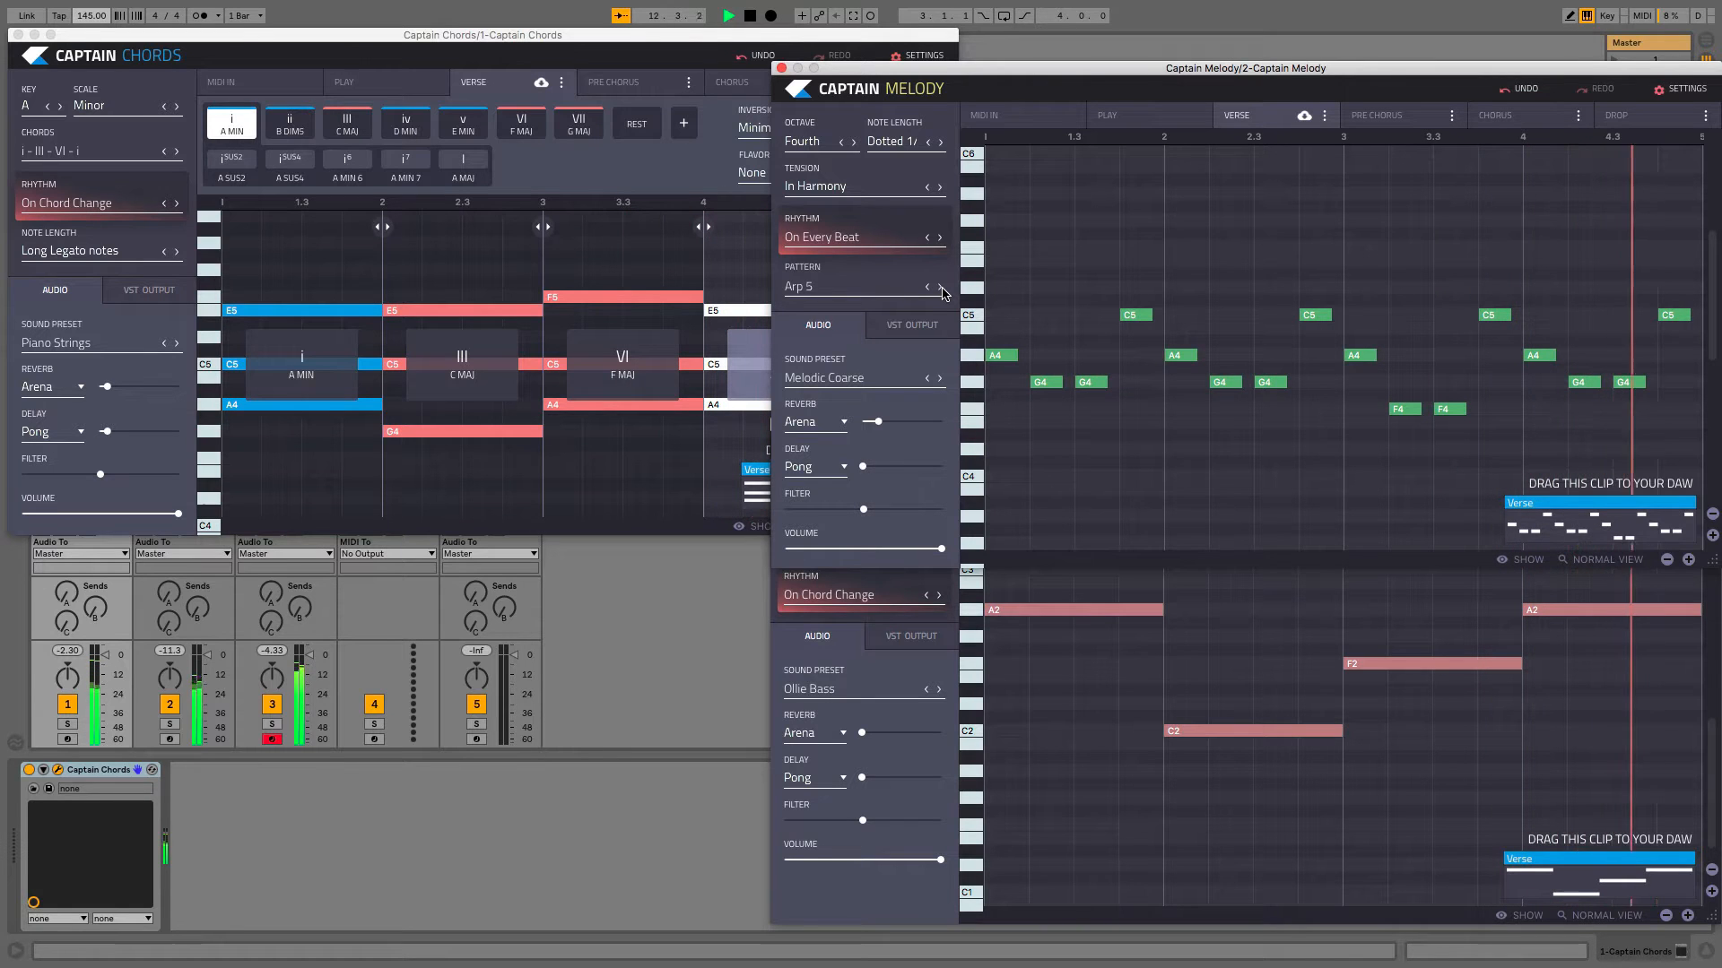
left_click(940, 288)
left_click(941, 288)
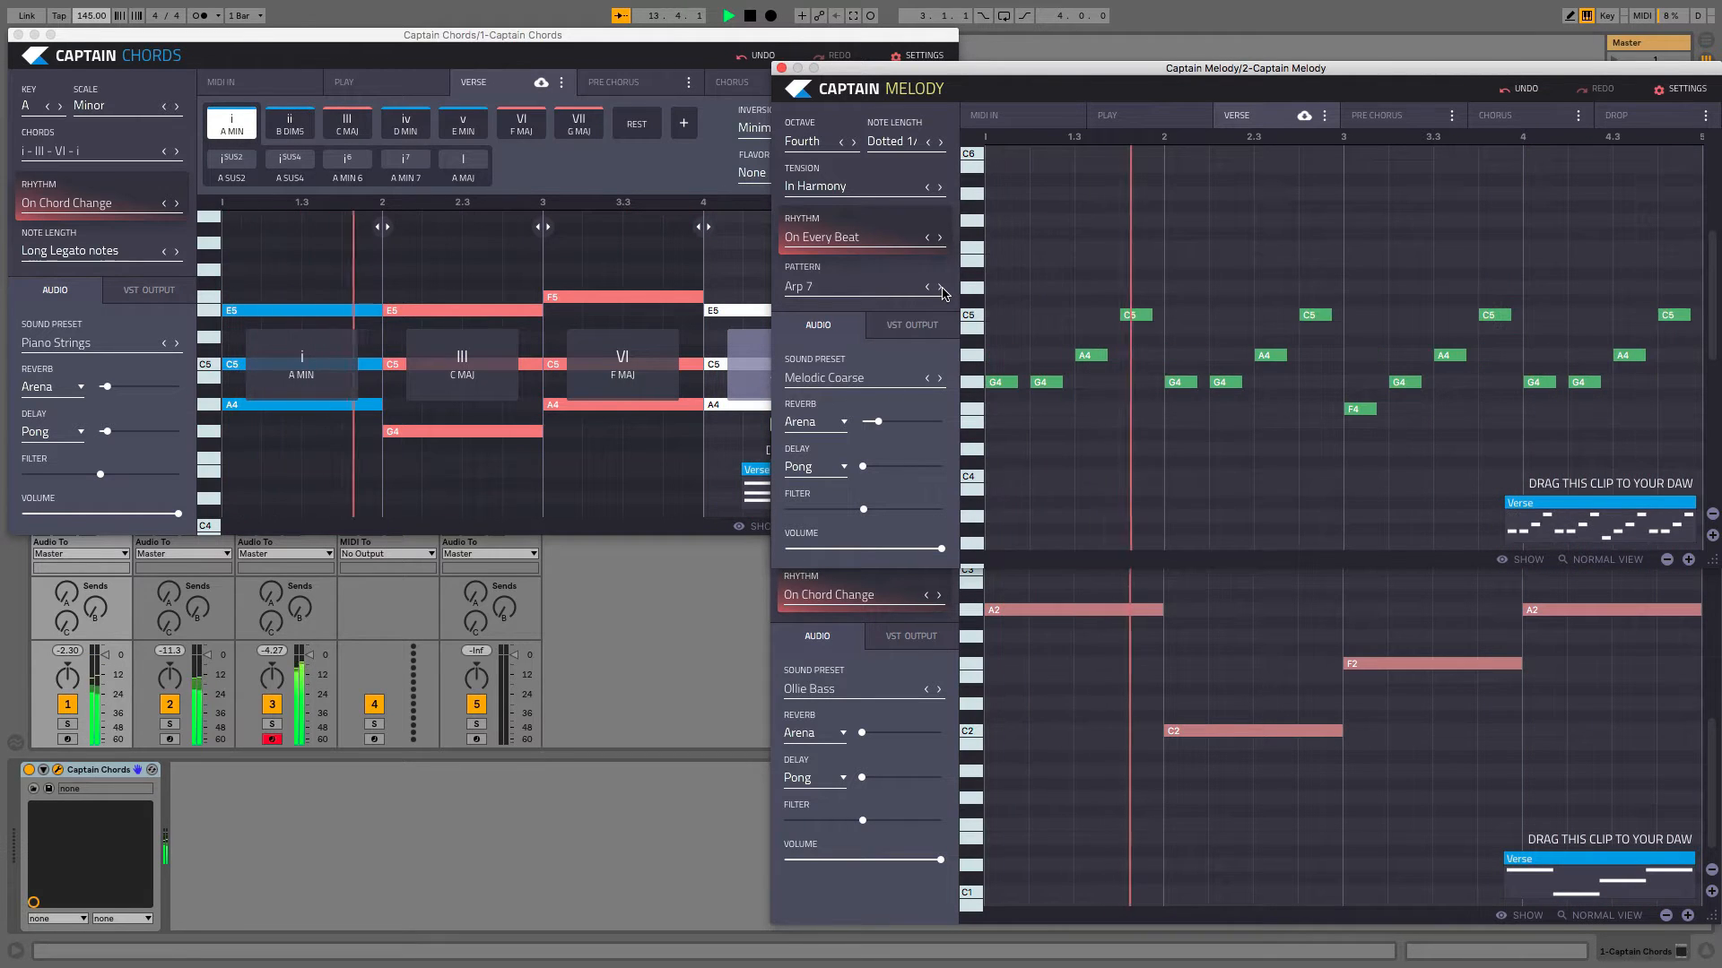
left_click(940, 288)
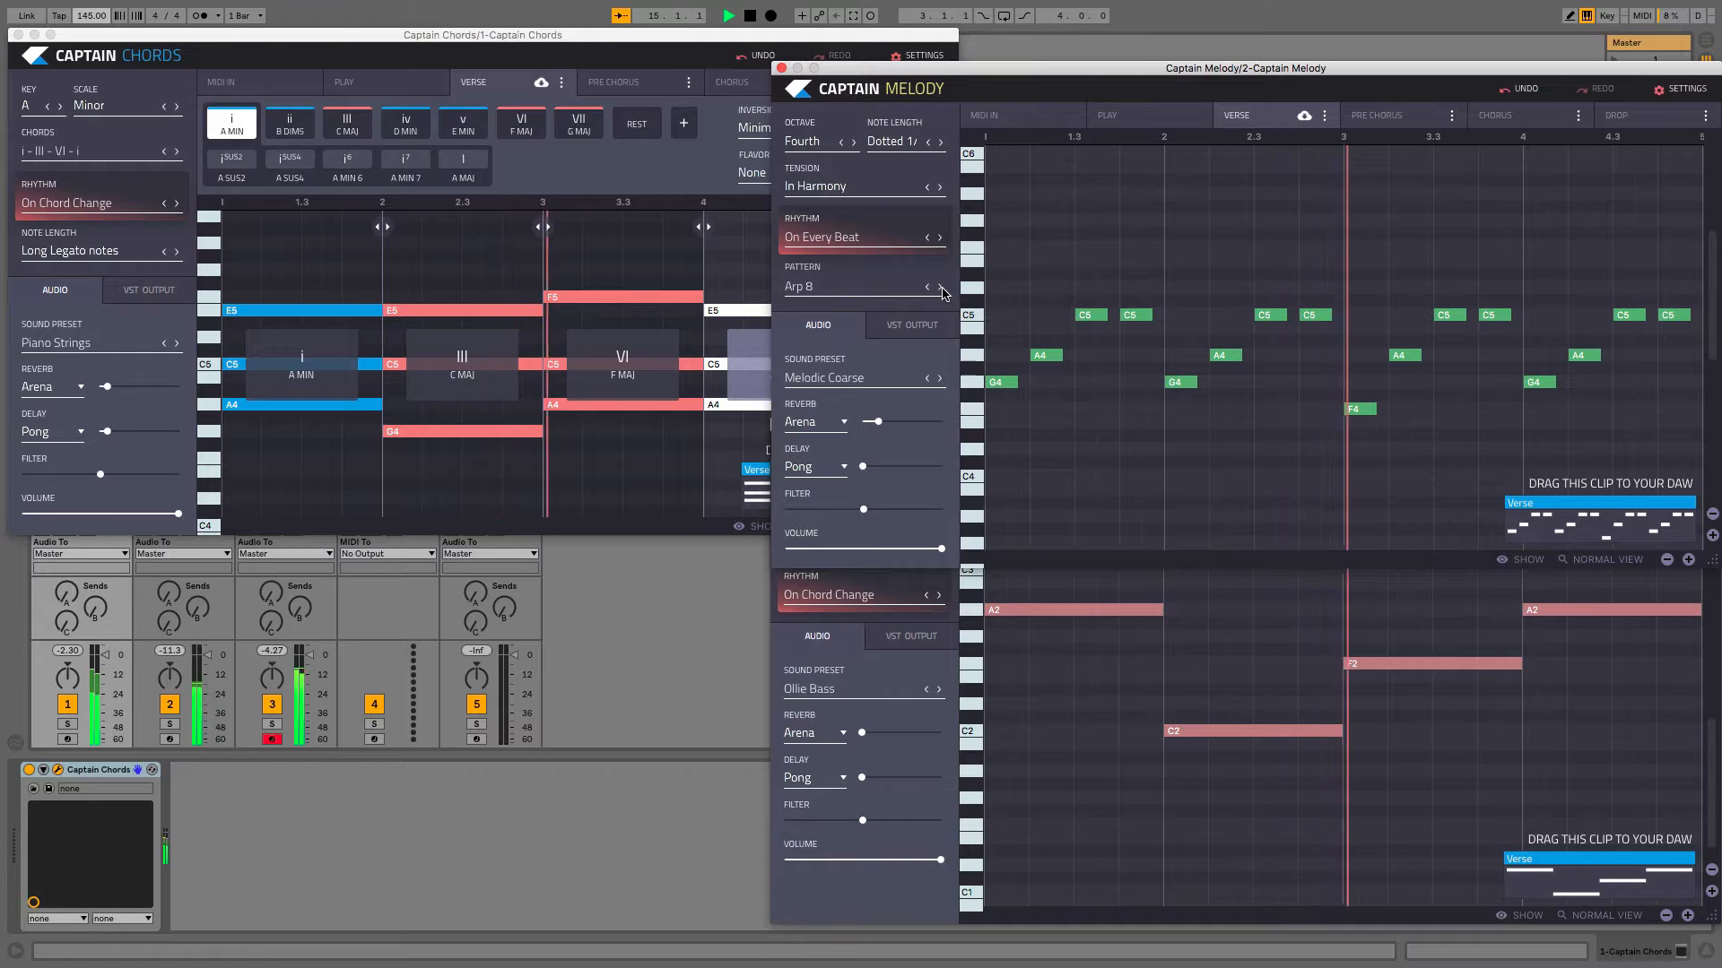
left_click(941, 287)
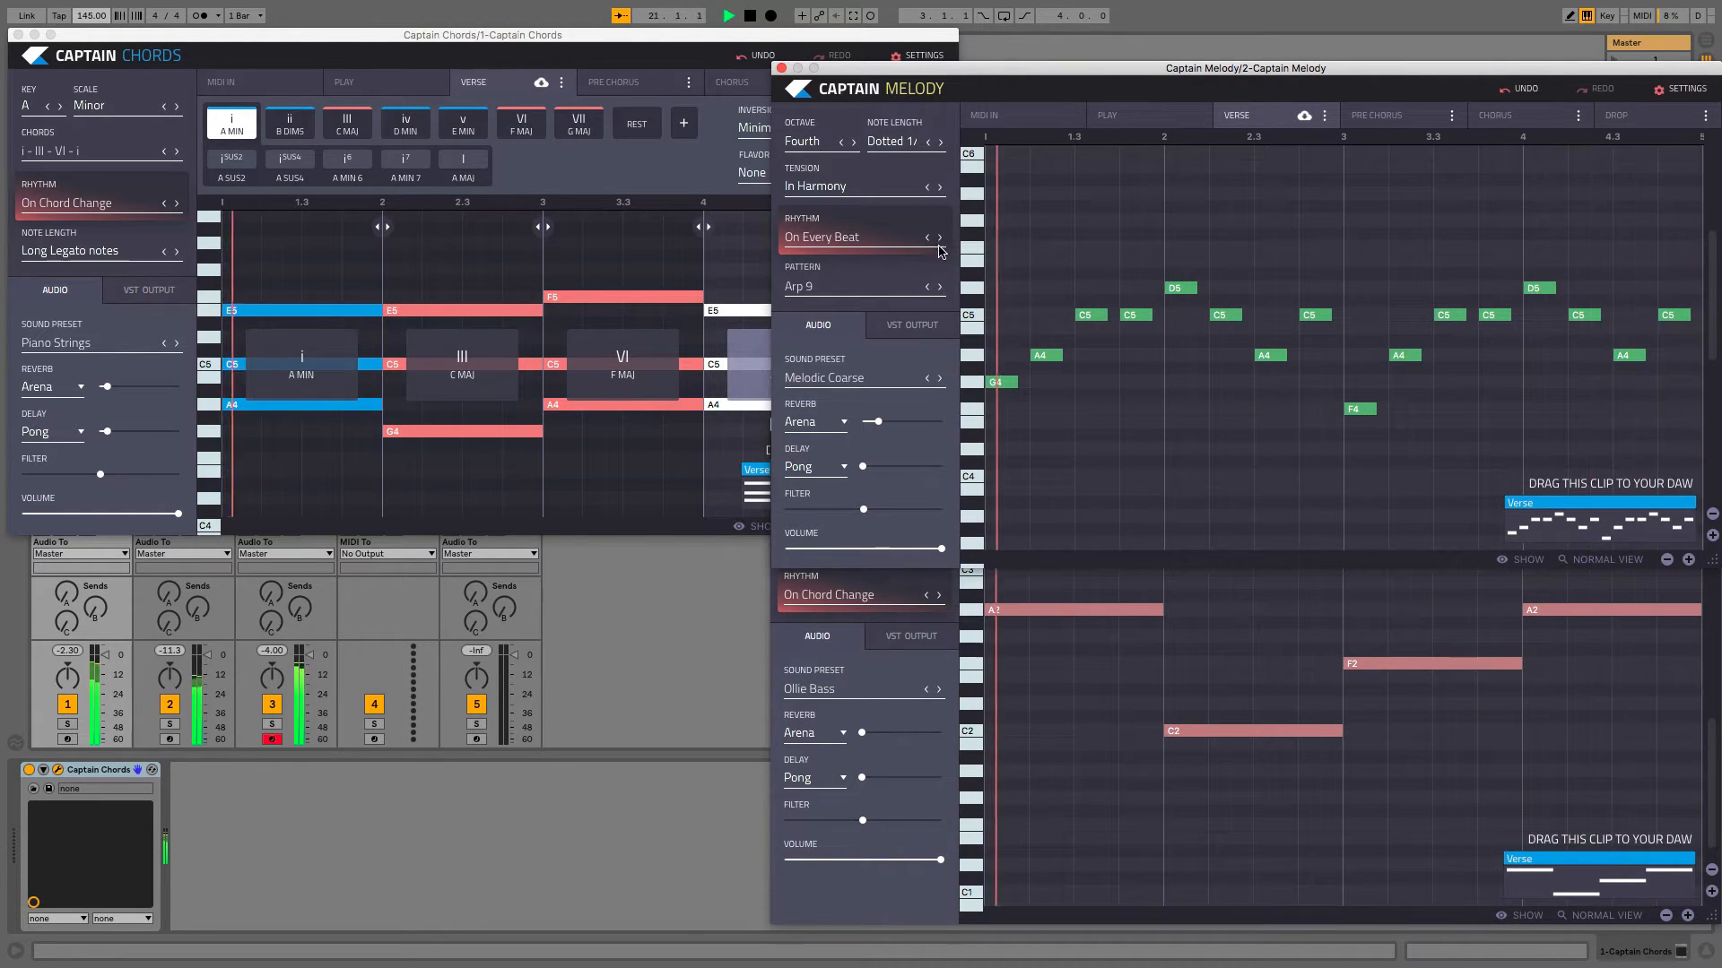
key("space")
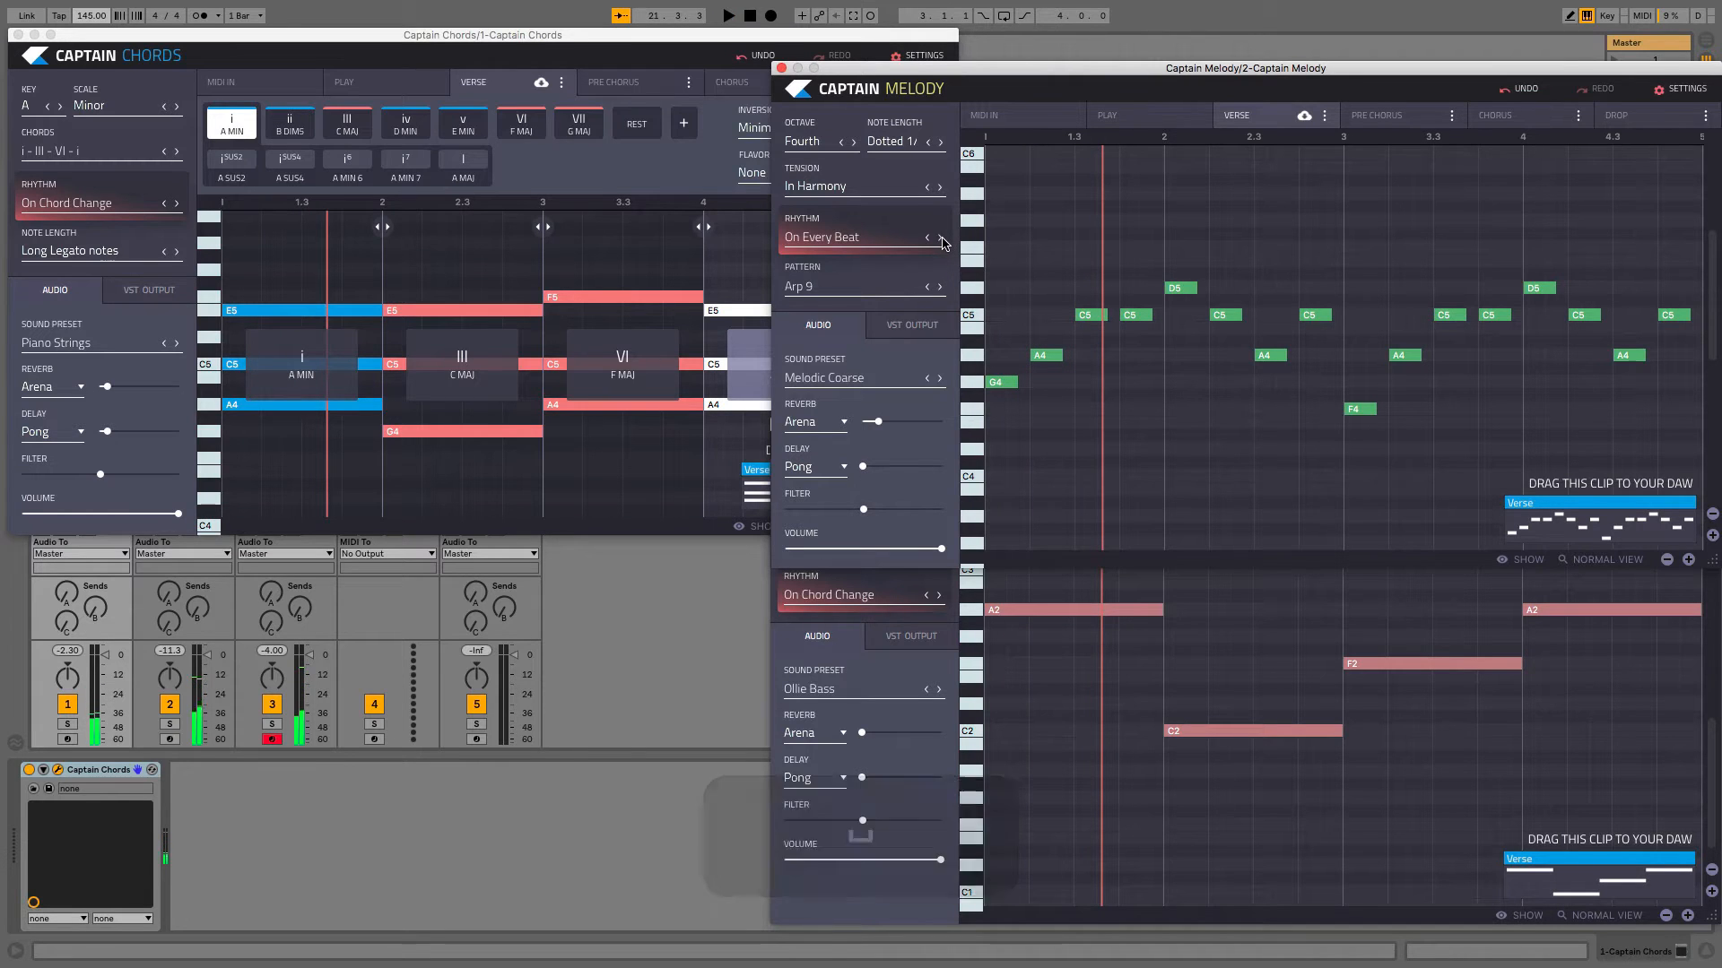
left_click(1324, 115)
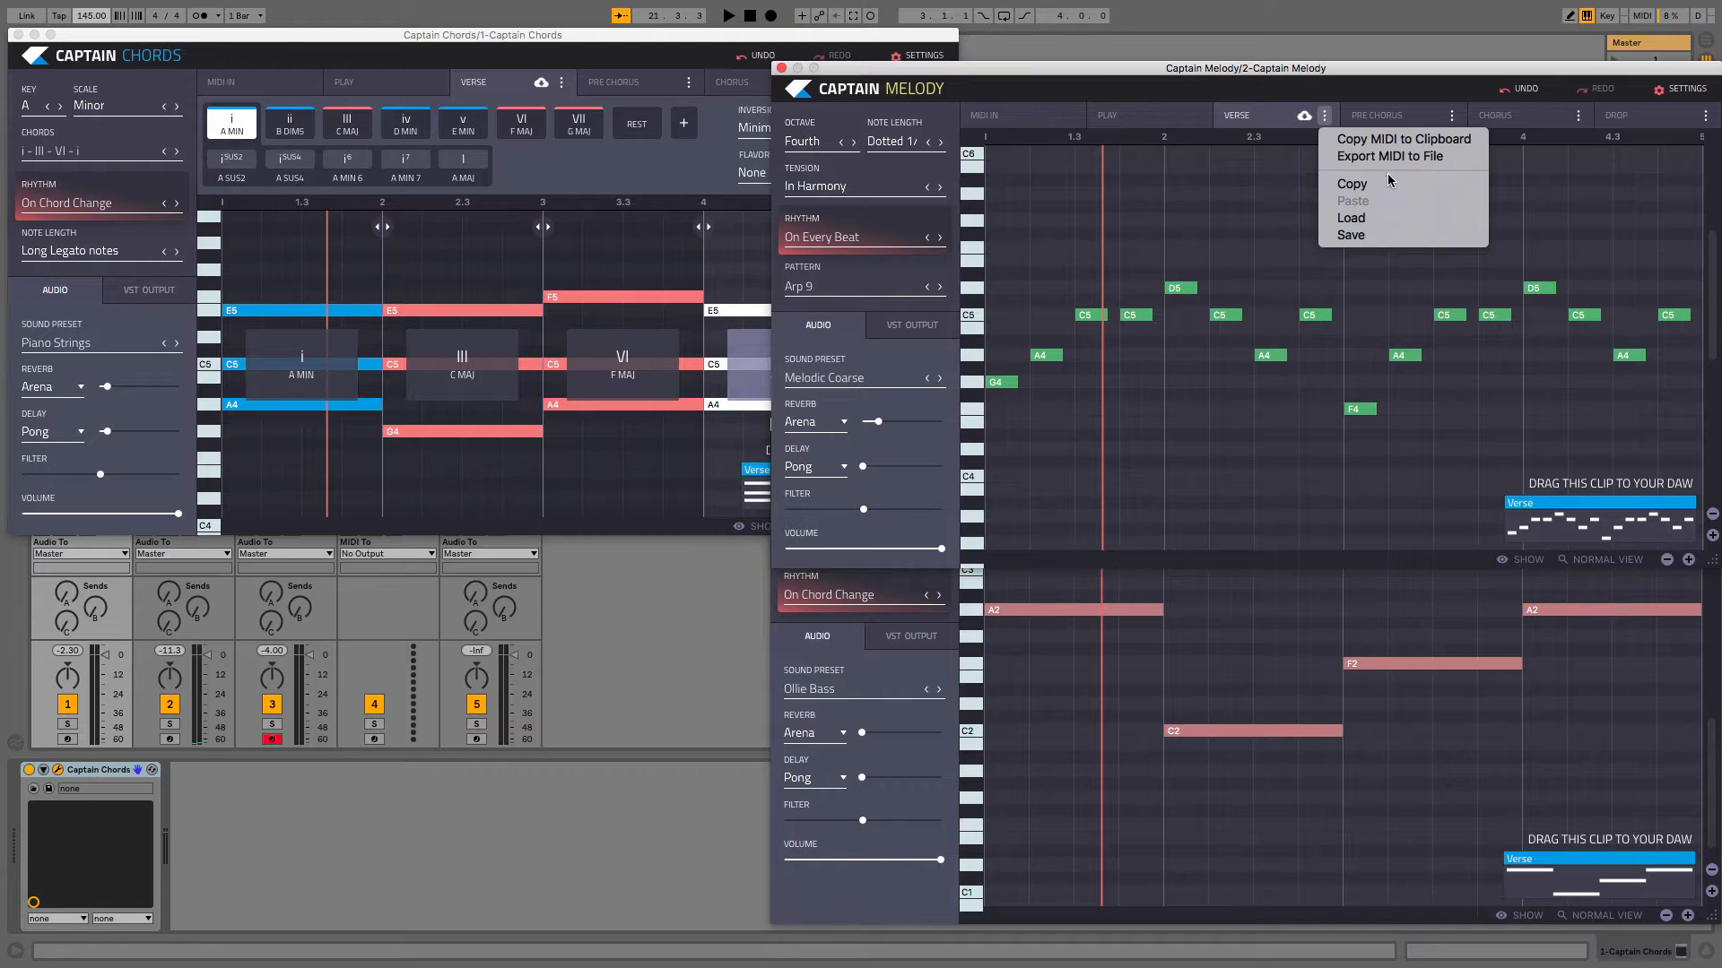
left_click(1225, 107)
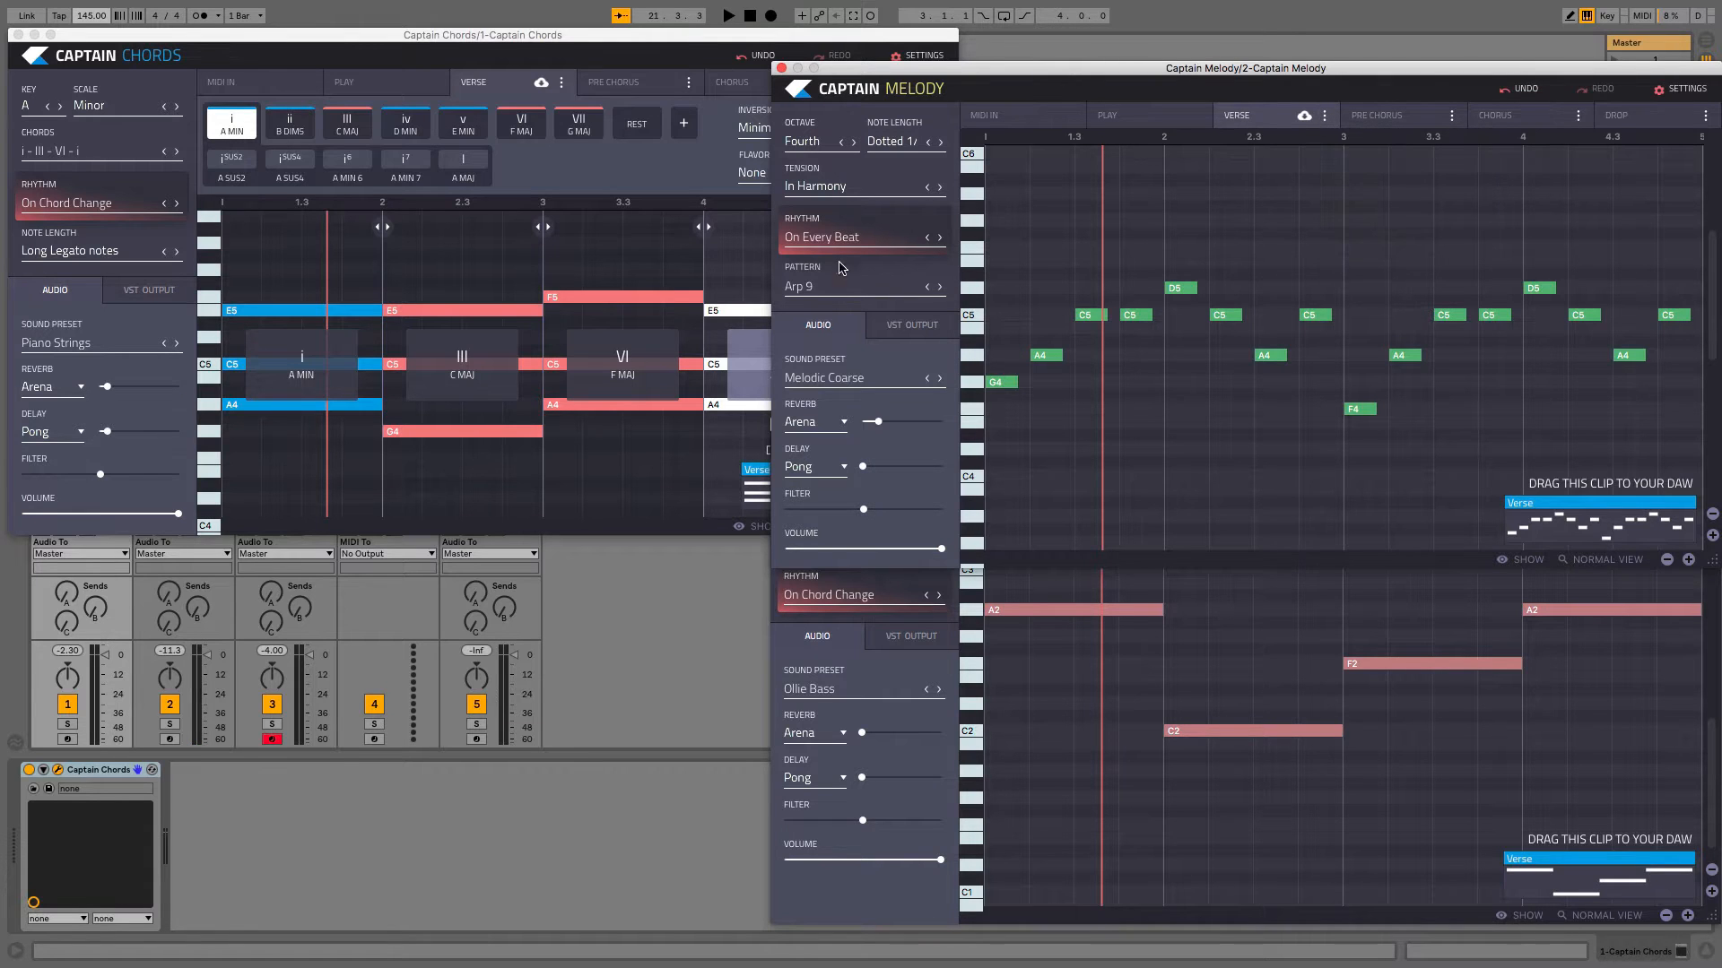
Advance the melody pattern to Arp 14, play the verse, and audition each following pattern up to Arp 18.
left_click(940, 287)
left_click(940, 287)
left_click(940, 287)
left_click(940, 287)
left_click(940, 287)
key("space")
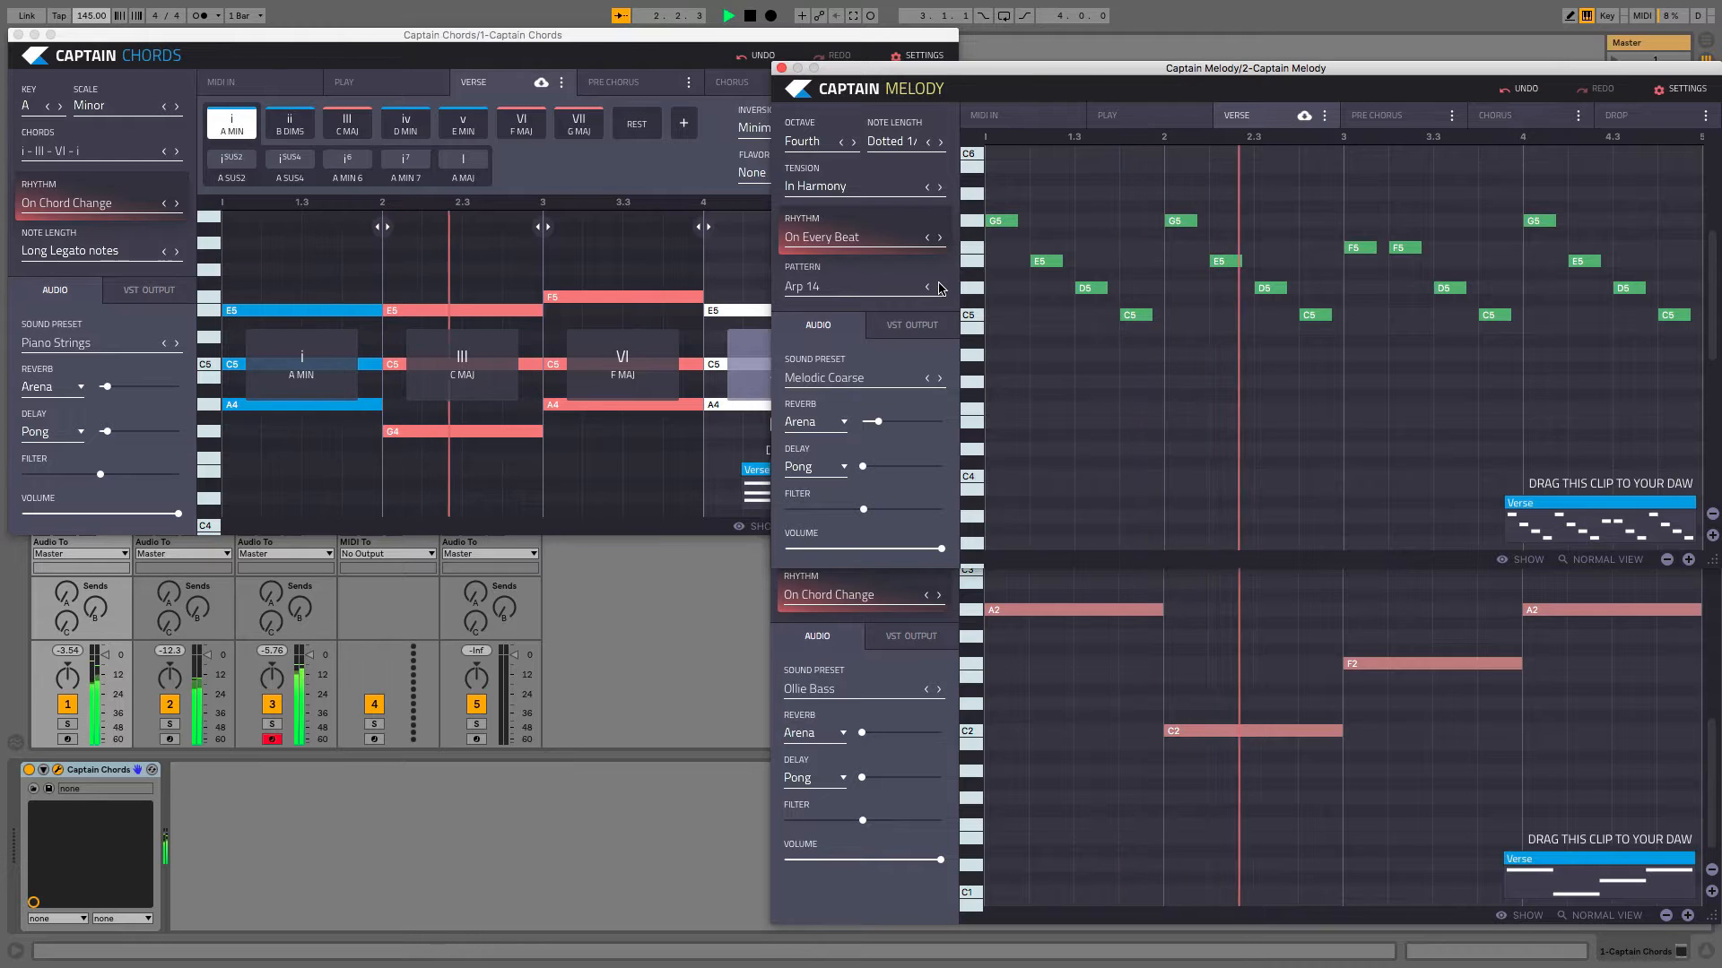
left_click(940, 287)
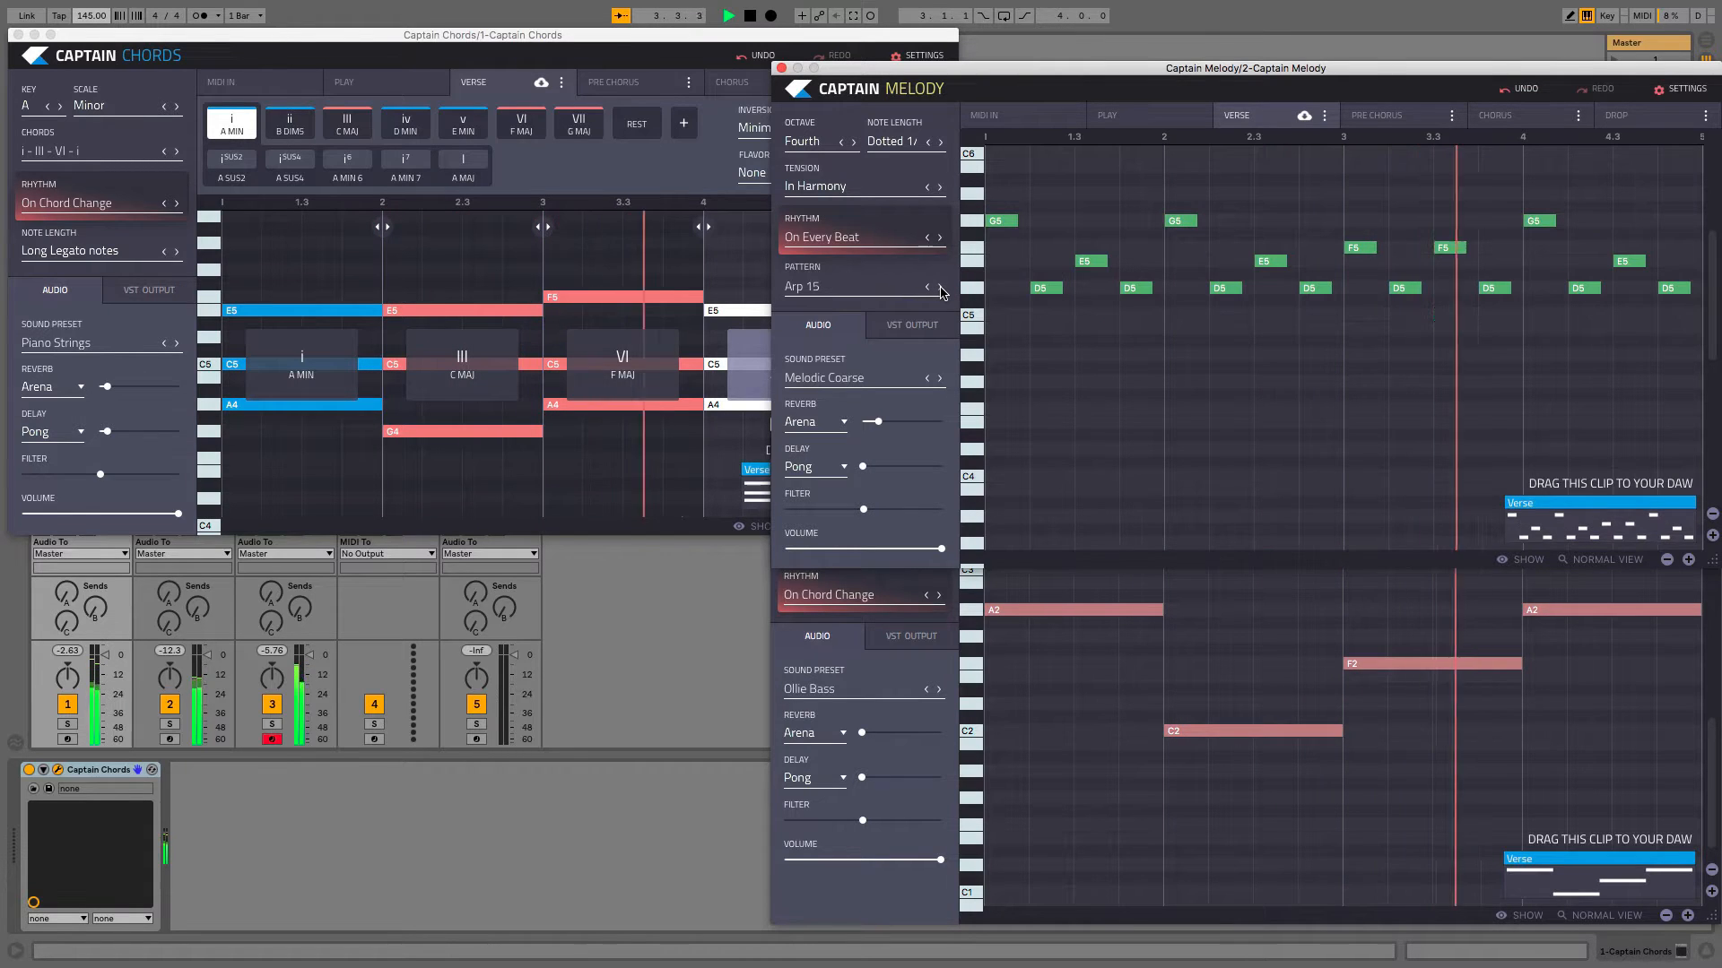
left_click(940, 287)
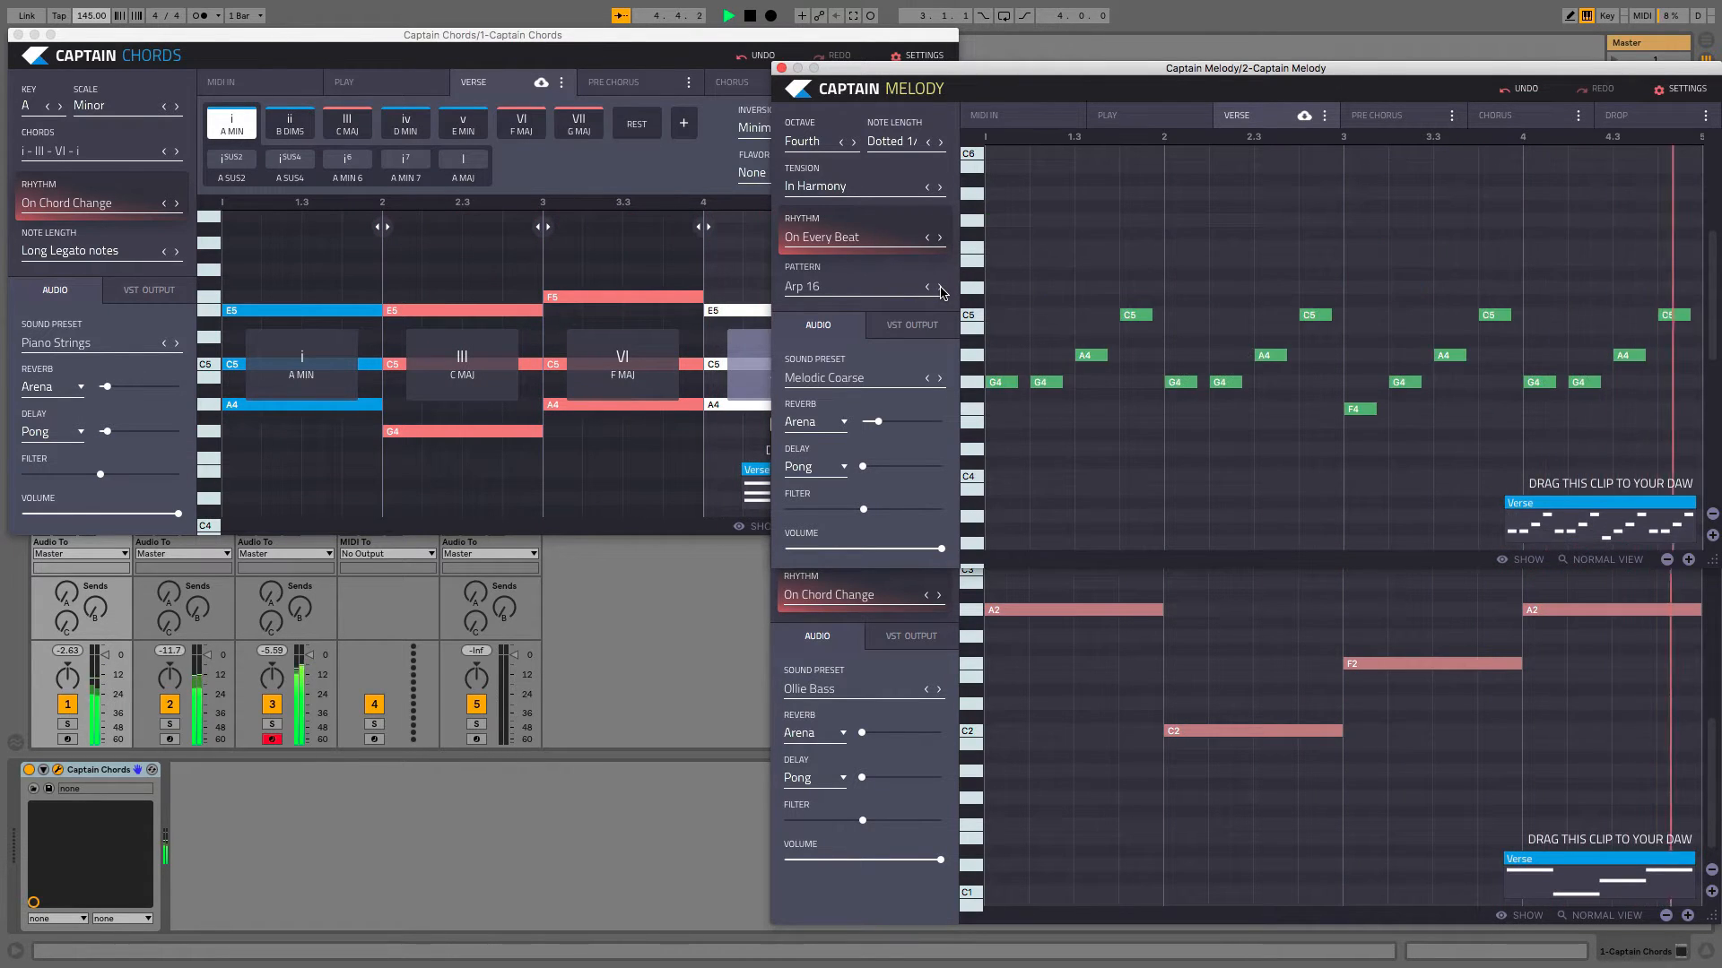
left_click(940, 287)
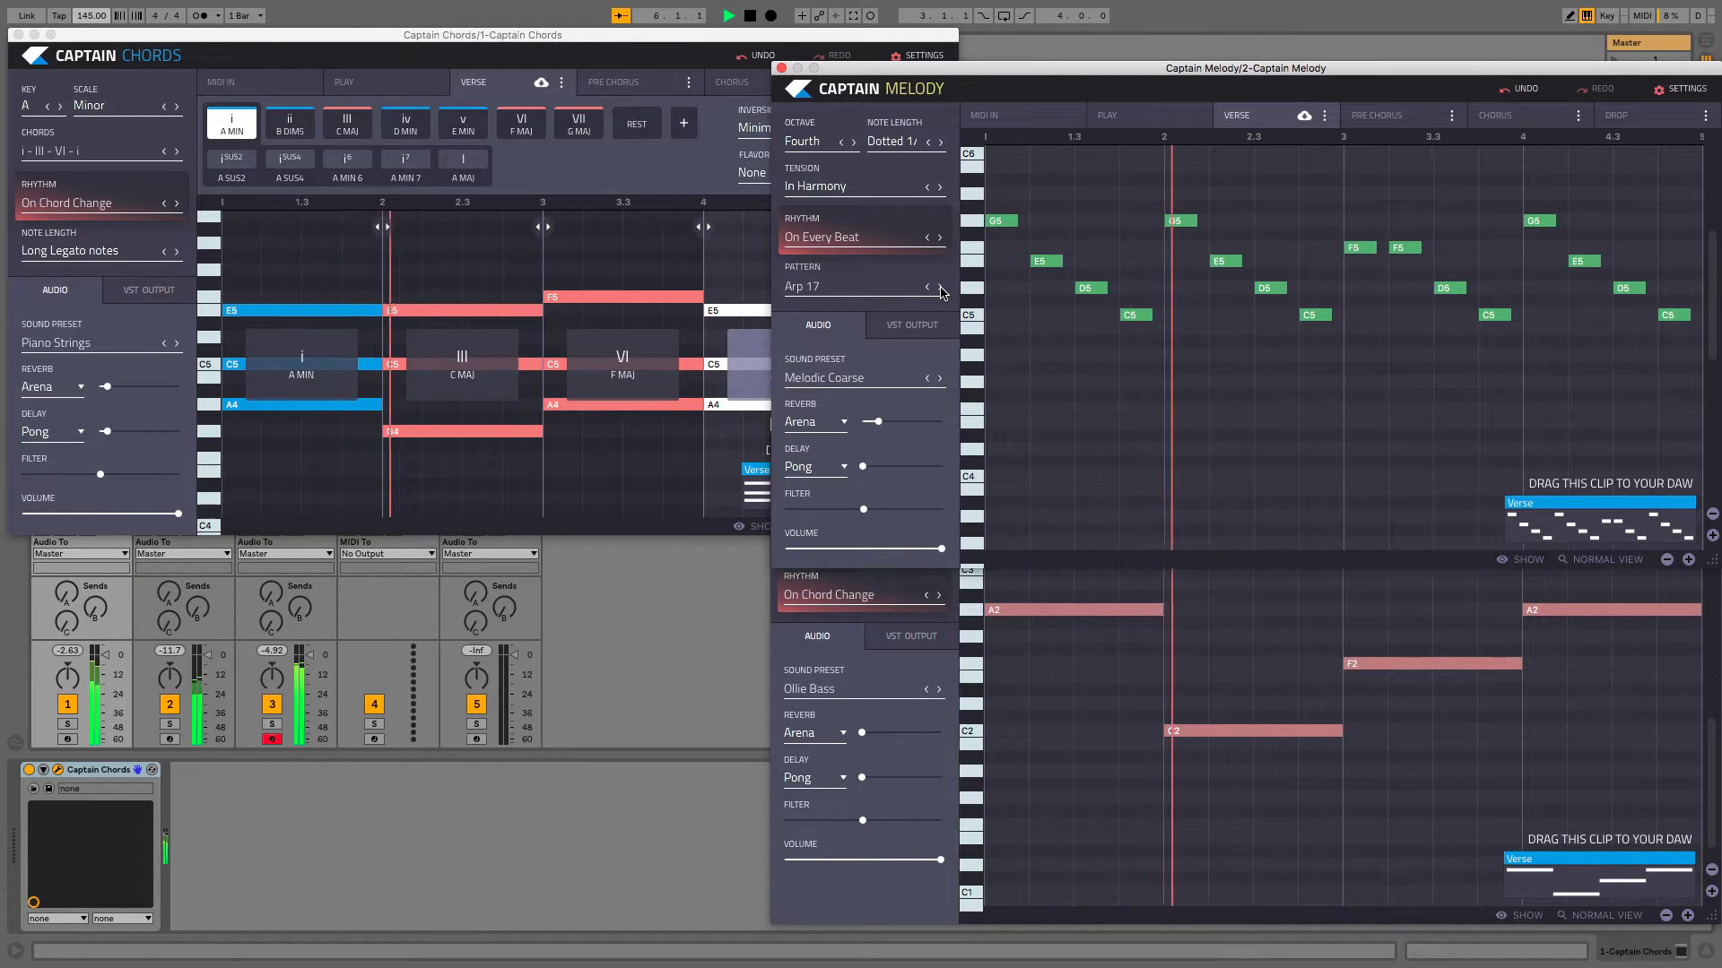
left_click(940, 287)
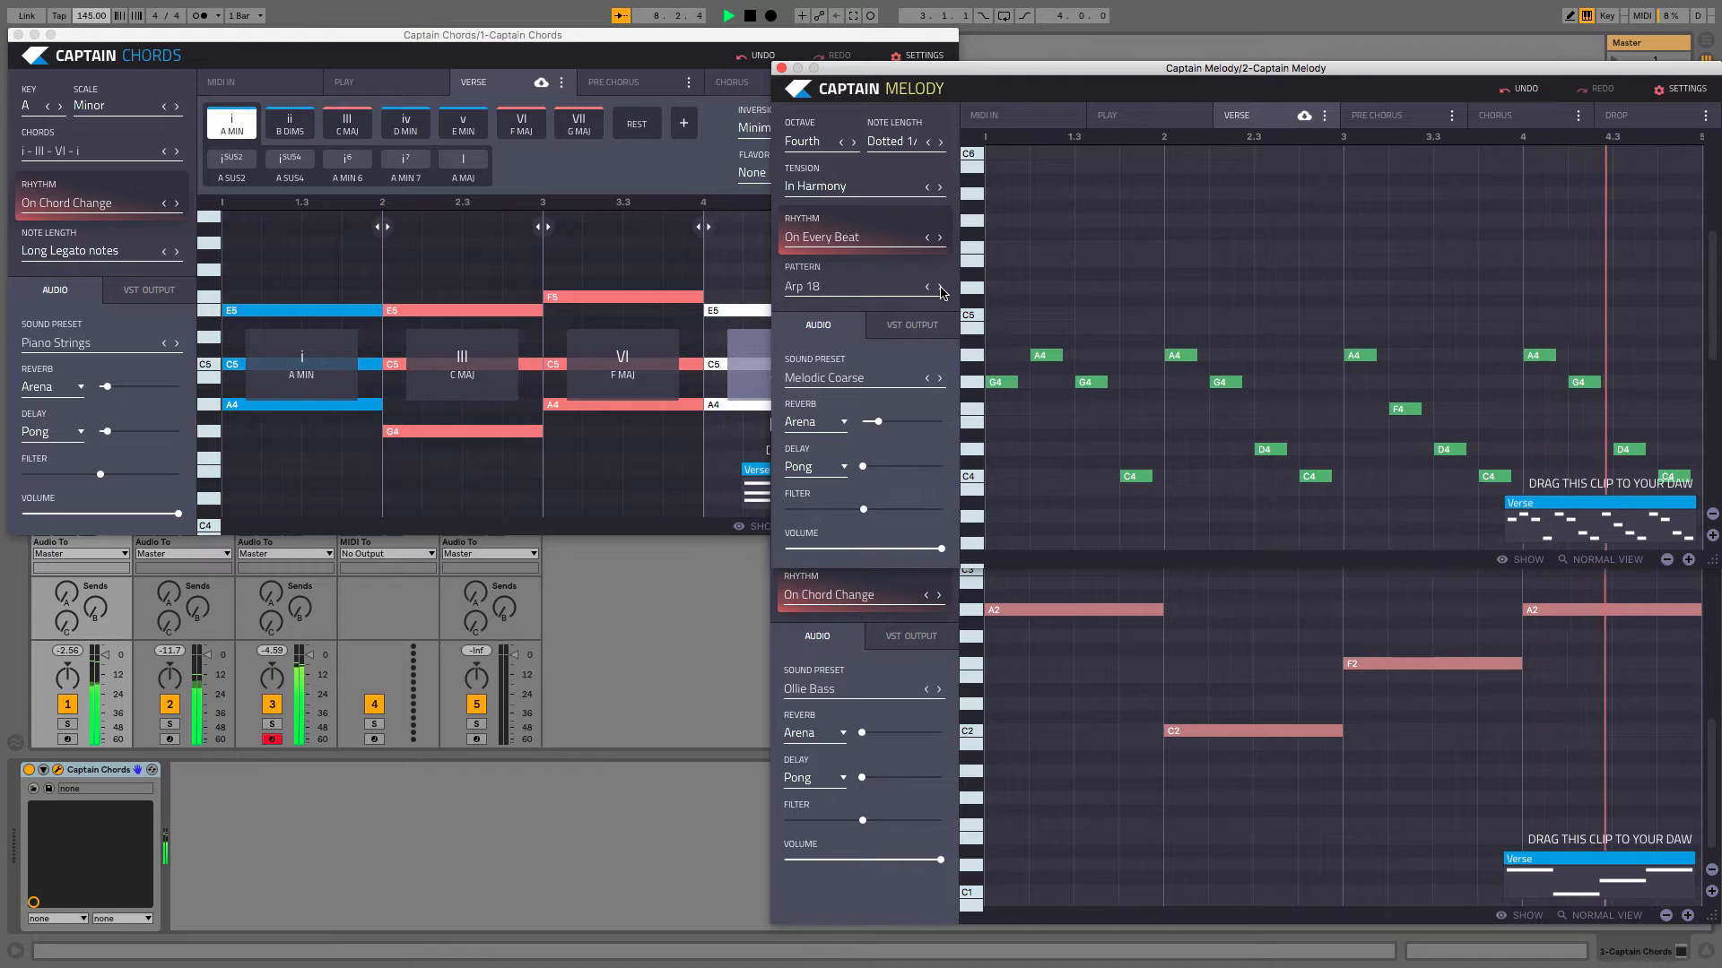
Raise the verse melody to the Fifth octave, keeping its rhythm on On Every Beat.
left_click(853, 141)
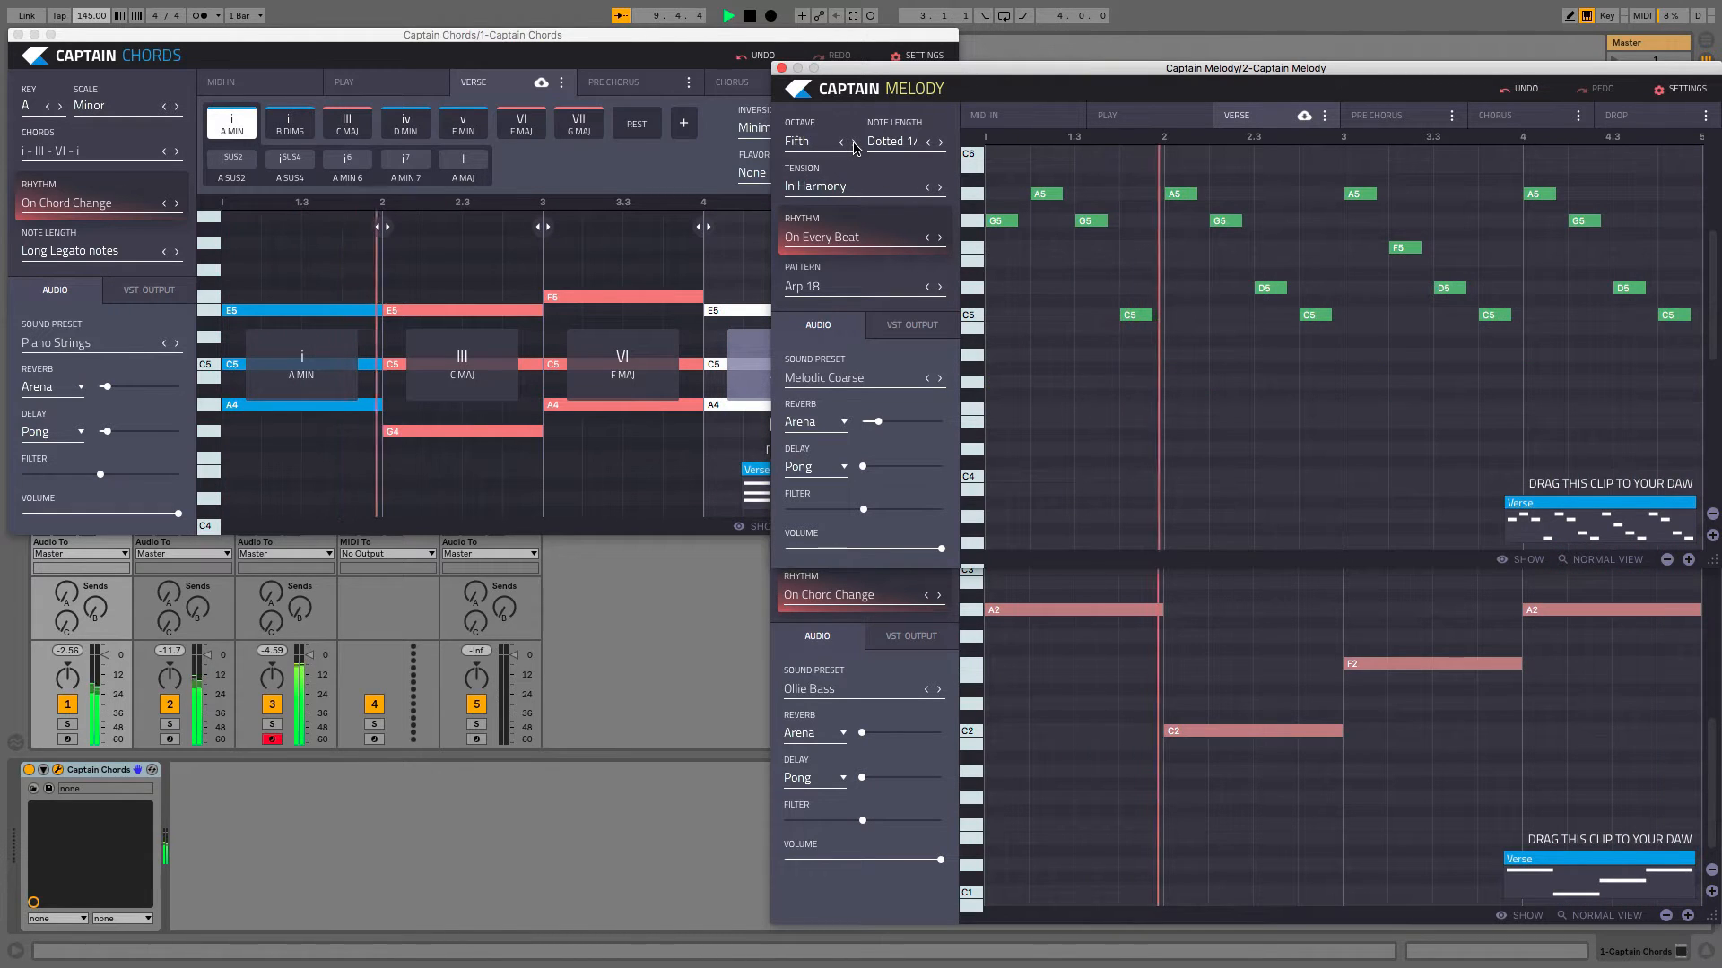
left_click(927, 238)
left_click(927, 239)
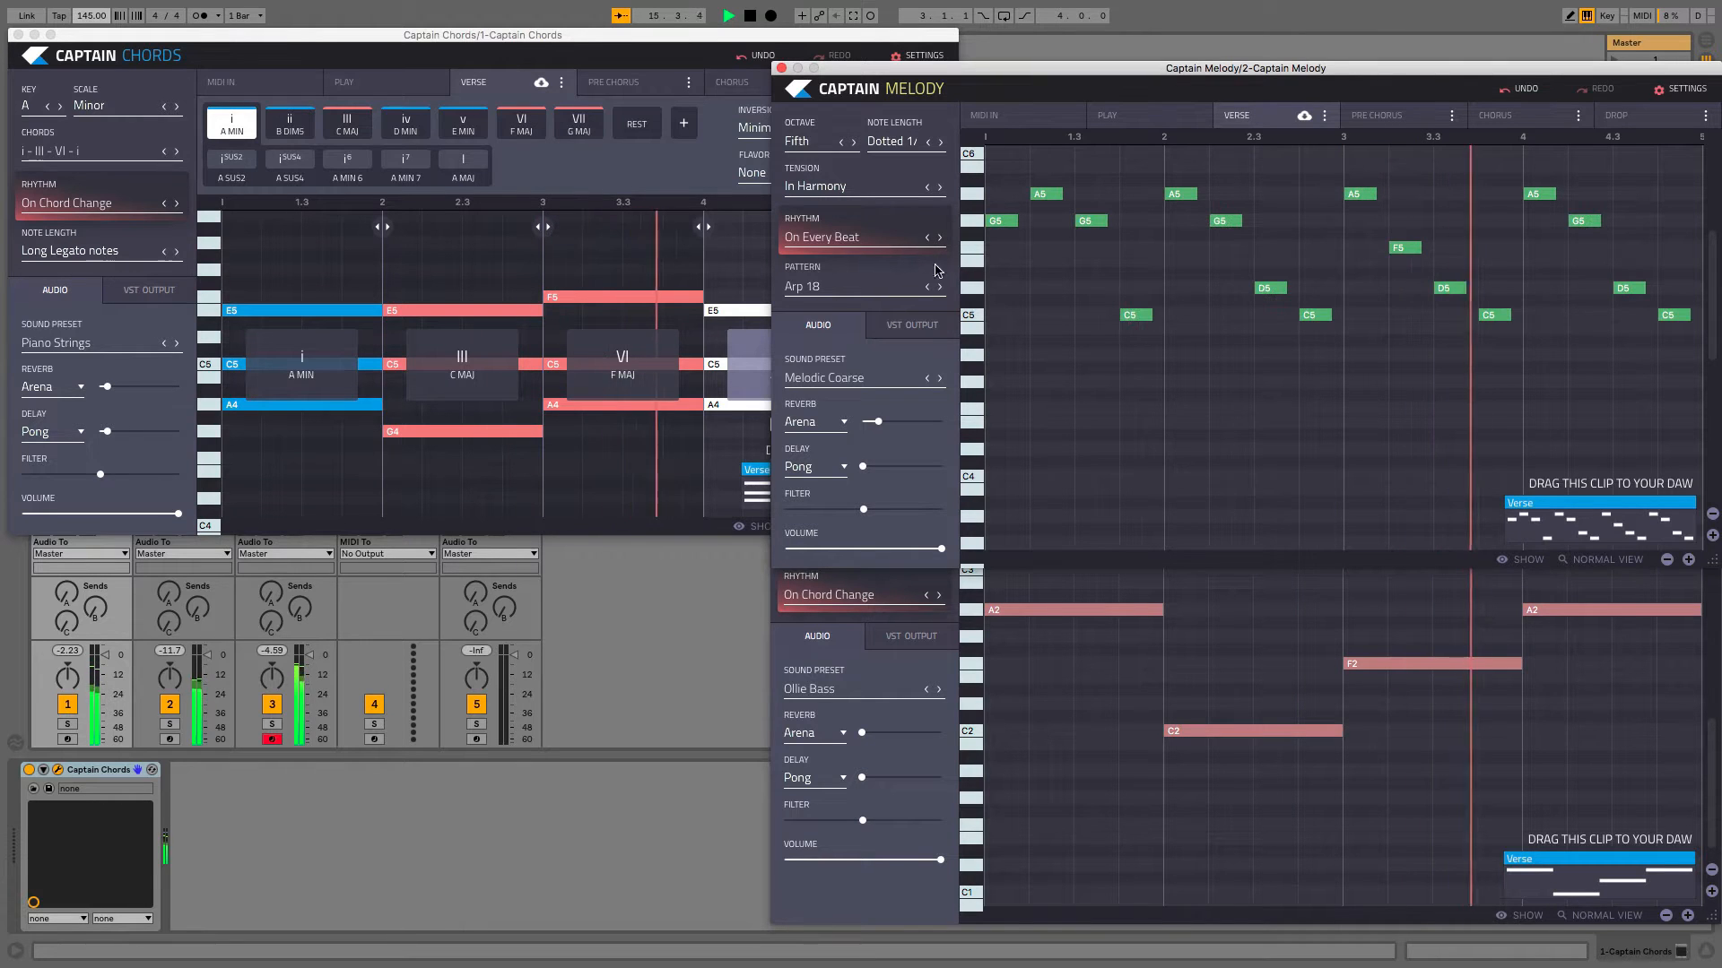
Audition Arp 19 and Arp 20 on the playing melody and settle on the Arp 21 pattern.
left_click(939, 286)
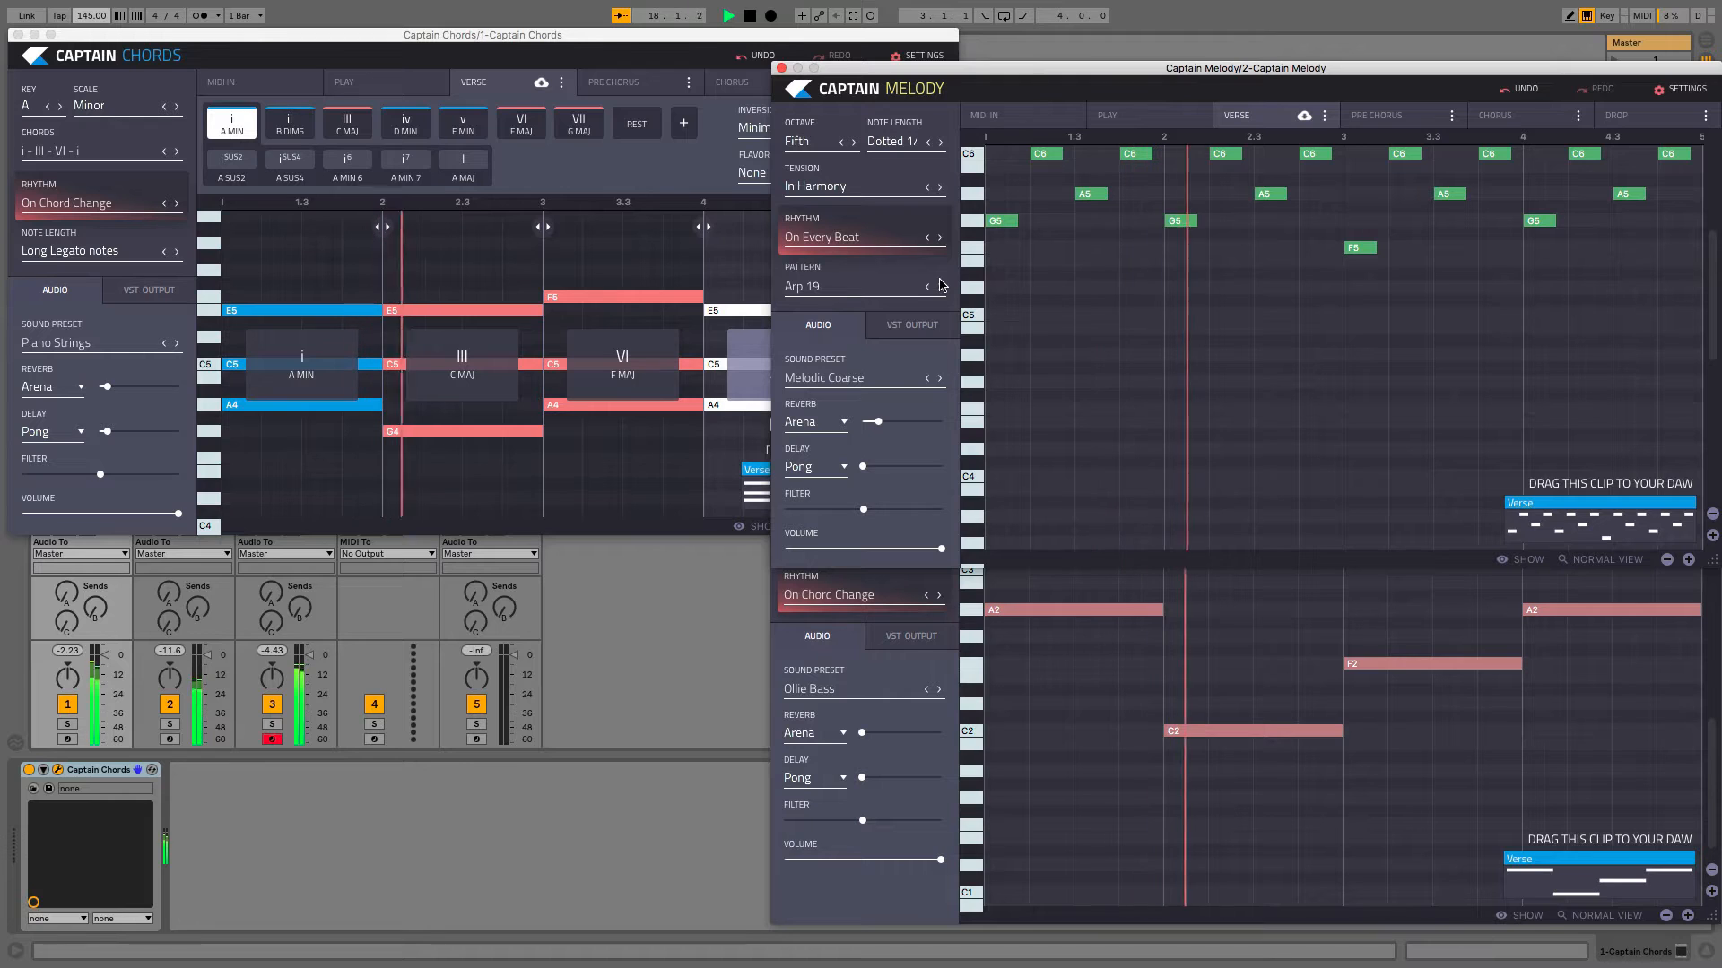
left_click(940, 286)
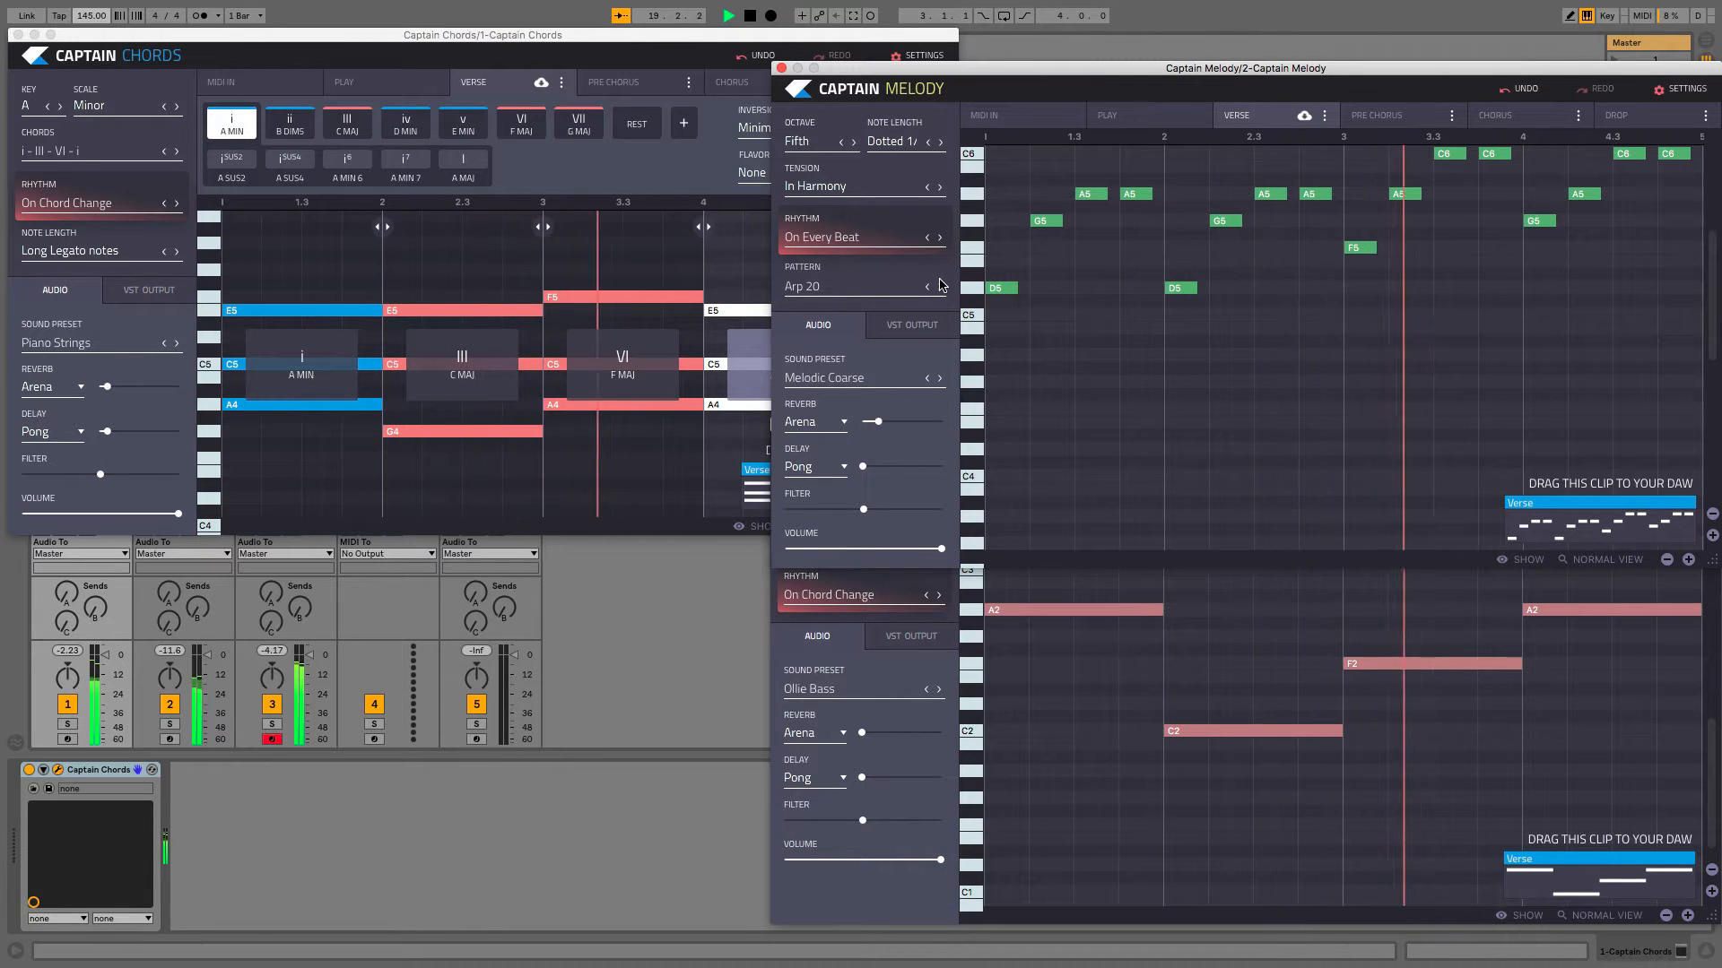
left_click(940, 286)
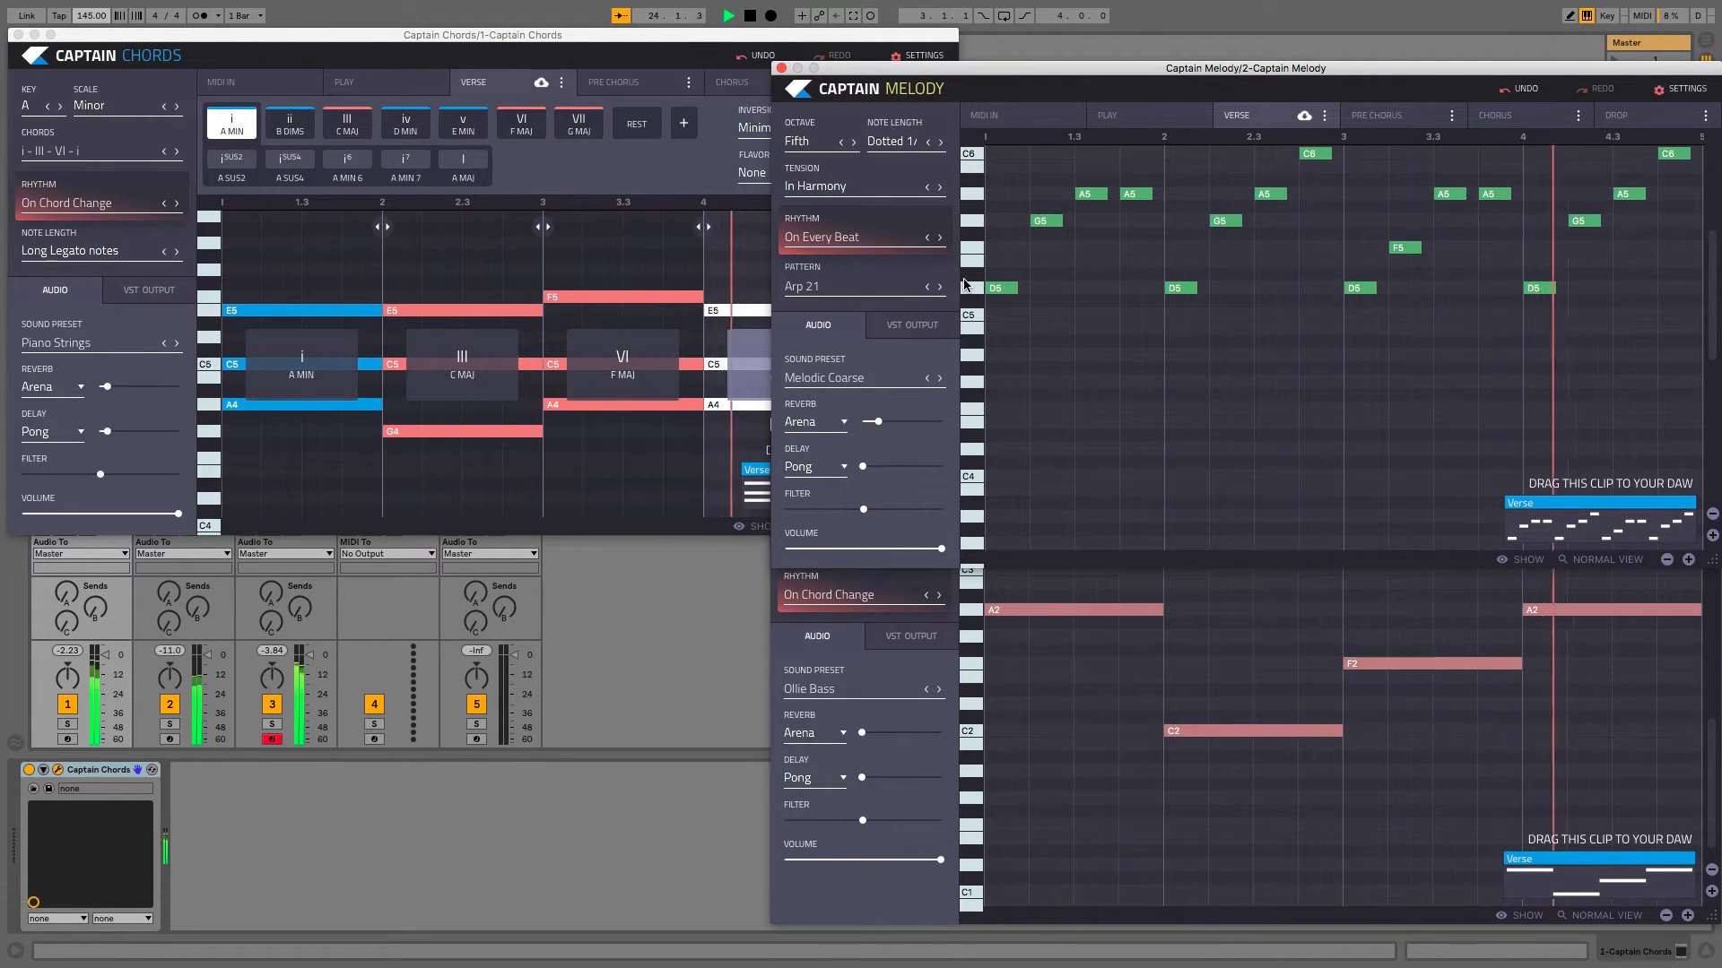
Stop playback, set the melody's sound preset to Modest Piano, and listen to the verse with it.
key("space")
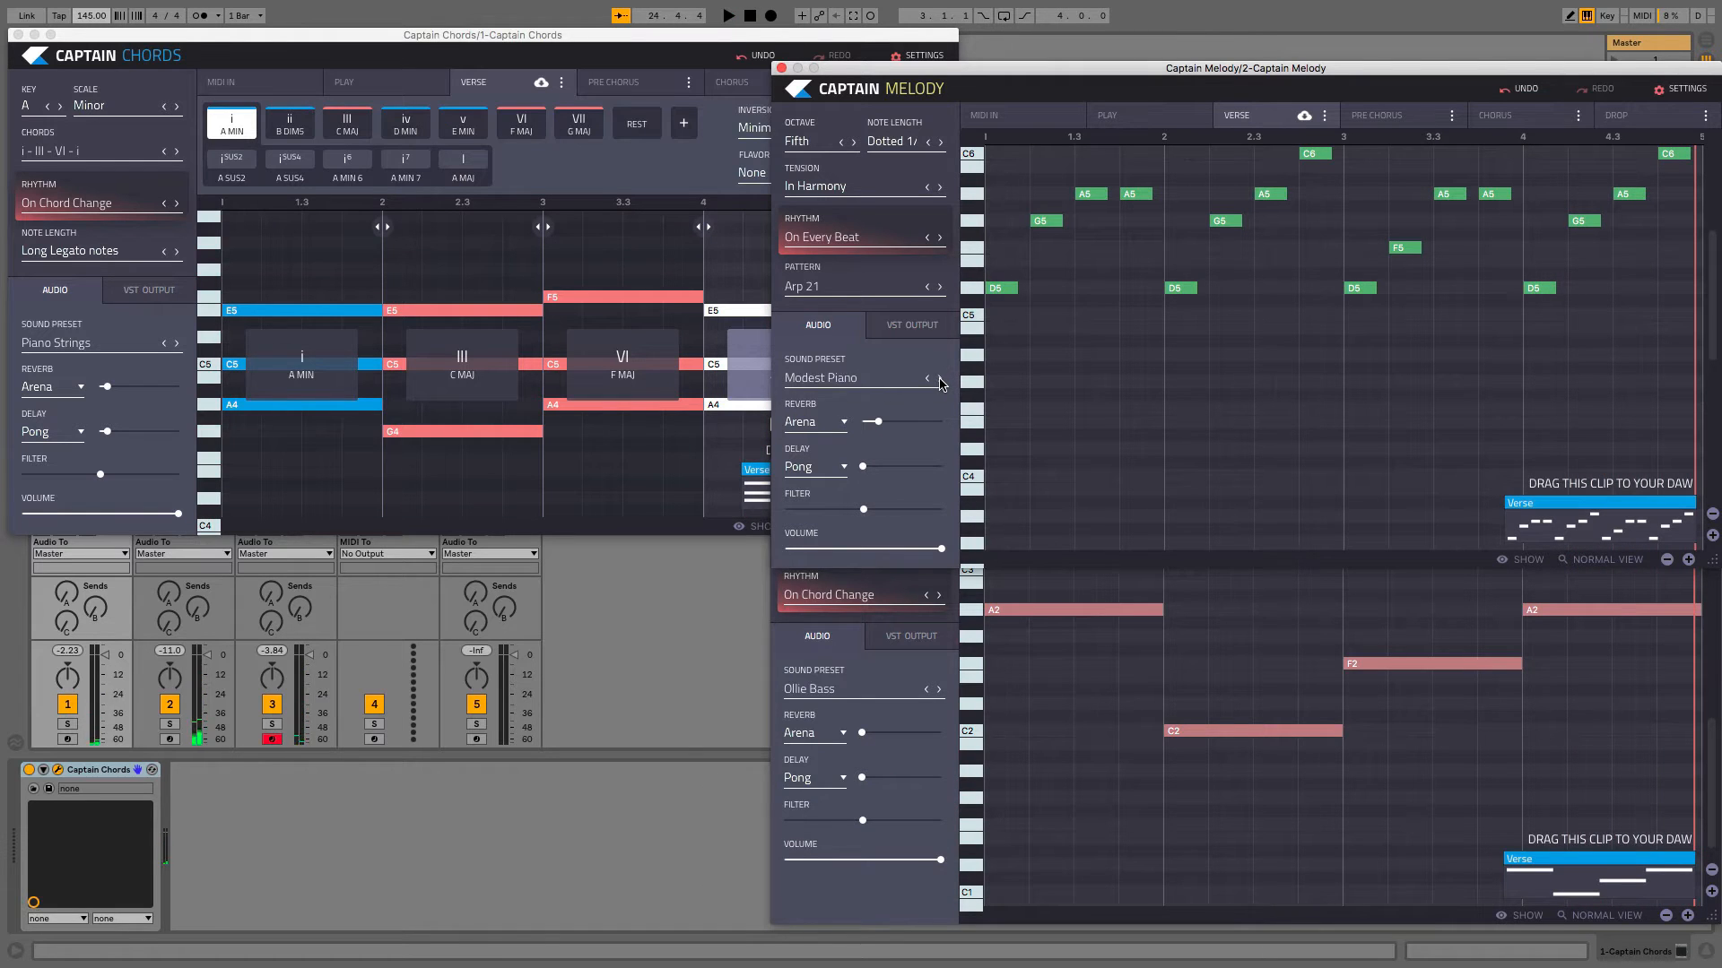
key("space")
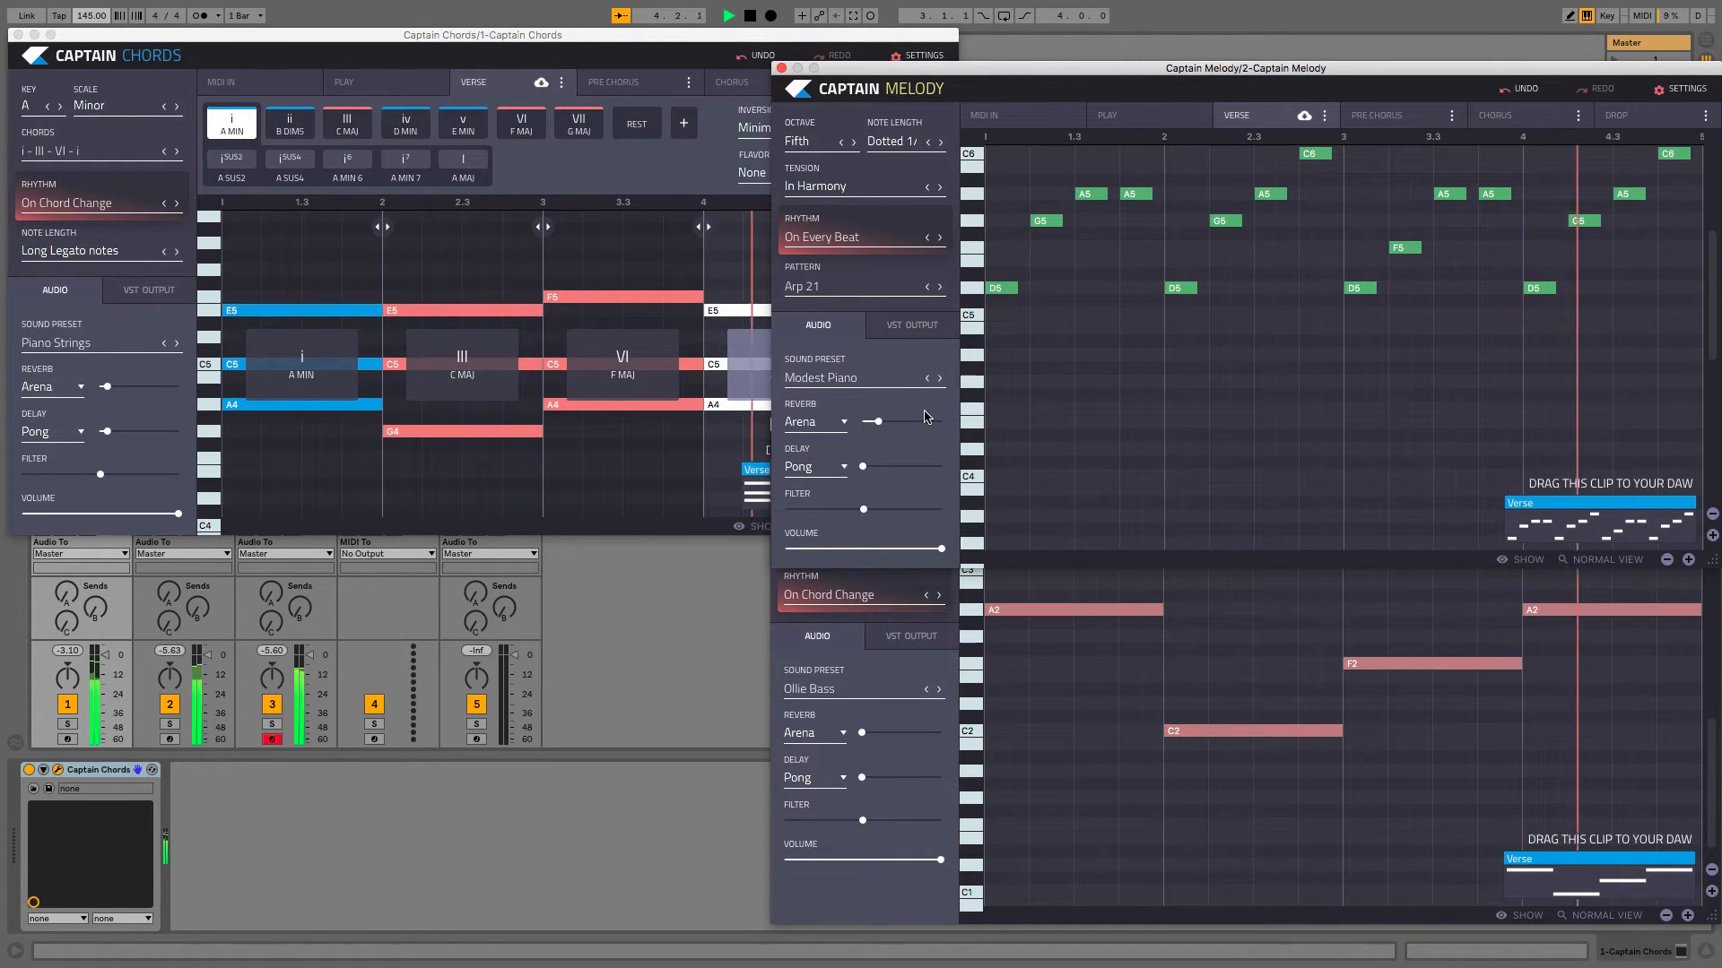
key("space")
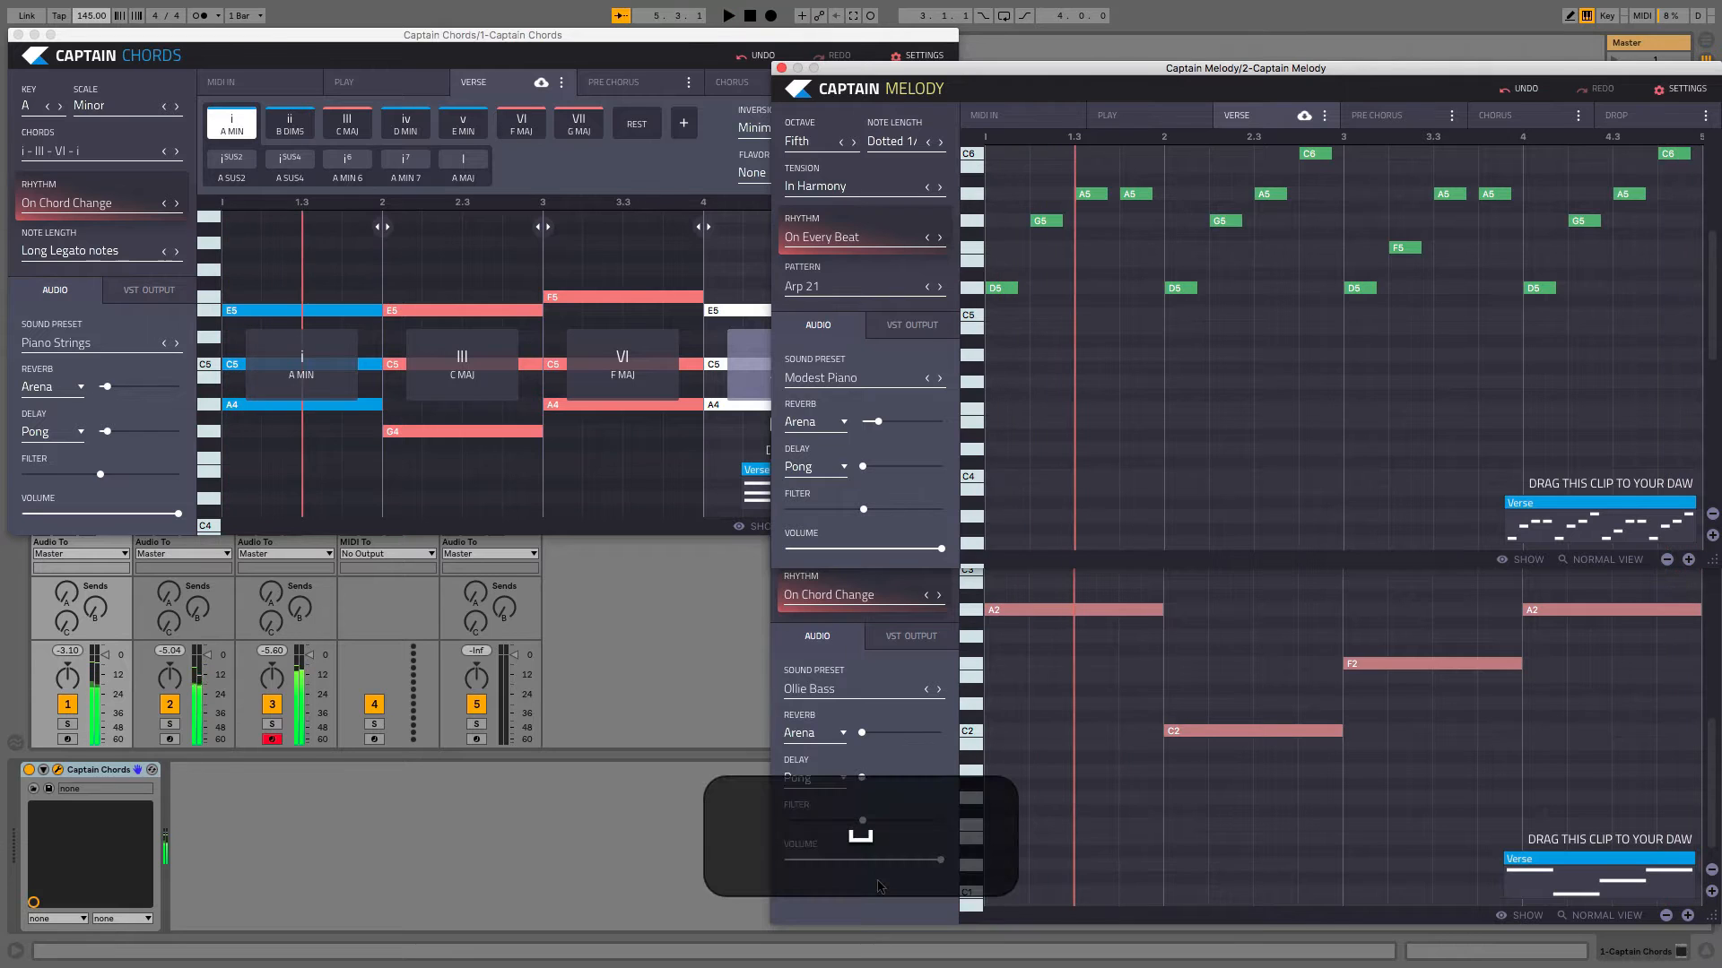
Review the verse in the Melody and Deep plug-ins and play it through before stopping playback.
left_click(881, 883)
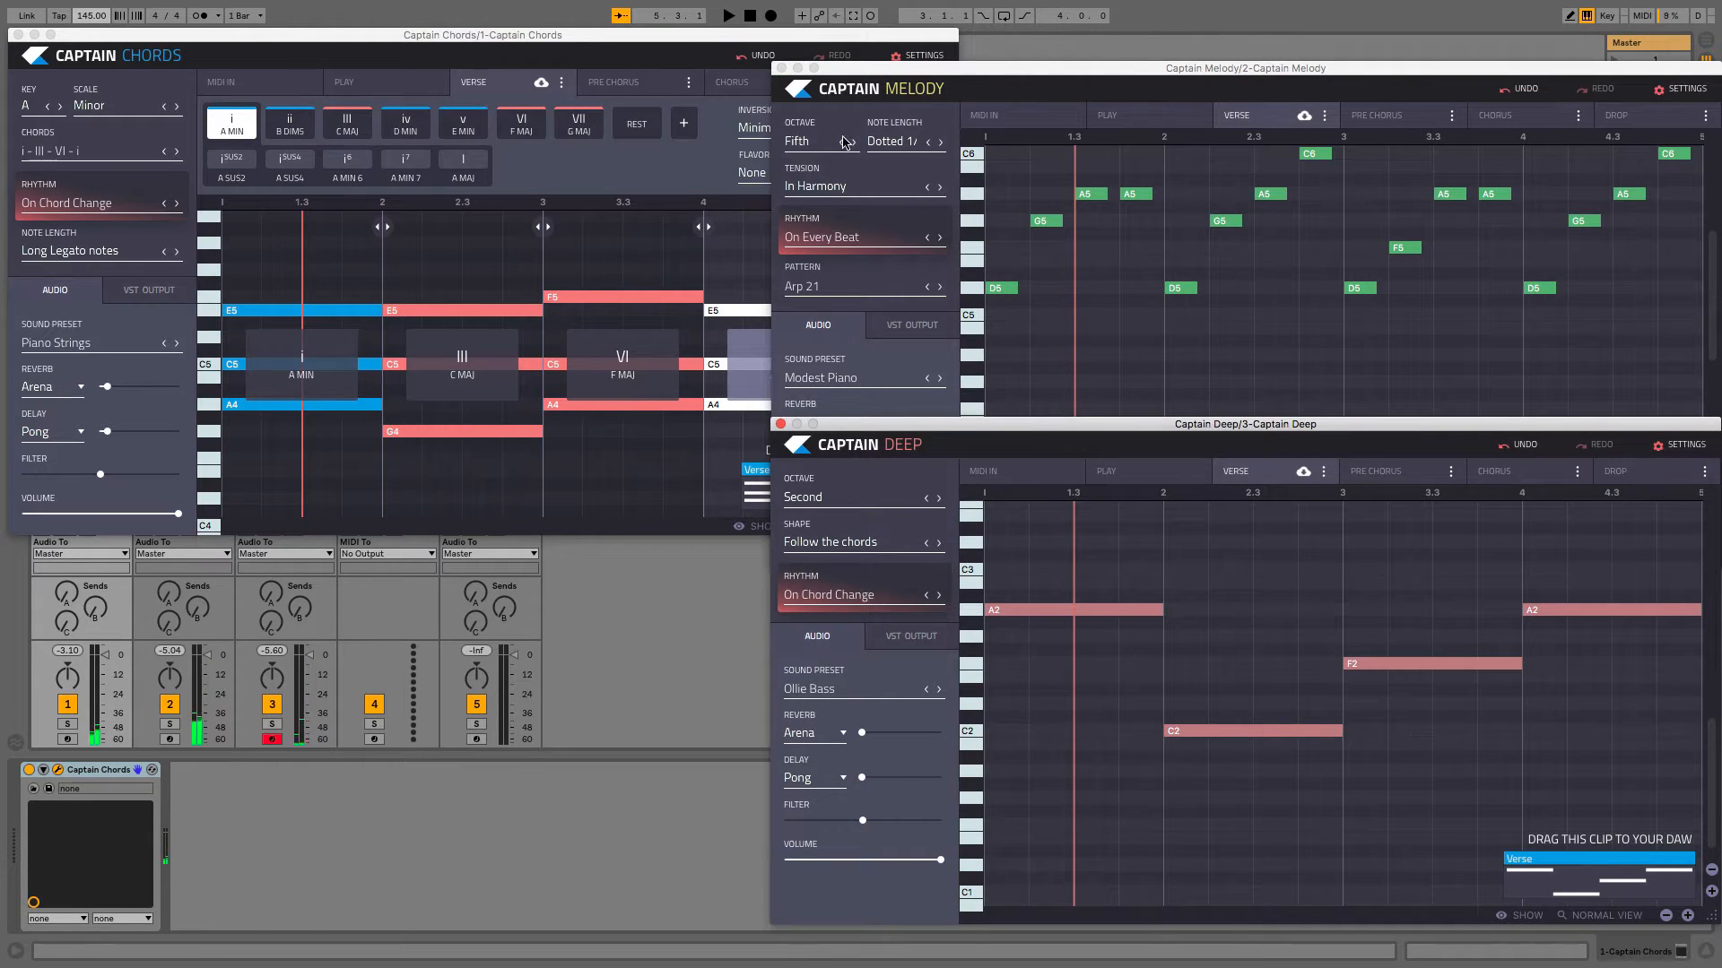
left_click(863, 105)
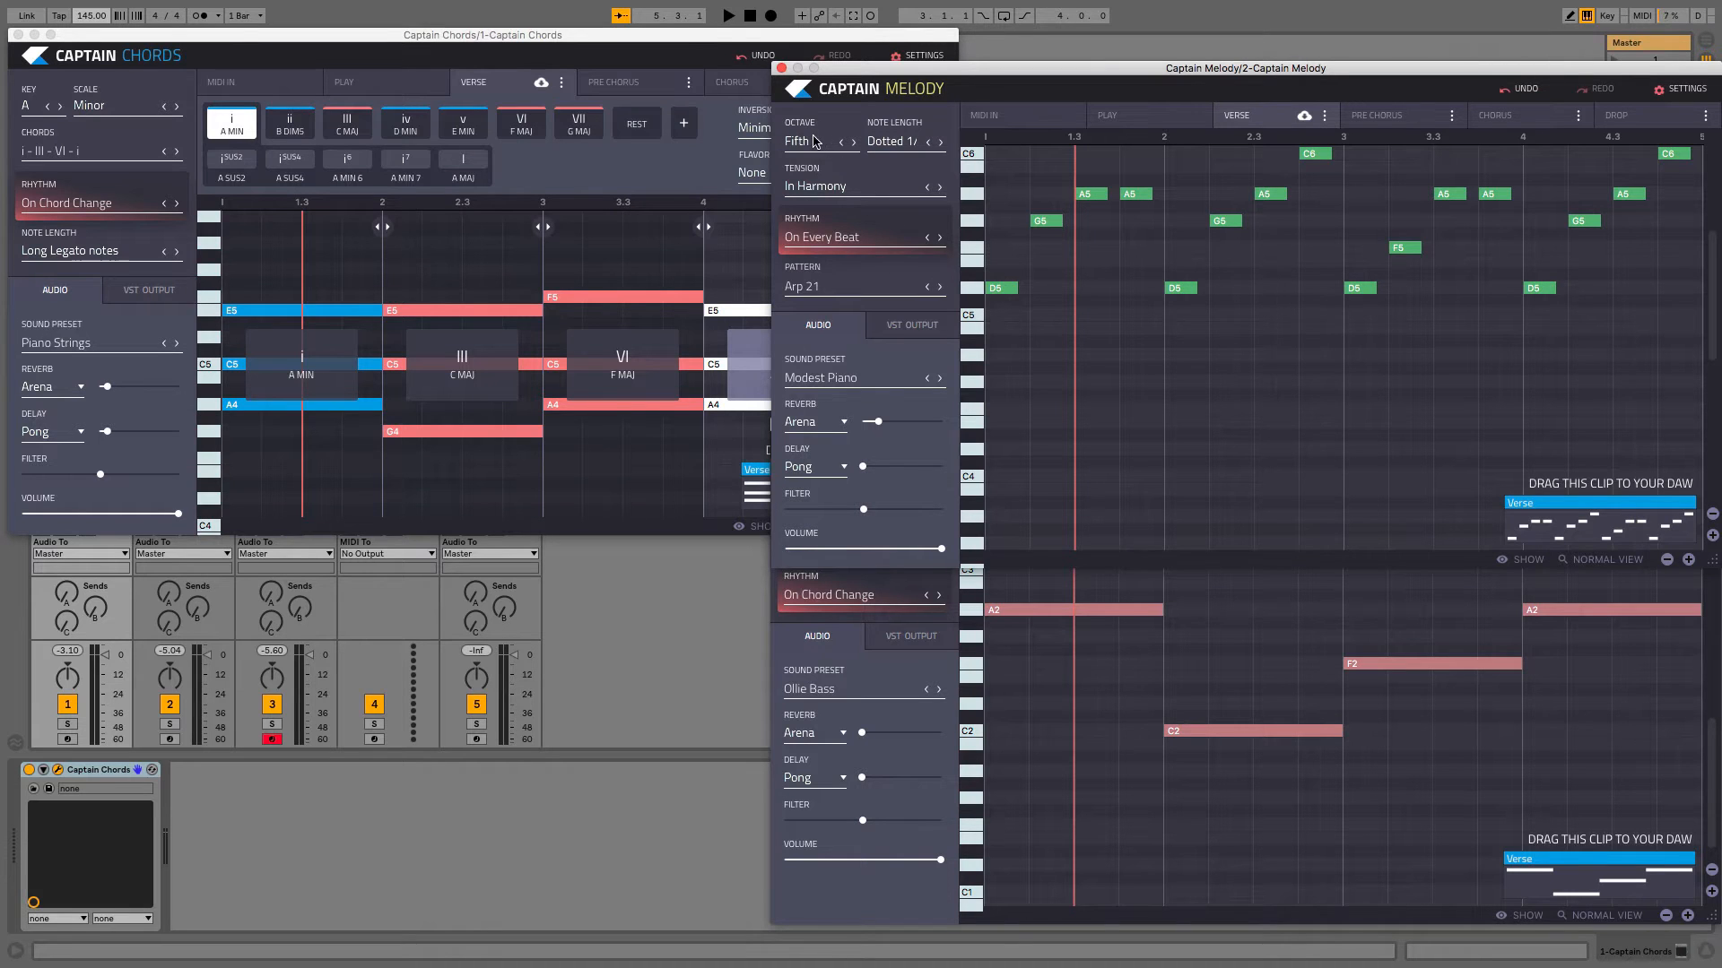
left_click(906, 143)
left_click(911, 108)
key("space")
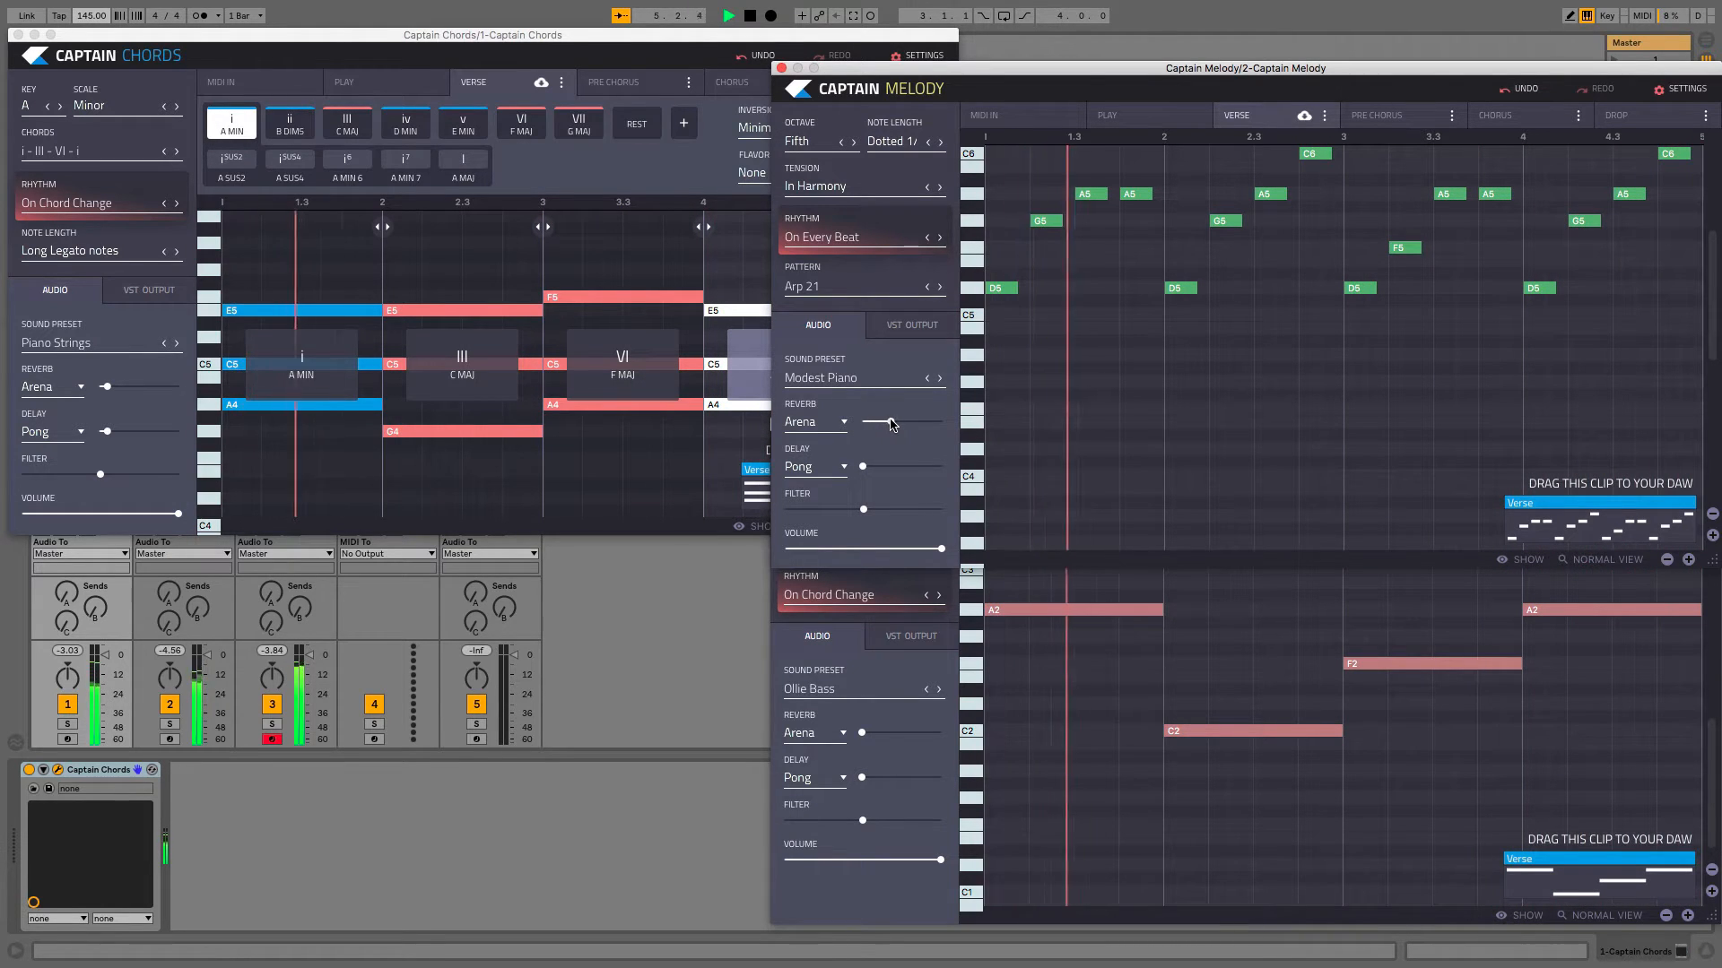
left_click(874, 679)
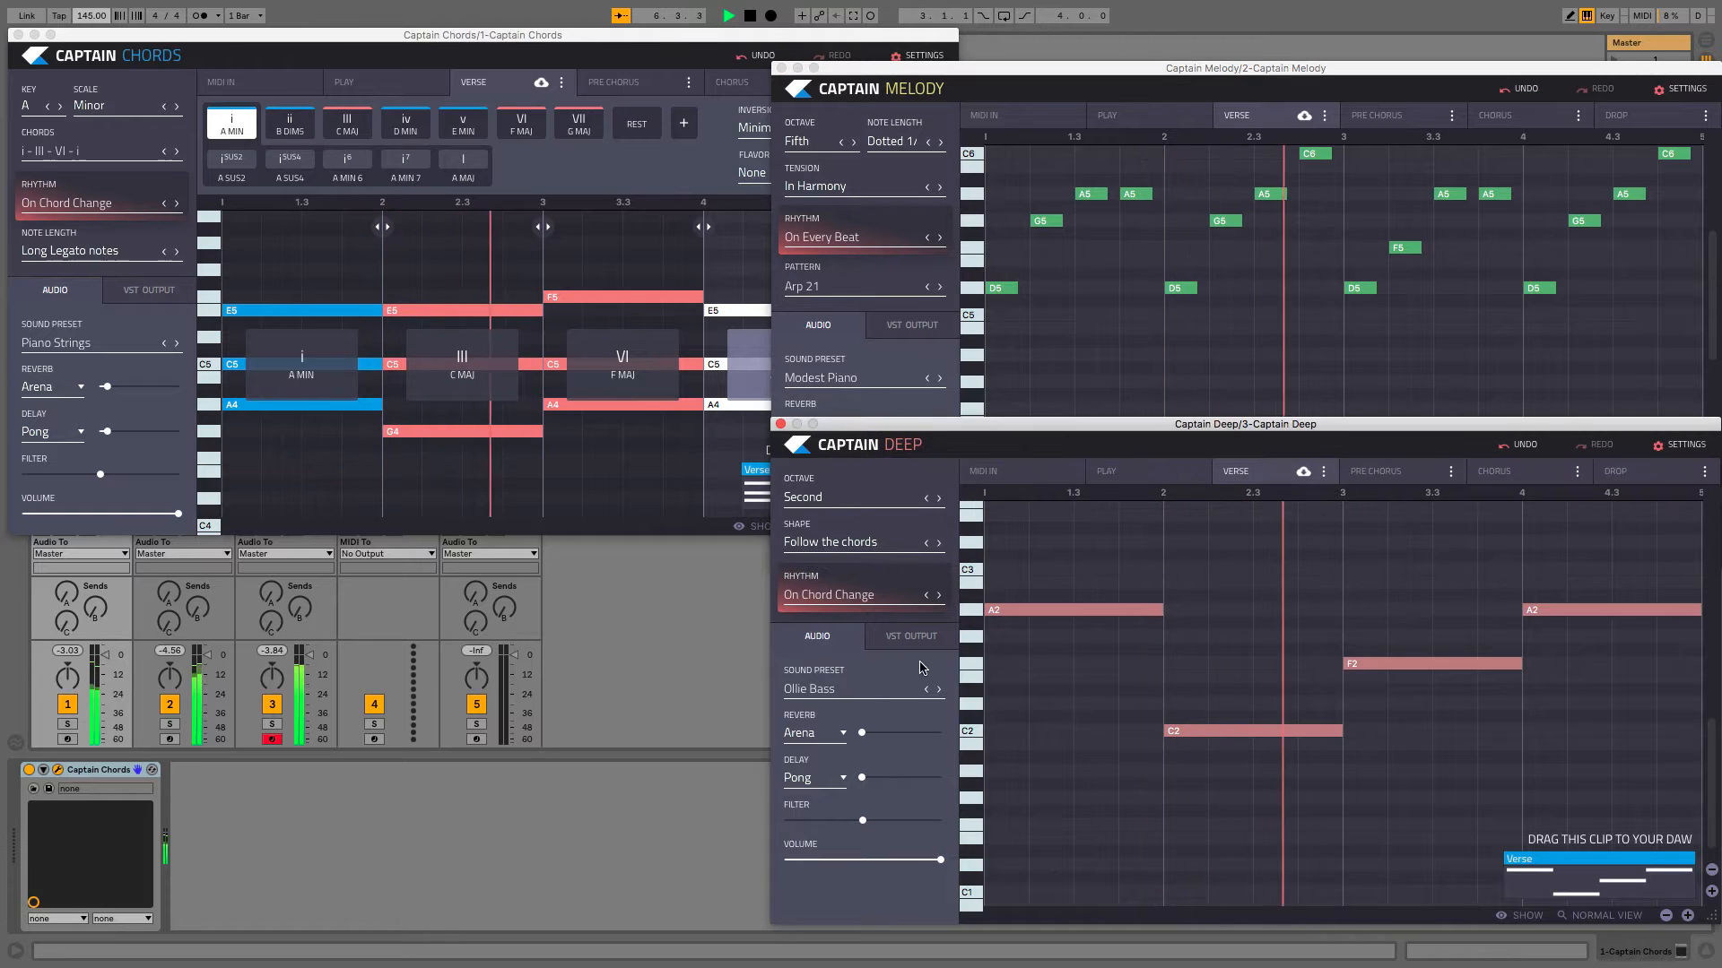
key("space")
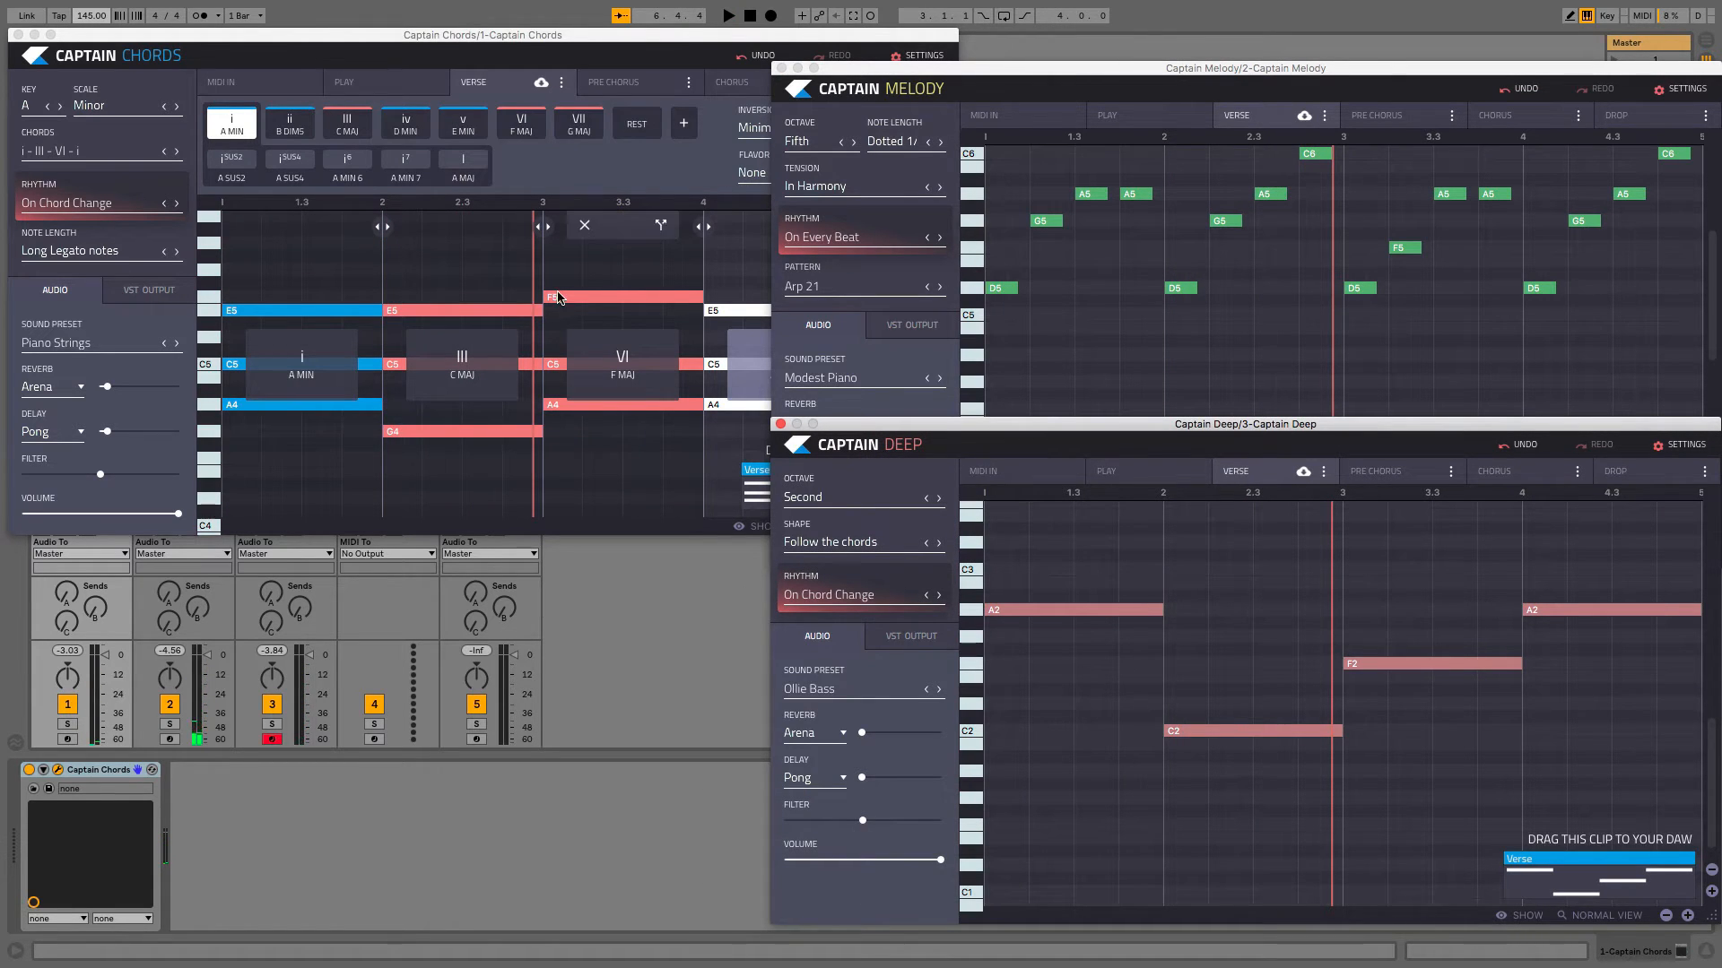
Copy the verse's chord progression and paste it into the Pre Chorus section of Captain Chords.
left_click(635, 84)
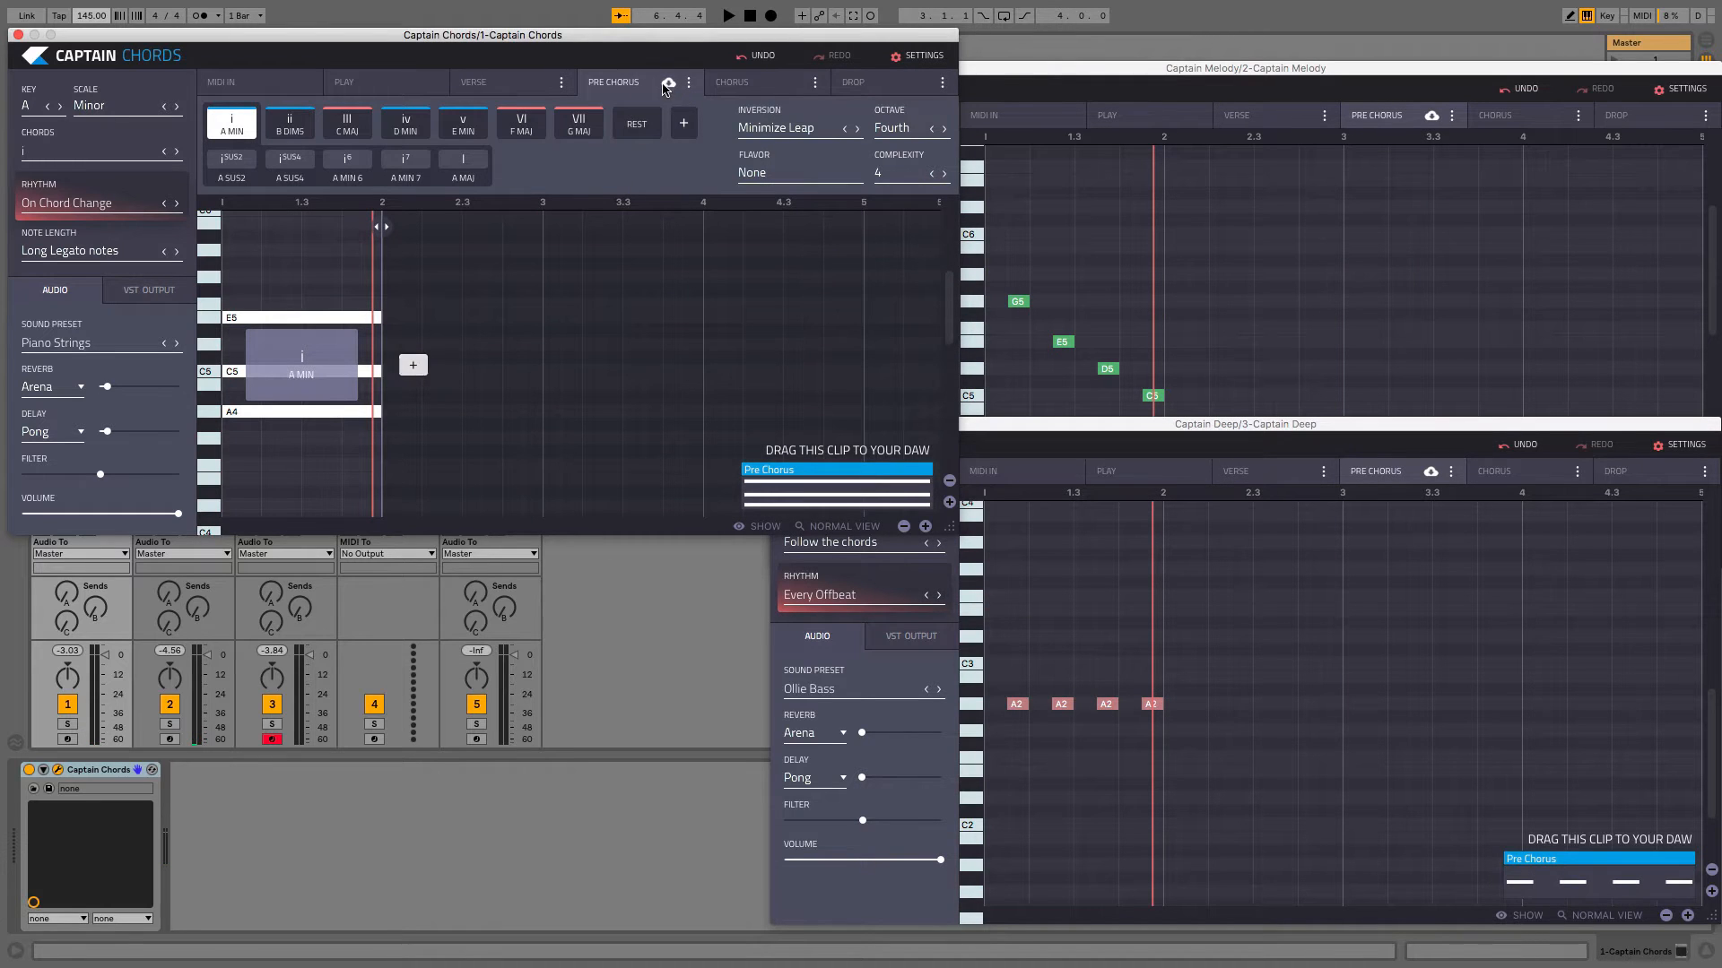
left_click(561, 83)
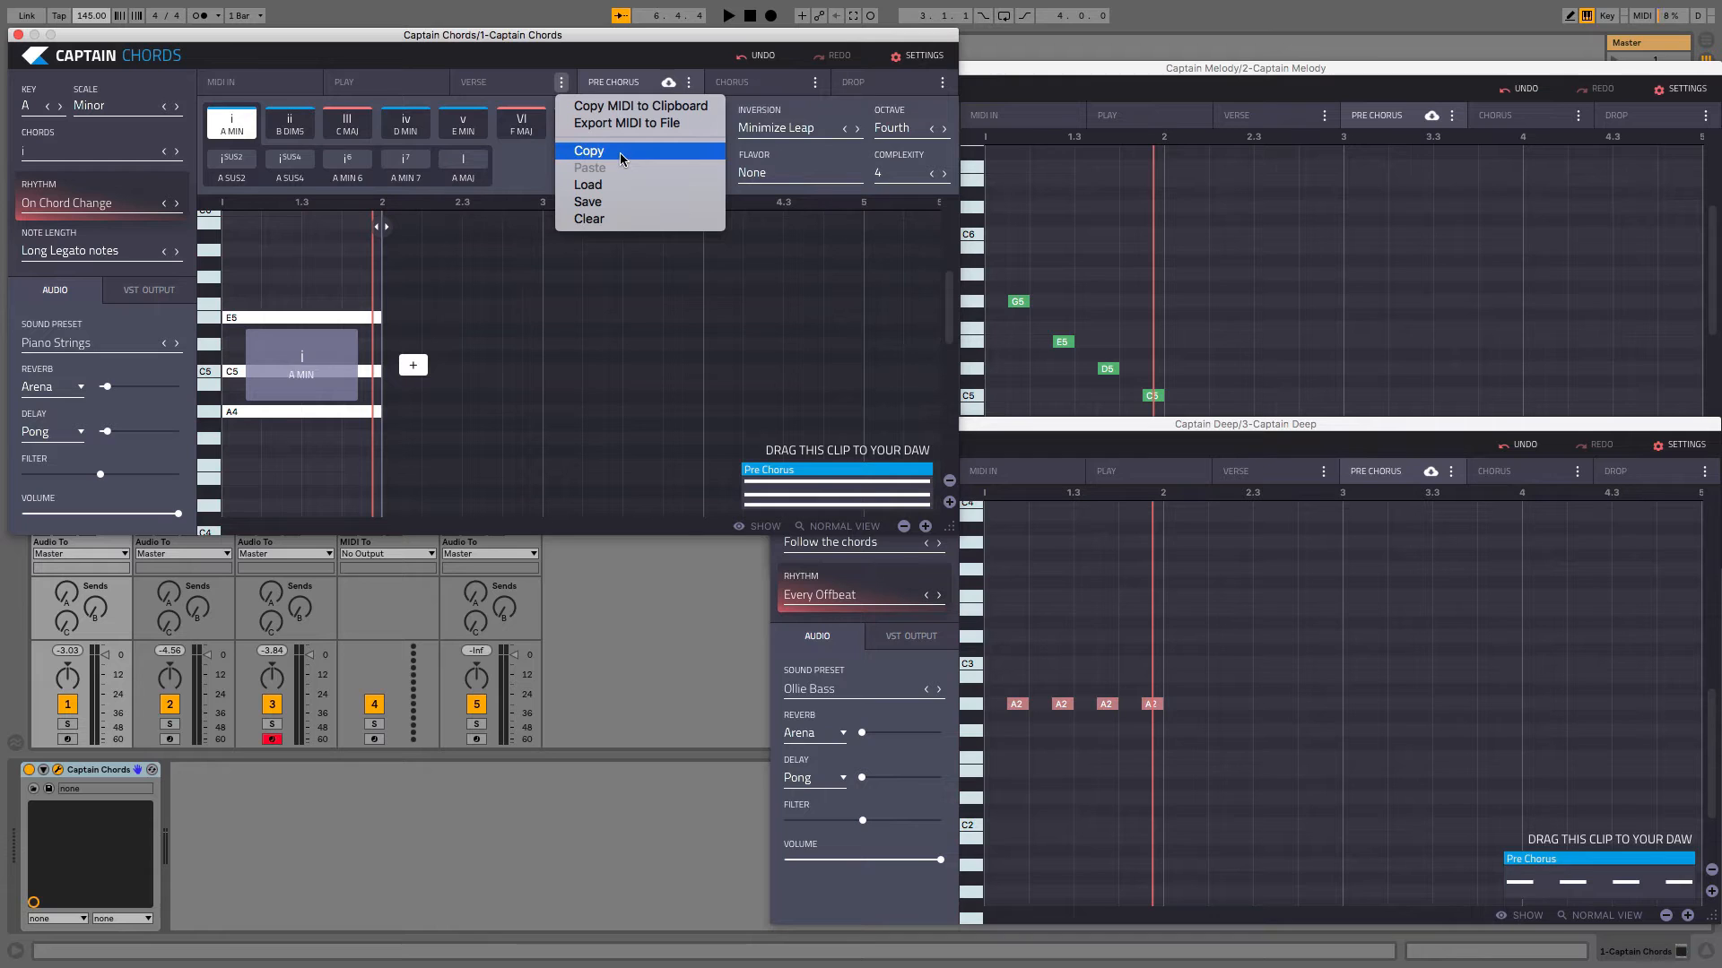
left_click(621, 152)
left_click(562, 84)
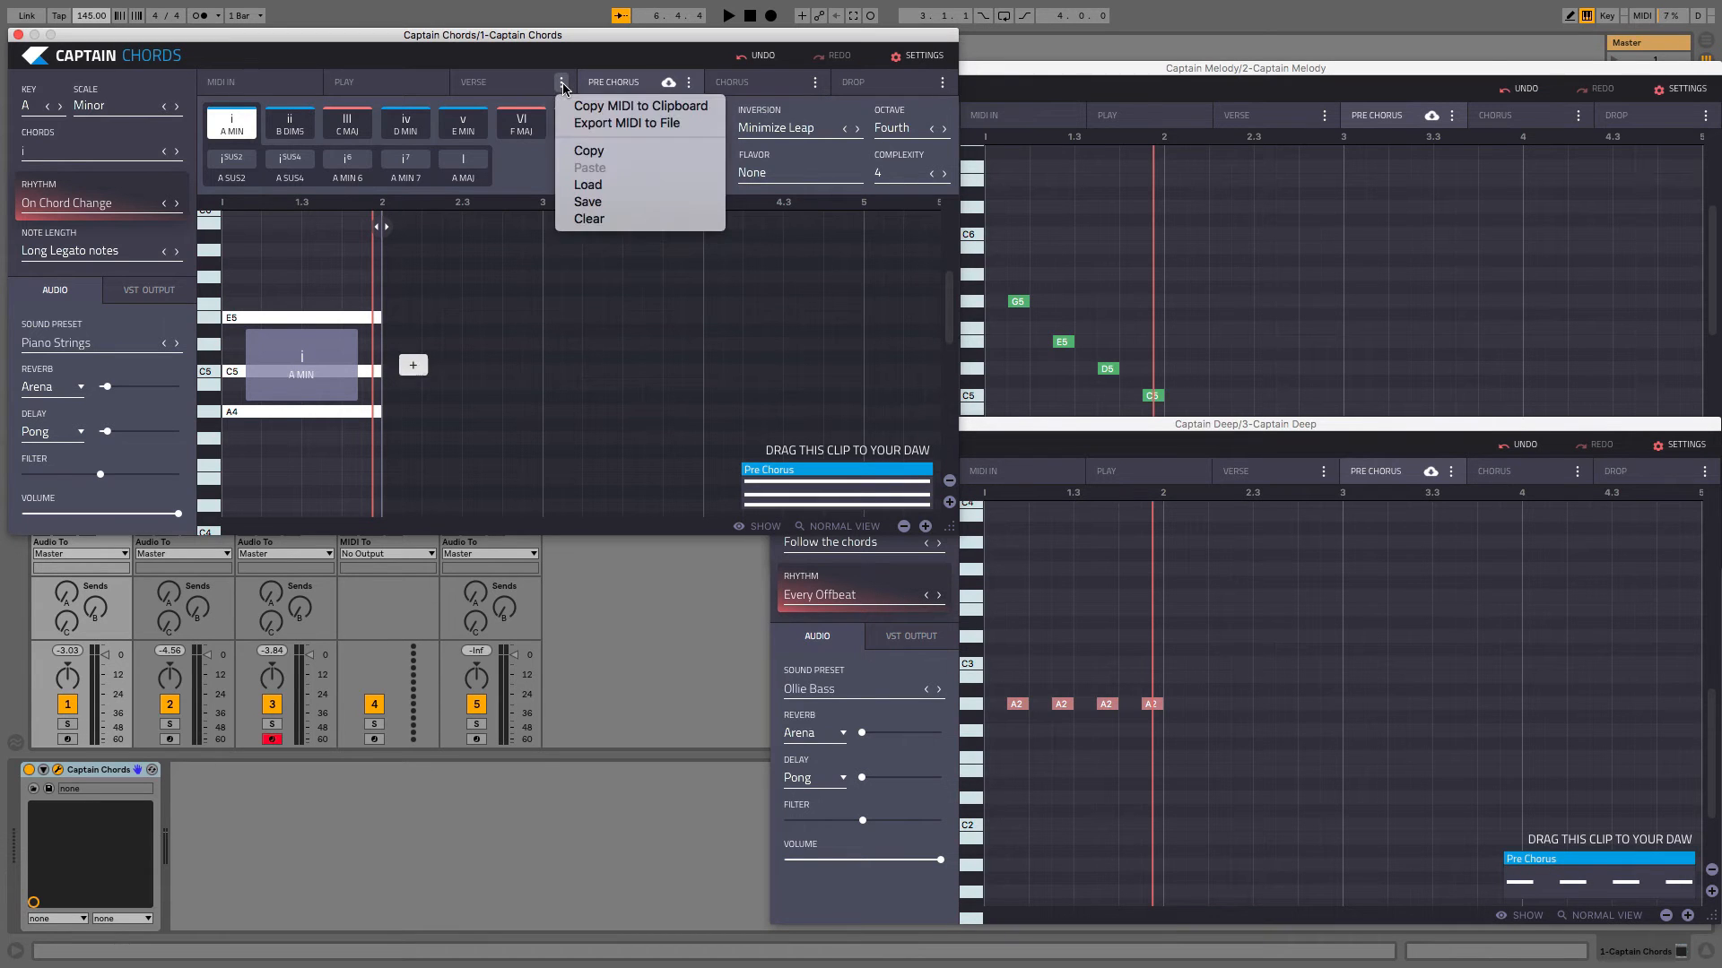
left_click(640, 106)
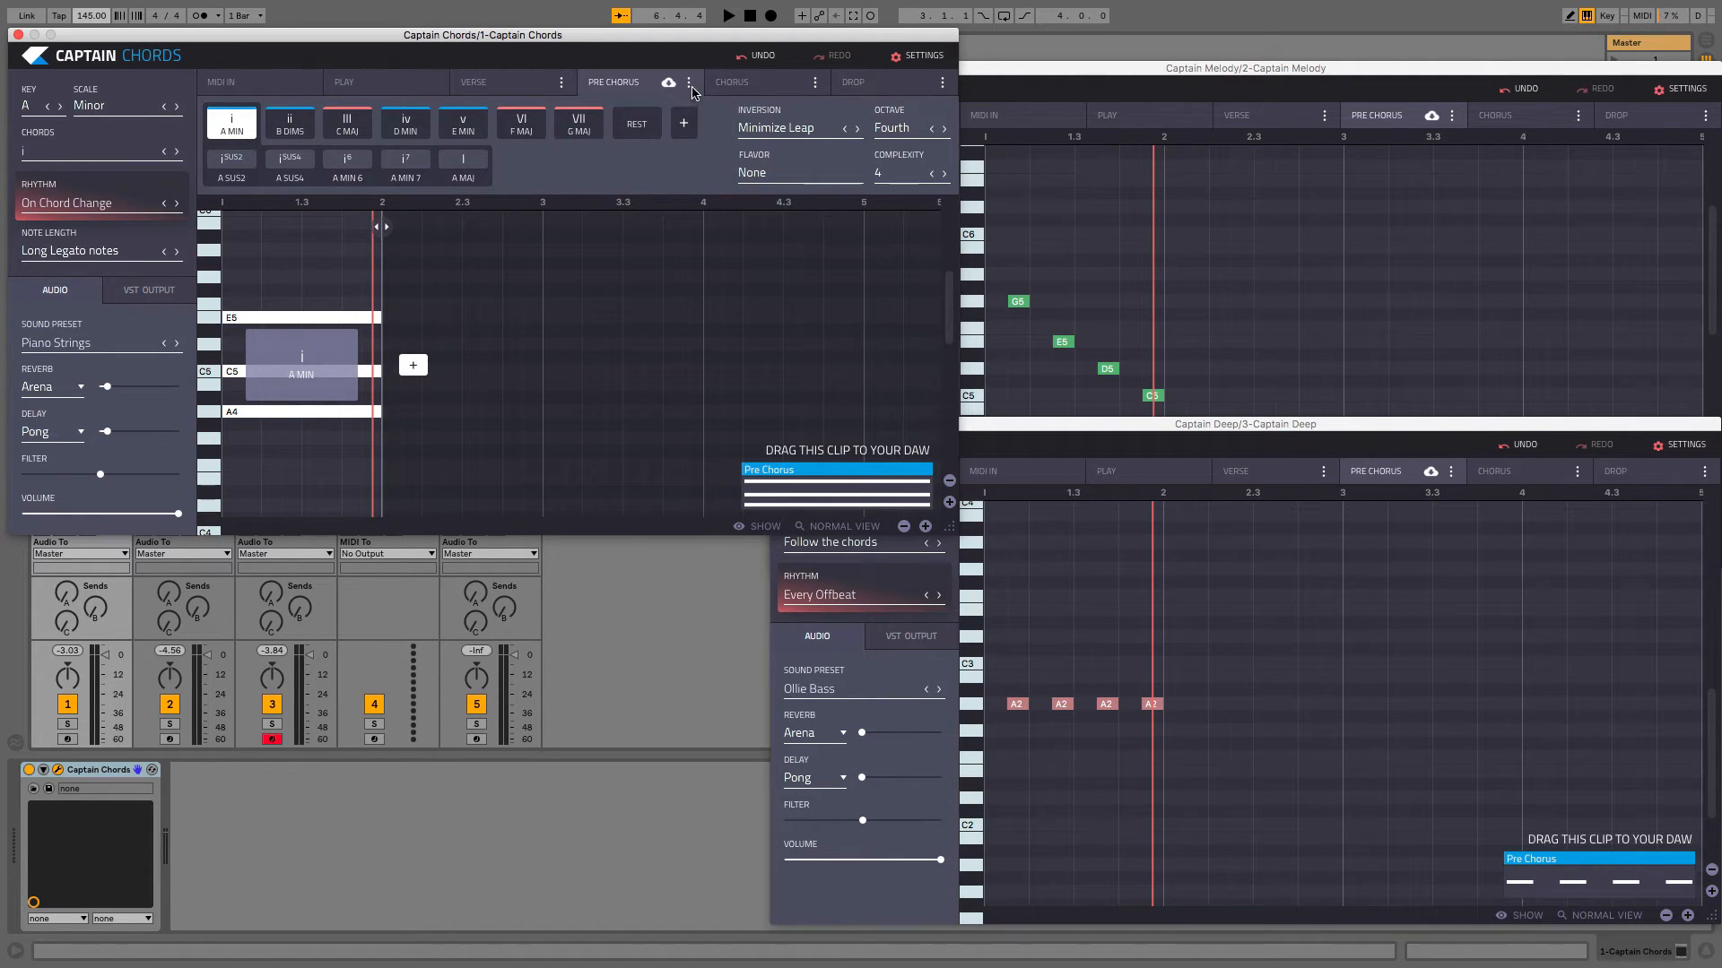
left_click(689, 84)
left_click(701, 171)
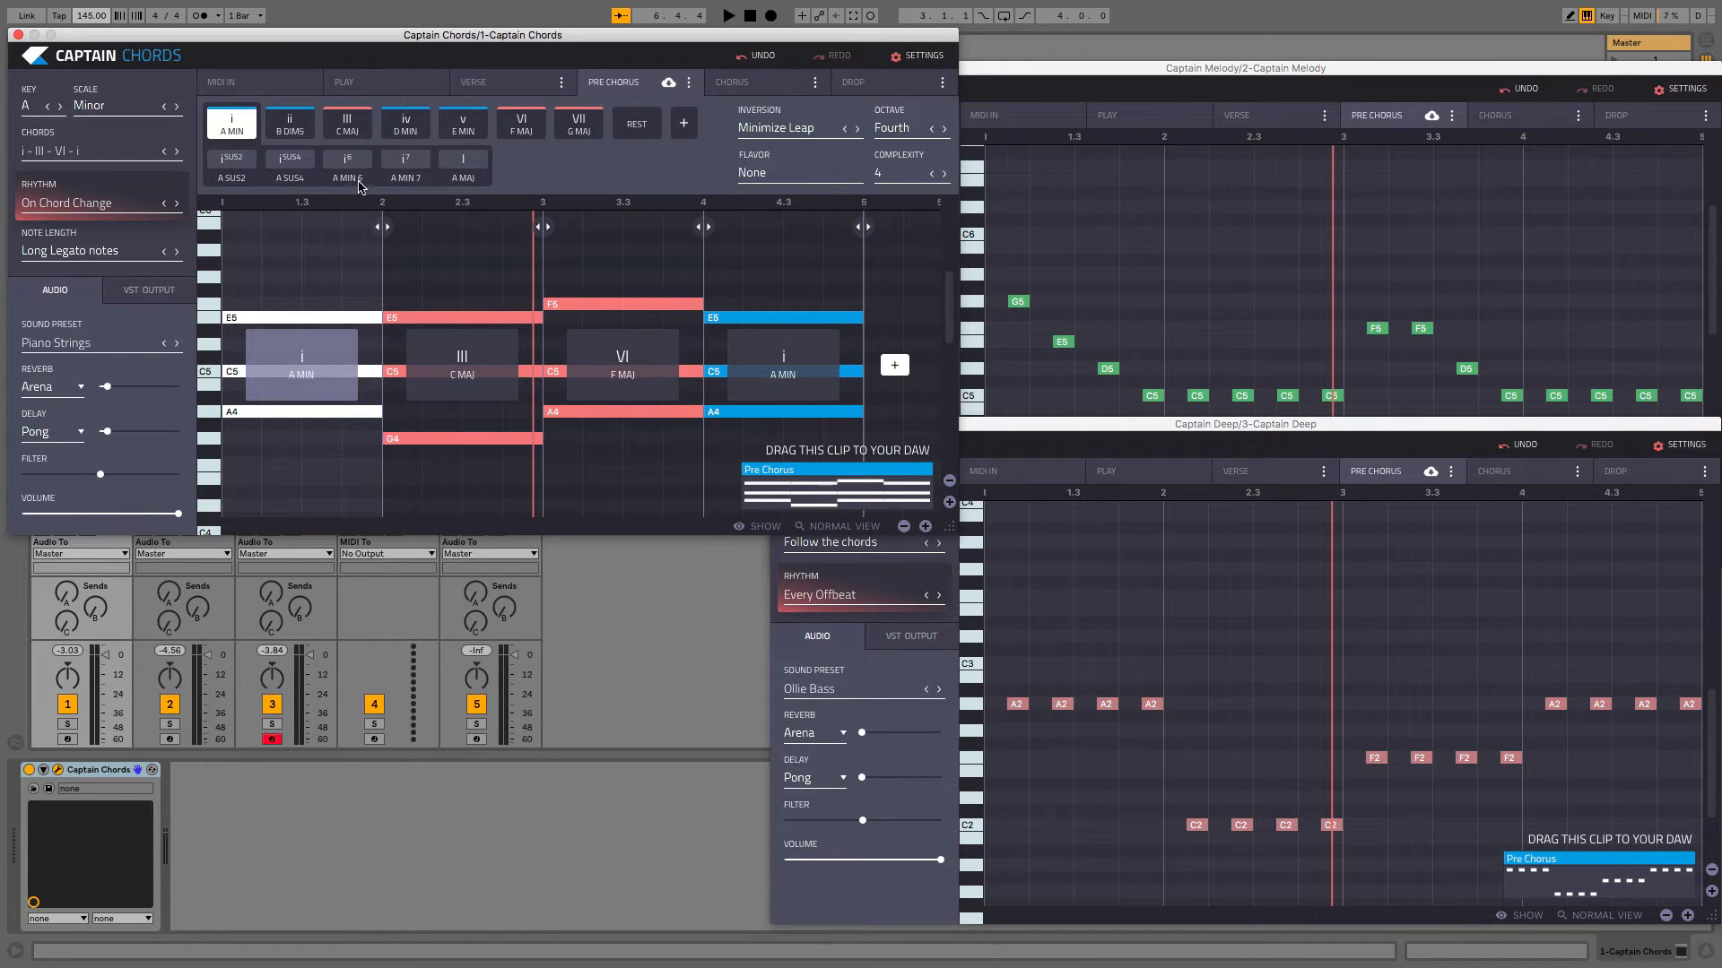
Change the pre-chorus's first and last chords to A min 7 and its second chord to C maj 7, listening during playback.
left_click(405, 161)
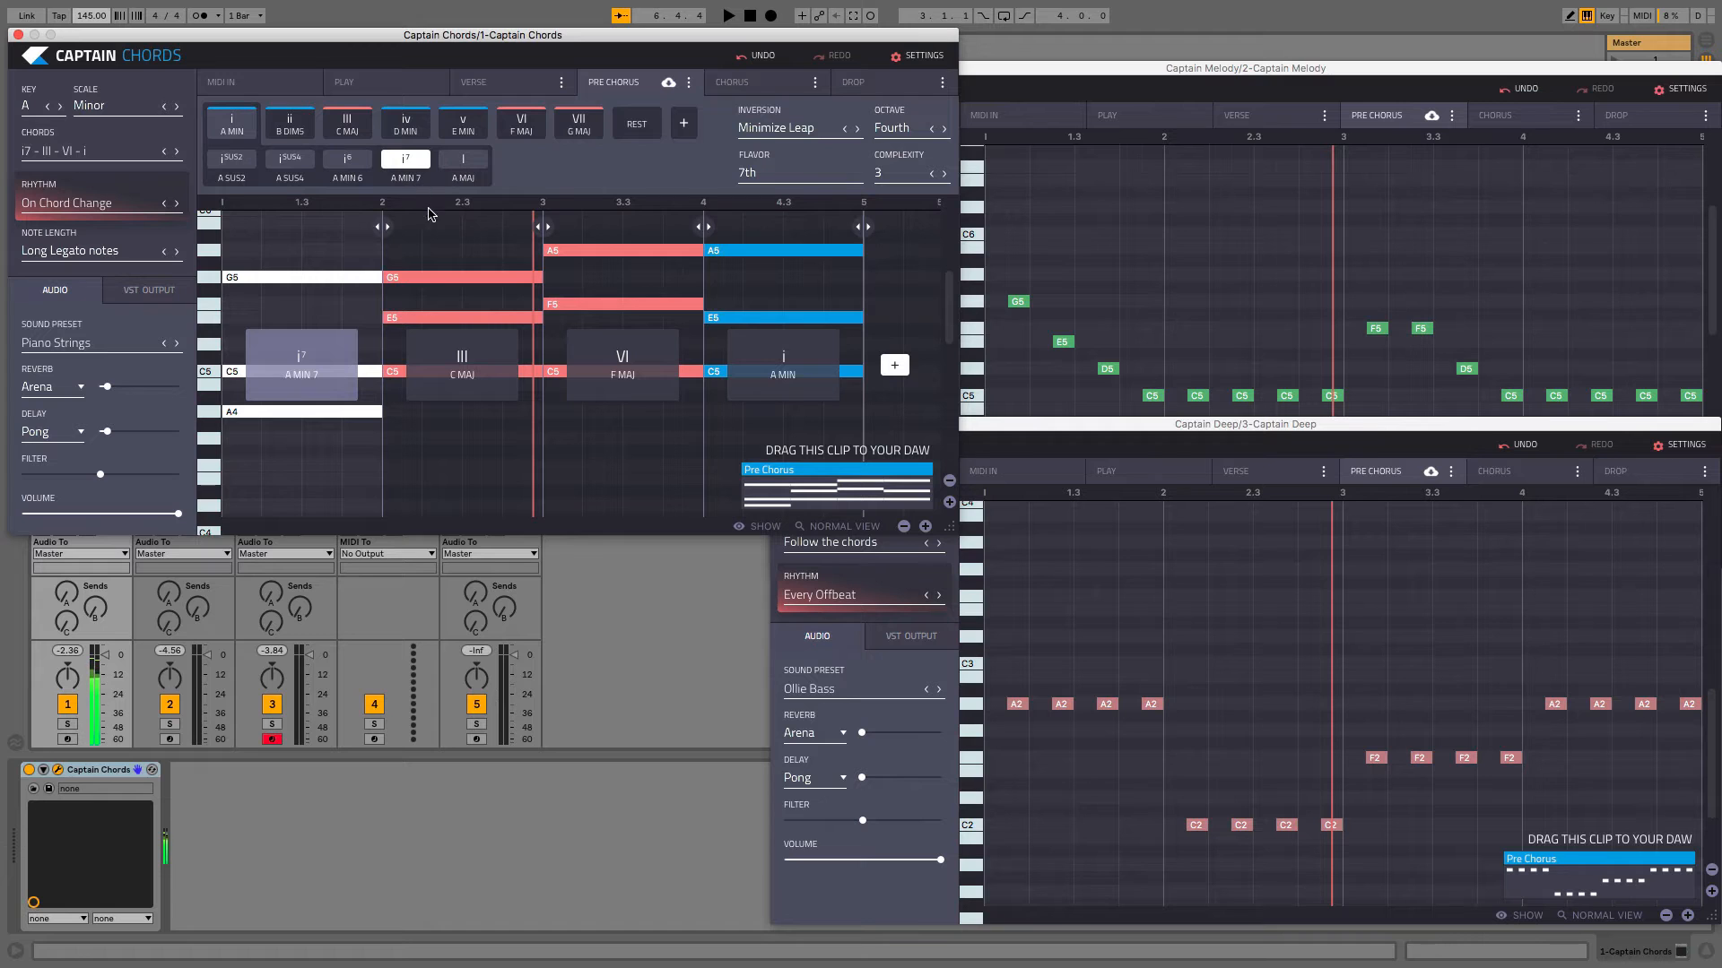
key("space")
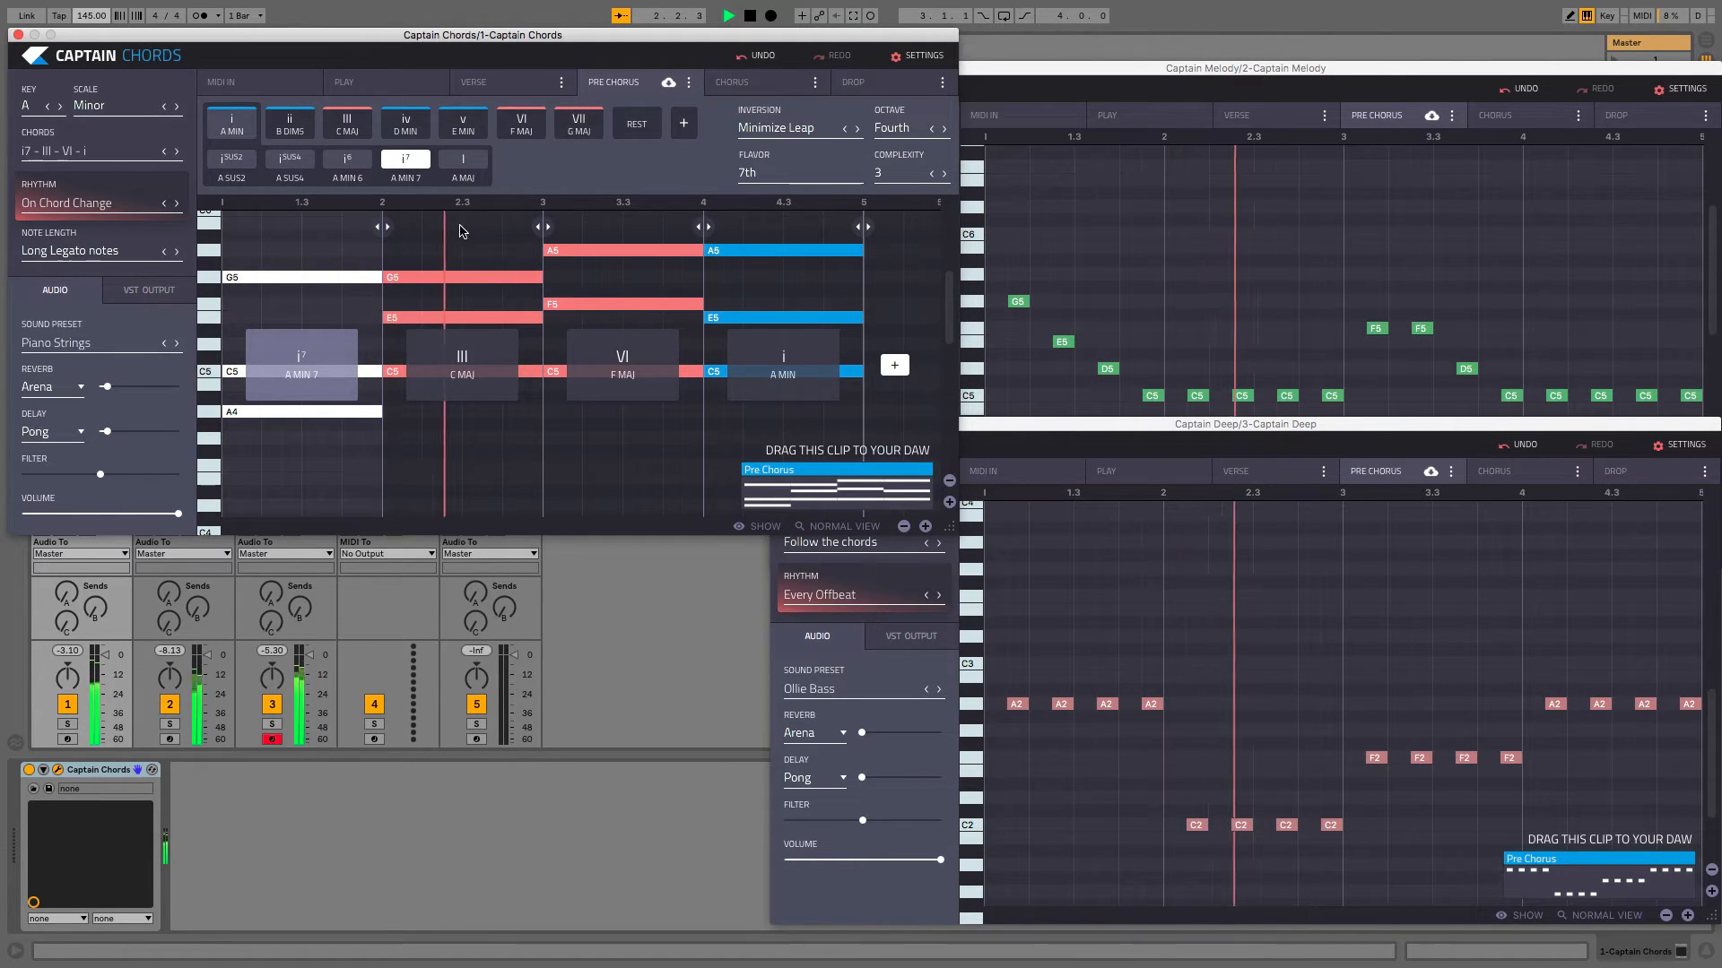
left_click(484, 278)
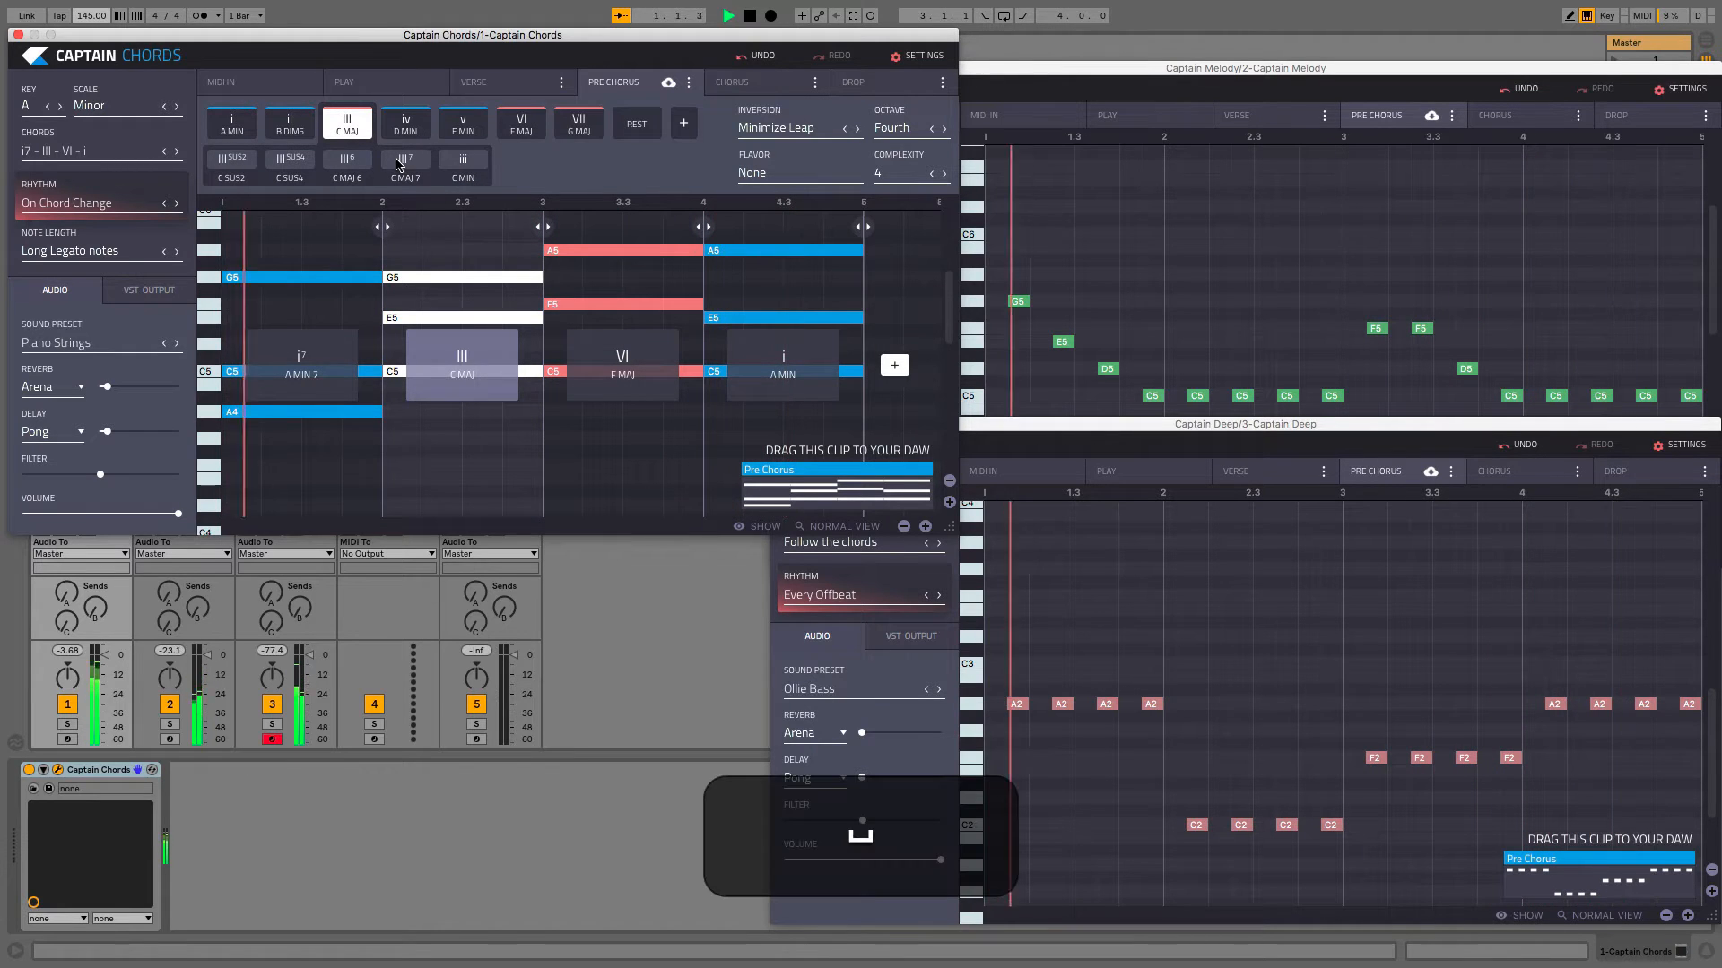
left_click(406, 161)
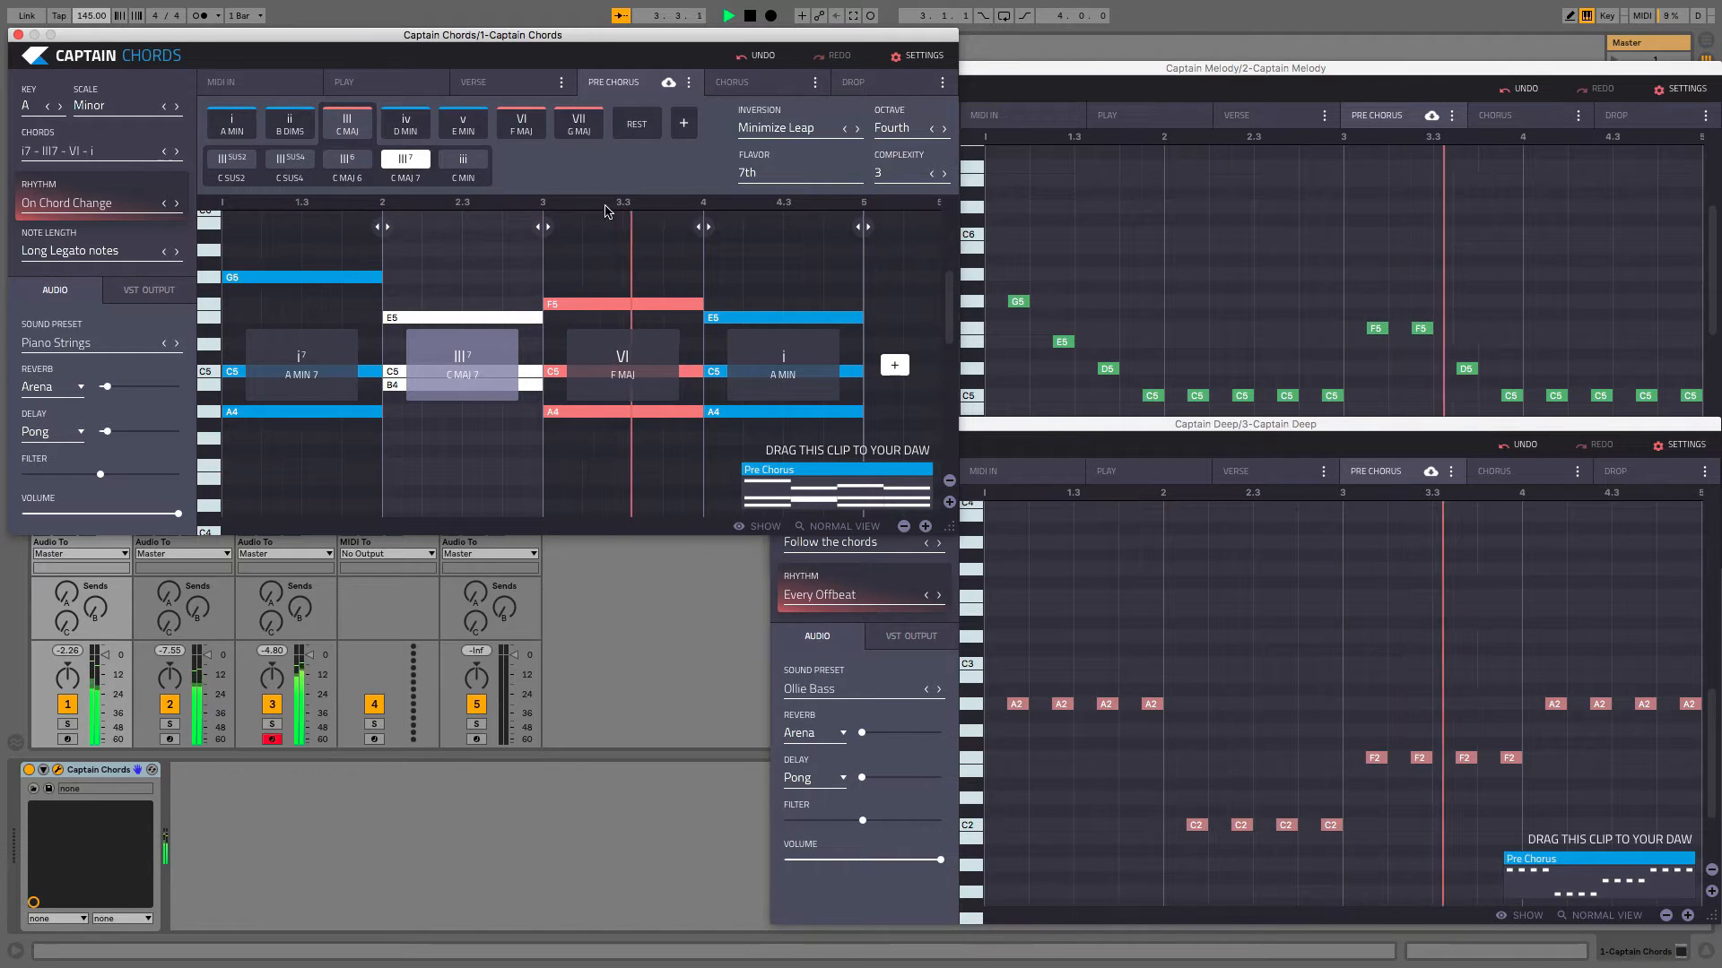
left_click(783, 363)
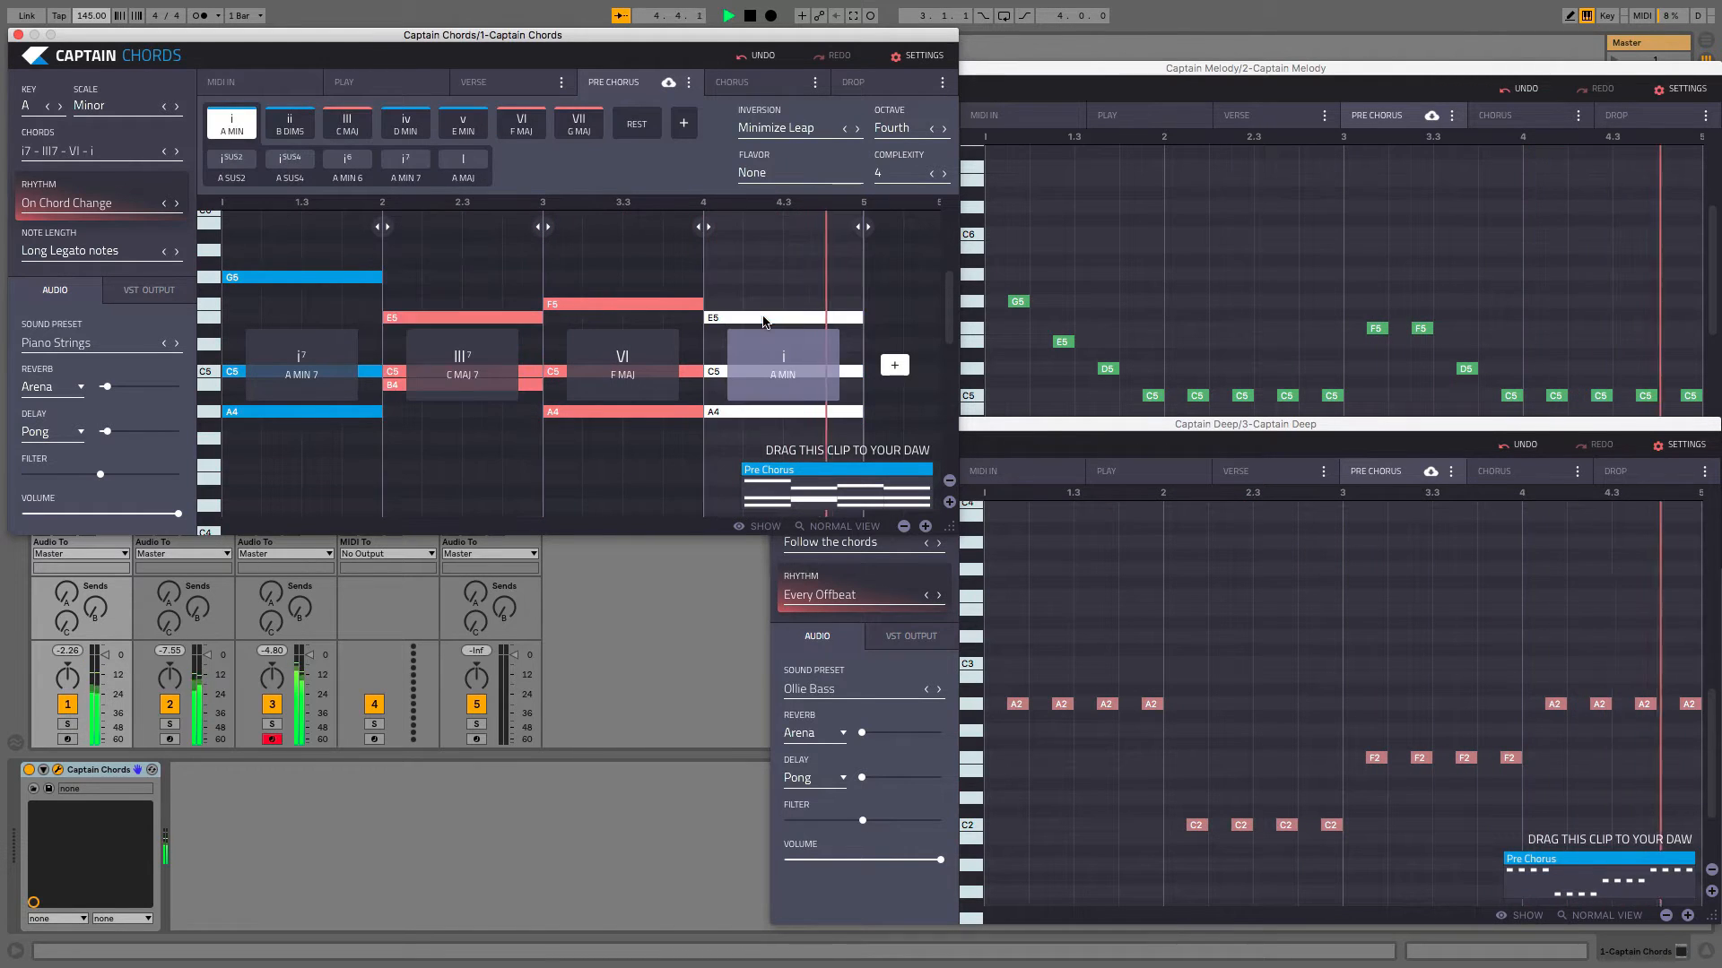
key("space")
left_click(415, 165)
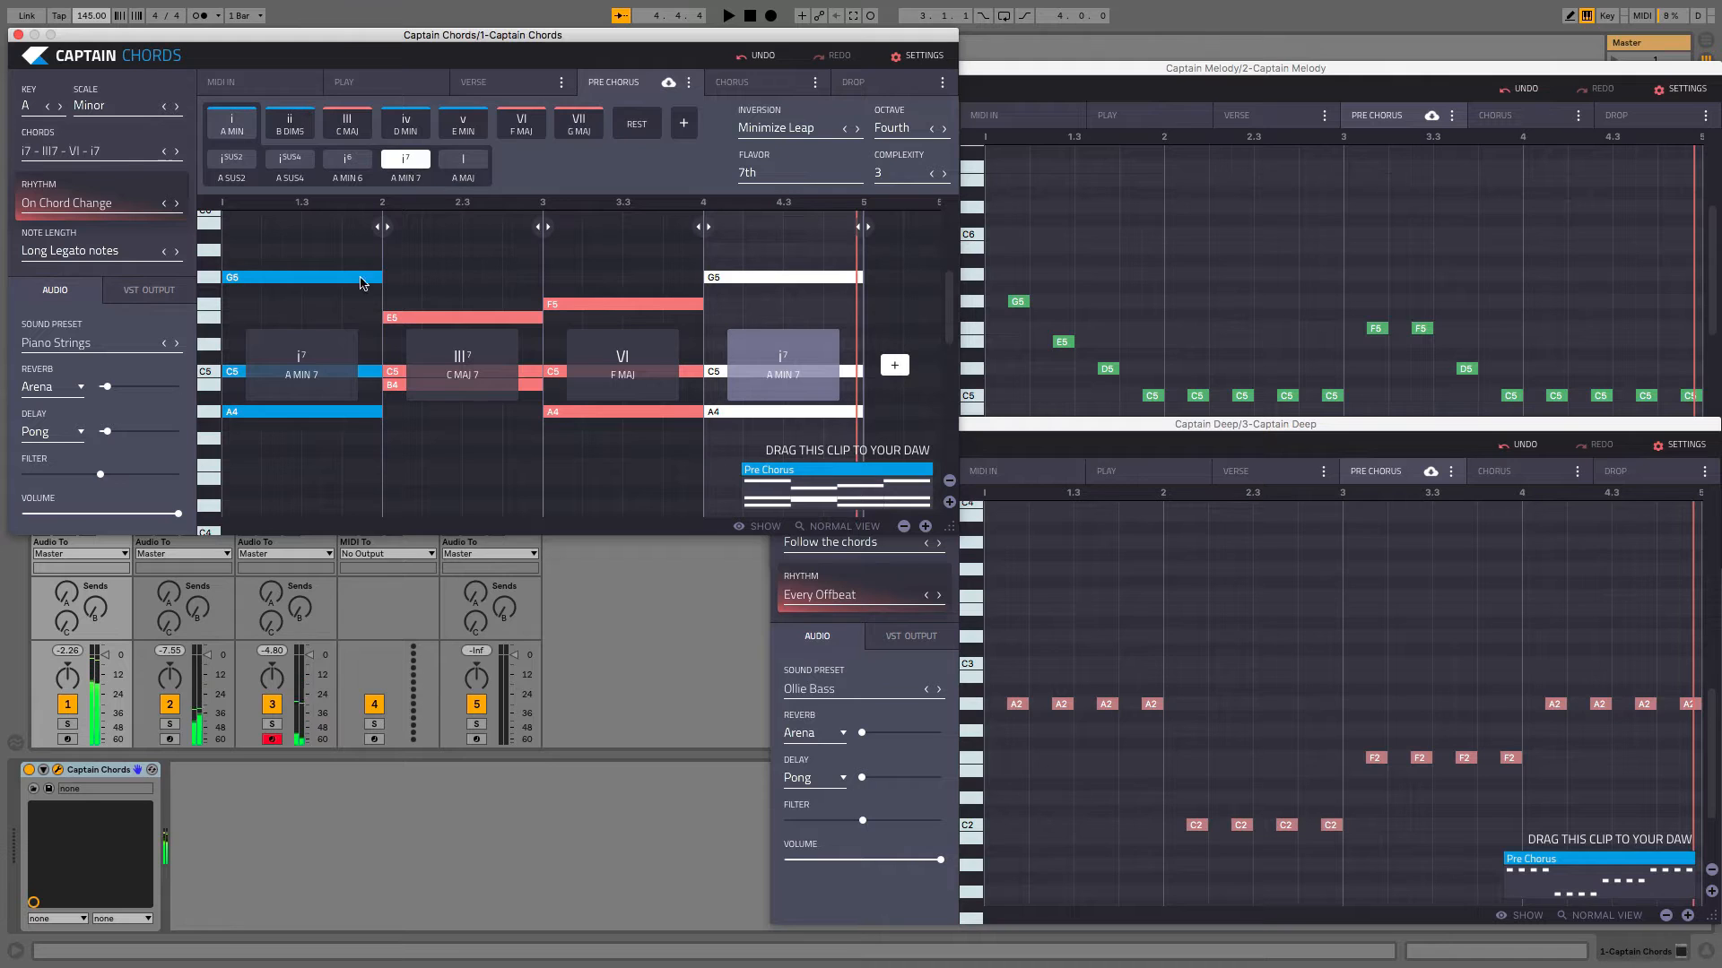
Inspect the four pre-chorus chords one after another.
left_click(330, 278)
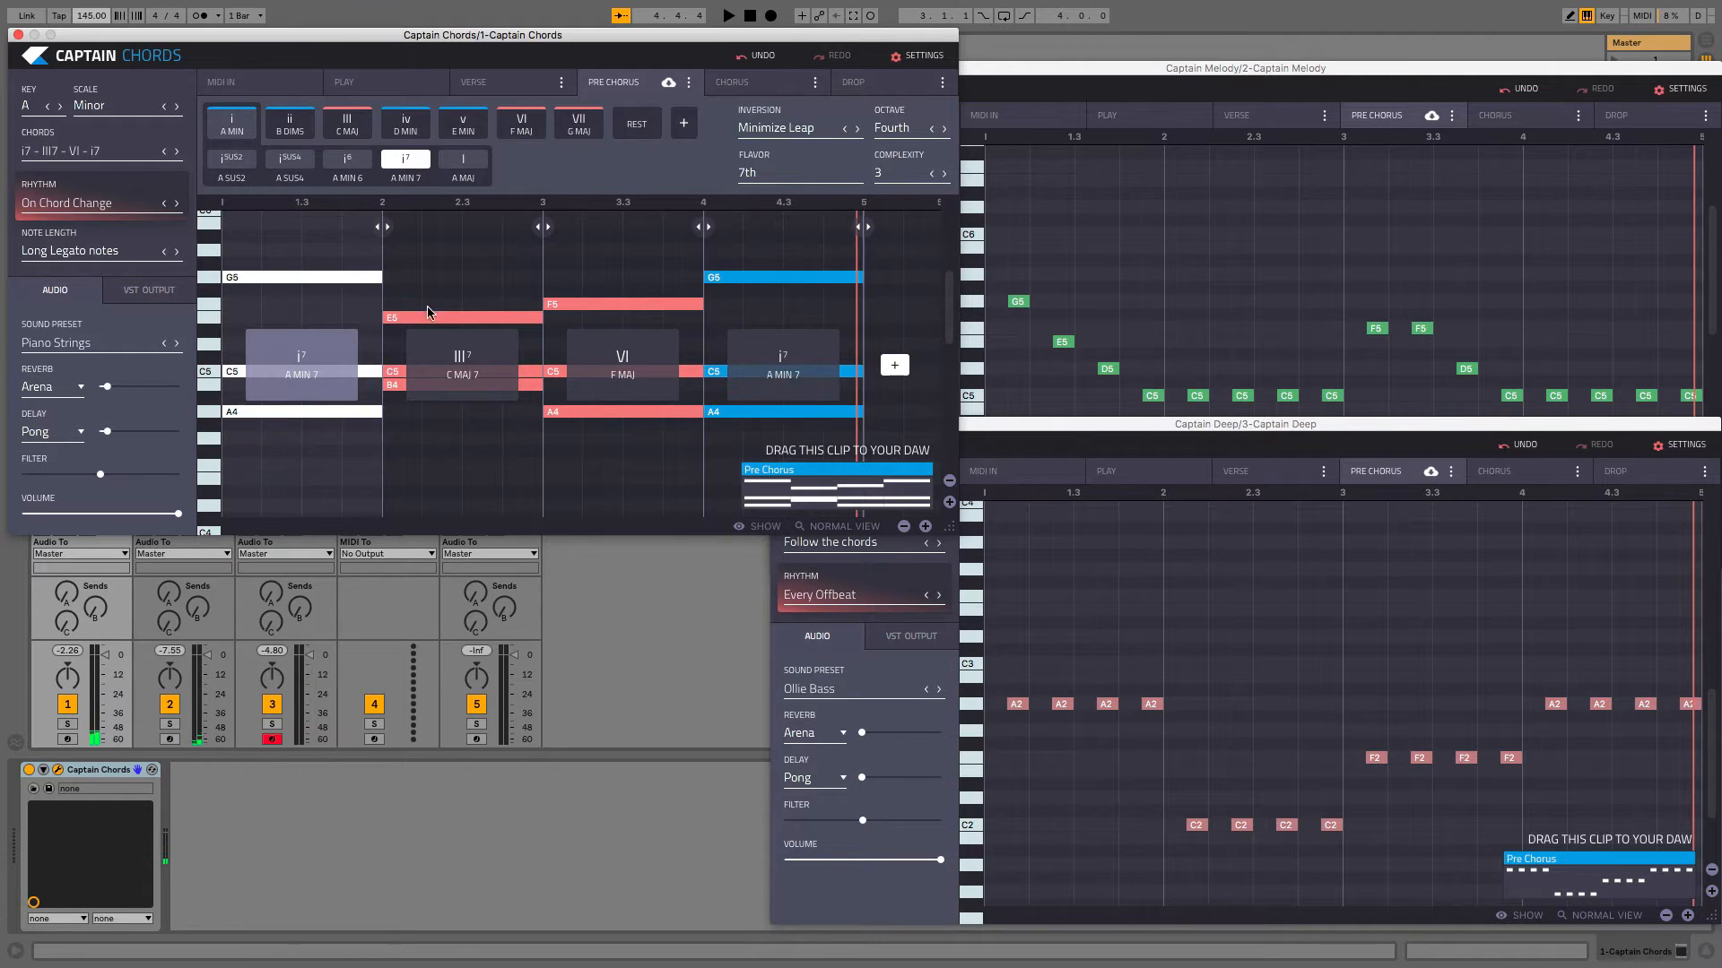
left_click(448, 319)
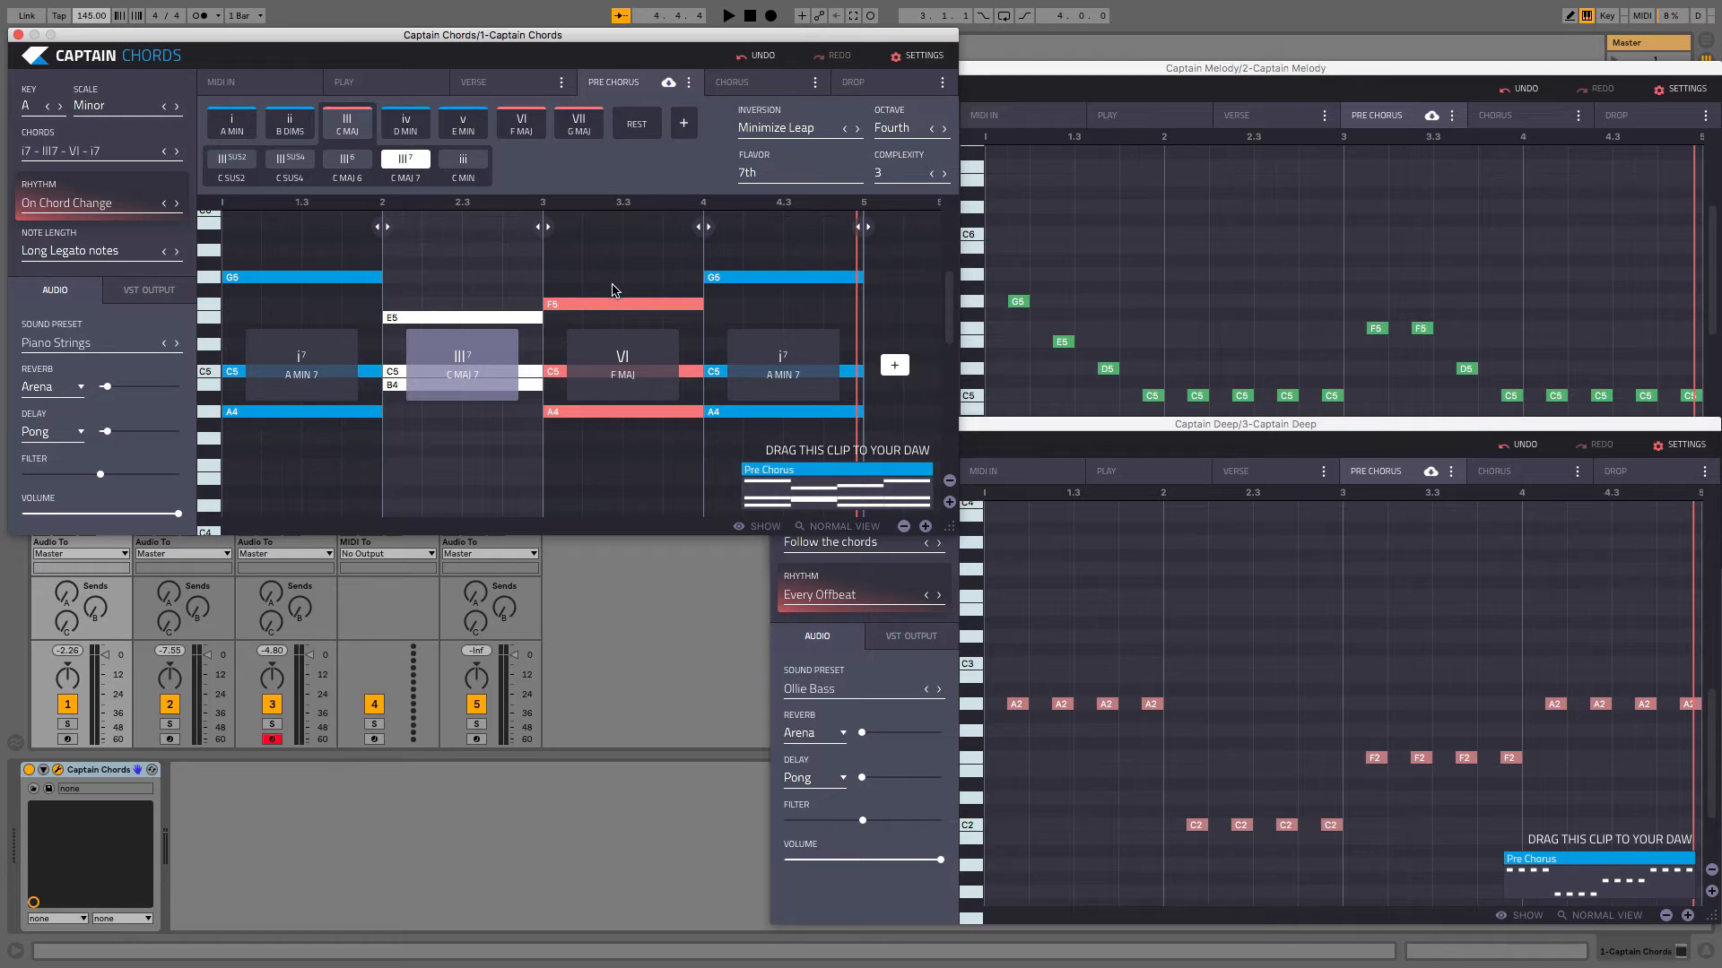
left_click(627, 305)
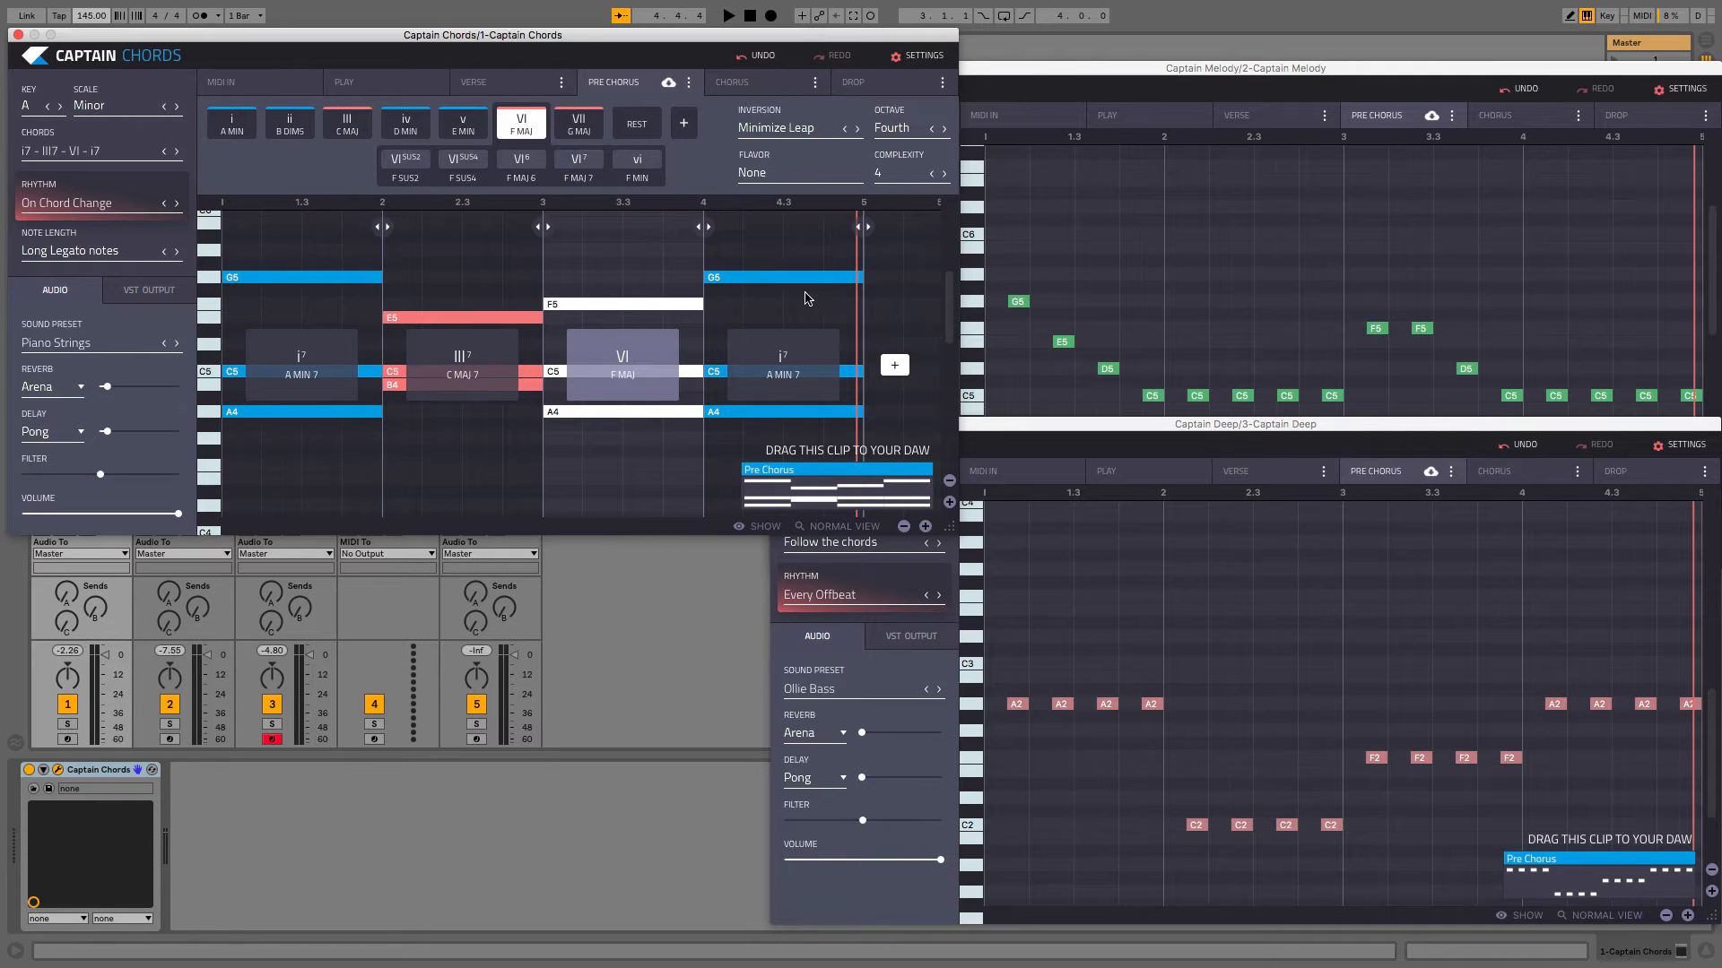
left_click(817, 284)
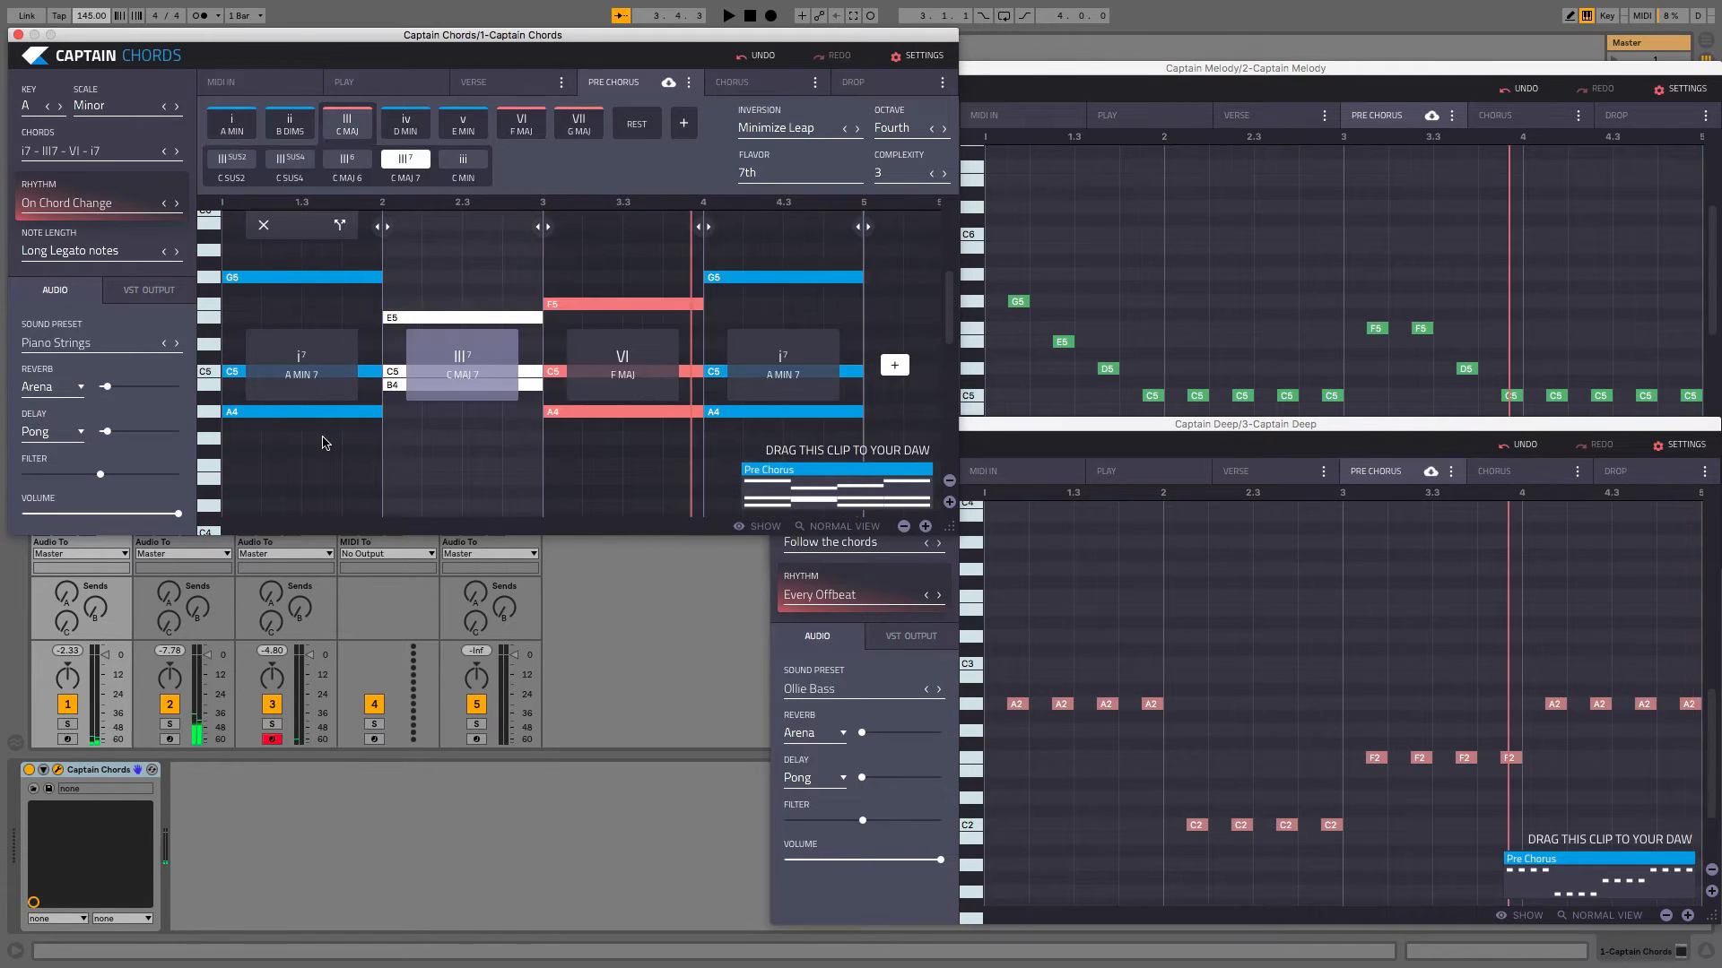
Set the complexity of the pre-chorus's first A min 7 chord to 5 and audition the result.
left_click(342, 416)
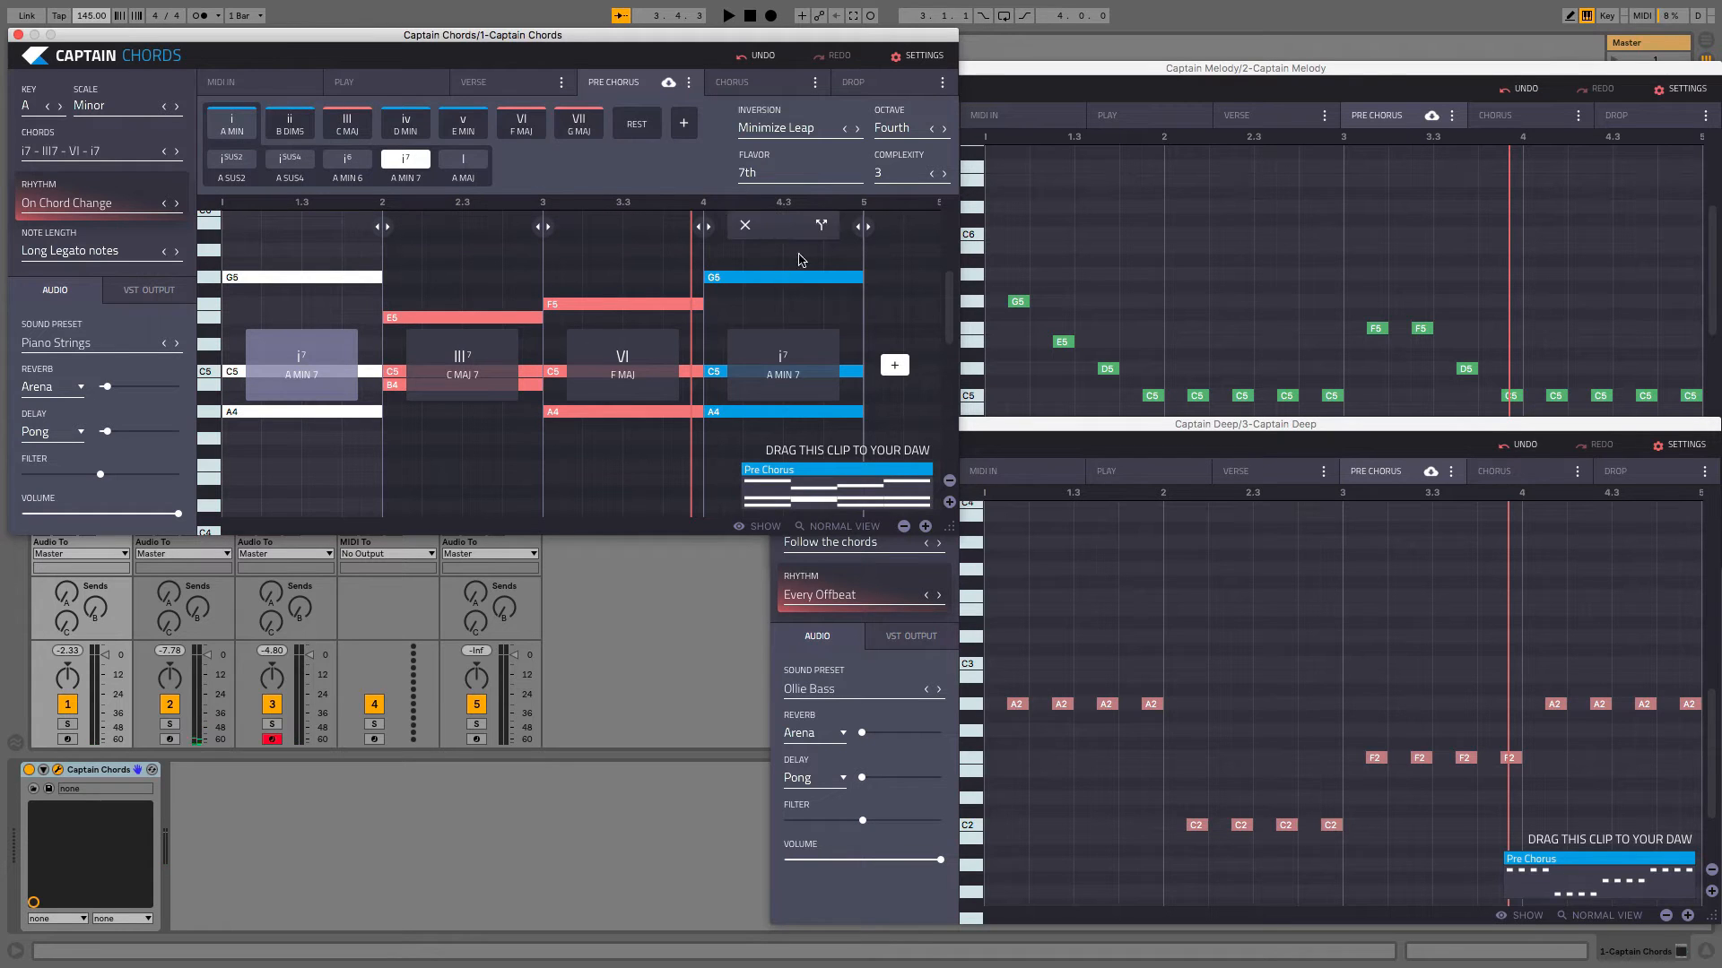
left_click(945, 175)
left_click(945, 175)
key("space")
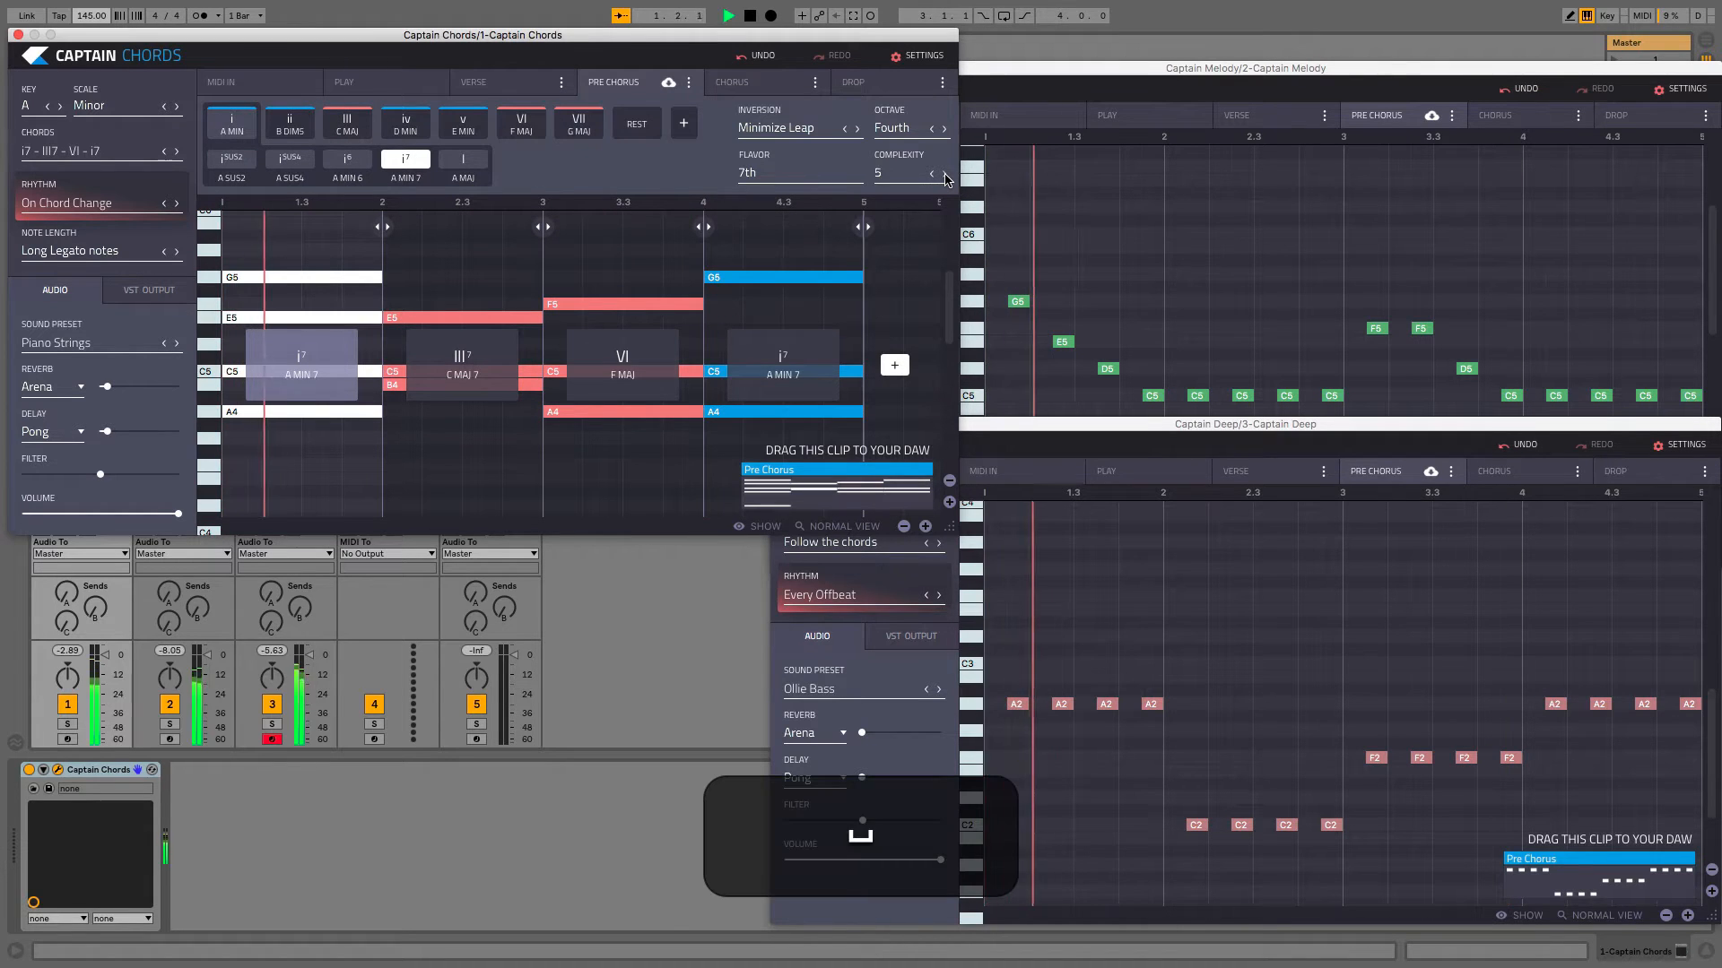
key("space")
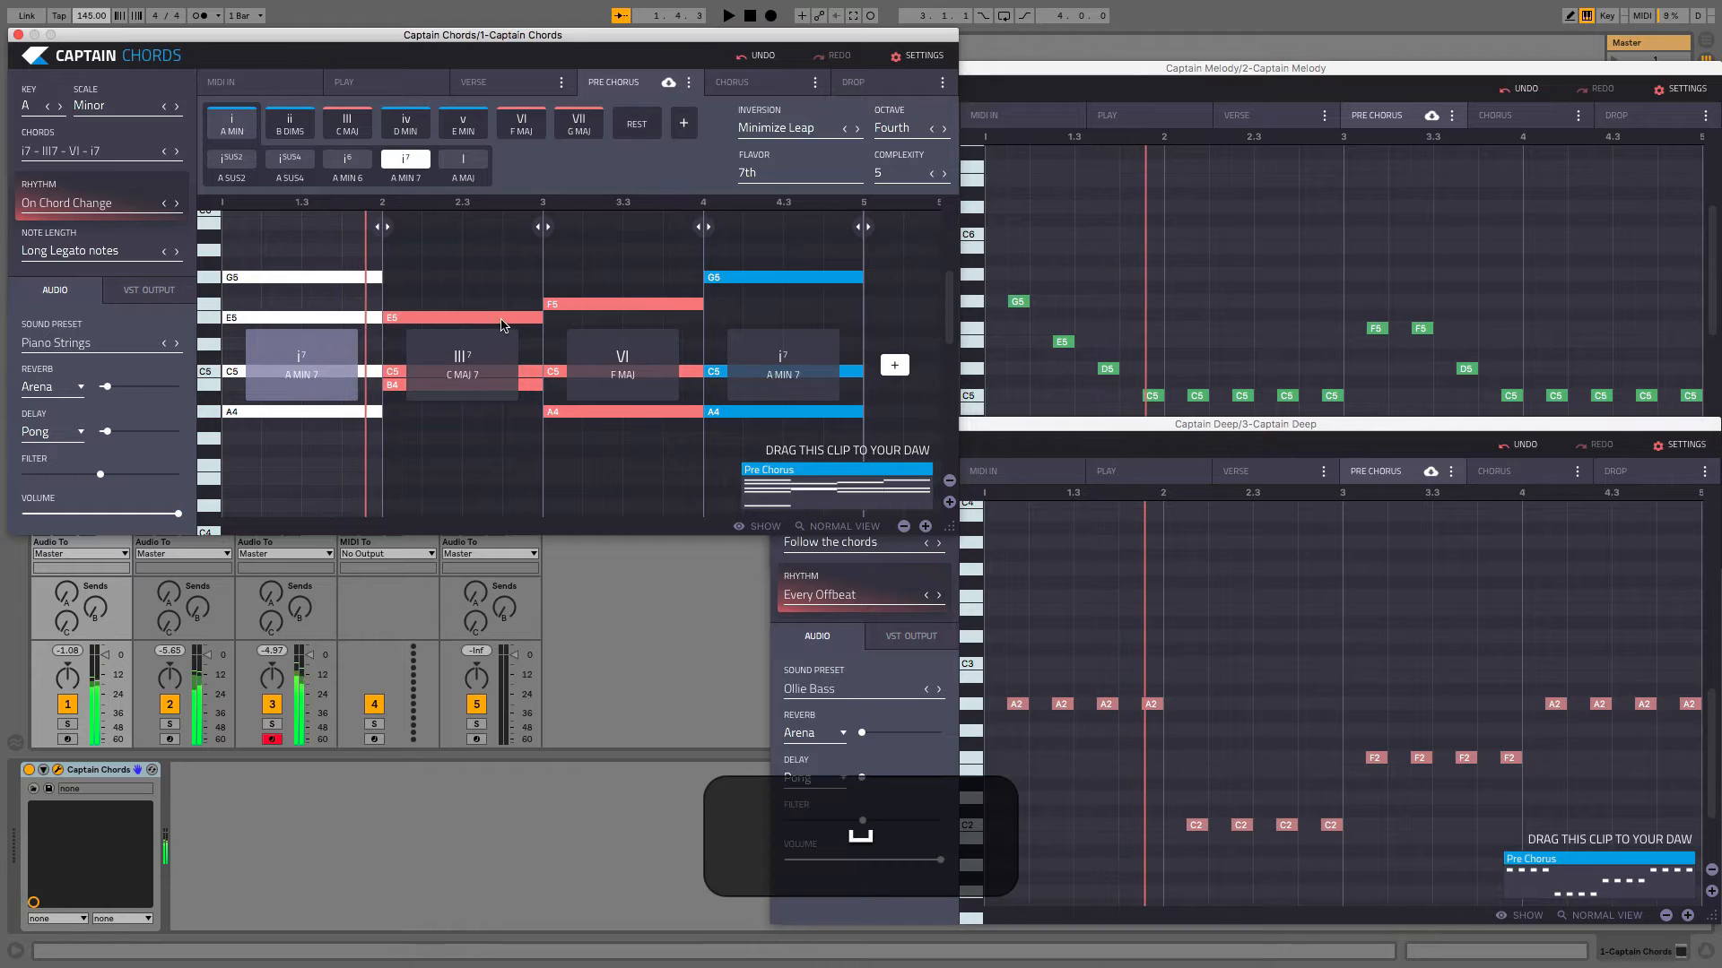
Set the C maj 7 chord's complexity to 5, and select the F maj chord, dismissing the MIDI editing notice.
left_click(503, 320)
left_click(944, 173)
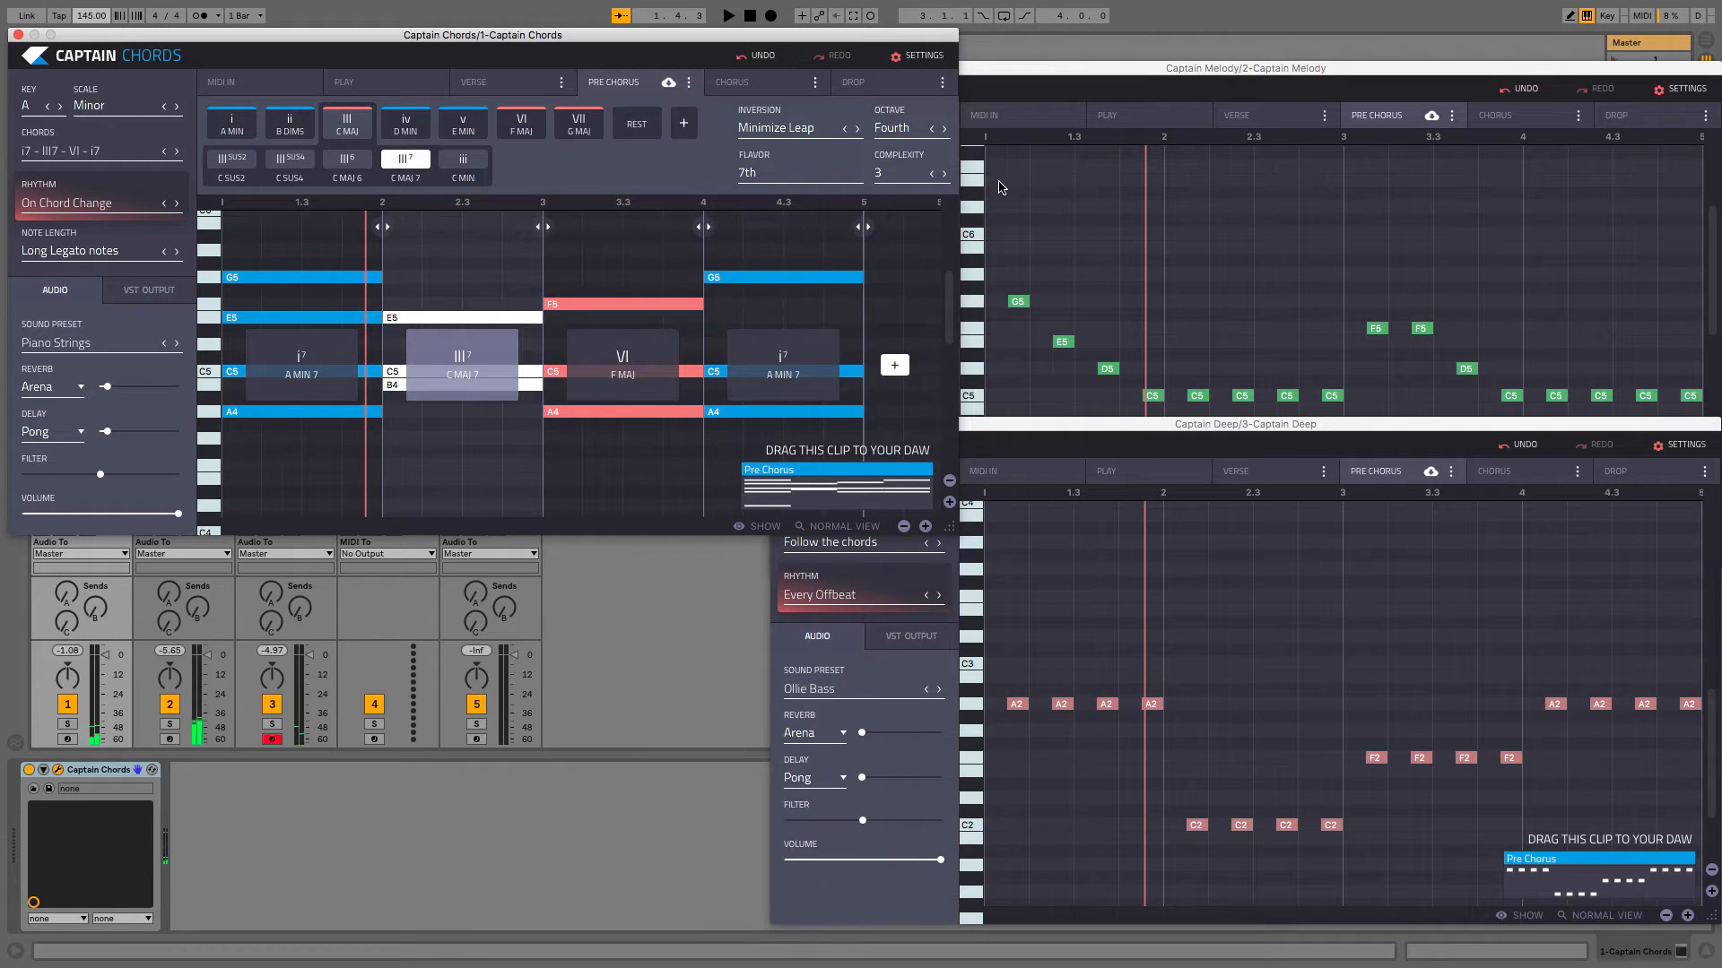
left_click(944, 173)
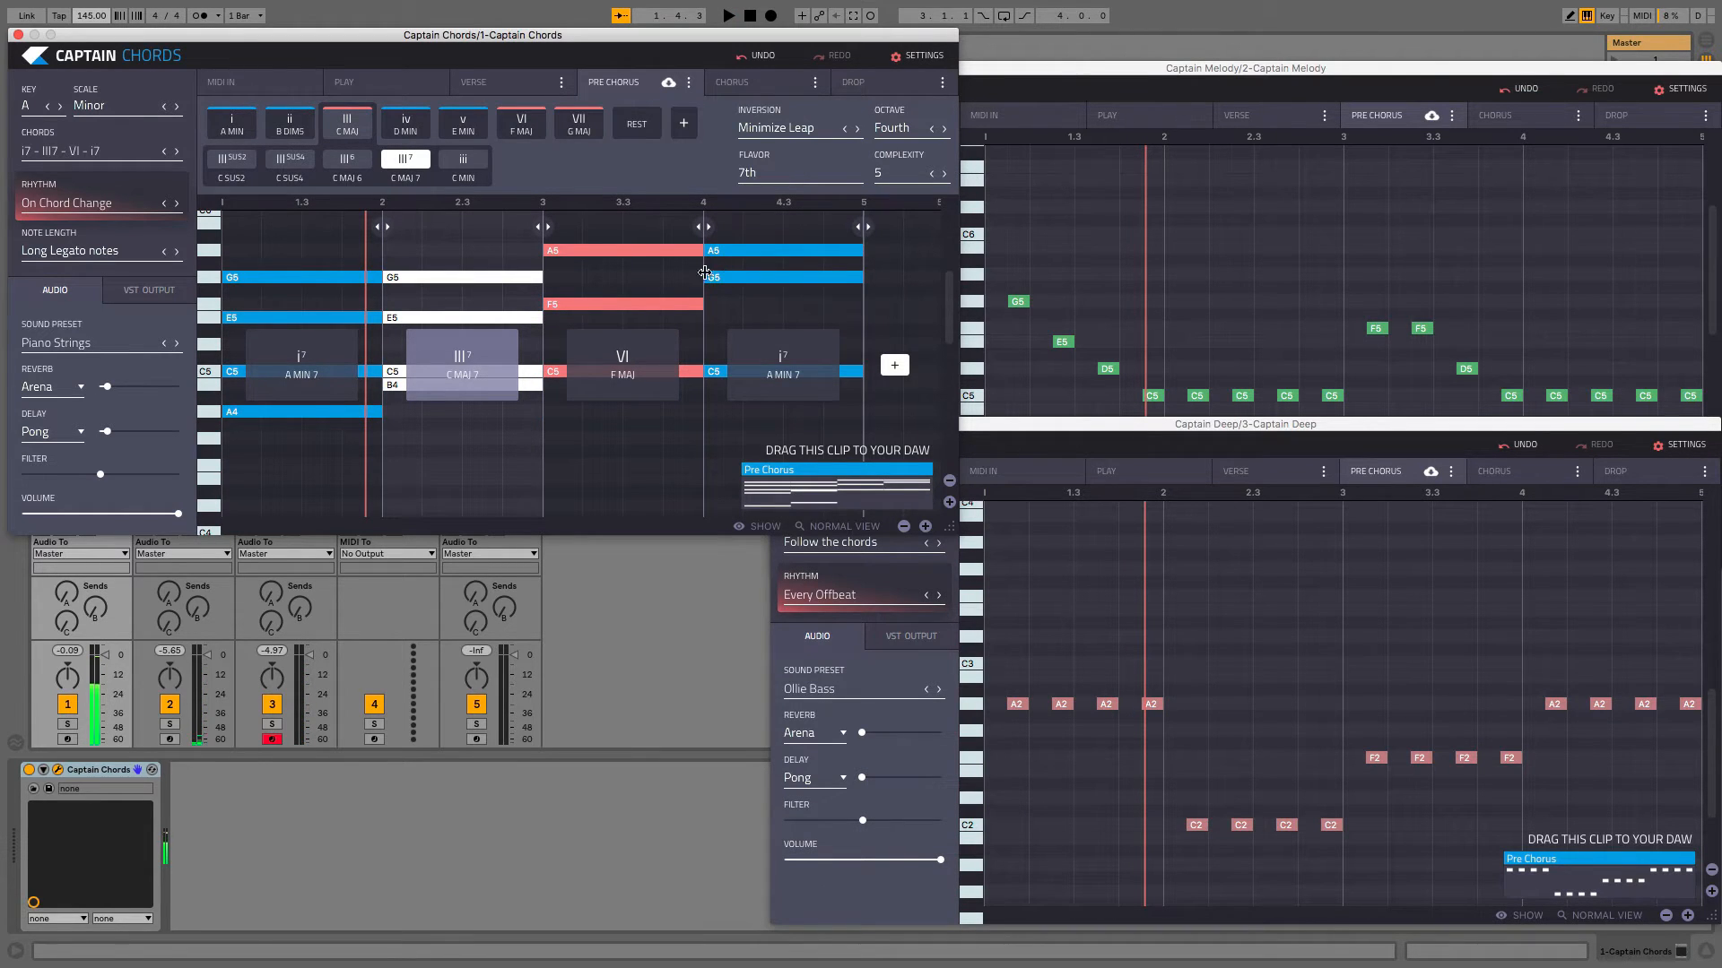
left_click(676, 304)
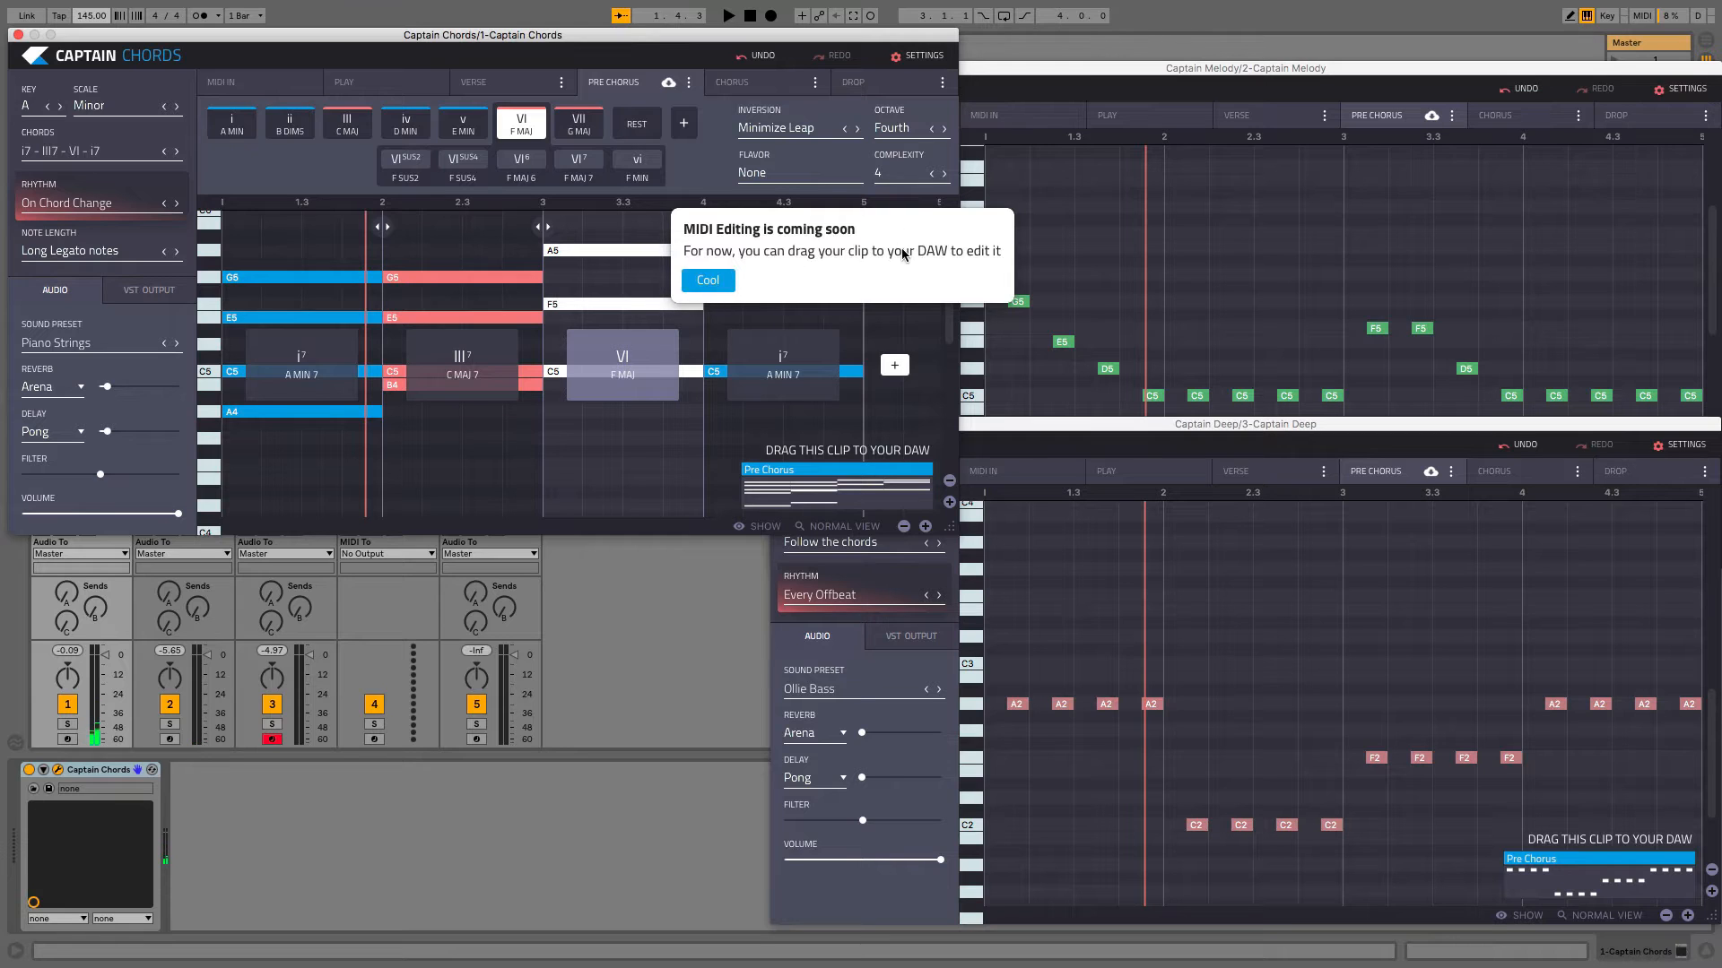
left_click(711, 281)
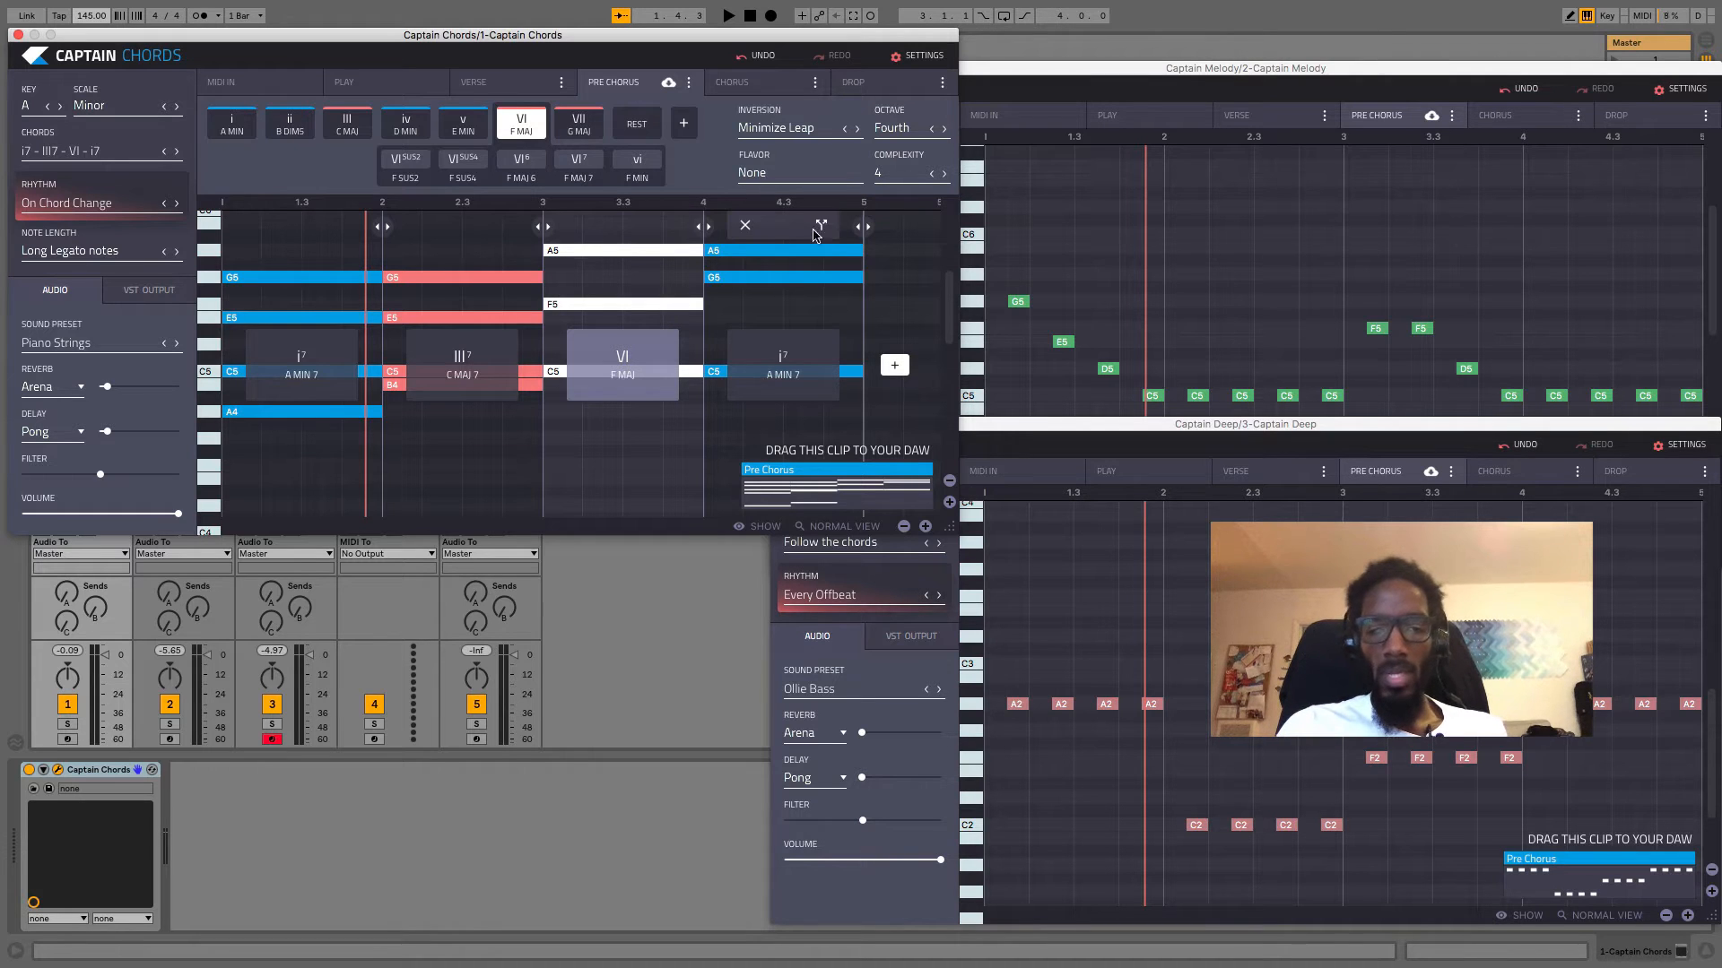
Set the complexity of the pre-chorus's last A min 7 chord to 5 and play the progression.
left_click(783, 359)
left_click(944, 174)
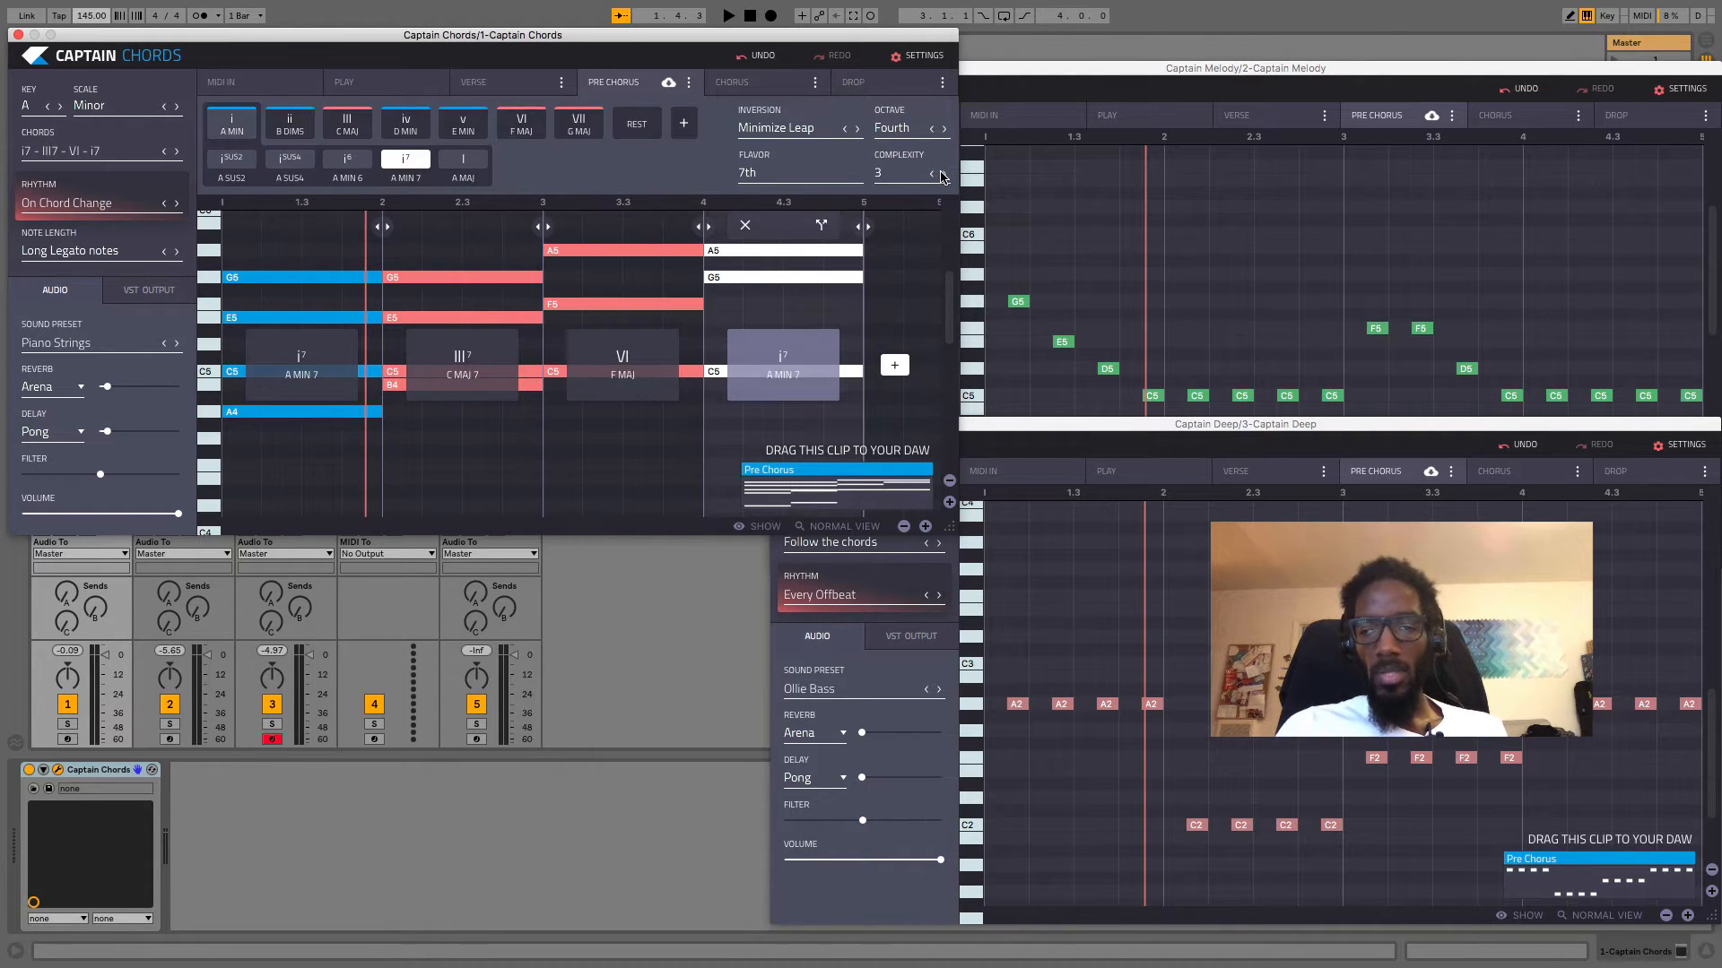
left_click(944, 174)
key("space")
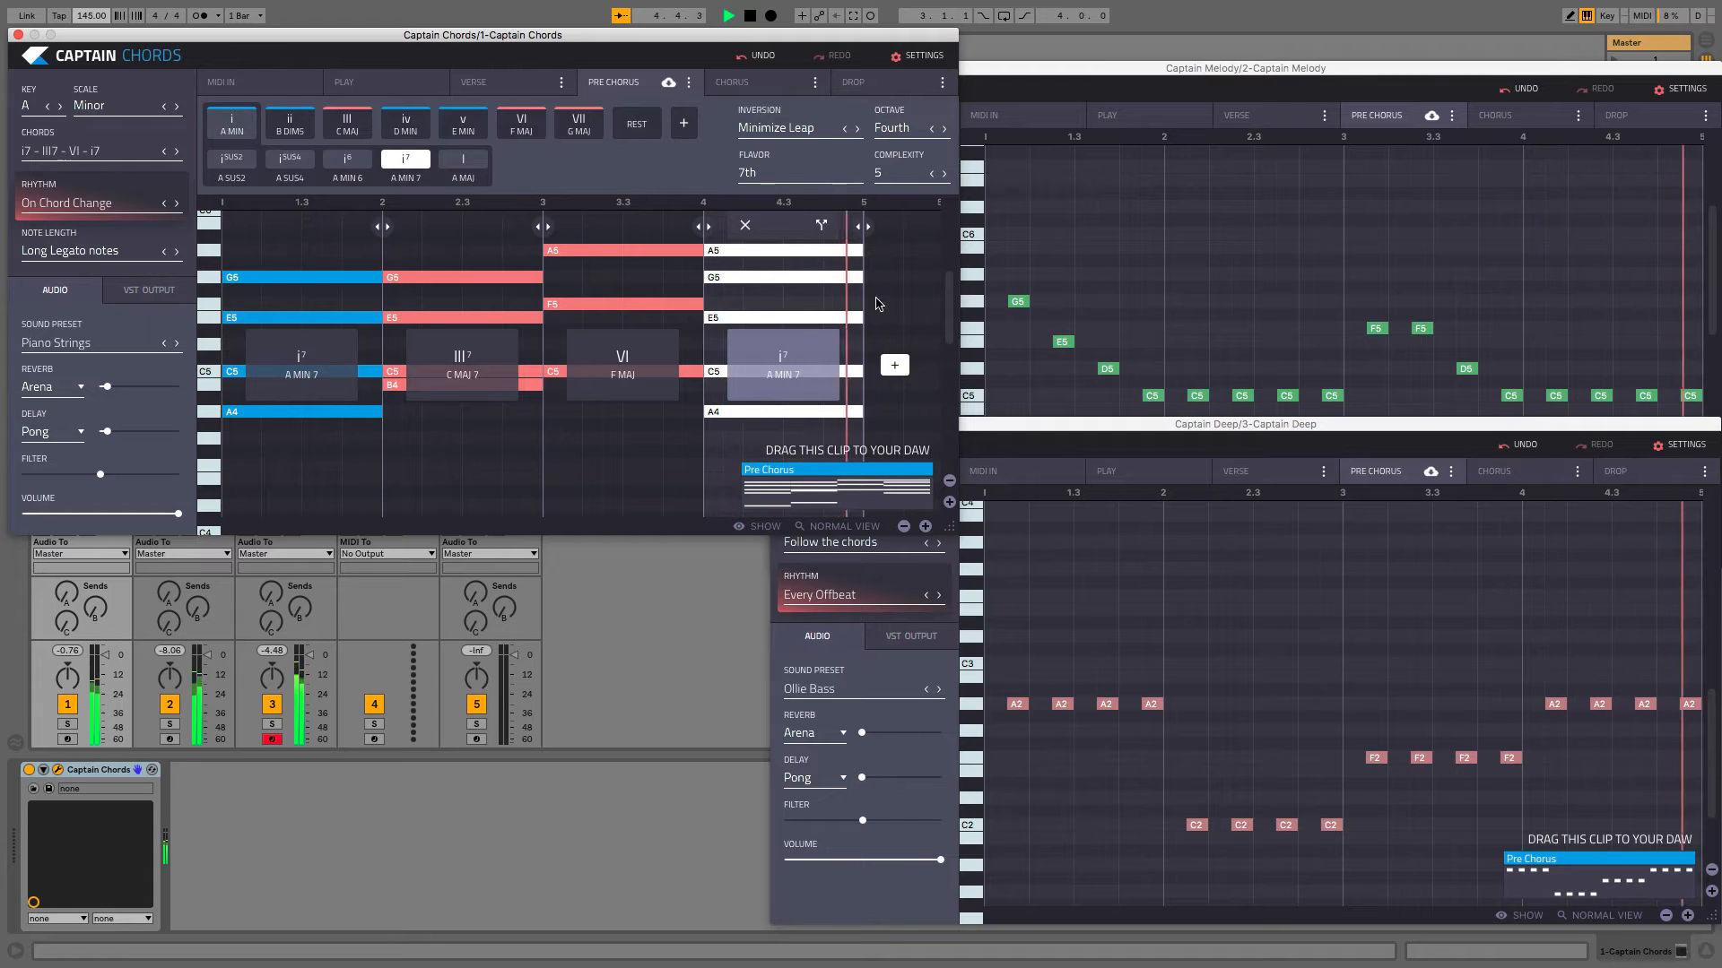
Split the pre-chorus's last A min 7 chord into two halves and listen to the section.
left_click(822, 227)
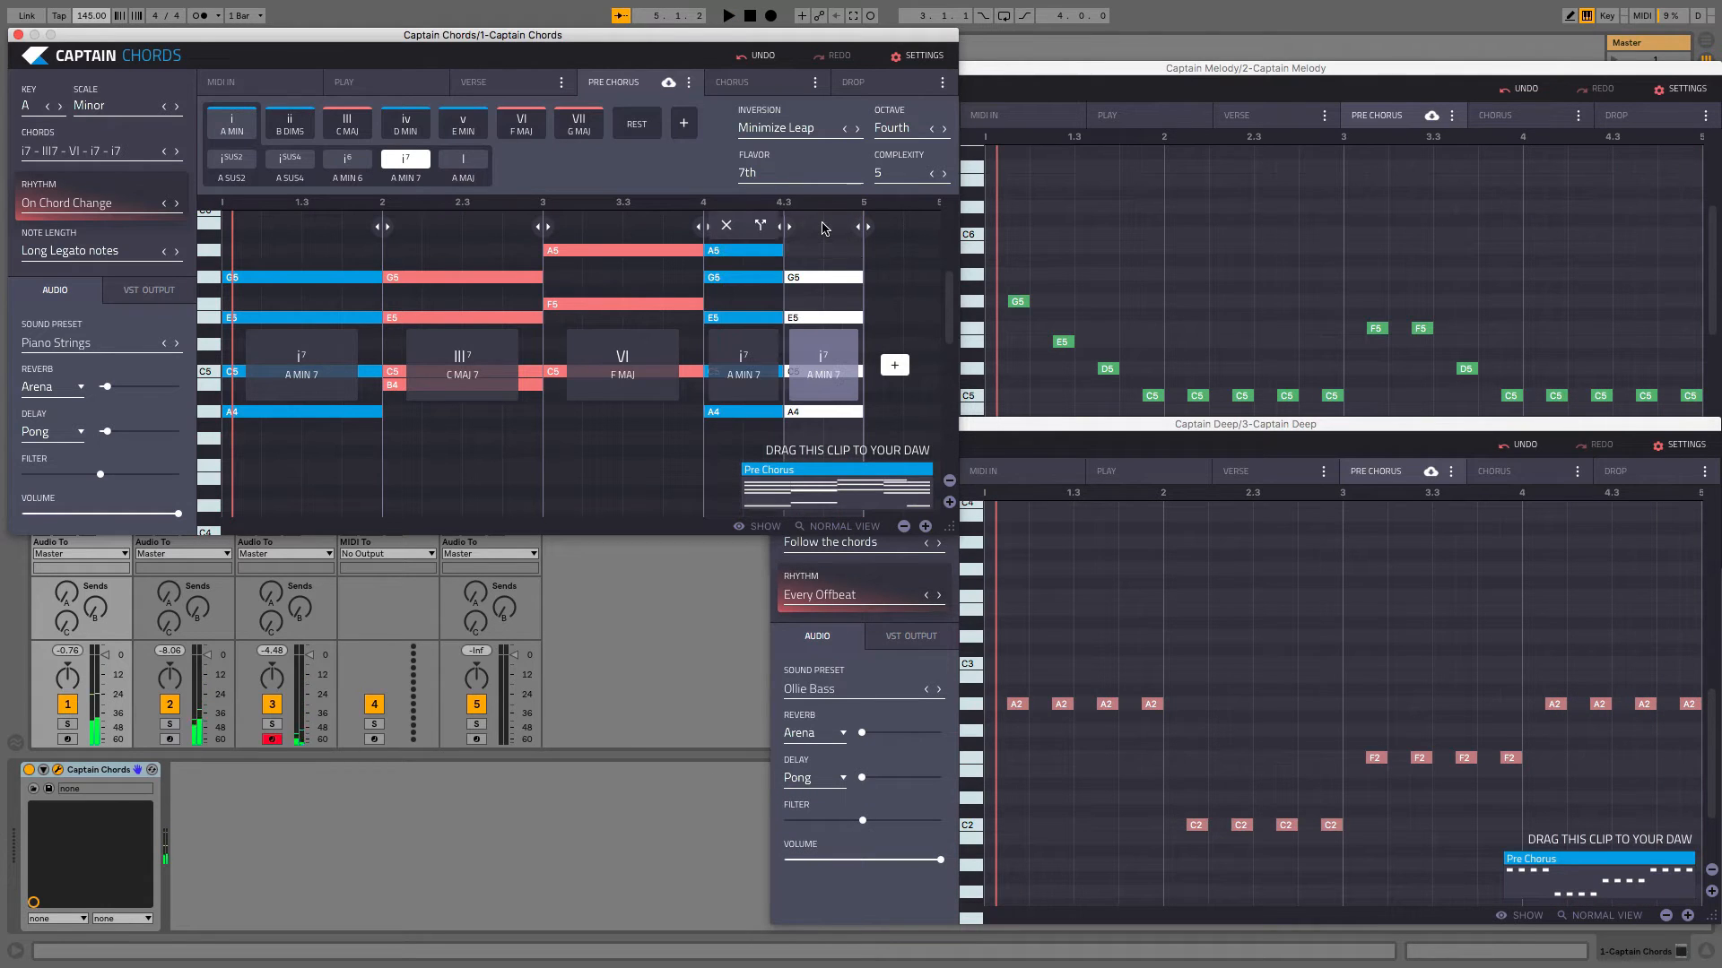
key("space")
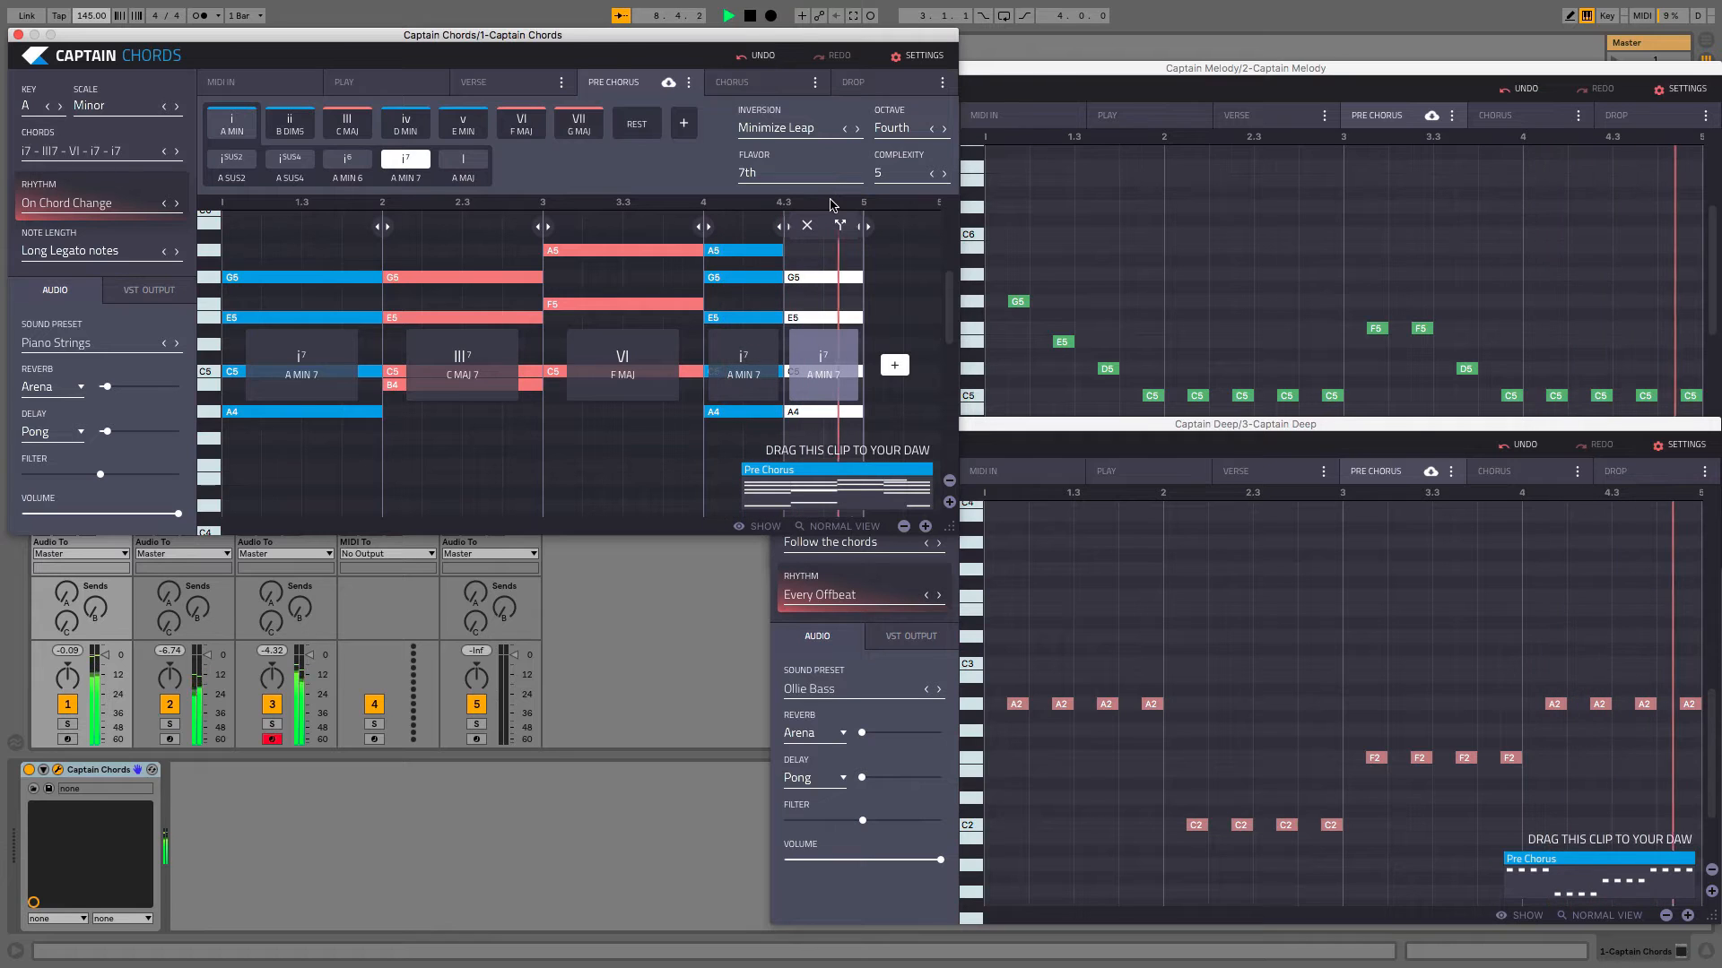
key("space")
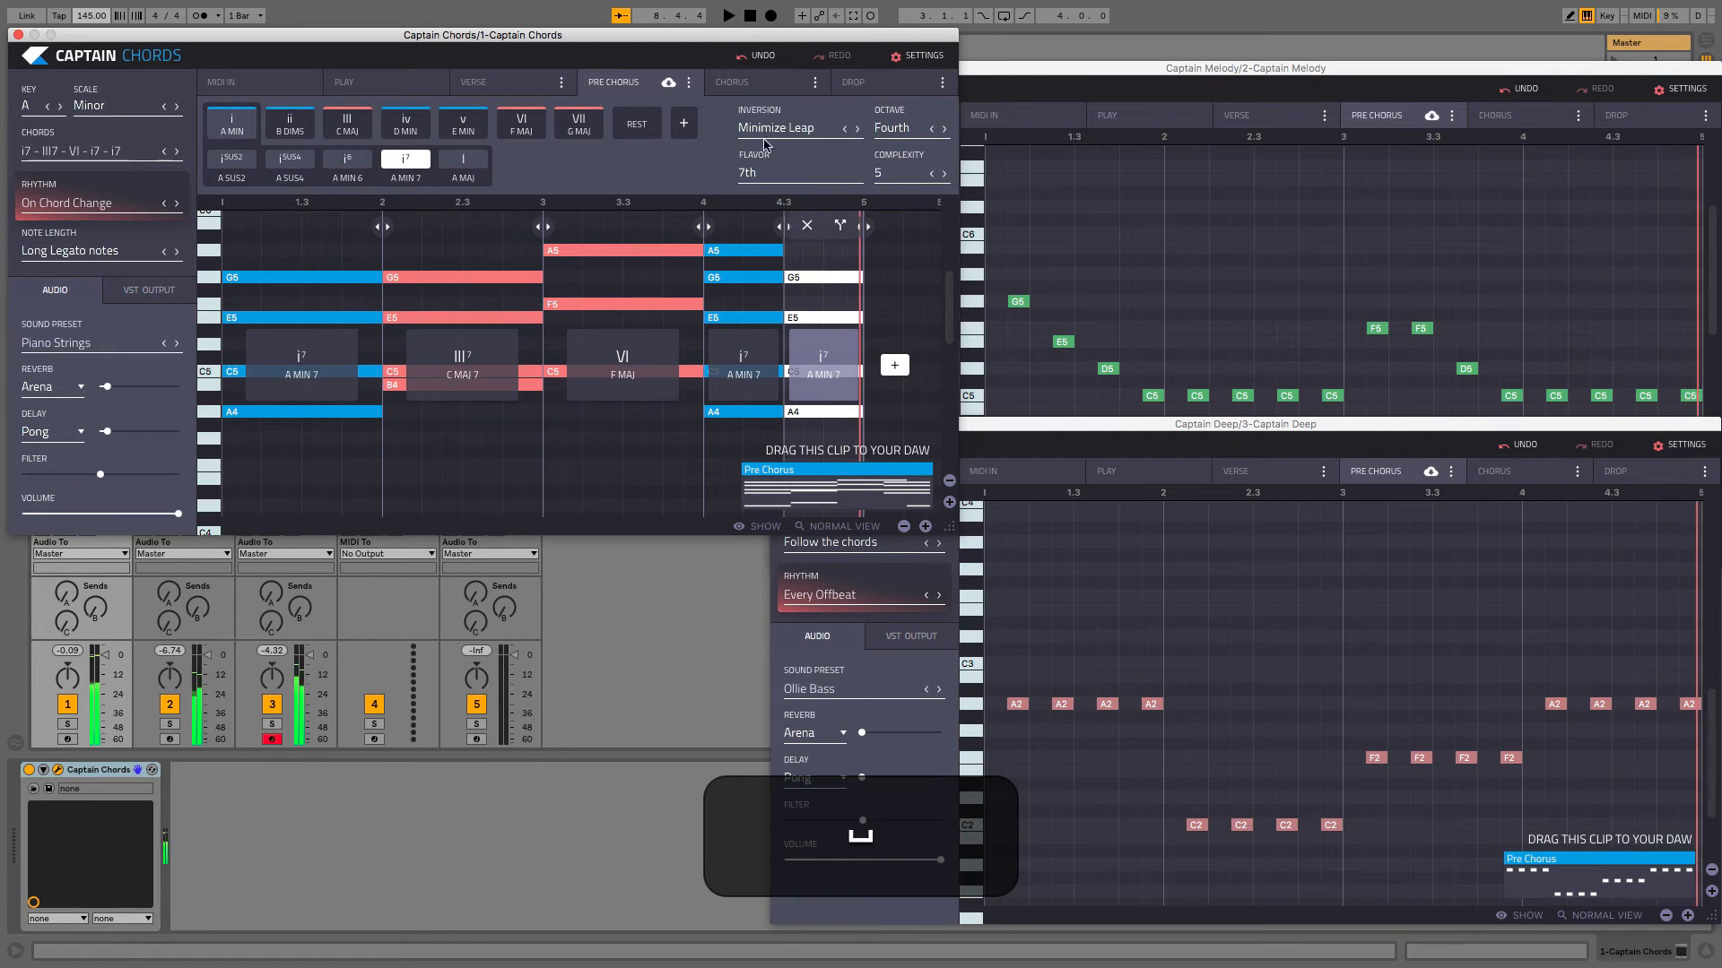
Switch to the Chorus section, make its first chord E min, and add G maj as the second chord.
left_click(773, 87)
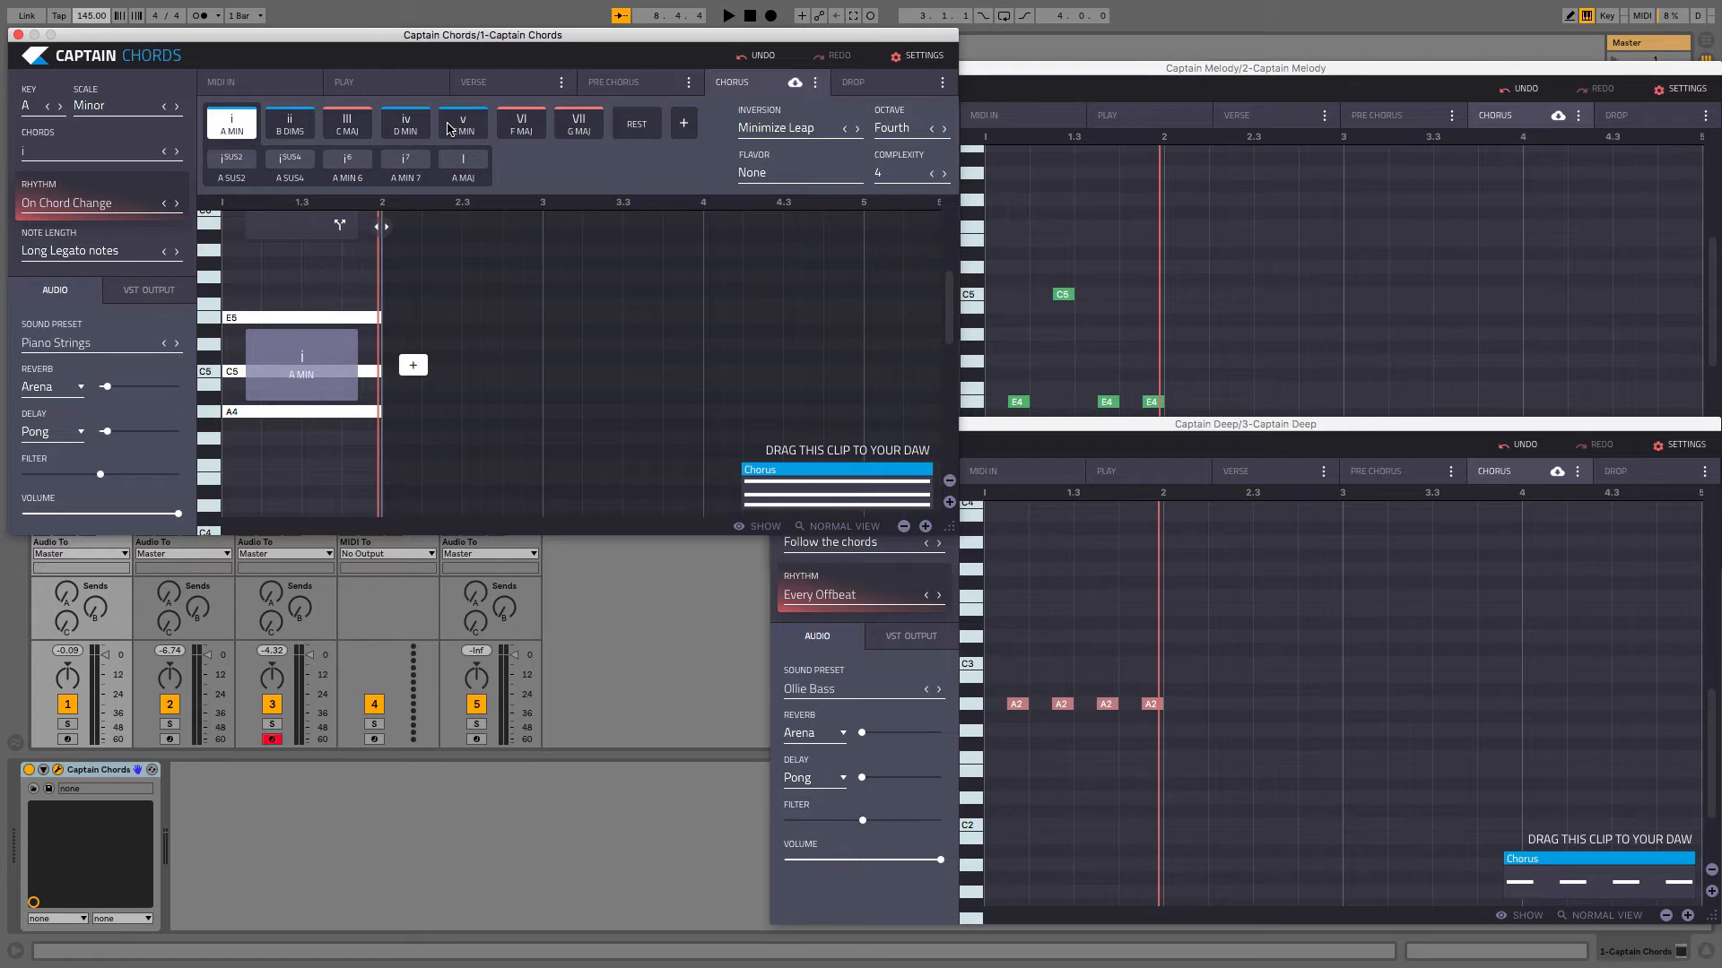
left_click(457, 127)
left_click(412, 364)
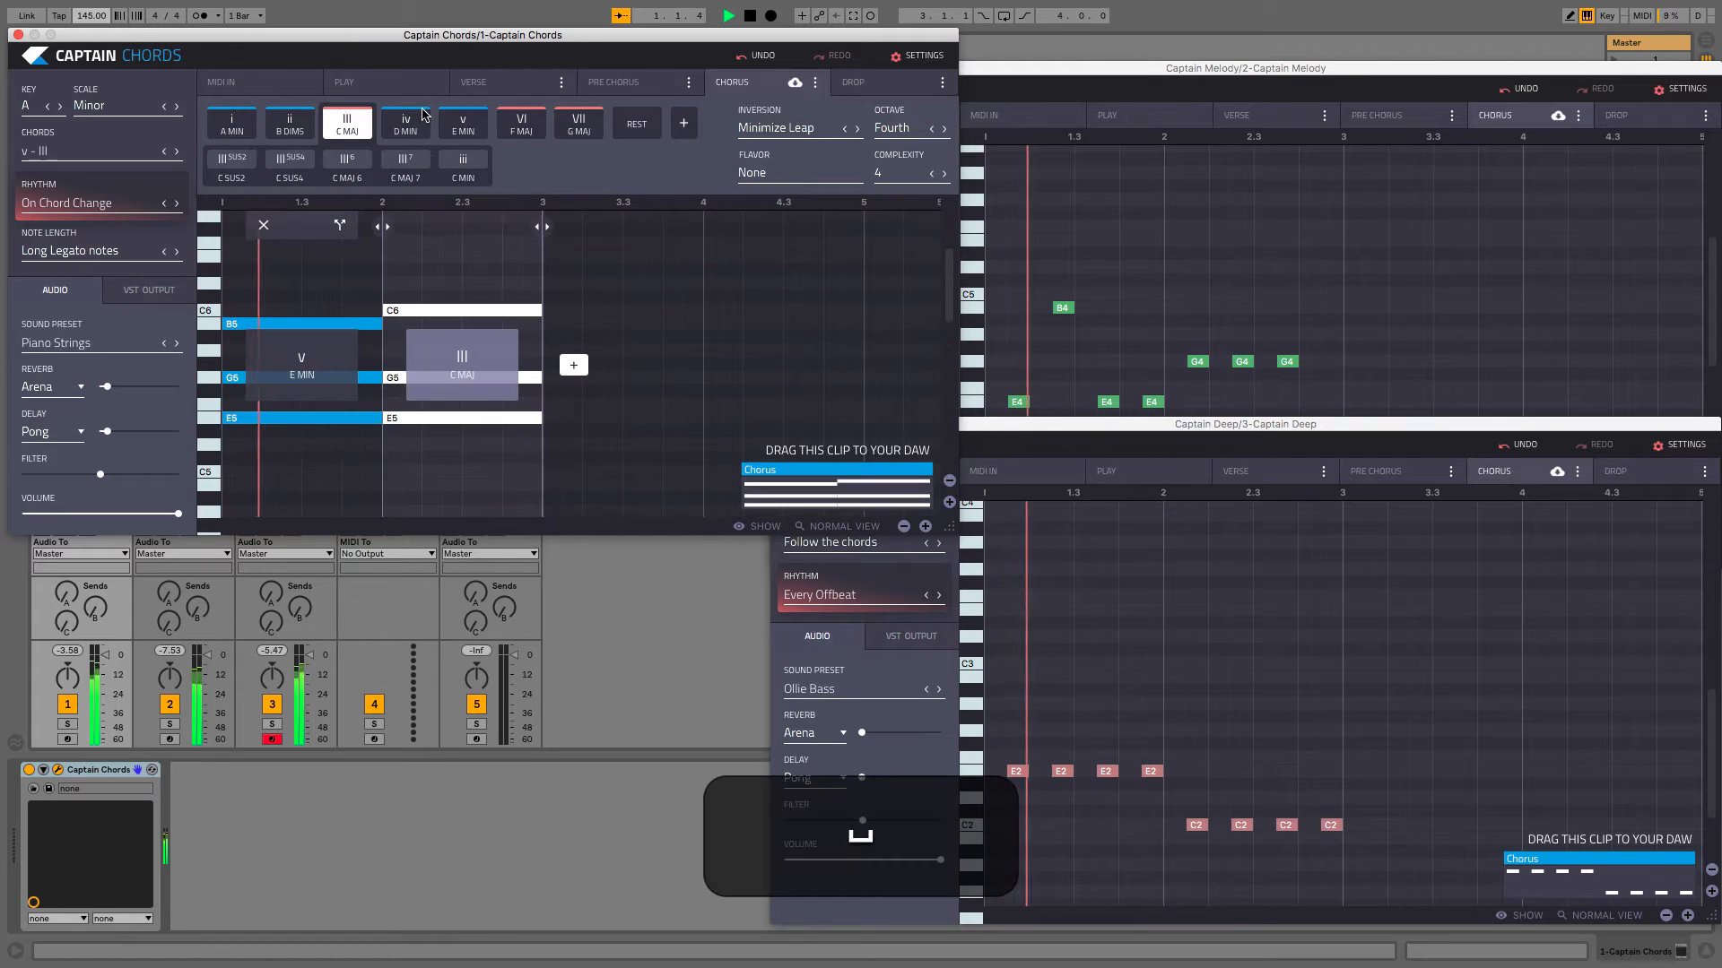
left_click(579, 124)
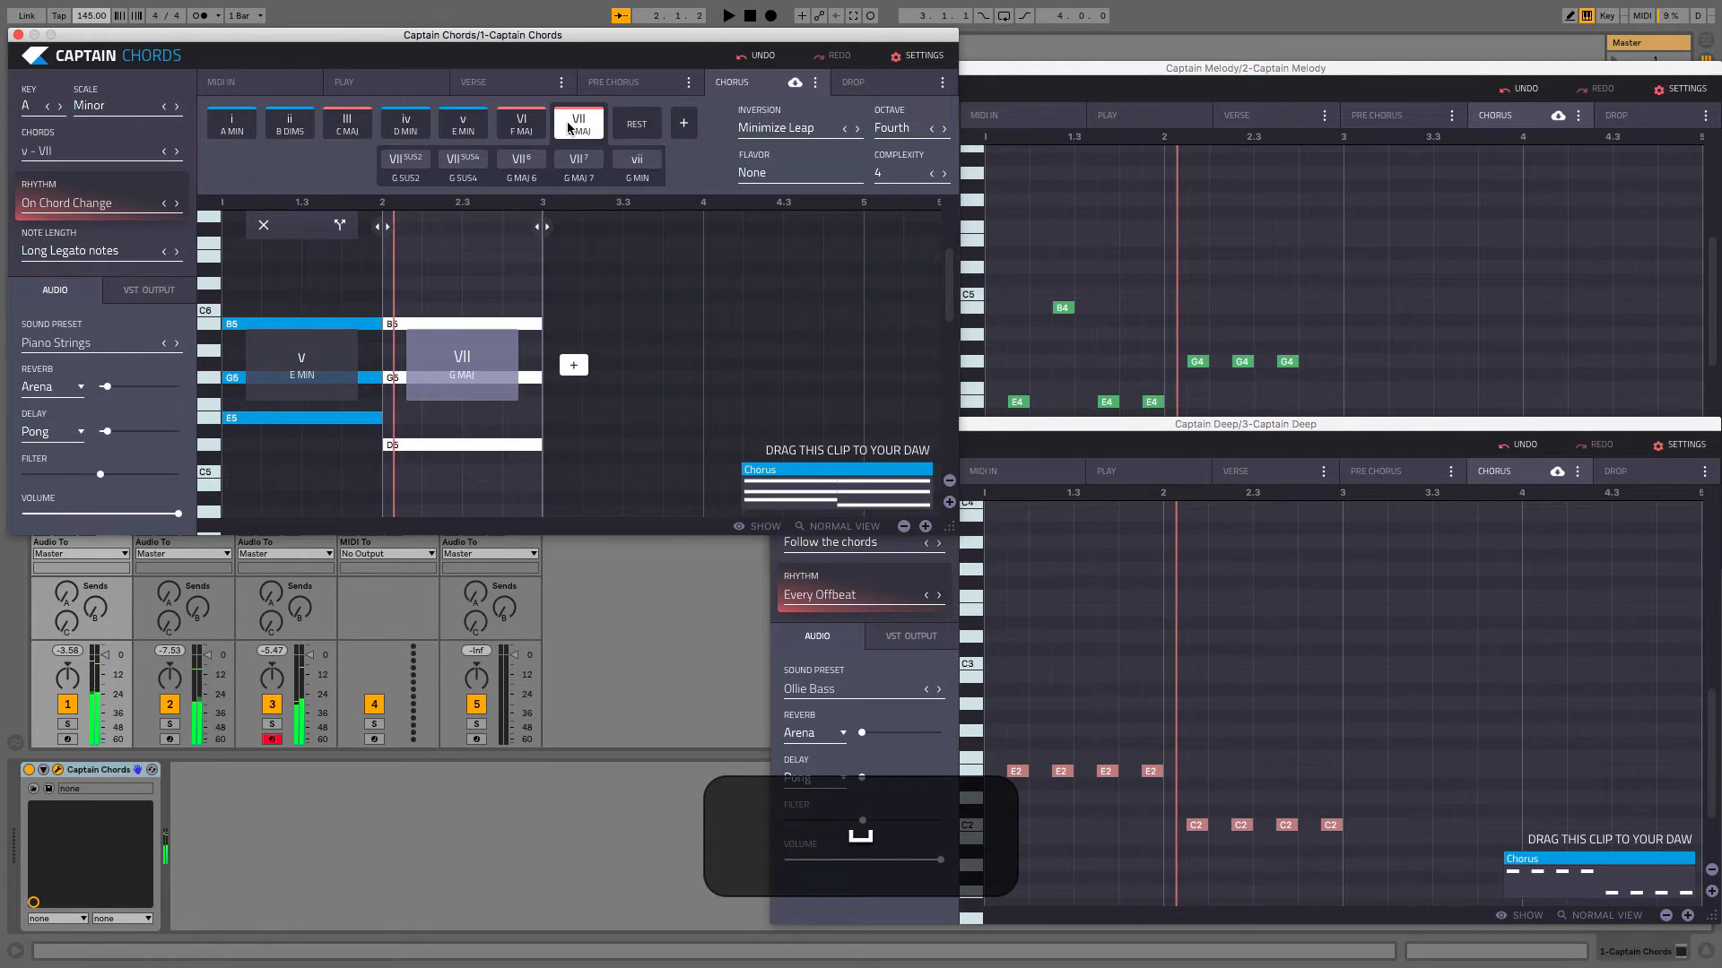
Play back the chorus's E min to G maj progression and stop it.
key("space")
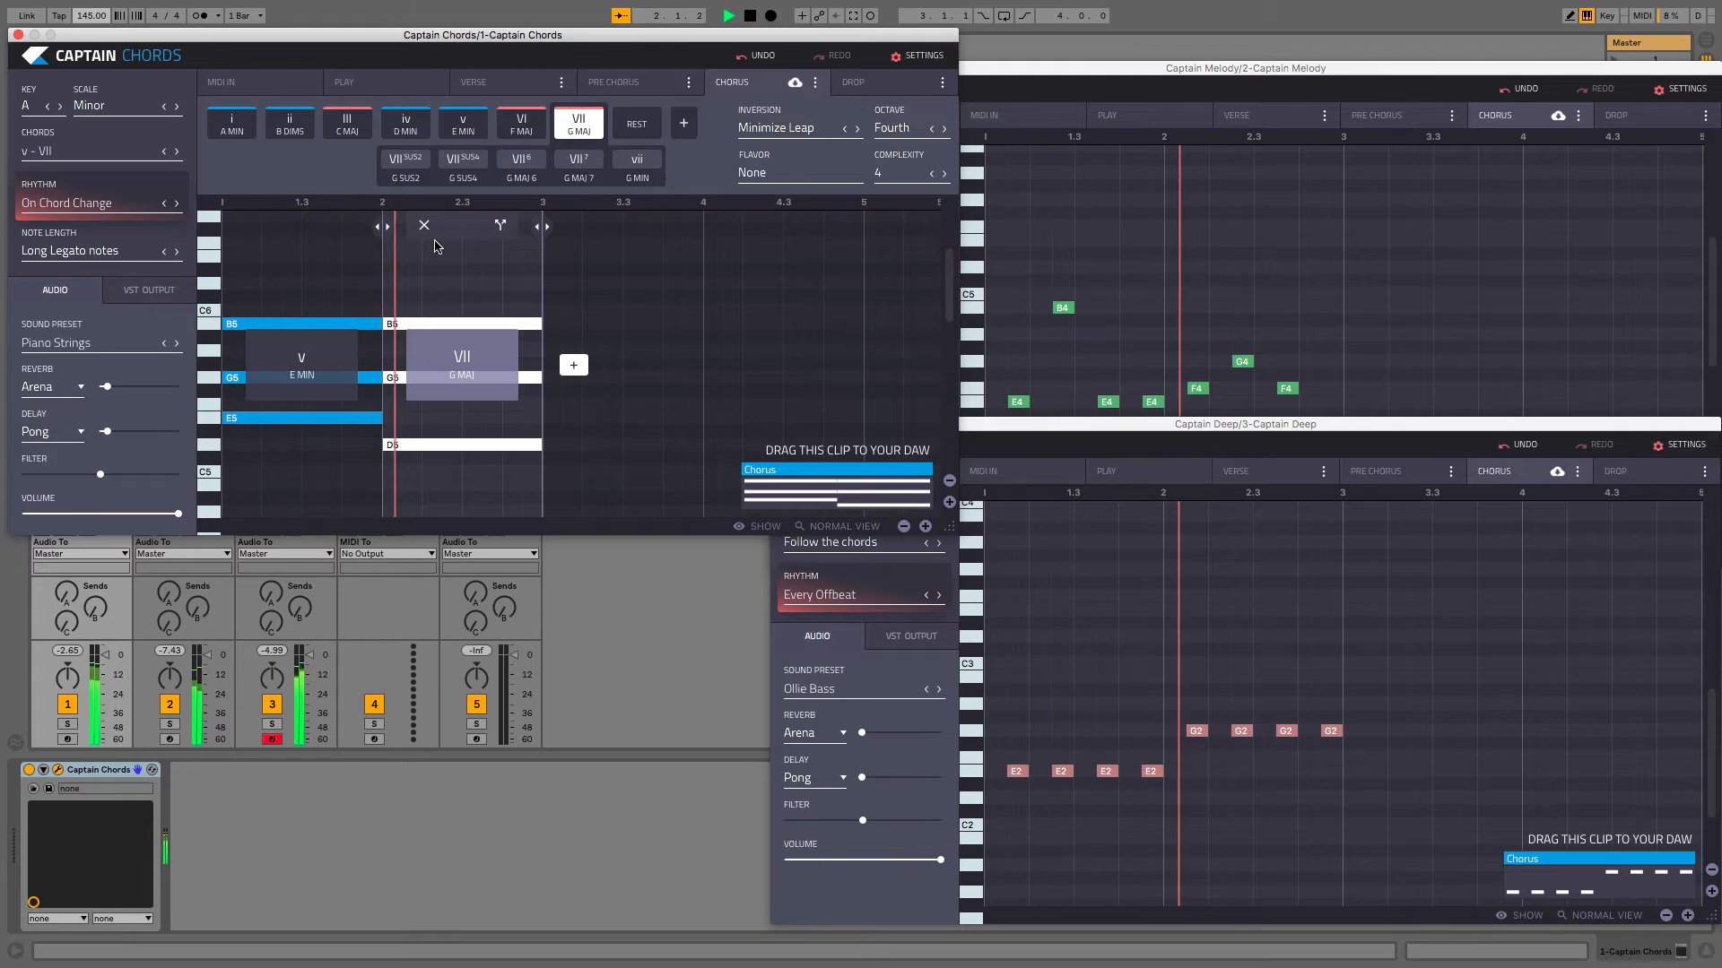
key("space")
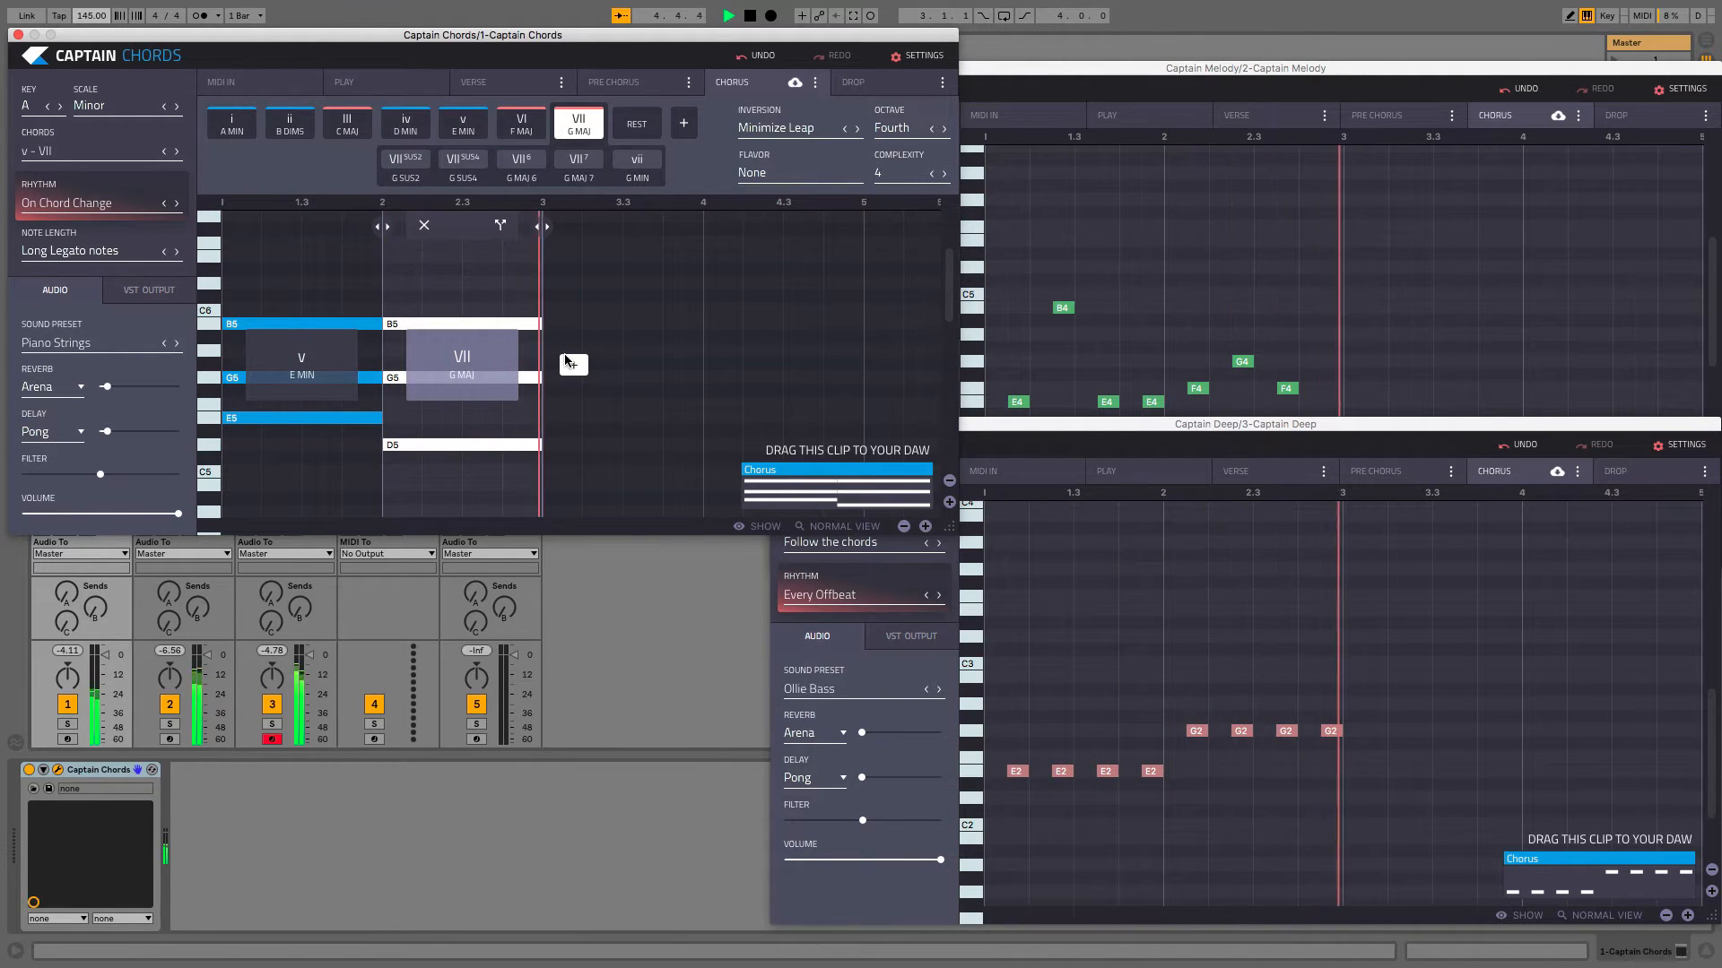
key("space")
Copy the Chorus chord progression and paste it into the Drop section.
left_click(815, 82)
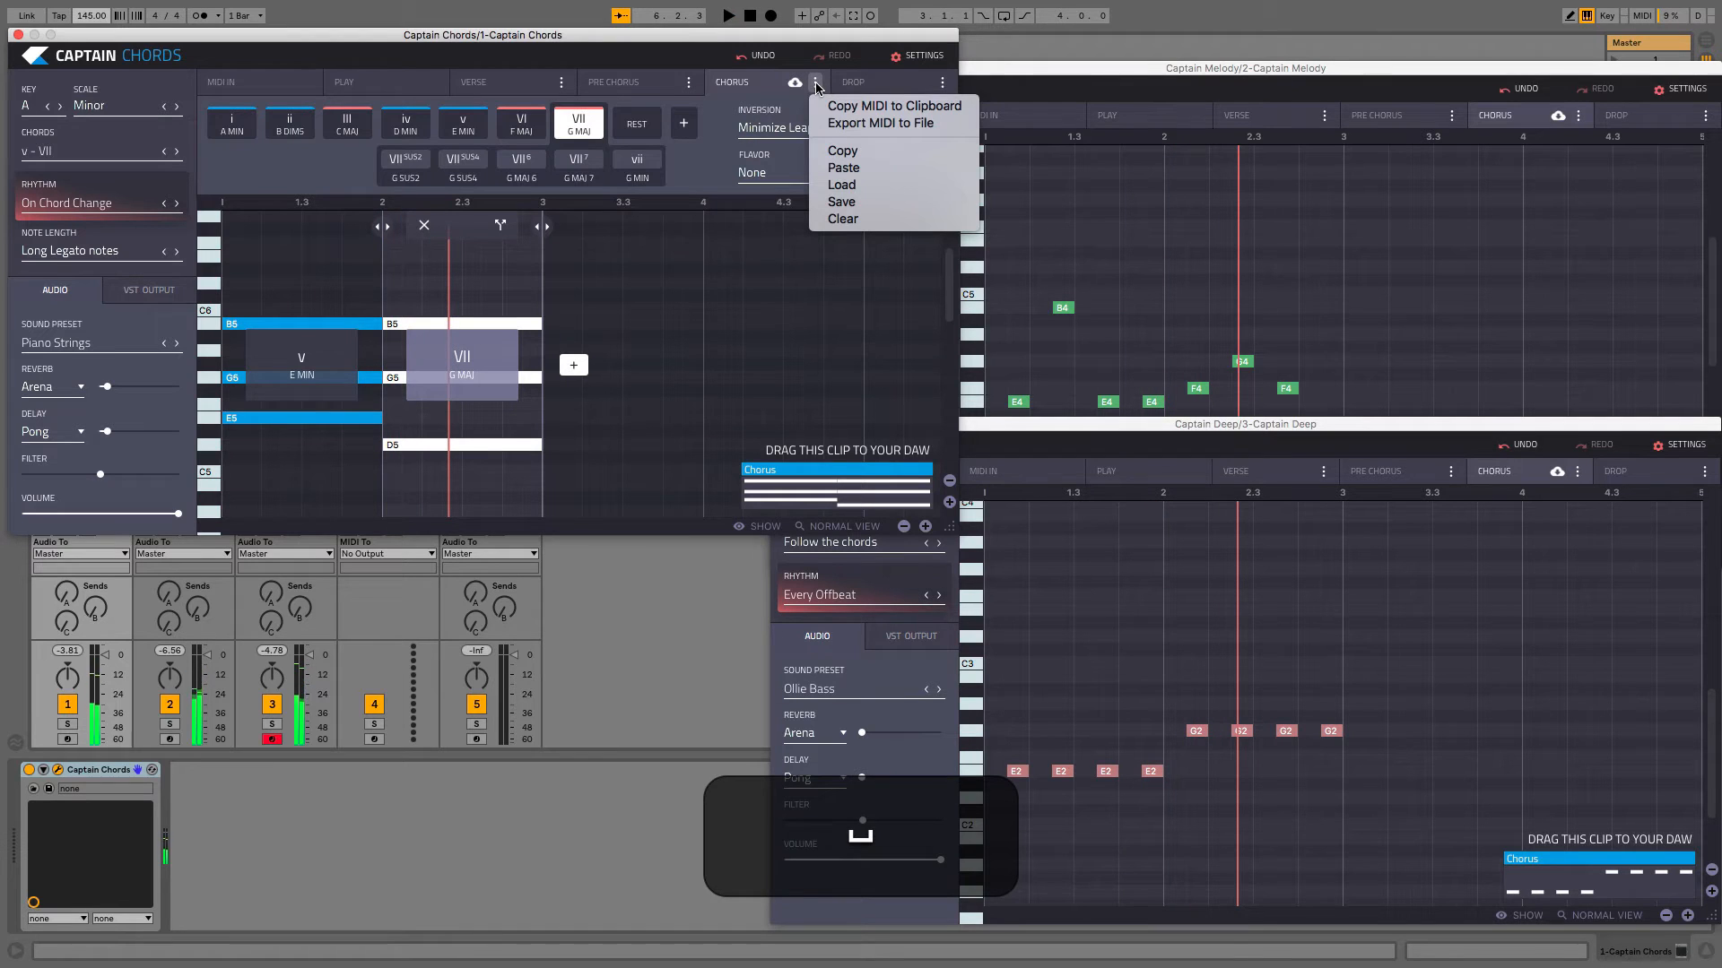
left_click(874, 152)
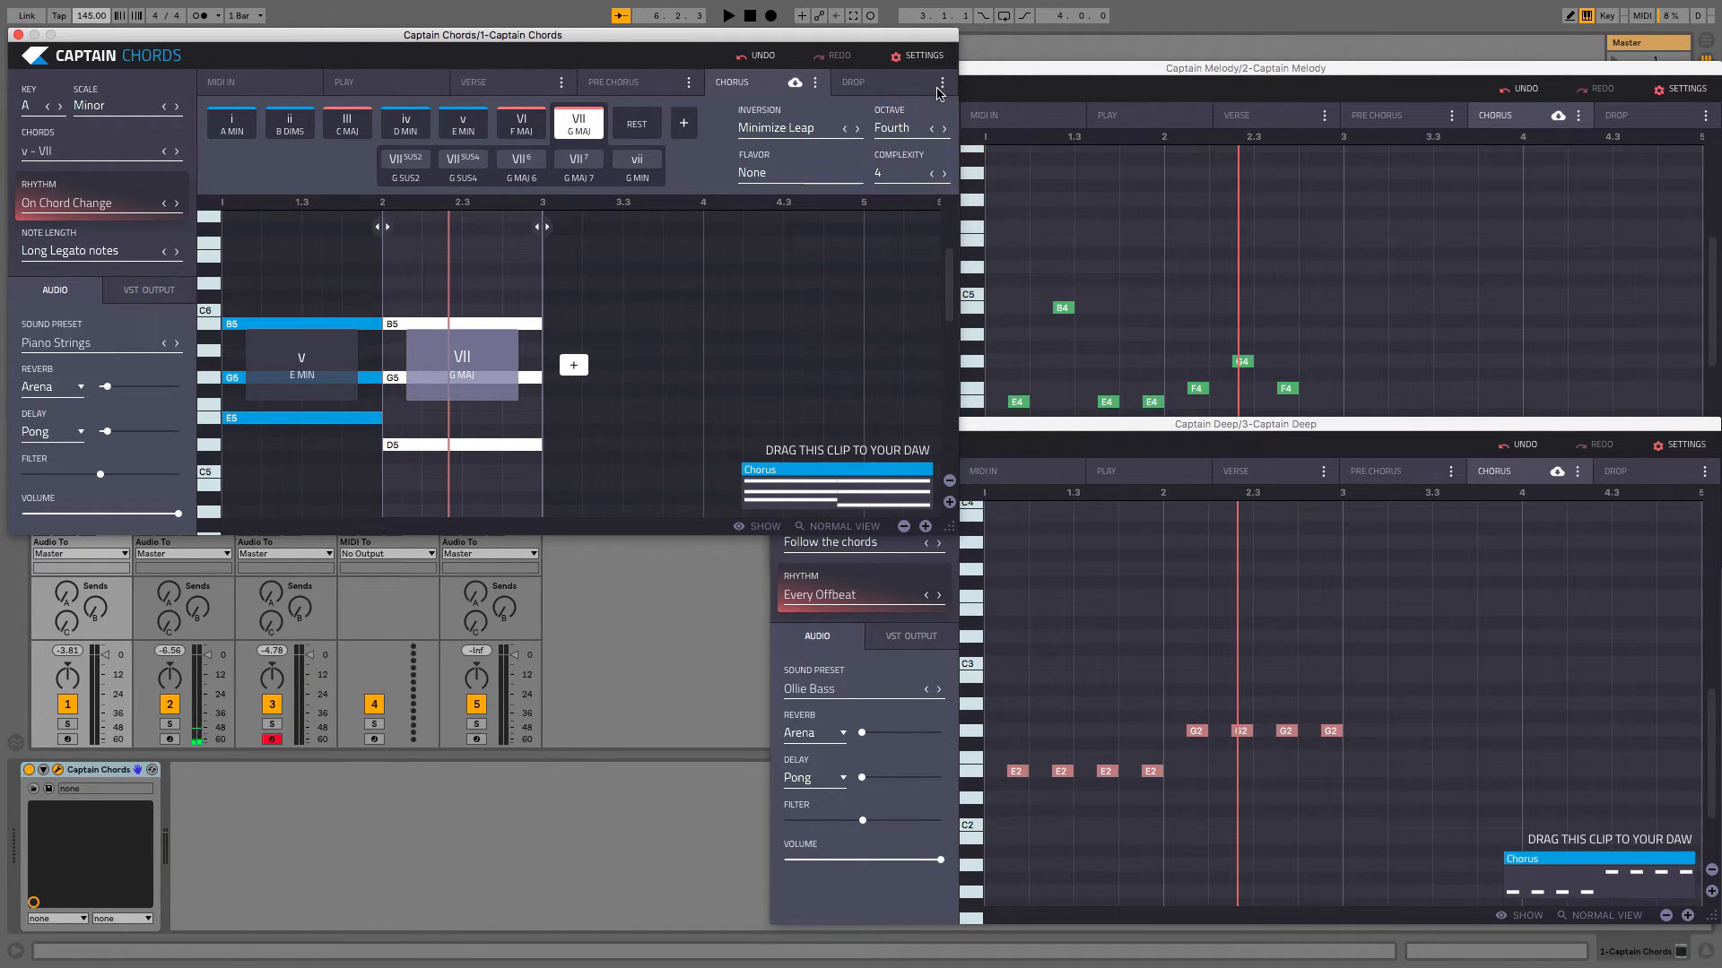
left_click(941, 82)
left_click(983, 169)
Add D min as the chorus's third chord and play the progression.
left_click(575, 365)
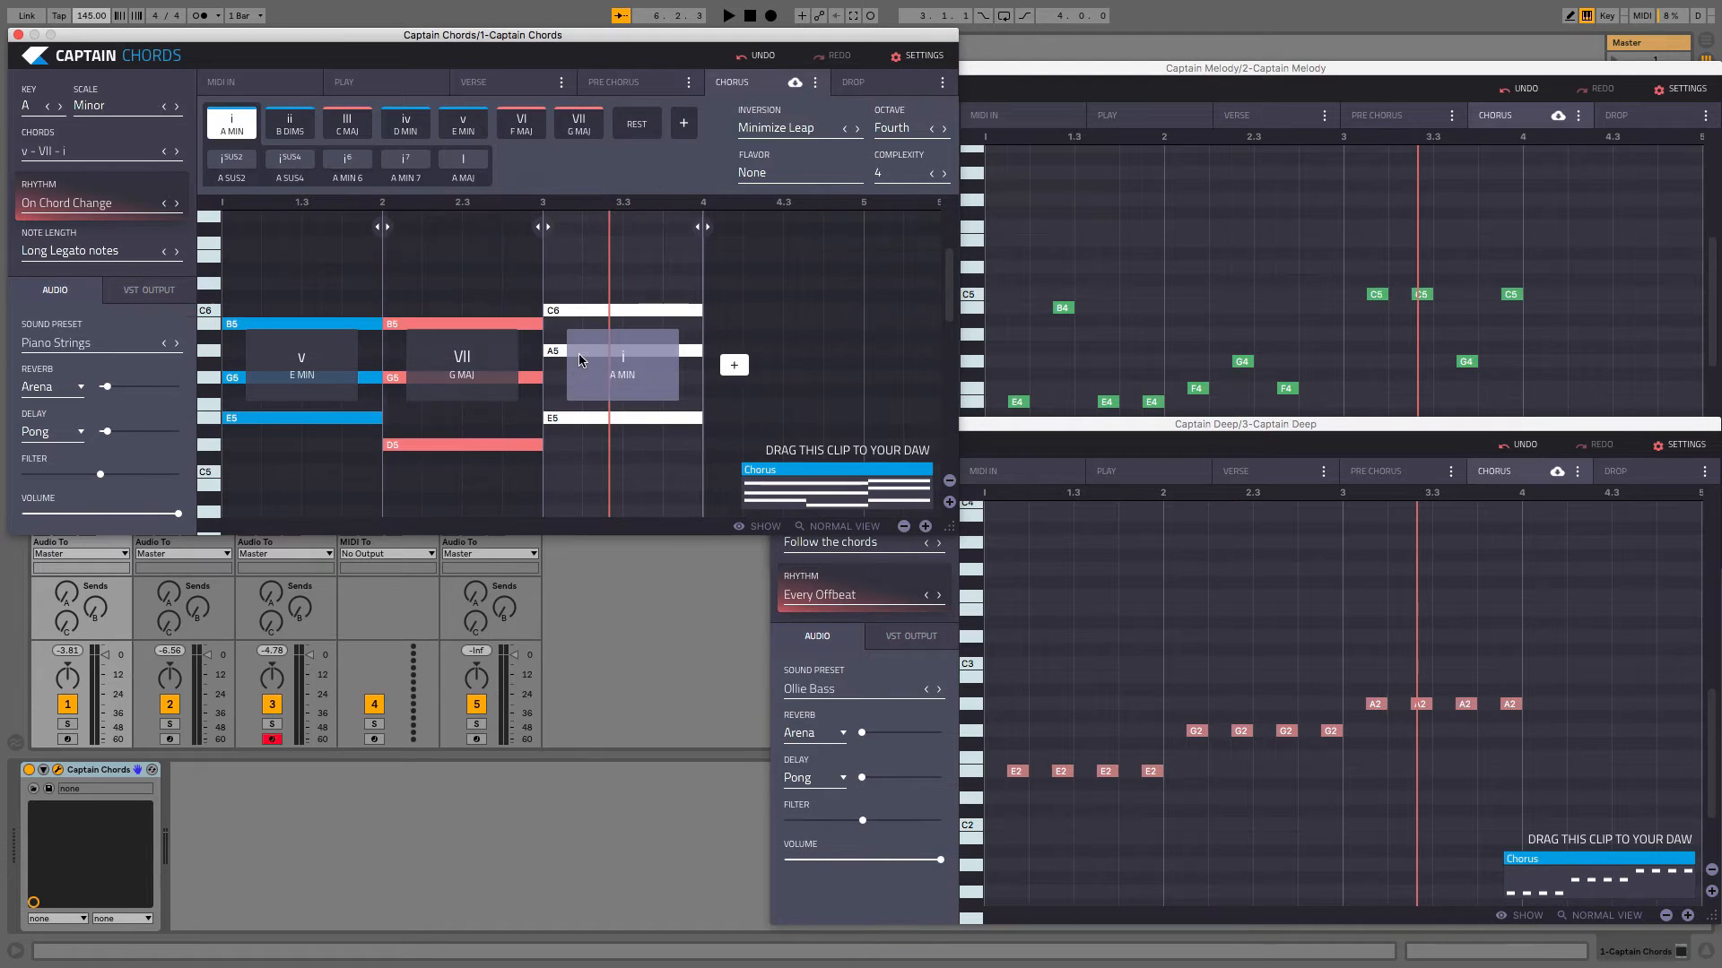
left_click(427, 128)
key("space")
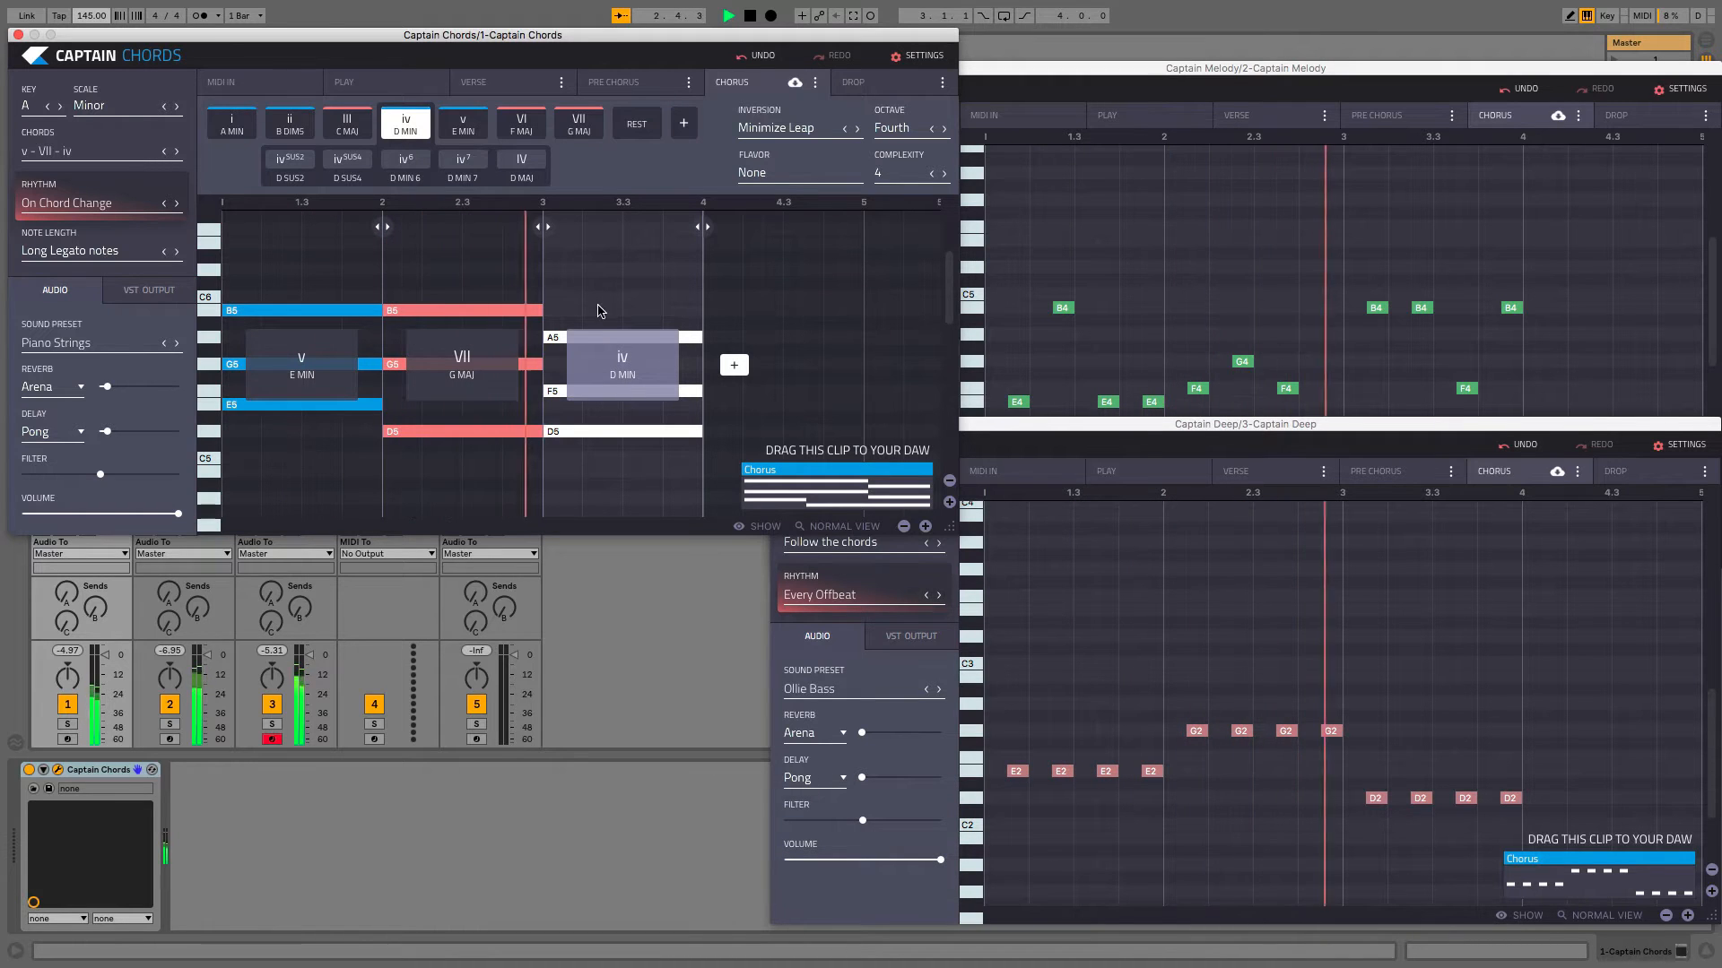
key("space")
Add A min 7 as the chorus's fourth chord, set its complexity to 4, and play the progression.
left_click(738, 371)
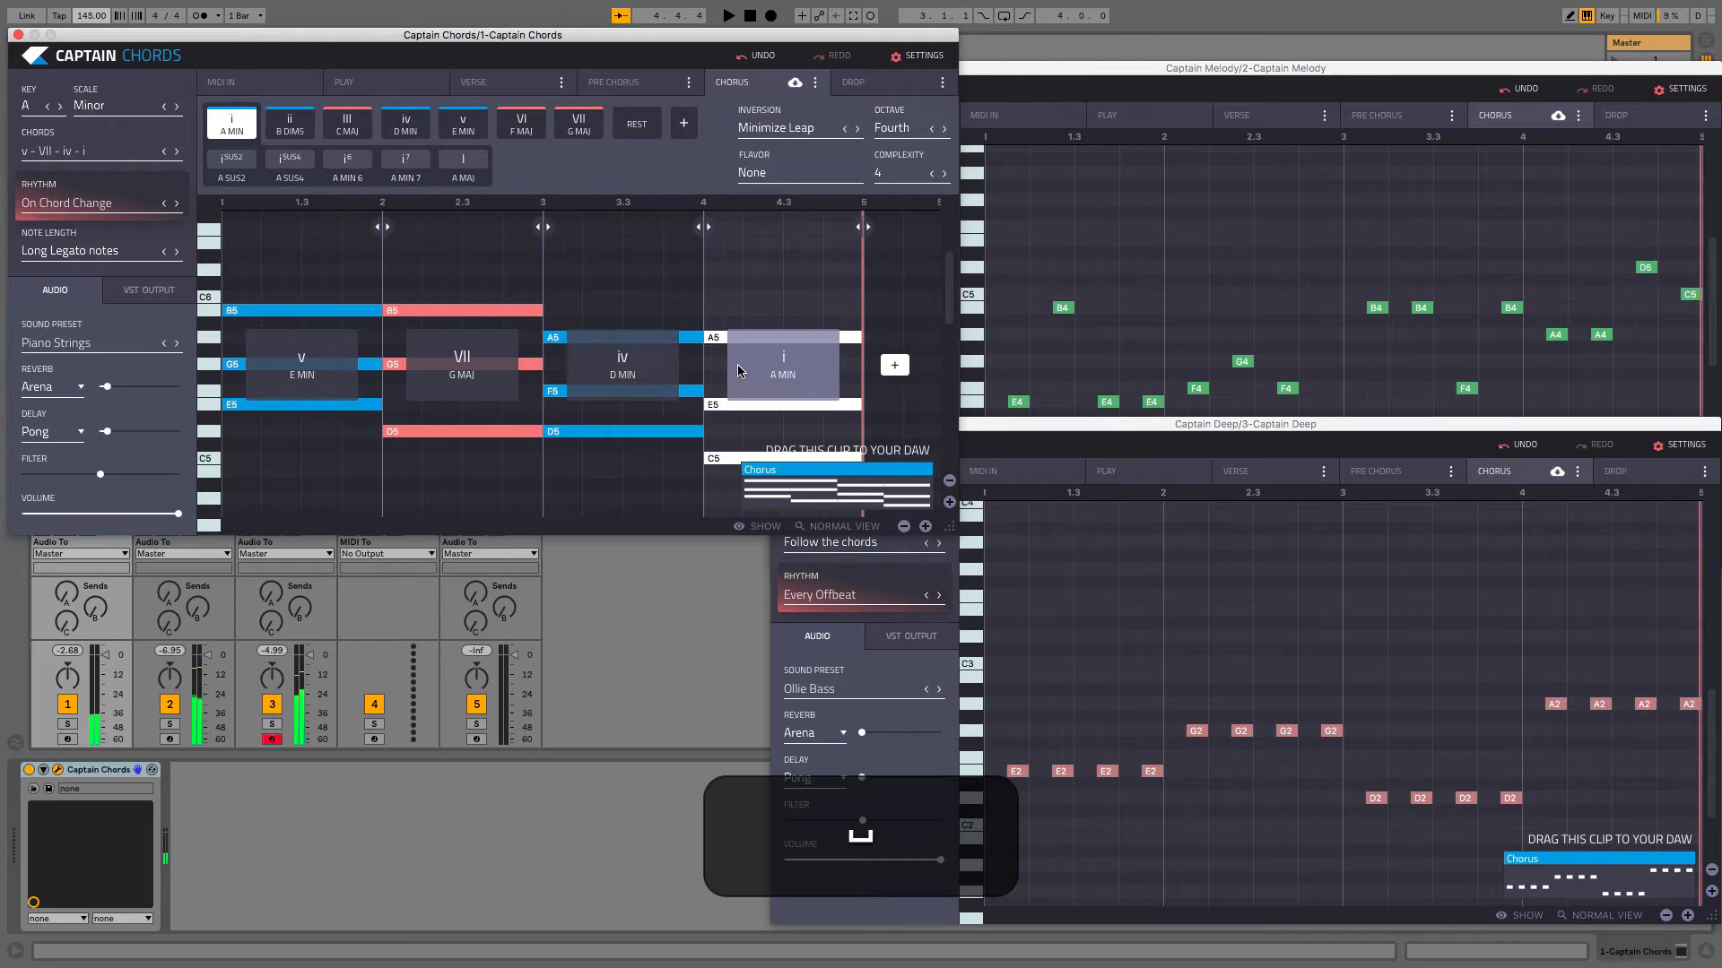
left_click(406, 160)
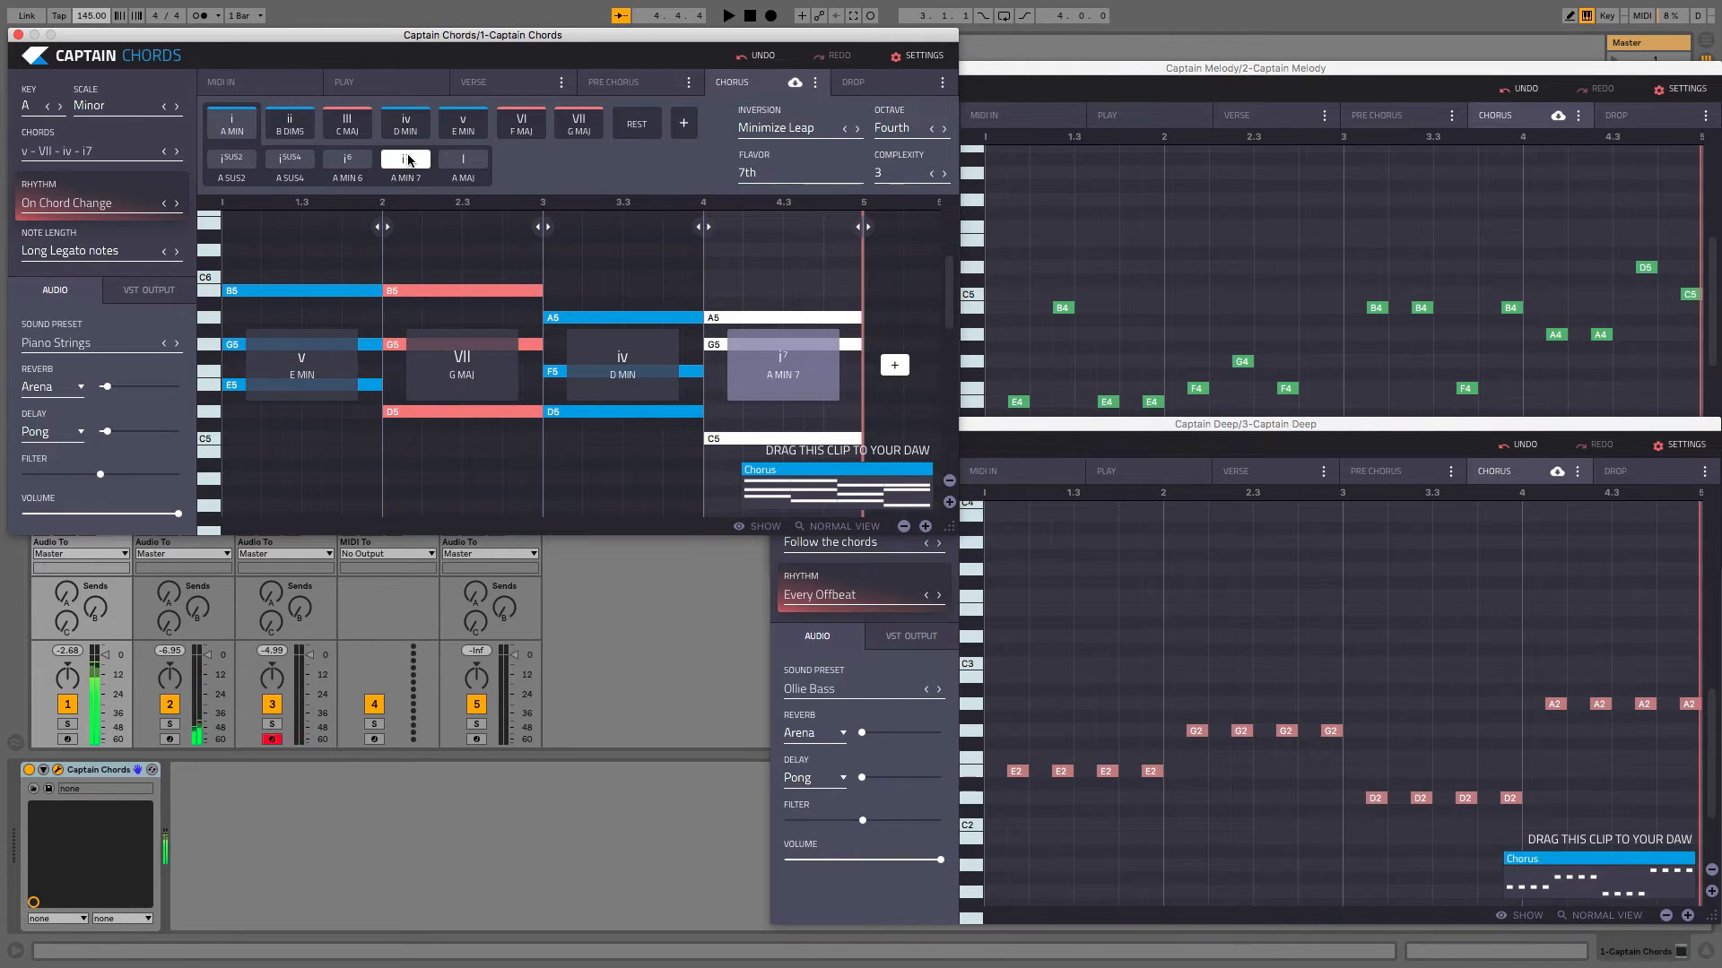
key("space")
left_click(943, 174)
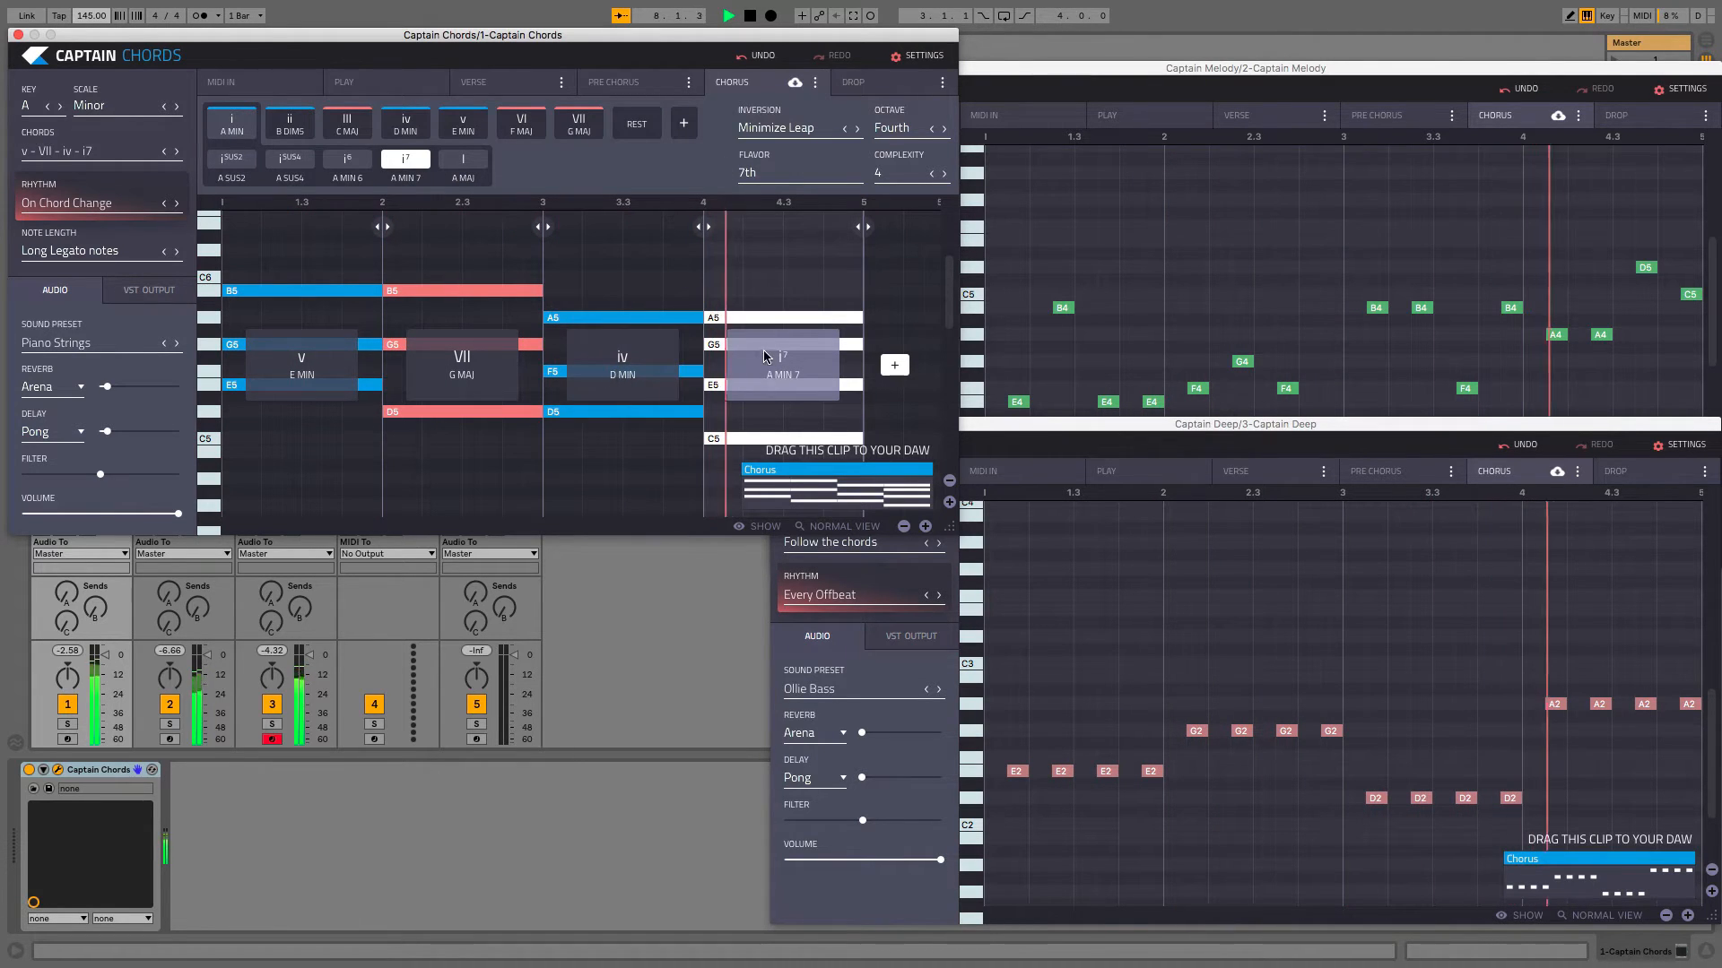
key("space")
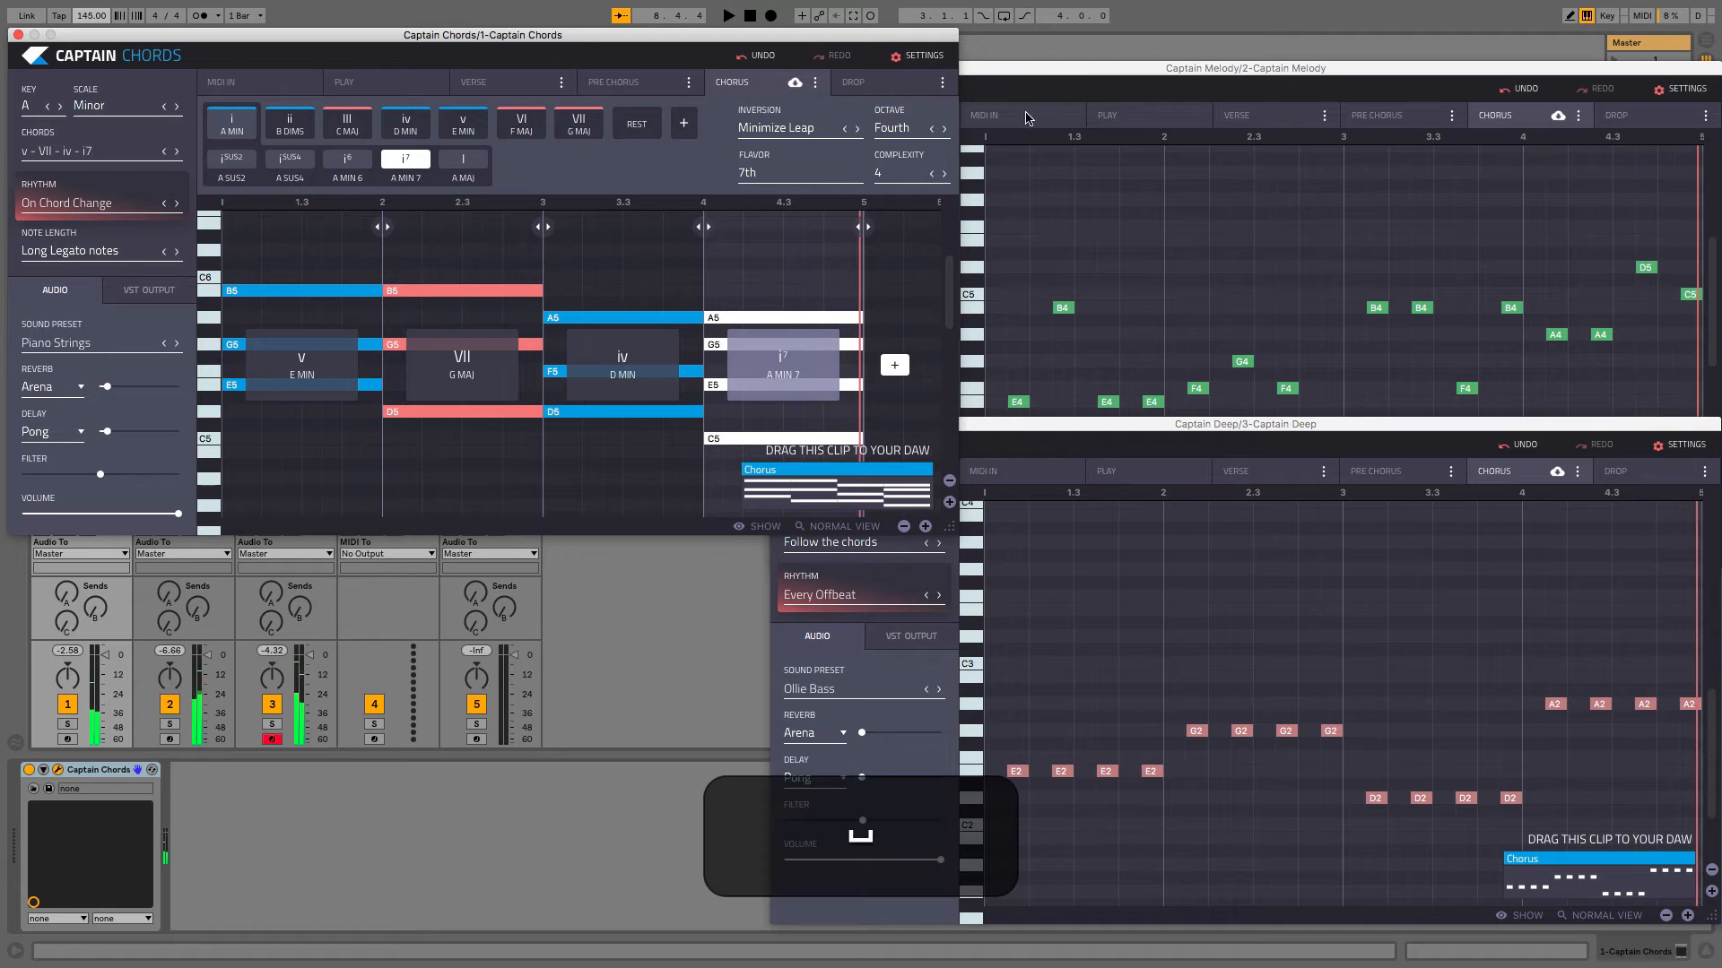
Try the Los Angeles rhythm for the chorus bass in Captain Deep and listen to it with the chords.
left_click(1067, 69)
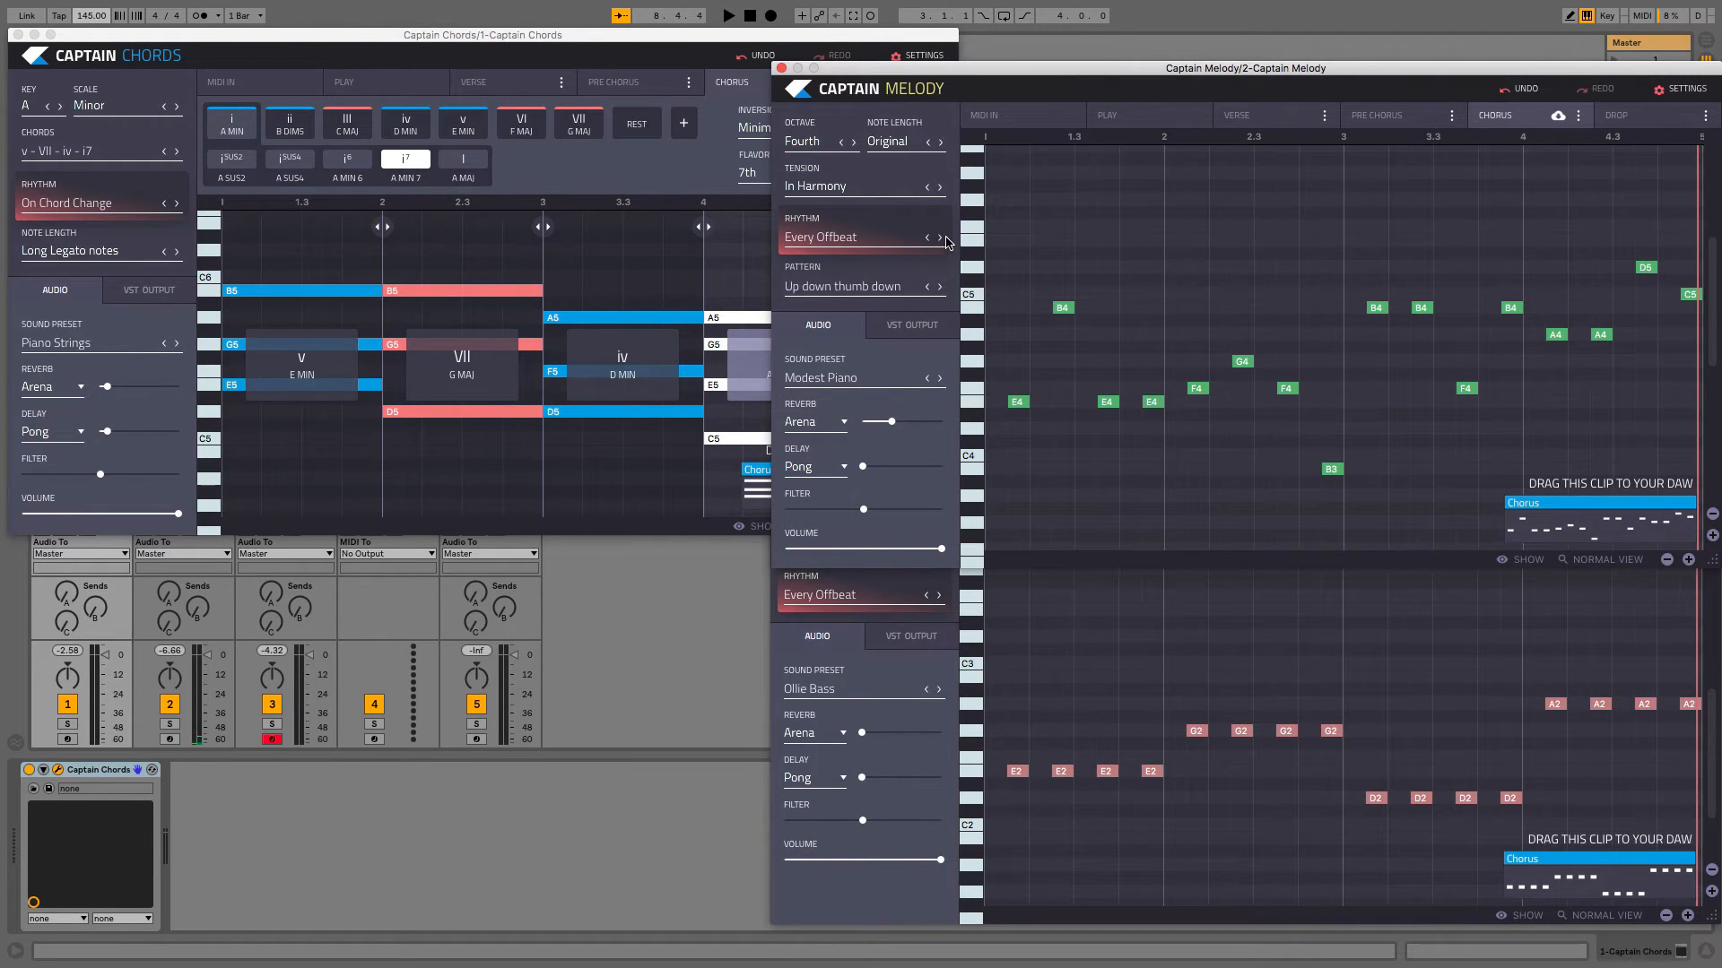
left_click(920, 674)
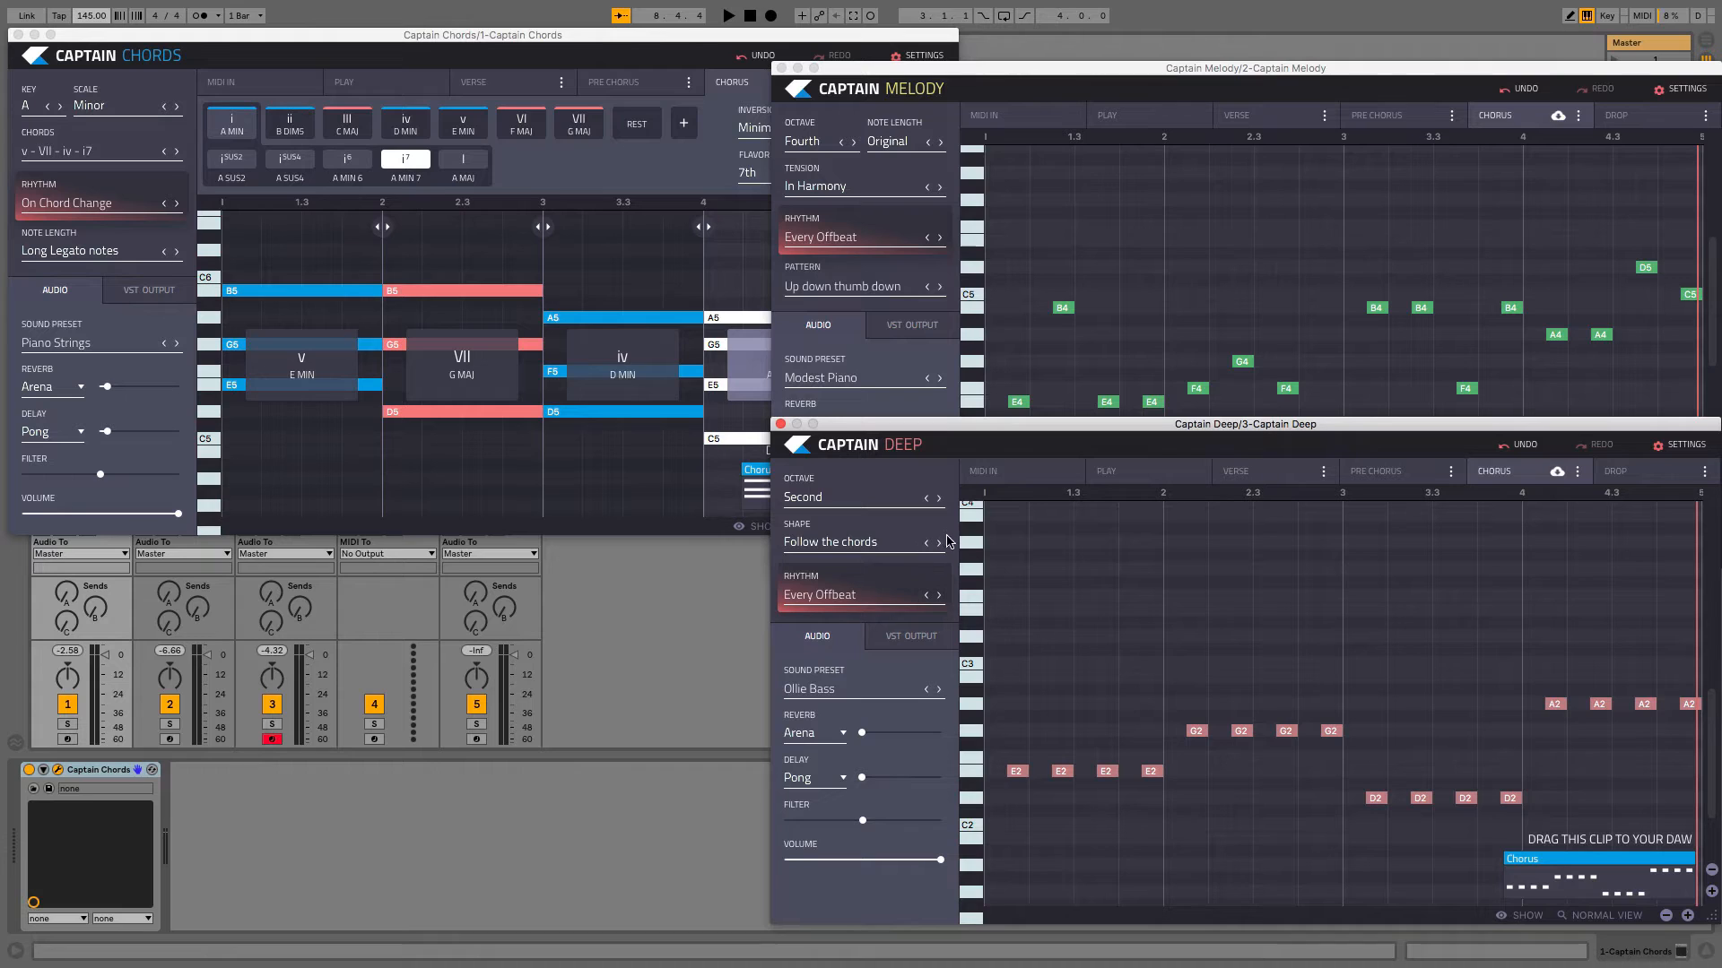
left_click(940, 597)
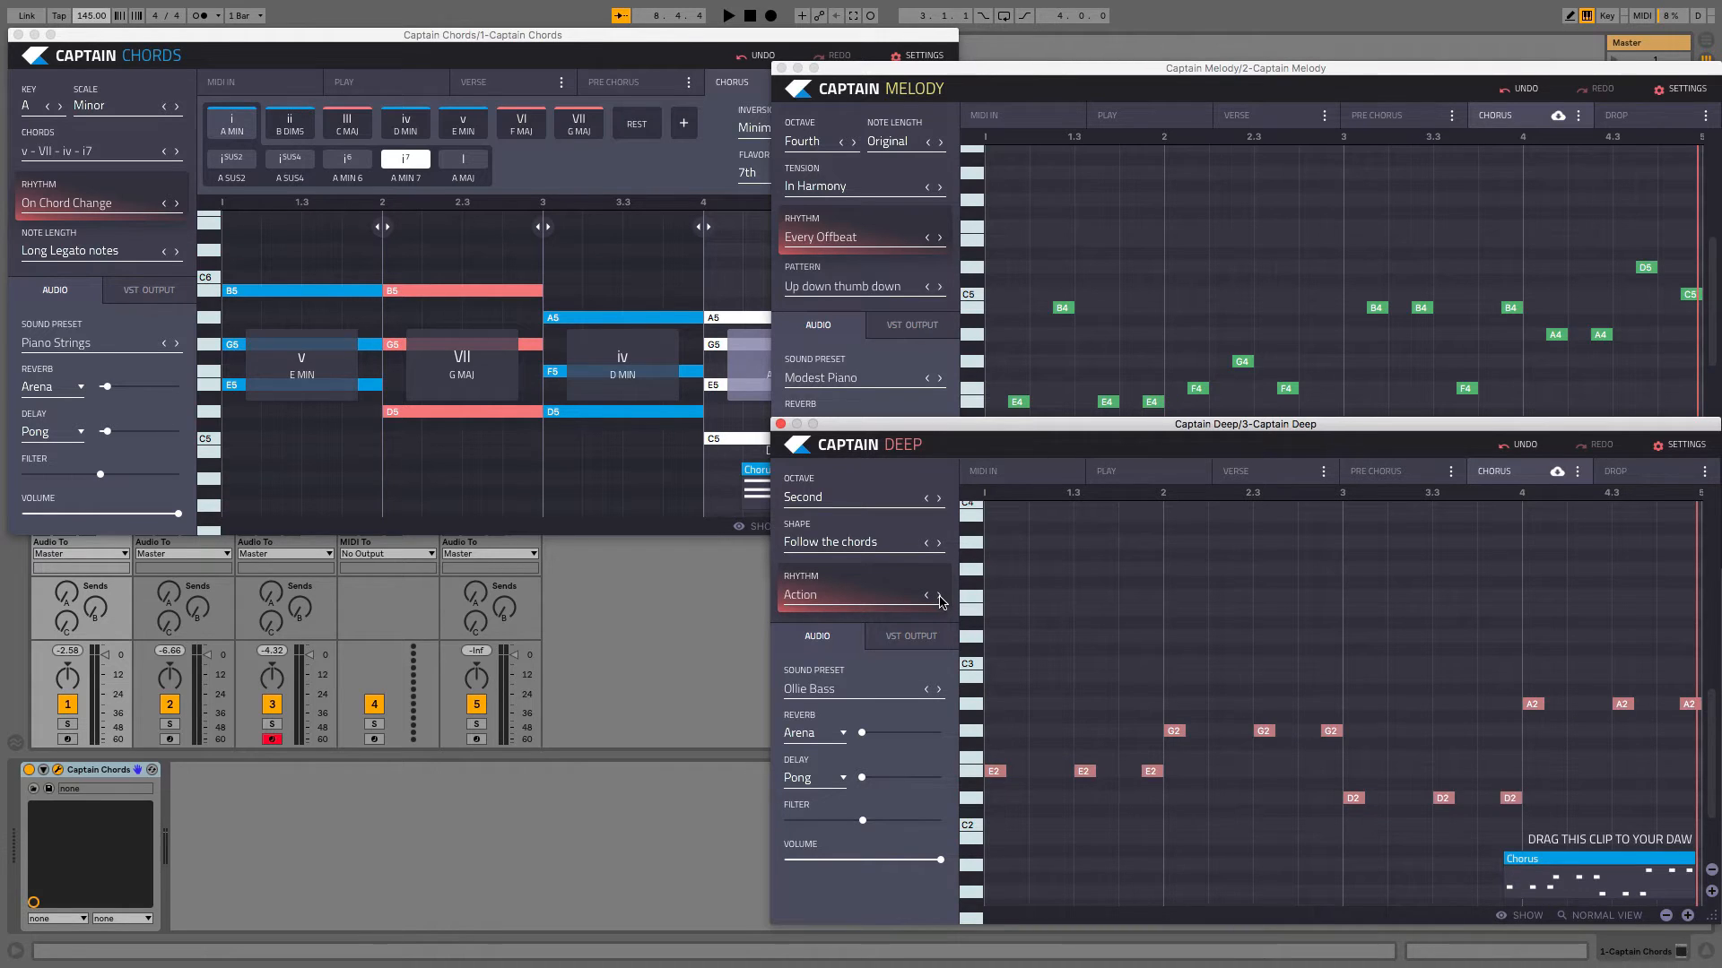
left_click(800, 605)
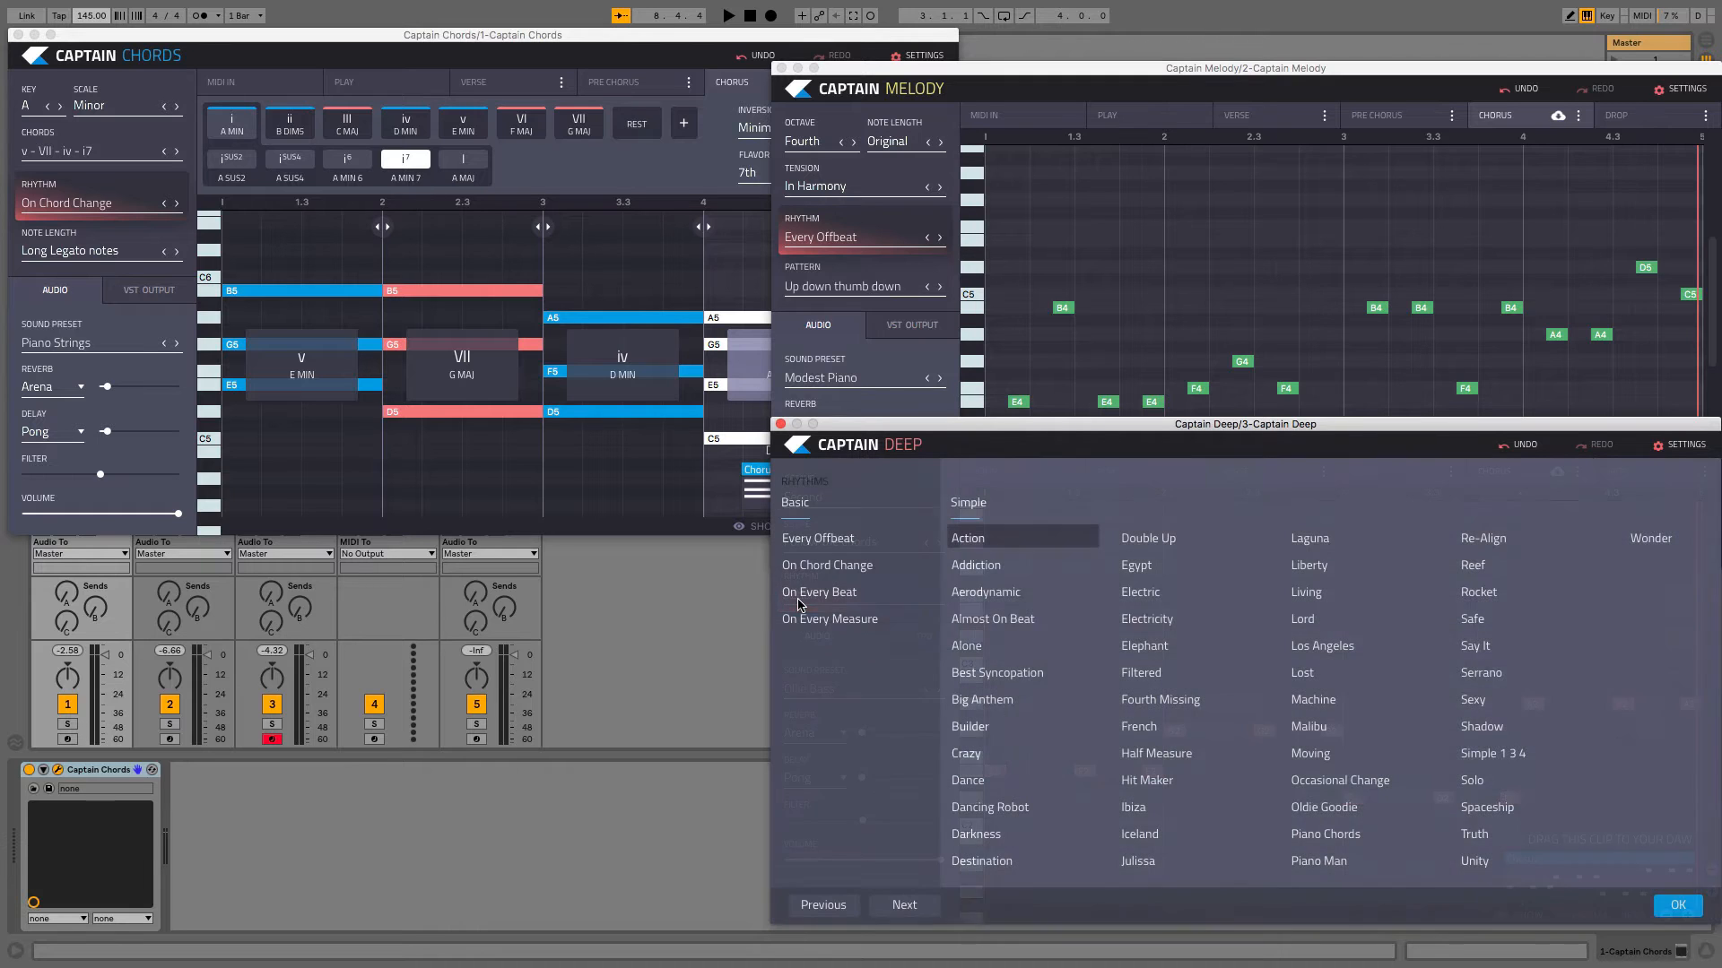
left_click(1329, 659)
left_click(1673, 905)
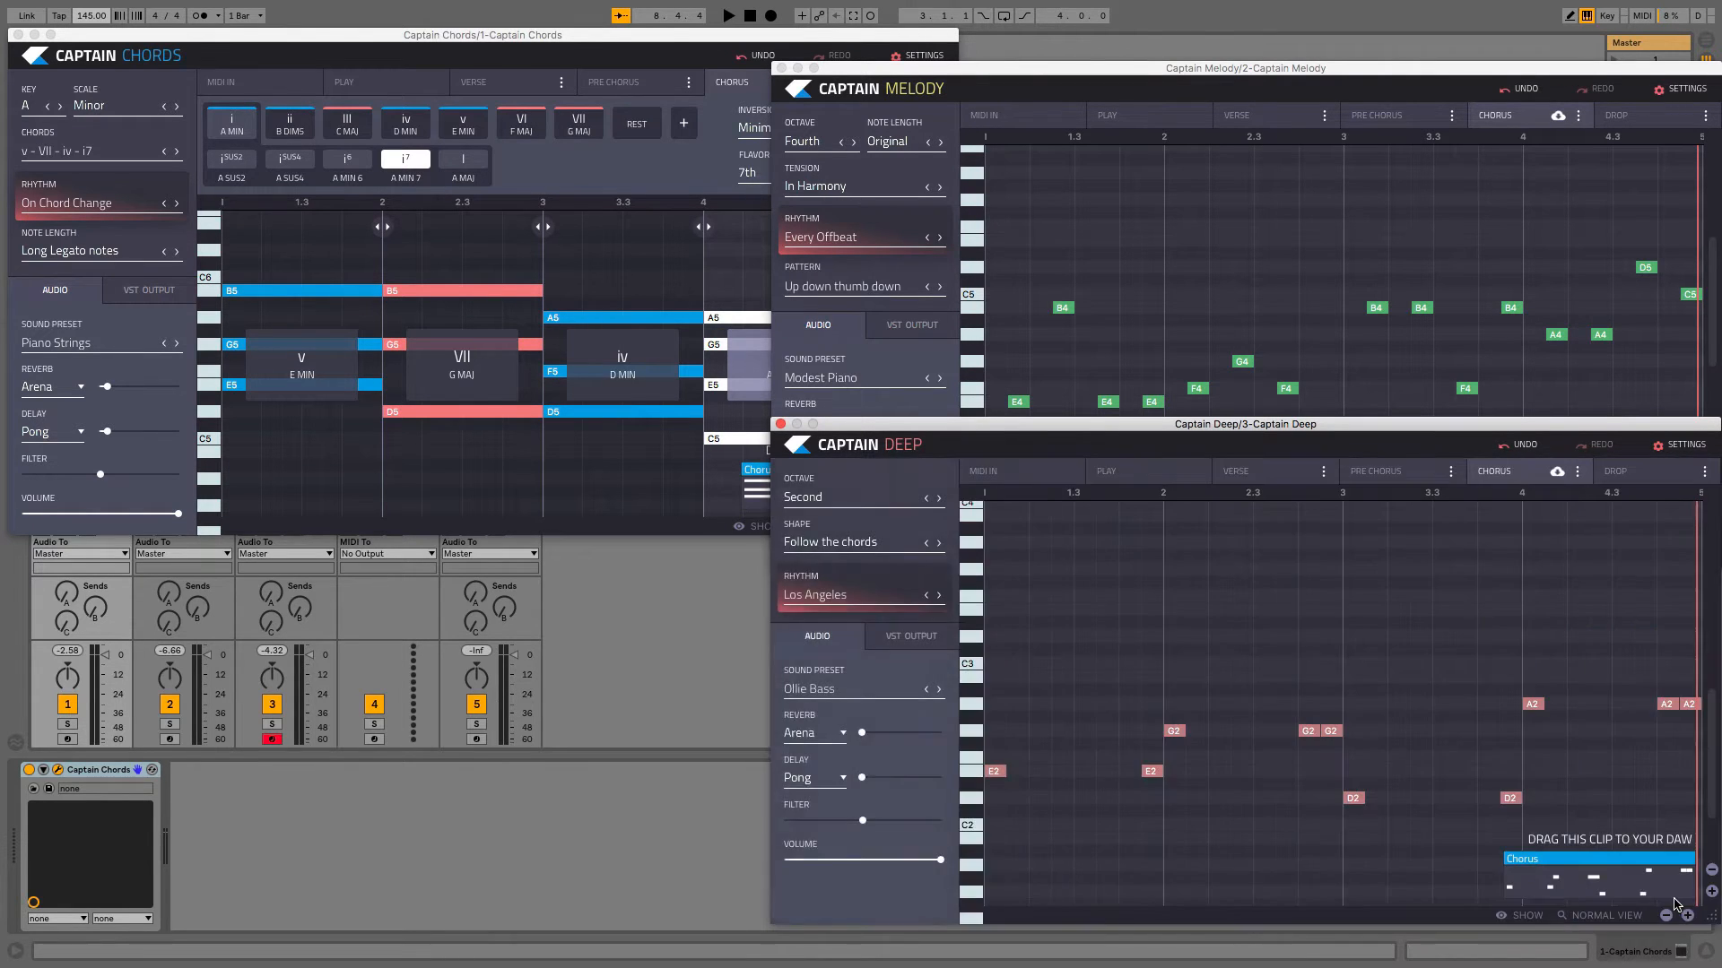
key("space")
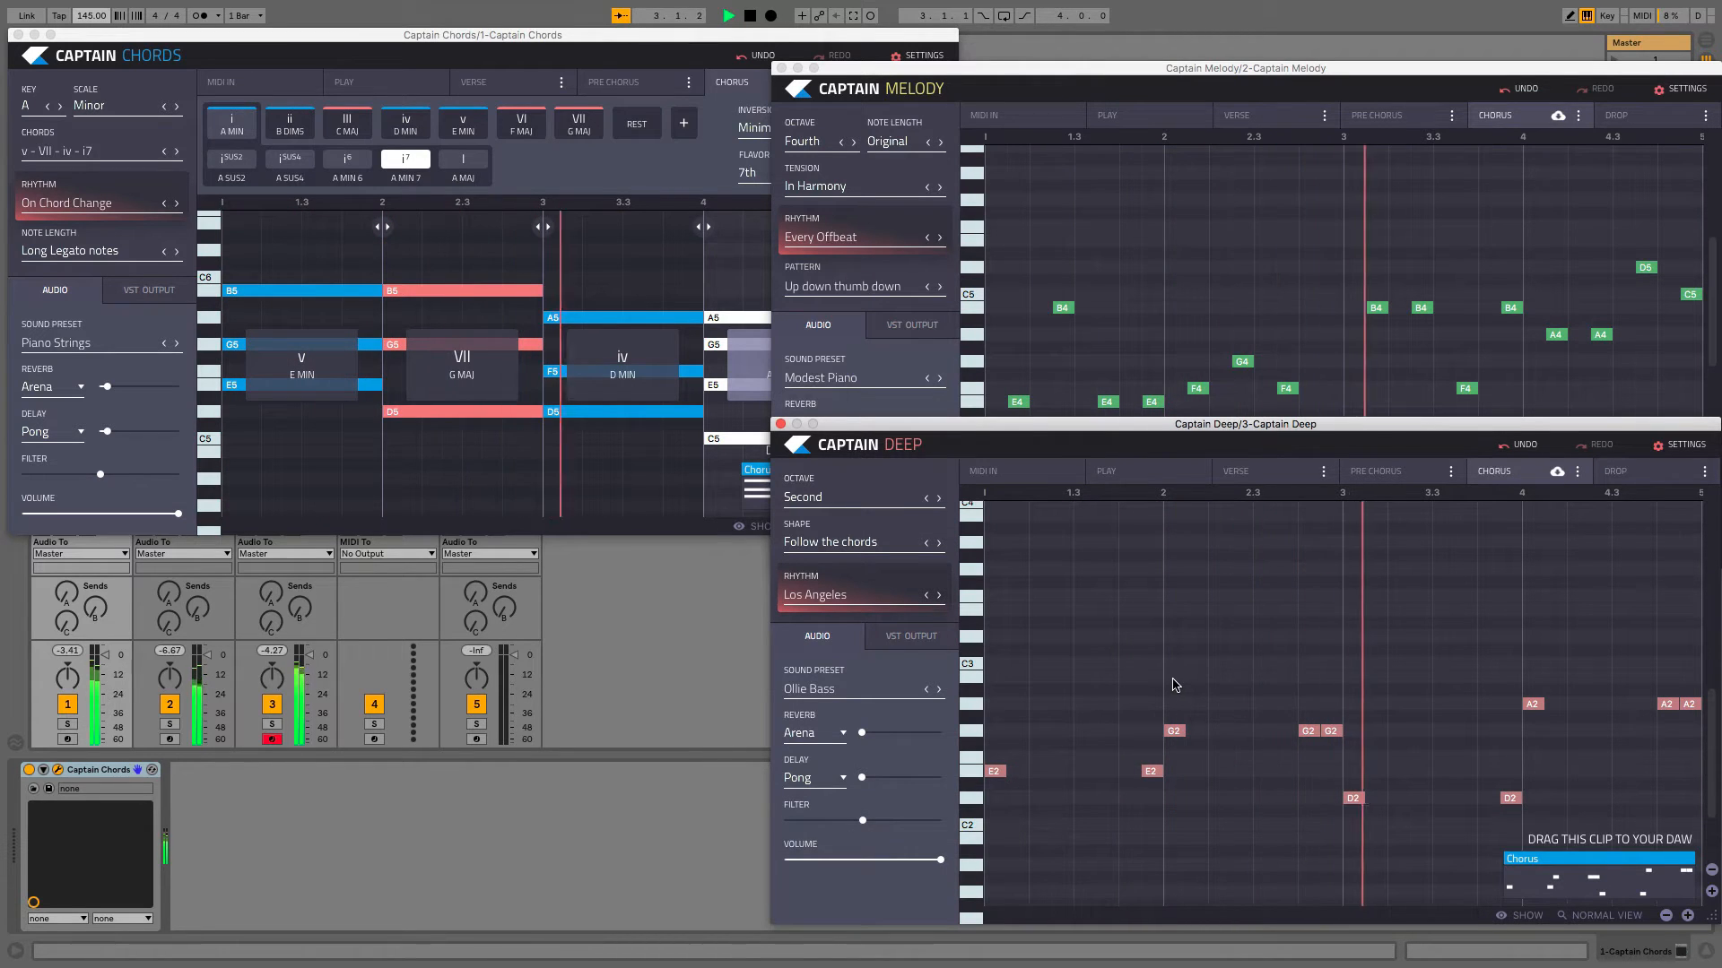
key("space")
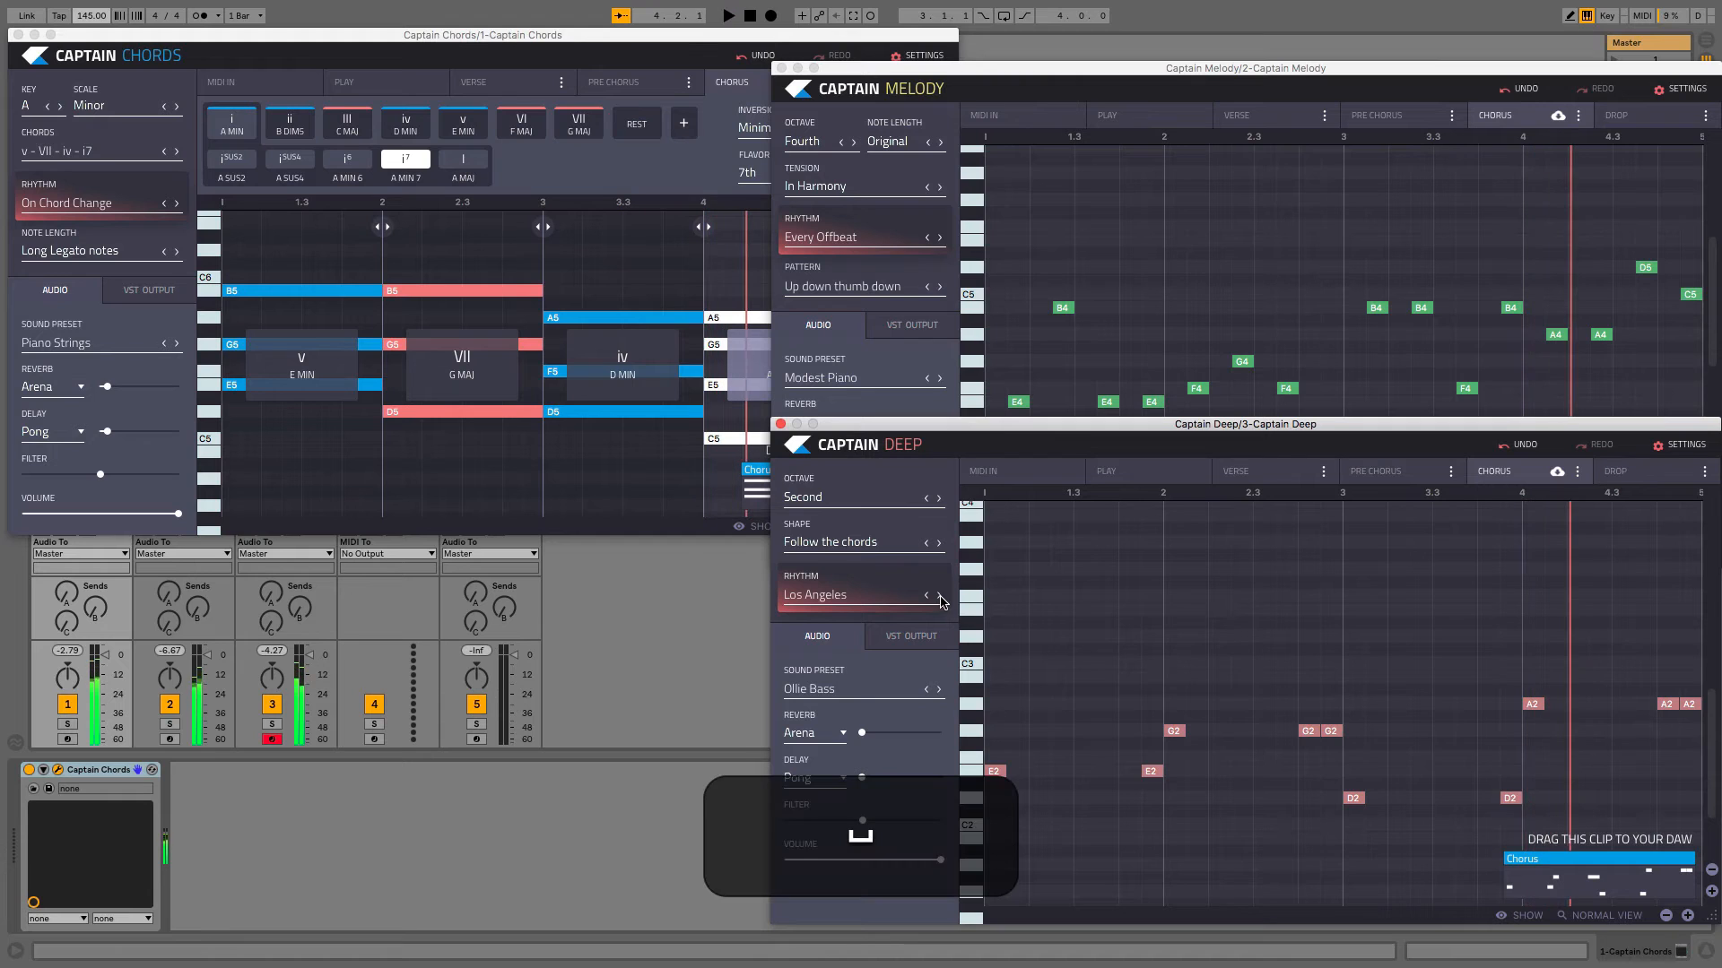
Audition the Lost rhythm for the chorus bass, and settle on the Moving rhythm while the song plays.
left_click(940, 596)
key("space")
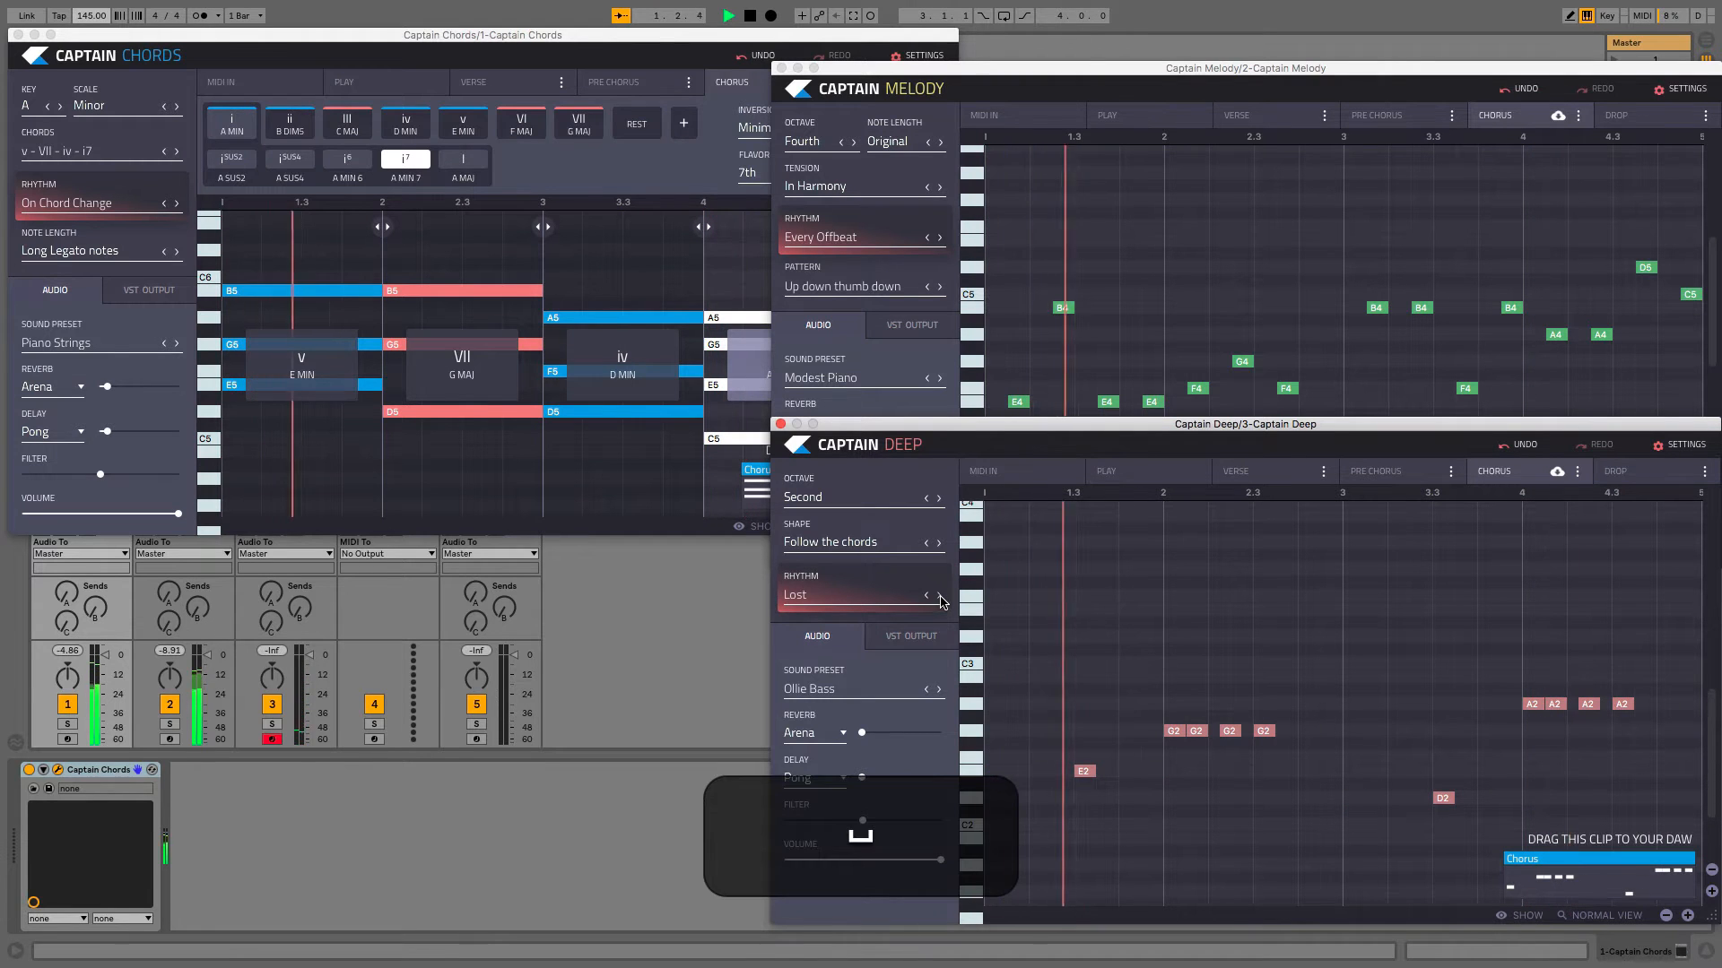
left_click(940, 596)
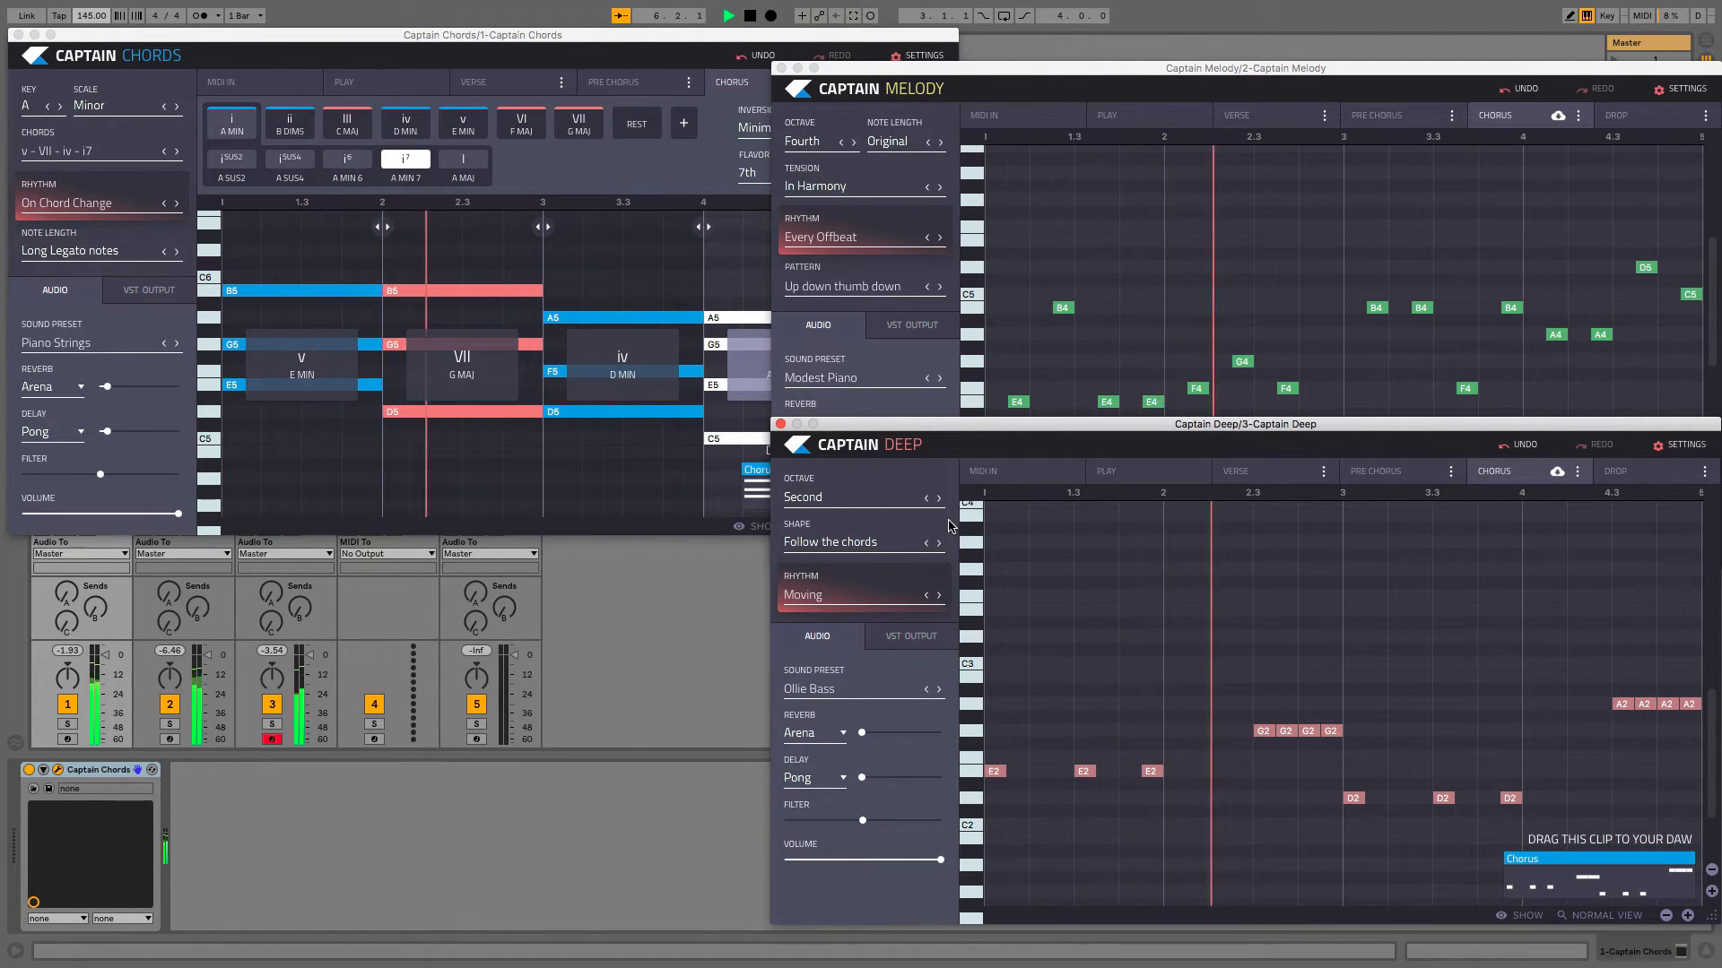
In Captain Melody, set the chorus pattern to Up down up dotted and the note length to Long 1/4.
left_click(913, 379)
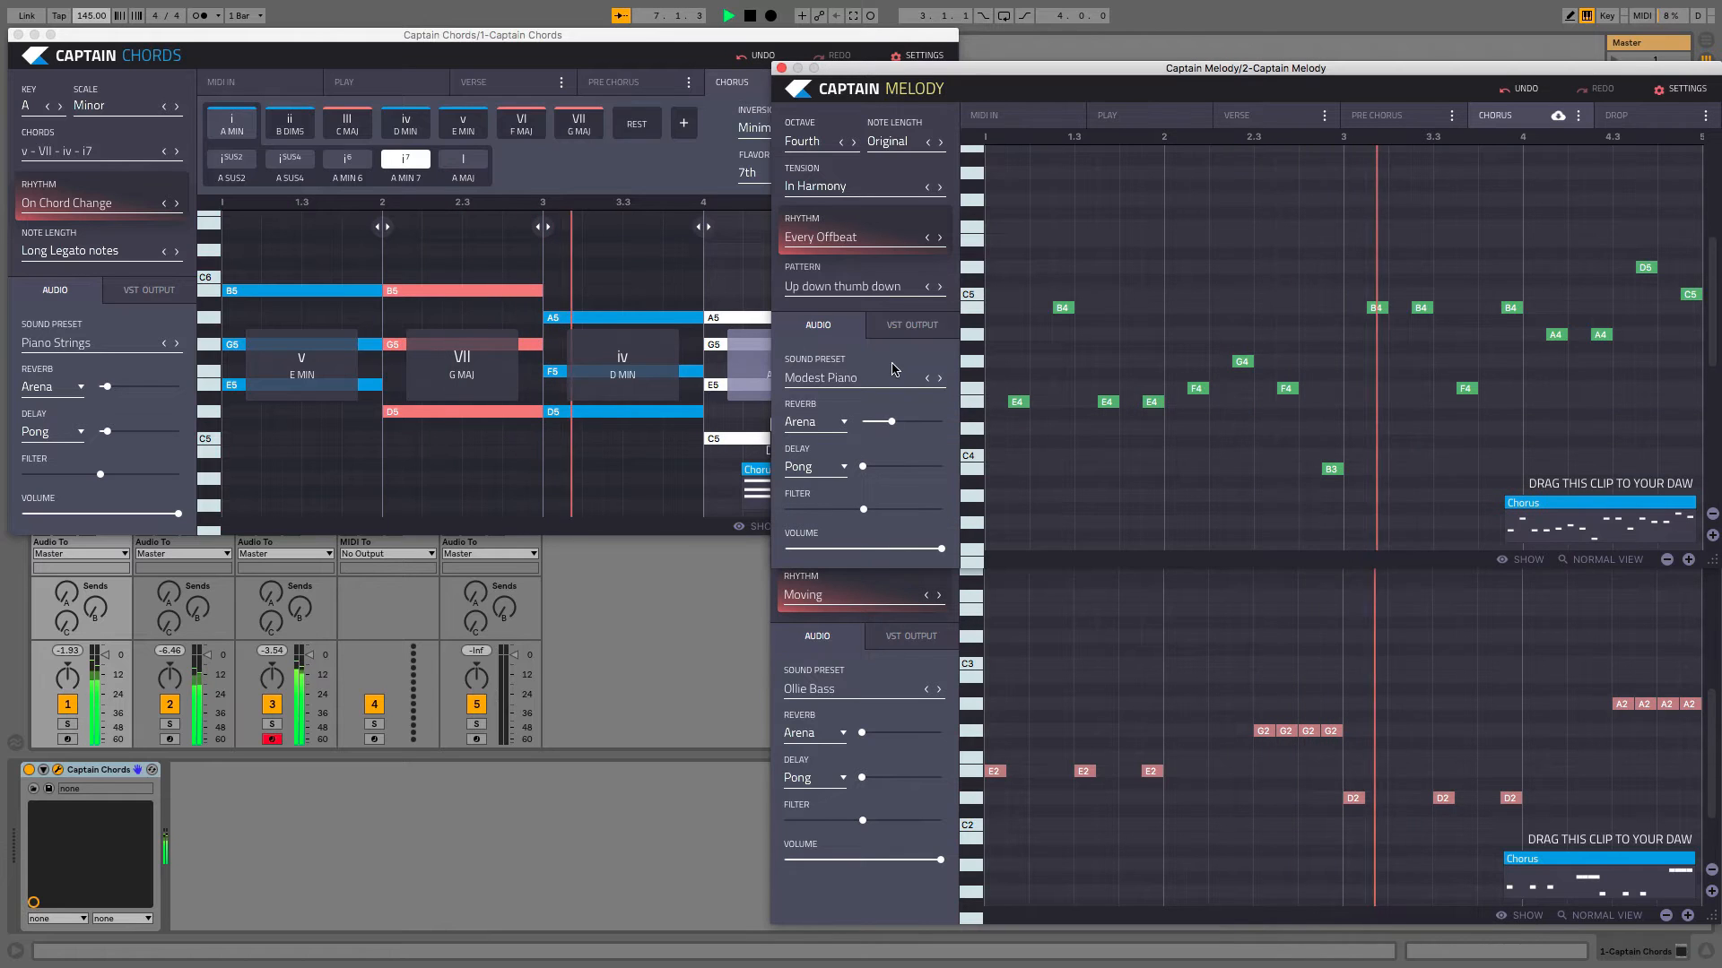
left_click(941, 289)
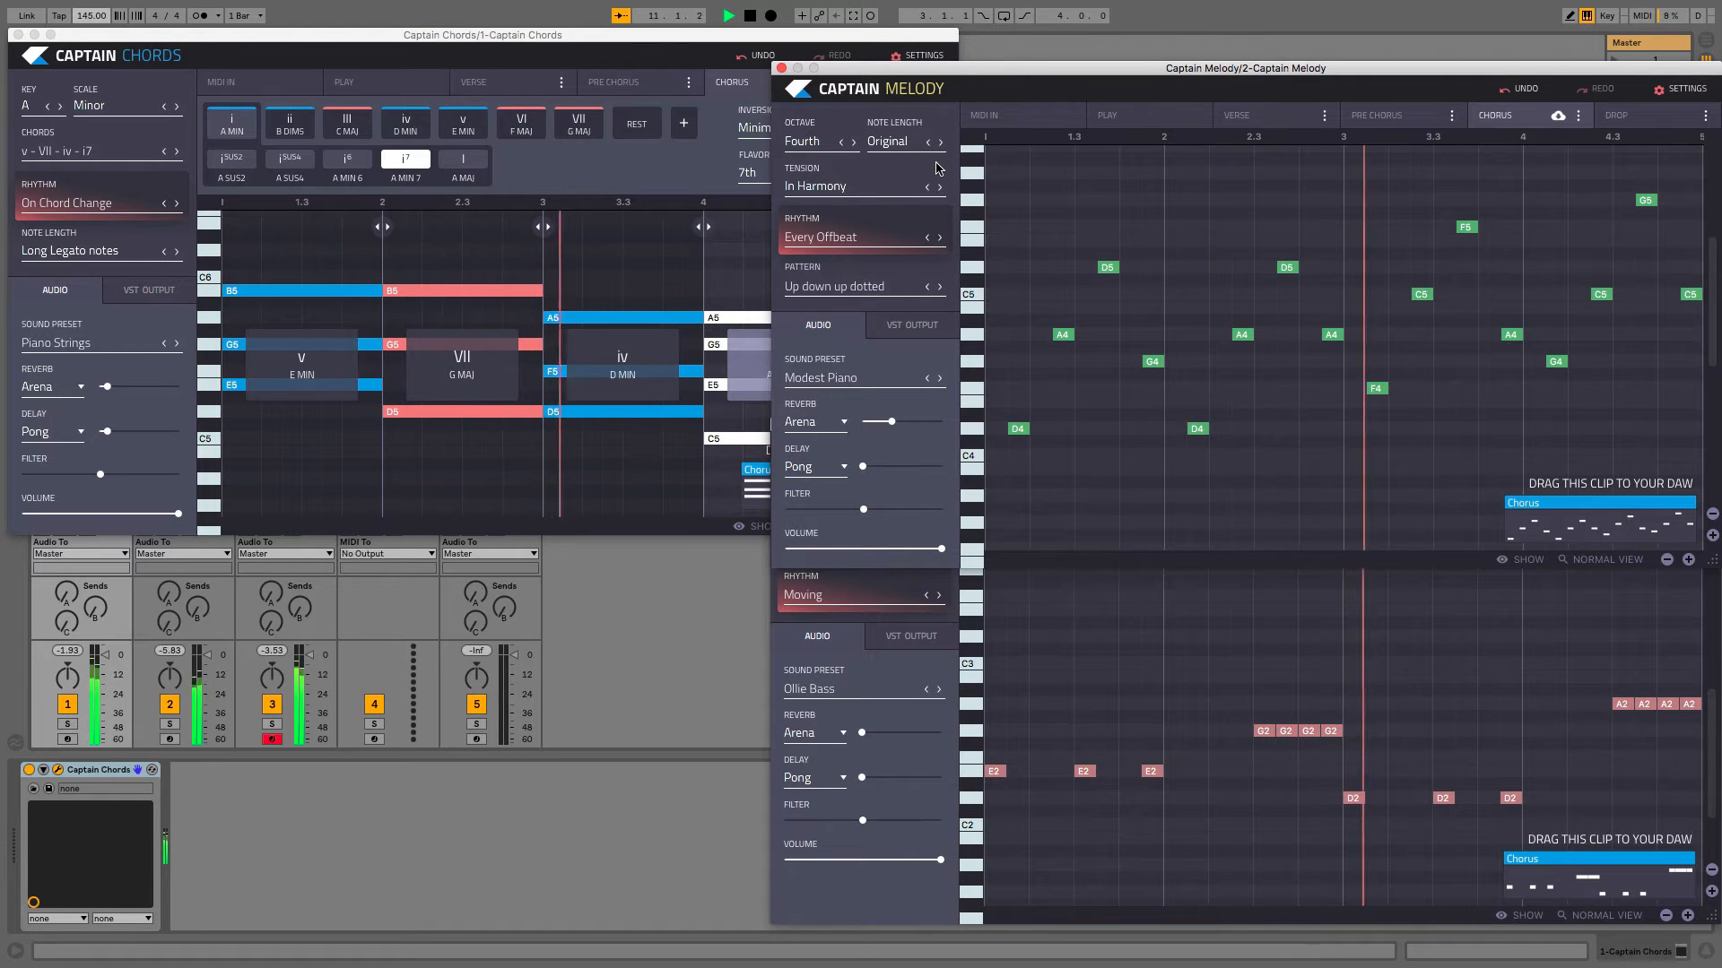
left_click(940, 142)
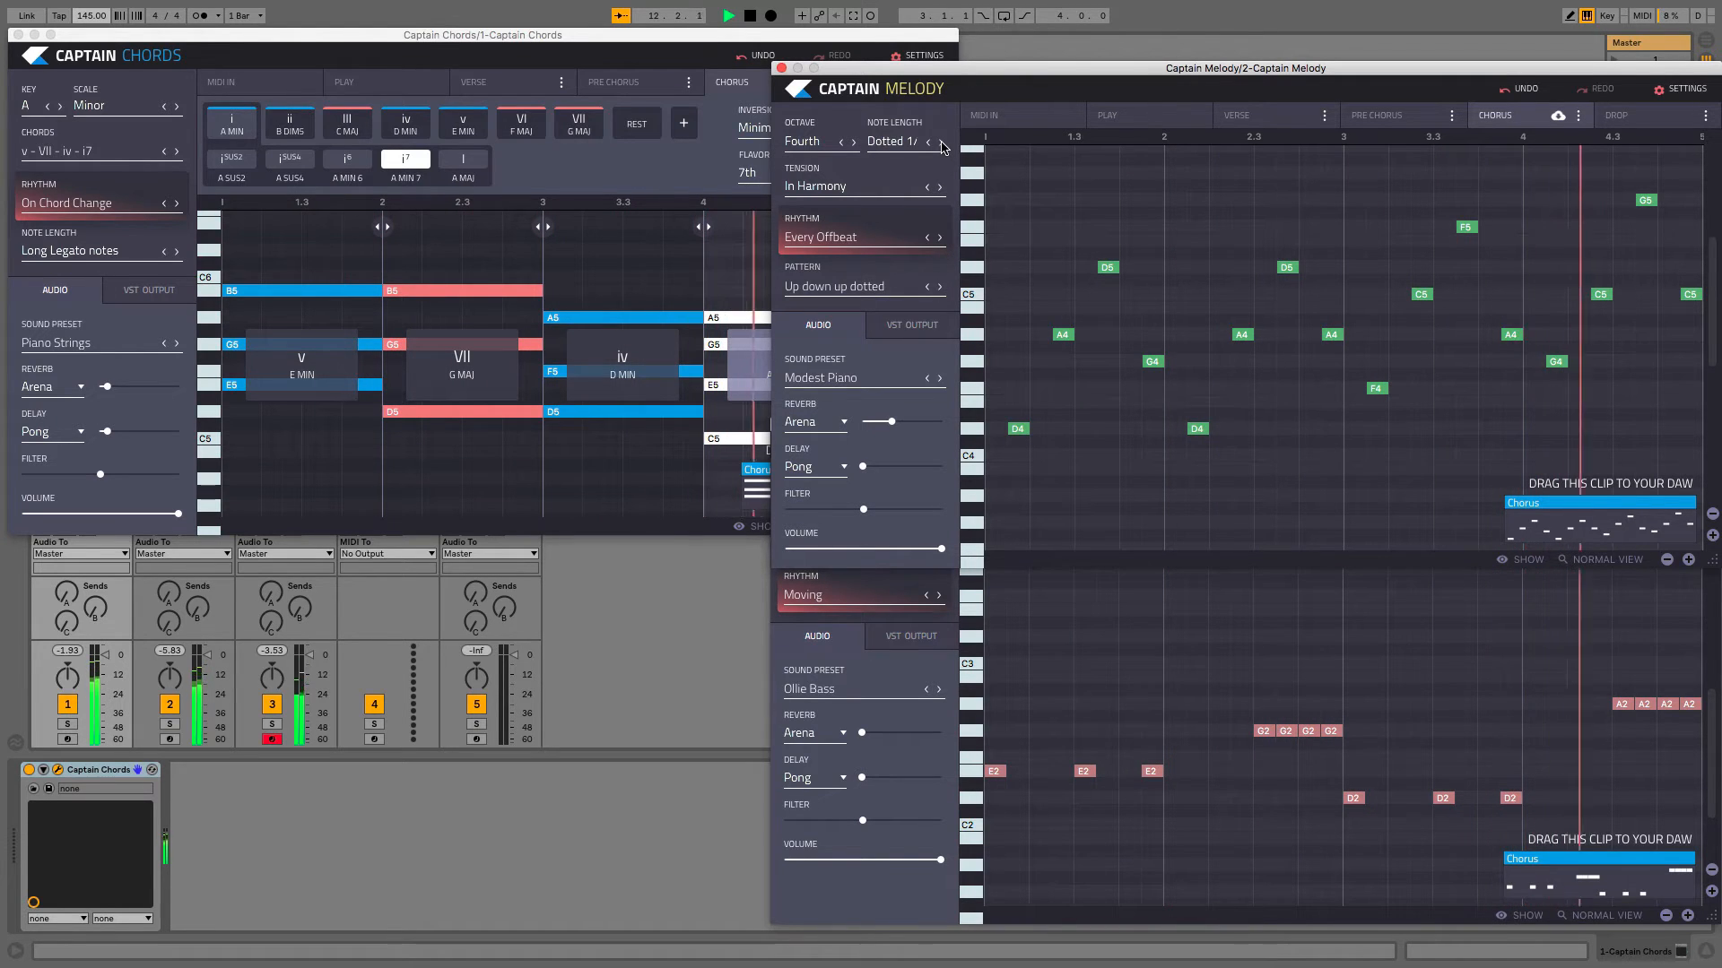
left_click(941, 142)
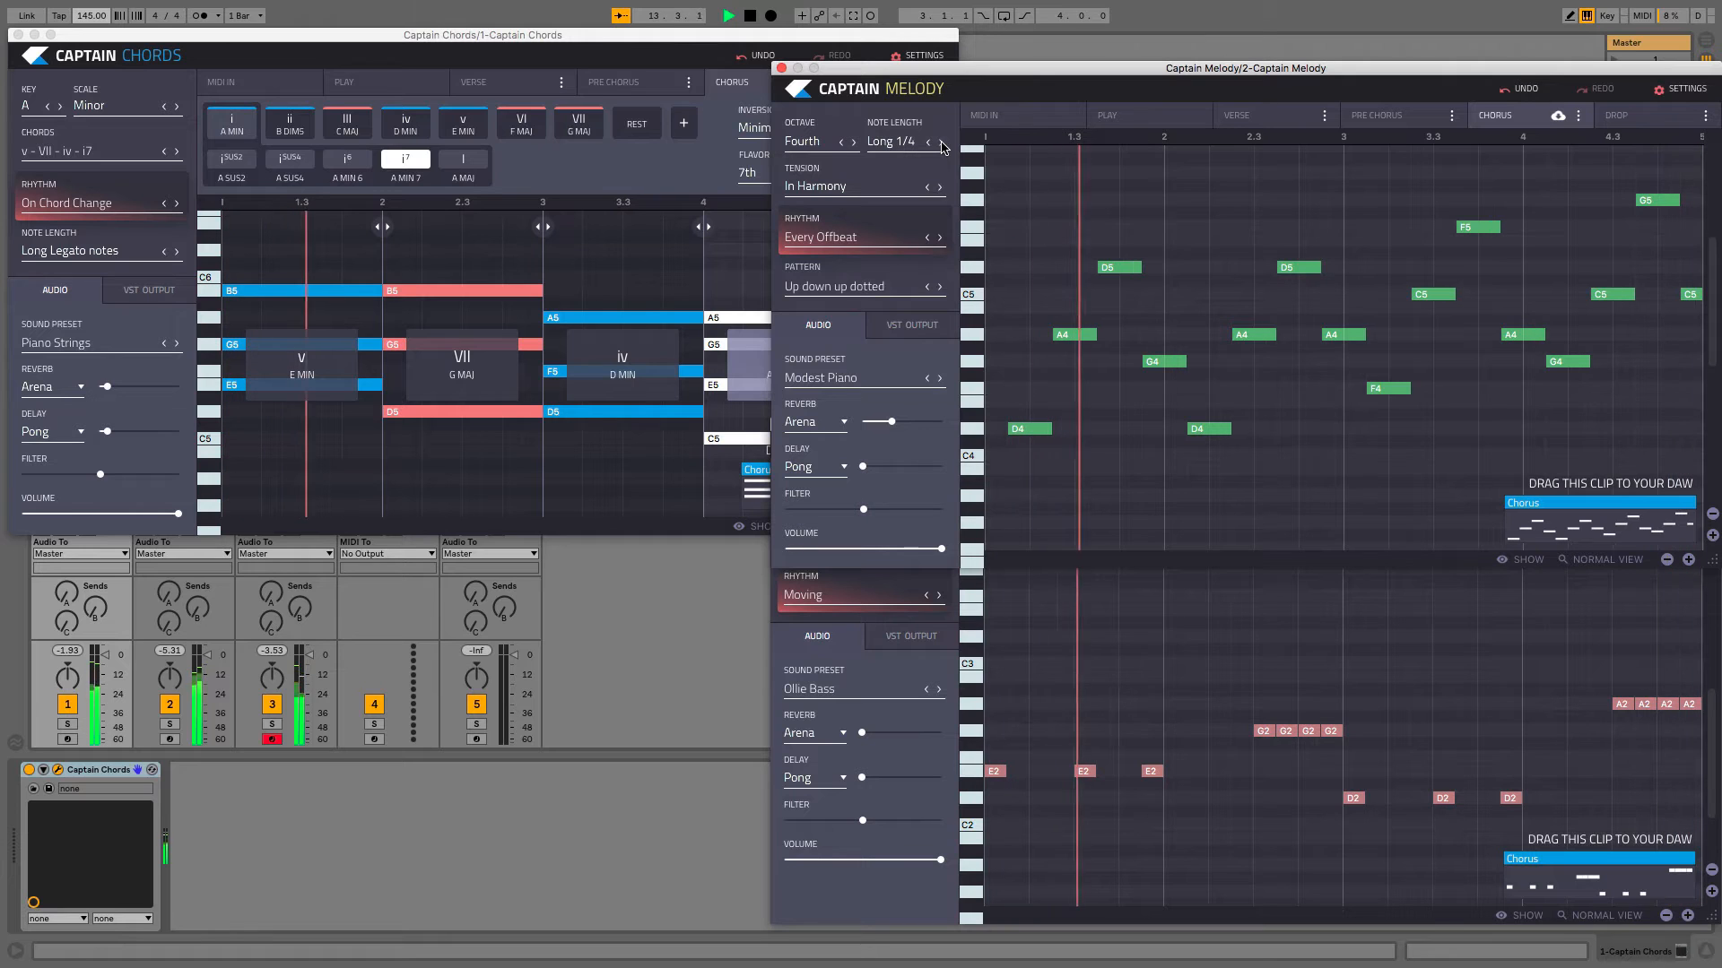
left_click(941, 141)
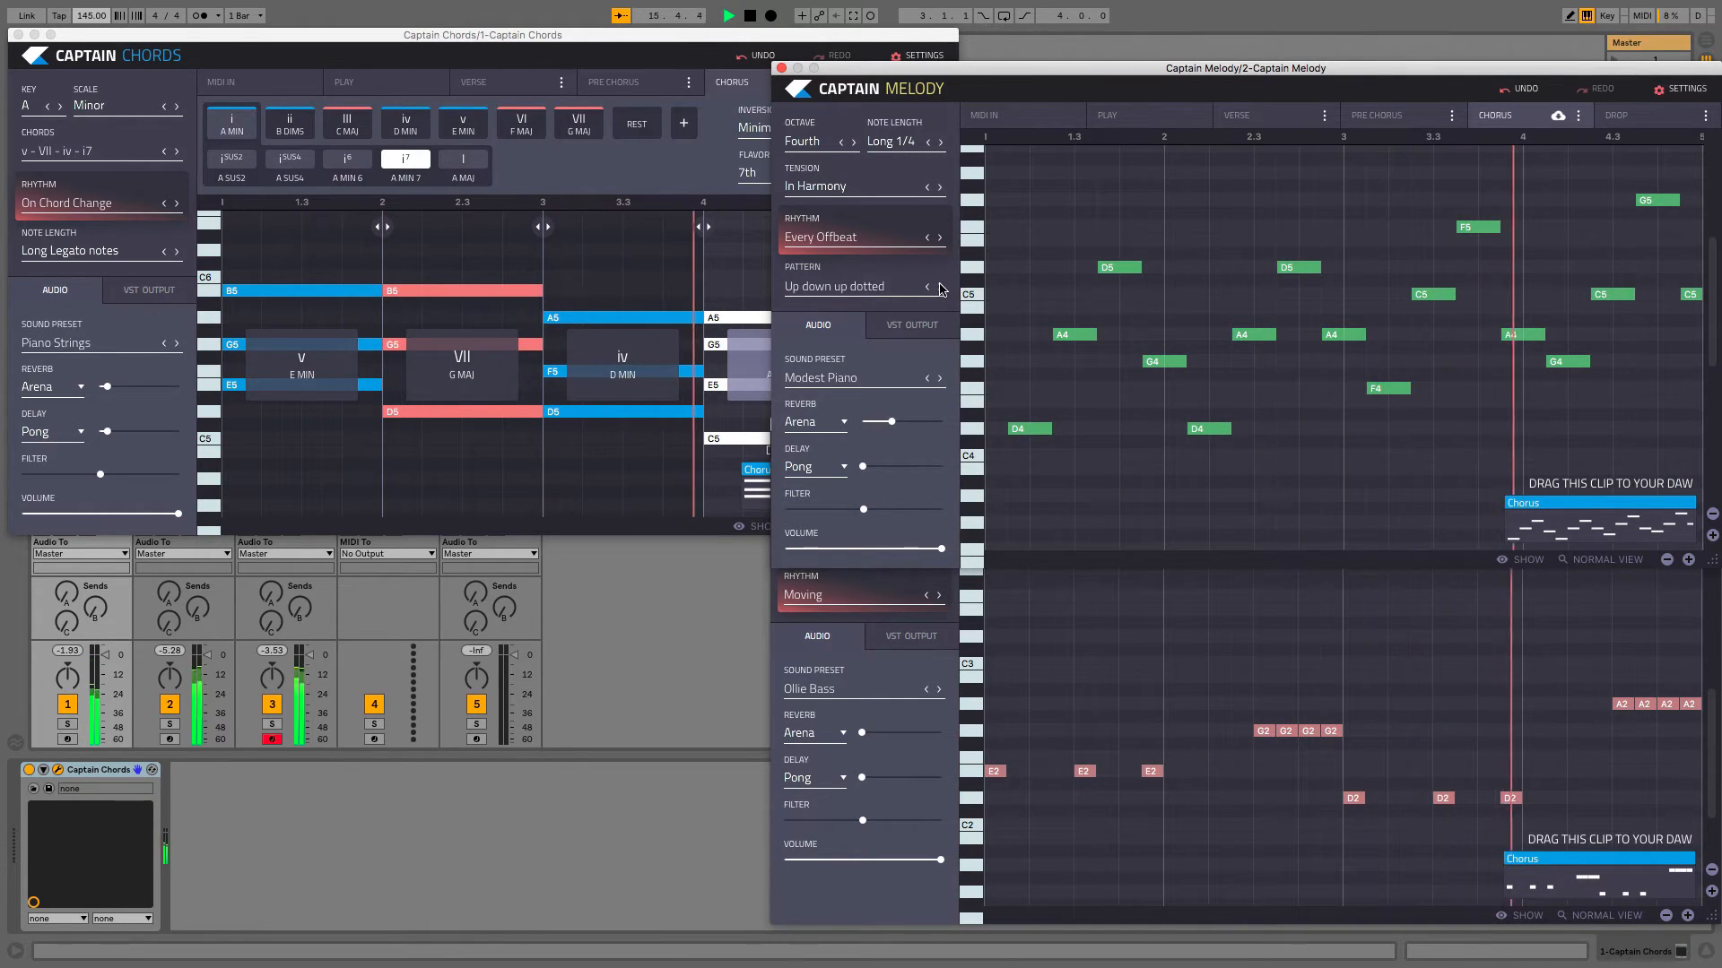
Audition further patterns for the chorus melody, including Root pitch, and set it to 8th down and up.
left_click(940, 287)
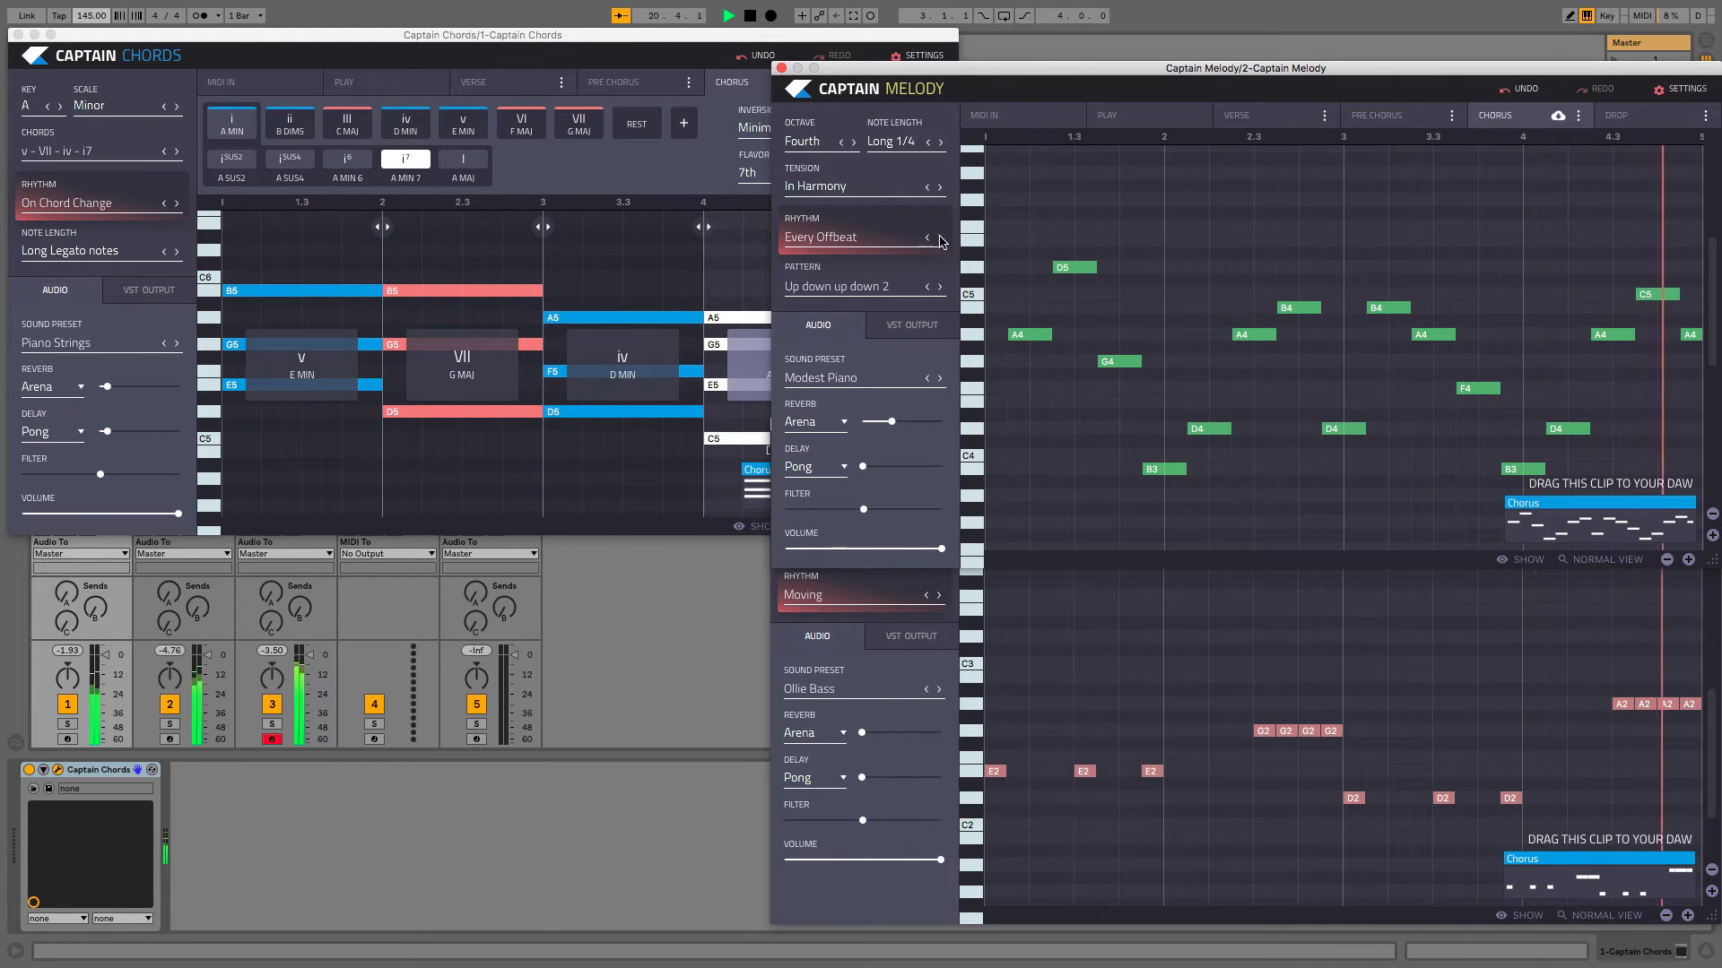
left_click(940, 287)
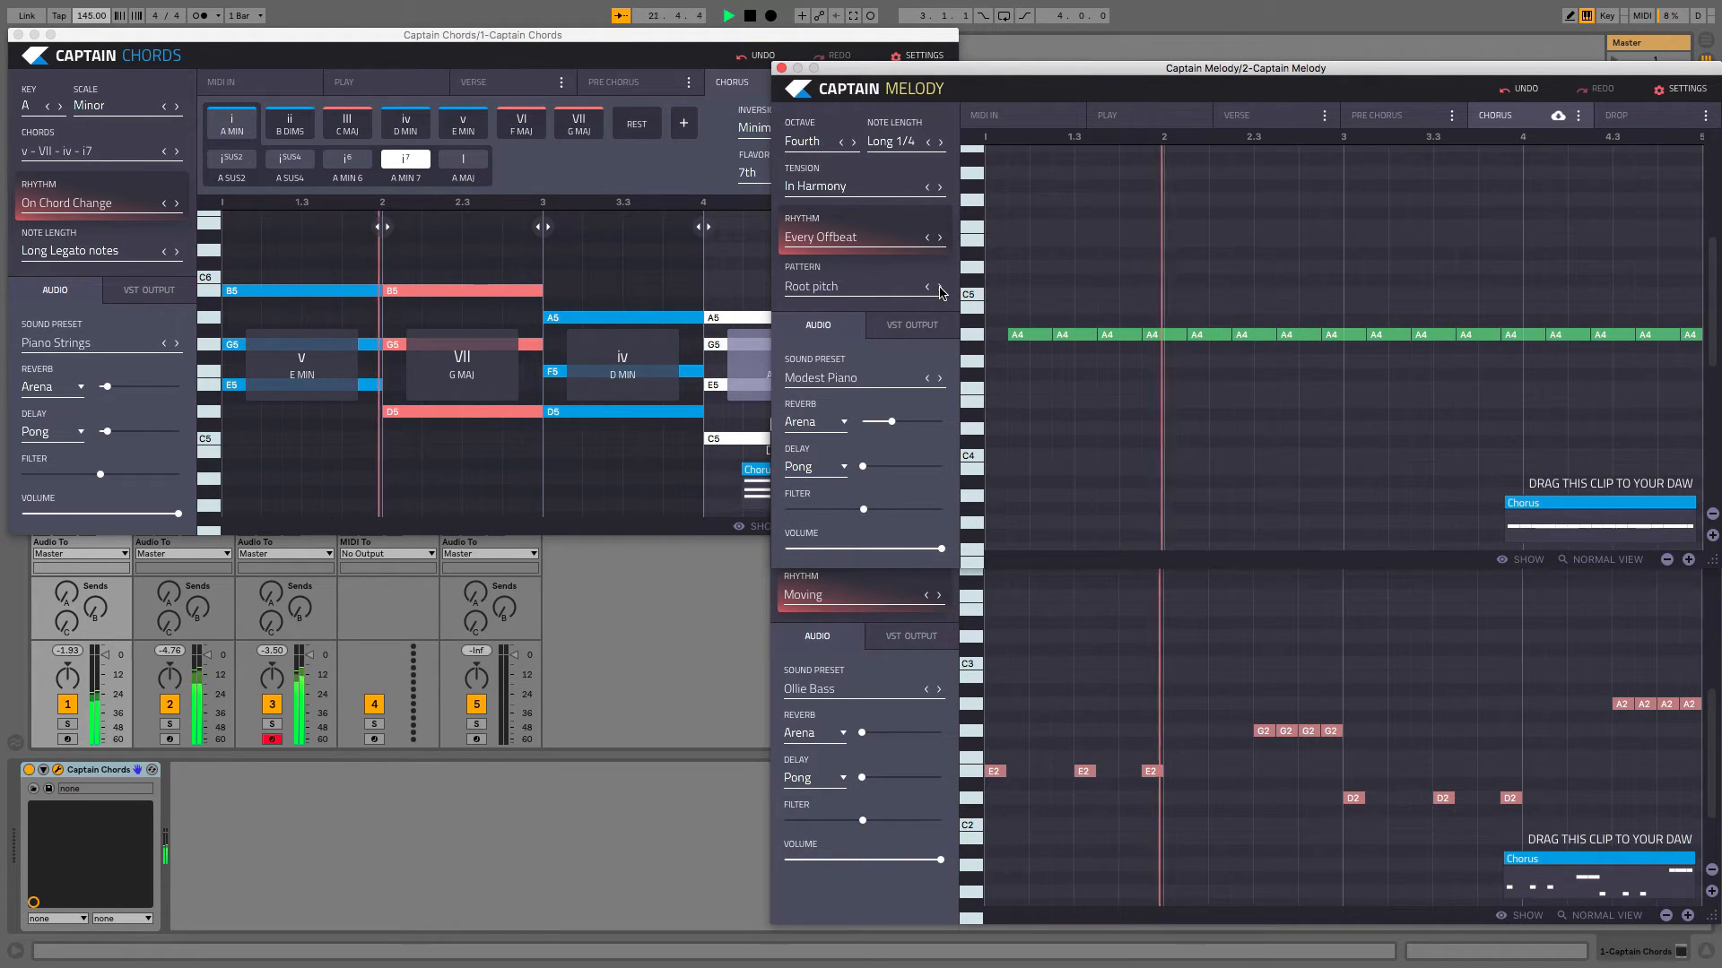
left_click(940, 287)
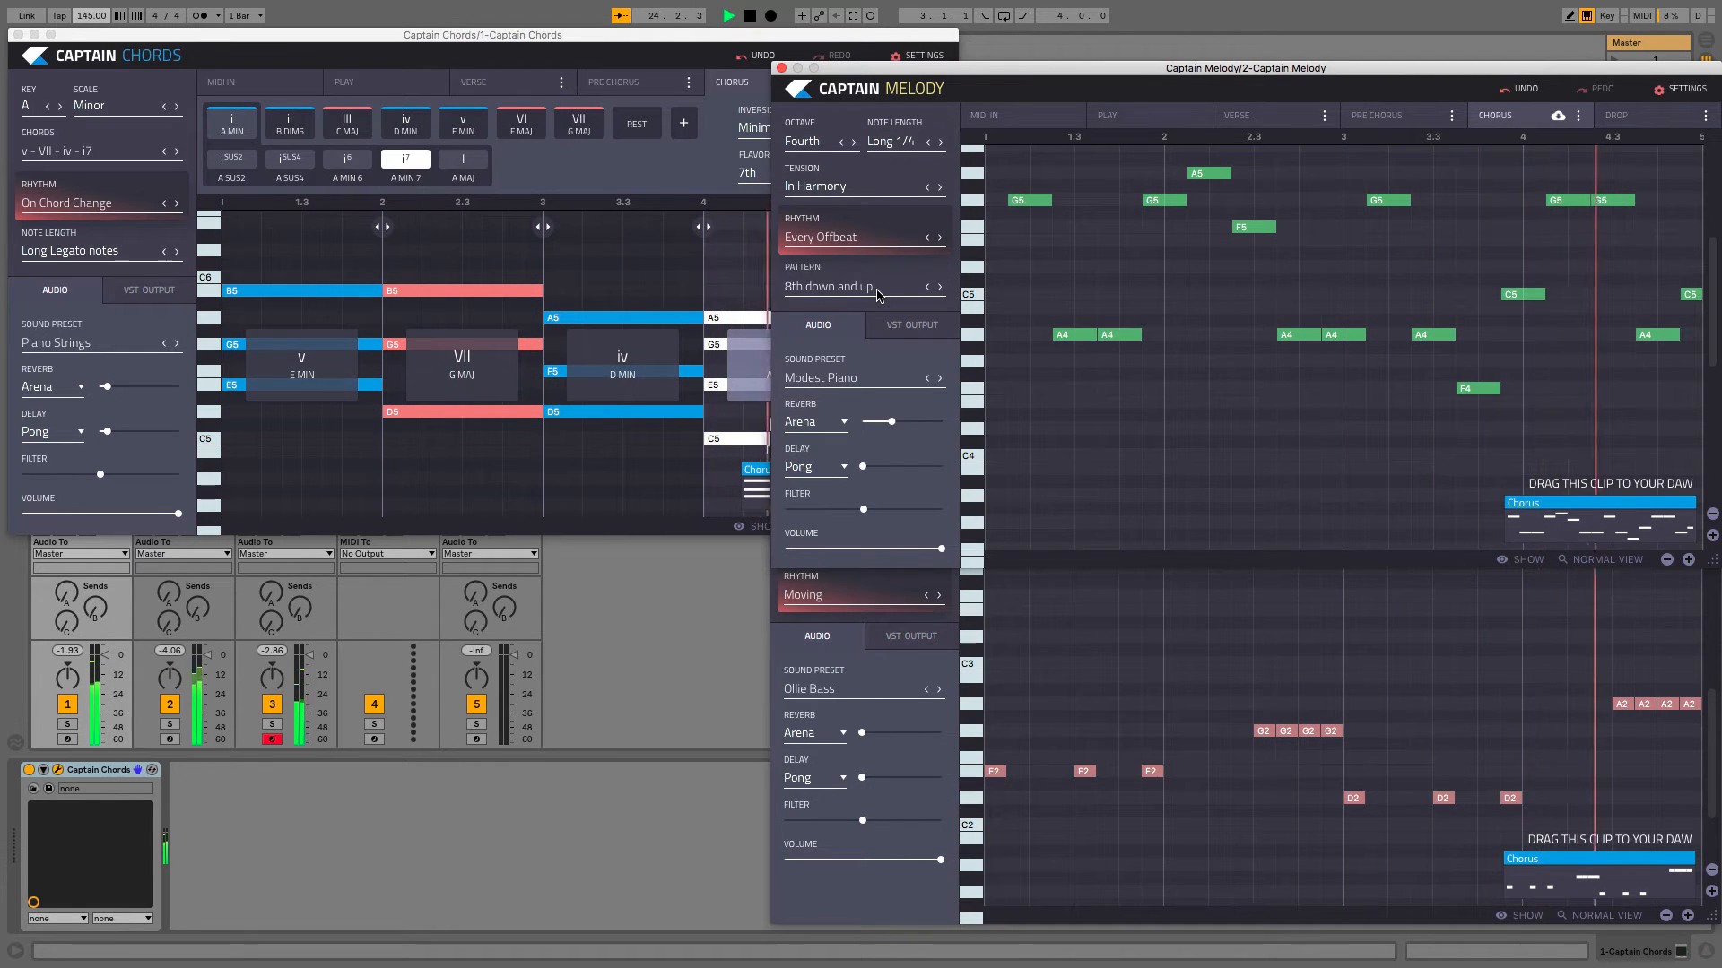
Try the Fourth Missing rhythm on the chorus melody, set the rhythm to Living, and listen to the result.
left_click(868, 238)
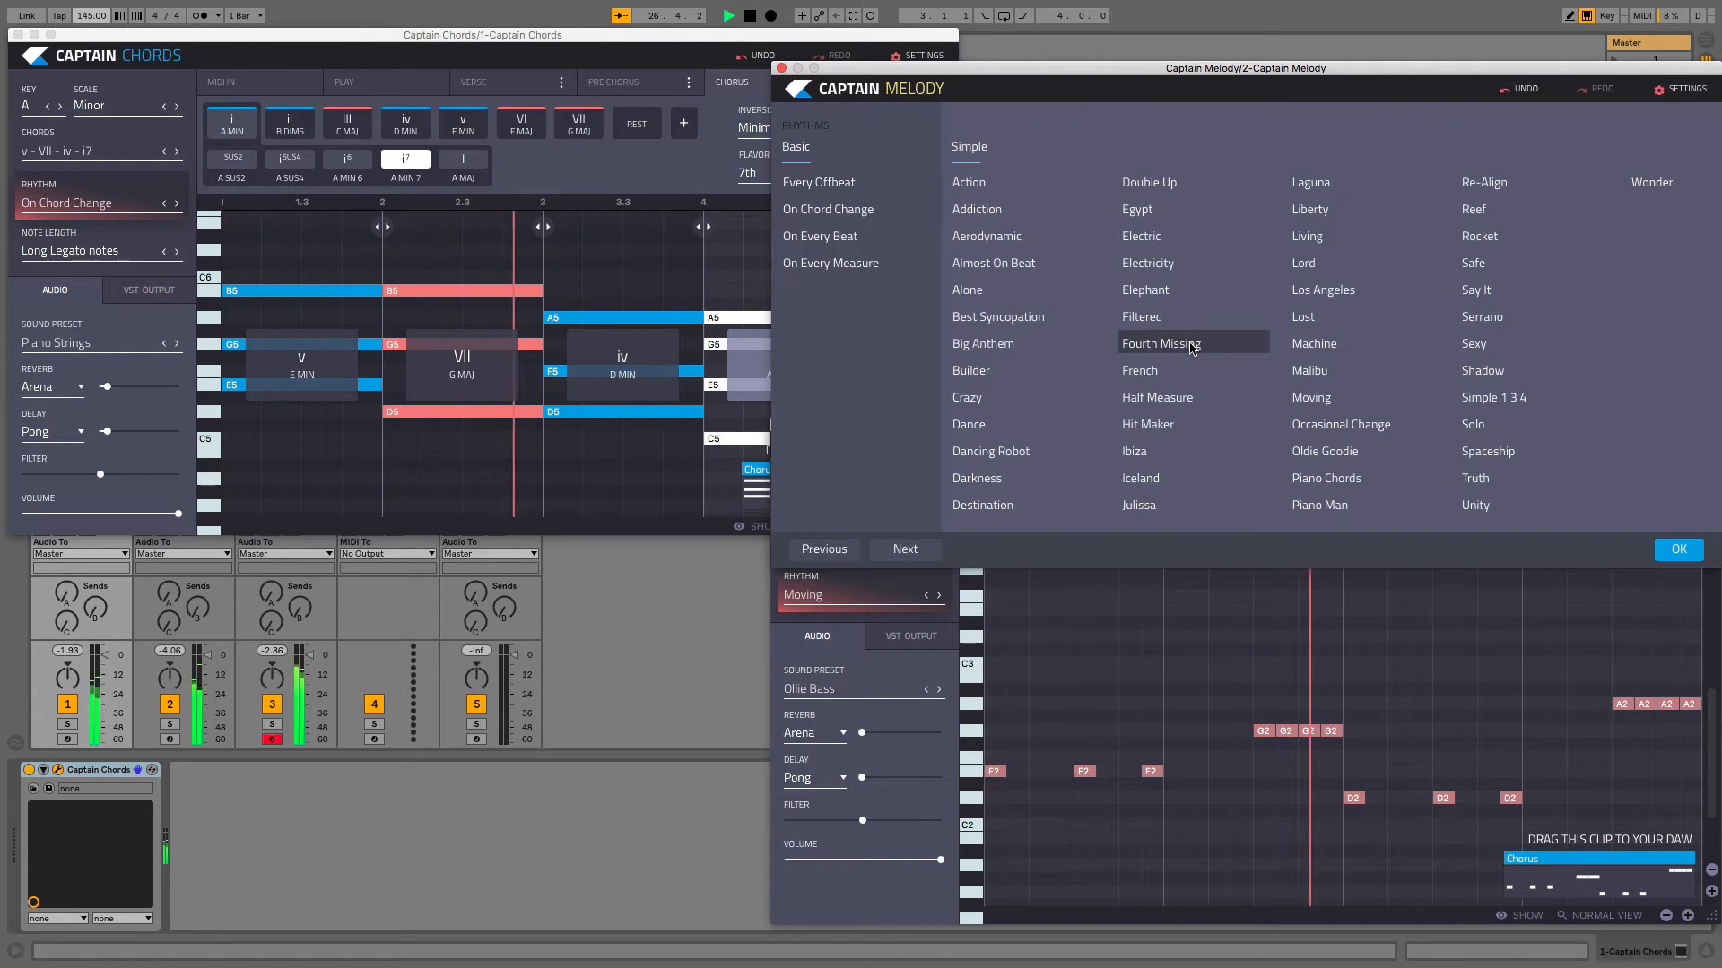
left_click(1682, 551)
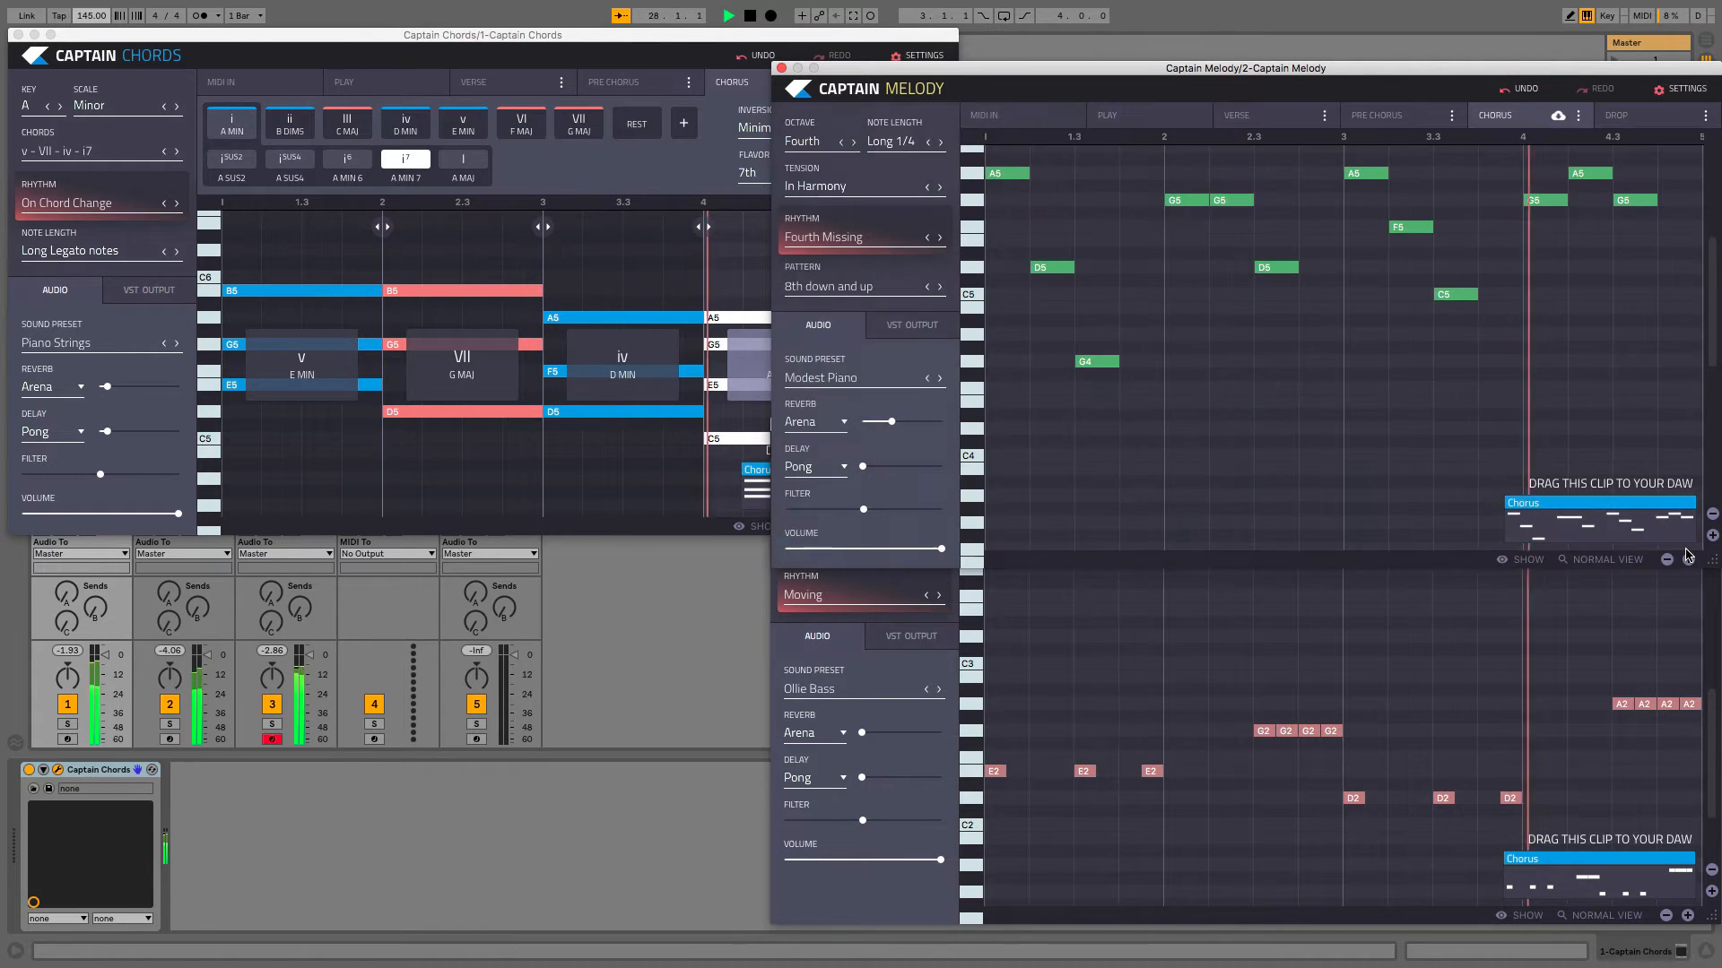
left_click(883, 244)
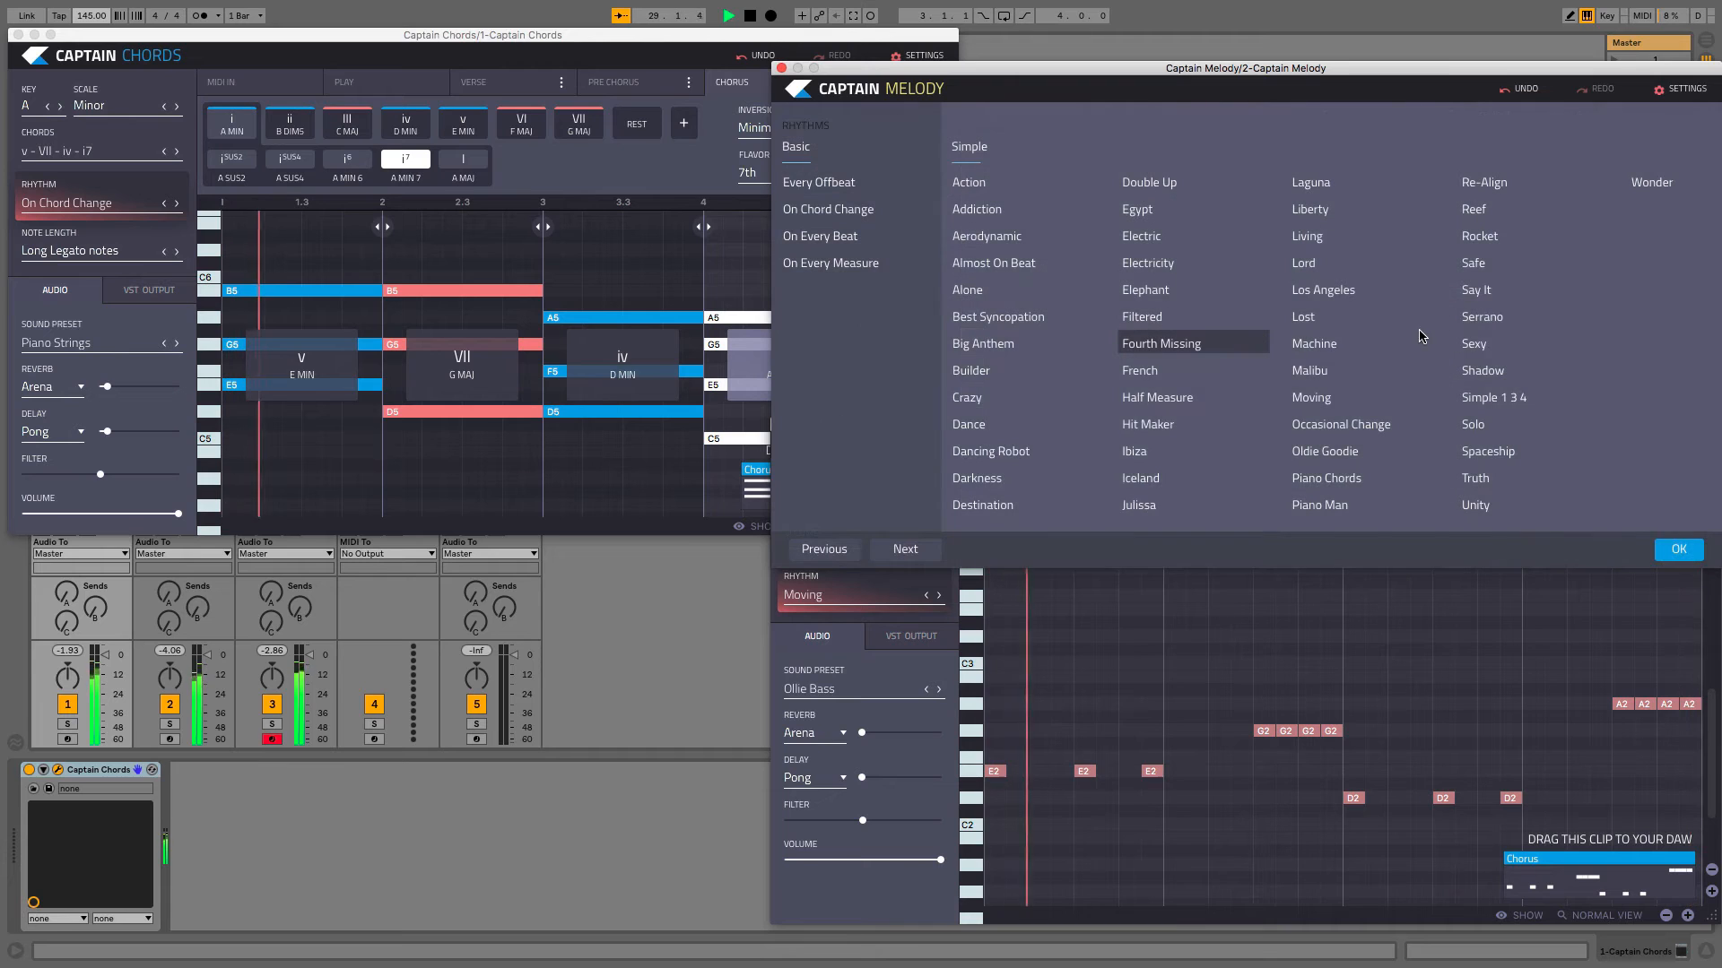
left_click(1307, 238)
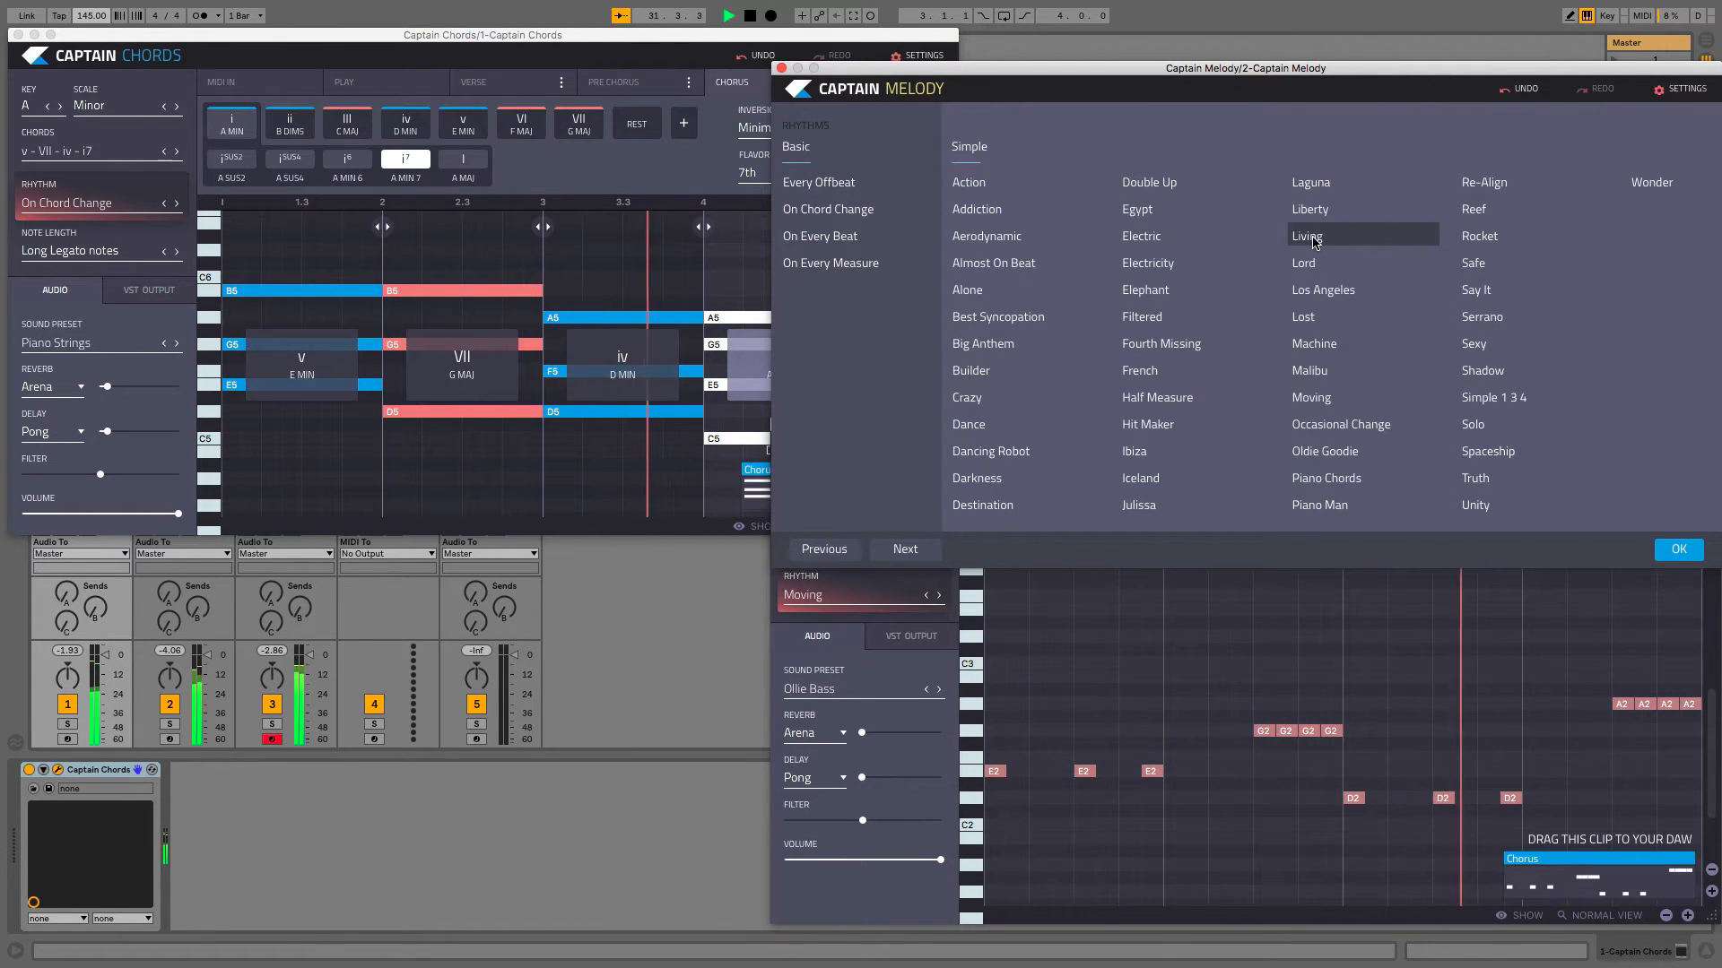
left_click(1677, 548)
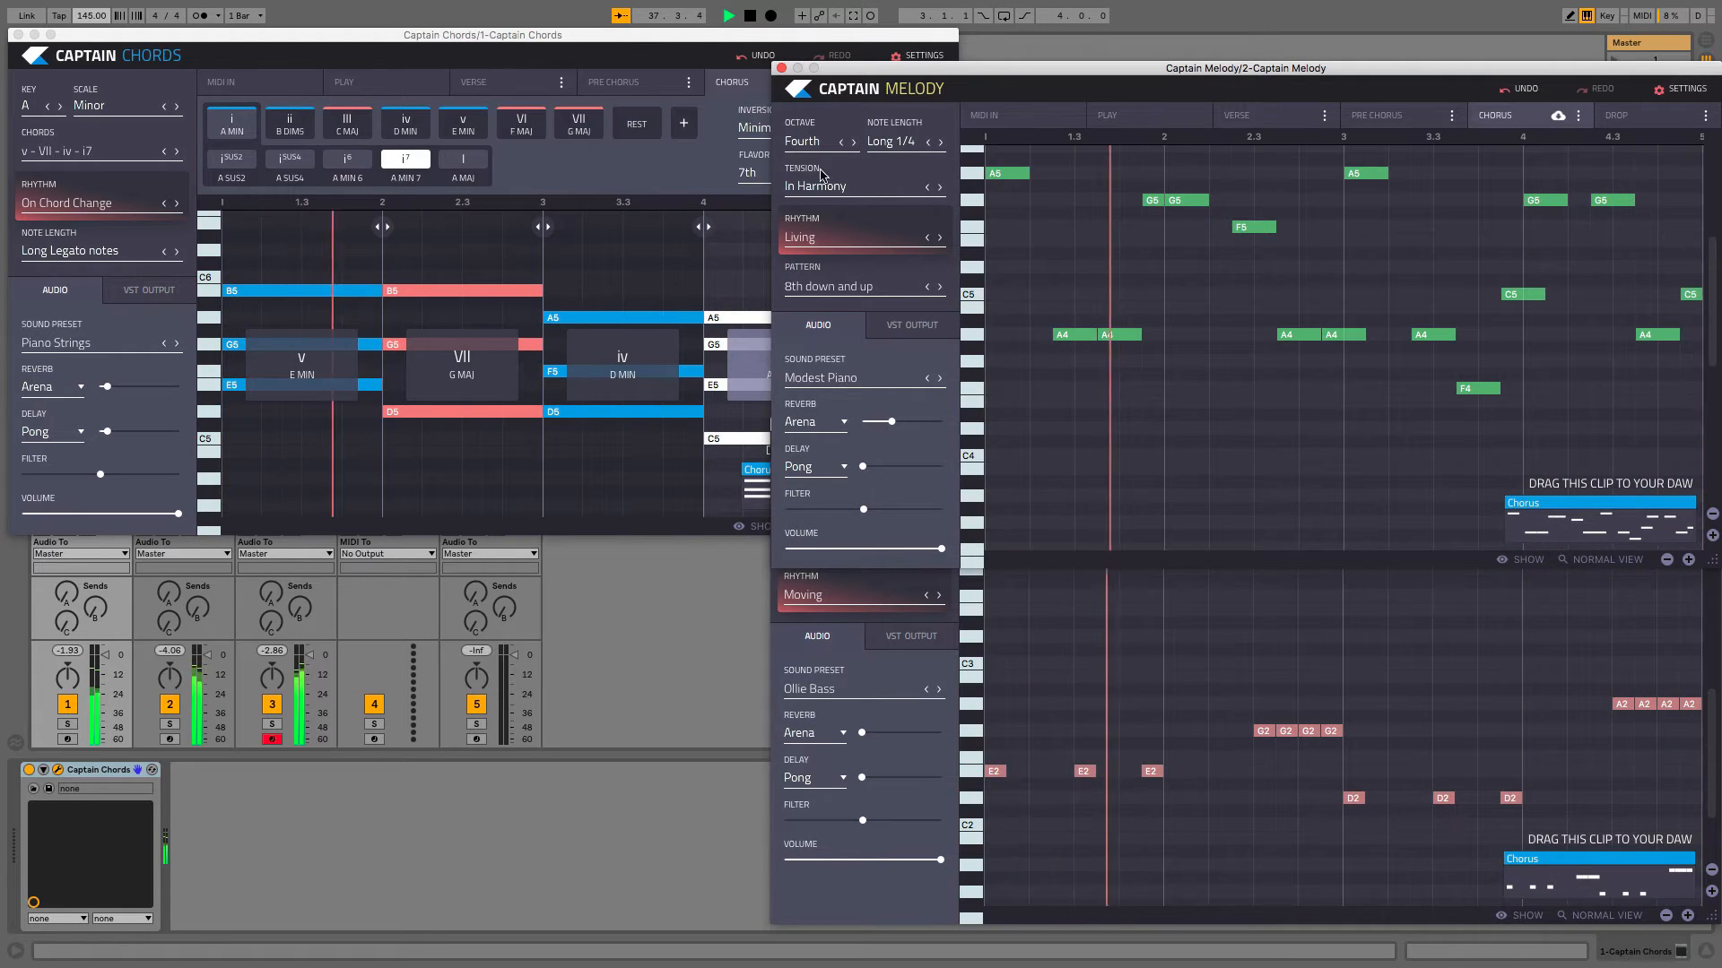
key("space")
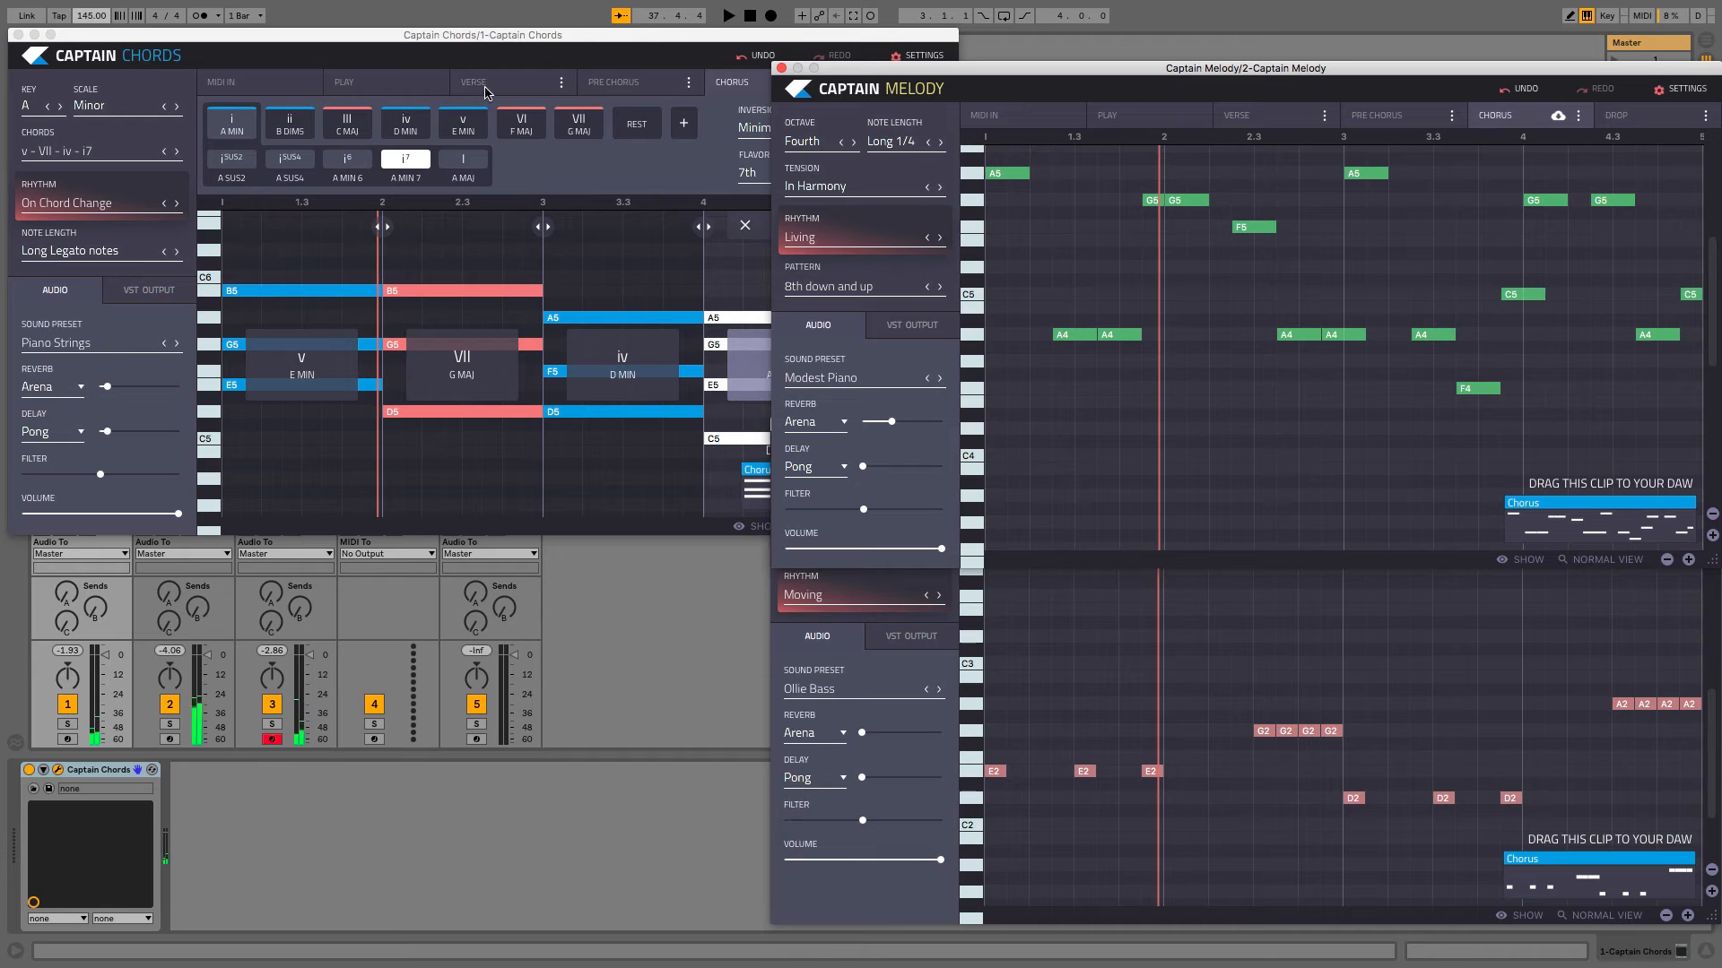
Return to Captain Chords and open the Drop section.
left_click(744, 91)
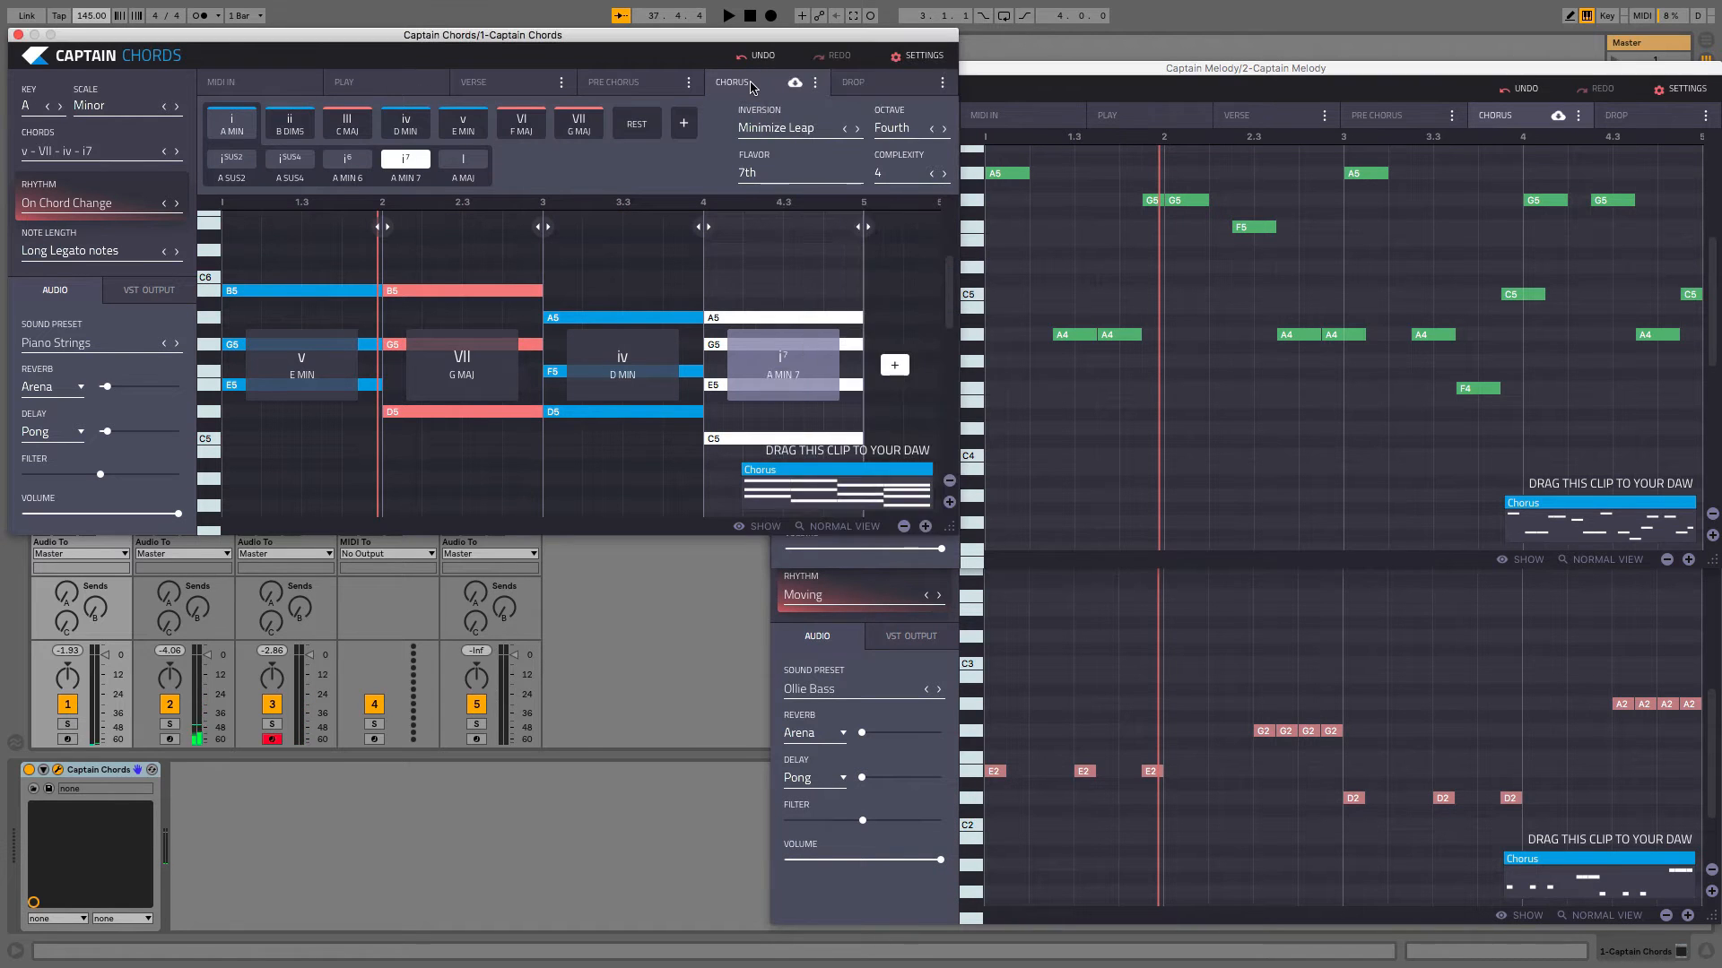
left_click(854, 81)
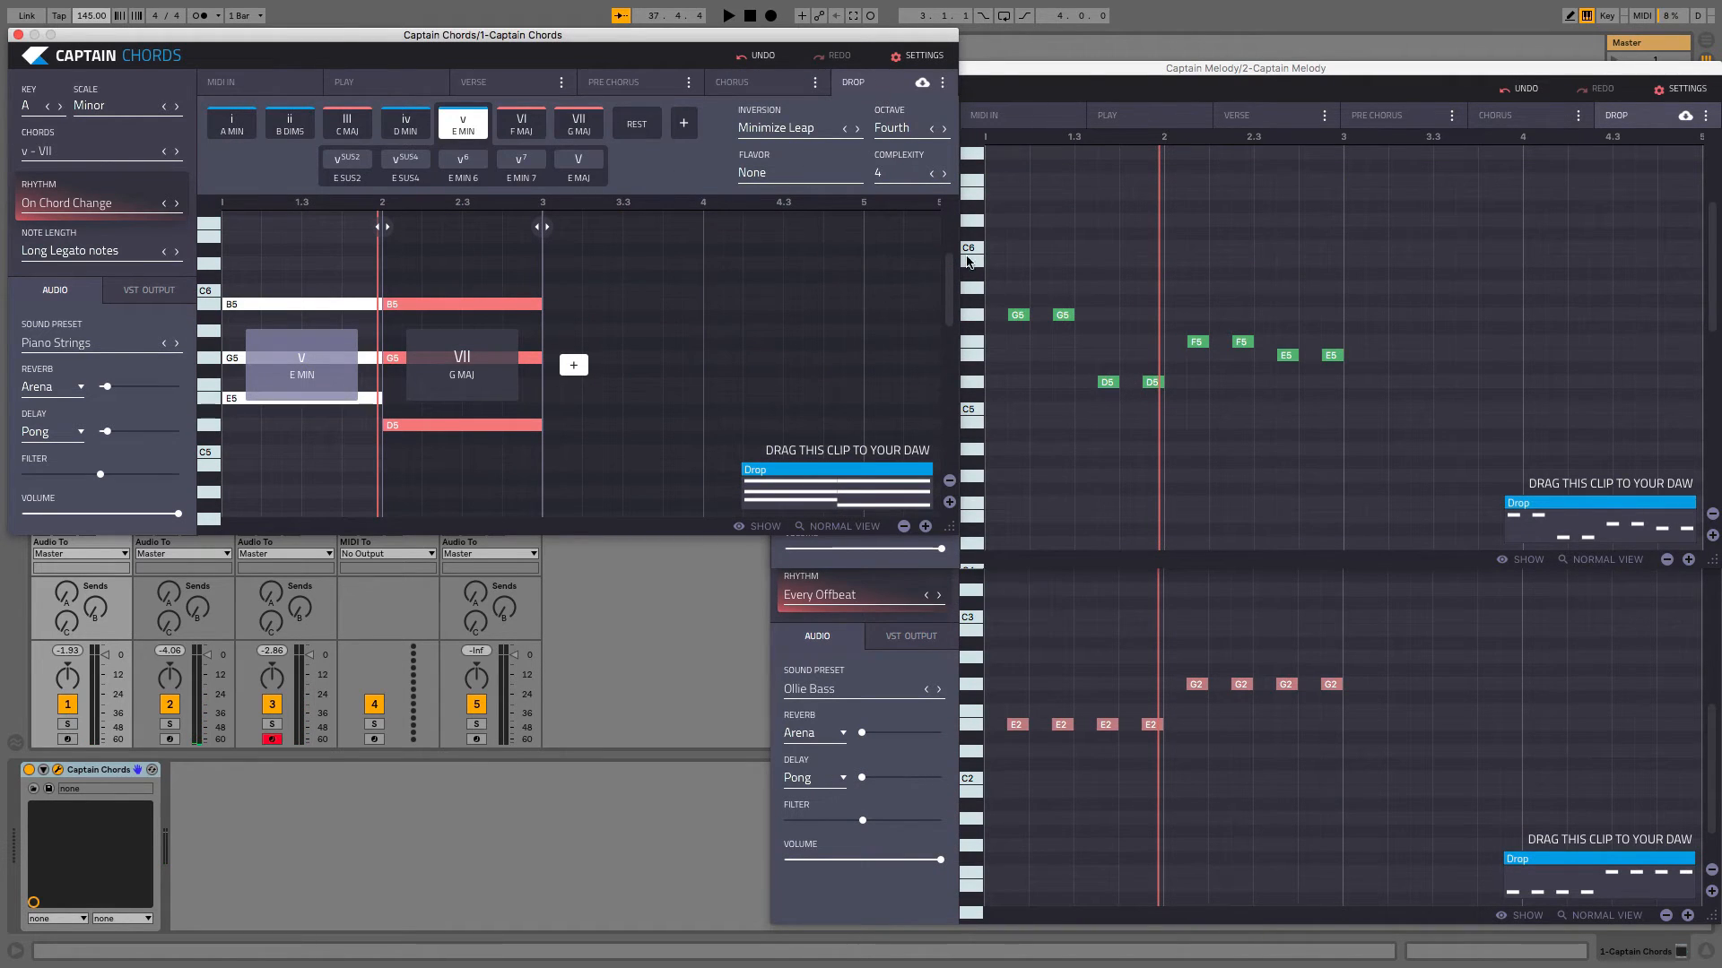
Play the drop and set its bass rhythm in Captain Deep to Los Angeles, keeping the shape on Follow the chords.
key("space")
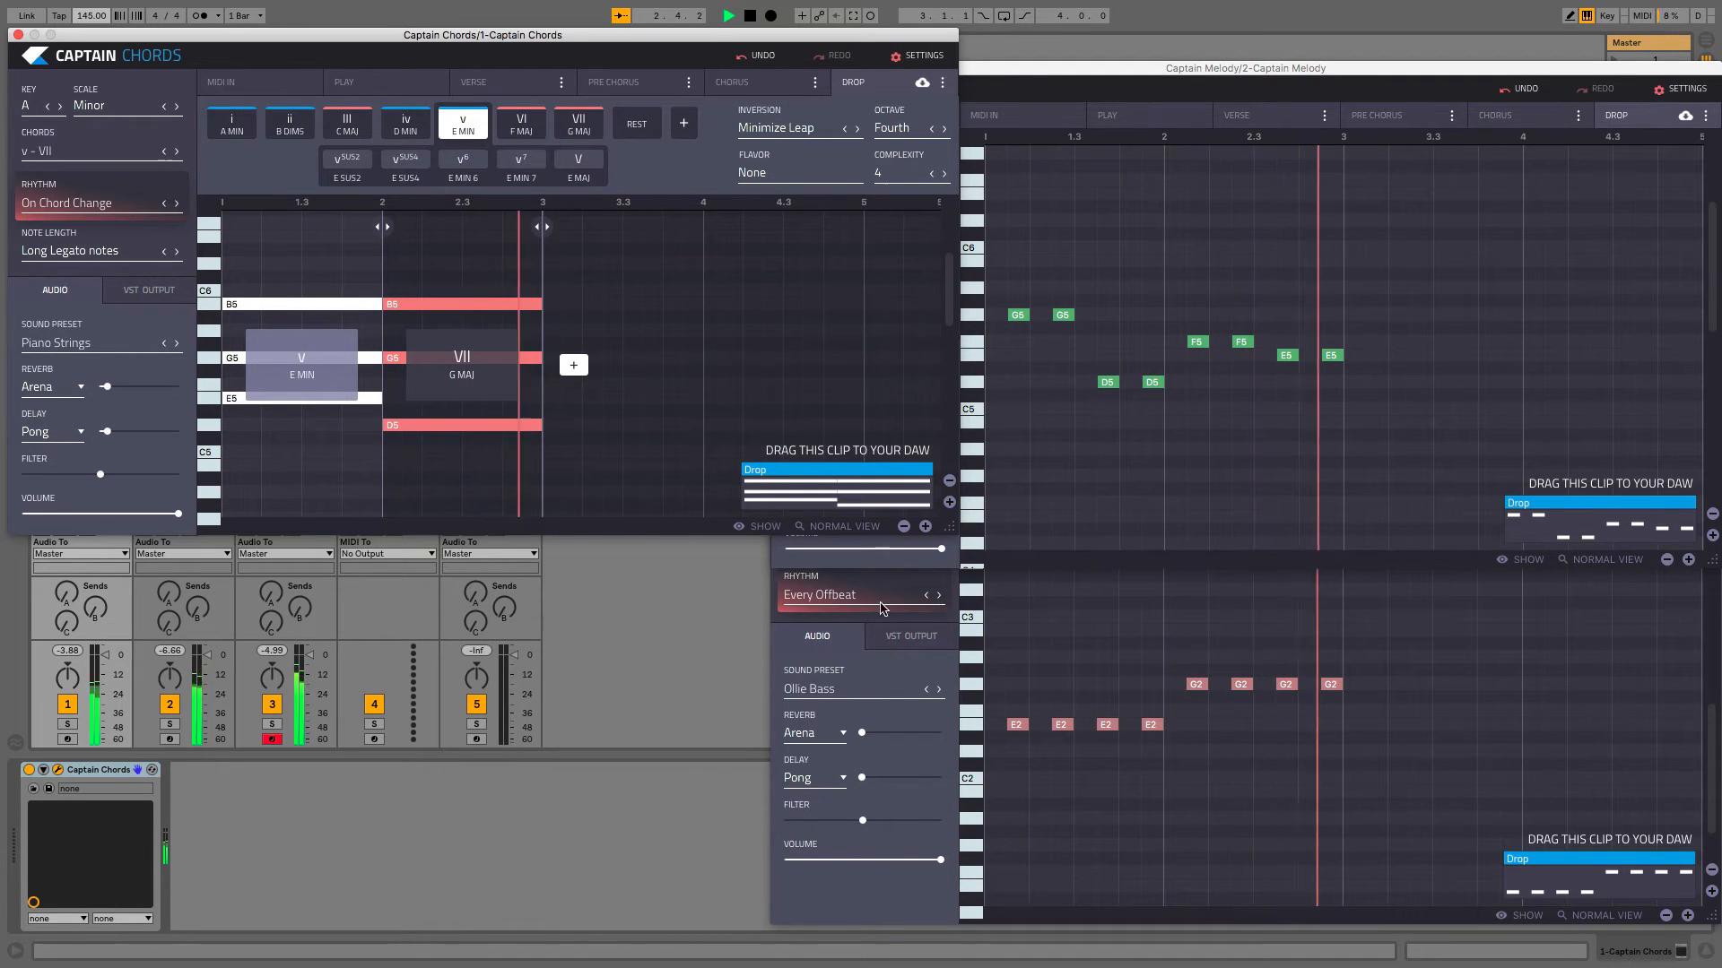
left_click(904, 562)
left_click(903, 562)
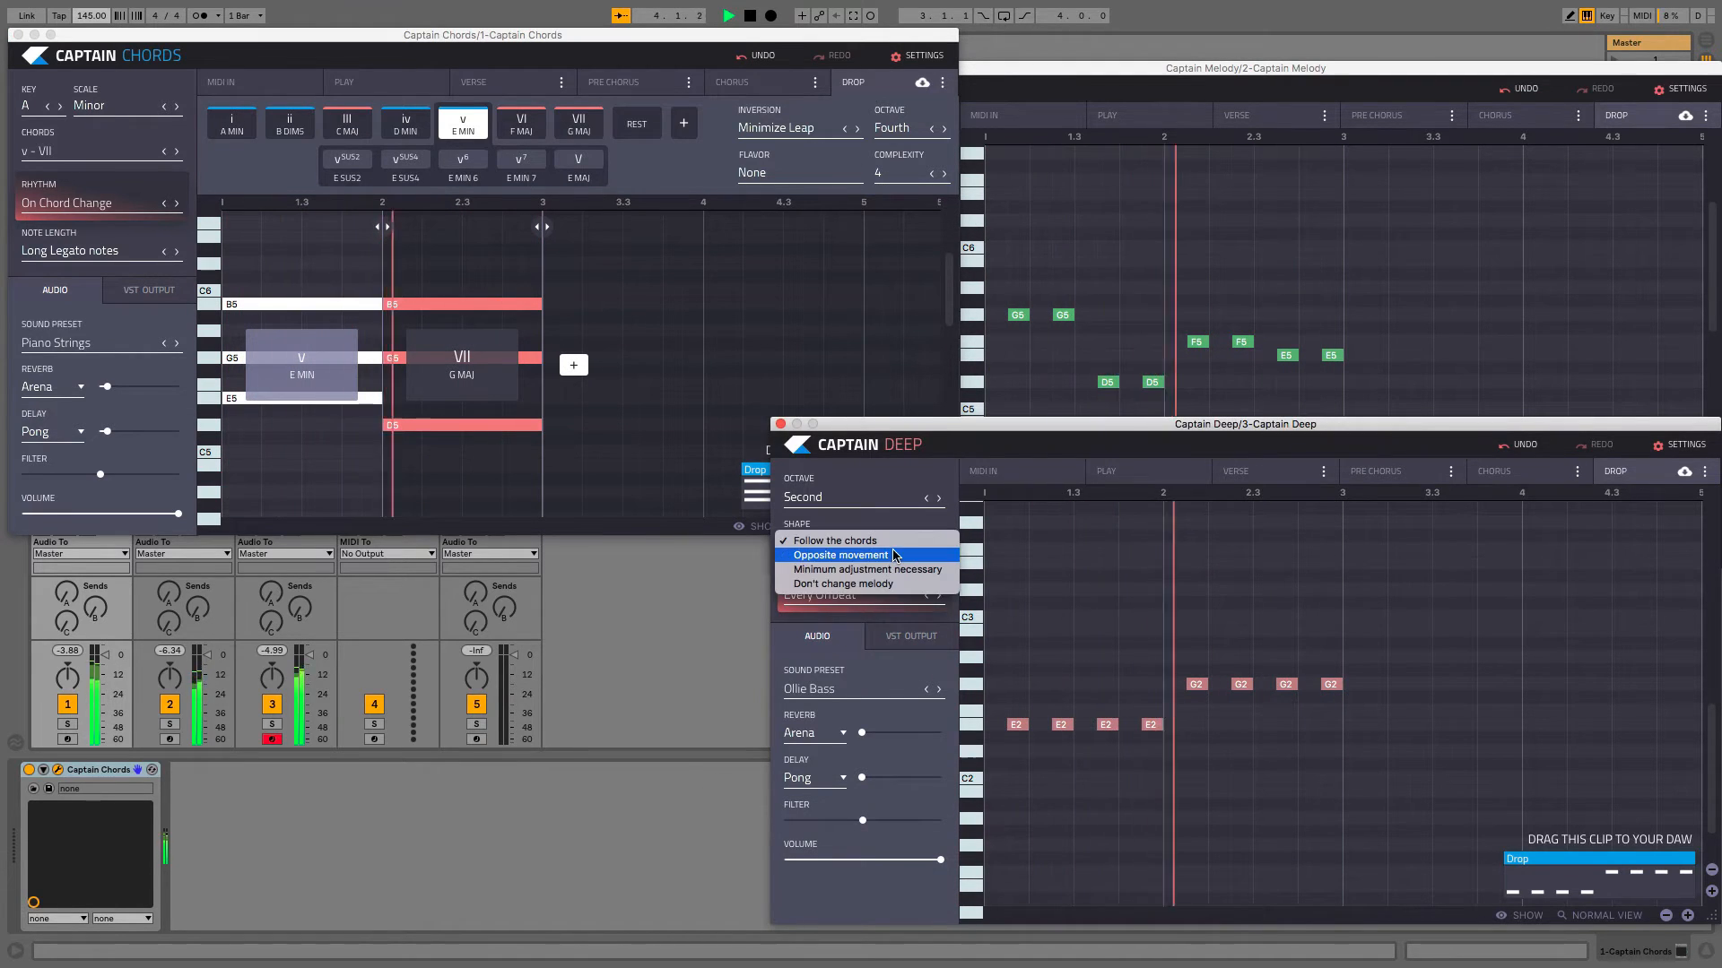
left_click(901, 527)
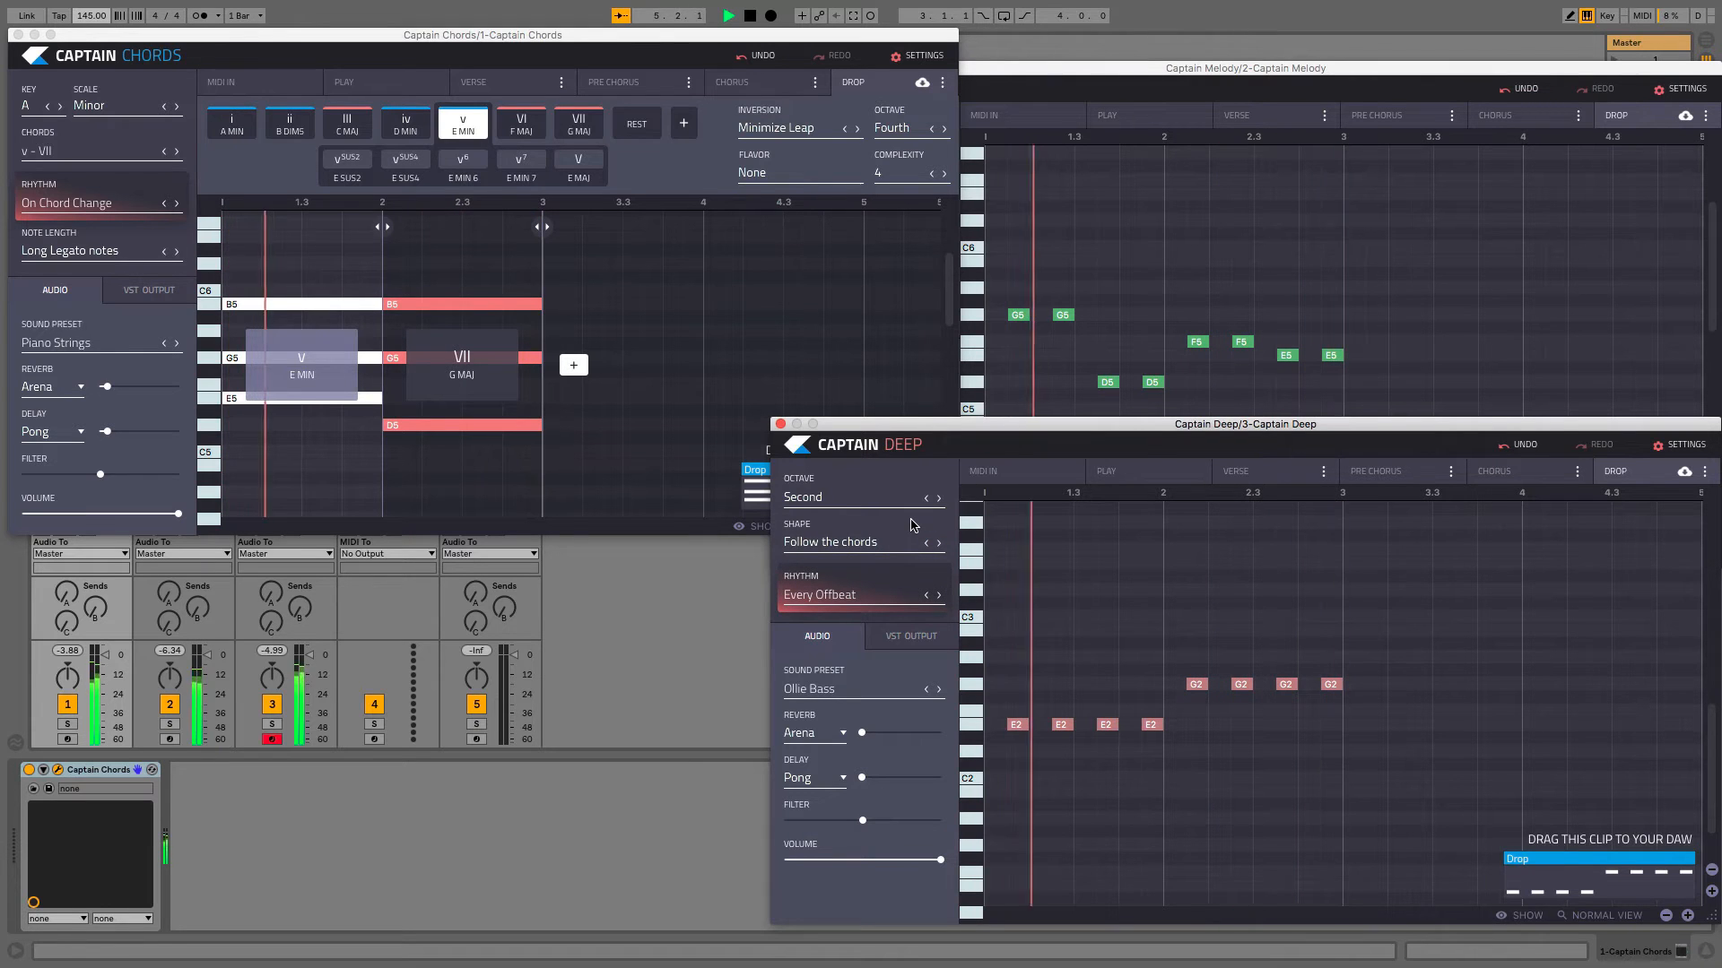
left_click(909, 595)
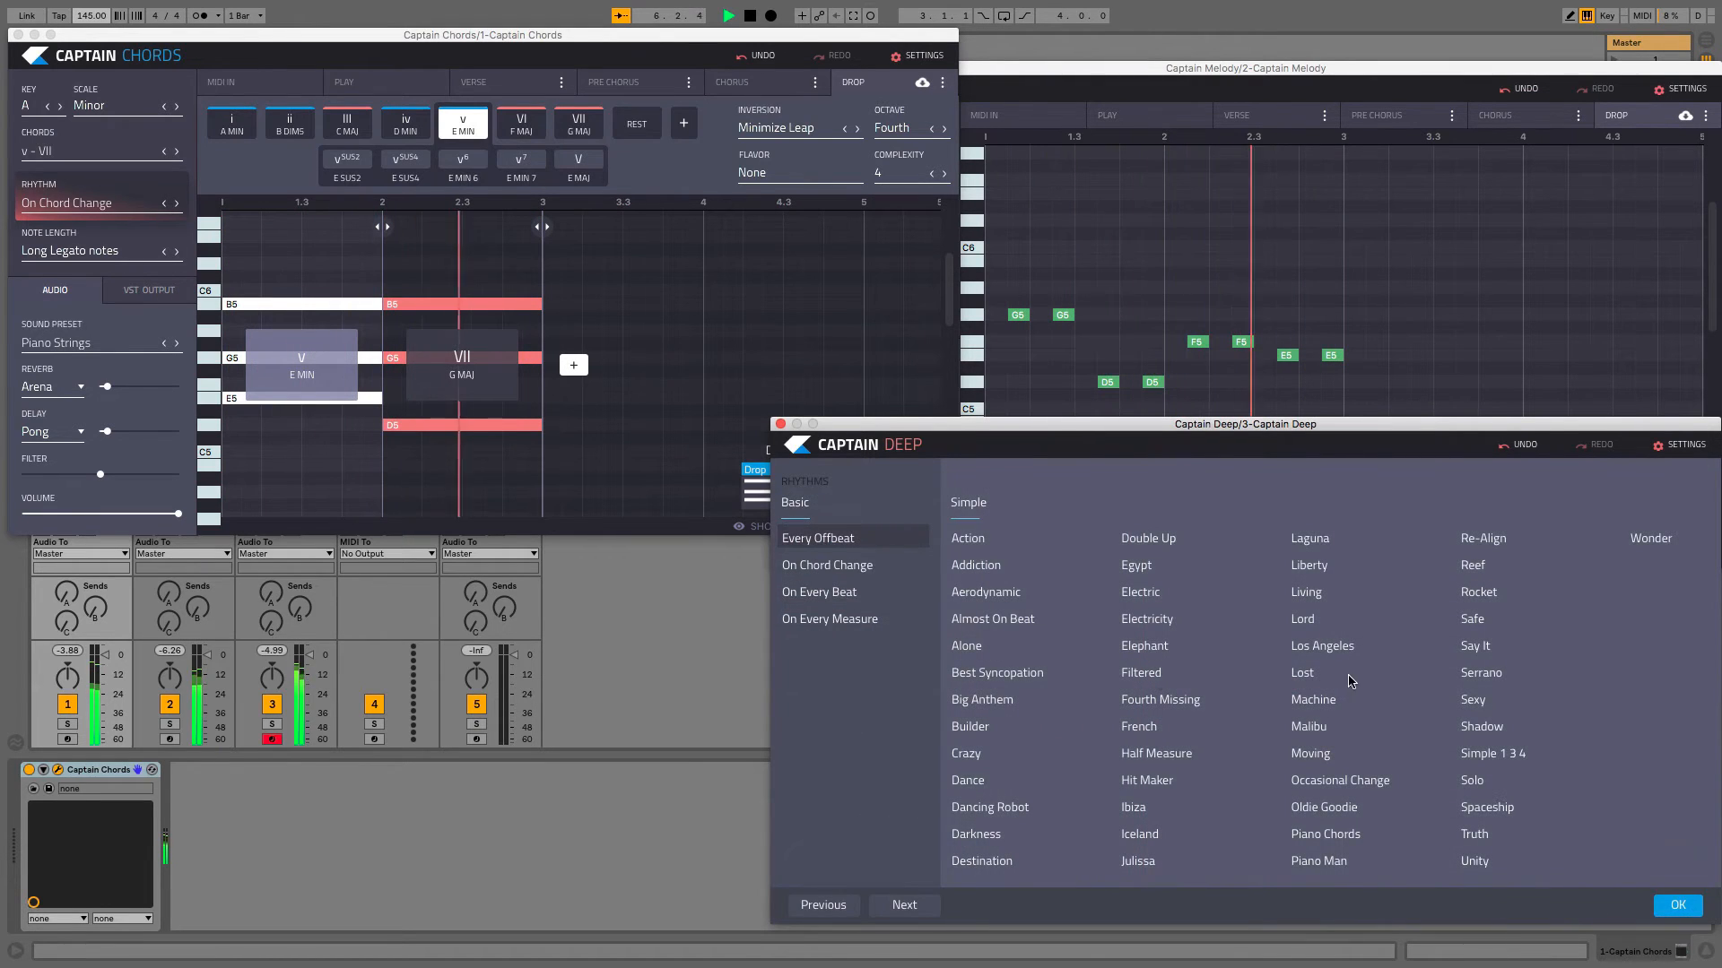
left_click(1675, 905)
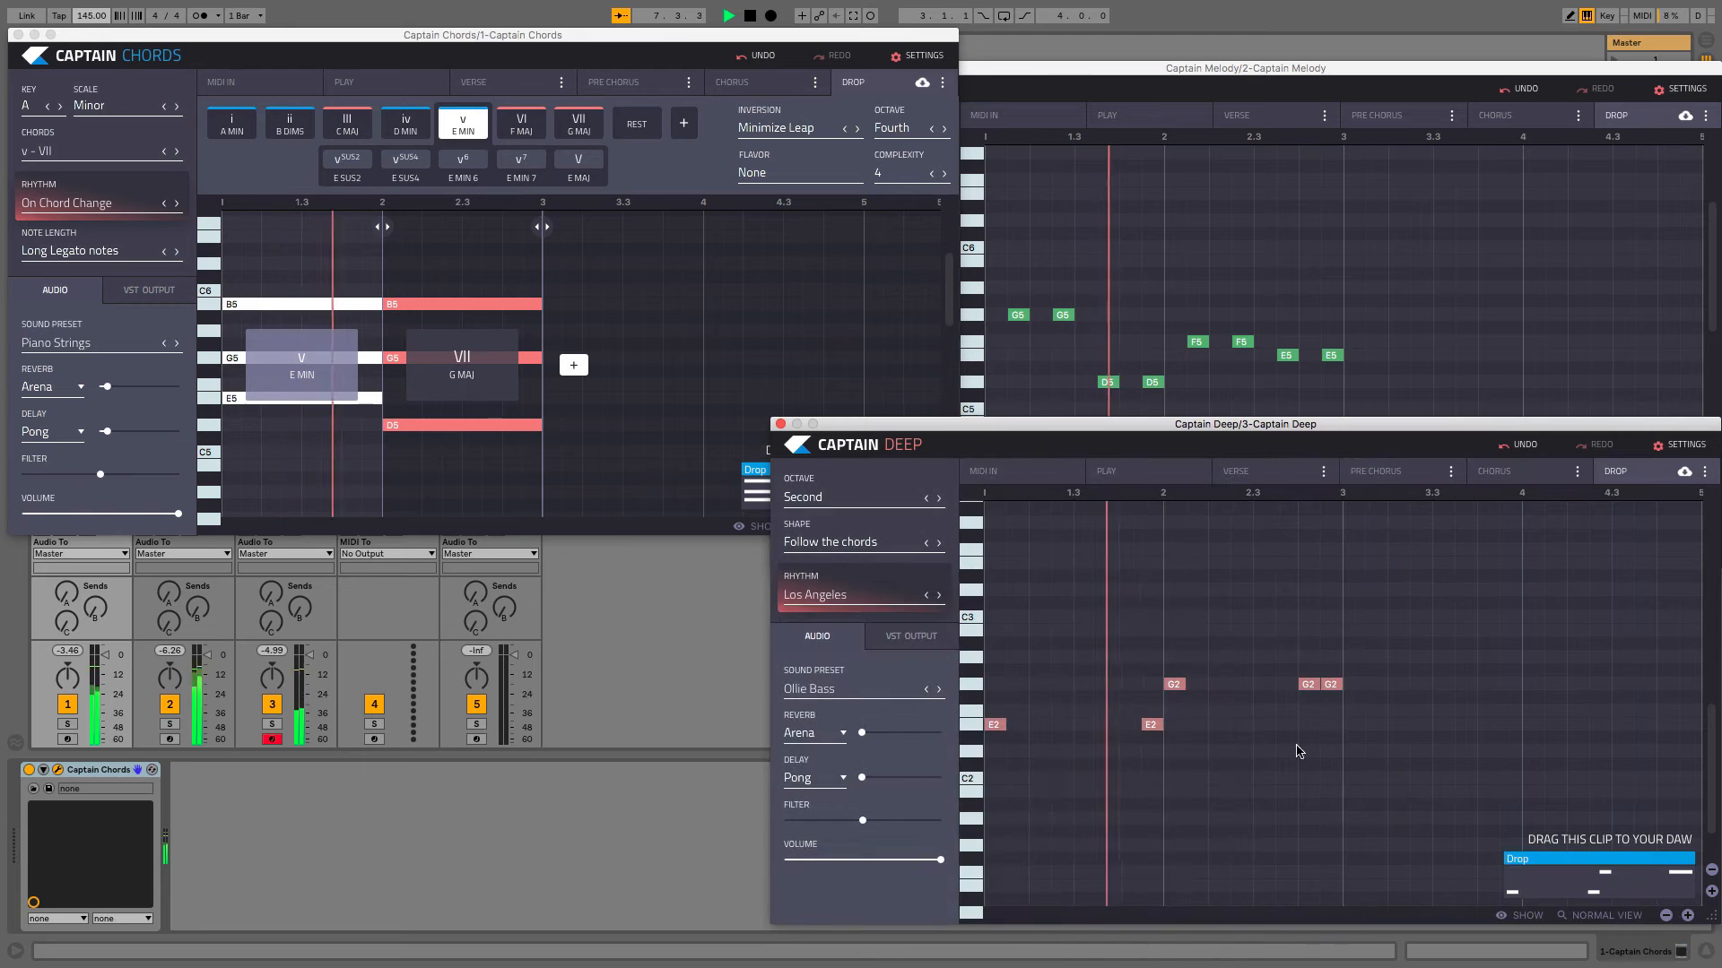
In Captain Melody, set the drop's tension to In Scale and pattern to Pluck 5, keep the original note length, and stop playback.
left_click(1034, 258)
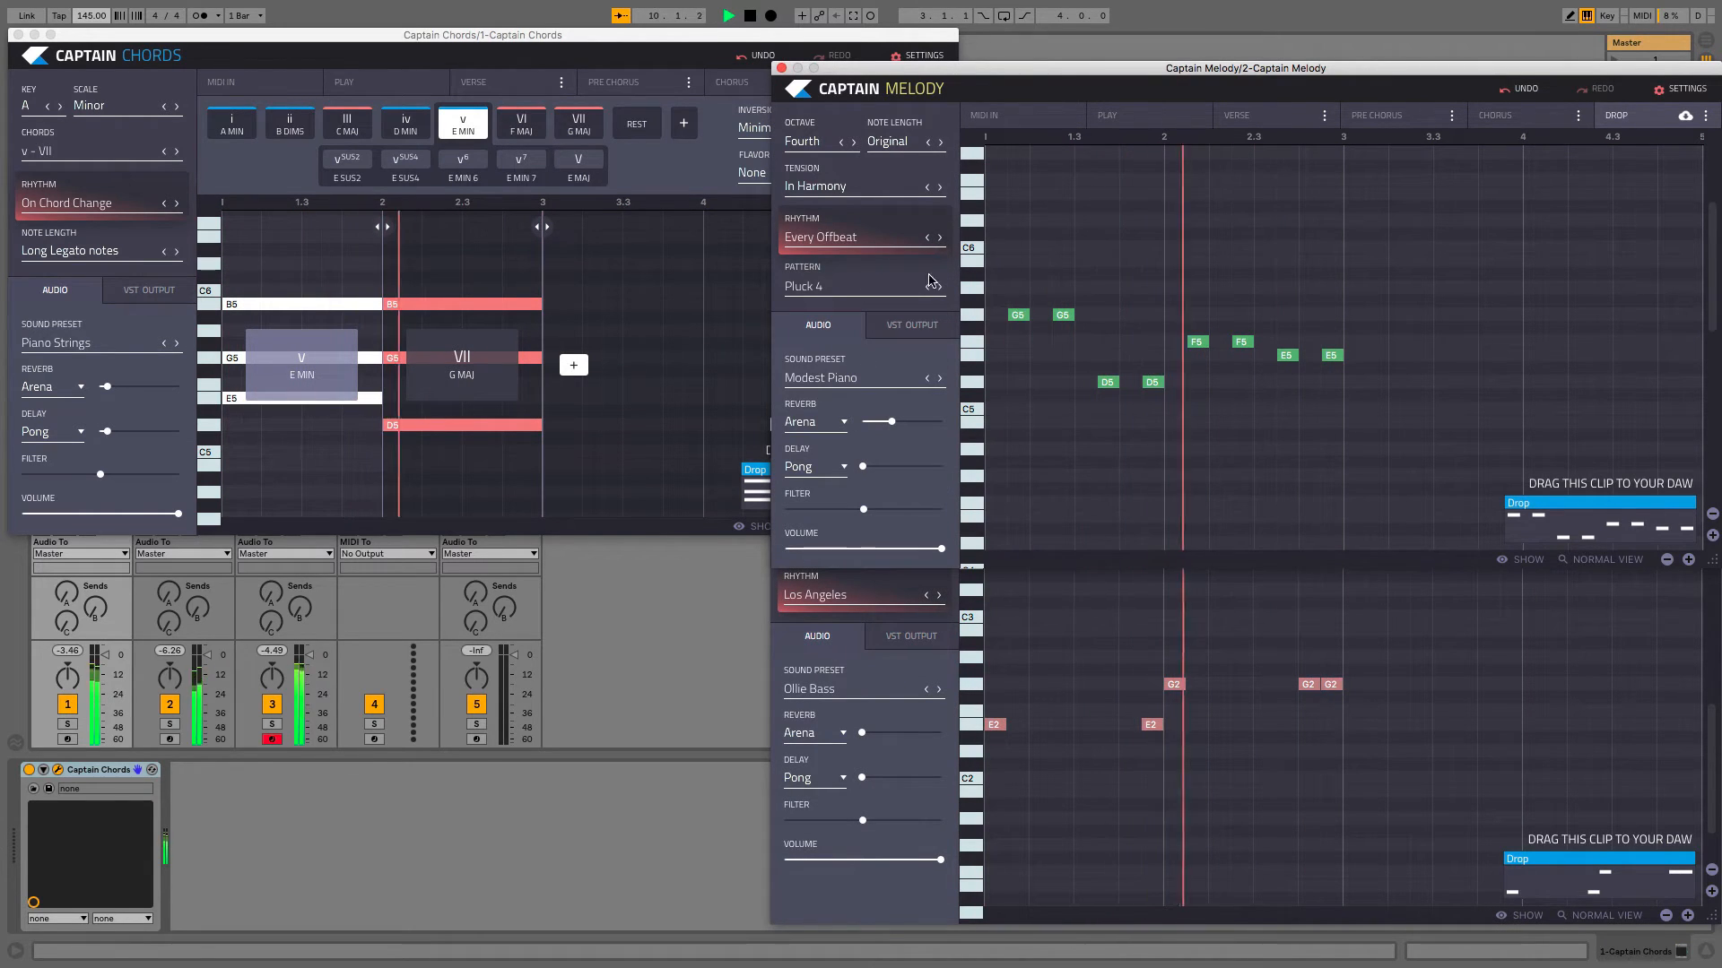
left_click(940, 141)
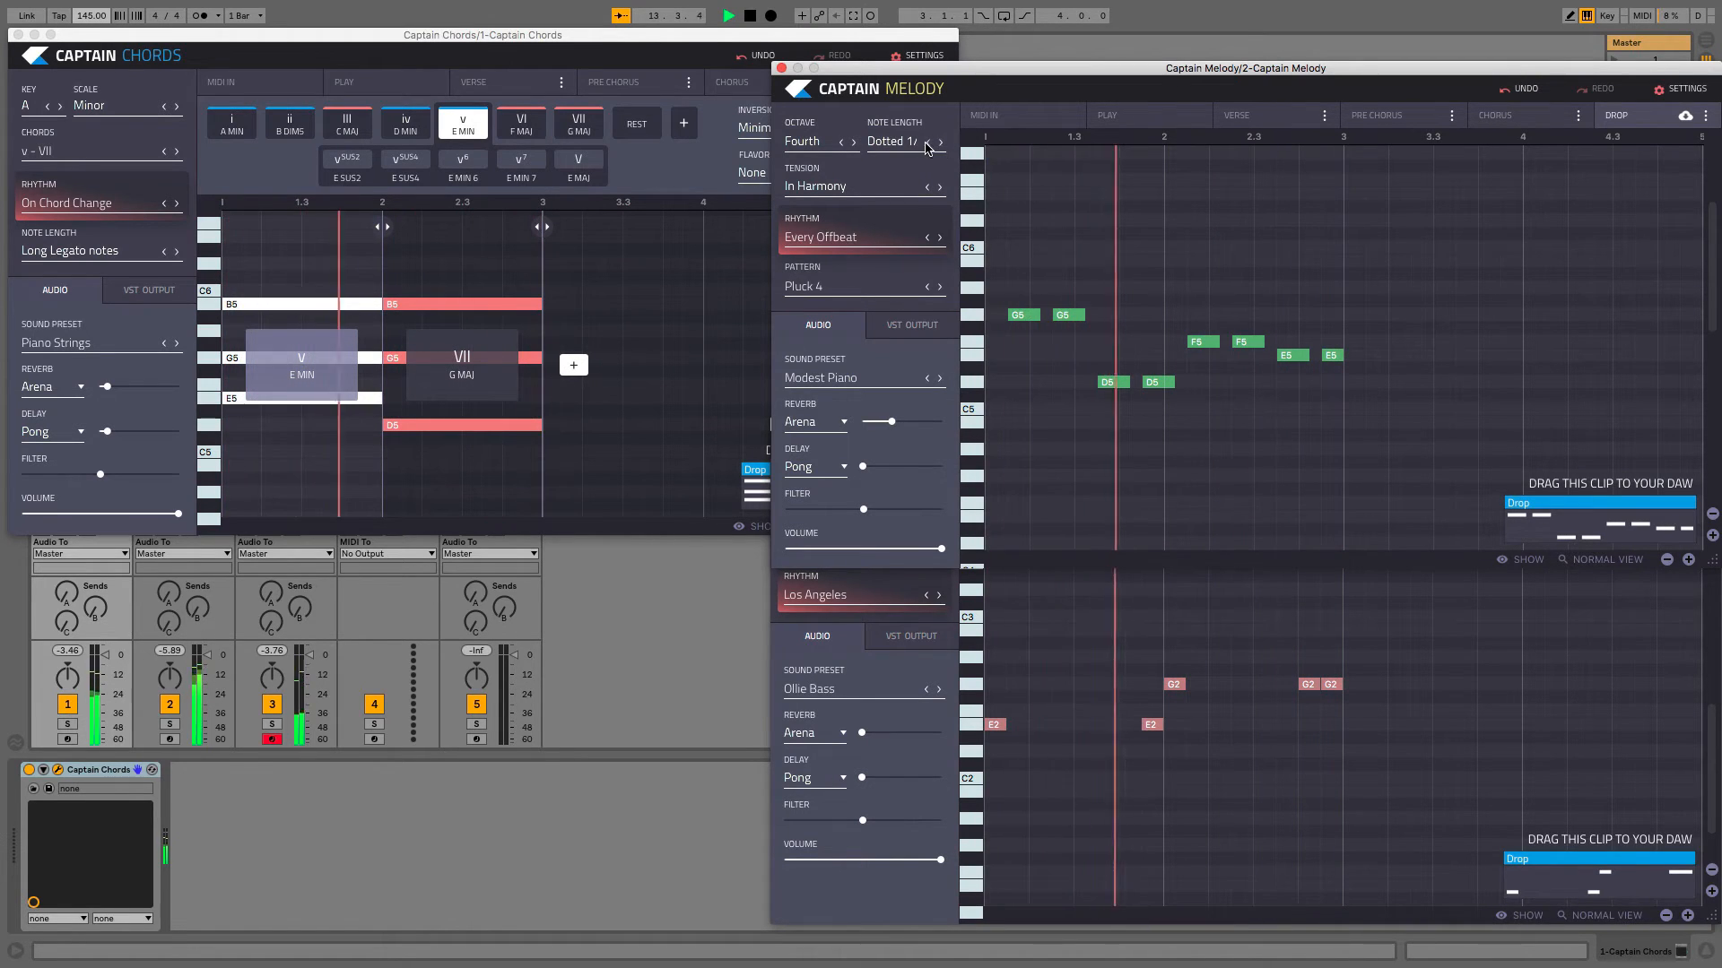
left_click(927, 143)
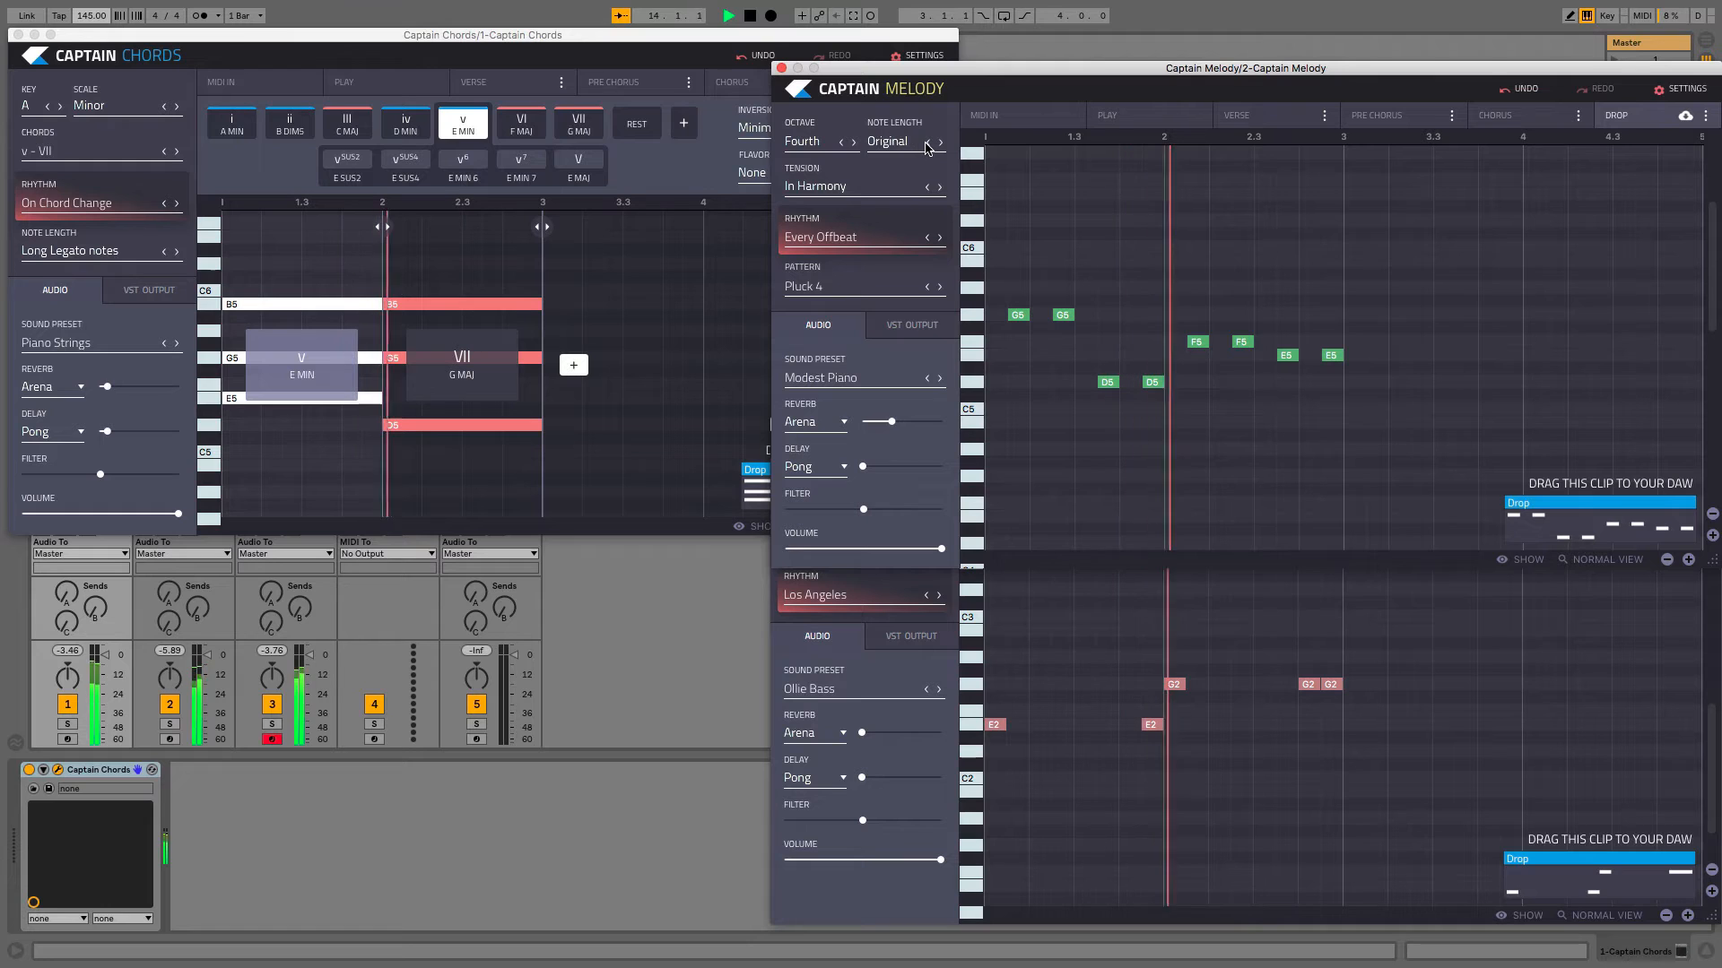
left_click(940, 187)
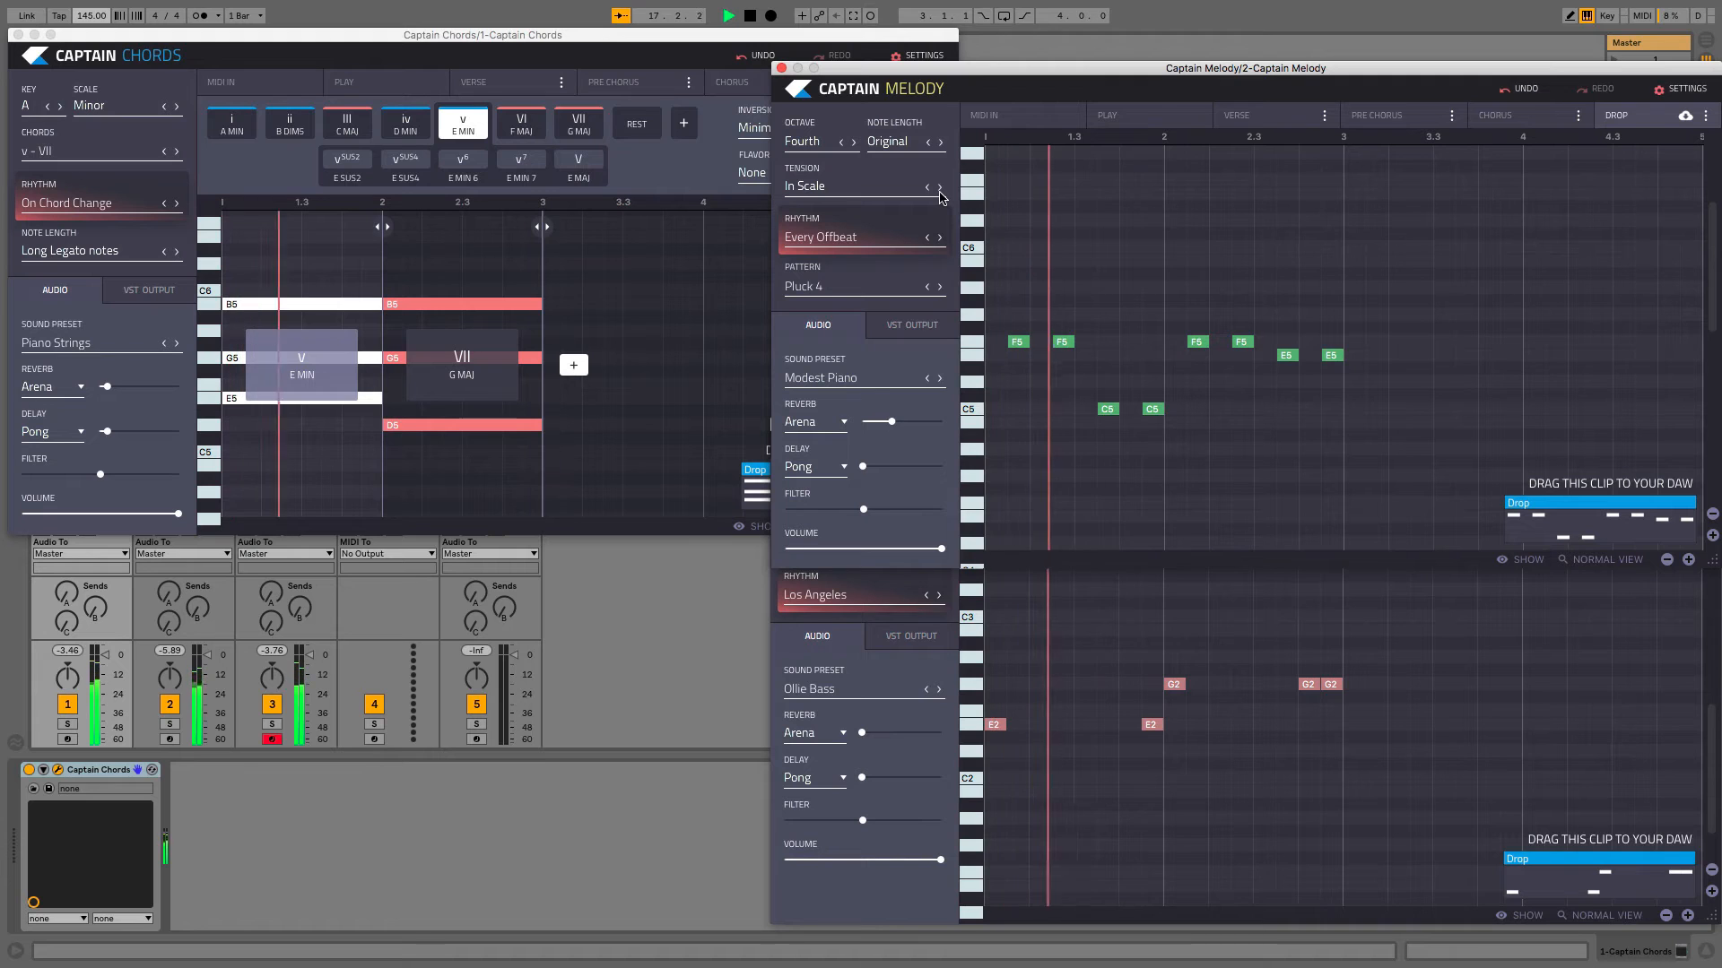
left_click(939, 287)
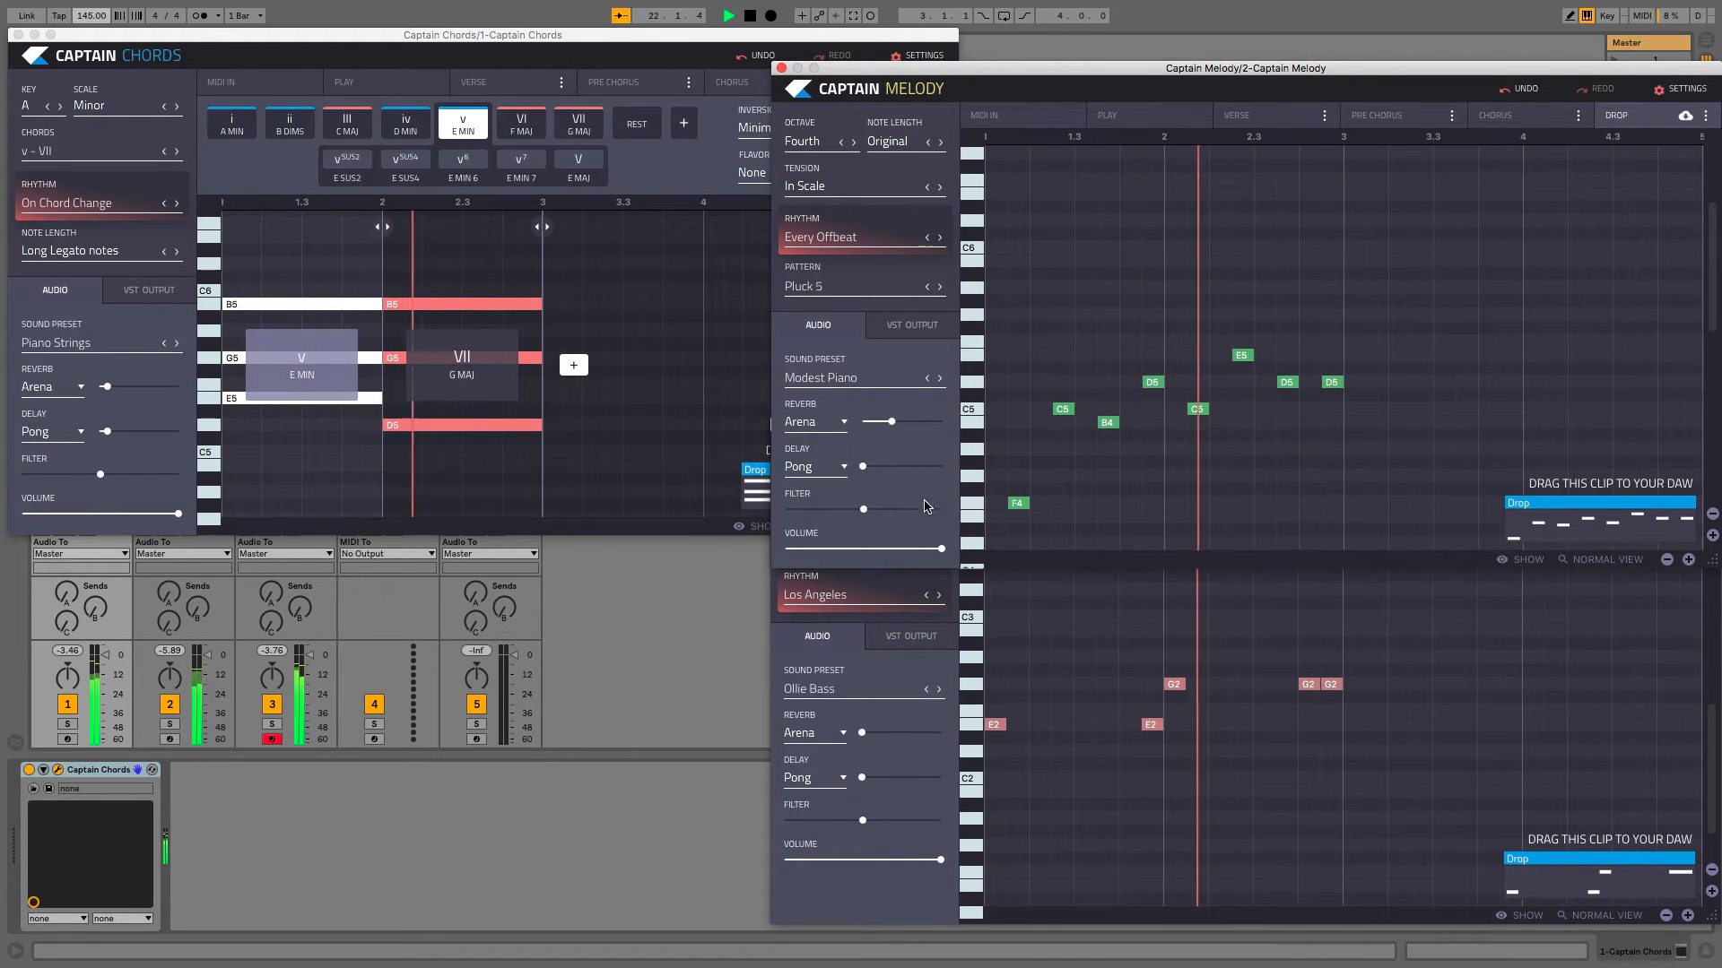
key("space")
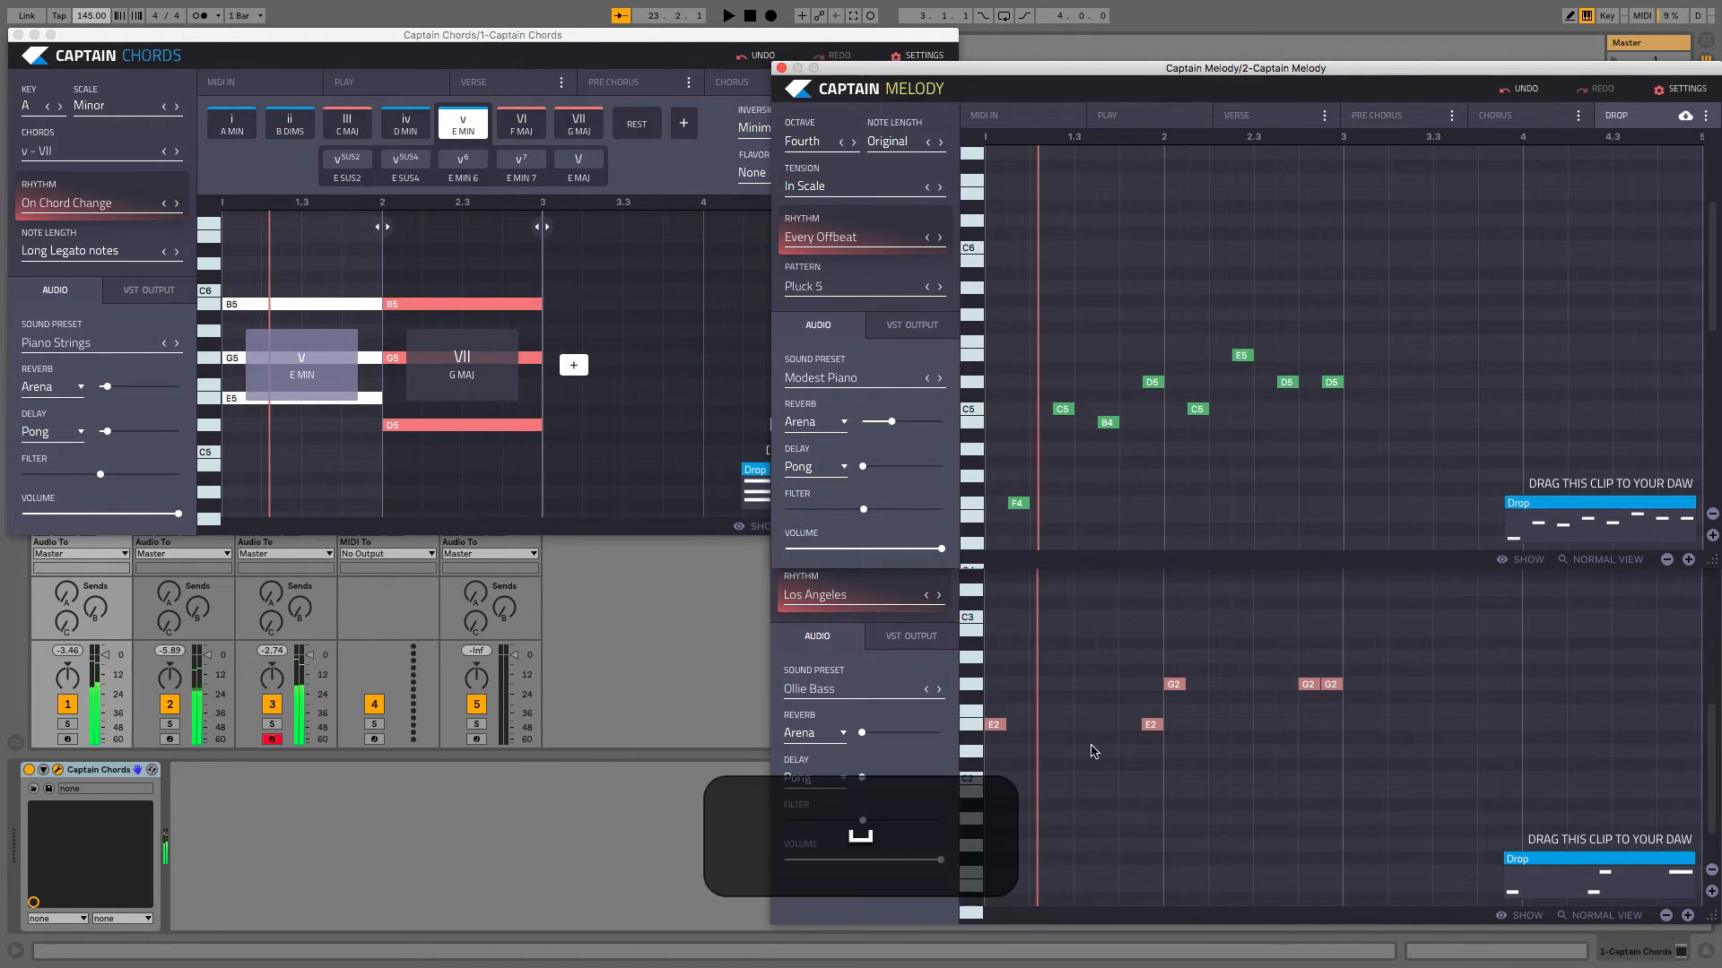
Open the Verse section in Captain Chords and move its window clear of the session tracks.
left_click(347, 90)
left_click(287, 85)
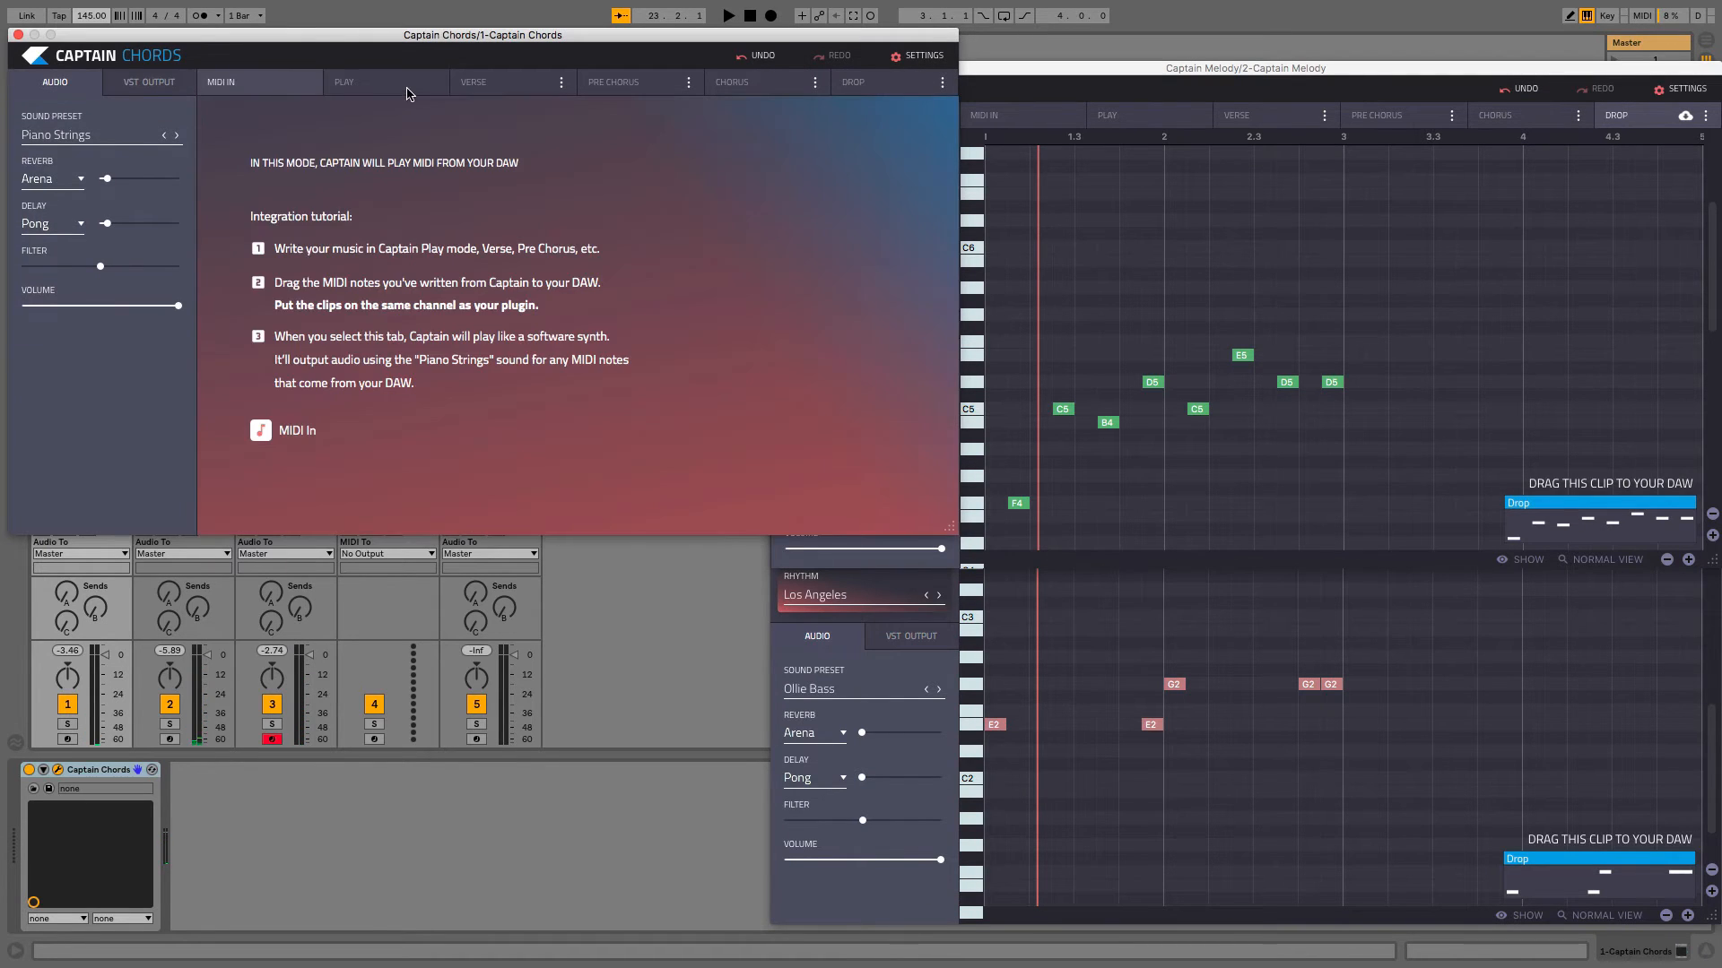
left_click(408, 93)
left_click(536, 89)
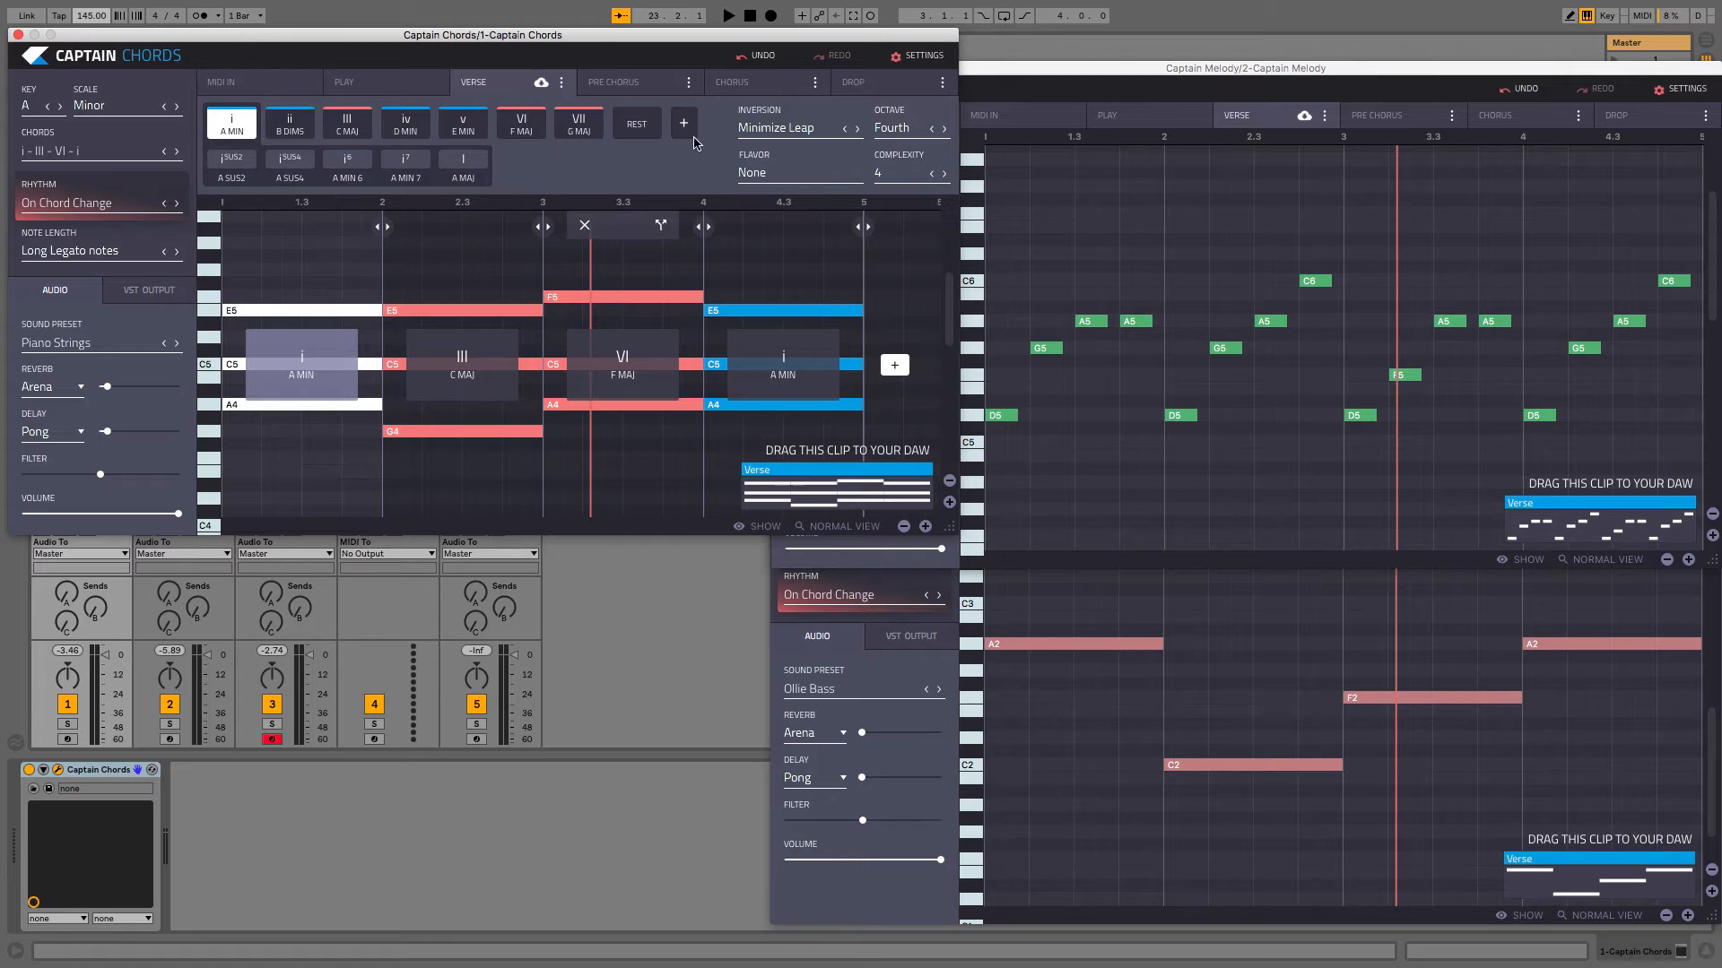
left_click_drag(582, 45, 1178, 155)
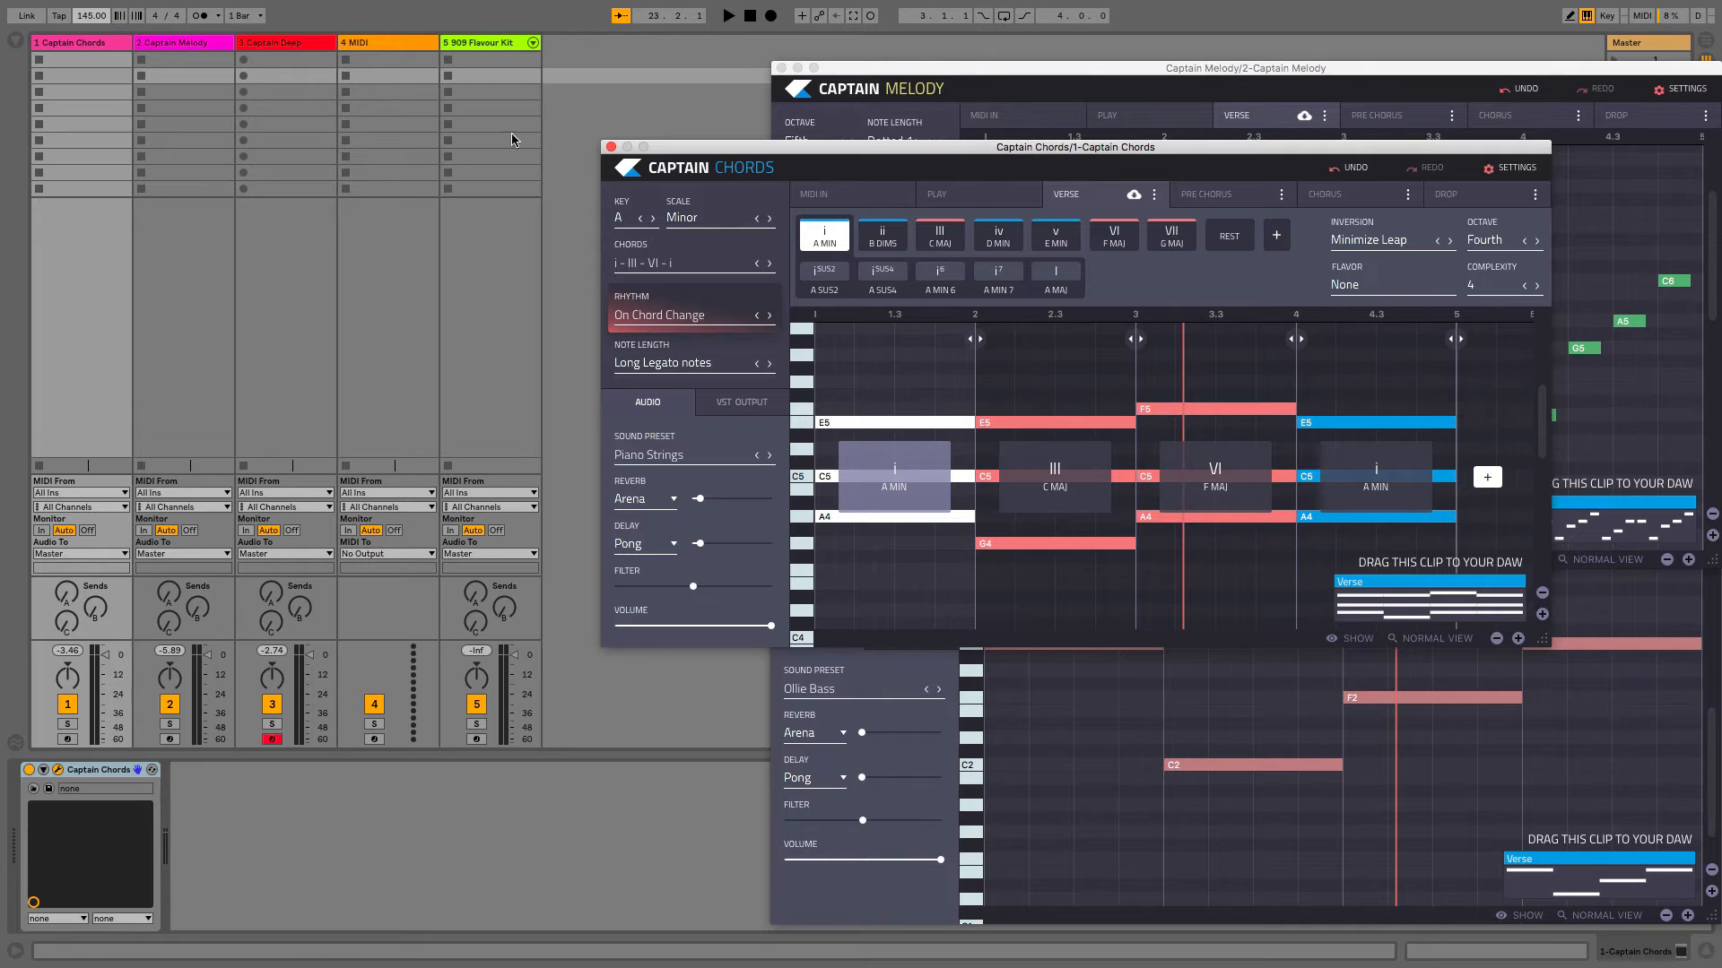
Duplicate the 4 MIDI track twice and place the Verse chords clip in the first slot of 4 MIDI.
left_click(285, 43)
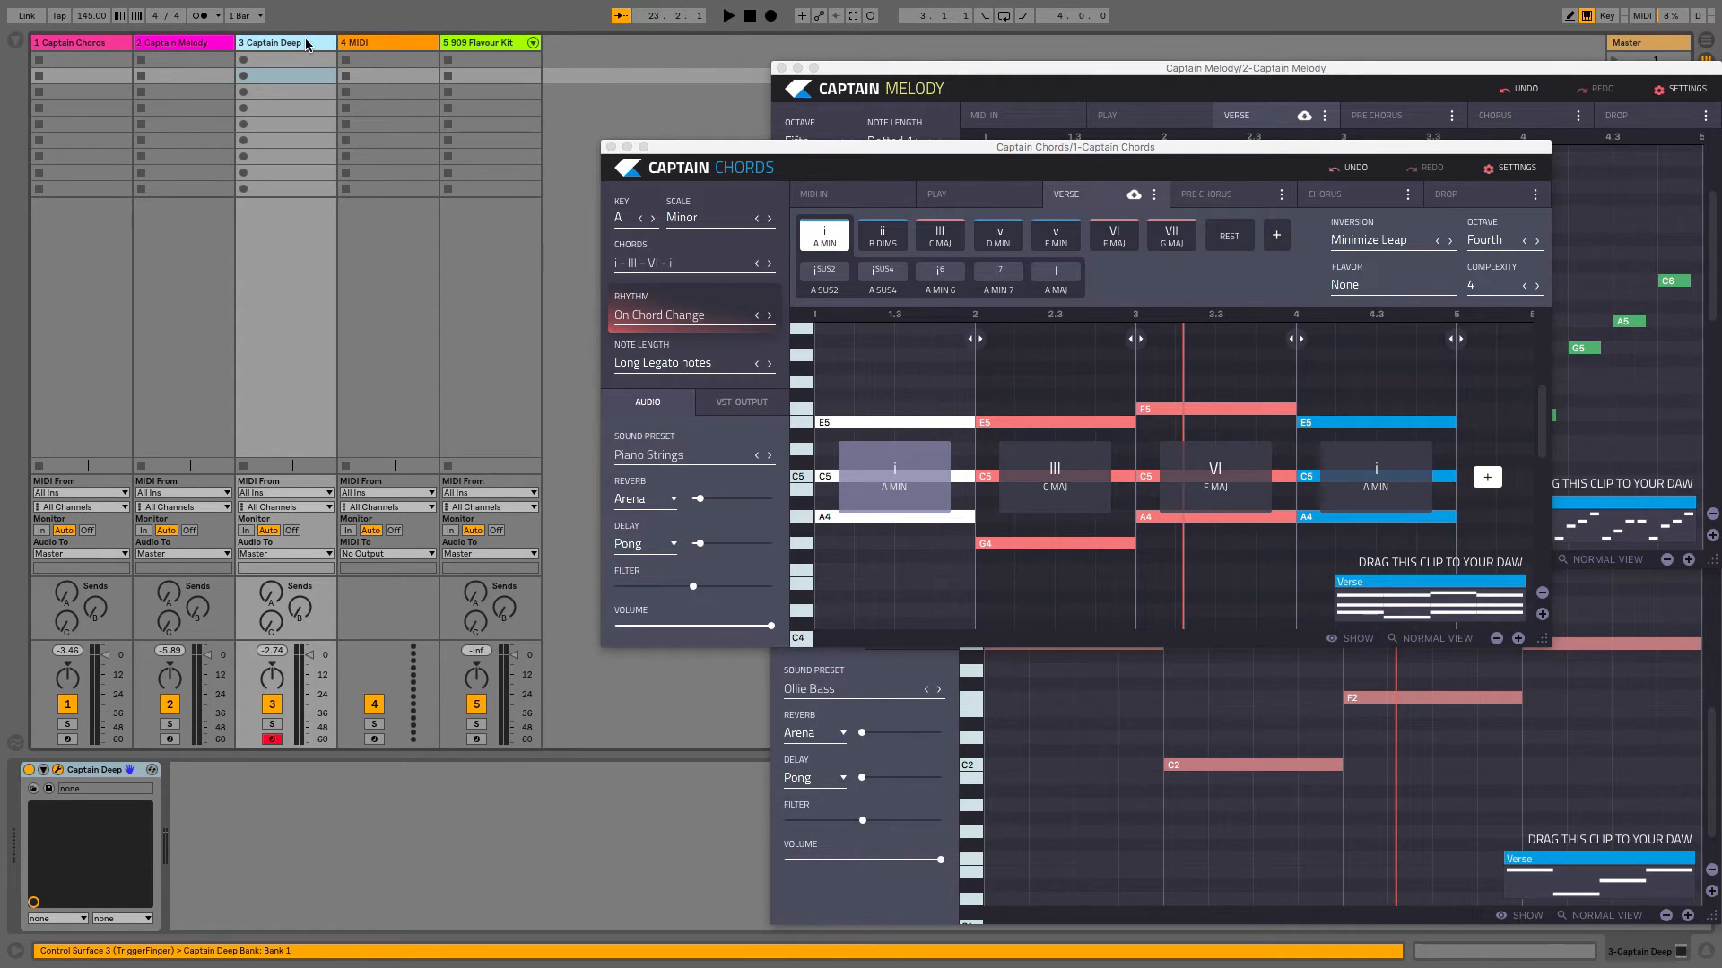
key("shift+super")
left_click(386, 43)
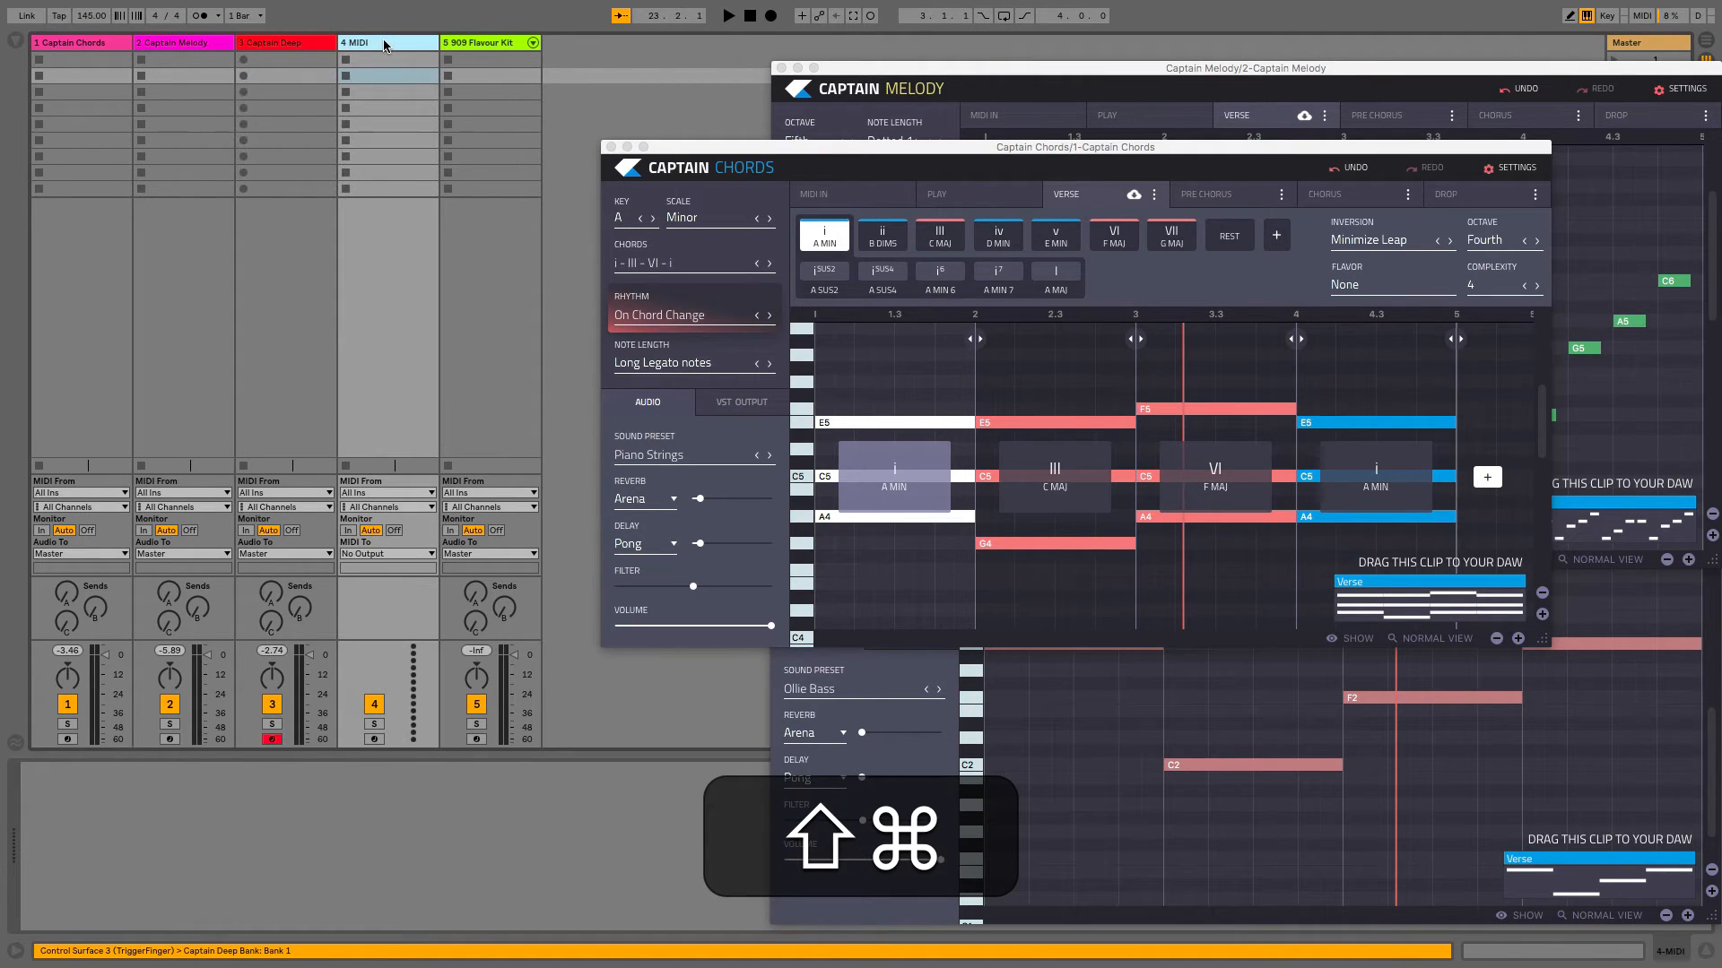
key("super+d")
key("super+d")
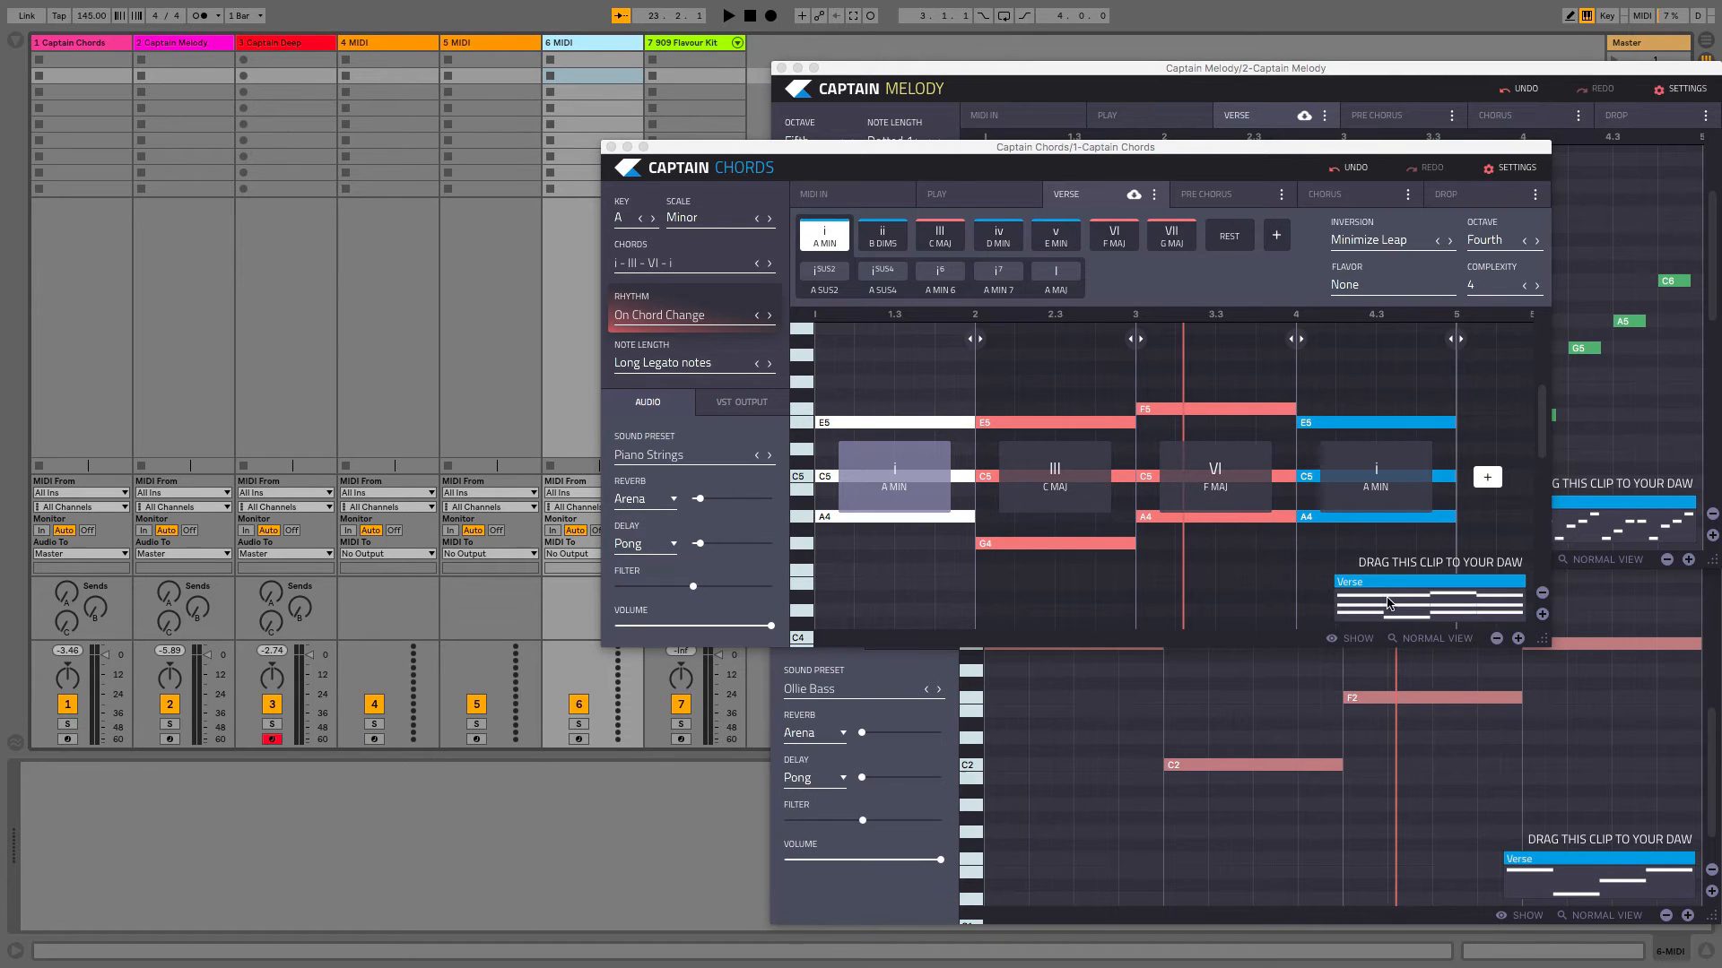
left_click_drag(1401, 582, 388, 54)
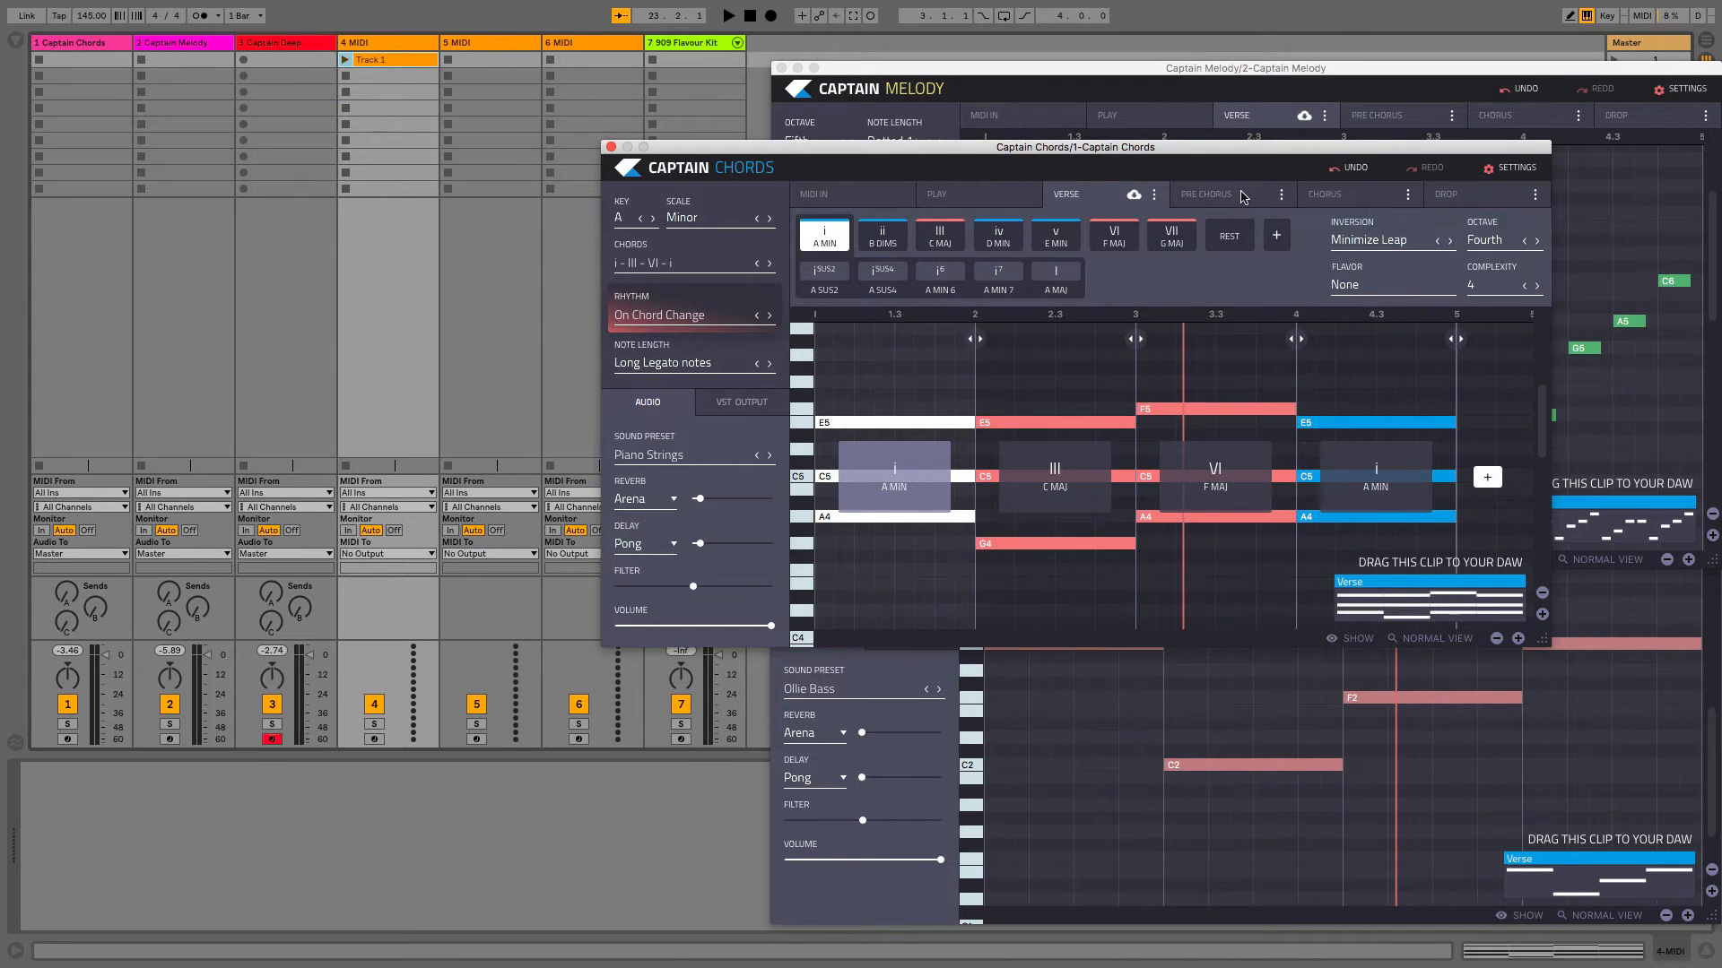
left_click(1243, 197)
left_click_drag(1432, 581, 400, 75)
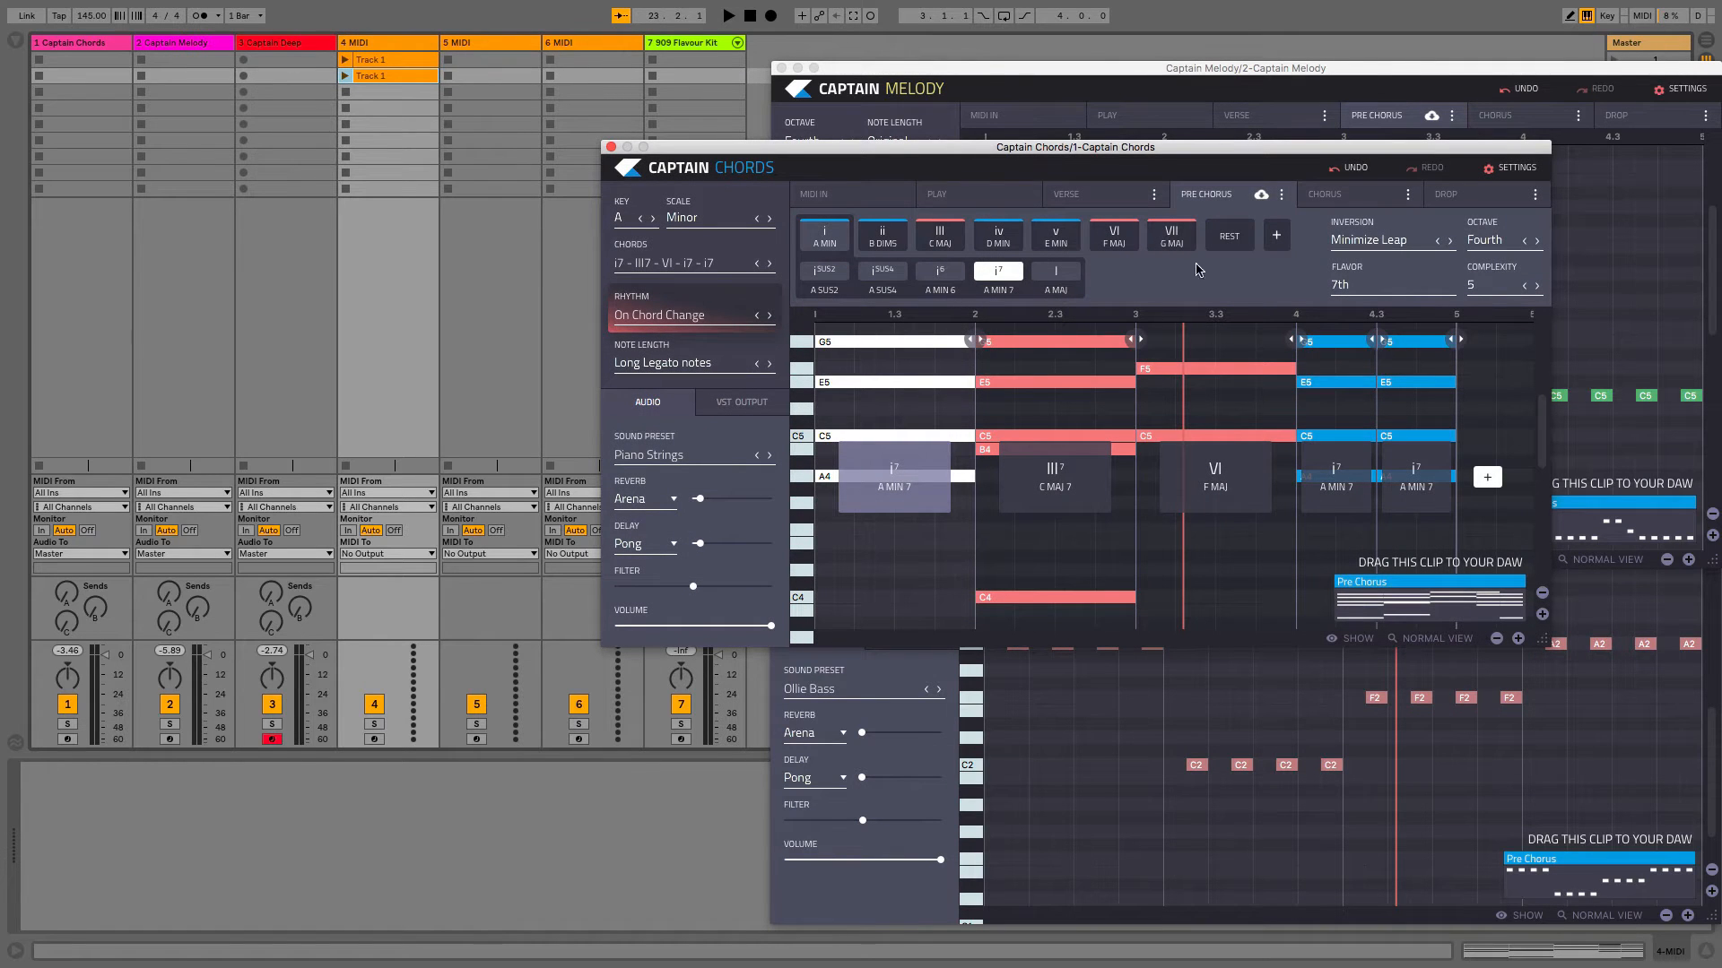
left_click(1337, 190)
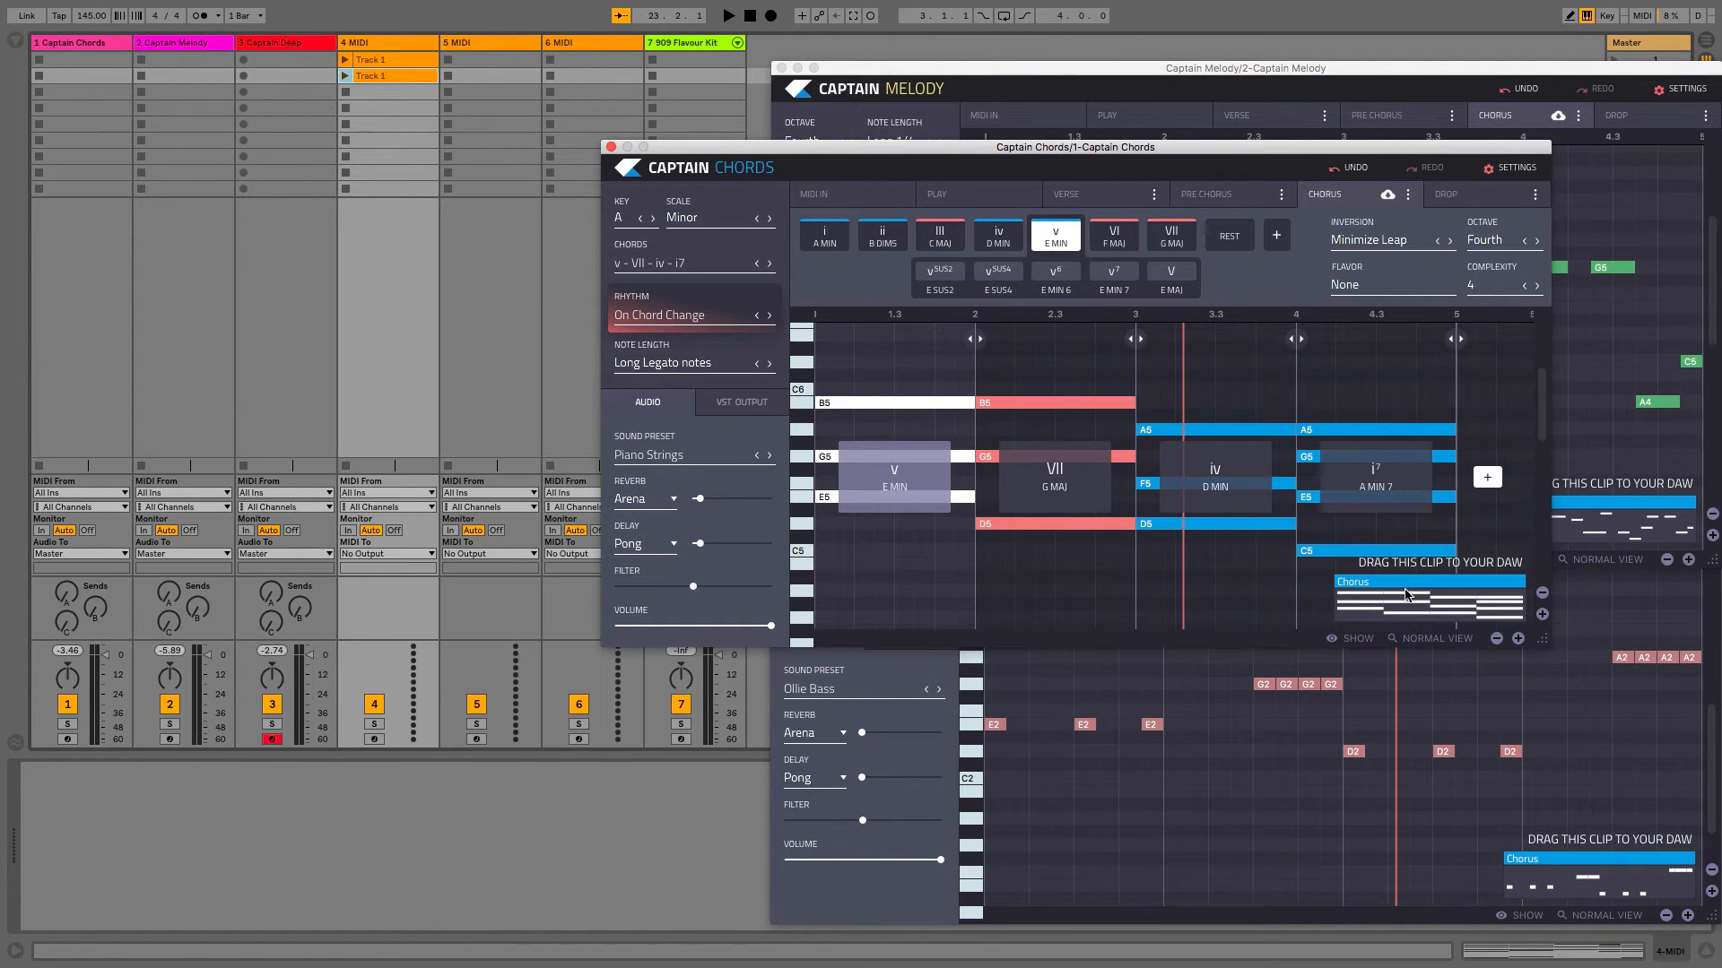
left_click_drag(1406, 593, 395, 92)
key("super+z")
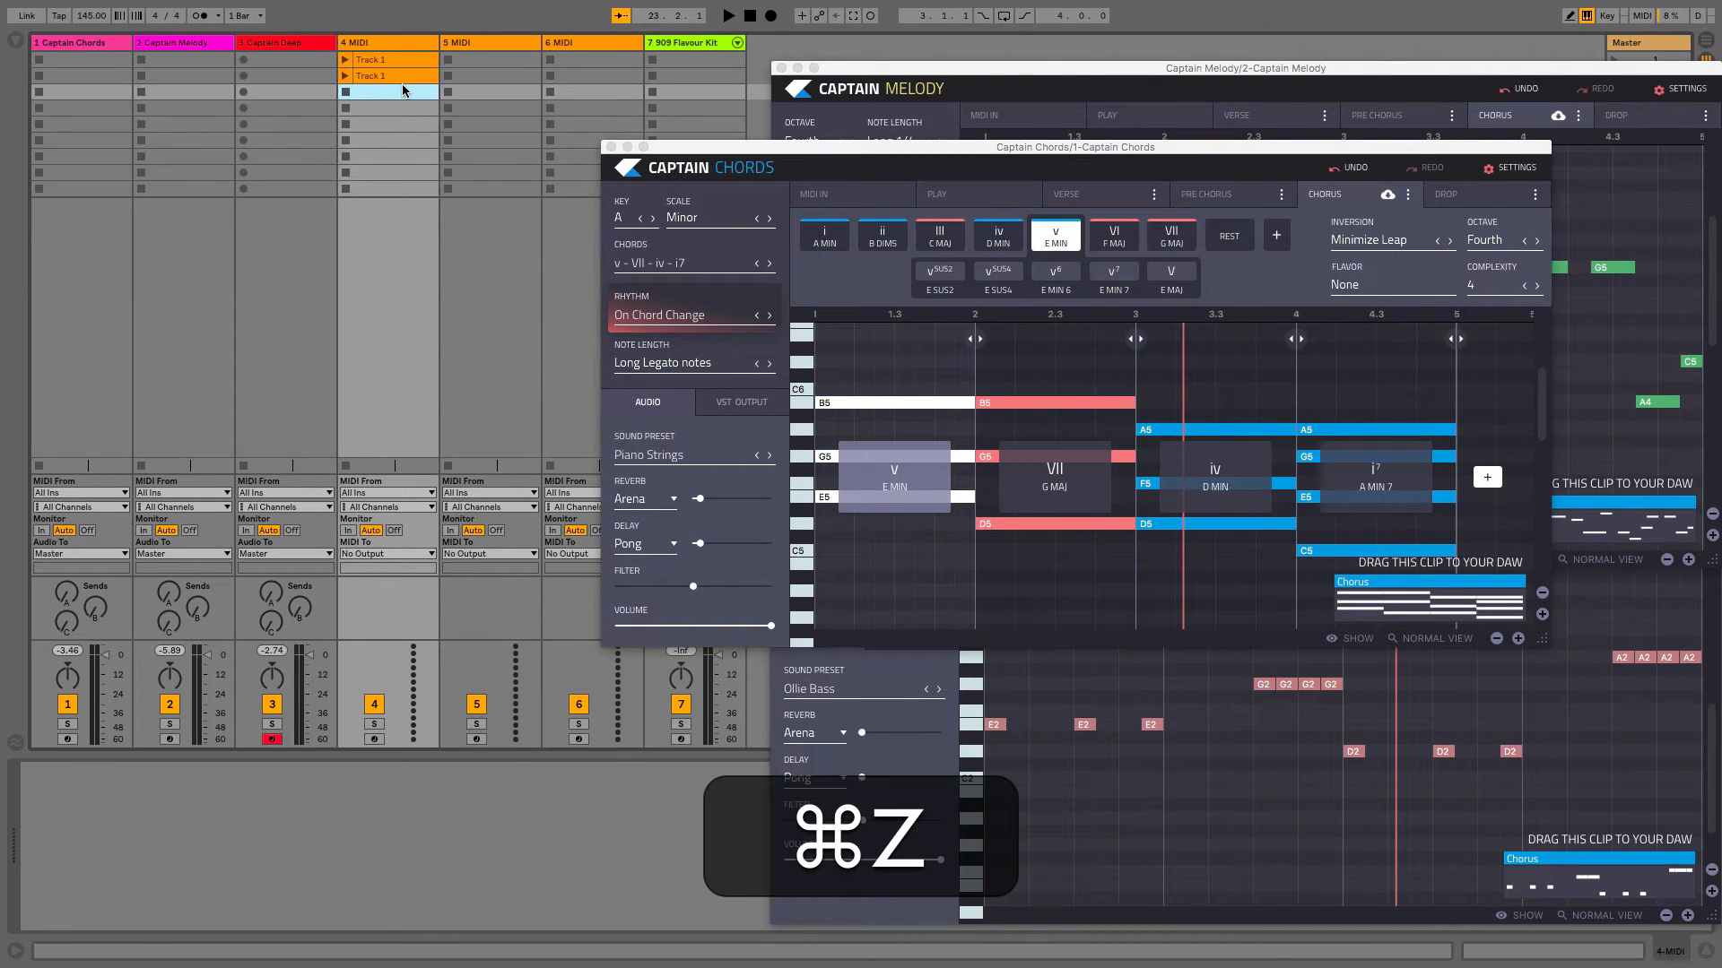
key("super+z")
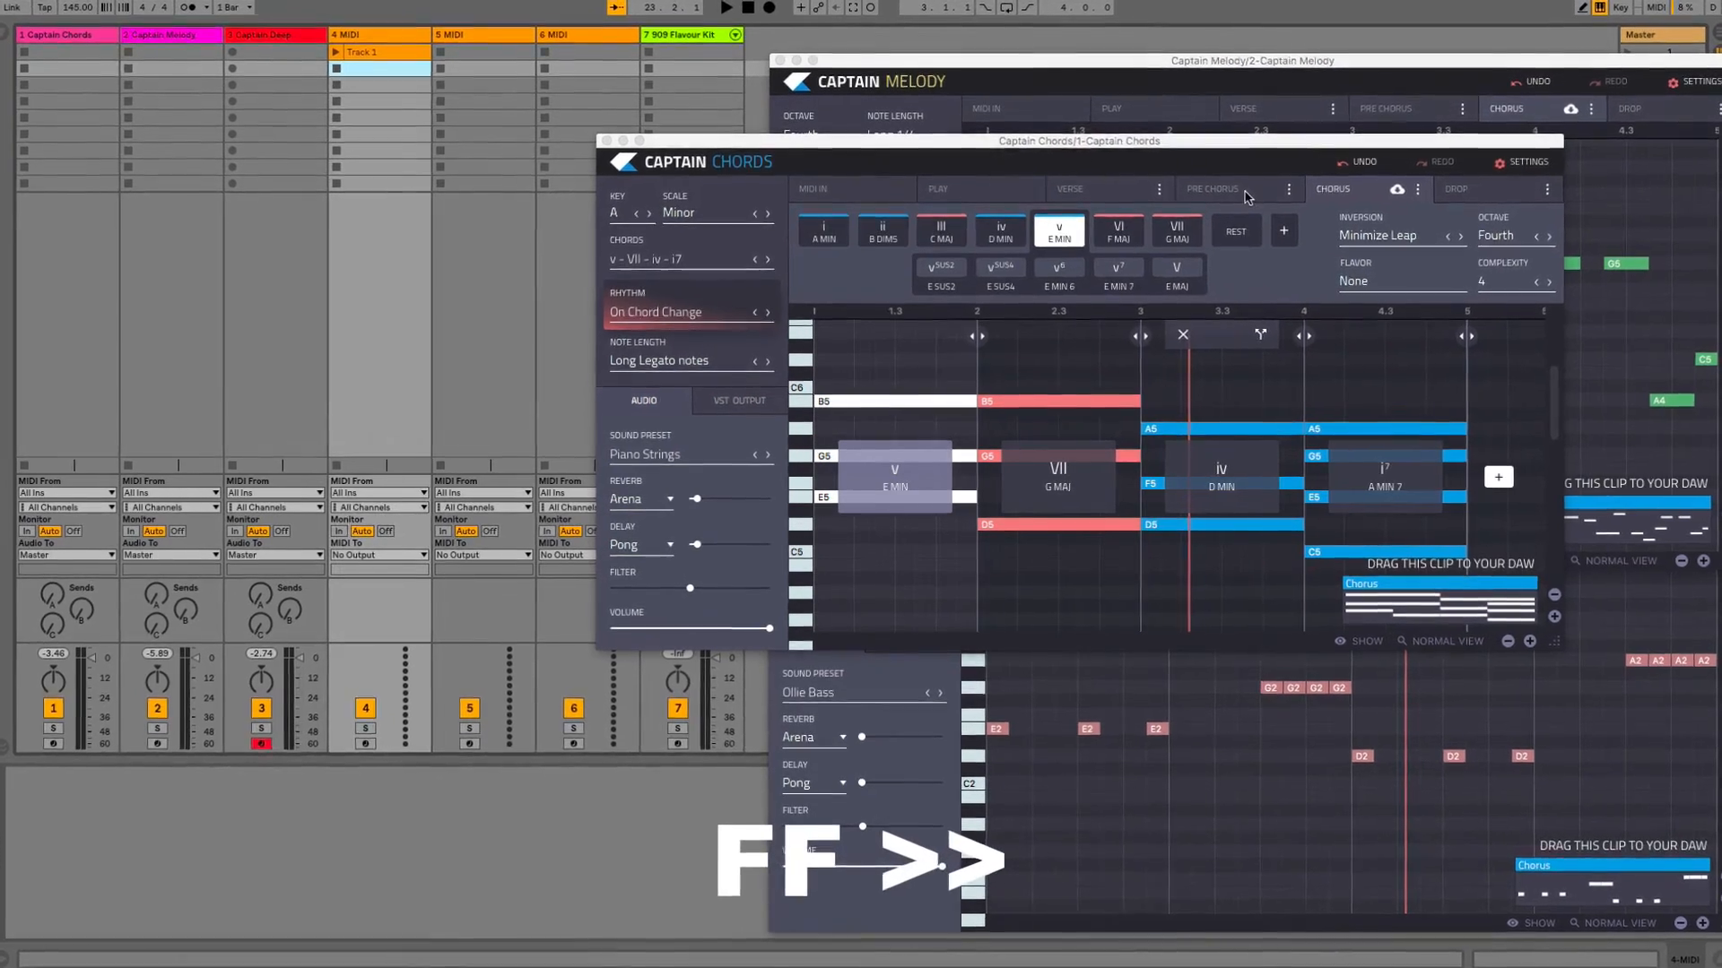
Place the Pre Chorus and Chorus chords clips in the second and third slots of 4 MIDI.
left_click(1131, 199)
left_click(1224, 193)
left_click_drag(1439, 596, 391, 71)
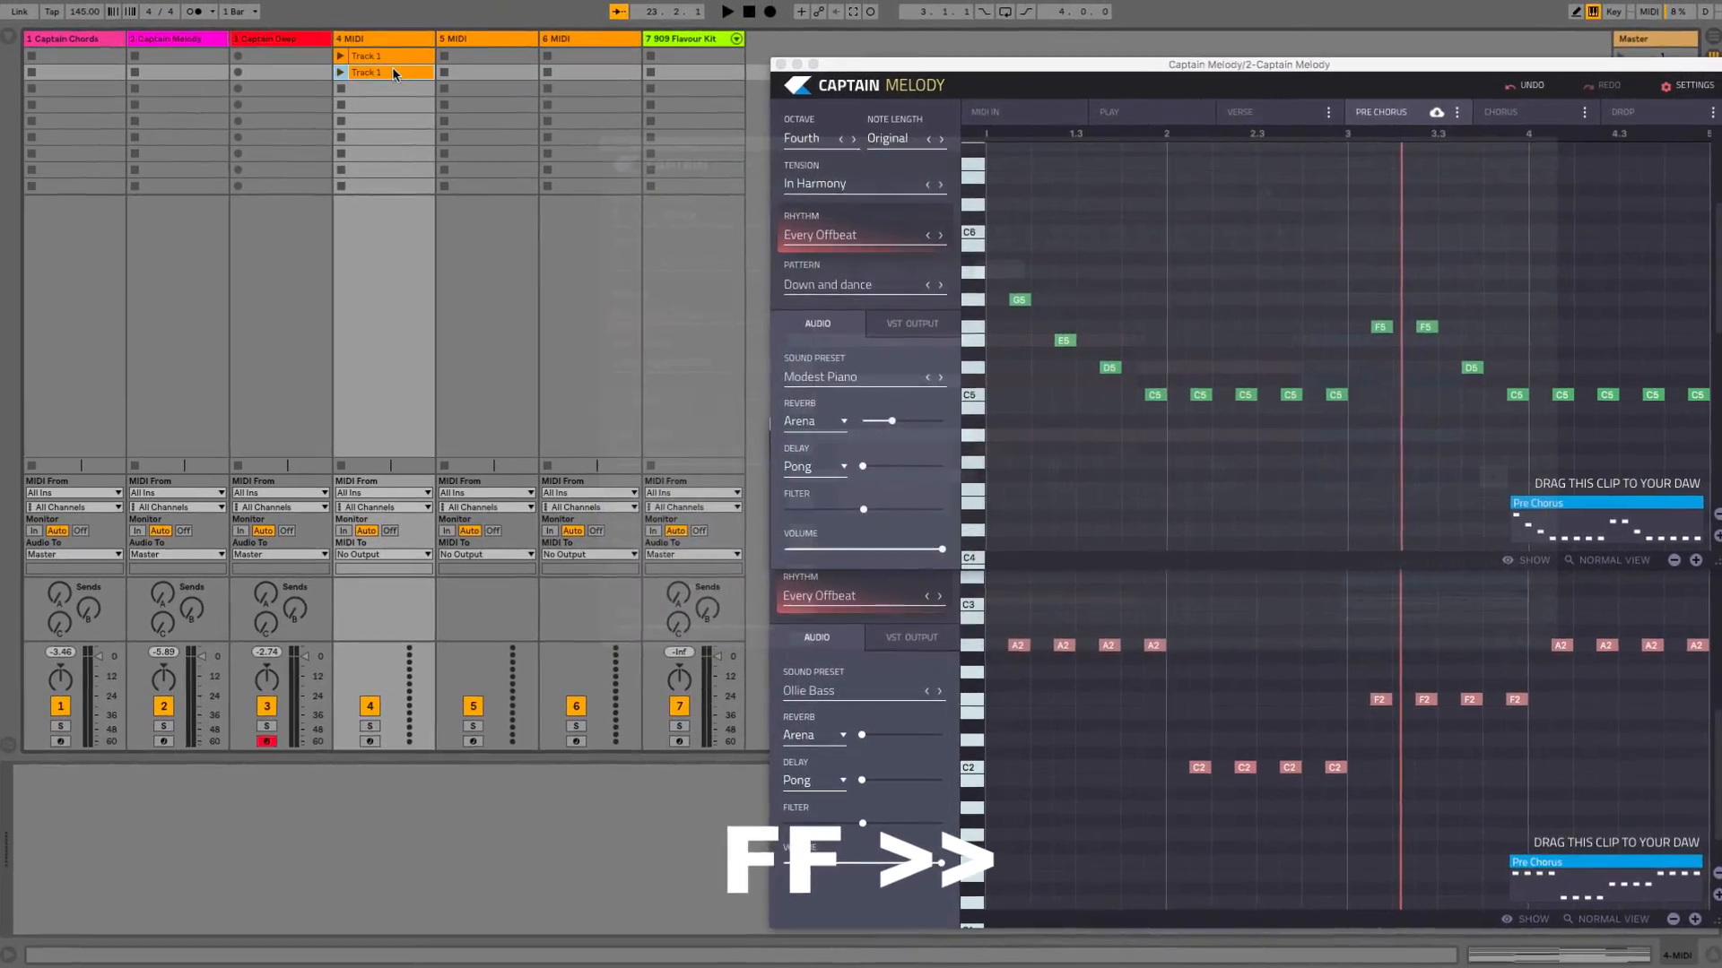
left_click(1333, 190)
left_click_drag(1436, 599, 391, 87)
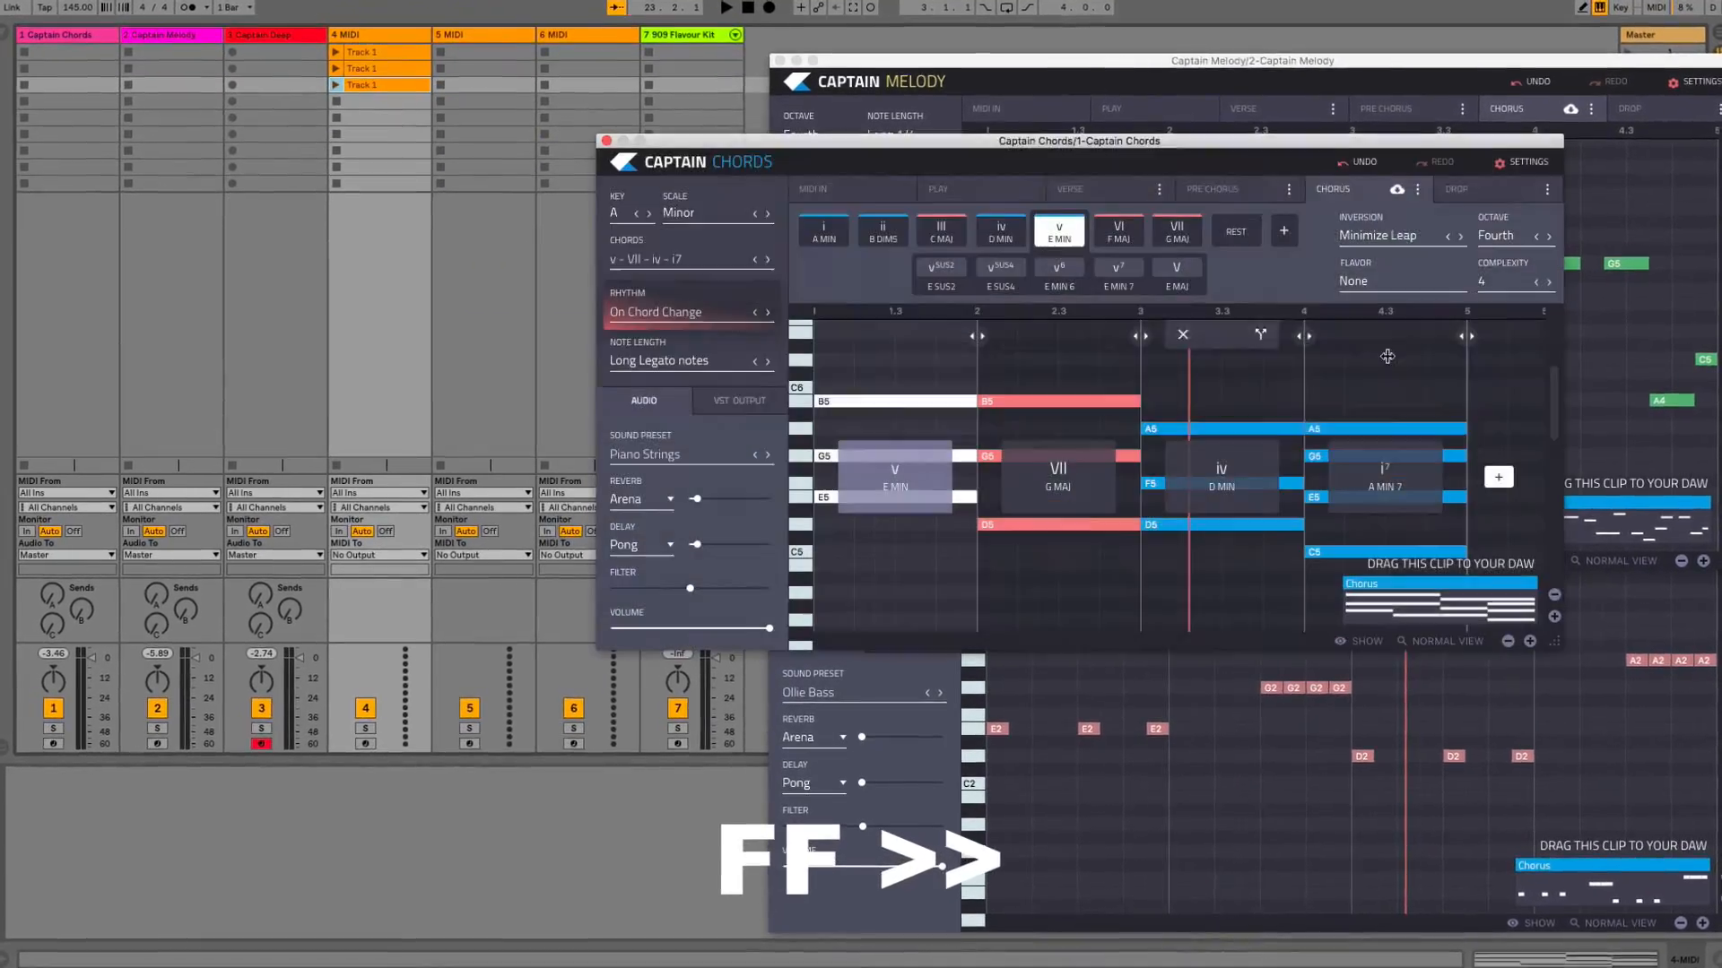
Put the Drop chords clip in the third slot of 4 MIDI and the Chorus chords clip in the fourth.
left_click(1455, 190)
left_click_drag(1436, 601, 395, 86)
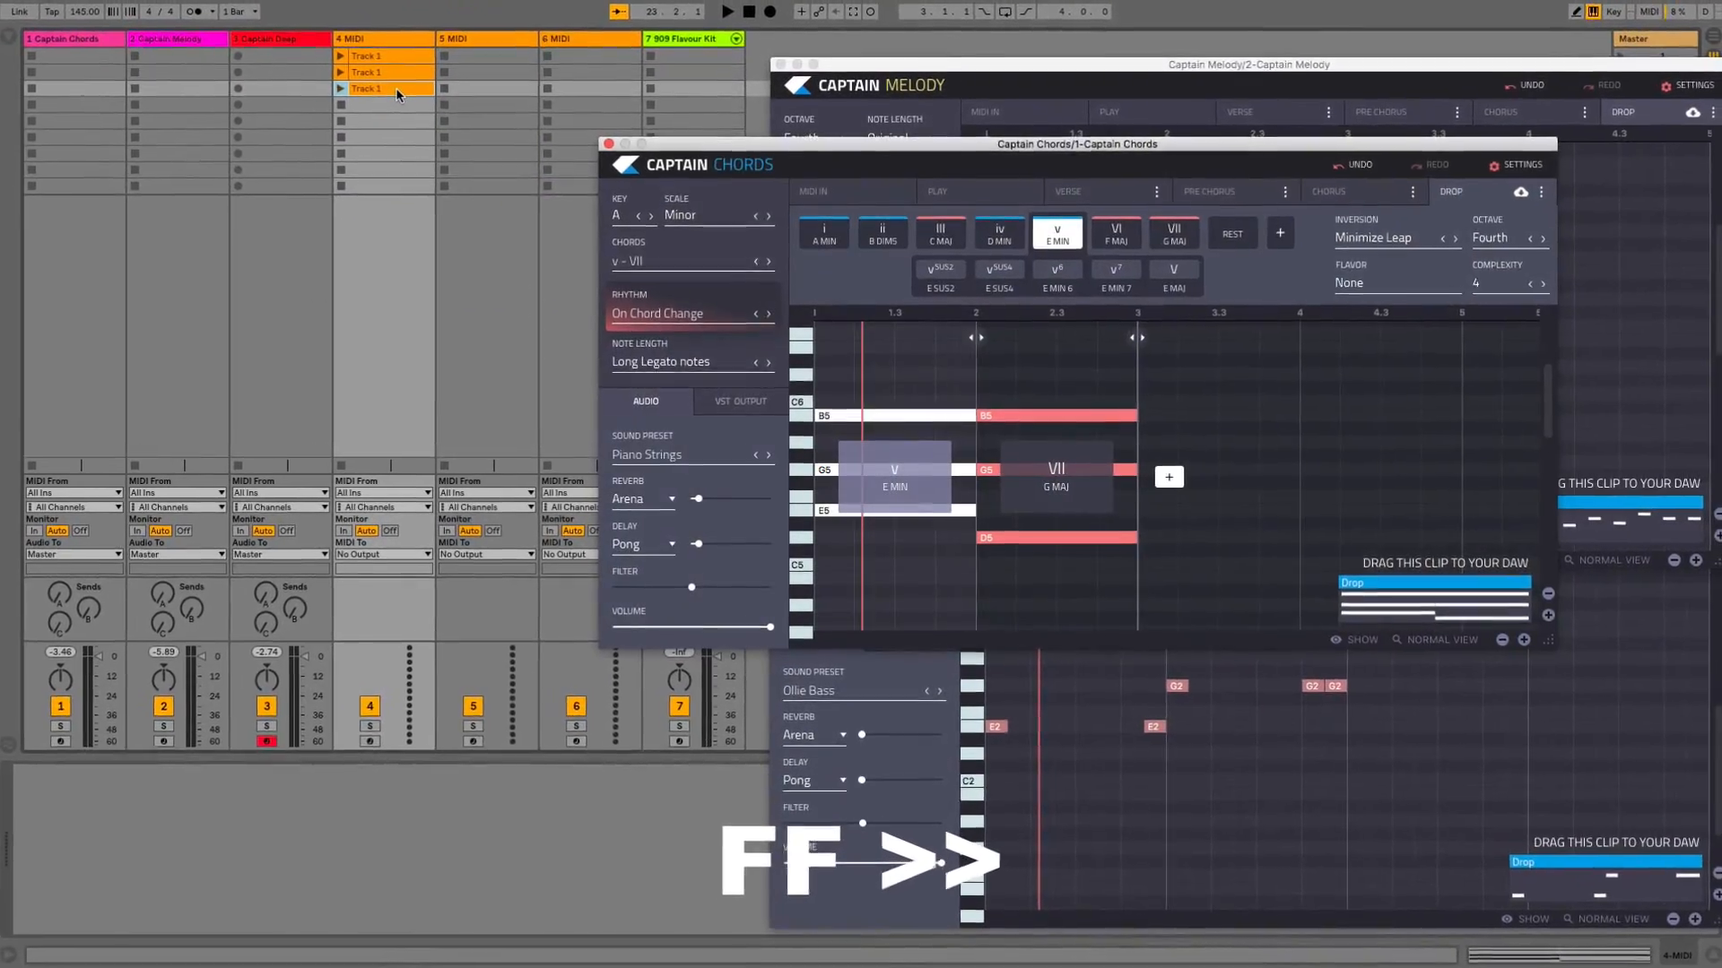
key("Delete")
key("super+z")
left_click(1333, 190)
left_click_drag(1436, 599, 391, 103)
Place Captain Melody's Verse and Pre Chorus clips in the first two slots of 5 MIDI.
left_click(1000, 78)
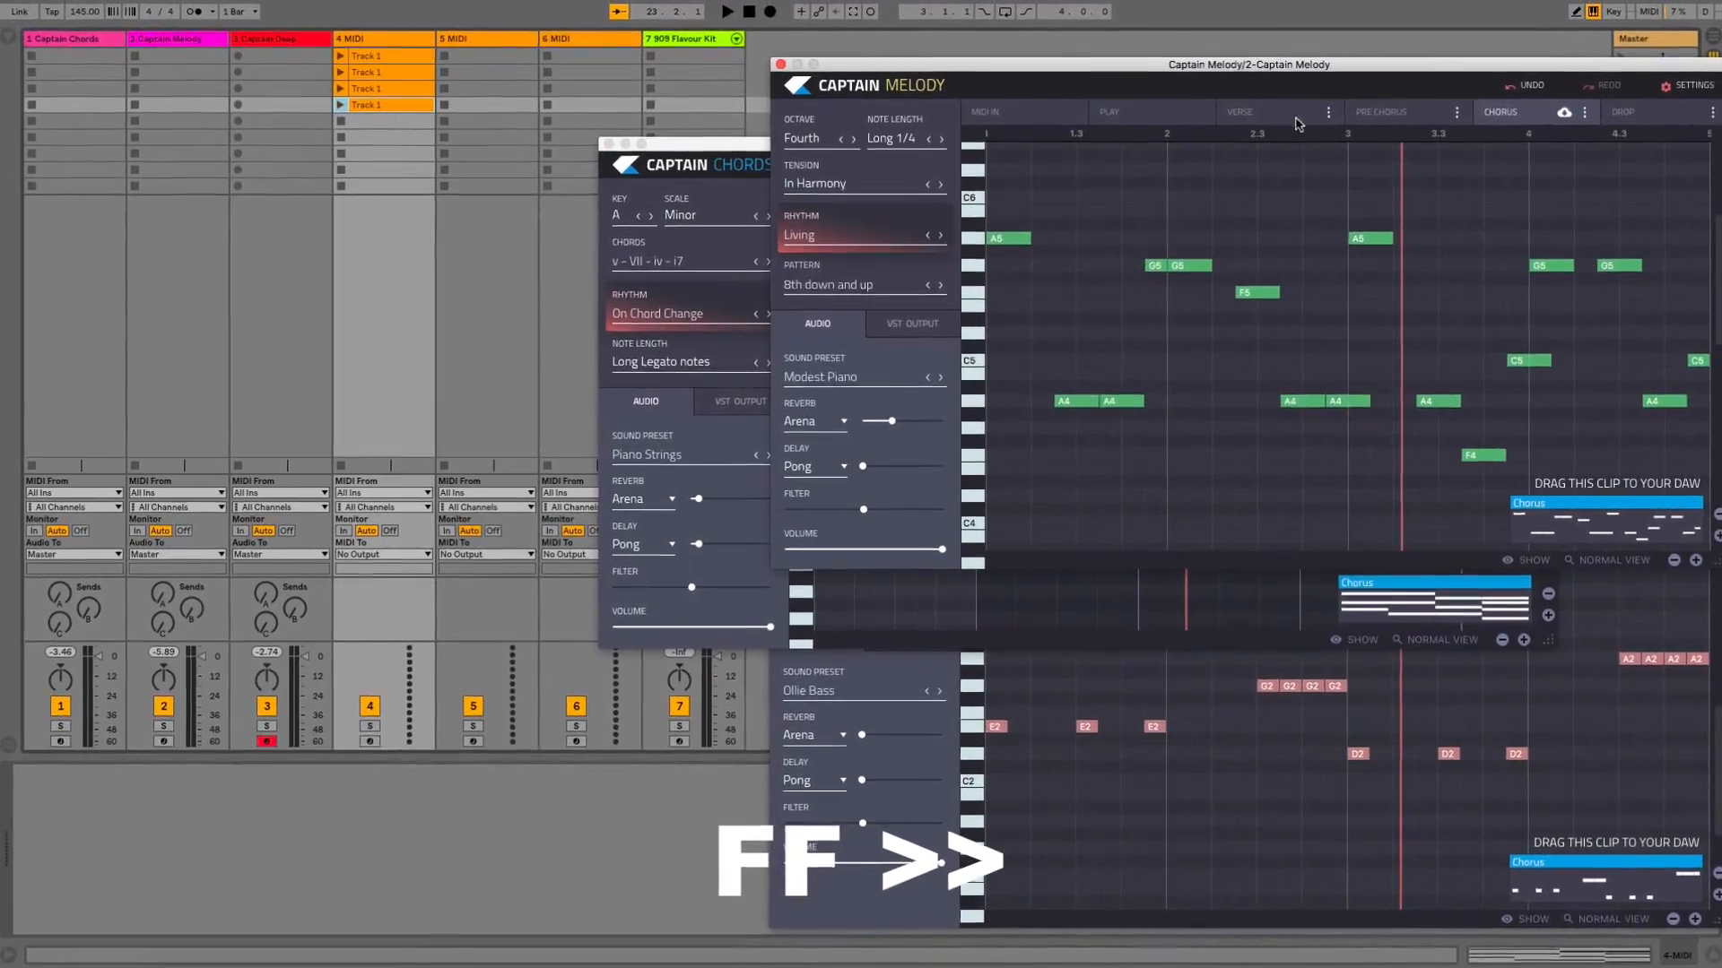
left_click(1282, 113)
left_click_drag(1589, 515, 520, 56)
left_click(1004, 81)
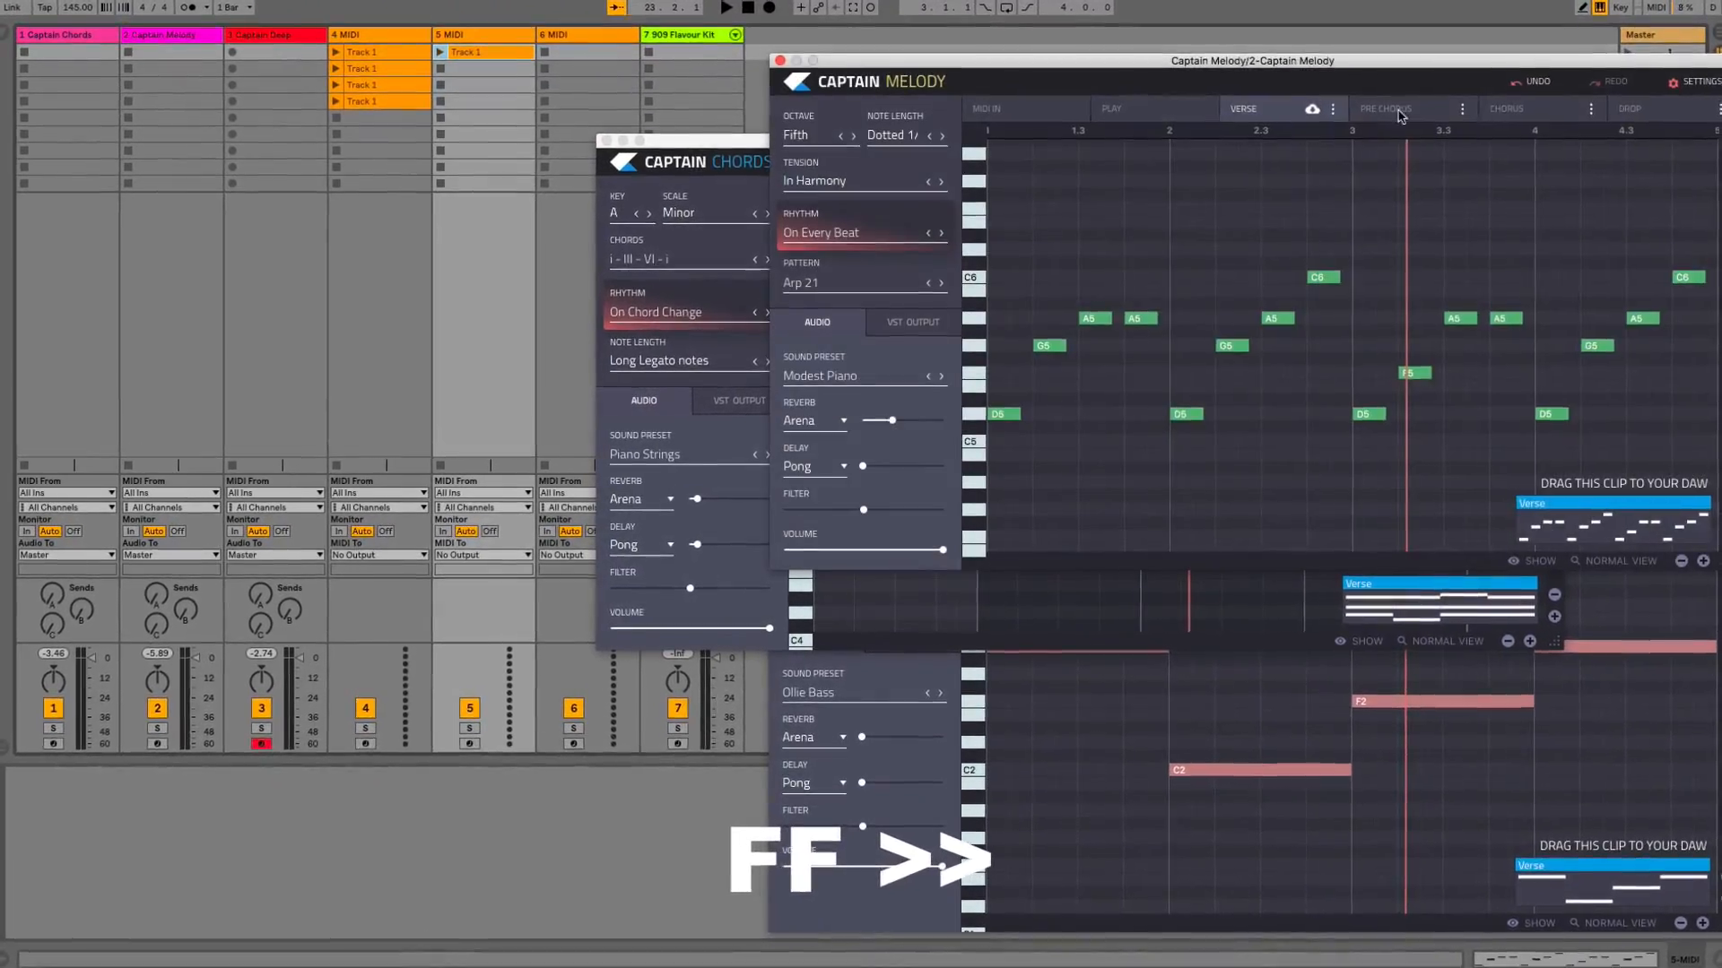
left_click(1395, 110)
left_click_drag(1669, 525, 511, 71)
Place Captain Melody's Chorus and Drop clips in the third and fourth slots of 5 MIDI.
left_click(1006, 82)
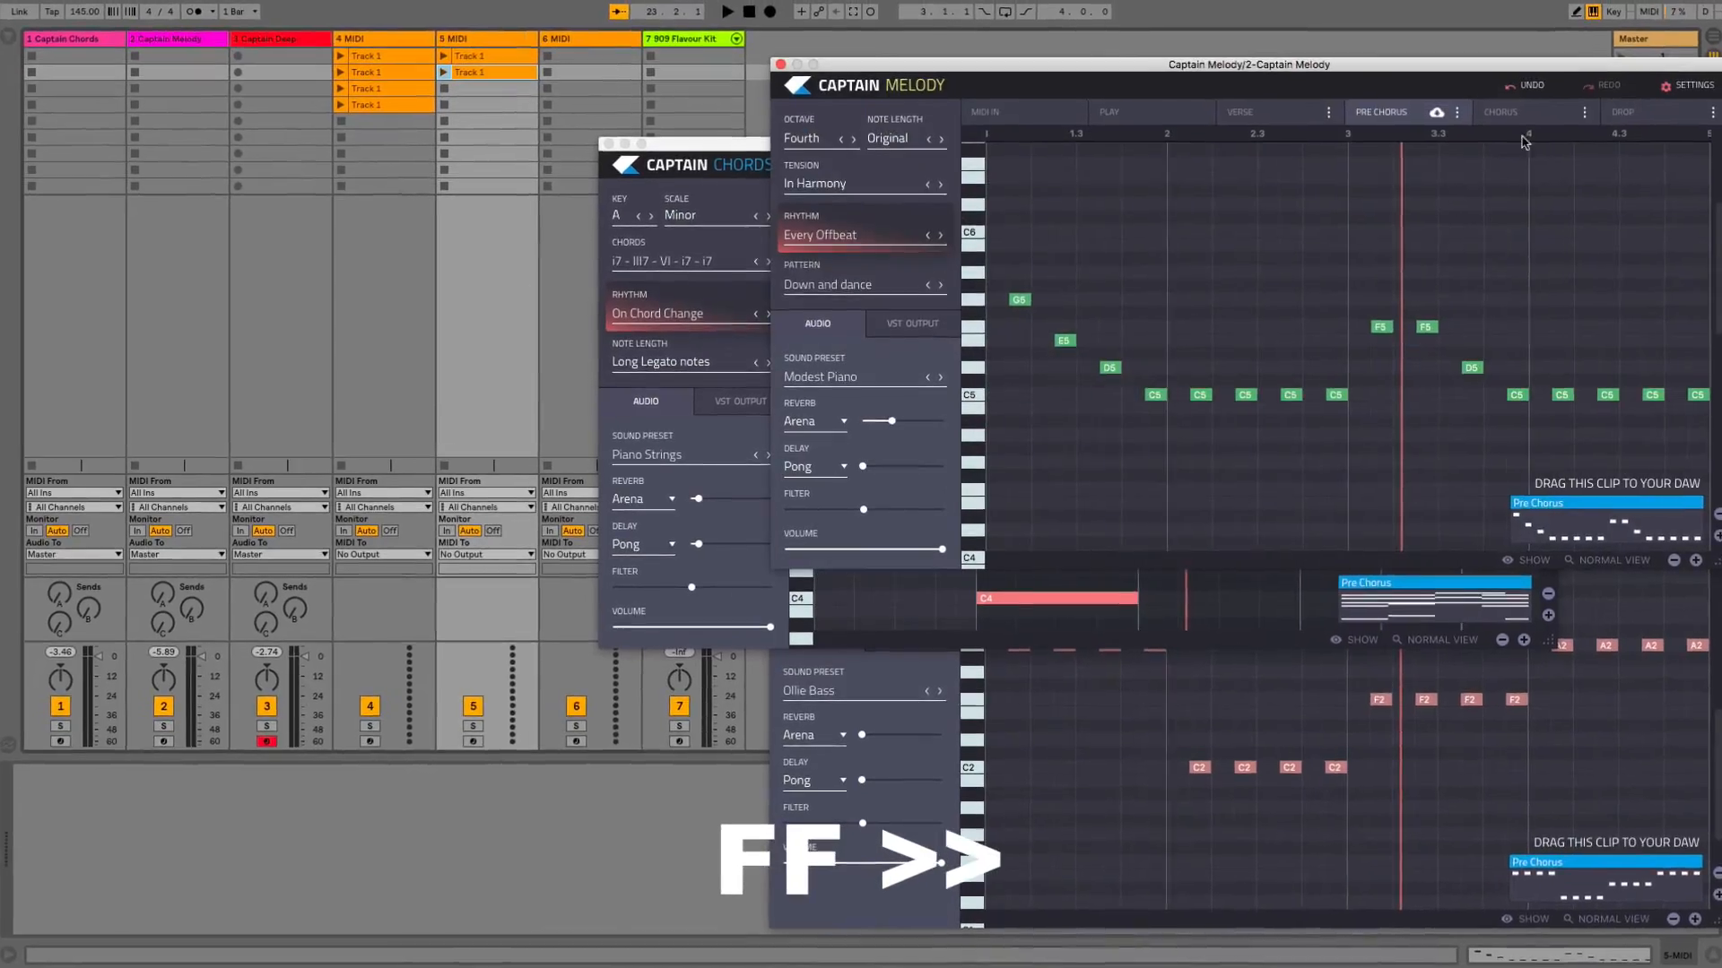
left_click(1524, 112)
left_click_drag(1586, 511, 489, 88)
left_click(1007, 82)
left_click(1652, 113)
left_click_drag(1594, 518, 493, 104)
Place Captain Deep's Verse and Pre Chorus clips in the first two slots of 6 MIDI.
left_click(850, 918)
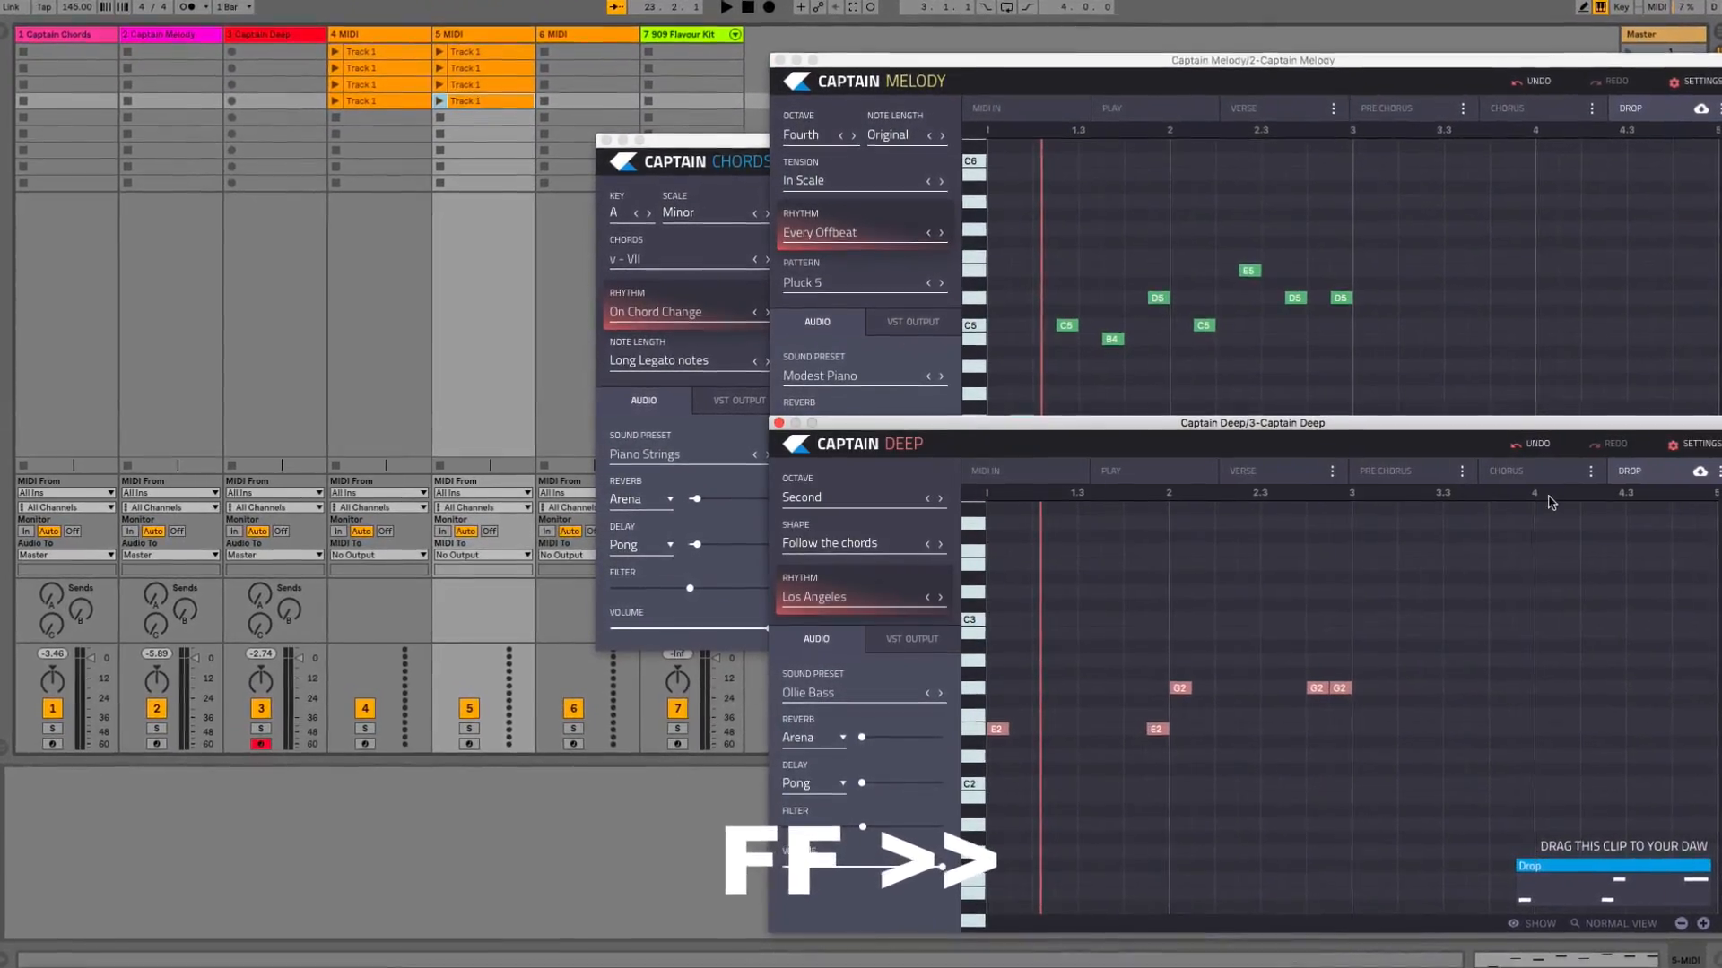
left_click(1243, 472)
left_click_drag(1607, 888, 585, 54)
key("Delete")
left_click(1386, 472)
left_click_drag(1605, 884, 587, 63)
left_click_drag(1606, 883, 559, 70)
Place Captain Deep's Chorus and Drop clips in the third and fourth slots of 6 MIDI.
left_click(1520, 472)
left_click_drag(1605, 883, 583, 87)
left_click(1626, 471)
left_click_drag(1606, 883, 584, 102)
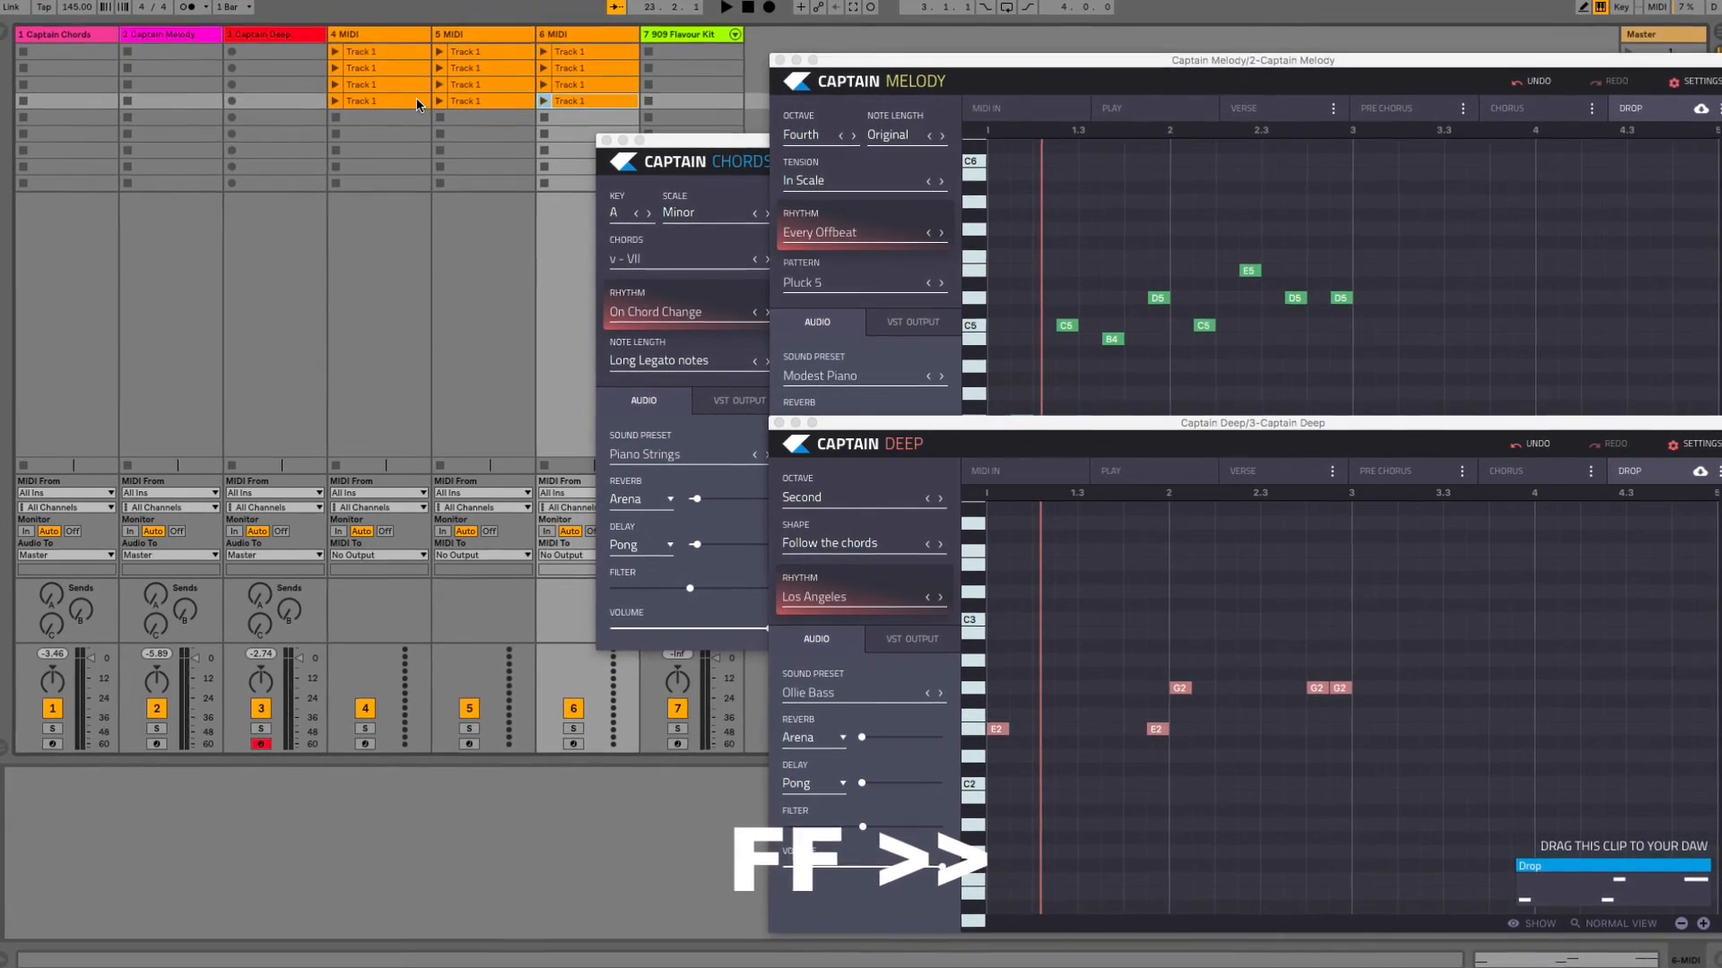
Close the Captain Deep, Captain Chords and Captain Melody plug-in windows to reveal the full session.
left_click(418, 46)
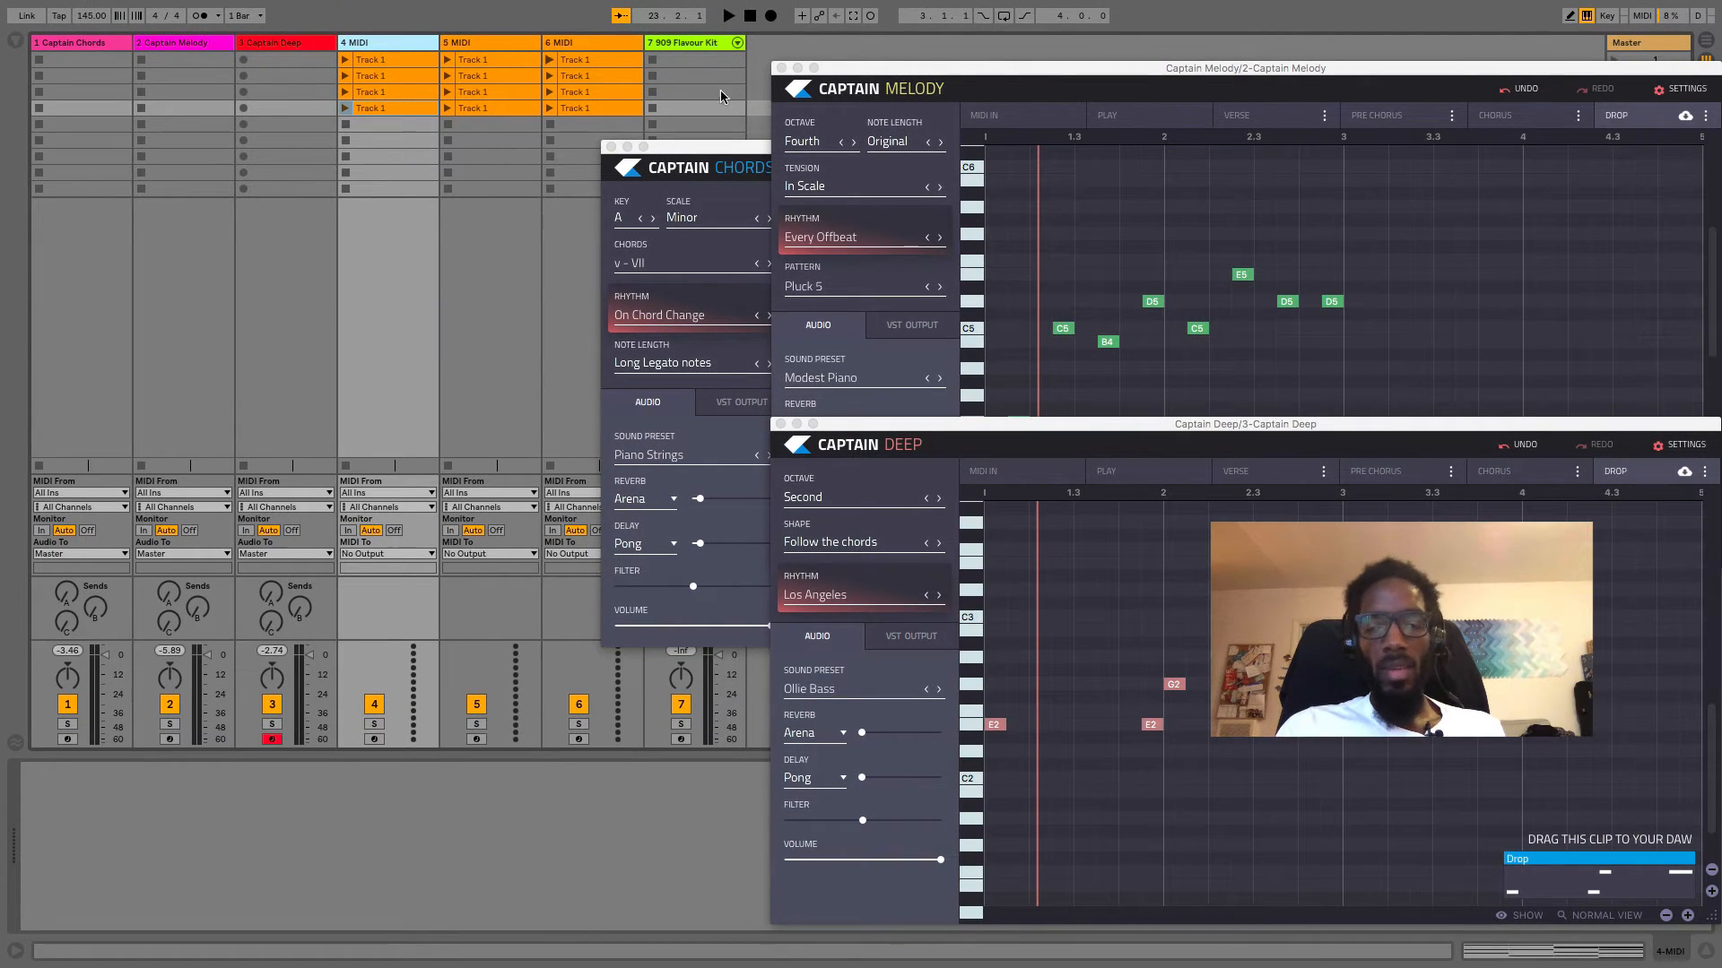
left_click(291, 46)
key("shift")
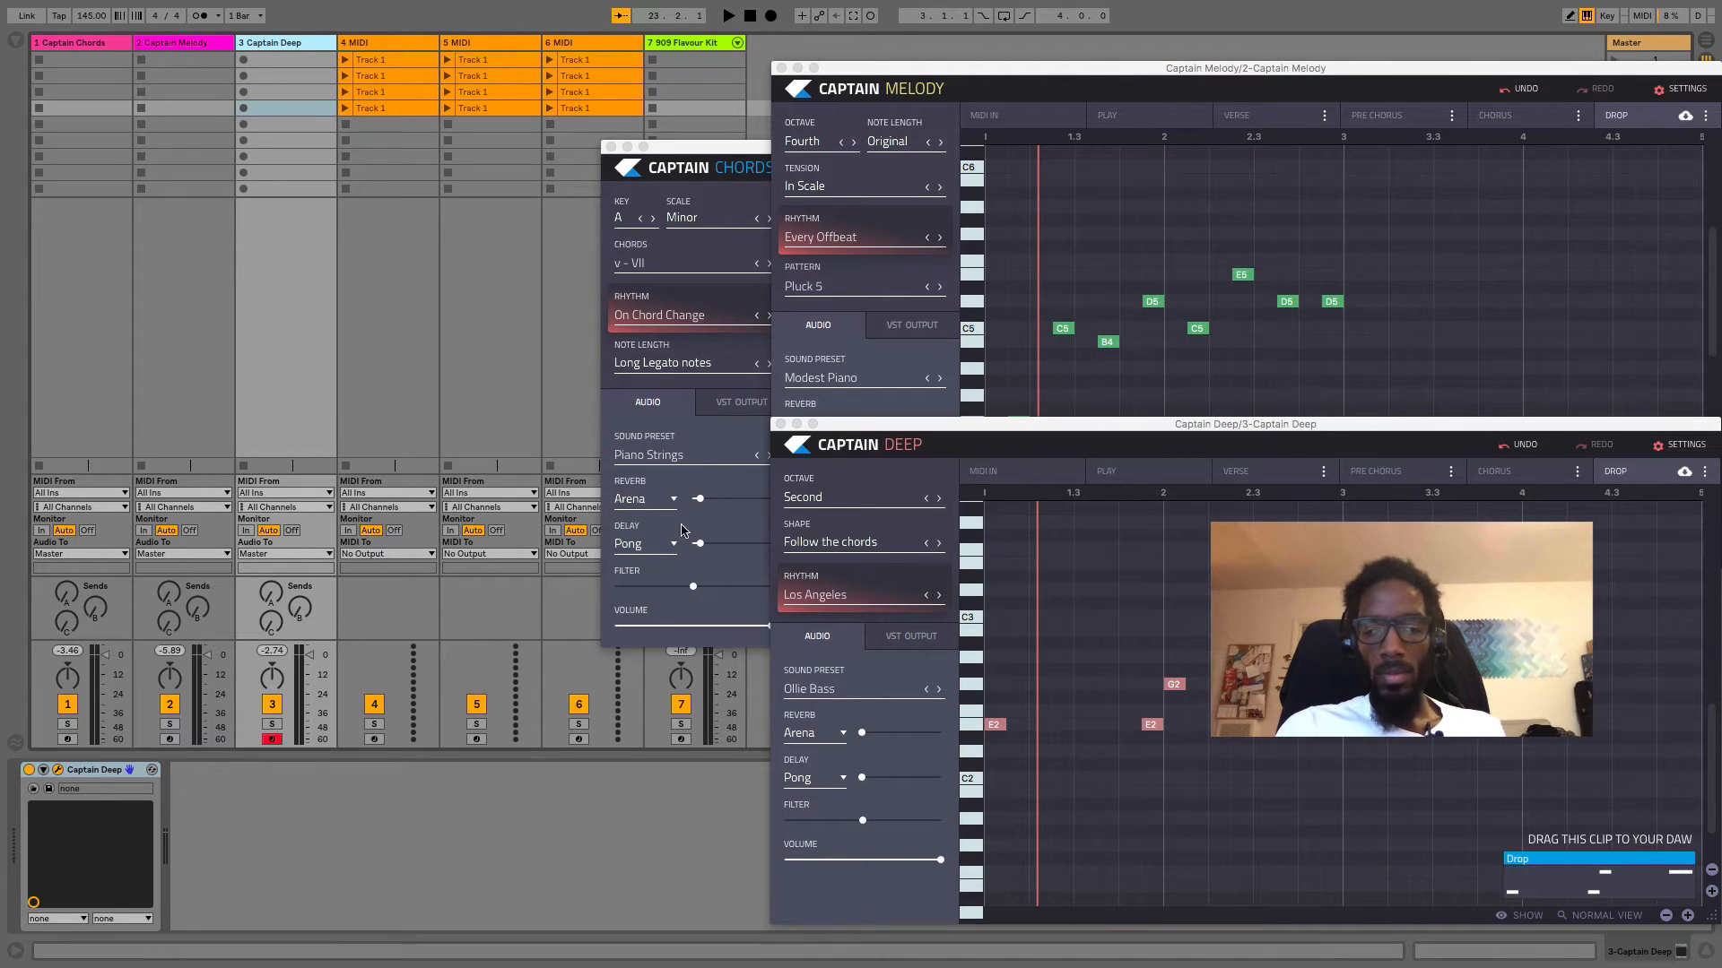
left_click(780, 425)
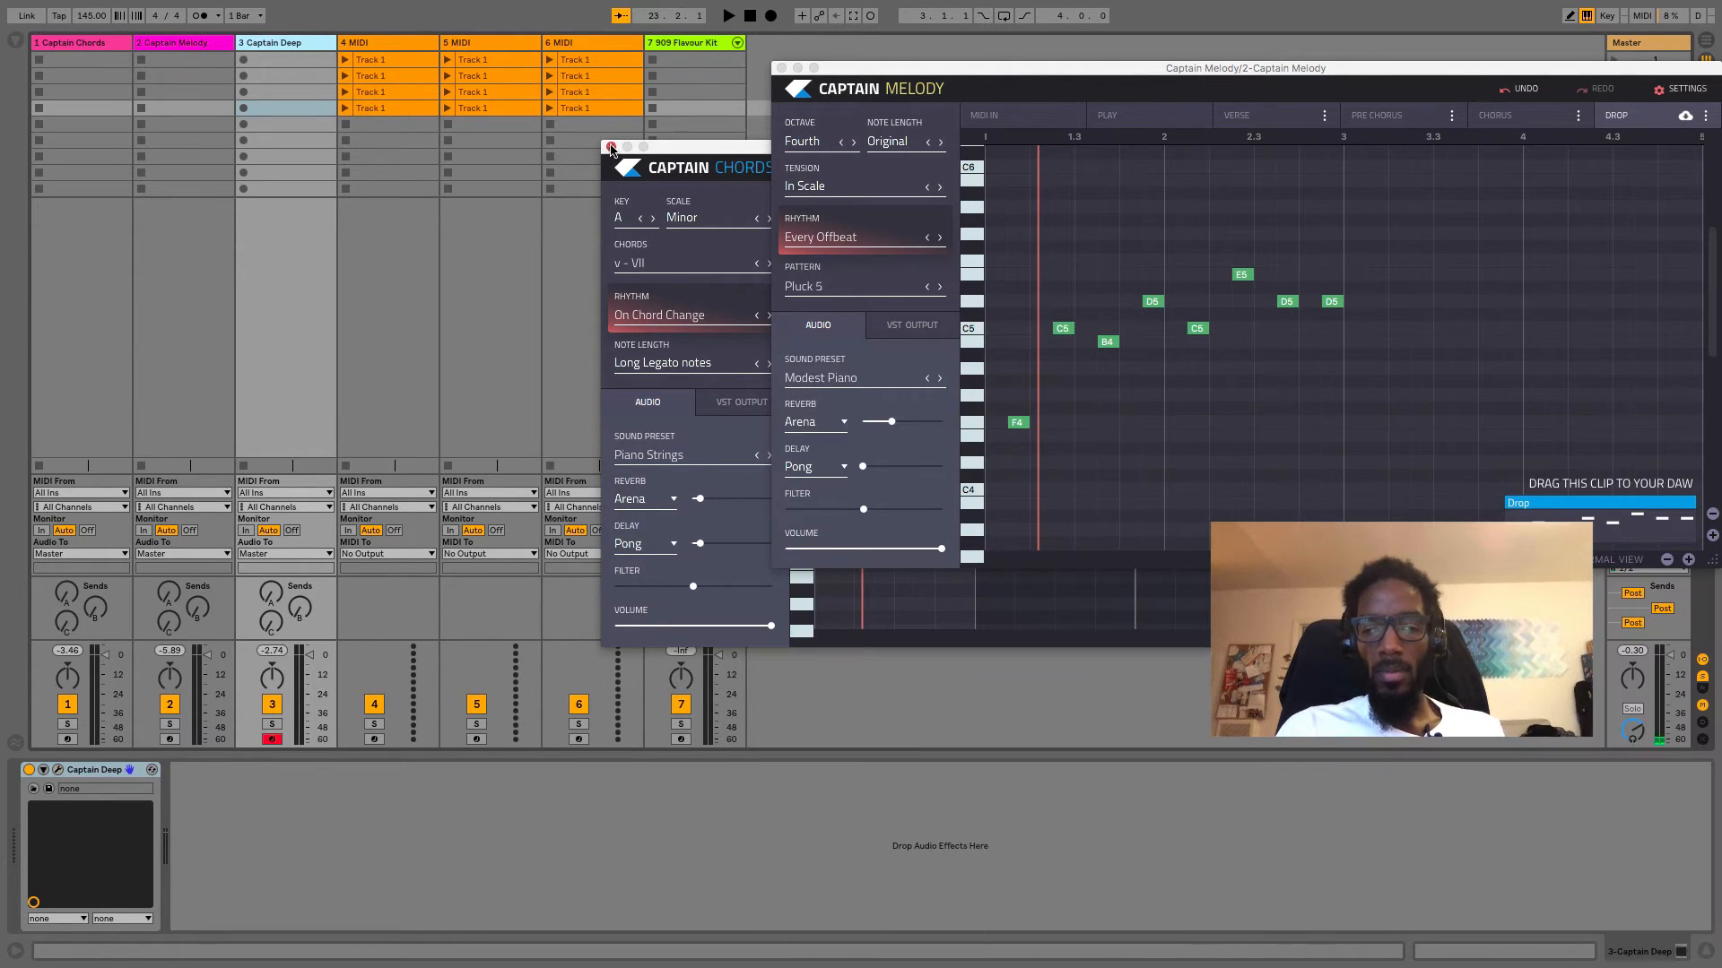
left_click(610, 147)
left_click(779, 68)
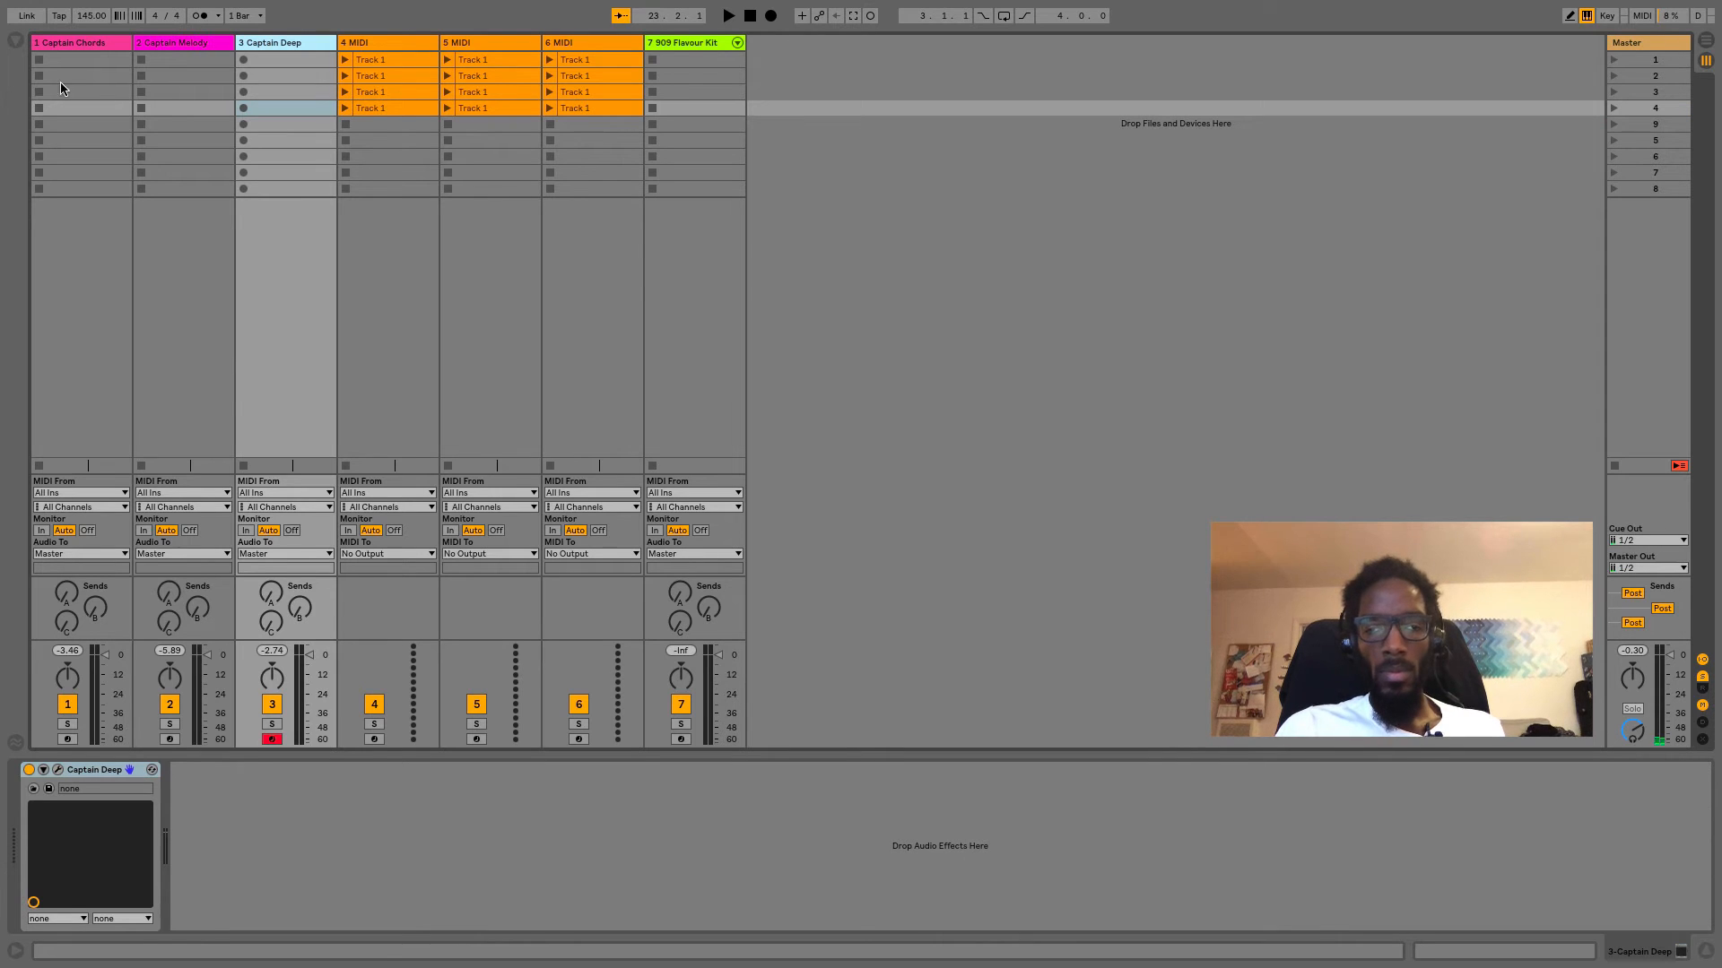
Group the Captain Chords, Captain Melody and Captain Deep tracks and fold the group.
left_click(115, 41)
left_click(307, 53, "shift")
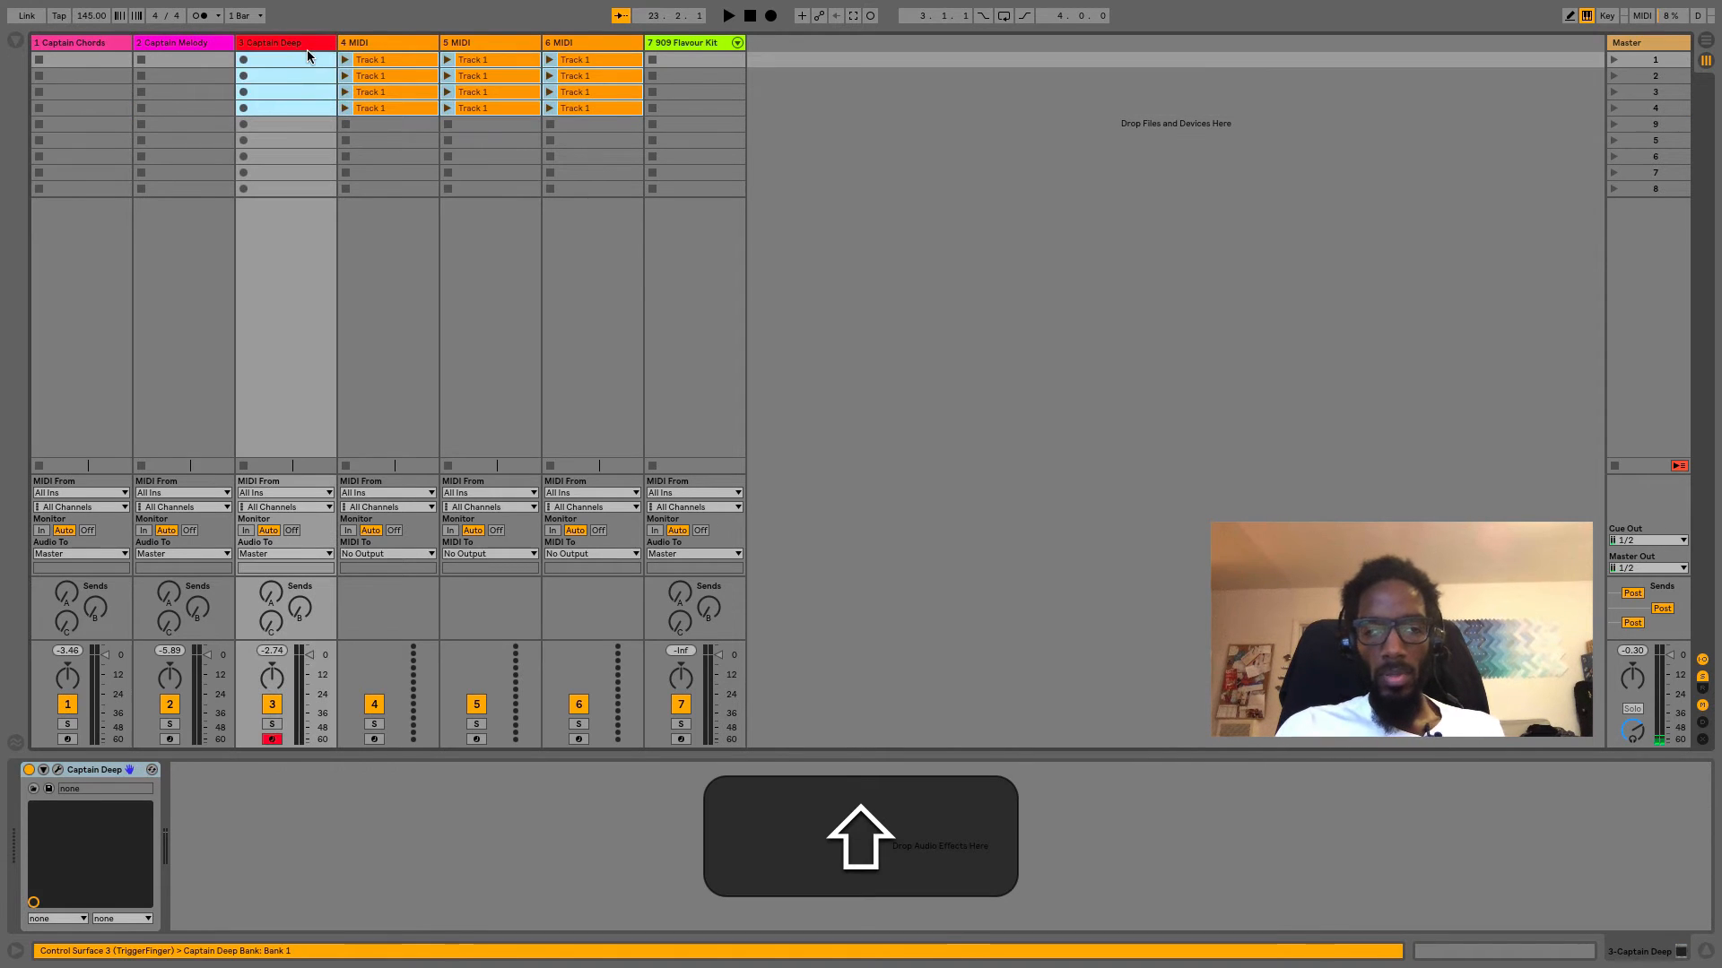
left_click(306, 46)
left_click(94, 41, "shift")
key("shift+super+g")
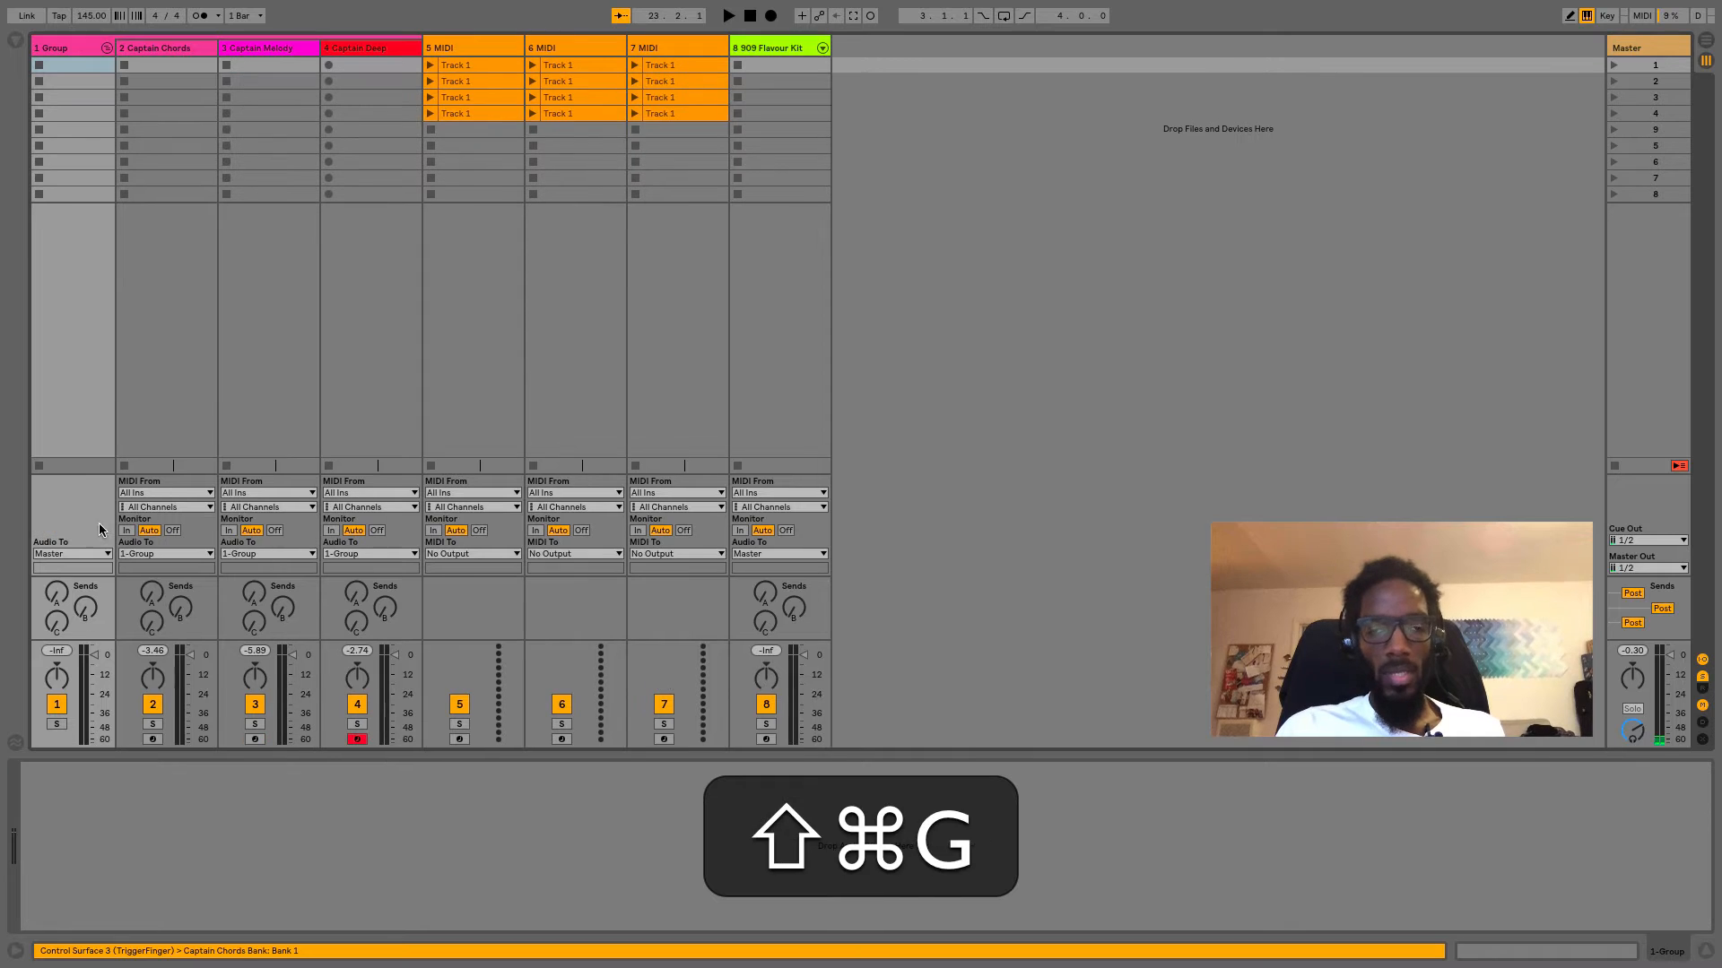
left_click(106, 48)
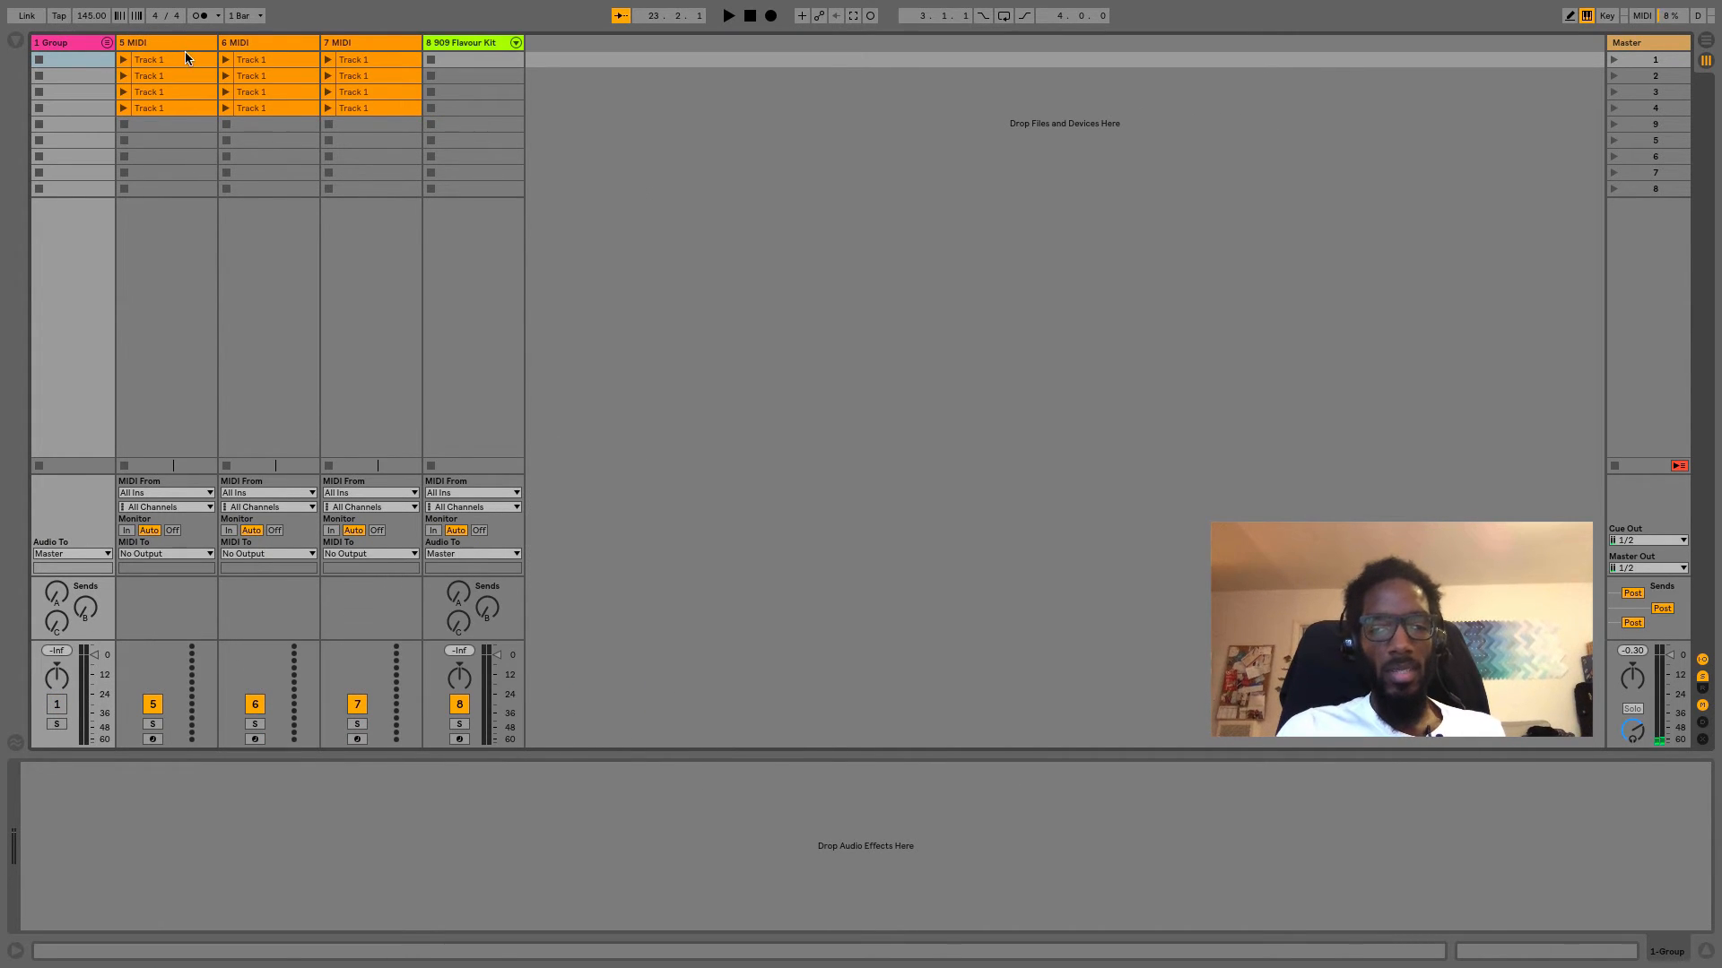
Show the browser, list the installed packs and widen the browser pane.
key("alt+super+b")
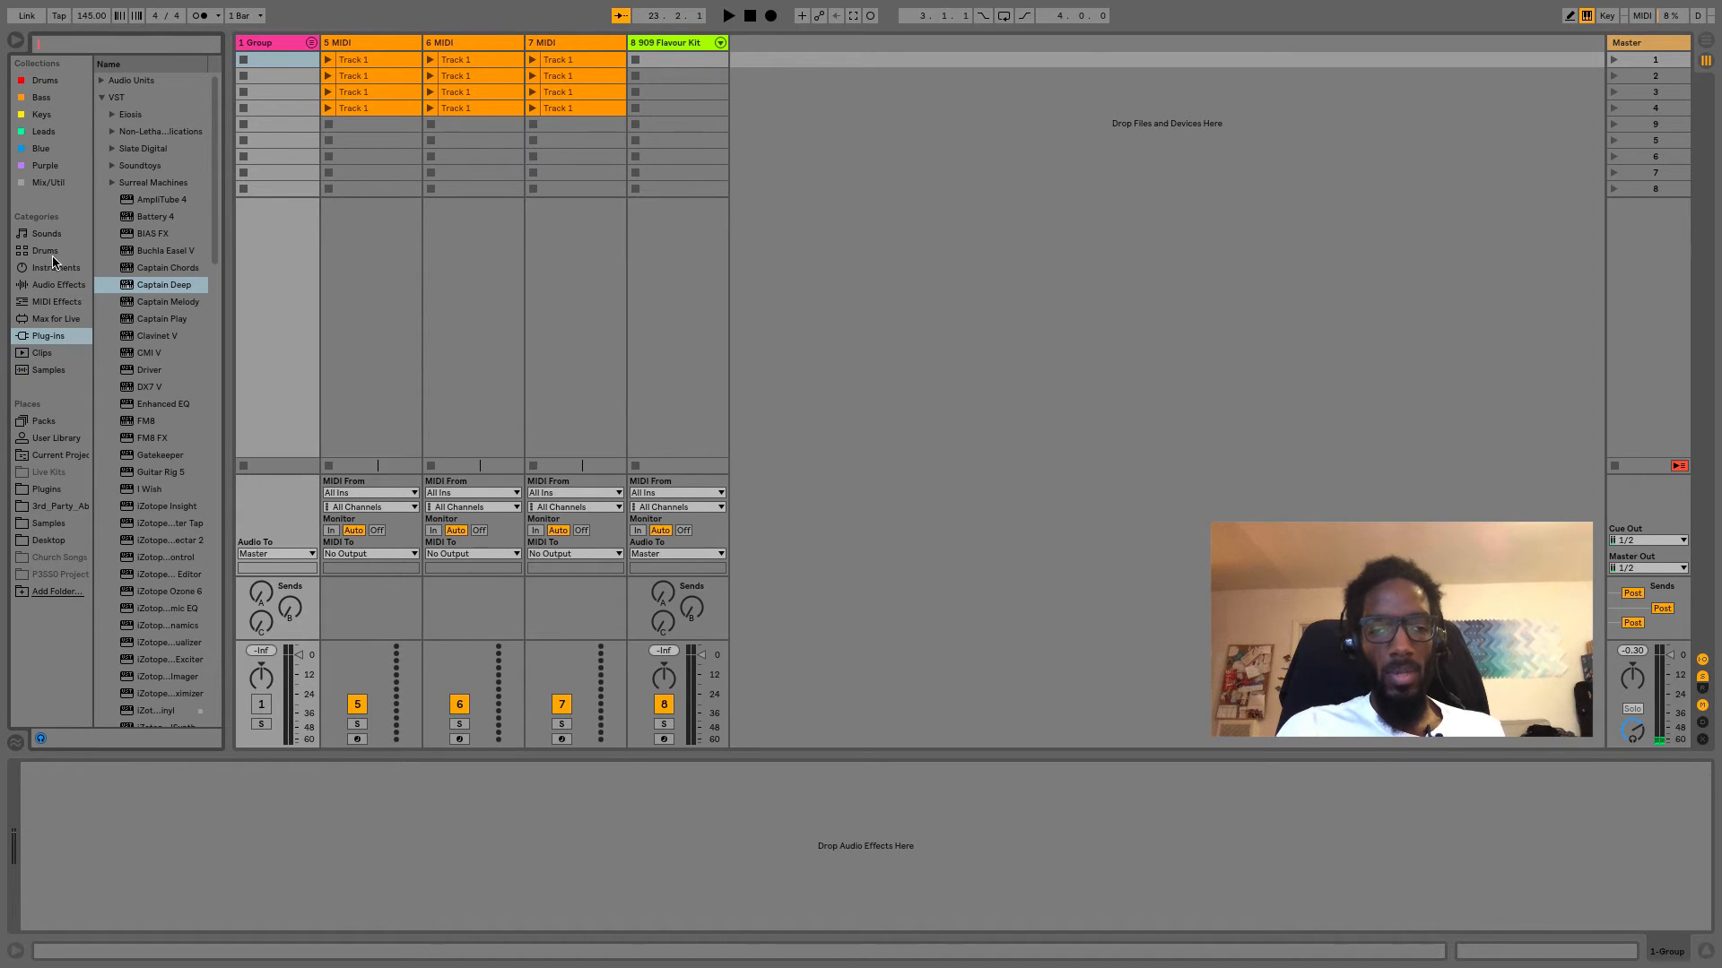
left_click(43, 421)
left_click_drag(231, 373, 430, 377)
scroll(202, 363, "down", 1)
key("super+f")
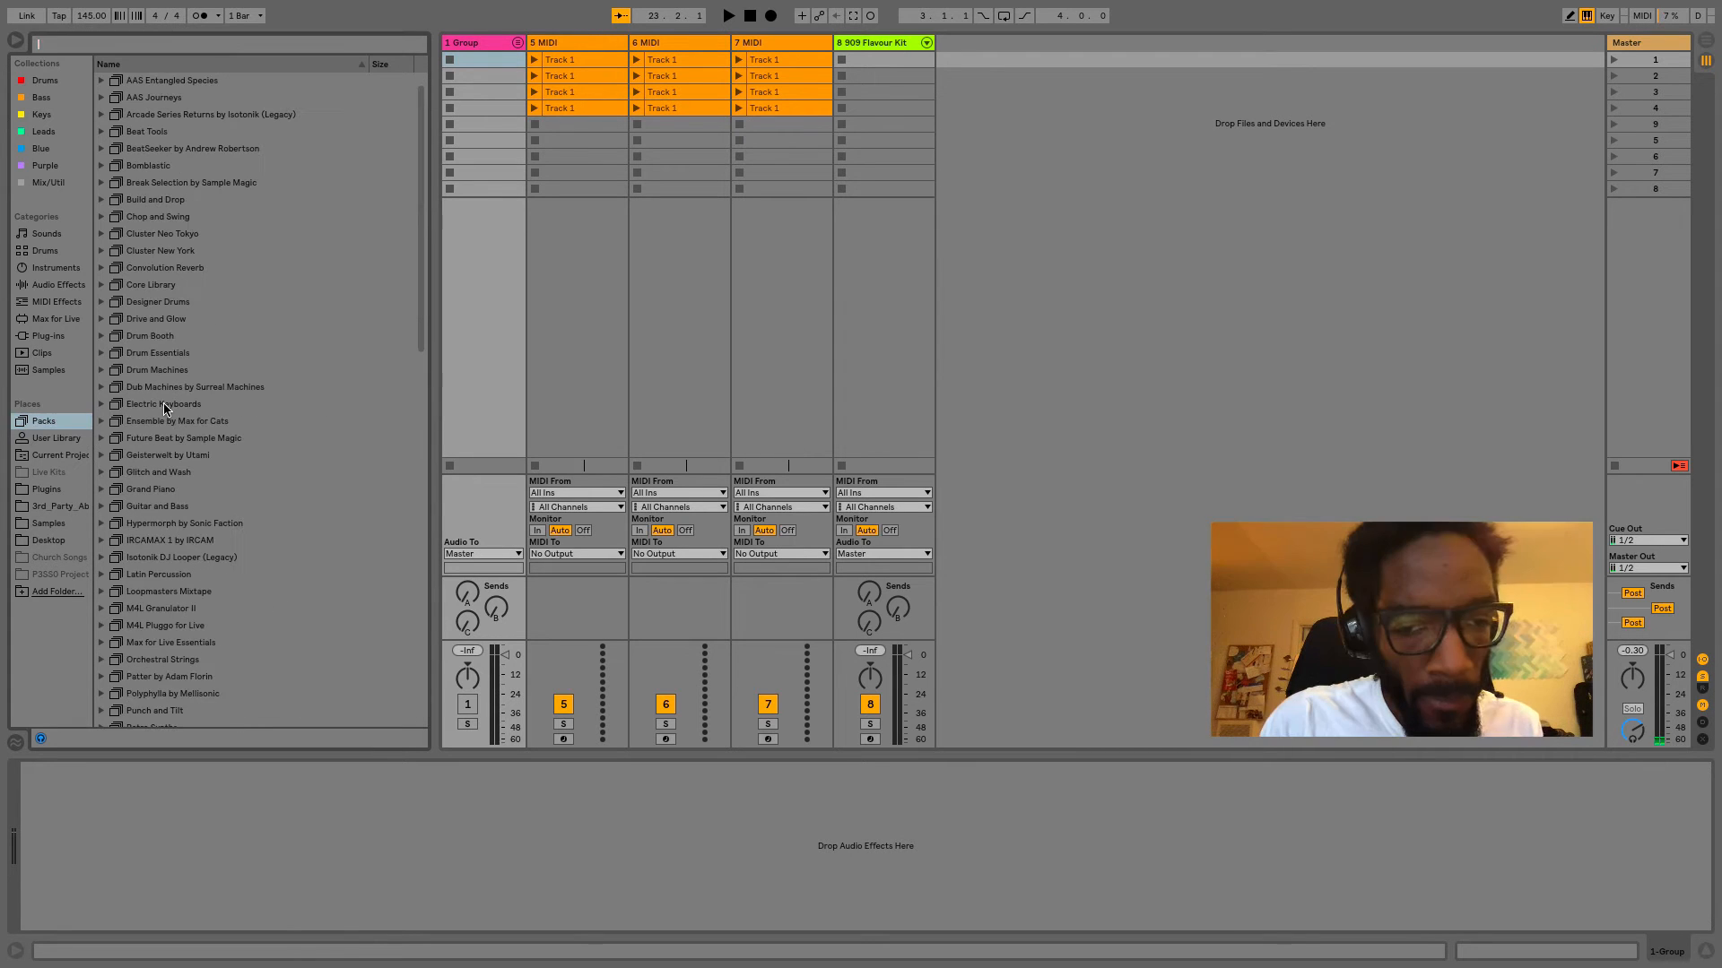
scroll(166, 367, "up", 1)
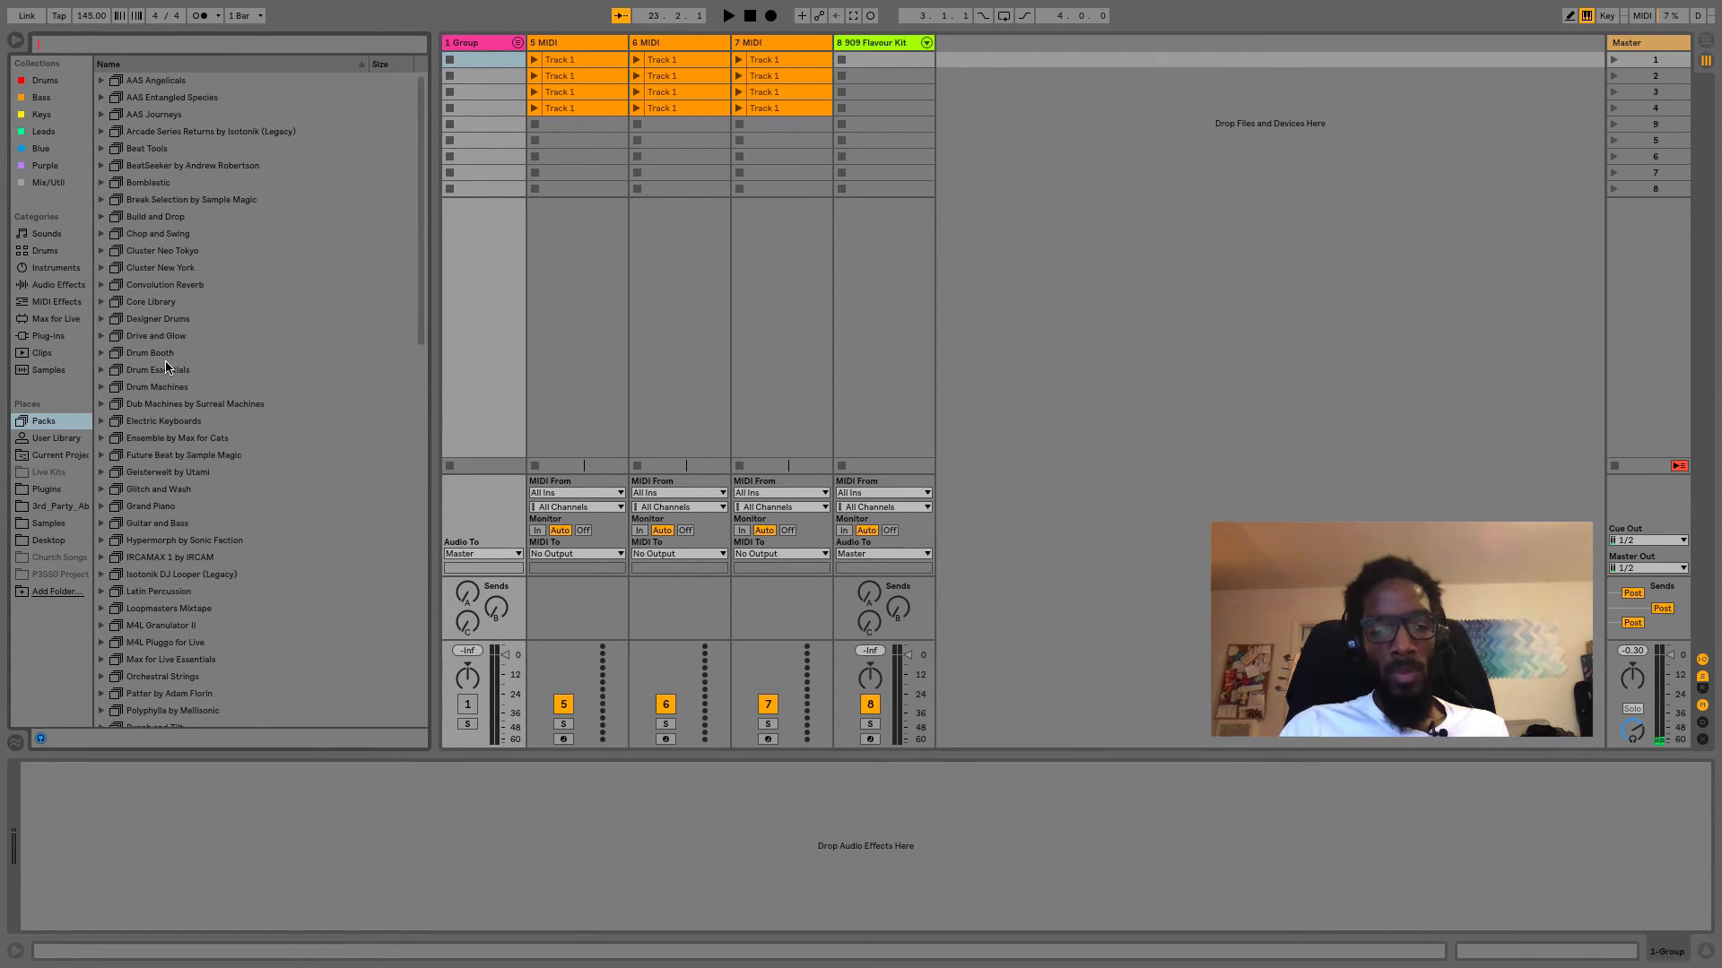
Audition the Wurly Piano presets in the Sounds folder of the Electric Keyboards pack.
left_click(126, 423)
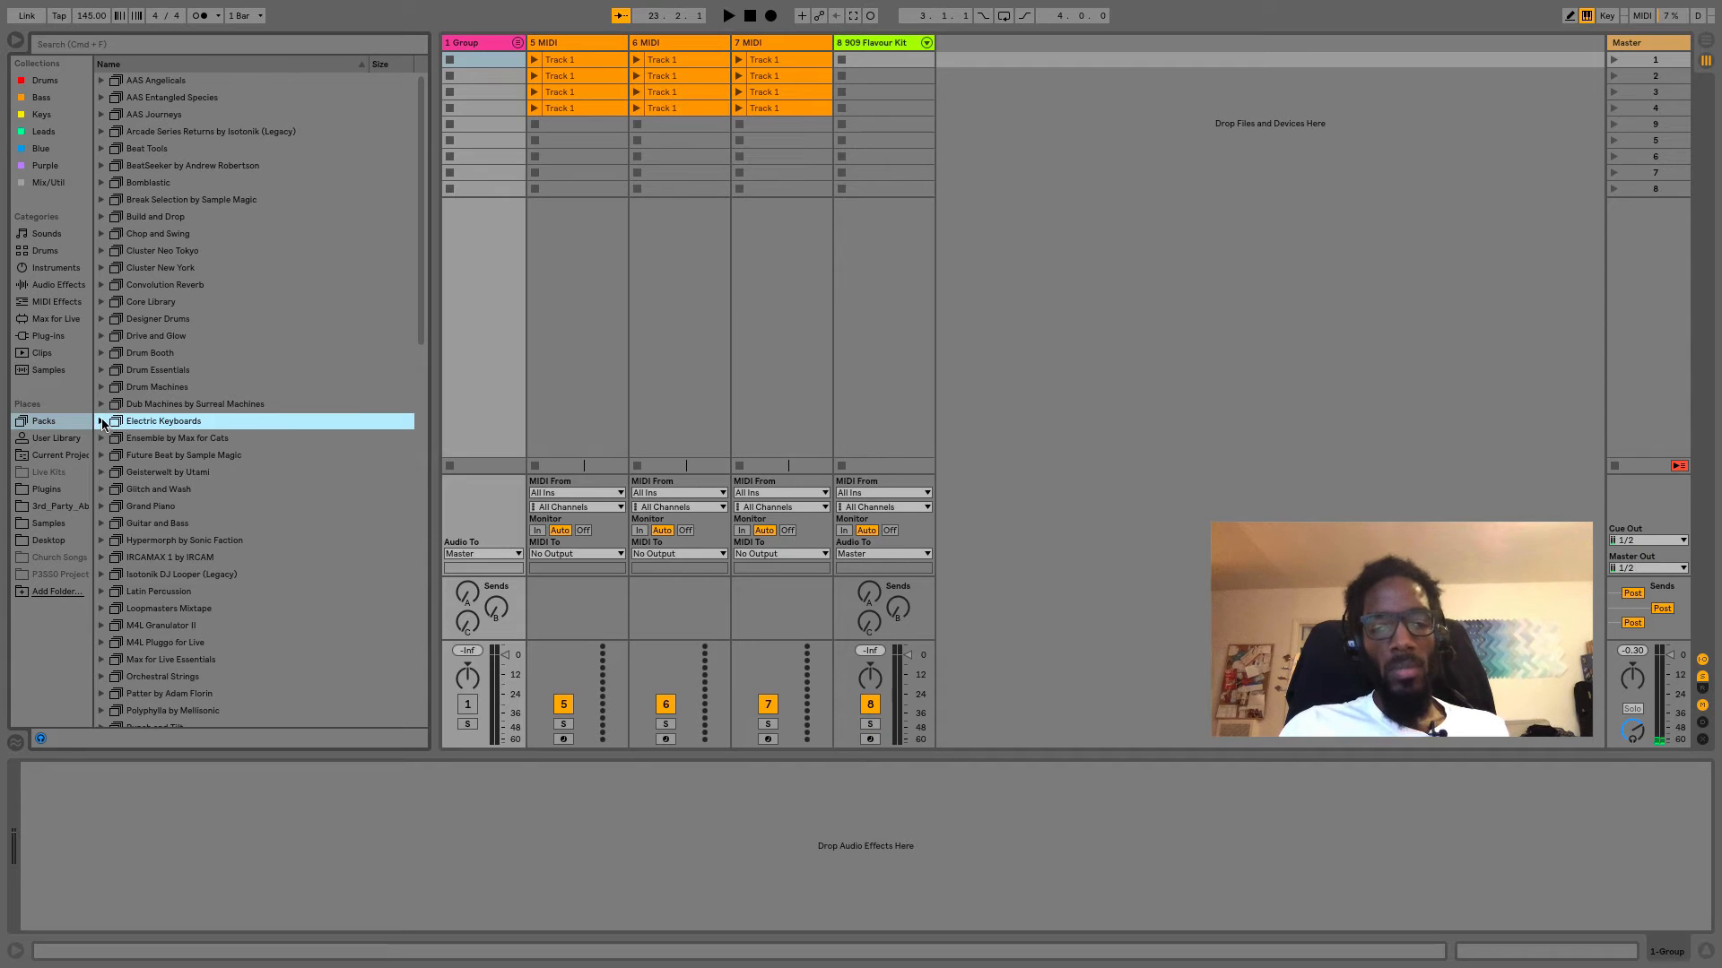
left_click(101, 422)
left_click(113, 457)
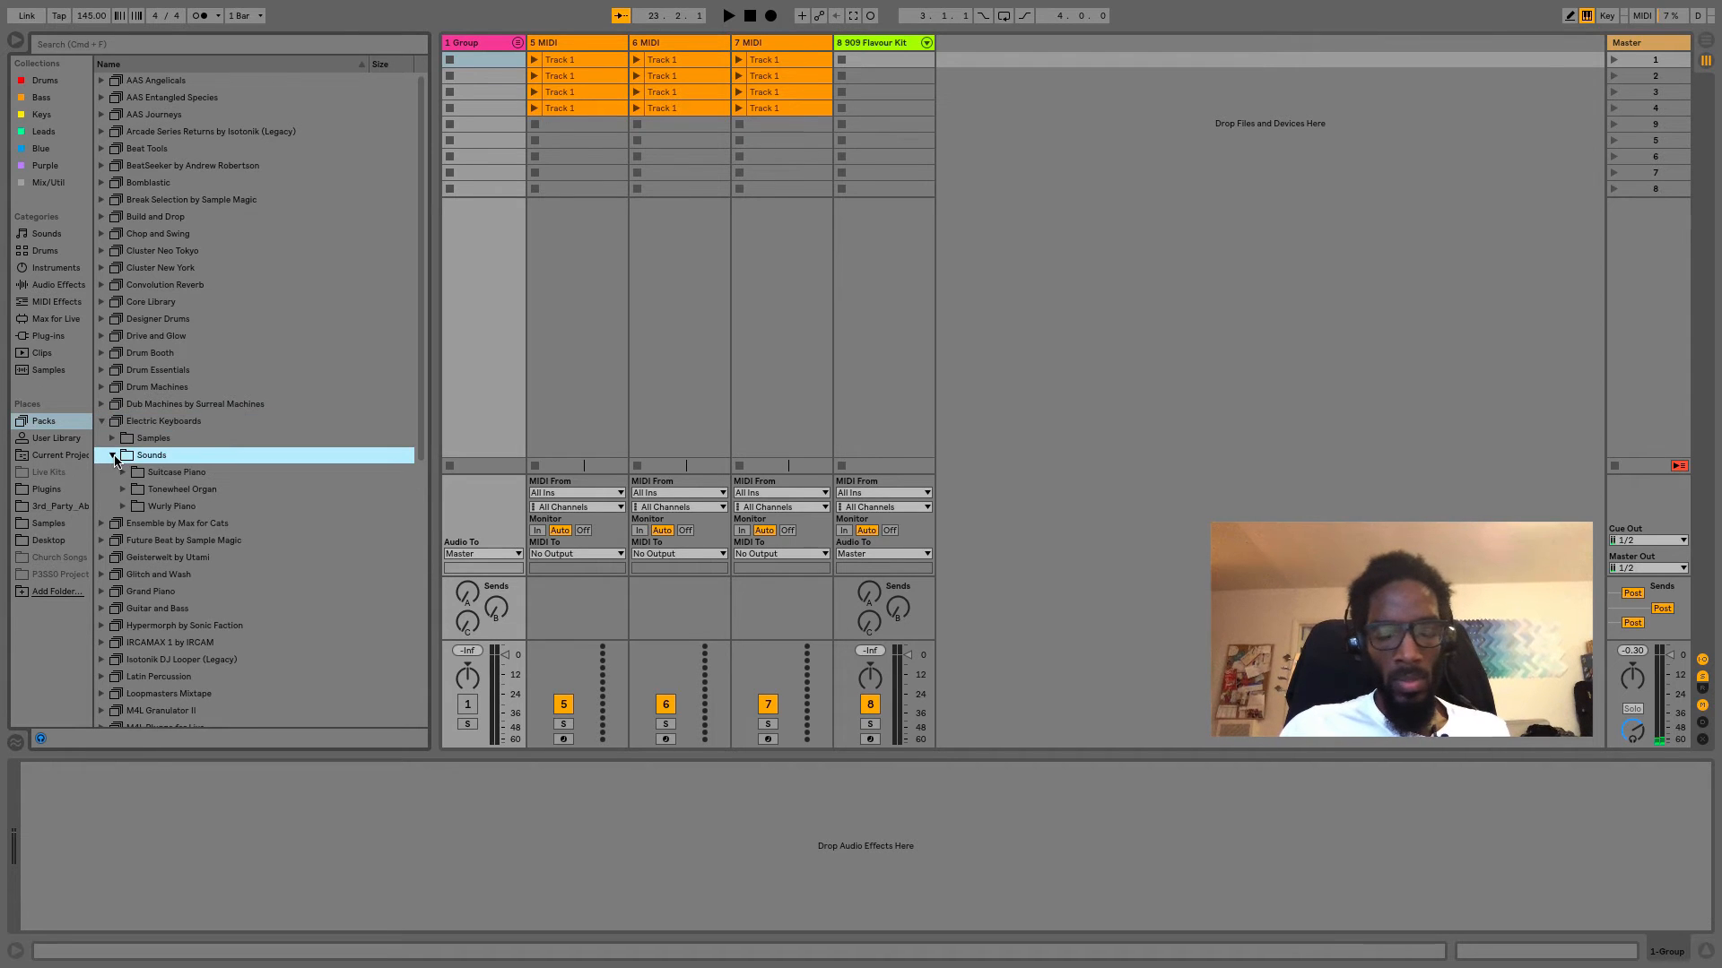
left_click(125, 505)
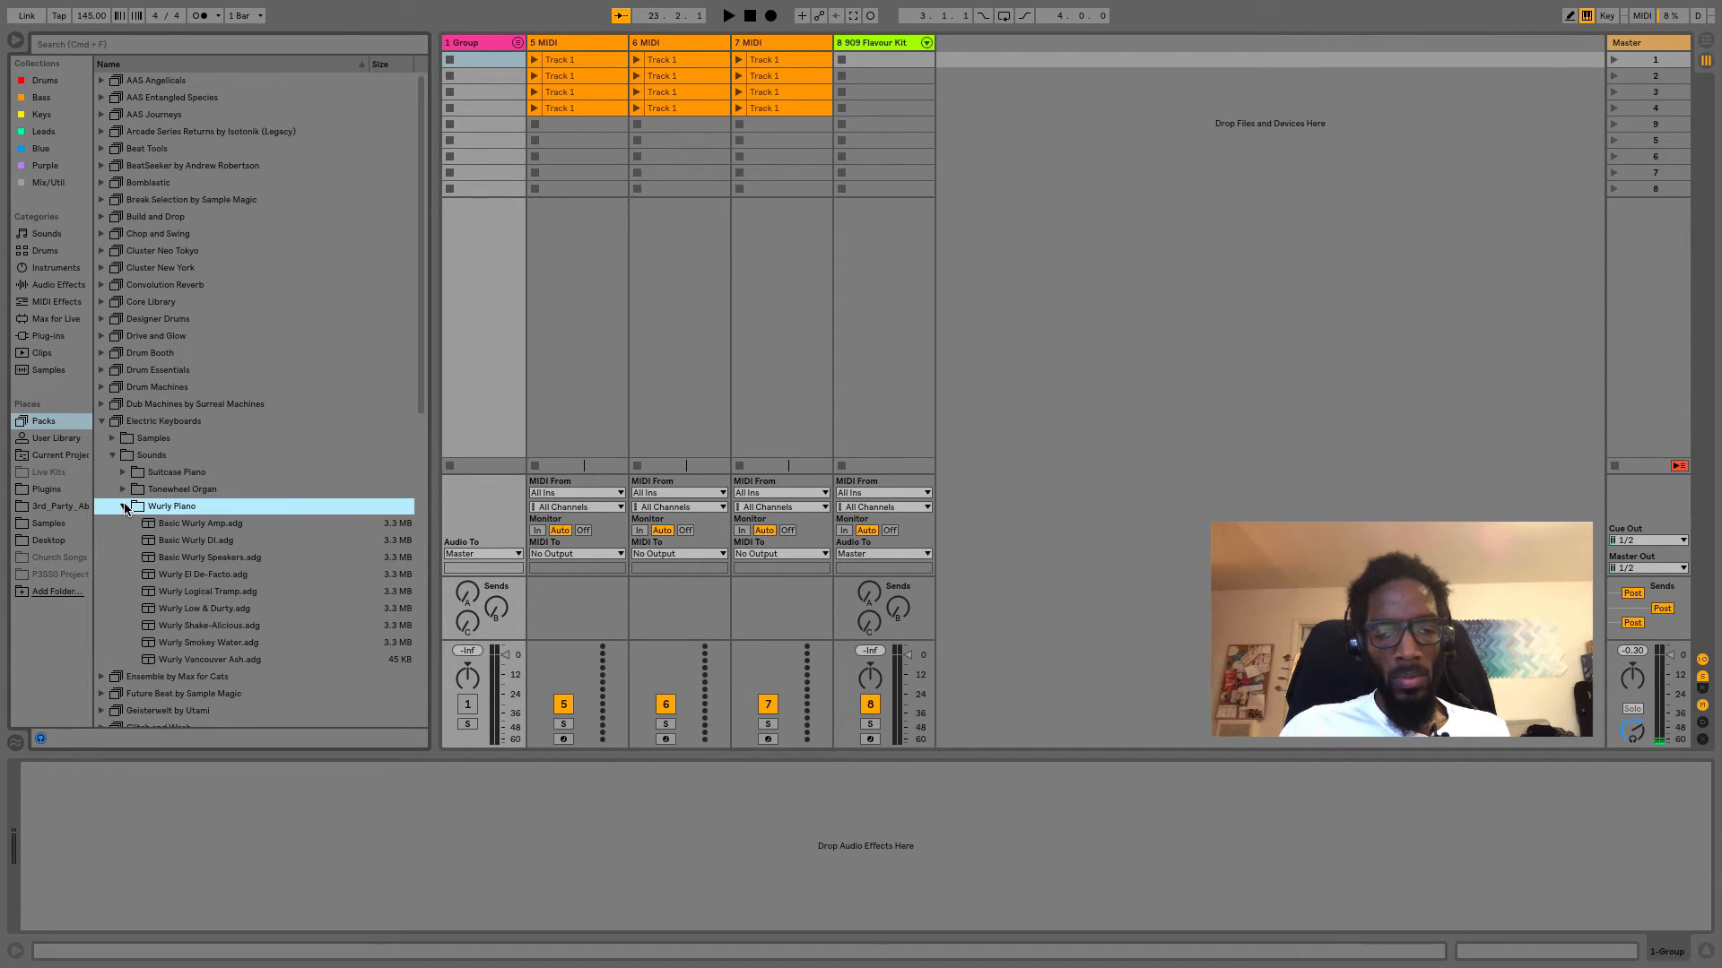
key("Down")
key("Down")
key("Down")
key("Down")
key("Down")
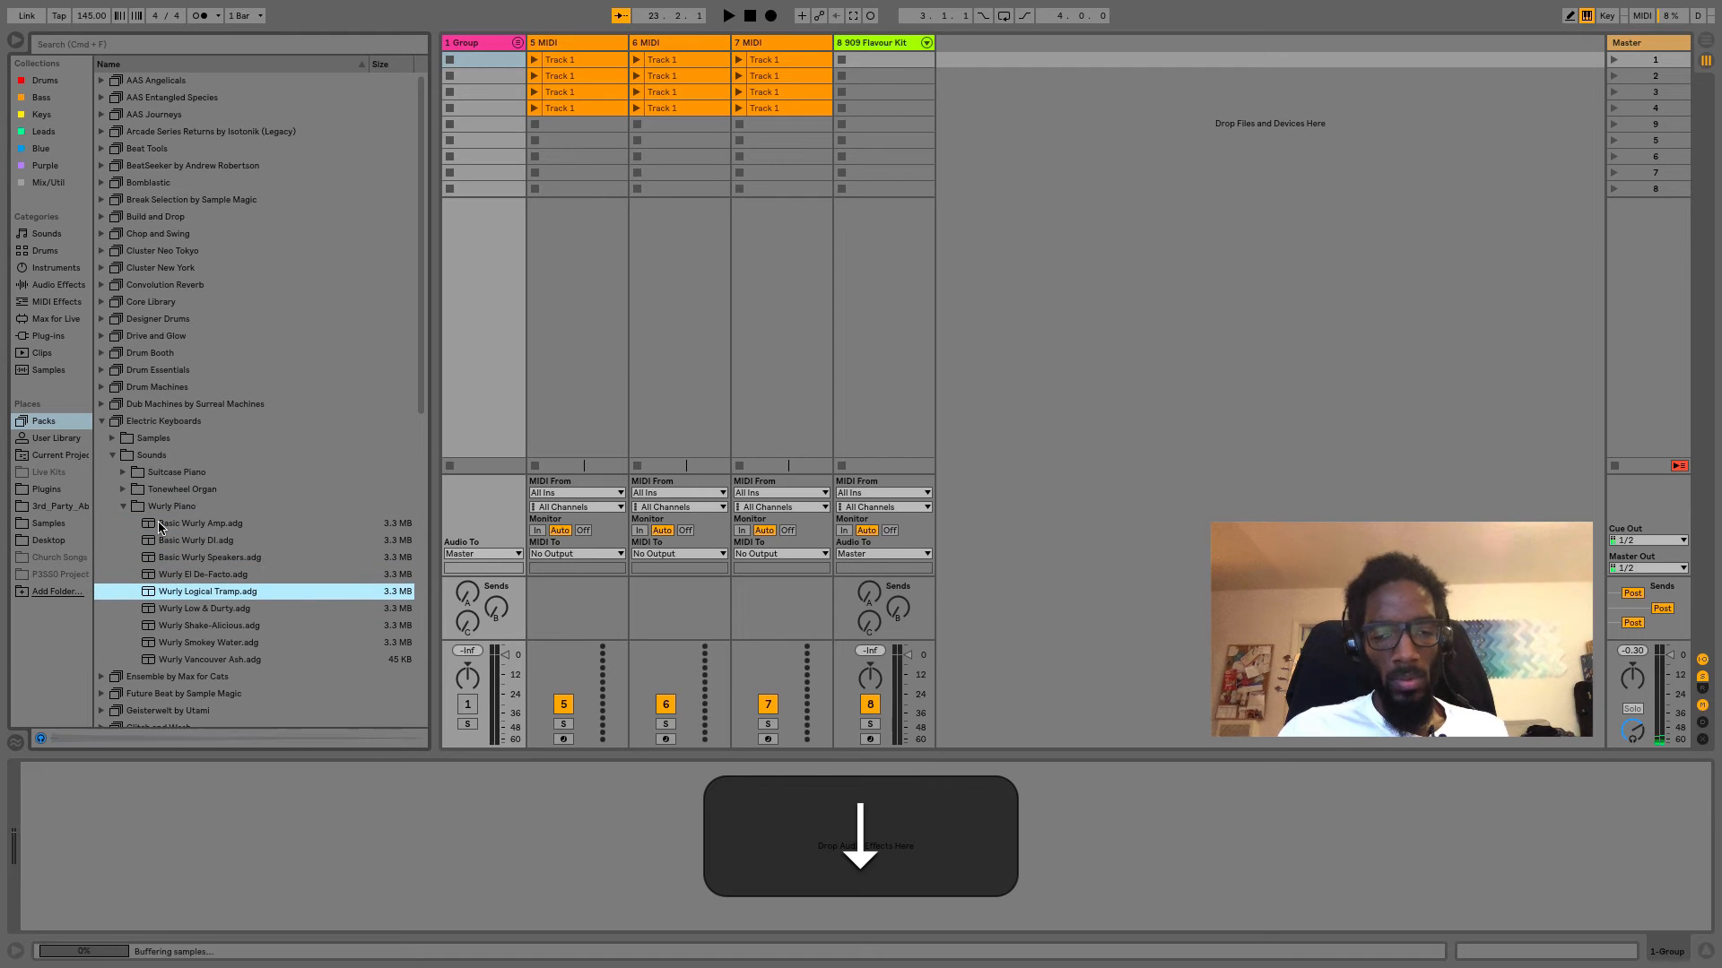
key("Down")
key("Down")
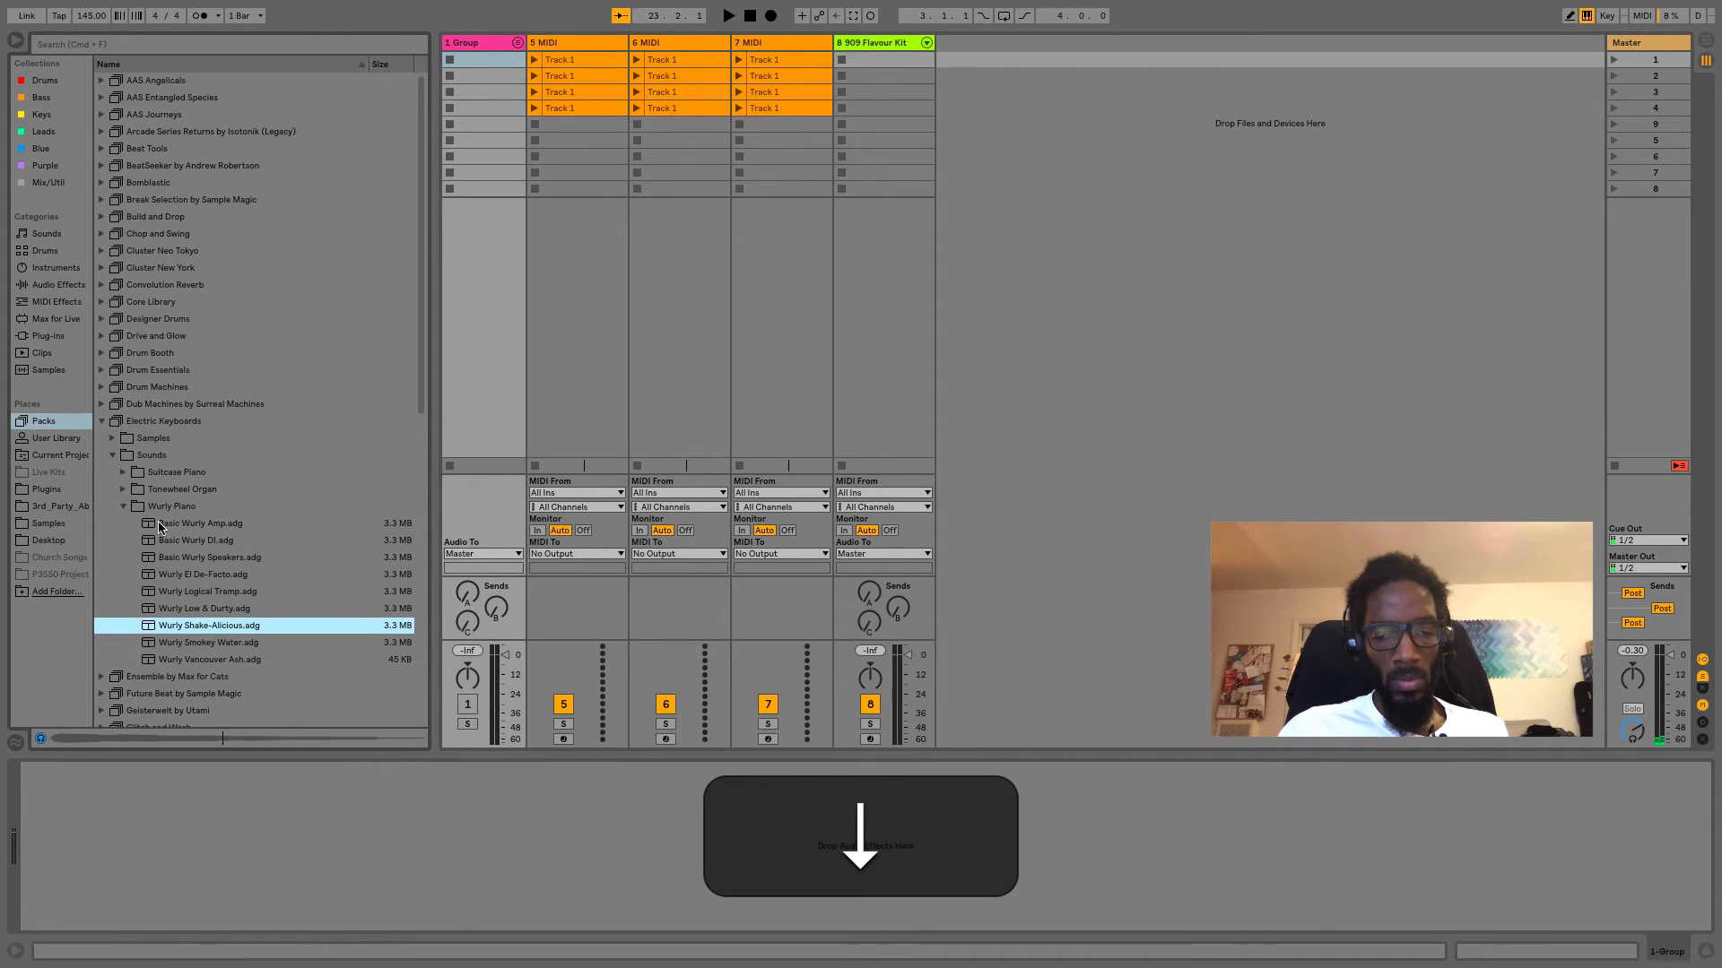
Audition the pack's Suitcase Piano presets and load Suitcase Deep Roots Funk onto the 5 MIDI track.
key("Up")
key("Up")
key("Up")
key("Up")
key("Up")
key("Up")
key("Up")
key("Up")
key("Up")
key("Right")
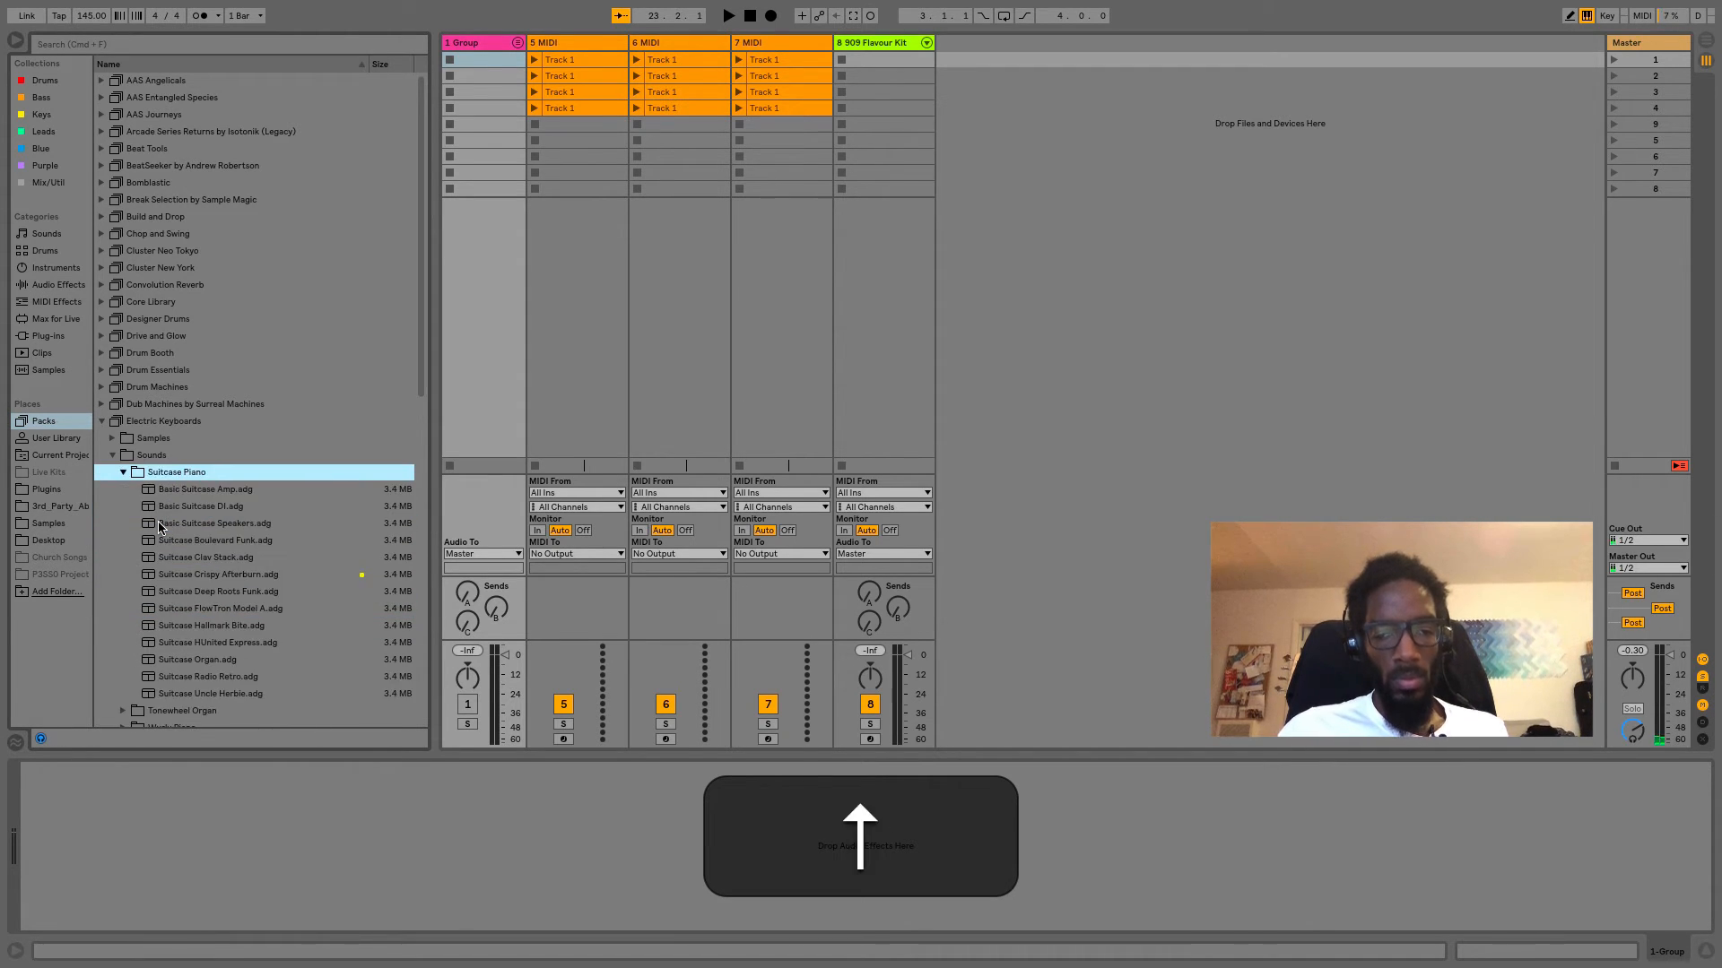
key("Down")
key("Down")
key("Down")
key("Down")
key("Down")
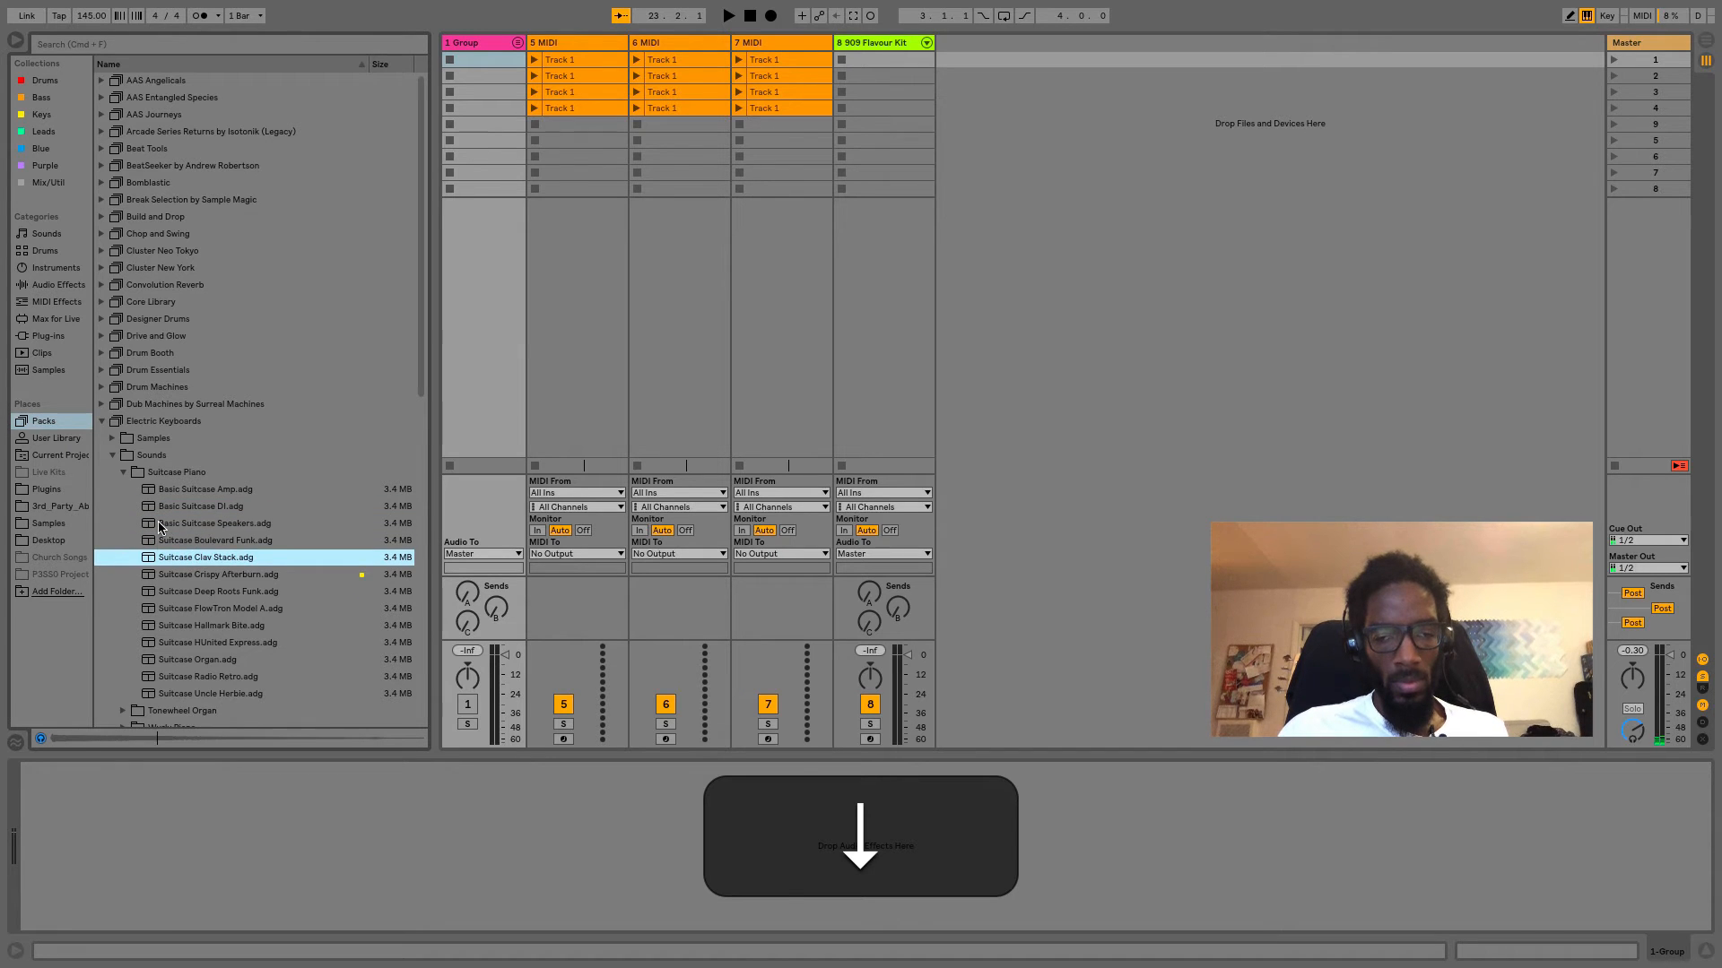
key("Down")
key("Down")
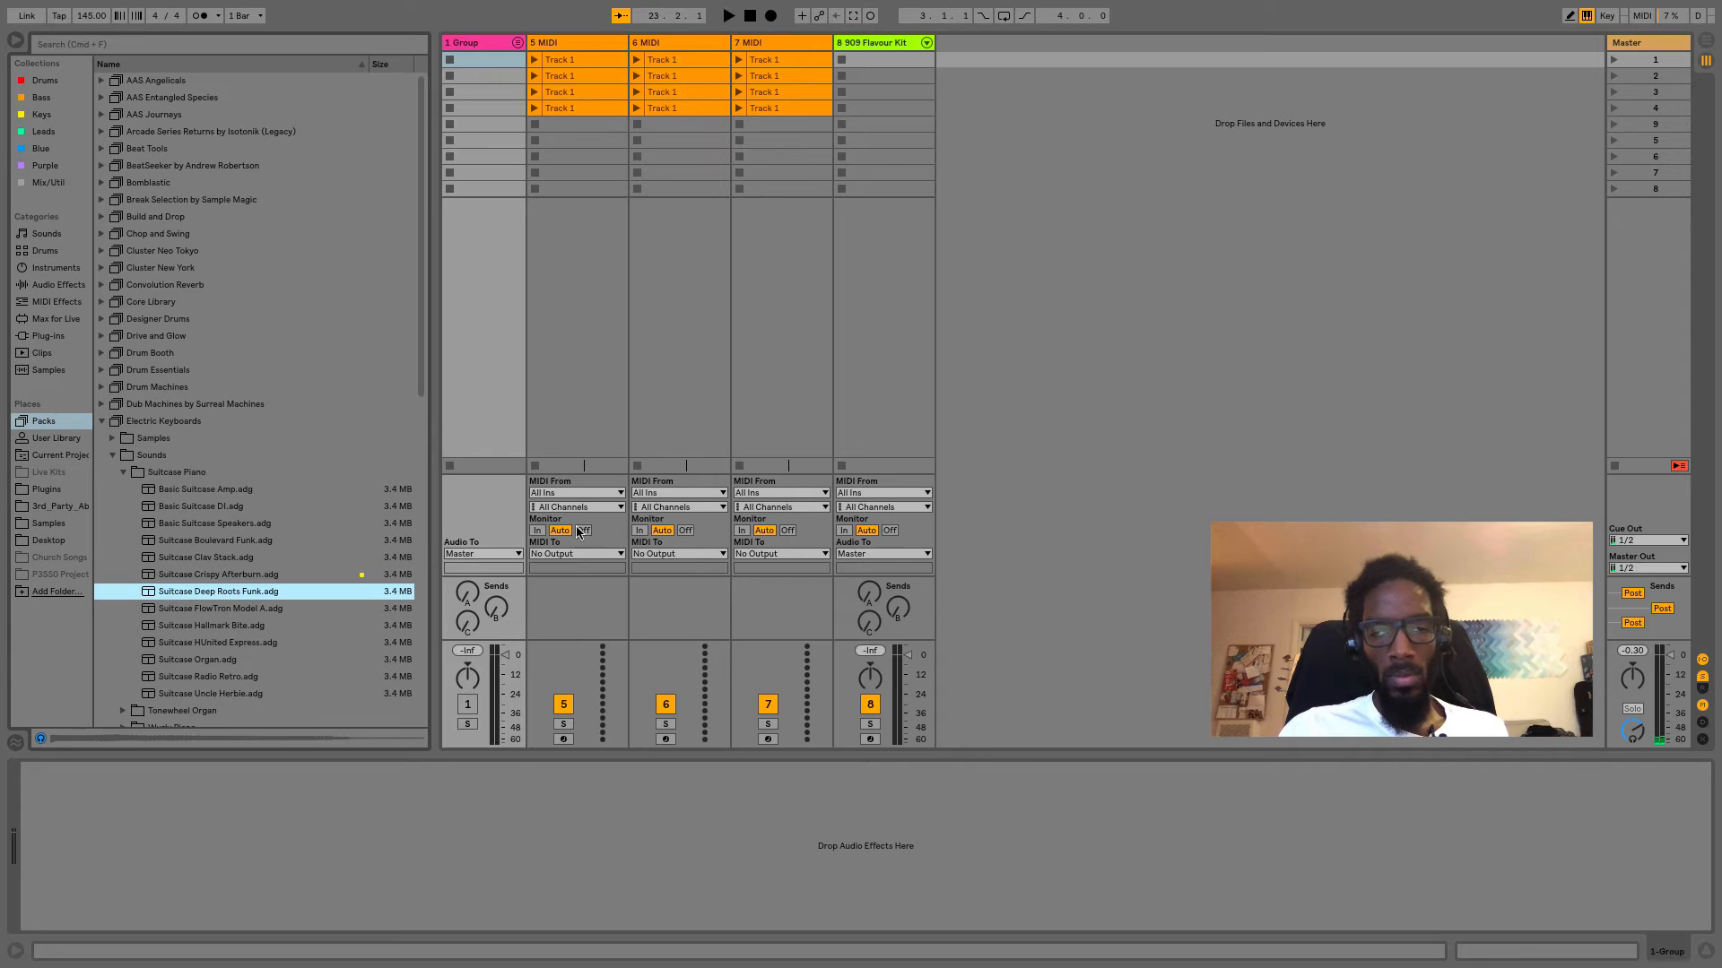
left_click(589, 43)
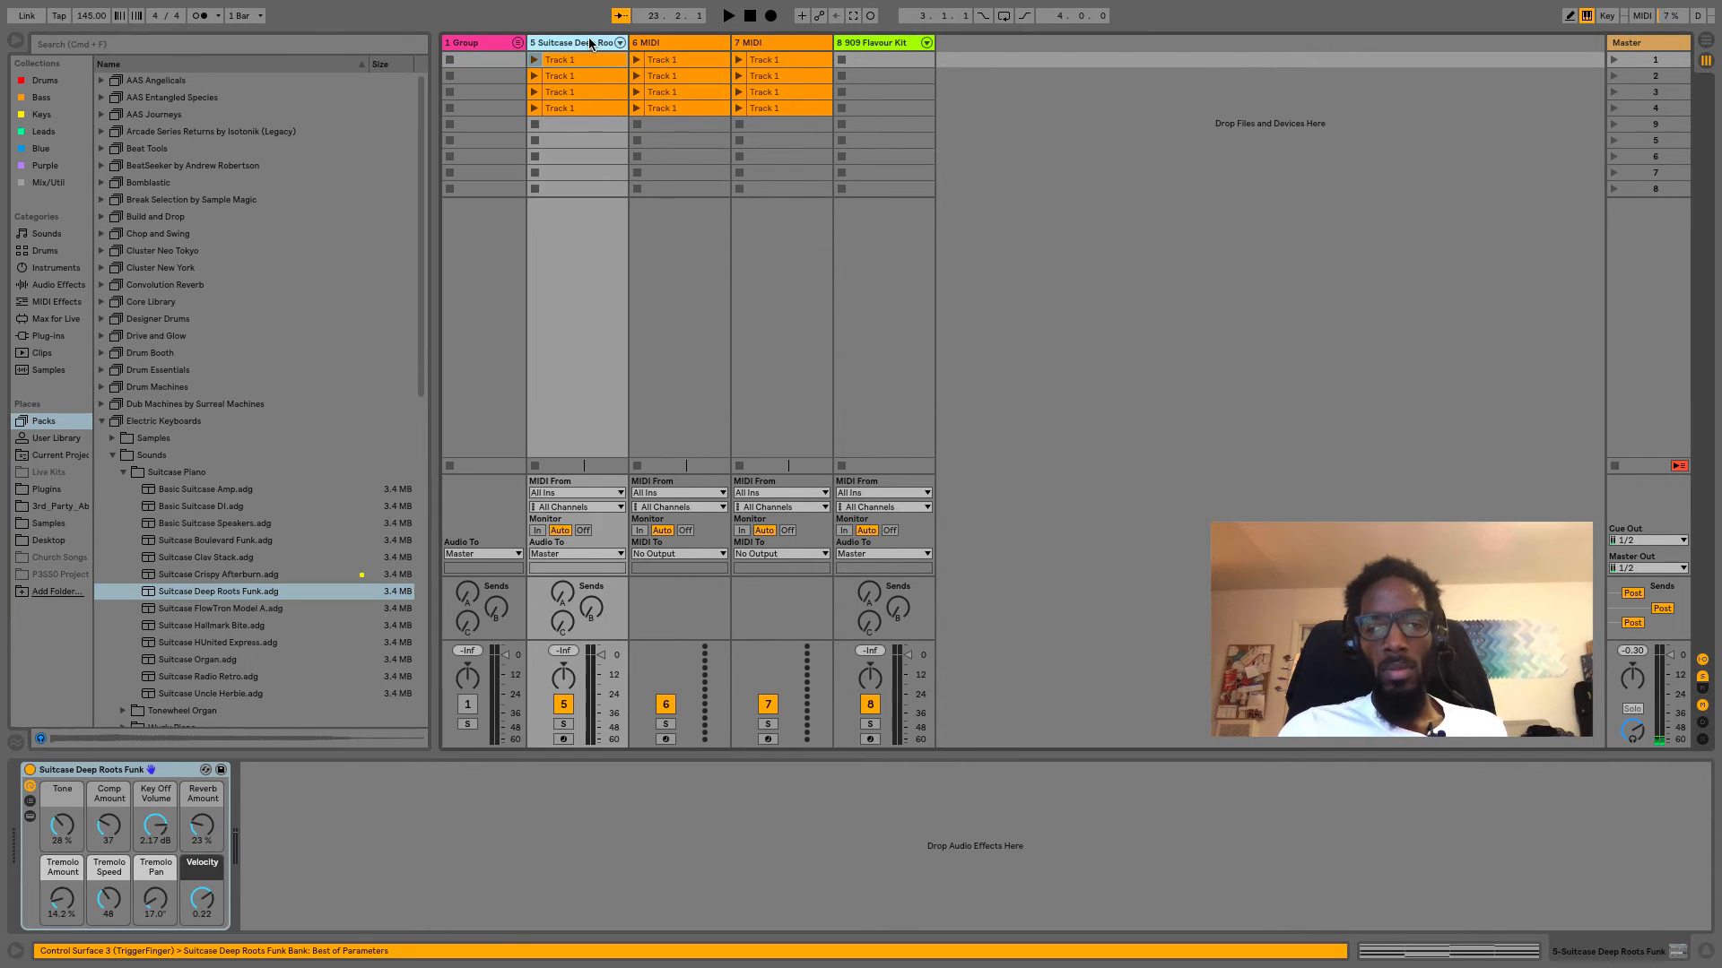
Rename the Suitcase Deep Roots Funk track to "# Chords".
key("super+r")
type("#")
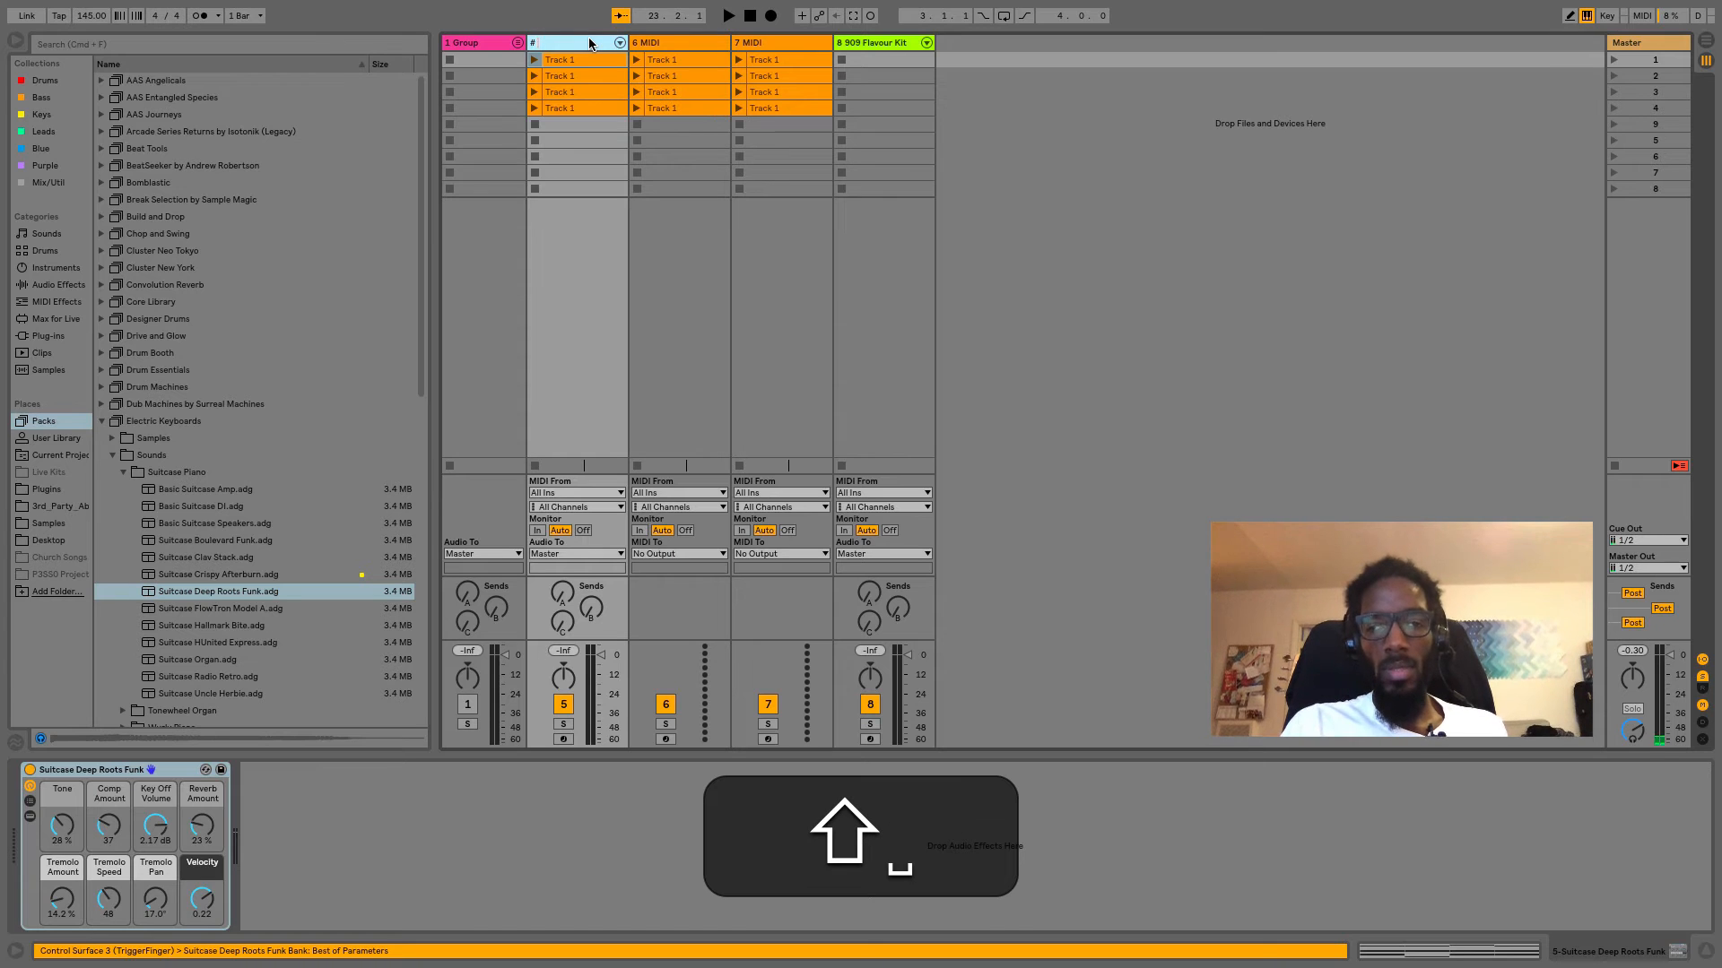
type(" Chords")
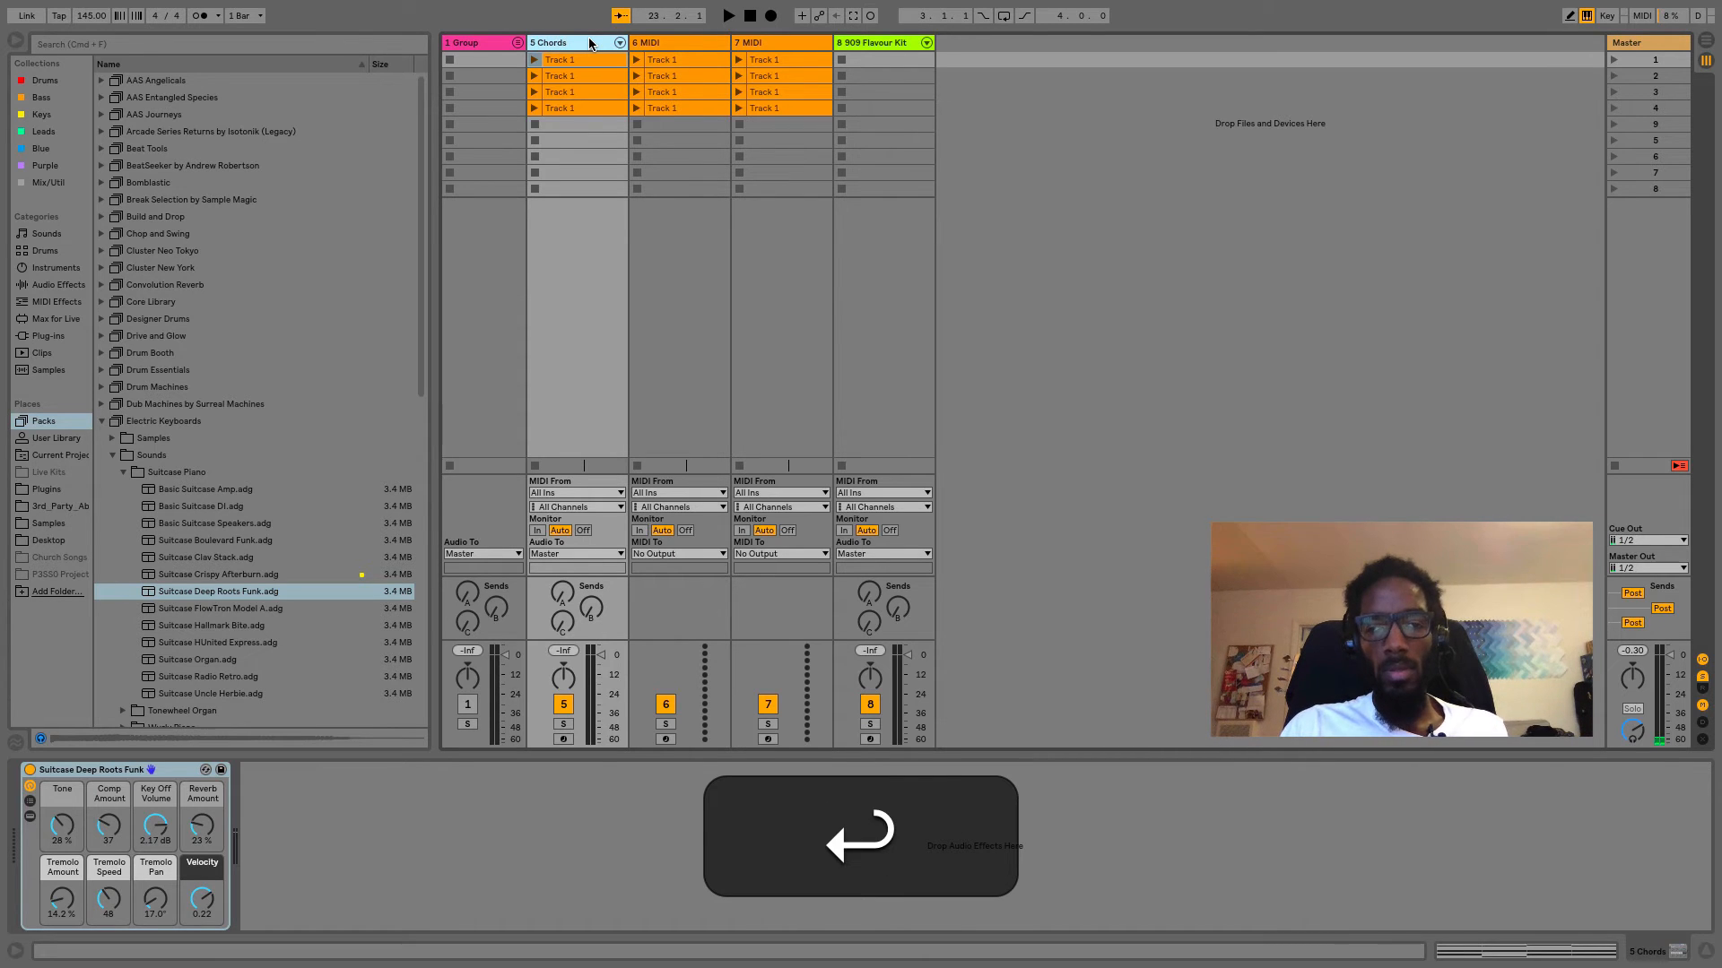
Play the first scene to hear the chords, collapse the Suitcase Piano folder and stop playback.
left_click(1614, 59)
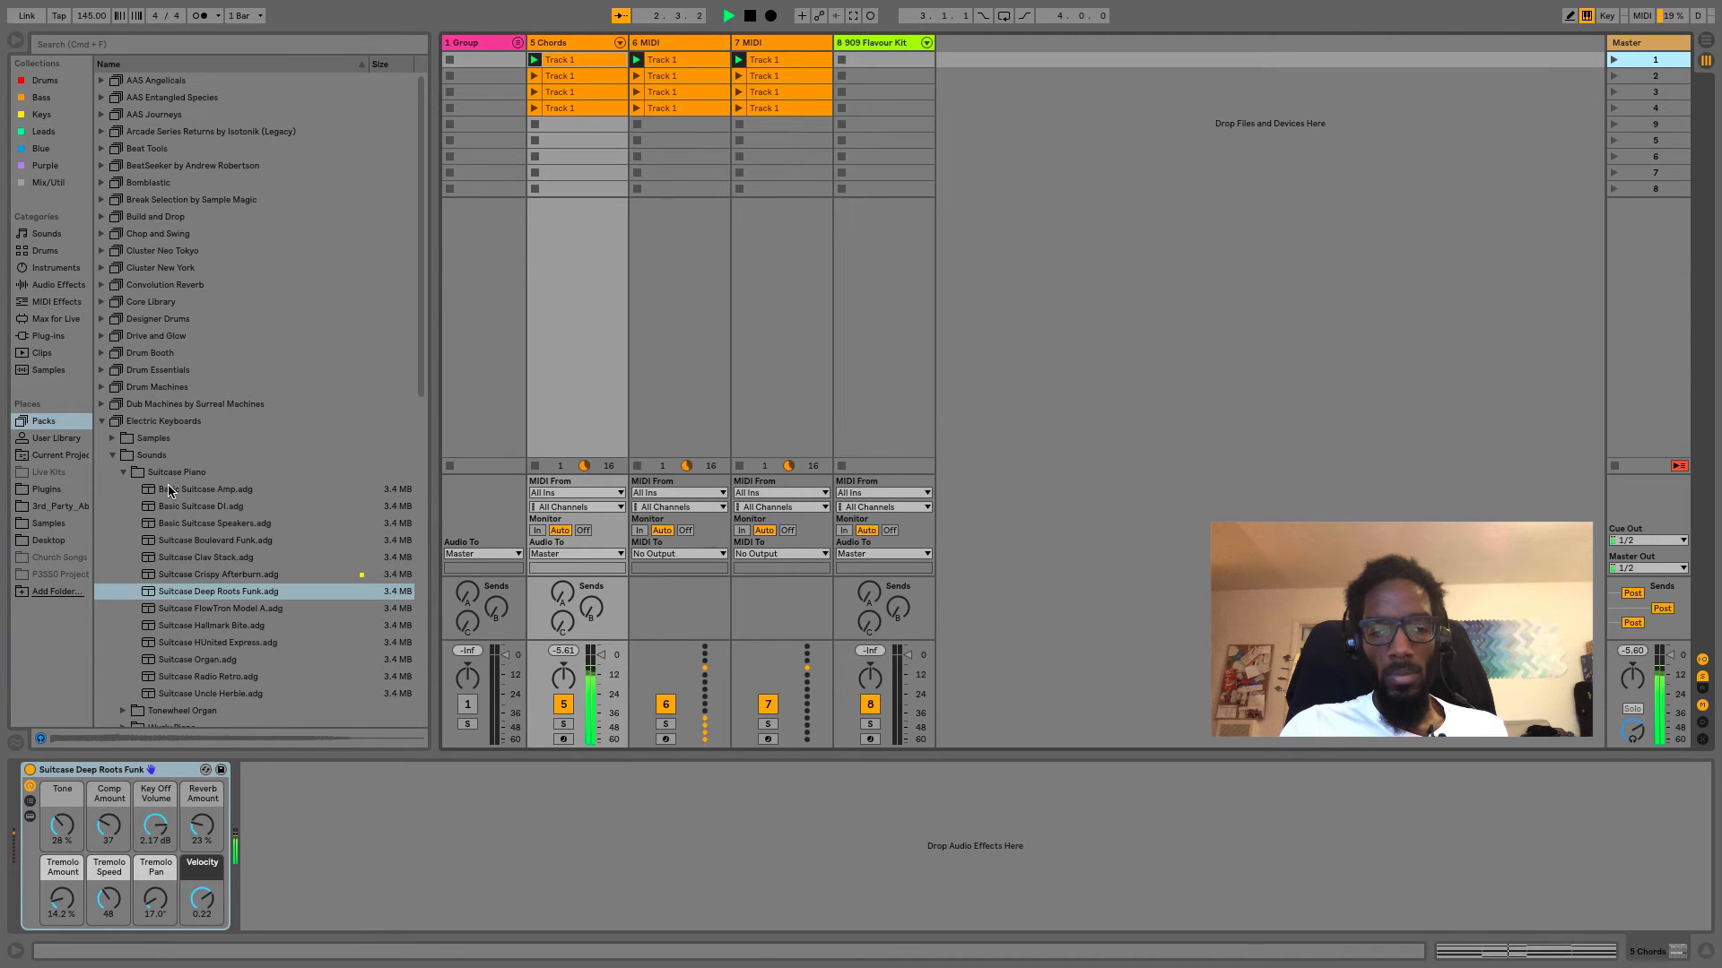
left_click(123, 473)
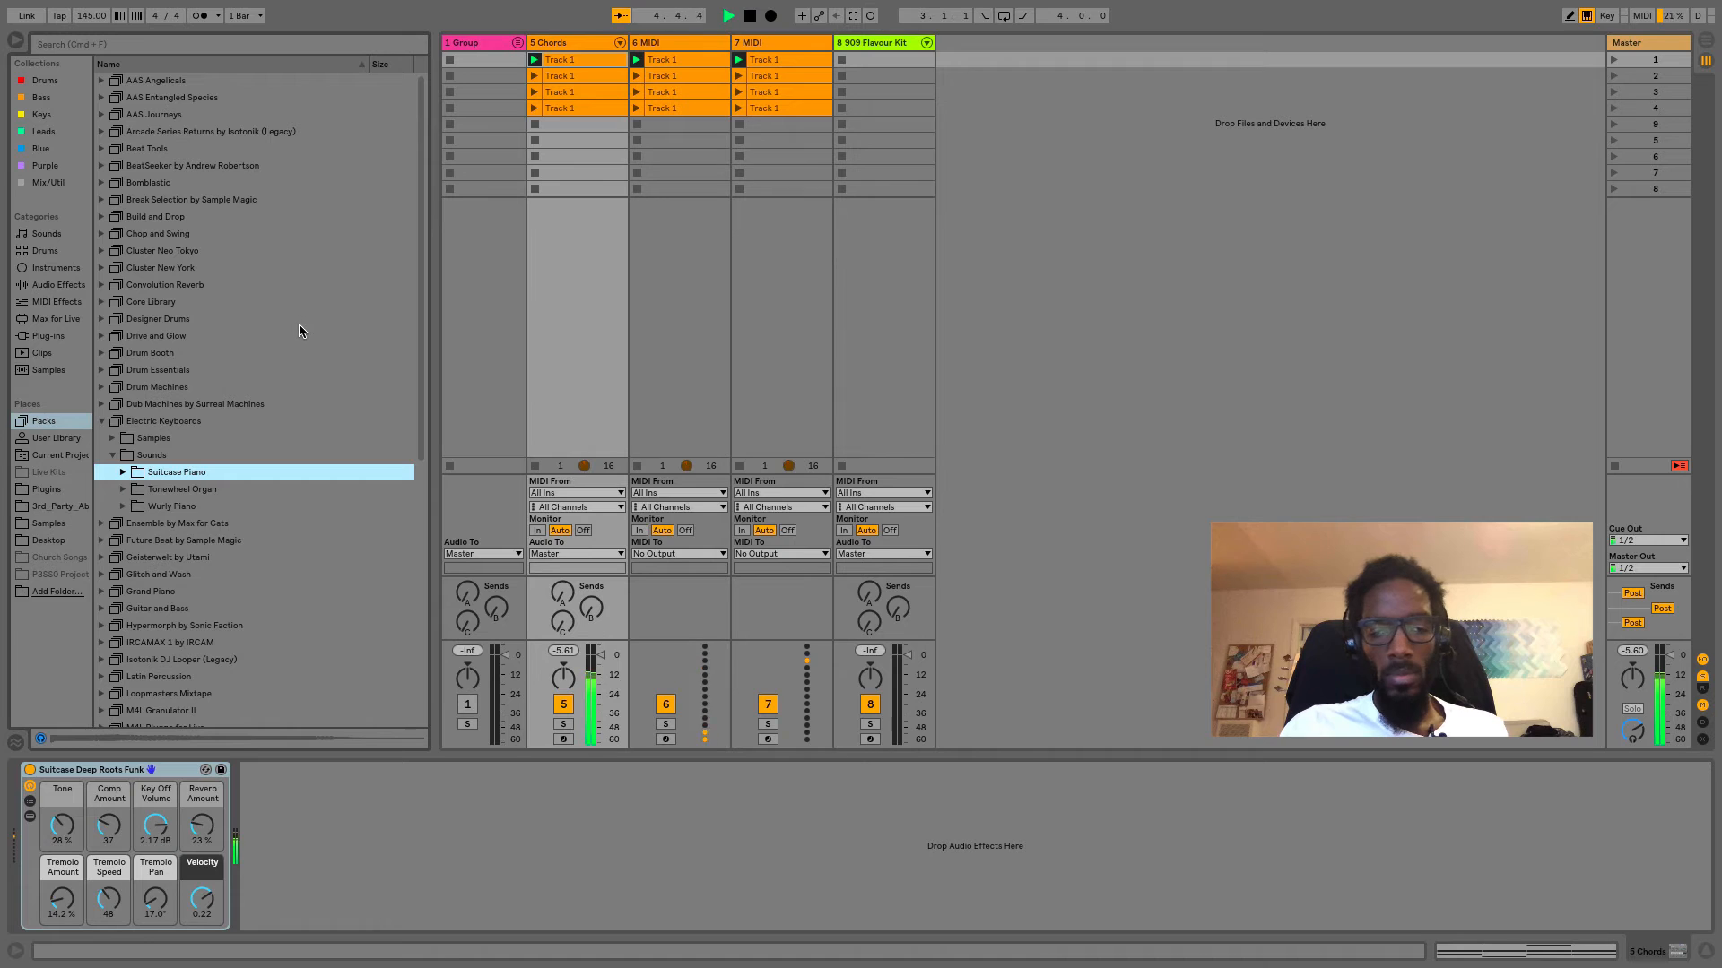
key("space")
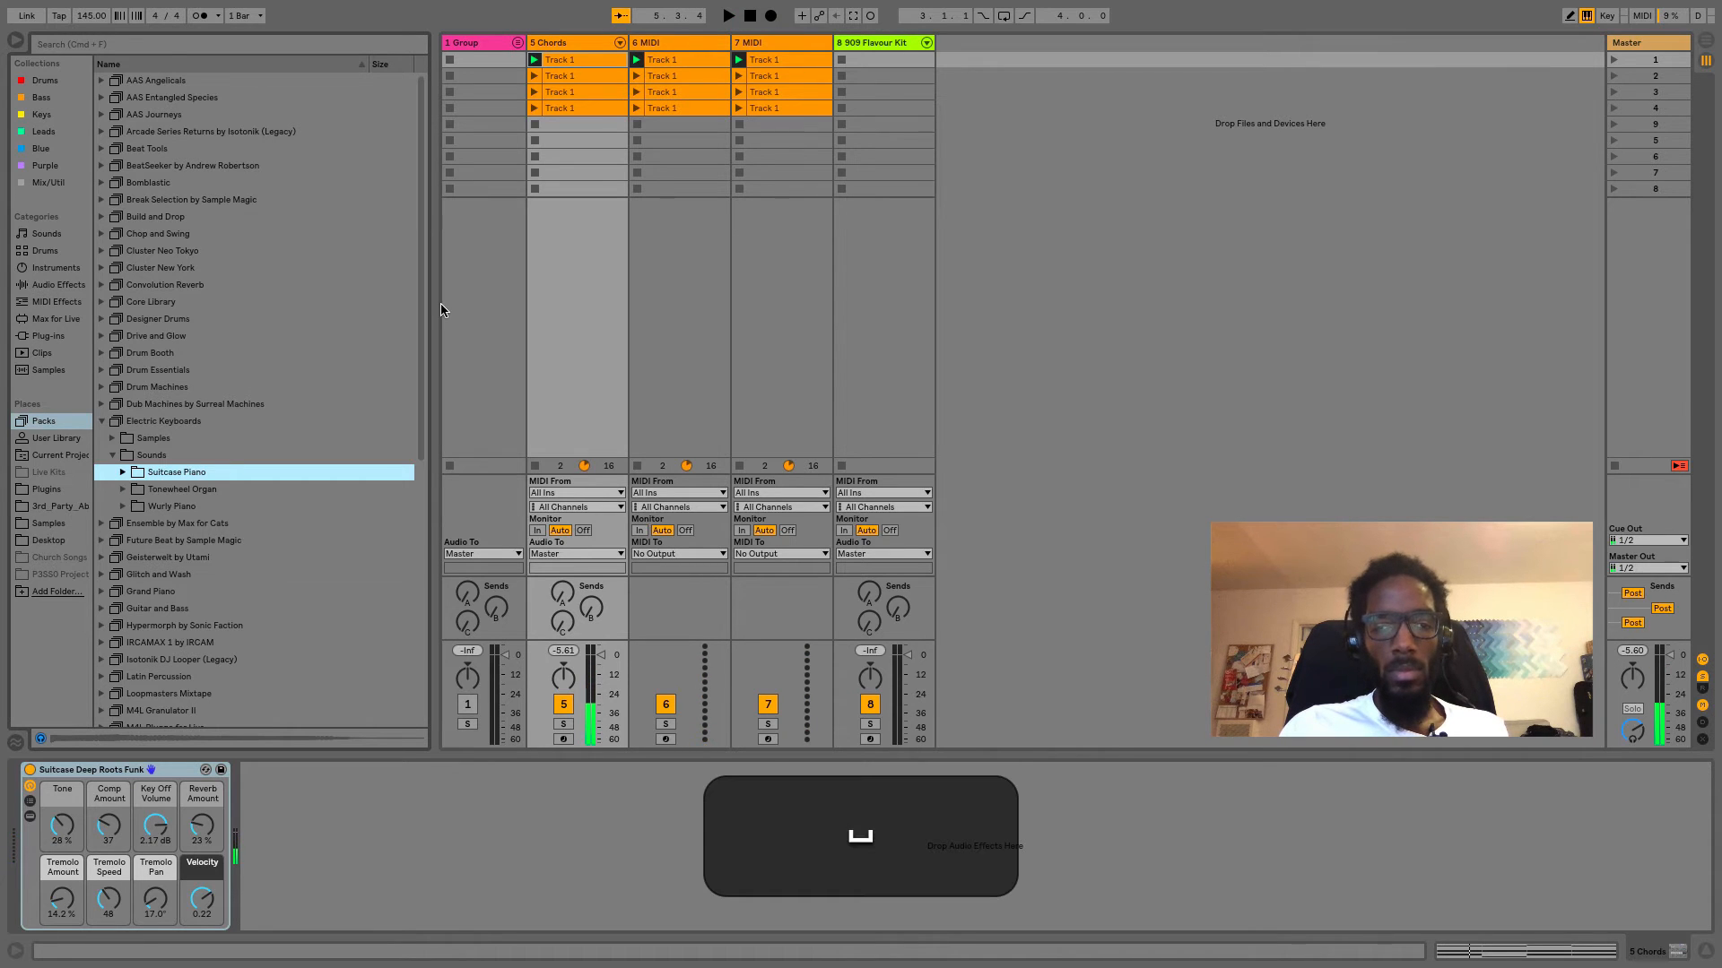
Compare the first clips of 6 MIDI and 7 MIDI, and move the 7 MIDI track ahead of 6 MIDI.
left_click(685, 60)
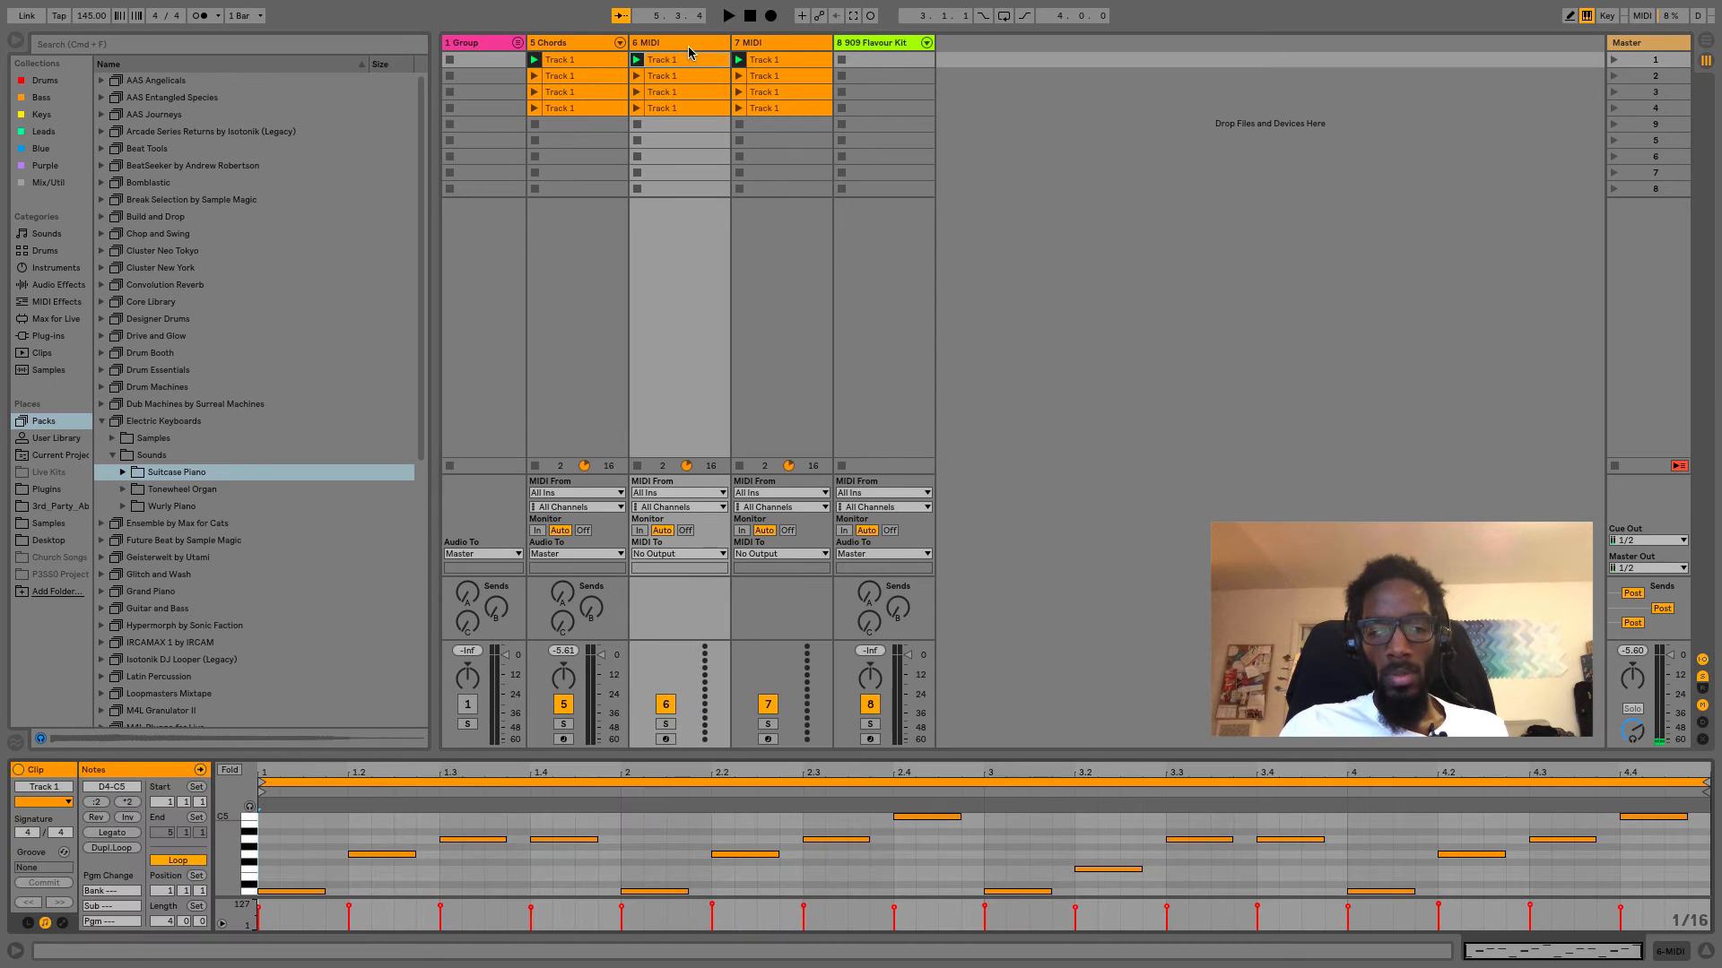
left_click(763, 60)
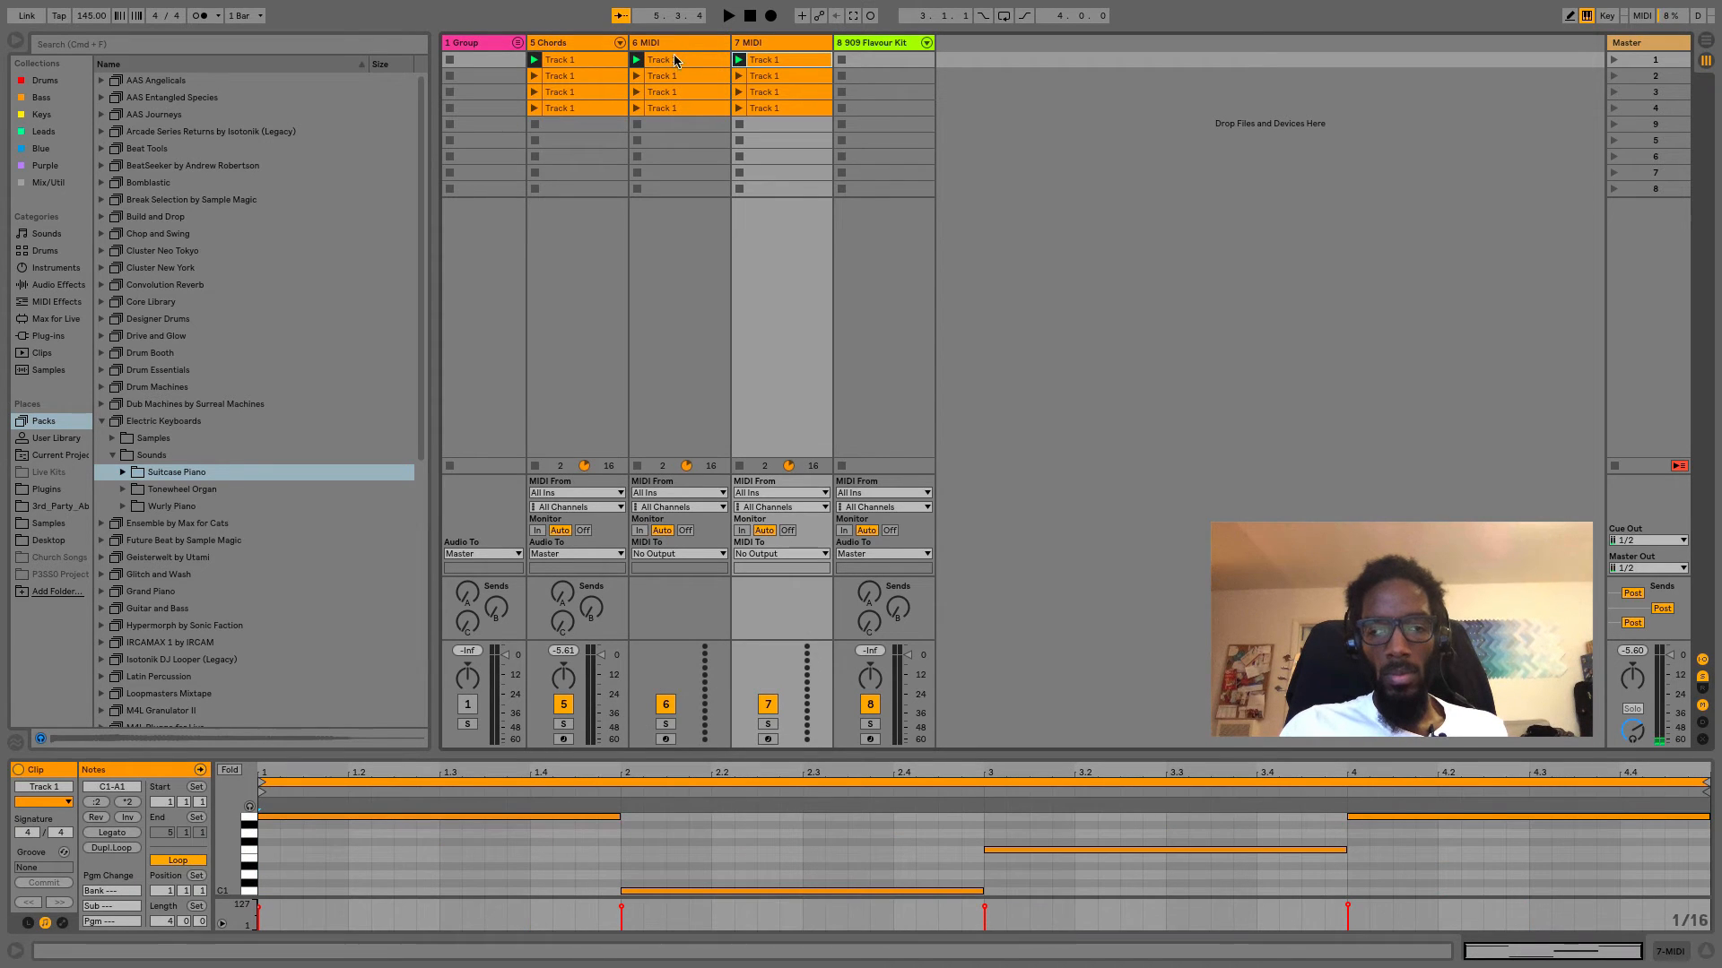
left_click(678, 44)
left_click(757, 45)
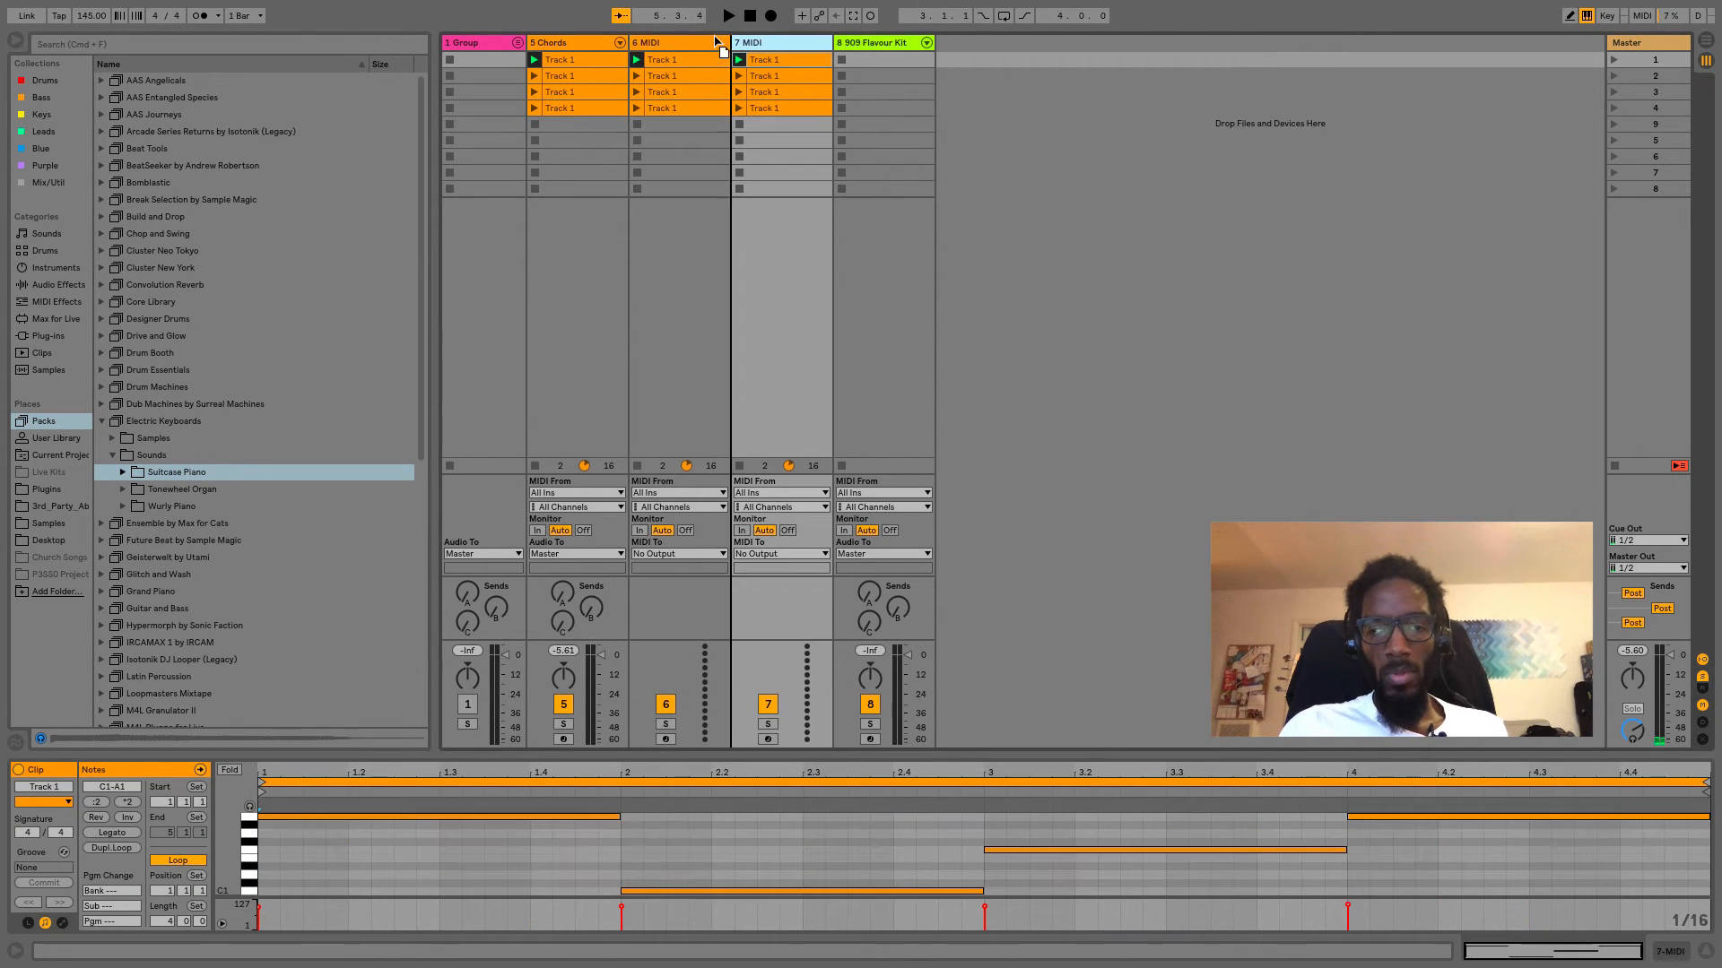
Rename the track beside Chords to "# Bass" and the following MIDI track to "# Melody".
left_click(655, 43)
key("super+r")
type("#")
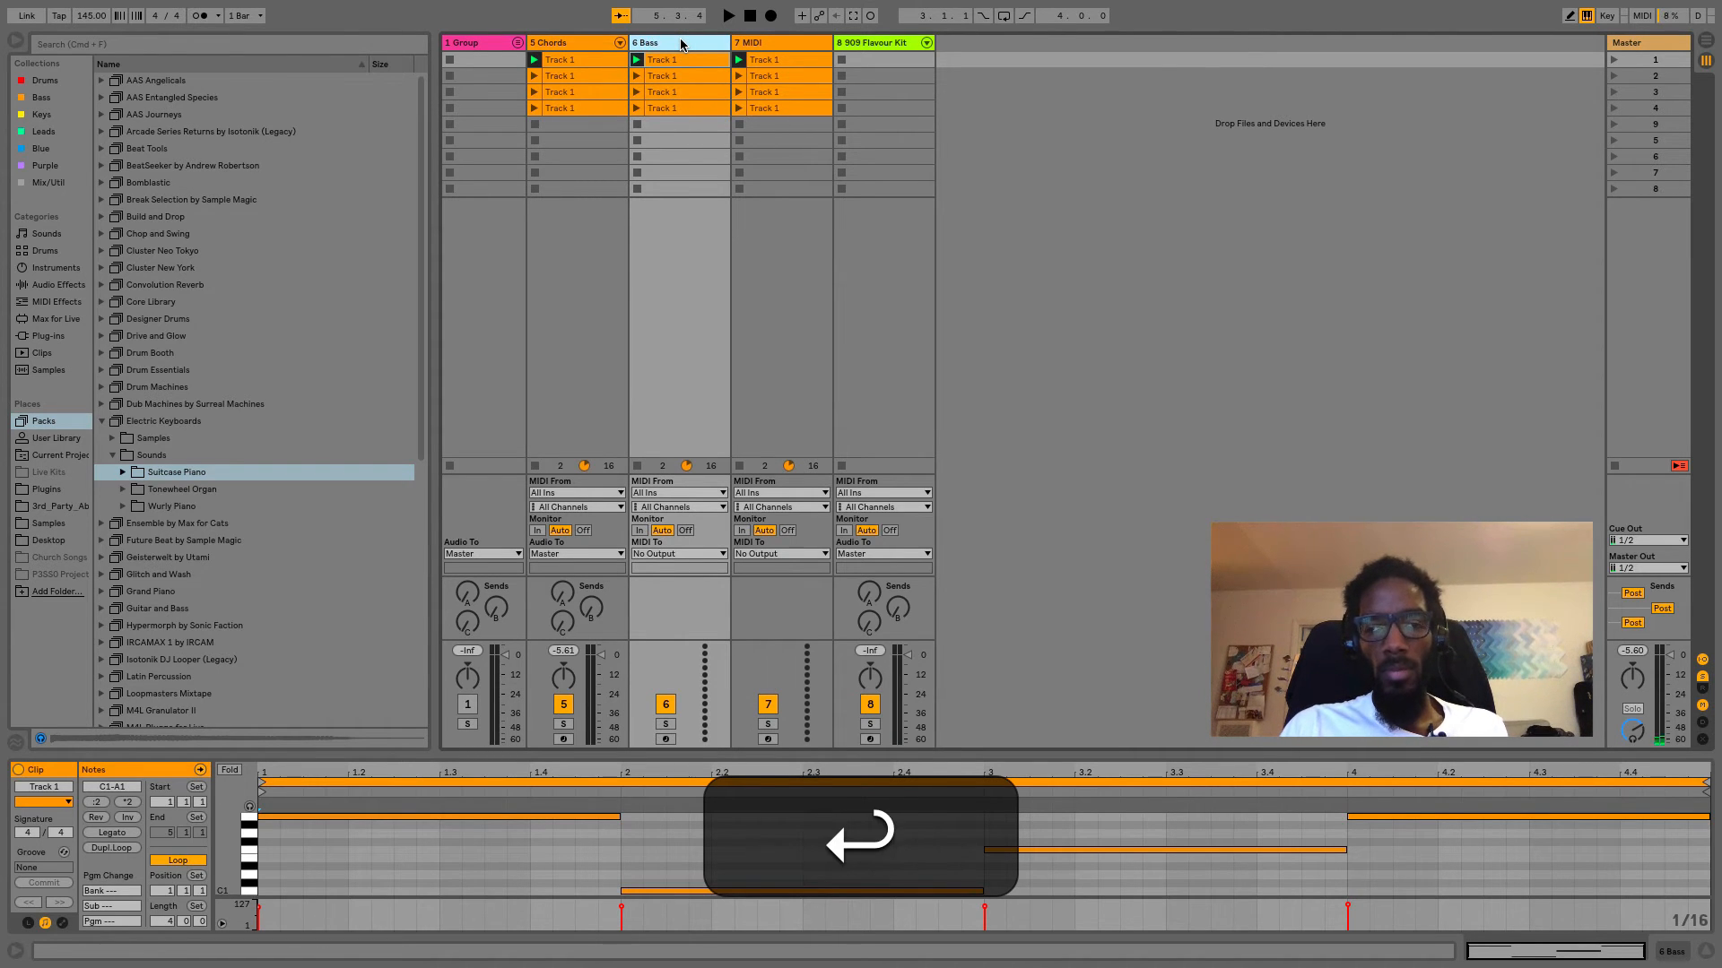
left_click(794, 49)
key("super+r")
type("# M")
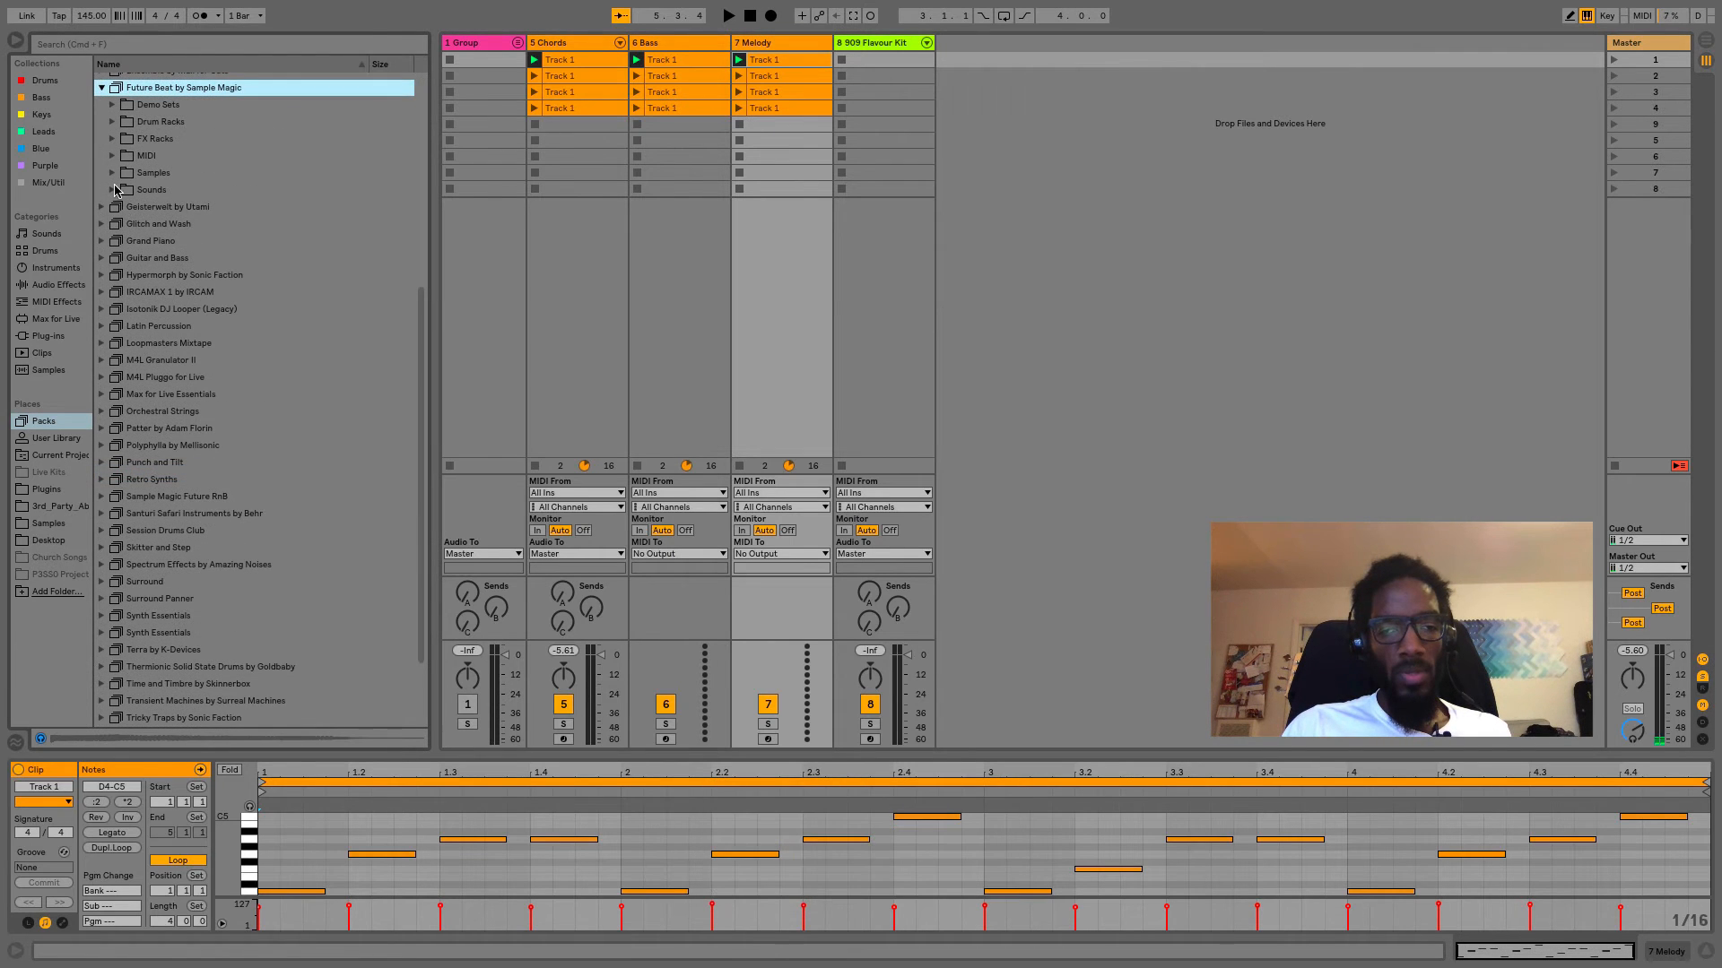
Audition the Bass presets in the Future Beat by Sample Magic pack and load fb_Winter Wizard Bass onto the Bass track.
left_click(113, 190)
left_click(124, 207)
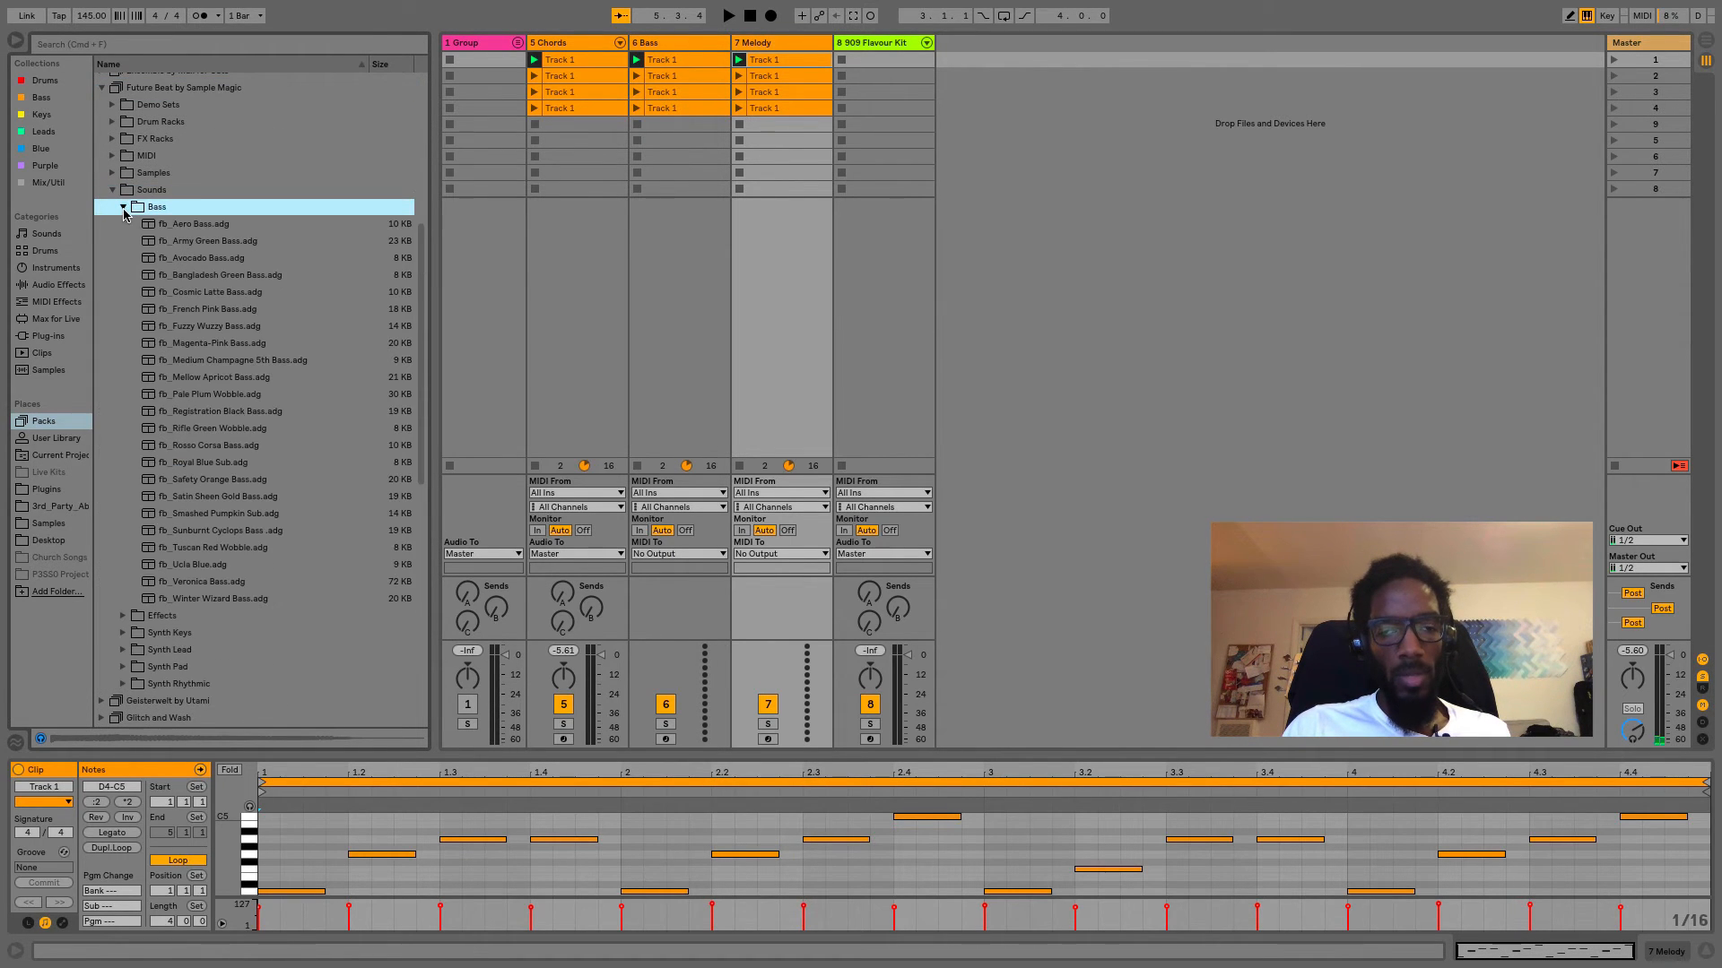
key("Down")
key("Down")
key("Down")
key("Down")
key("Down")
key("Down")
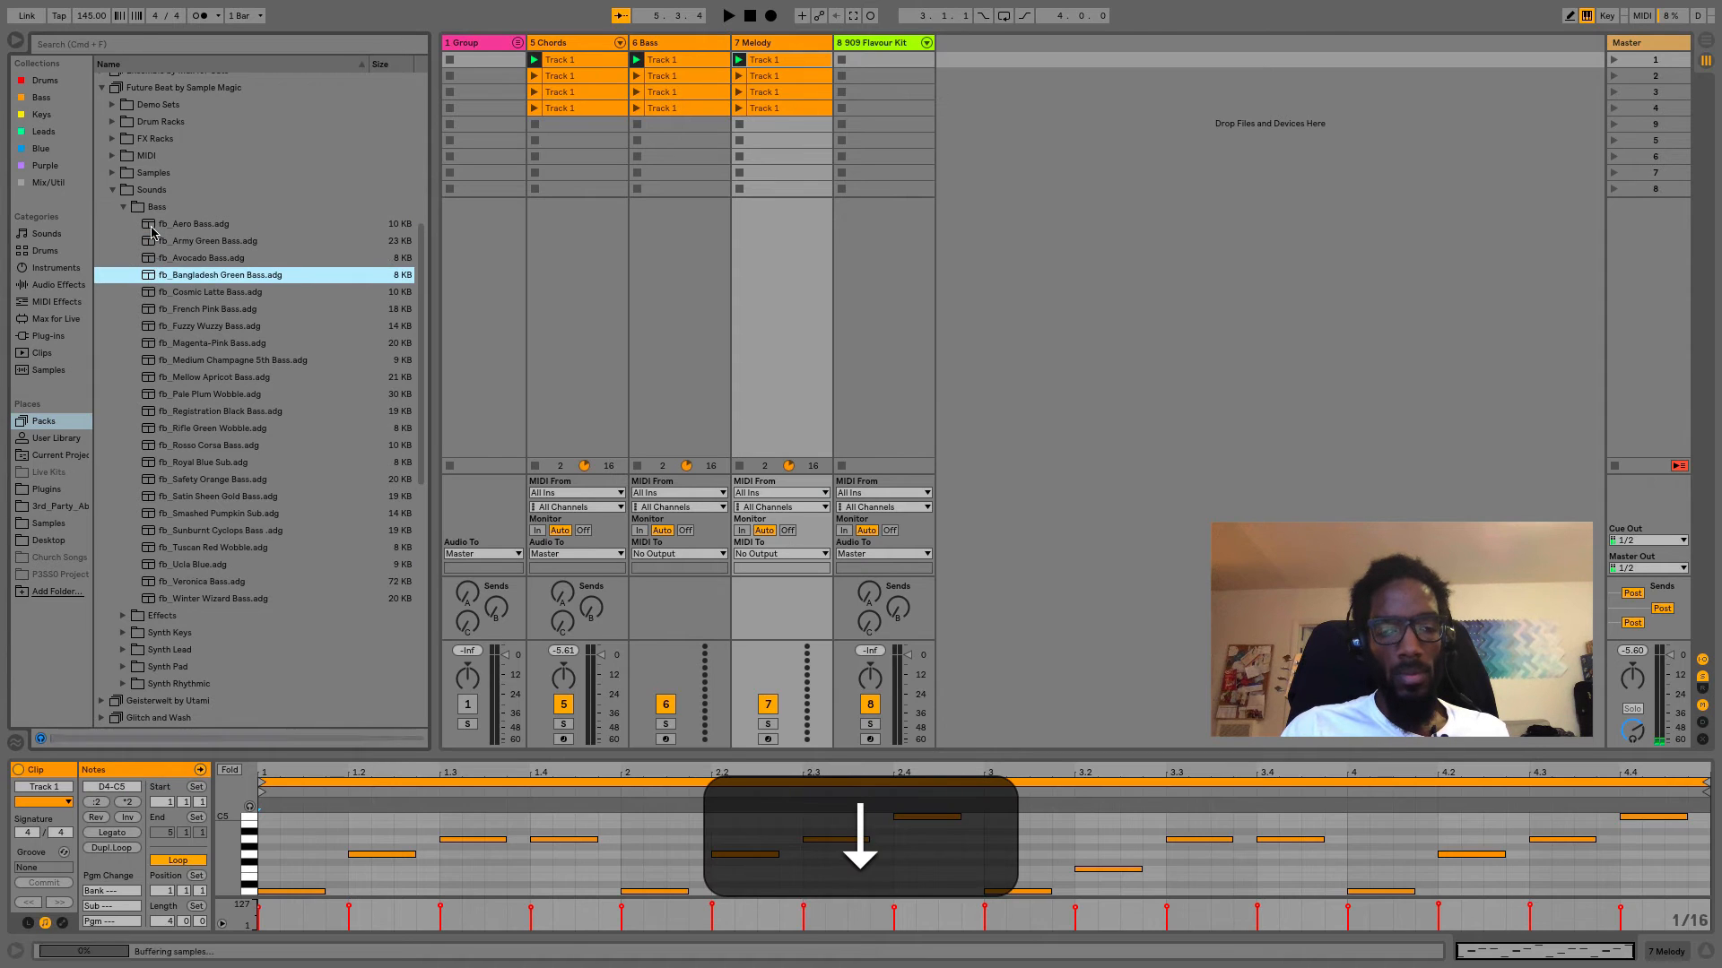
key("Down")
key("Down")
key("Down")
key("Down")
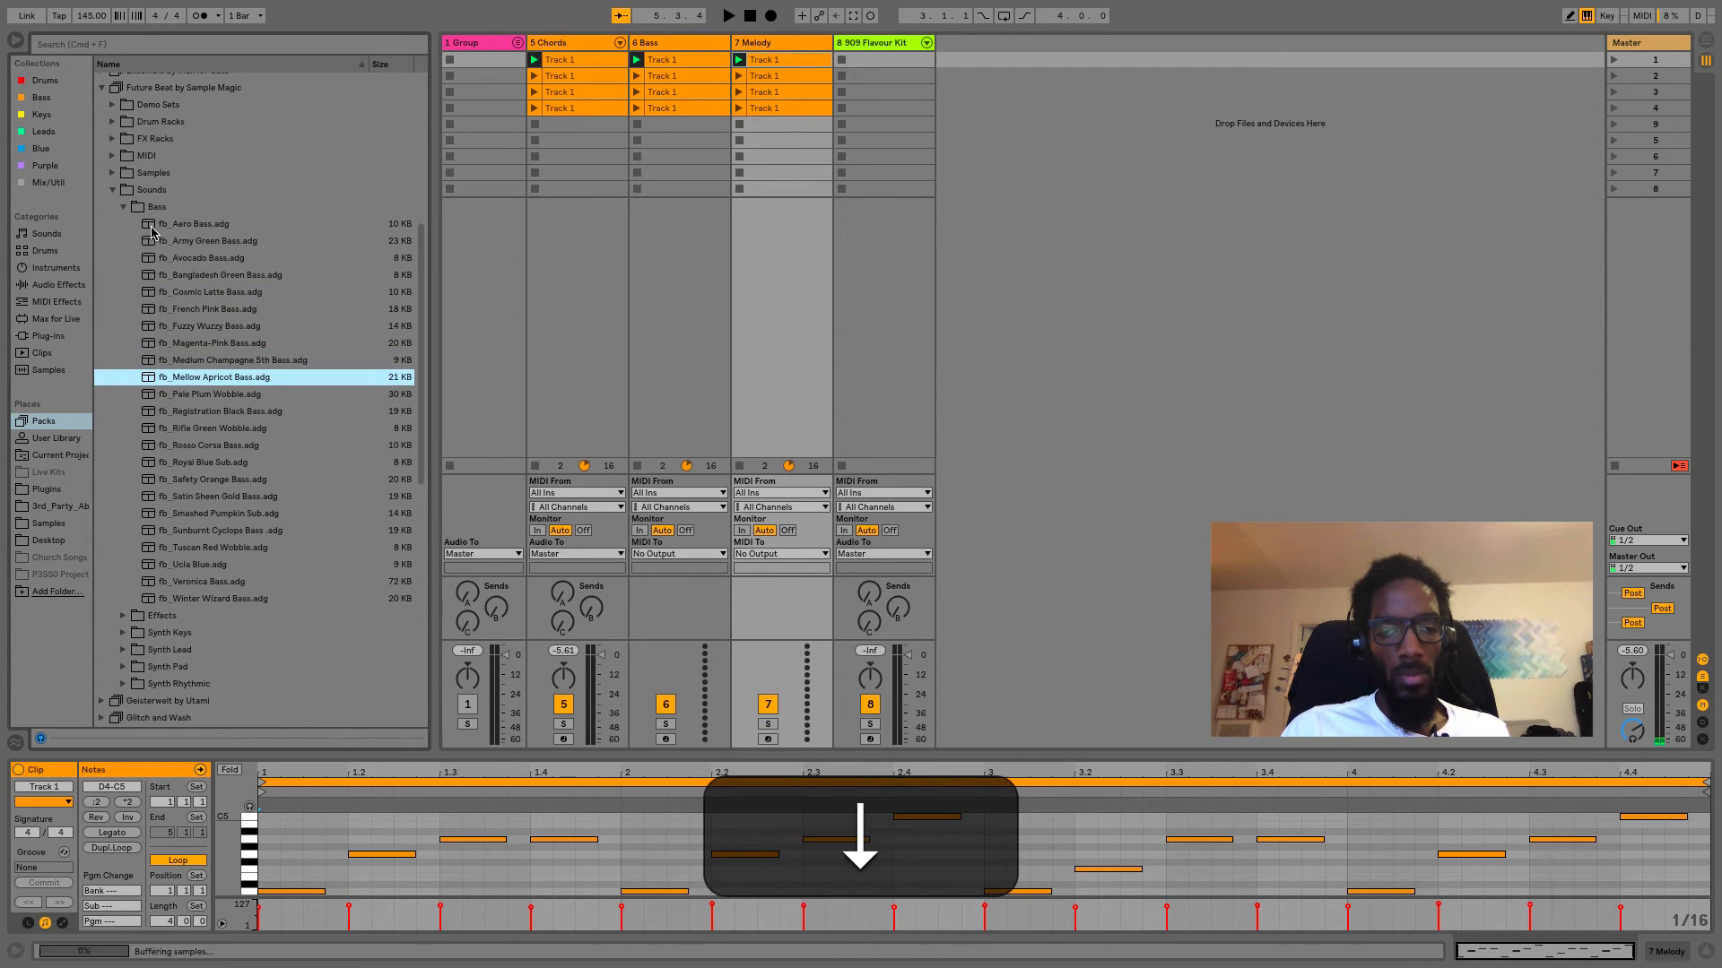
key("Up")
key("Down")
key("Down")
key("Down")
key("Down")
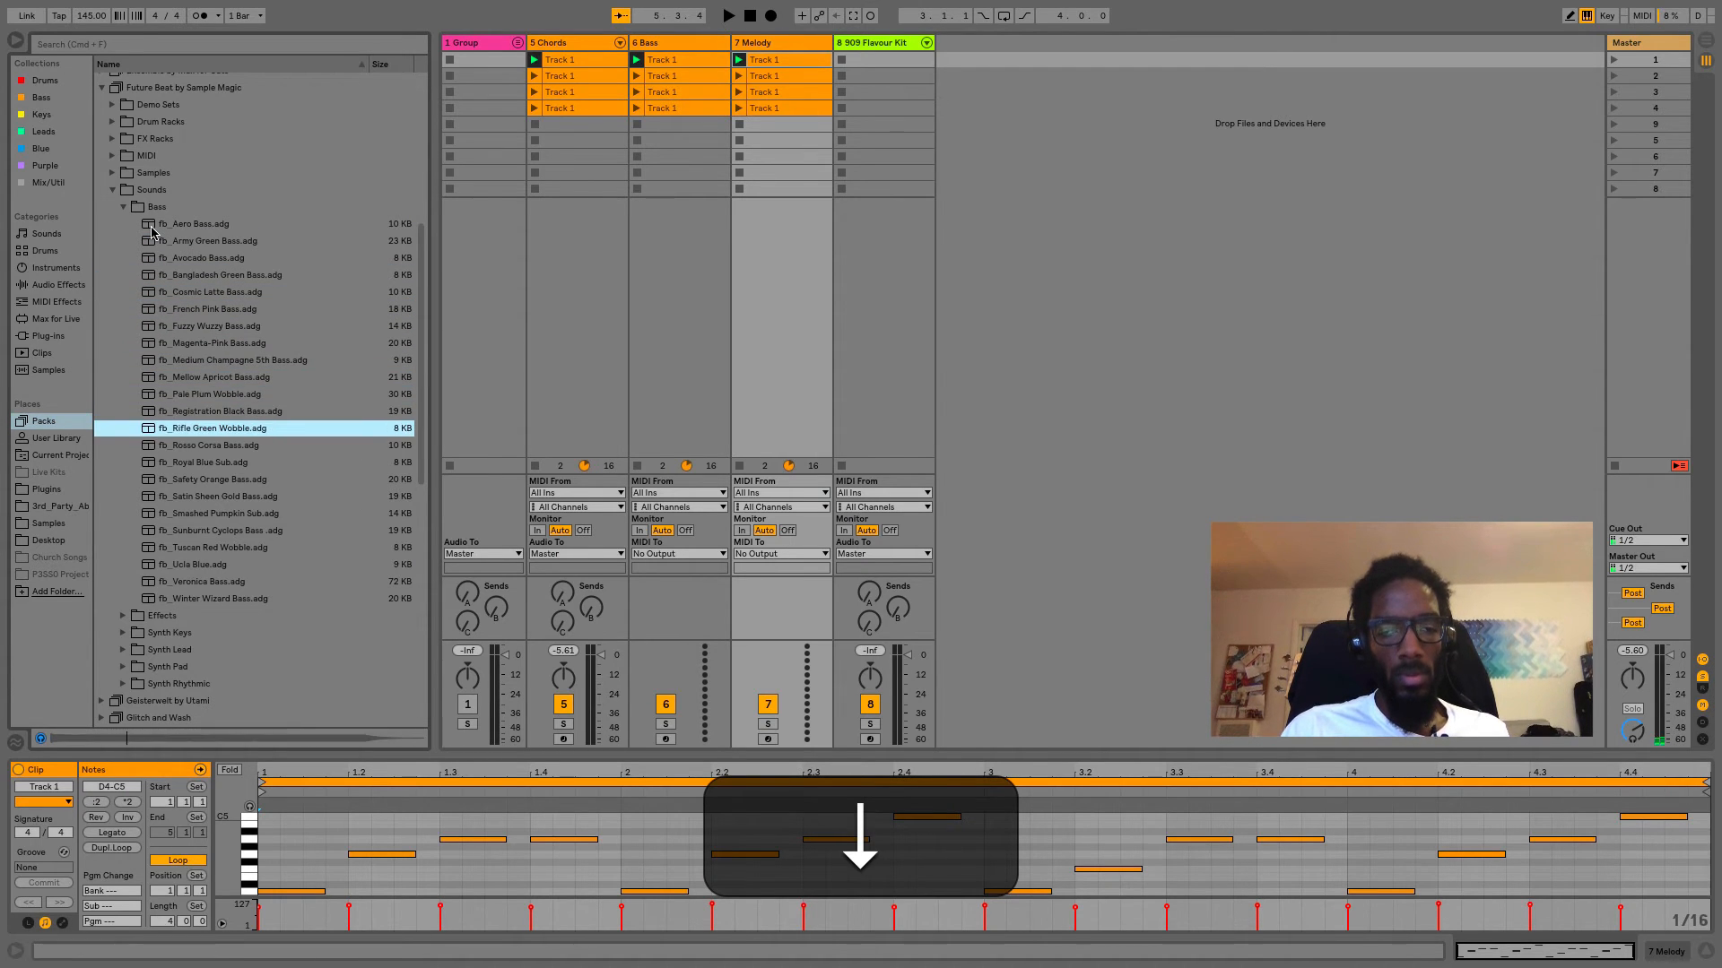
key("Down")
key("Down")
key("Down")
key("Down")
key("Down")
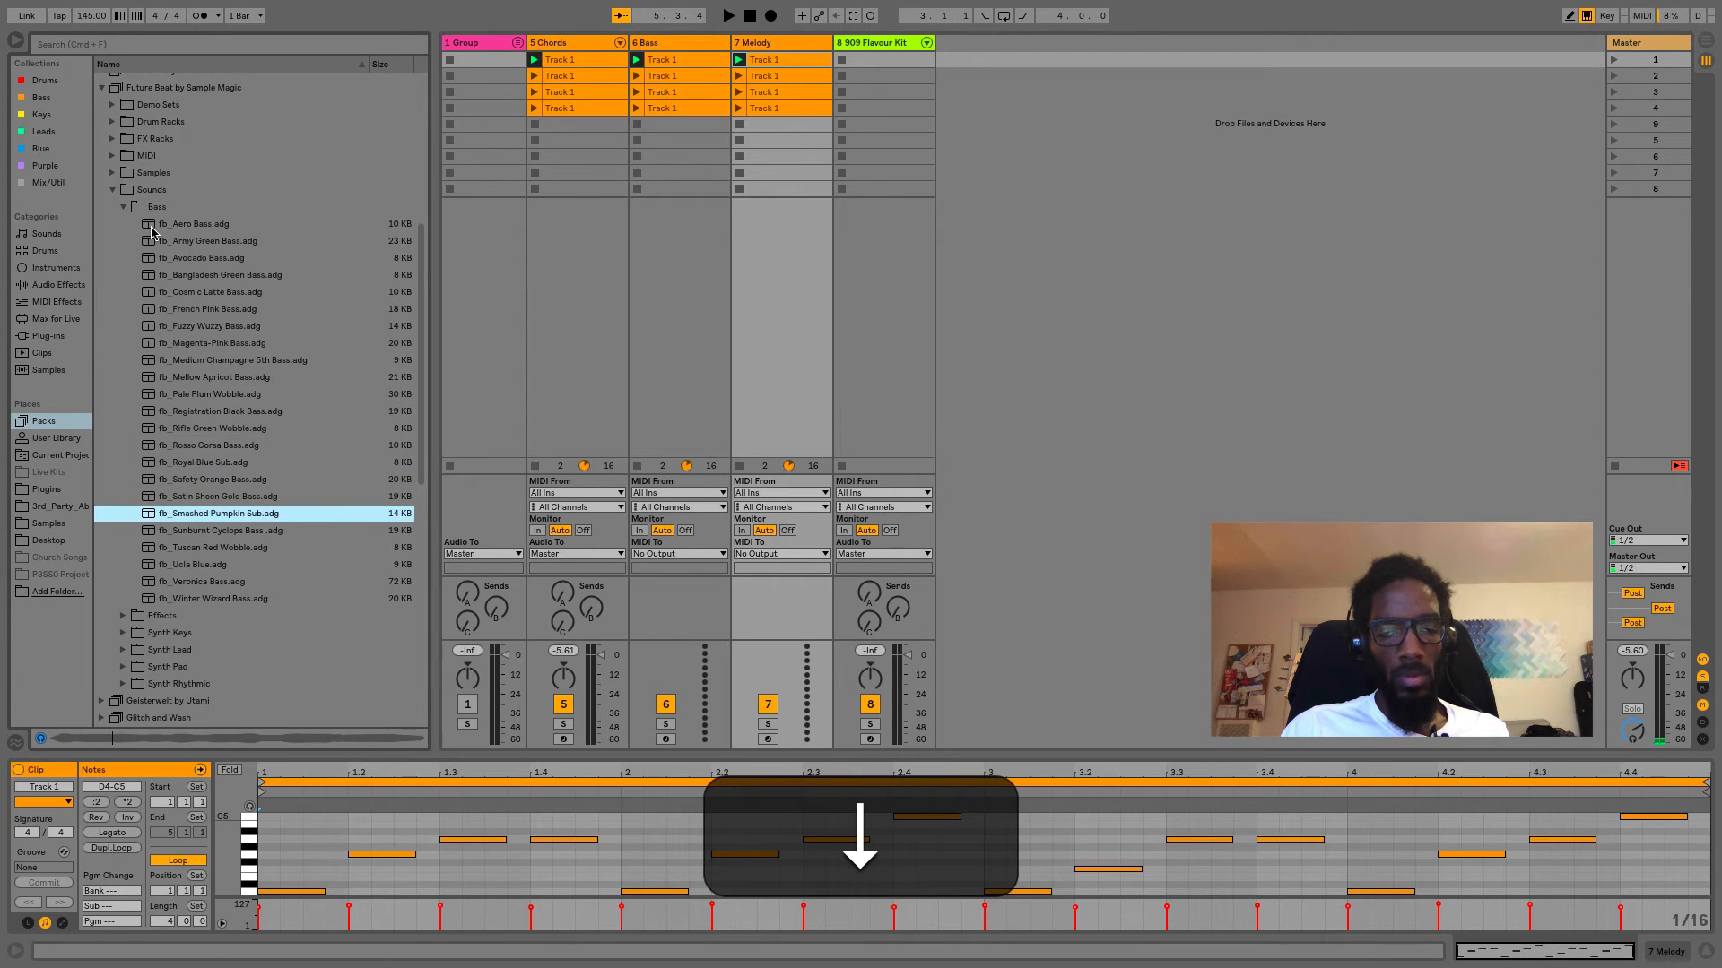
key("Down")
key("Down")
key("Down")
key("Down")
key("Down")
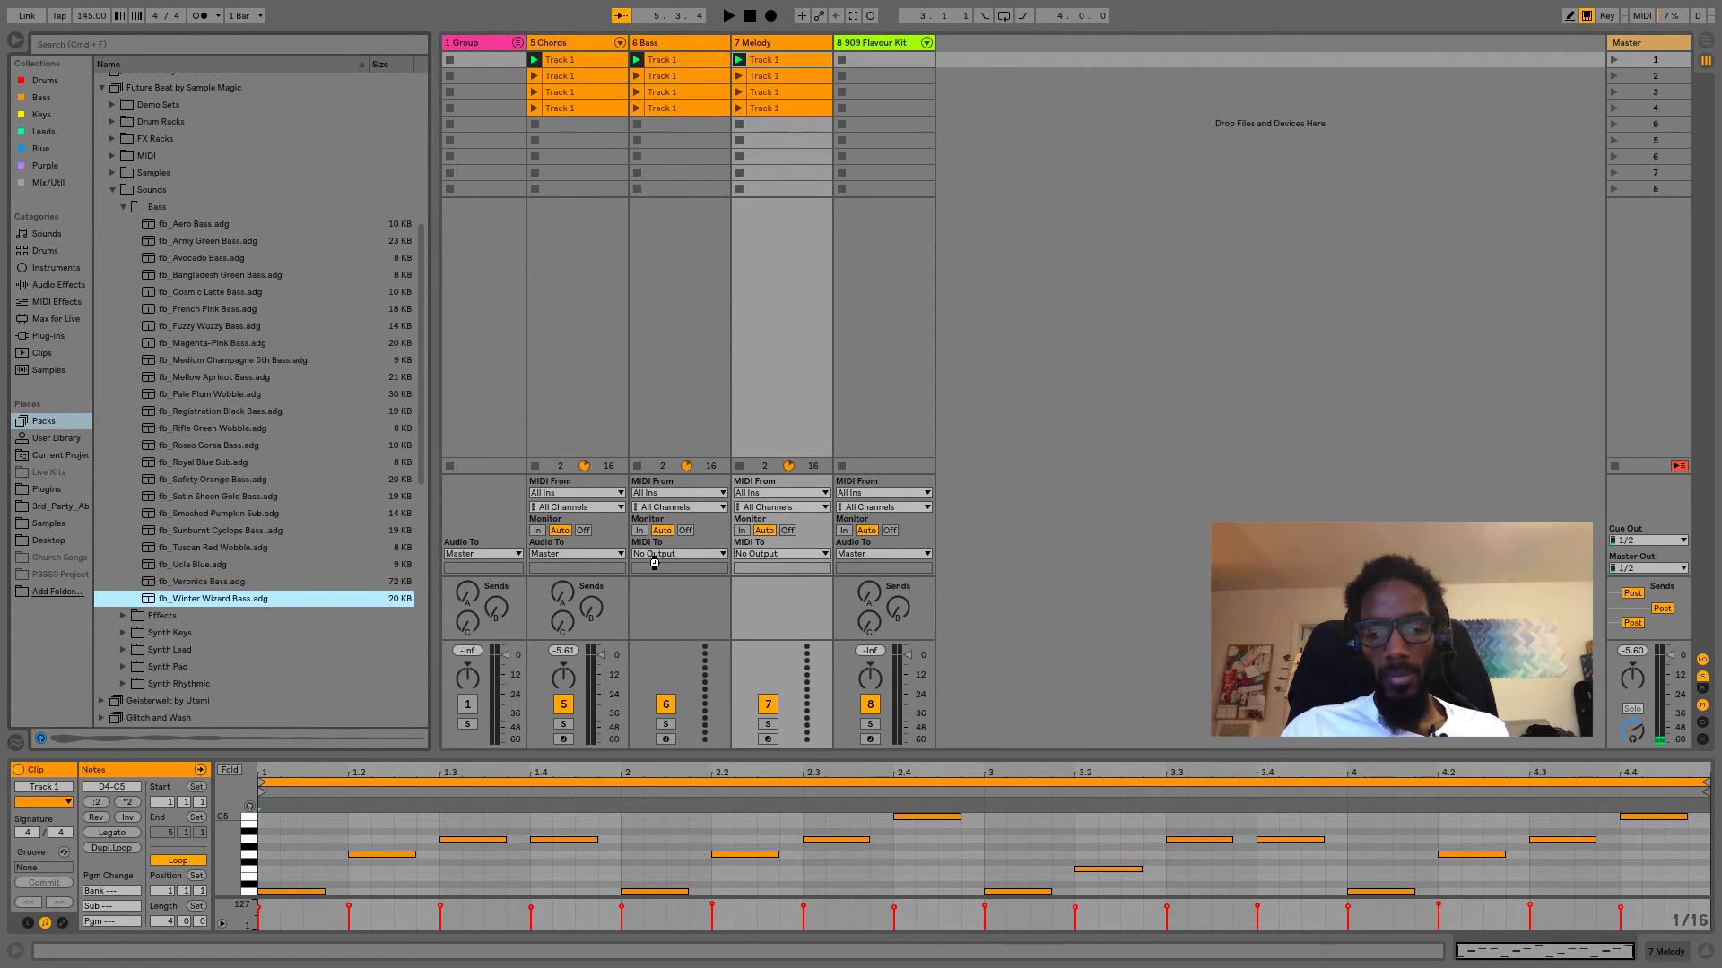
left_click_drag(654, 562, 659, 558)
Play the chords and bass clips together, collapse the pack's Bass folder and stop playback.
key("space")
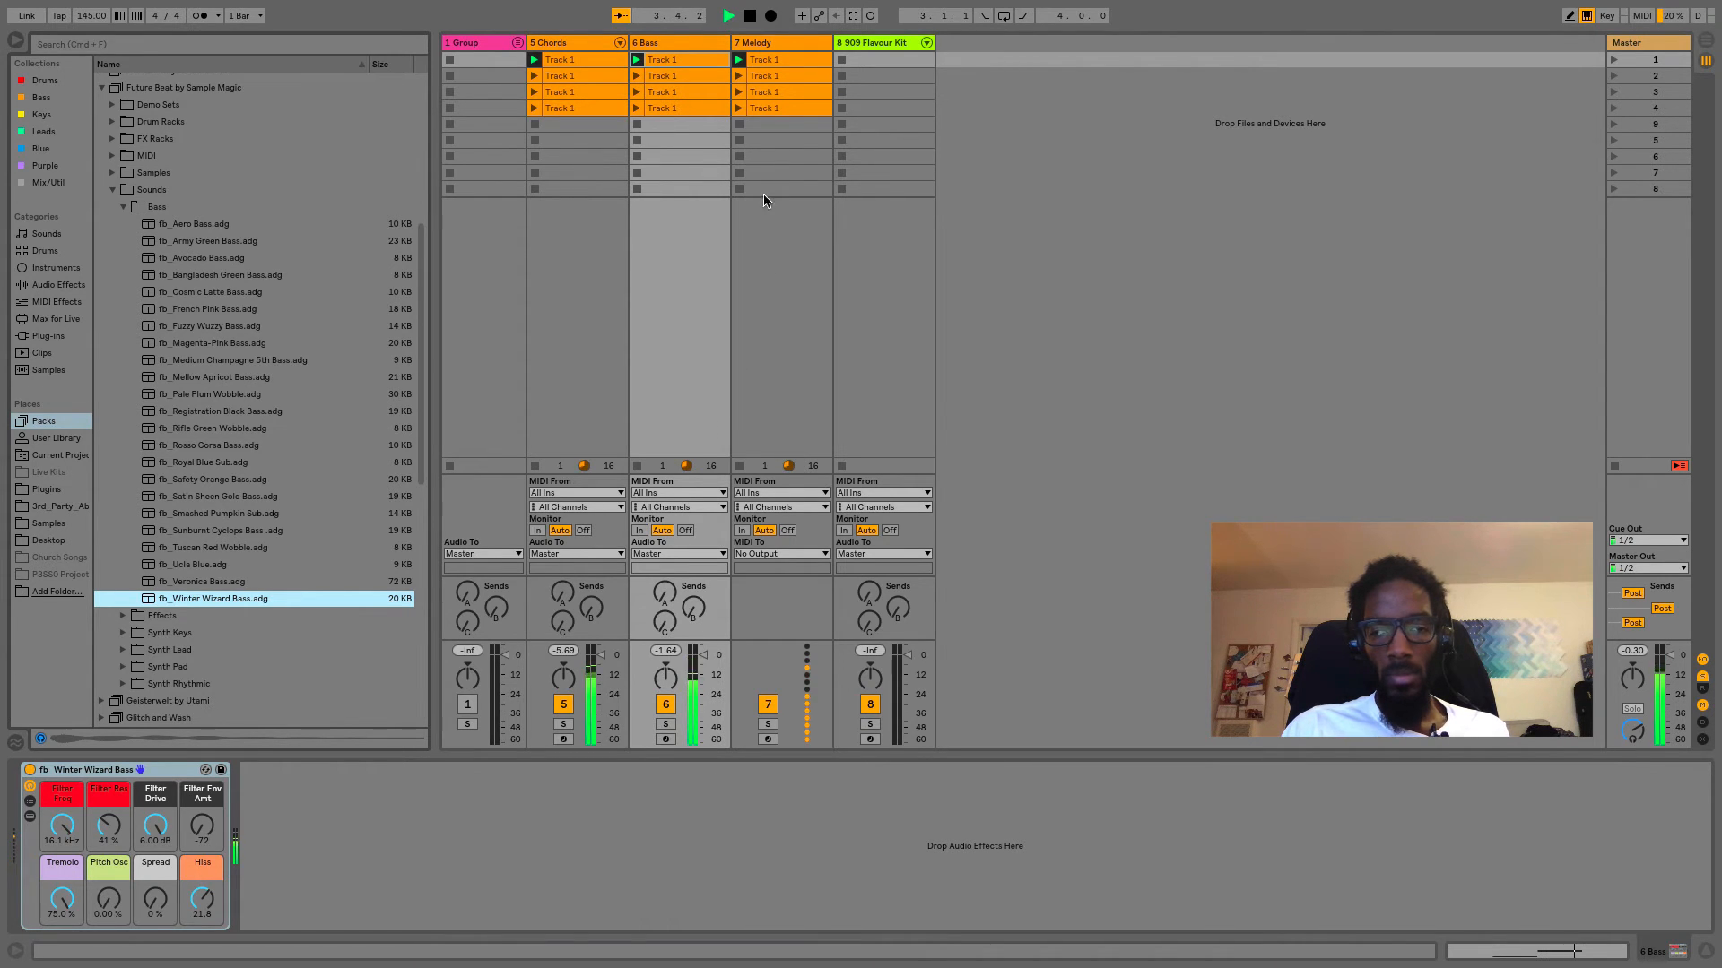
left_click(124, 207)
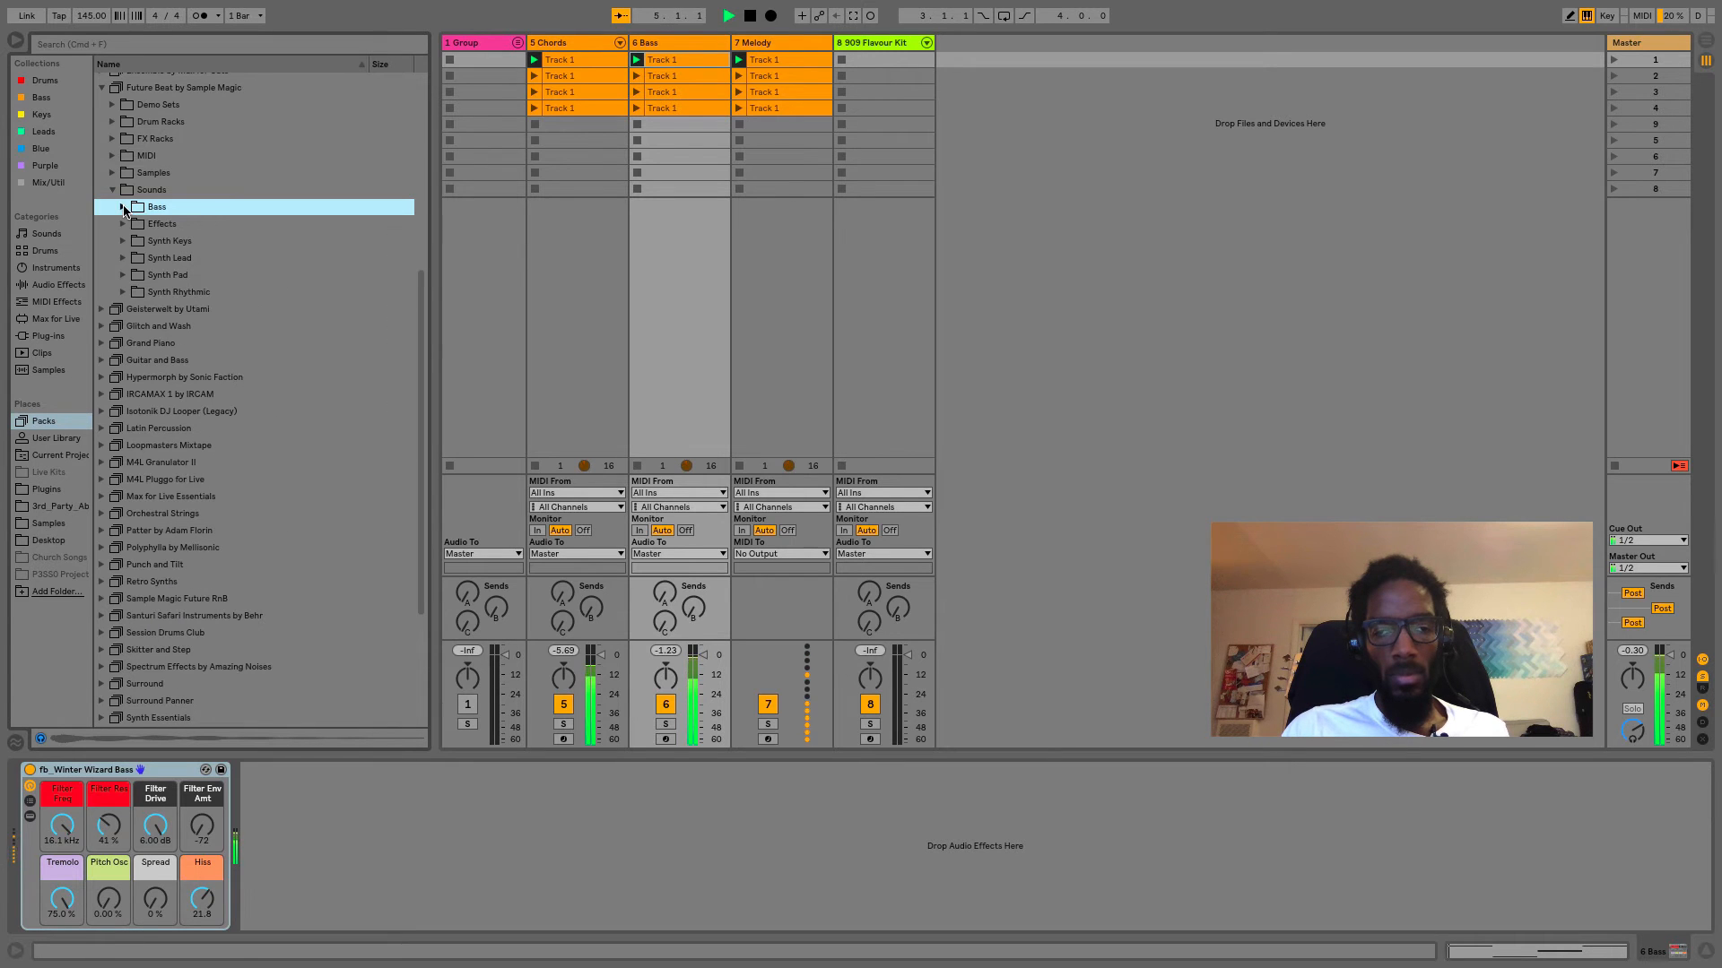
key("space")
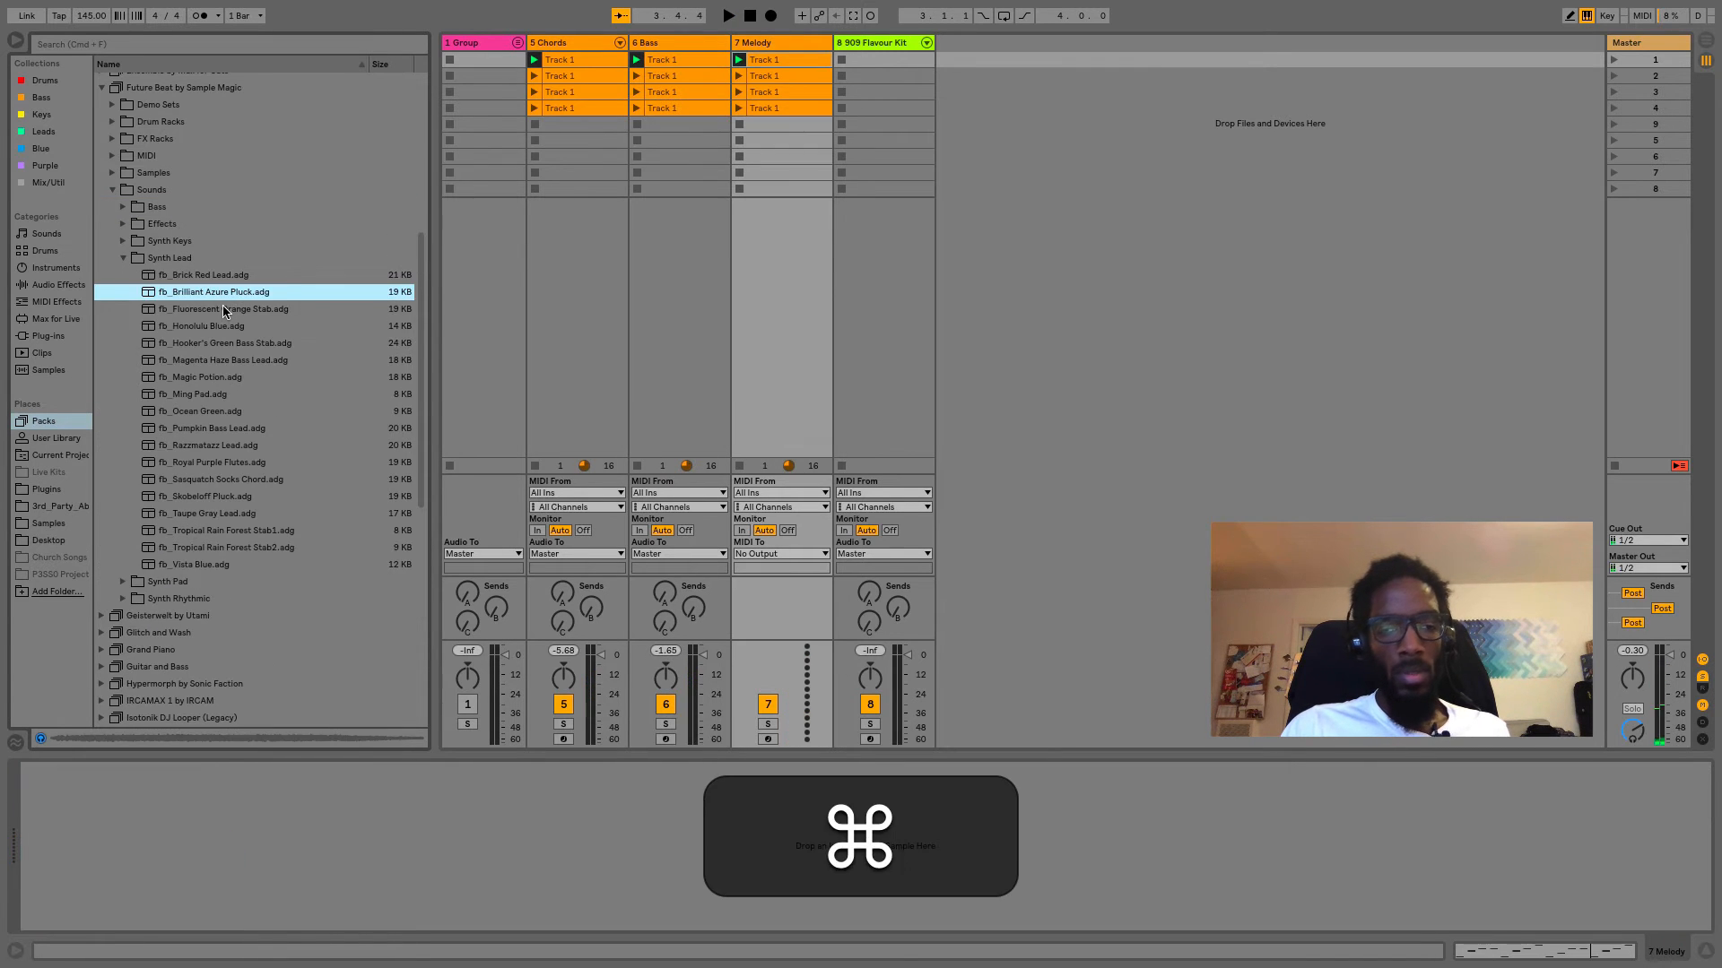
Audition the Synth Lead presets in the Future Beat by Sample Magic pack and load fb_Skobeloff Pluck onto the Melody track.
left_click(222, 310)
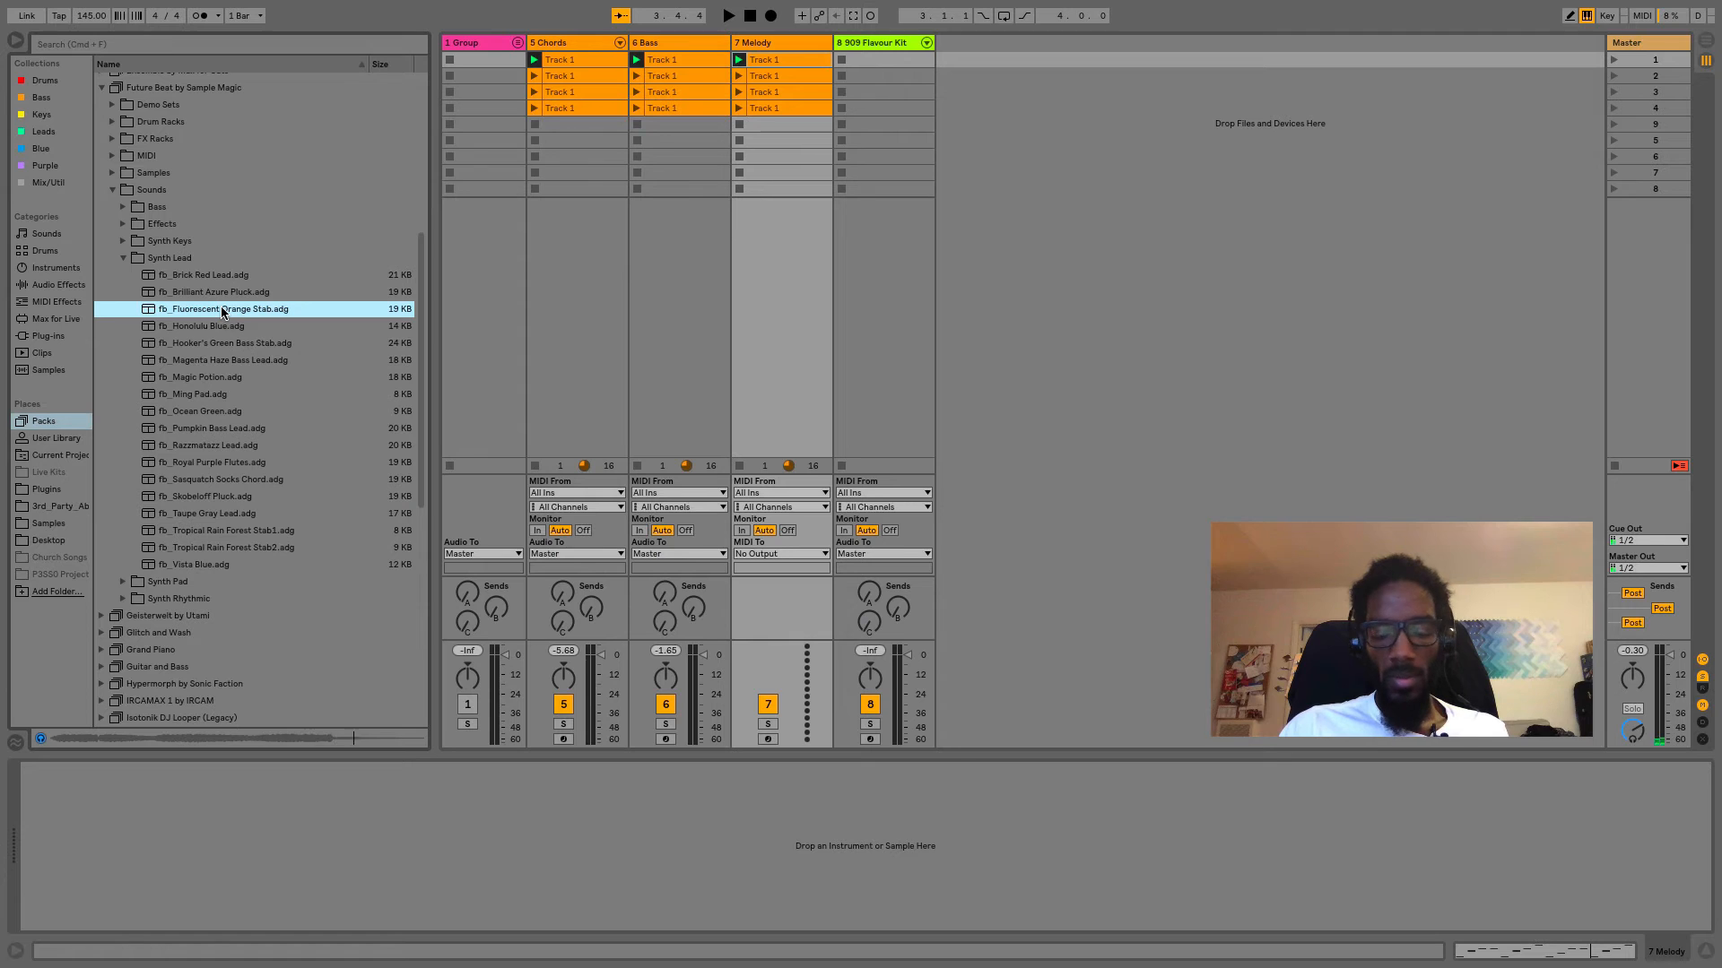
key("Down")
key("Down")
key("Down")
key("Down")
key("Down")
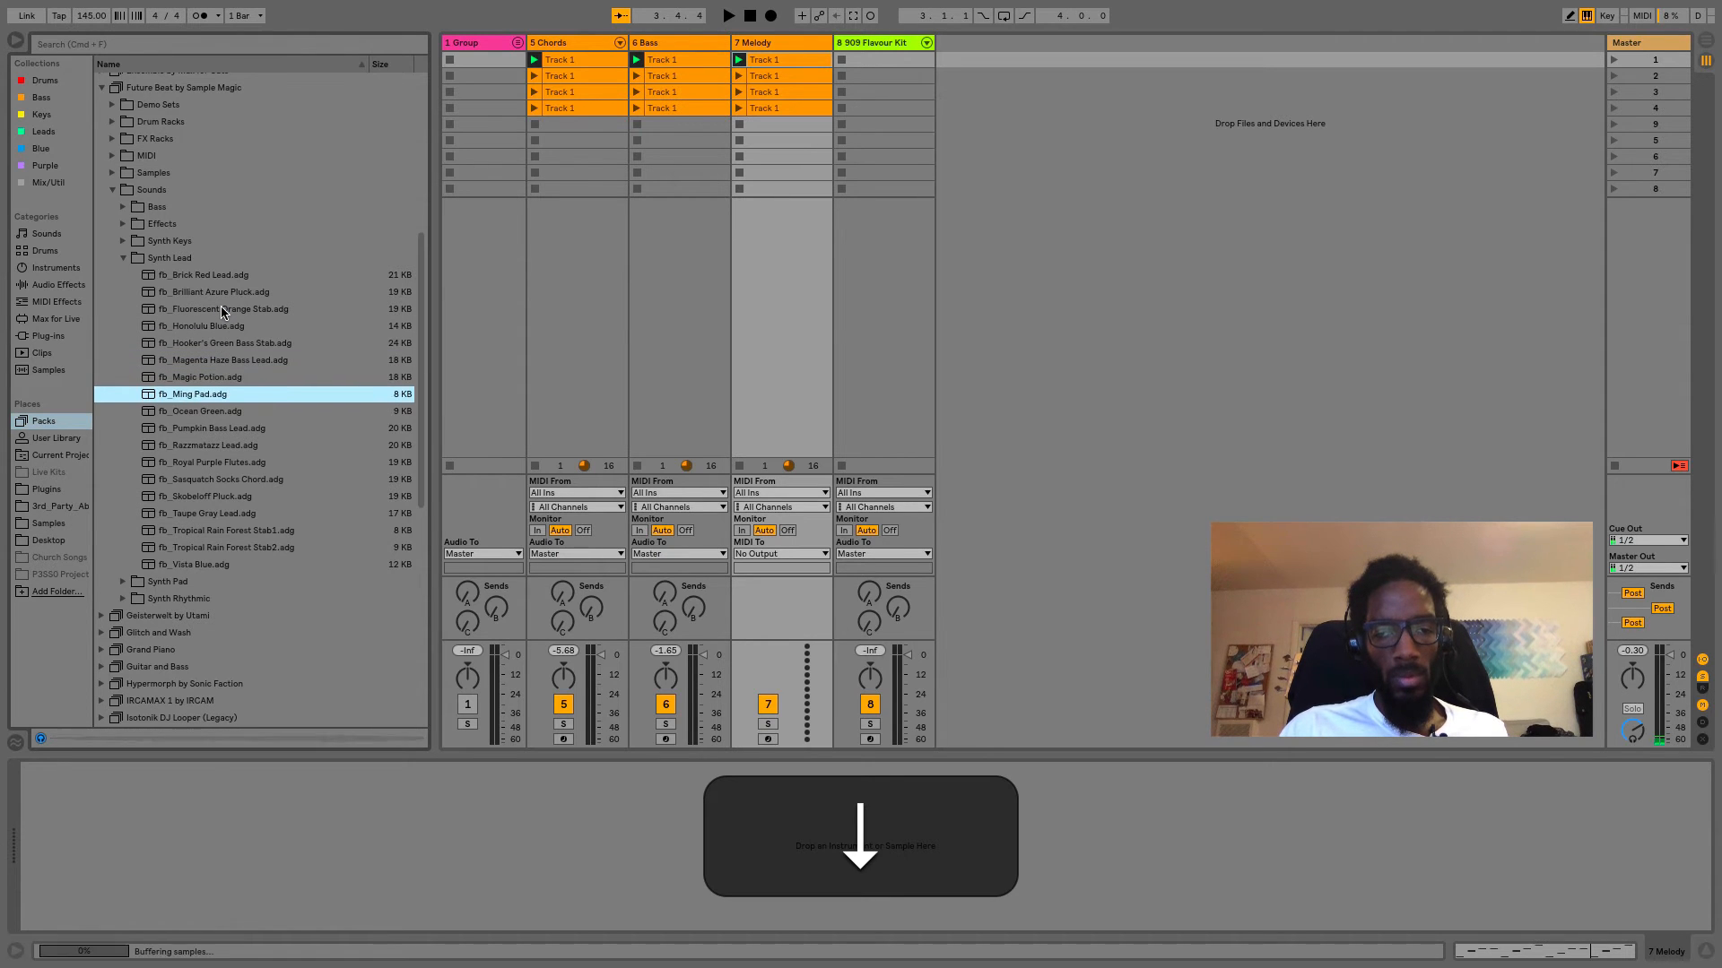
key("Down")
key("Down")
key("Down")
key("Down")
key("Down")
key("Up")
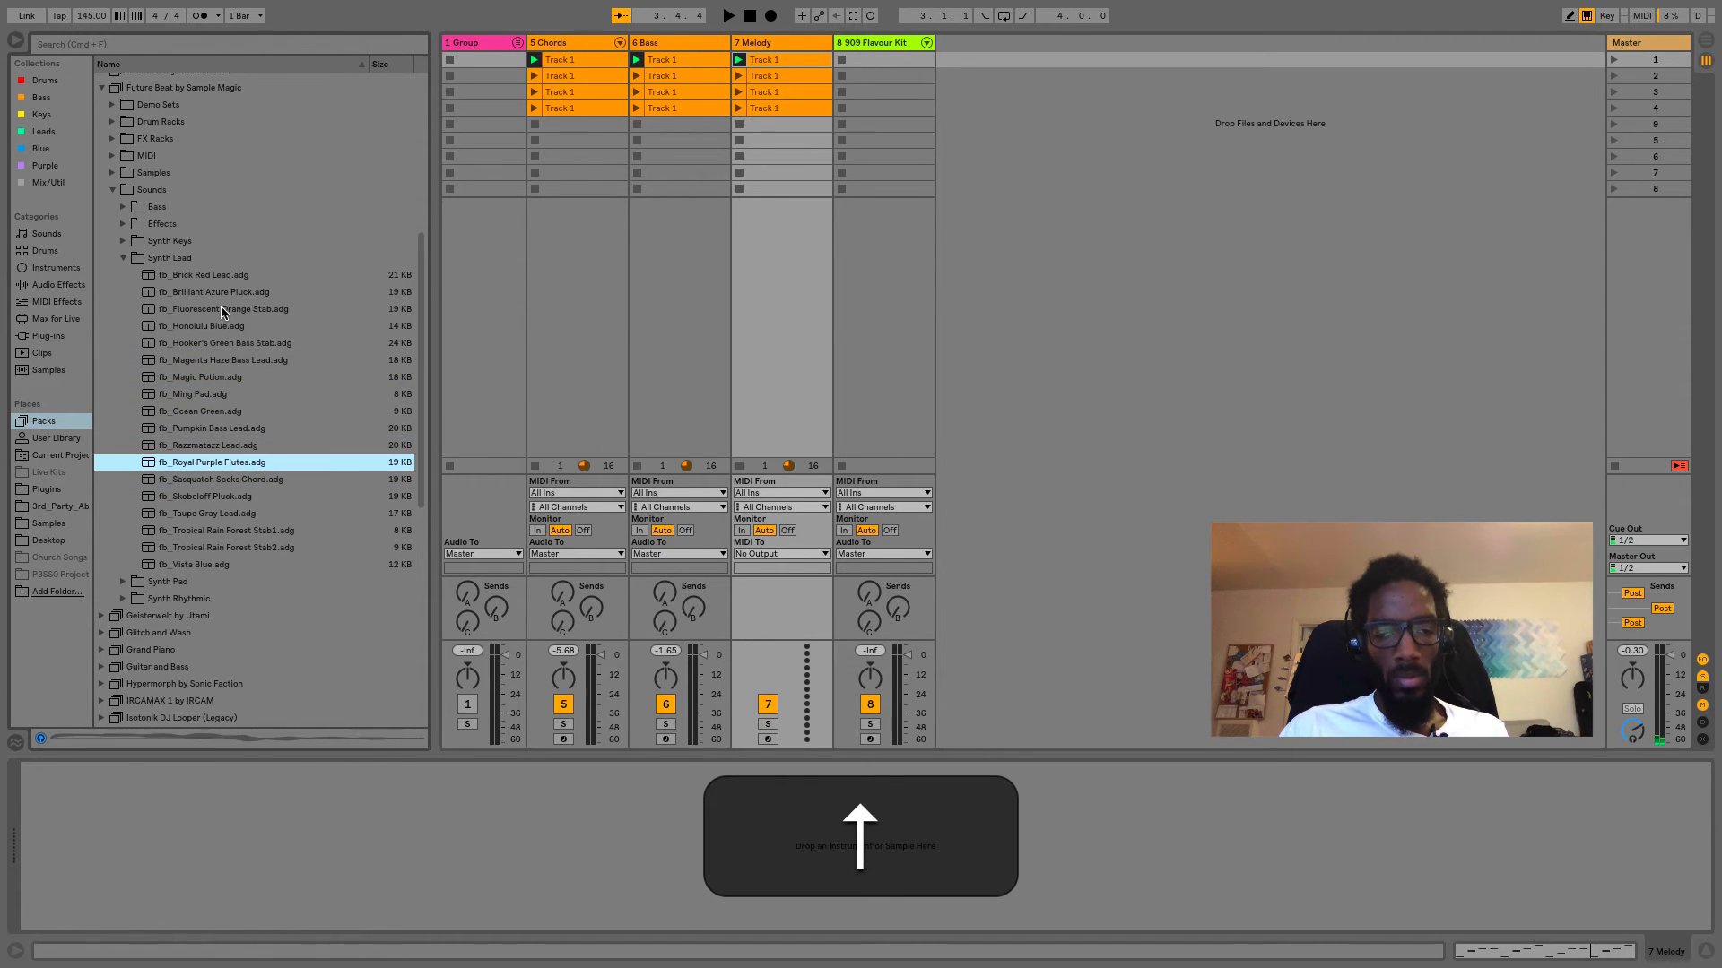
key("Down")
key("Down")
key("Down")
key("Down")
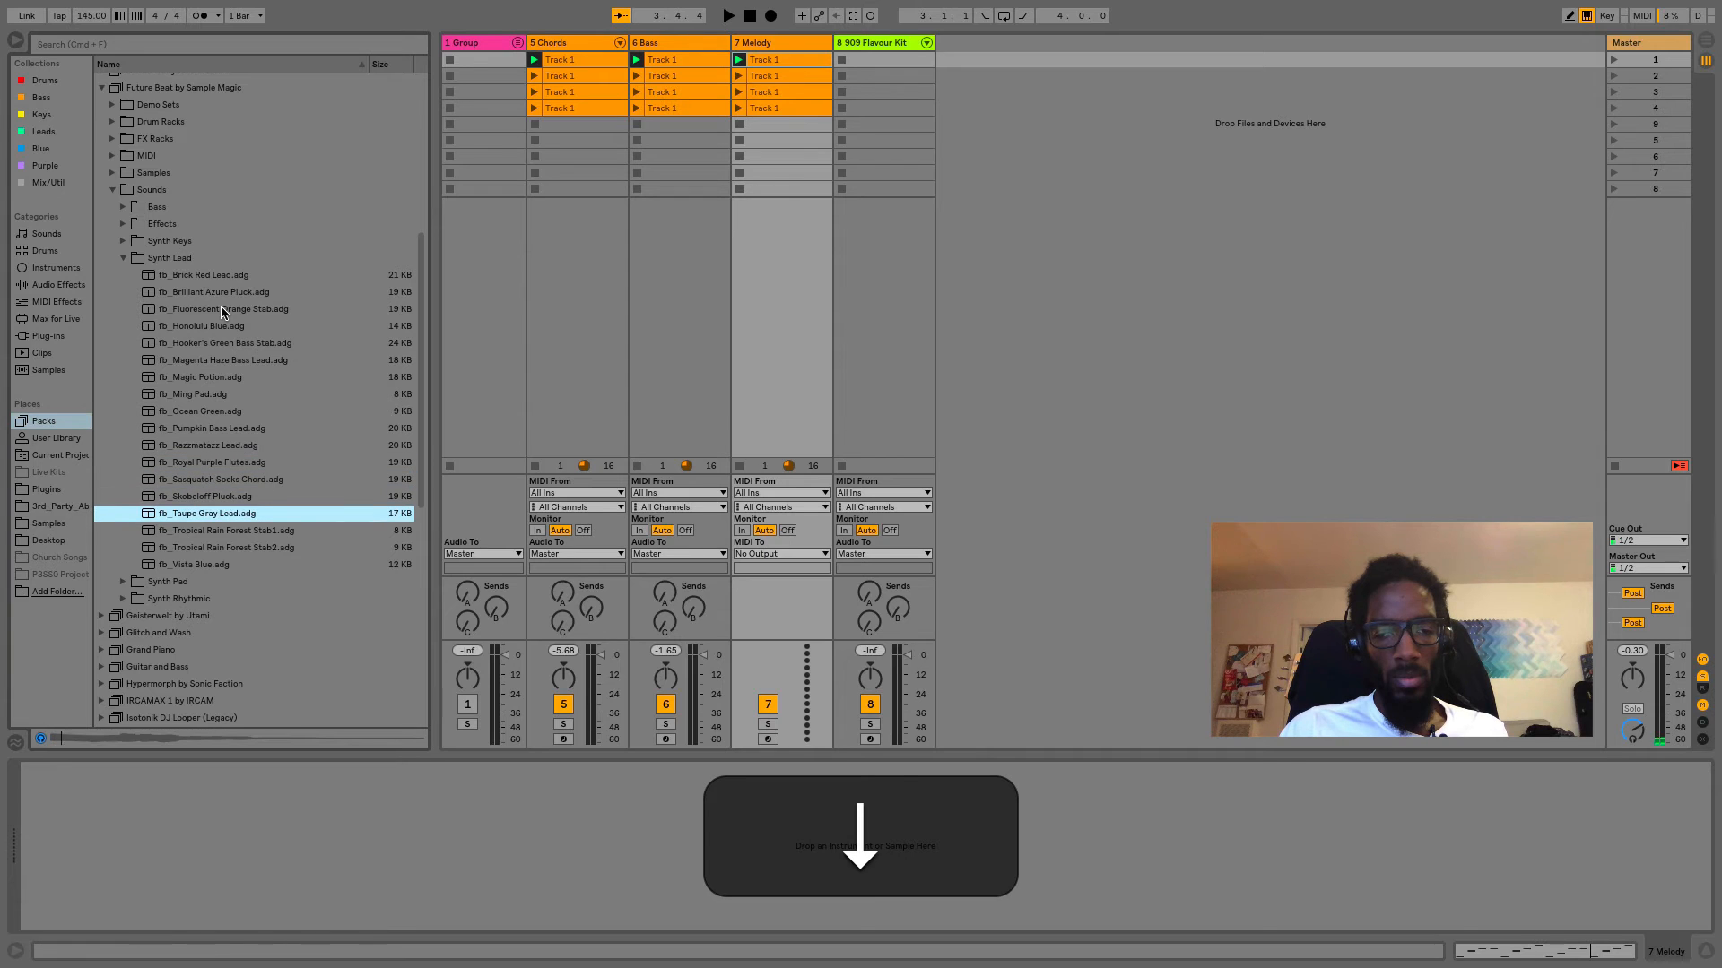
key("Up")
key("Up")
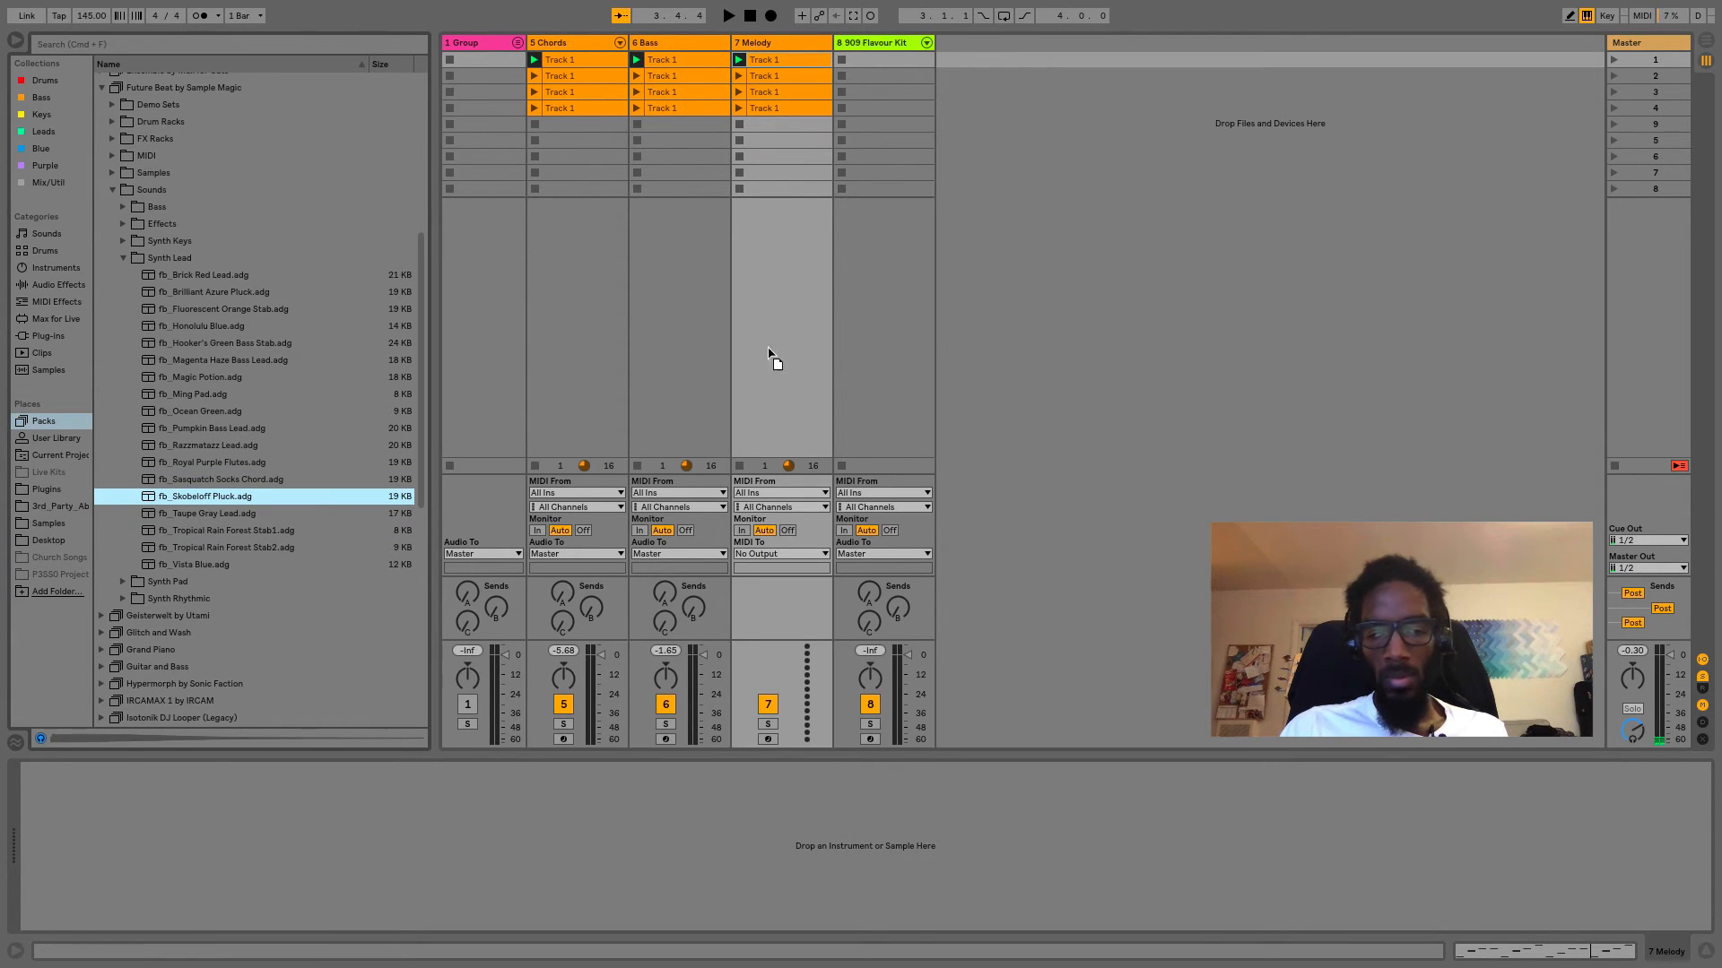
key("Return")
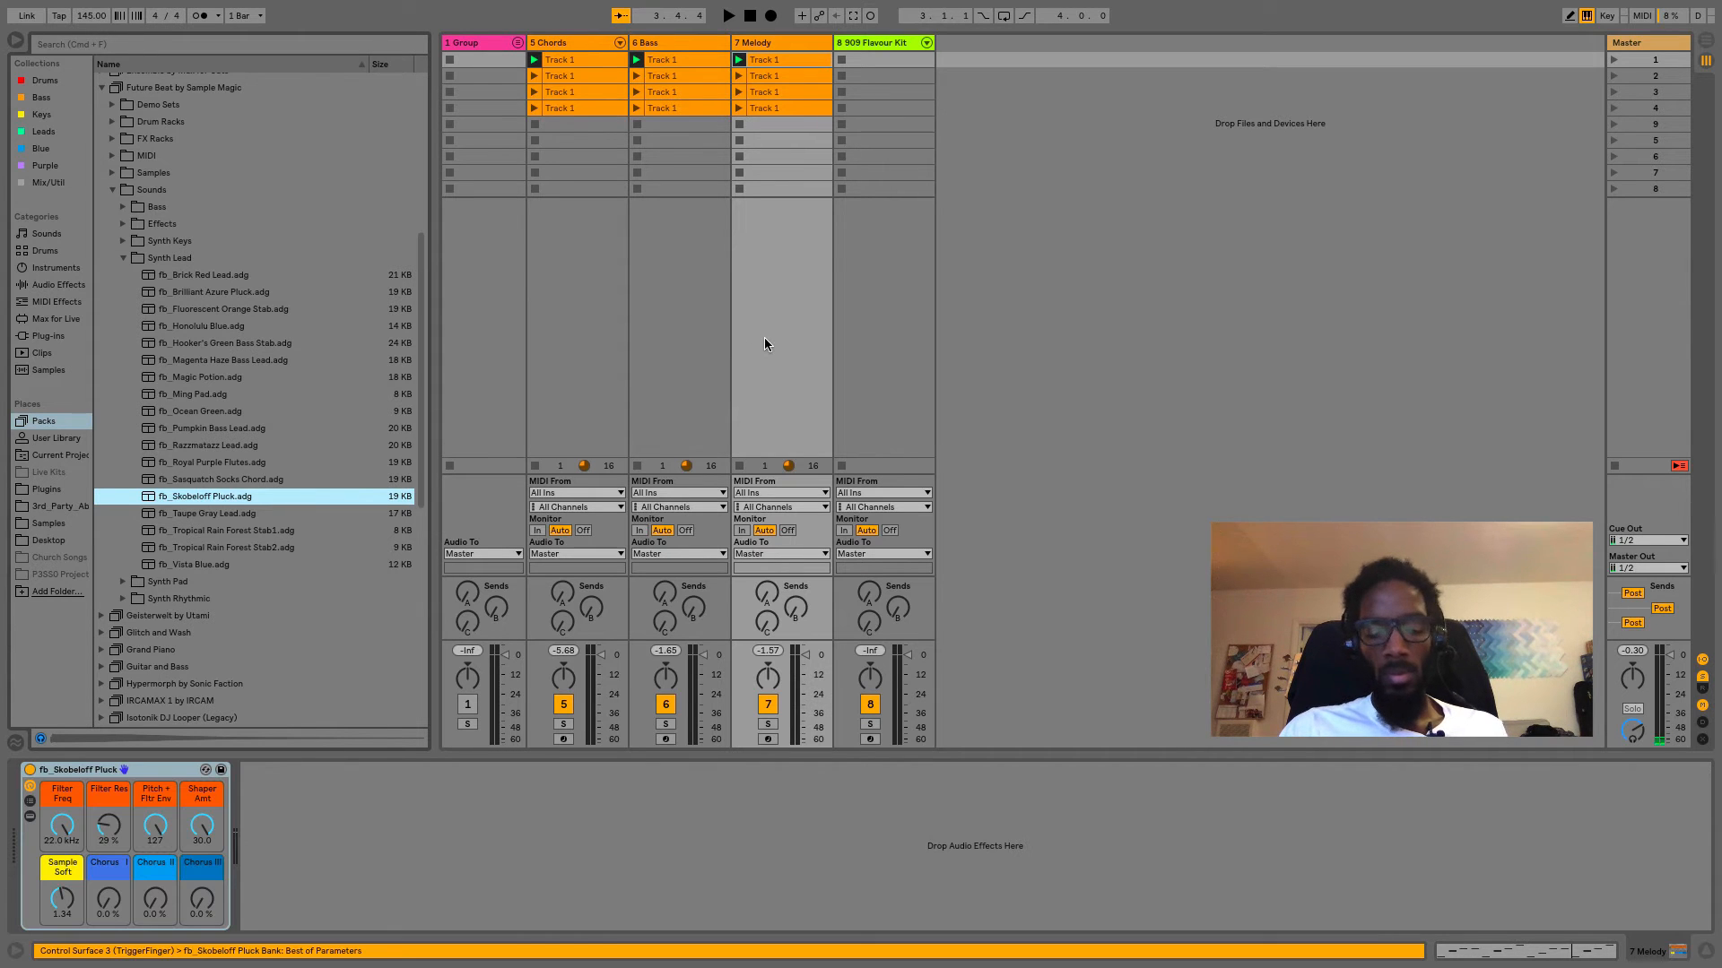
Play the chords, bass and melody clips together and raise the Chorus I amount on the Melody track's fb_Skobeloff Pluck.
key("space")
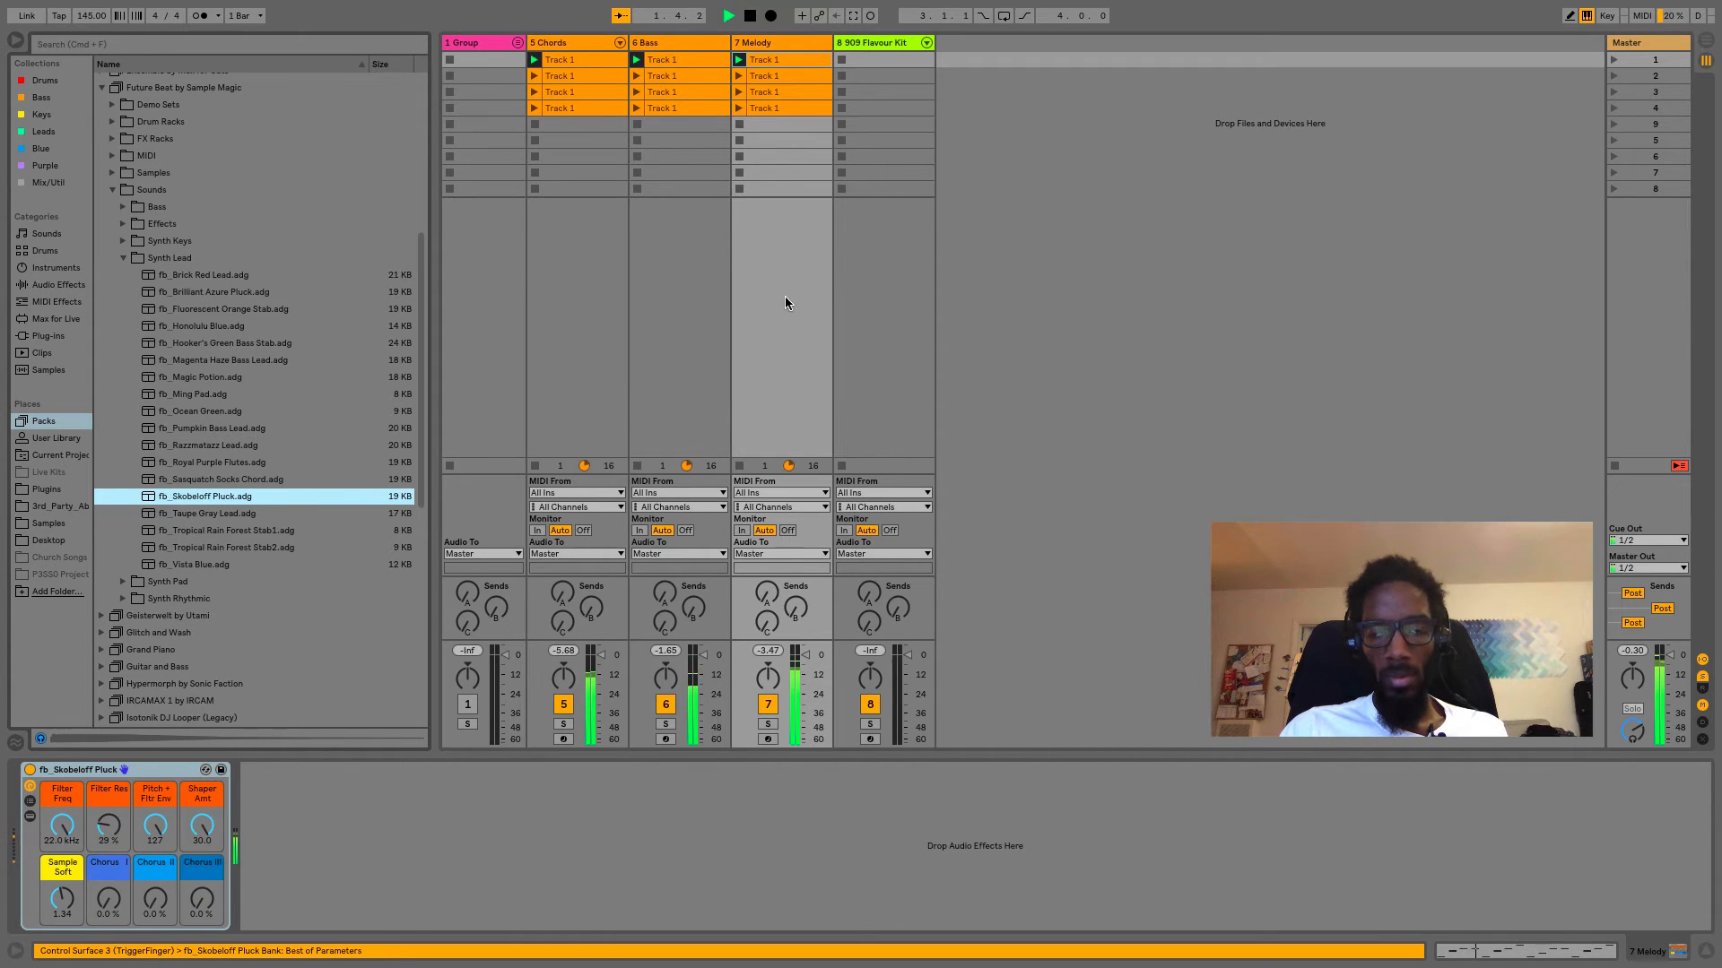
left_click(794, 44)
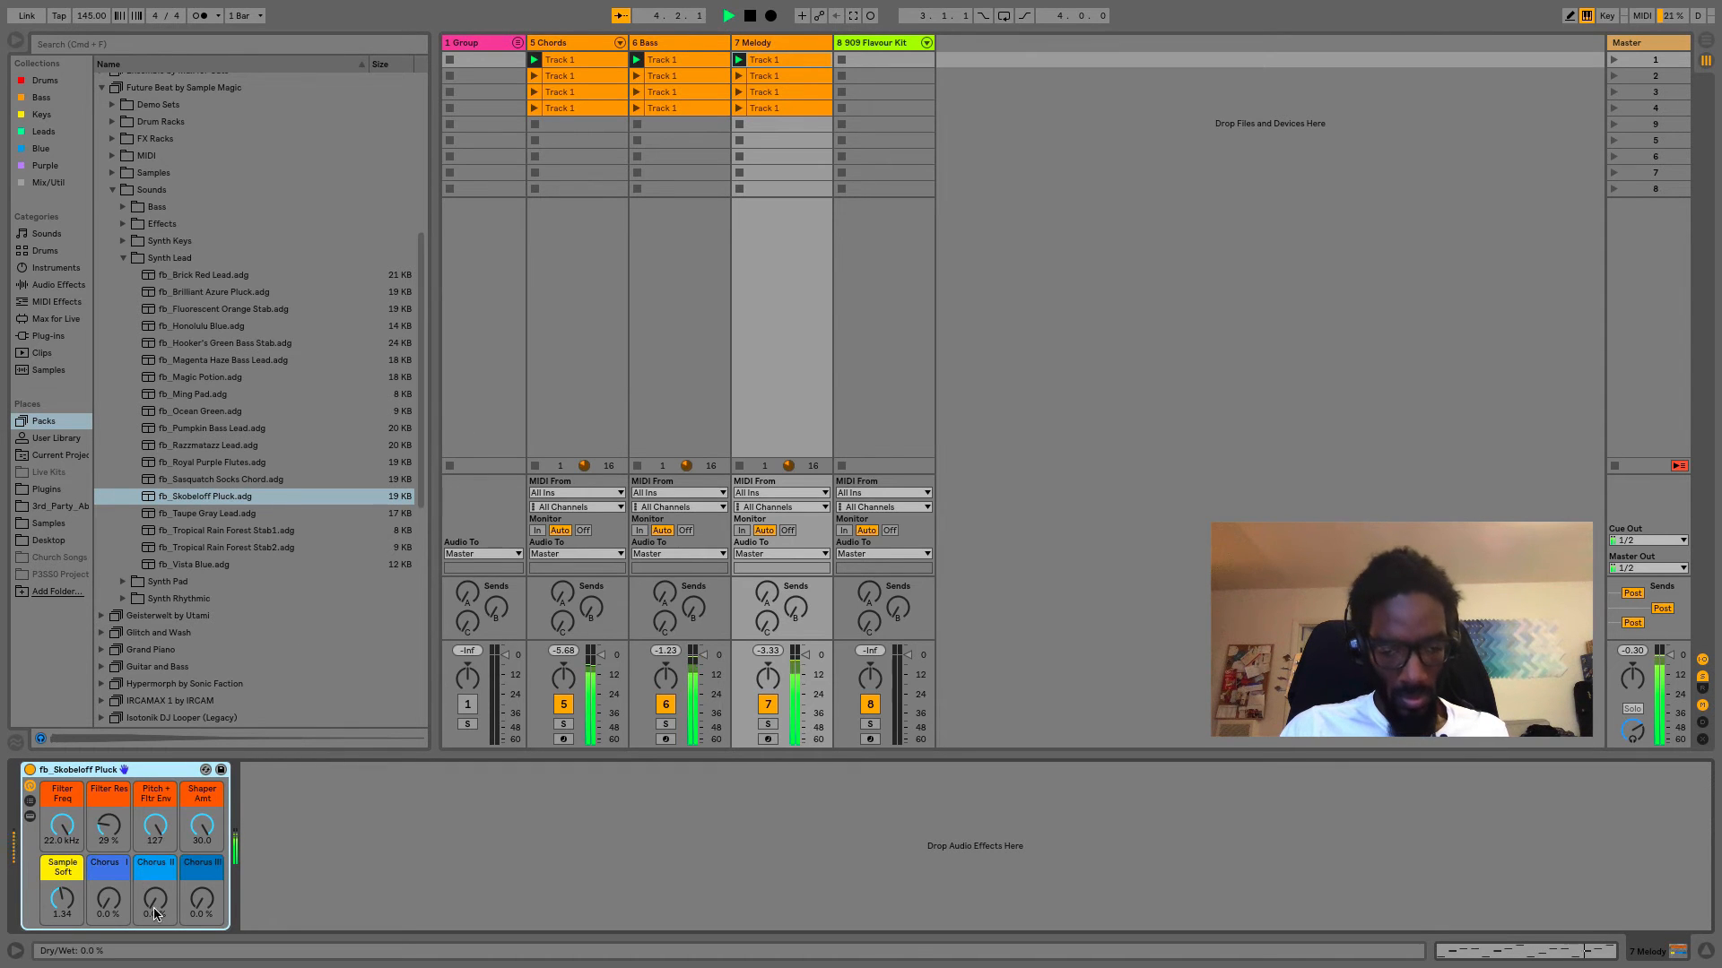
left_click_drag(108, 899, 109, 862)
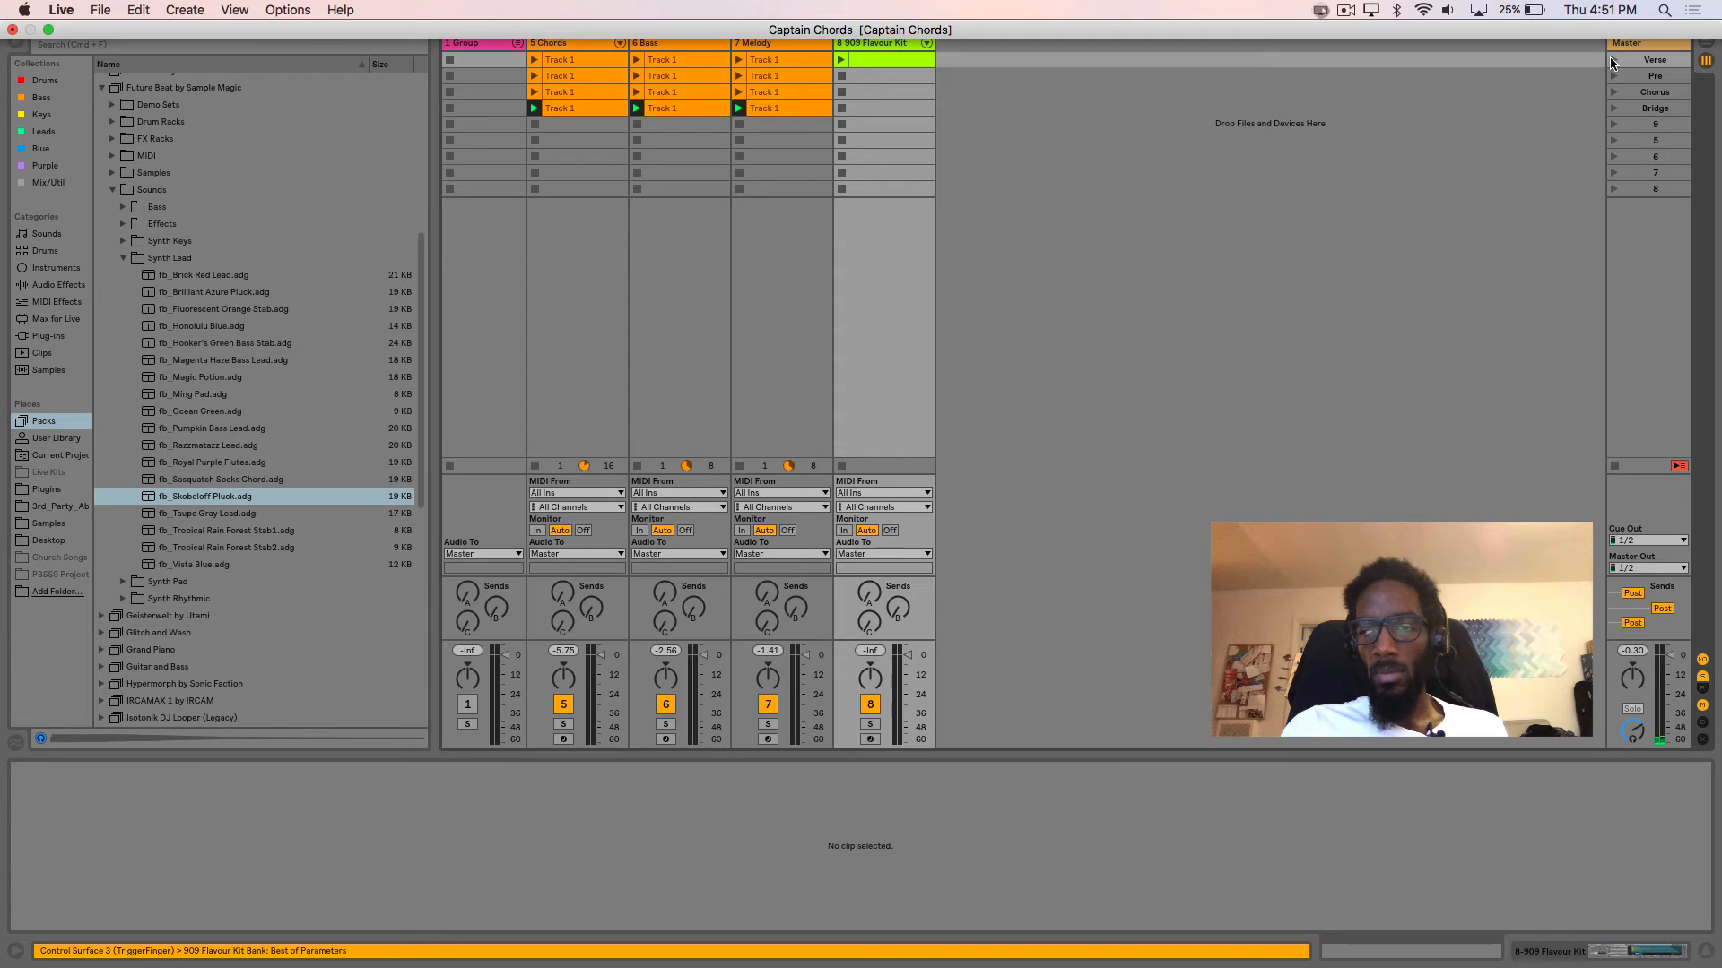
Launch the Verse scene, open its empty 909 Flavour Kit clip and enlarge the note editor, ready for drawing notes.
left_click(883, 59)
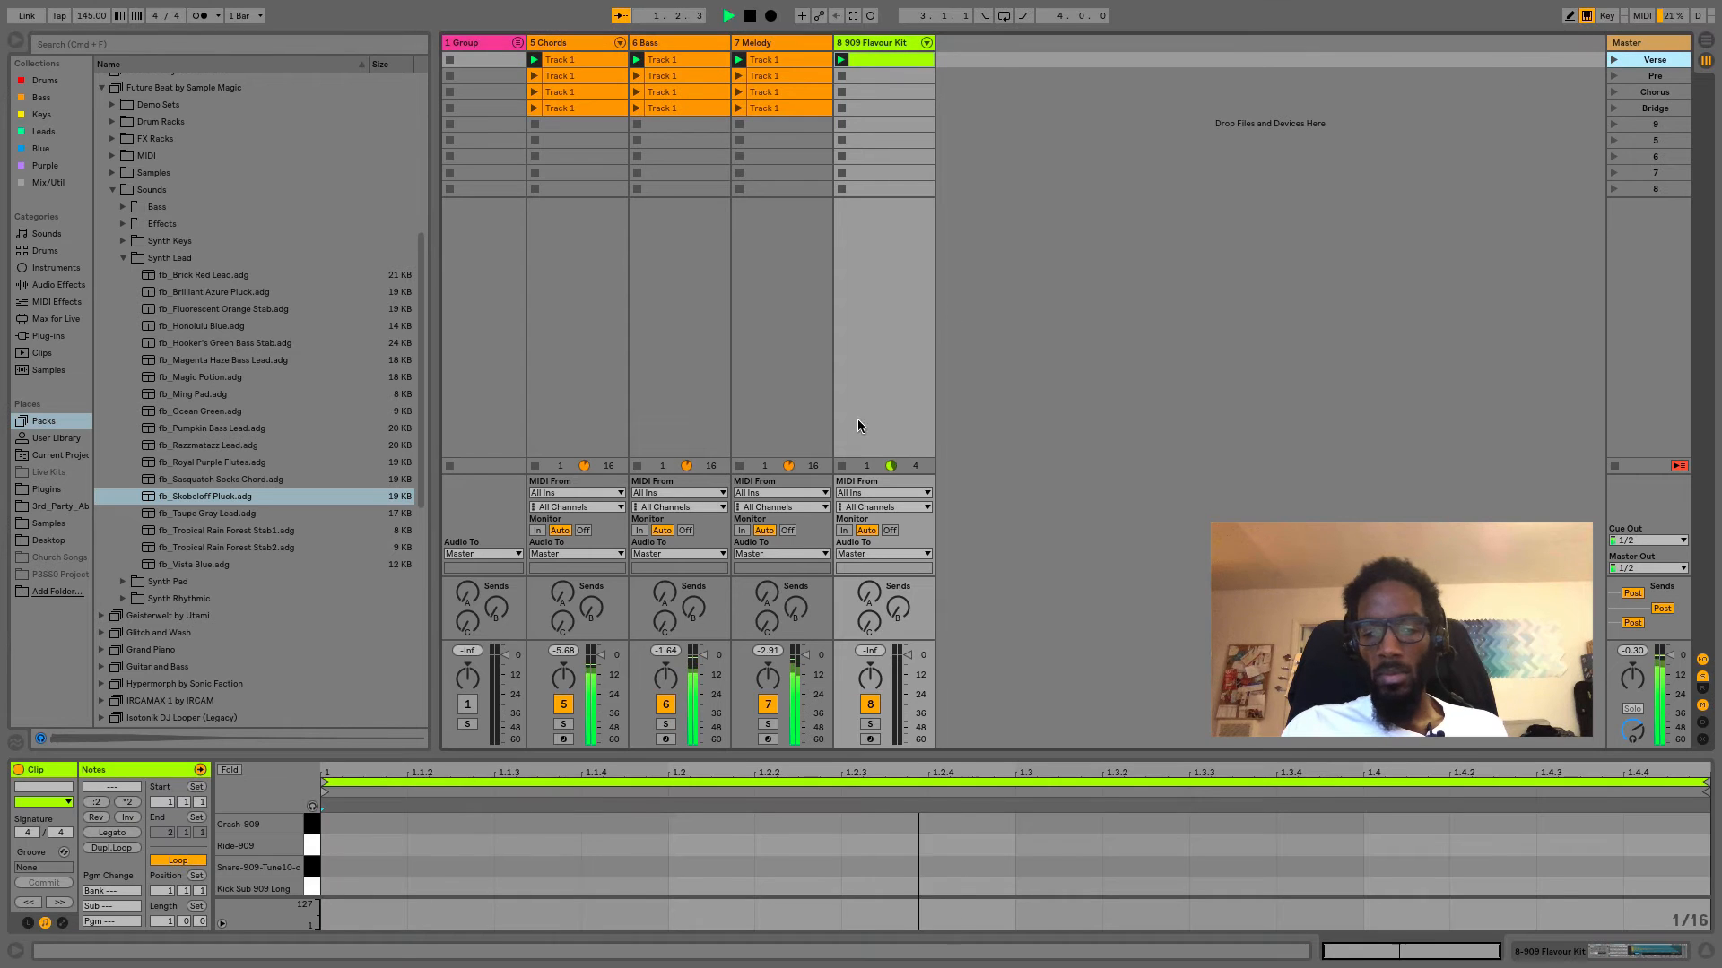
left_click_drag(662, 755, 662, 351)
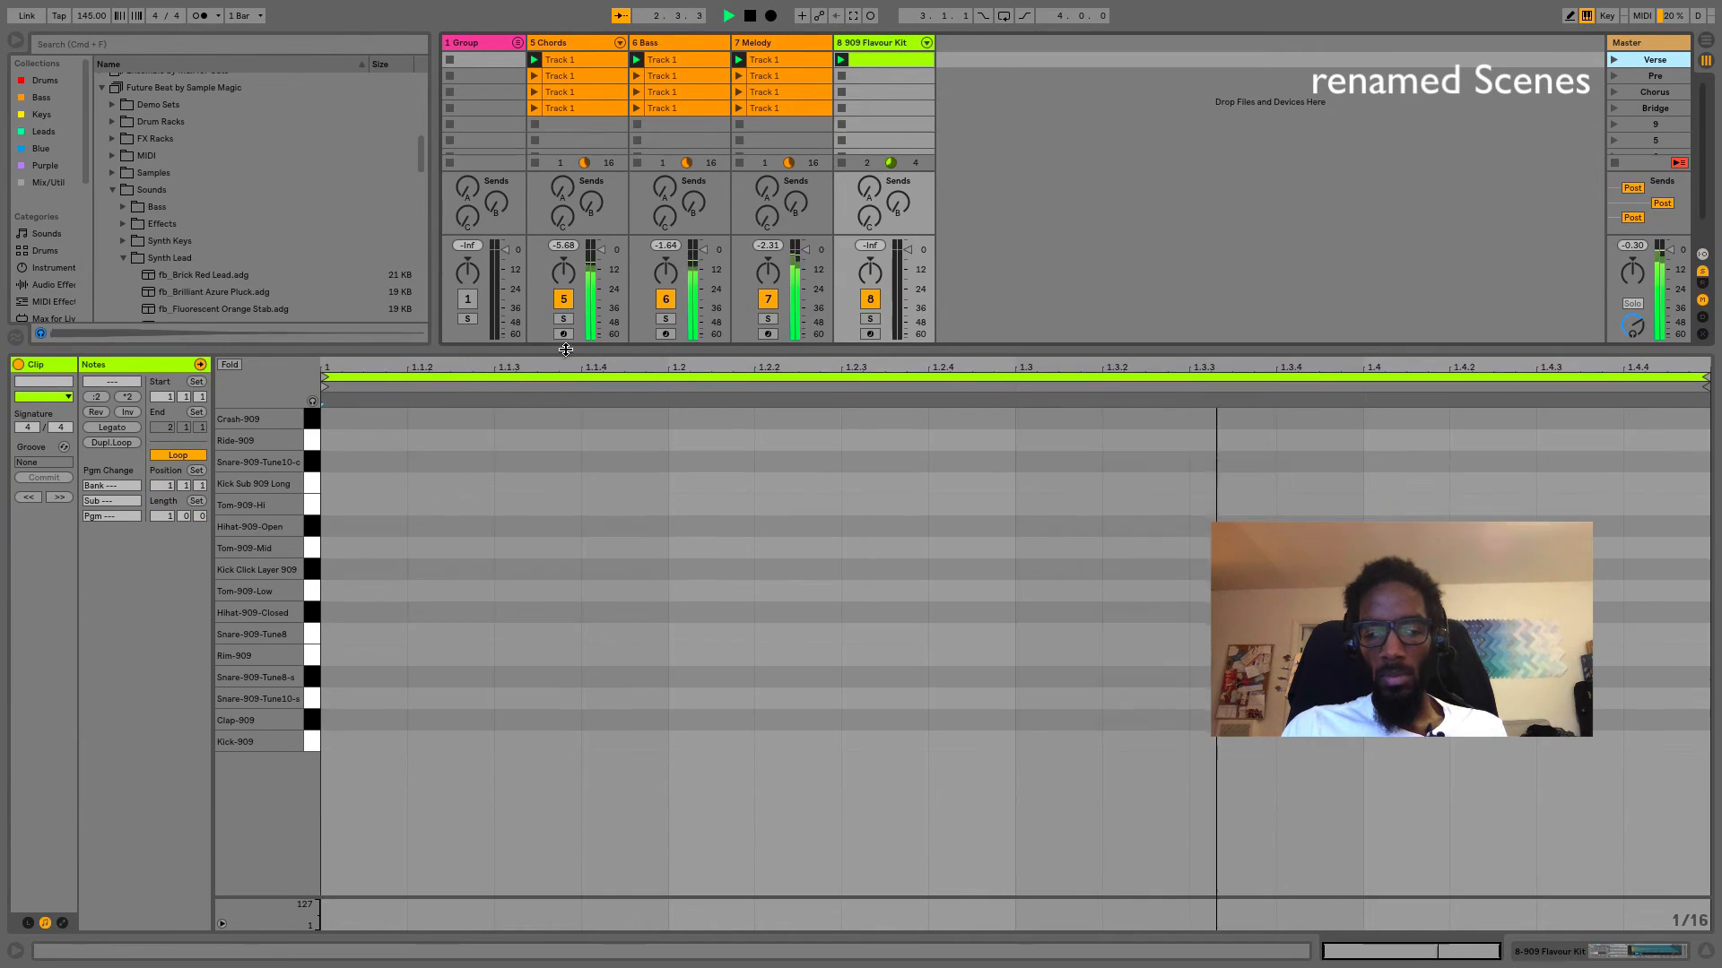
key("b")
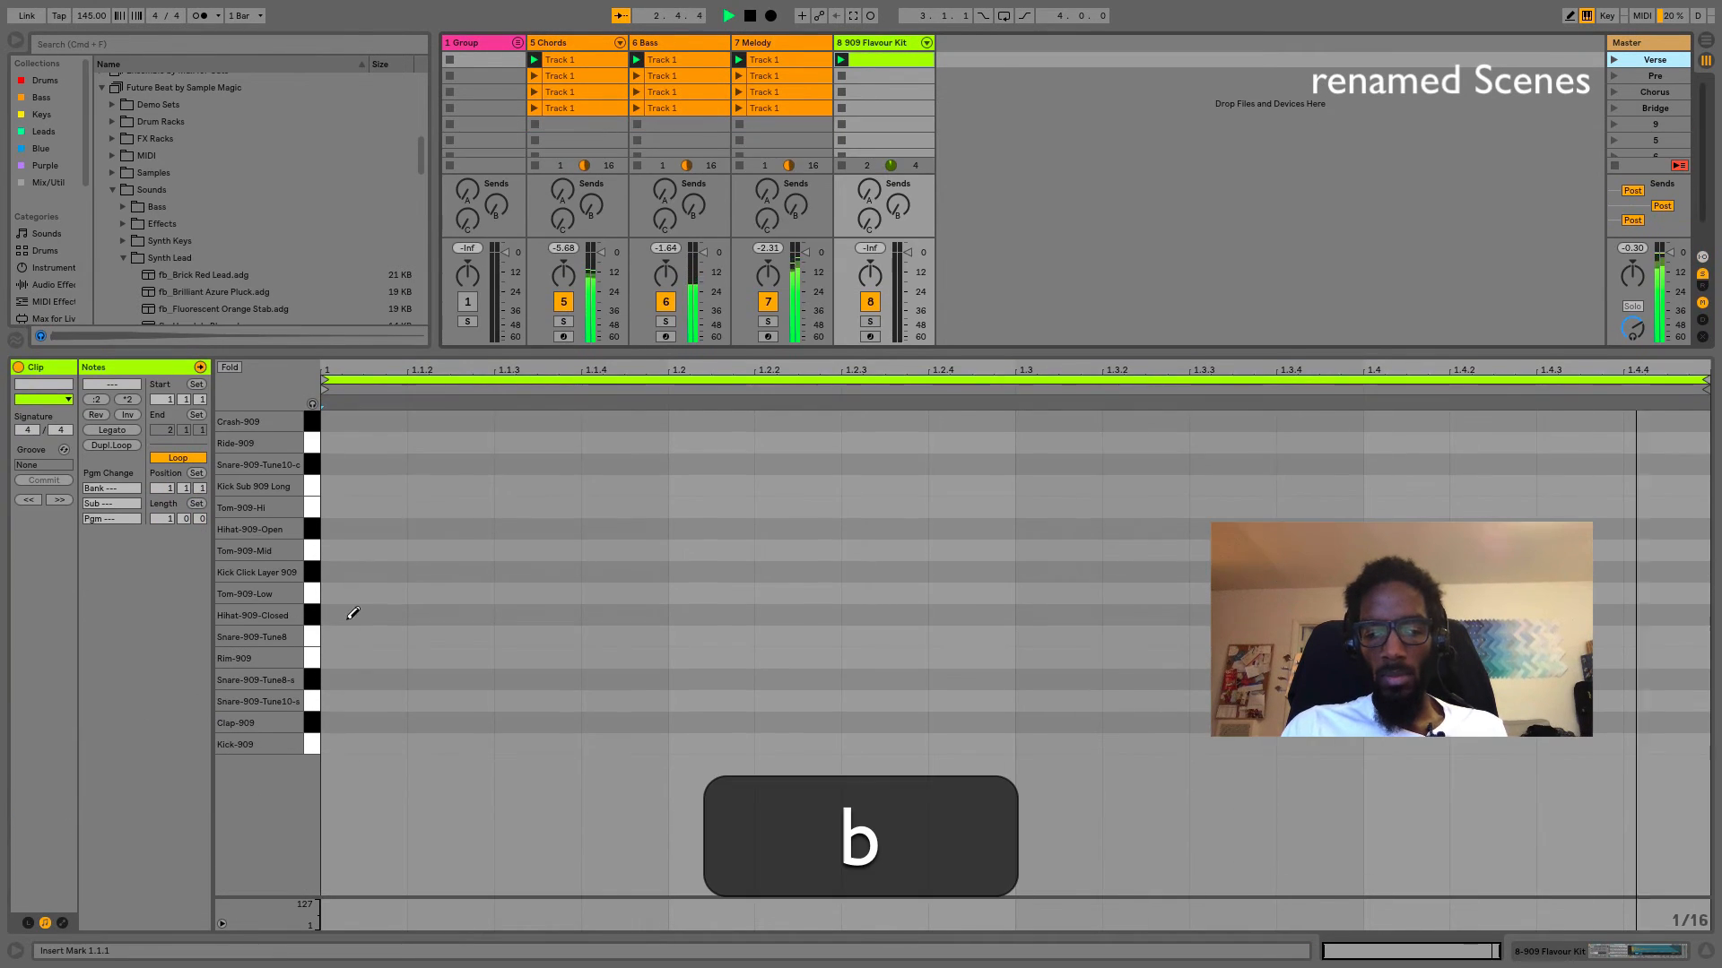
Draw Kick-909 notes at 1.1.1 and 1.2.3 and a Snare-909-Tune10 note at 1.3 in the Verse drum clip, removing the stray kick at 1.4.1.
left_click(368, 743)
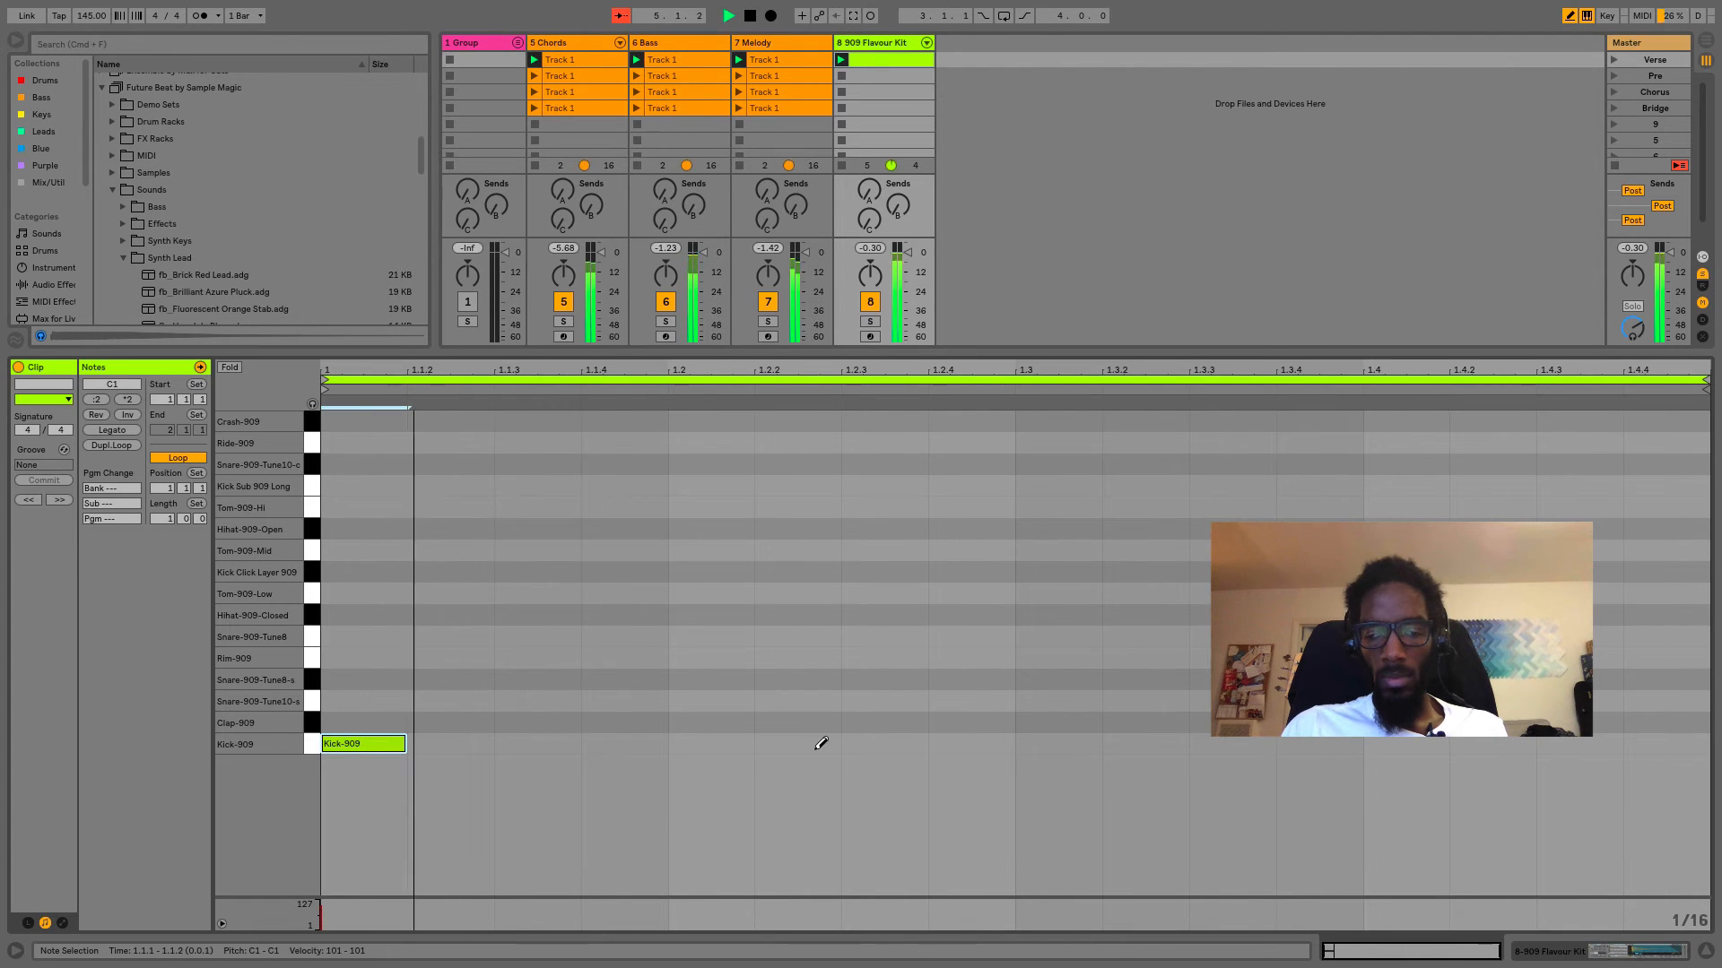
left_click(892, 742)
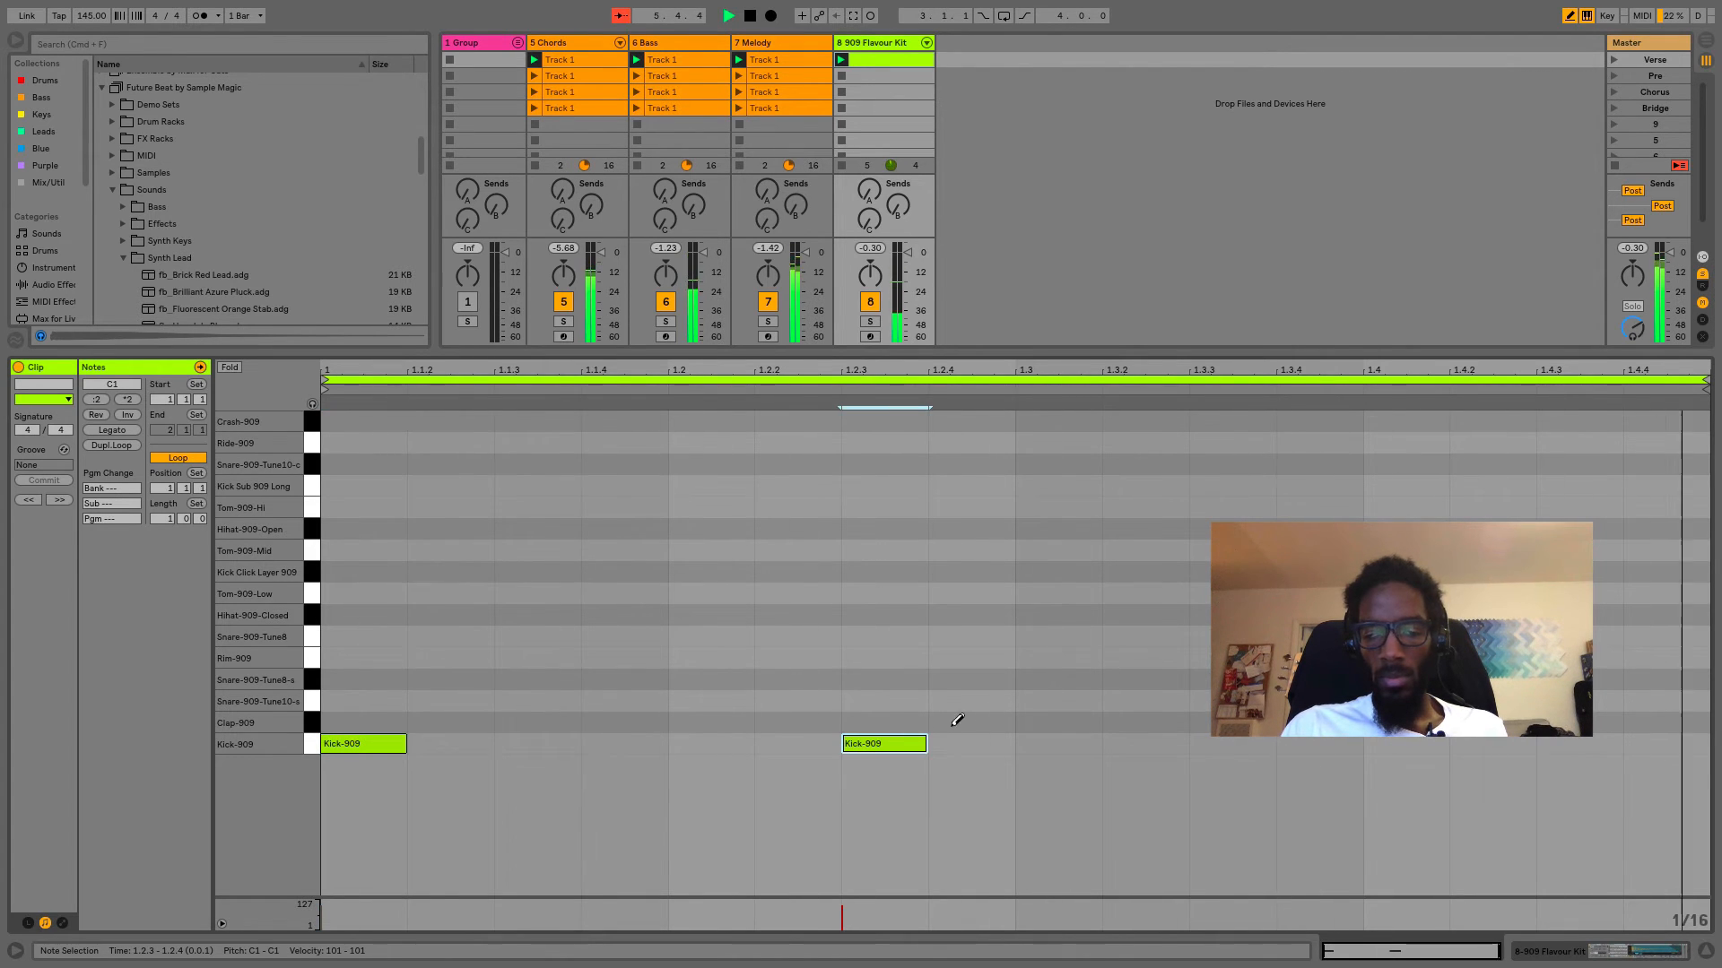
left_click(1058, 699)
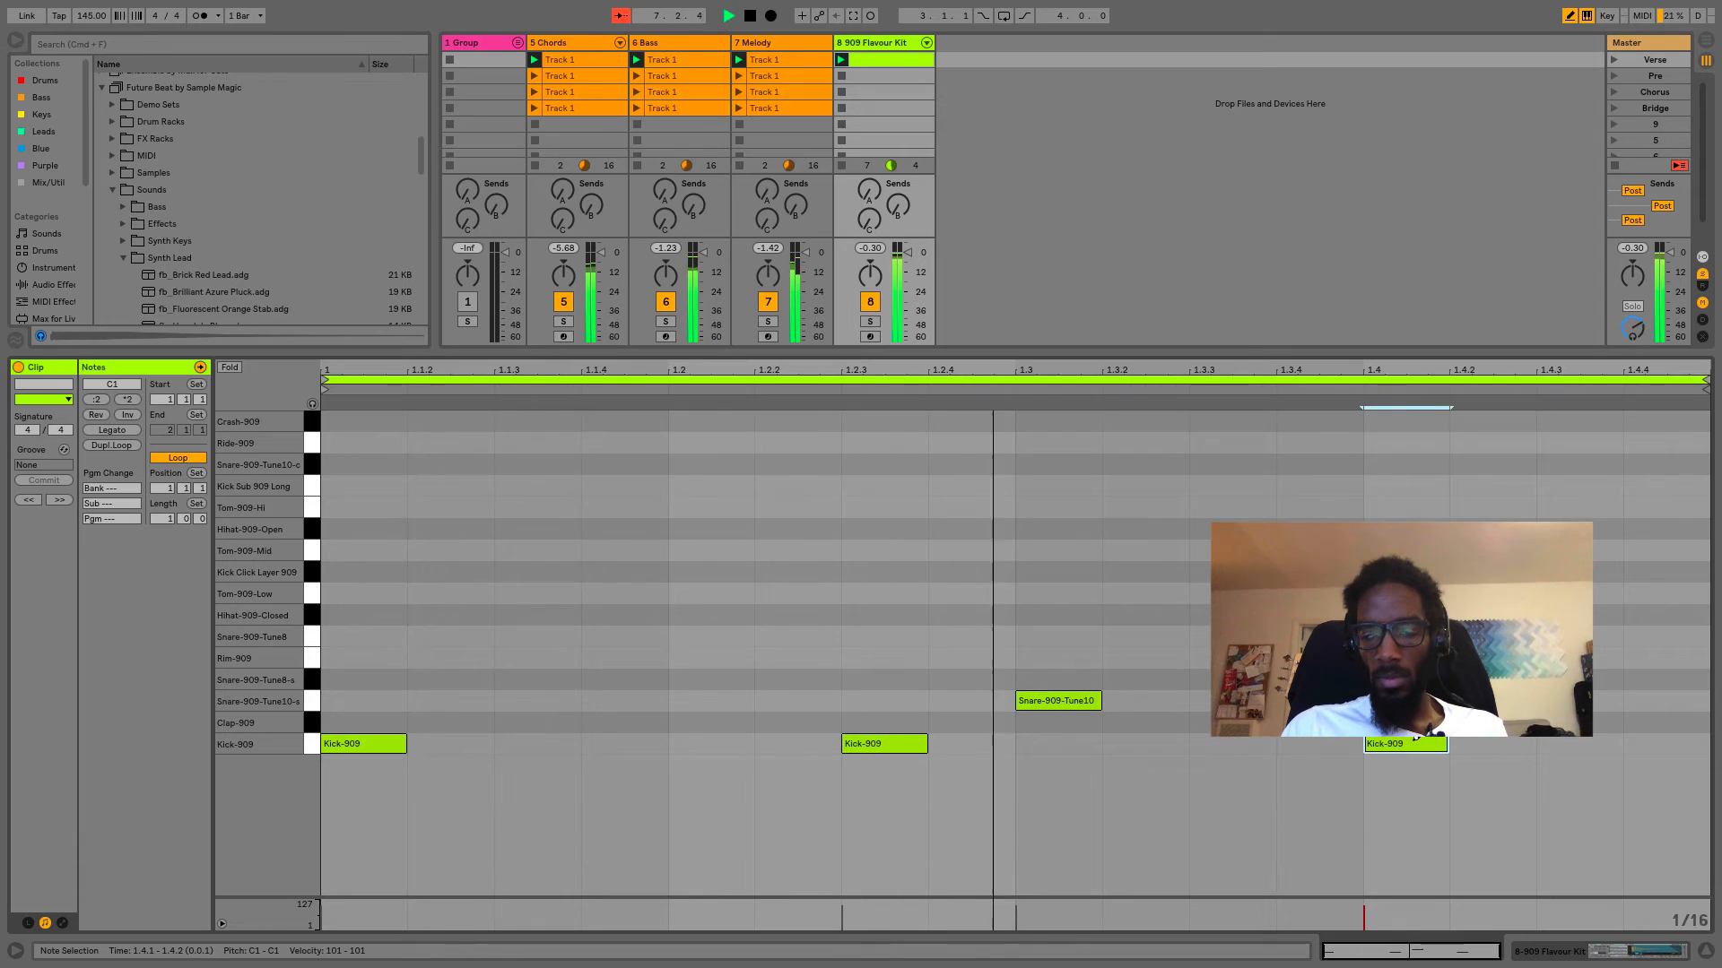
left_click(1450, 743)
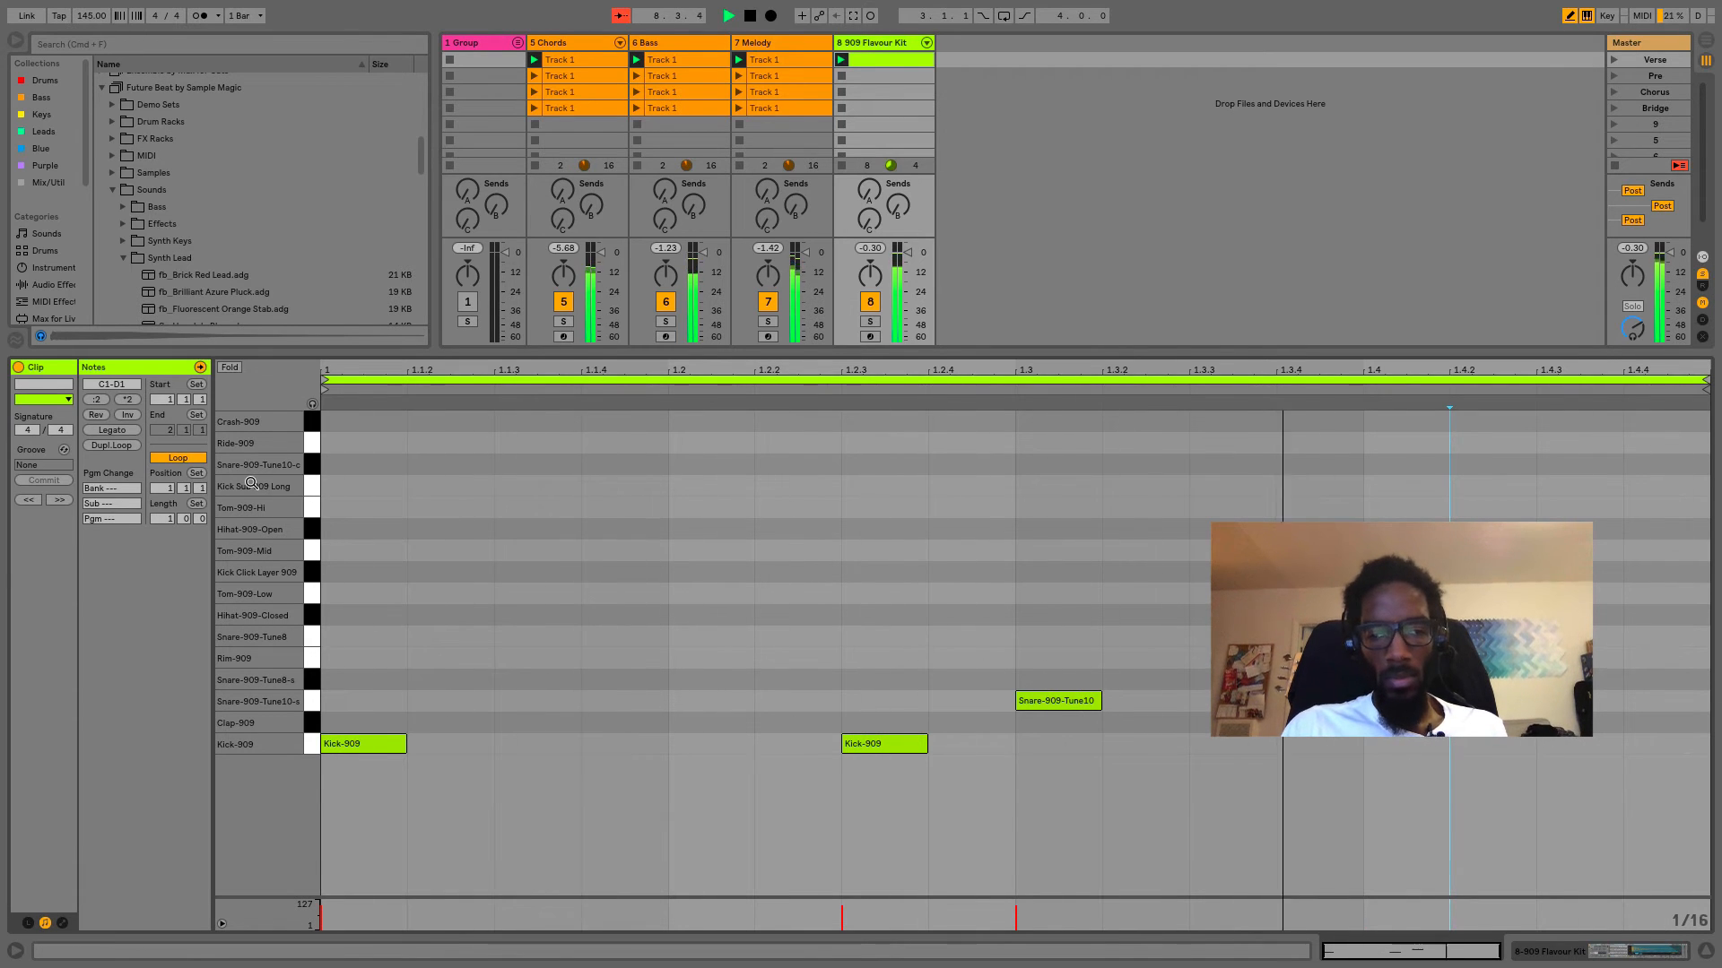
Duplicate the Verse drum loop to two bars and add a Kick-909 note at 2.4.3.
left_click(131, 443)
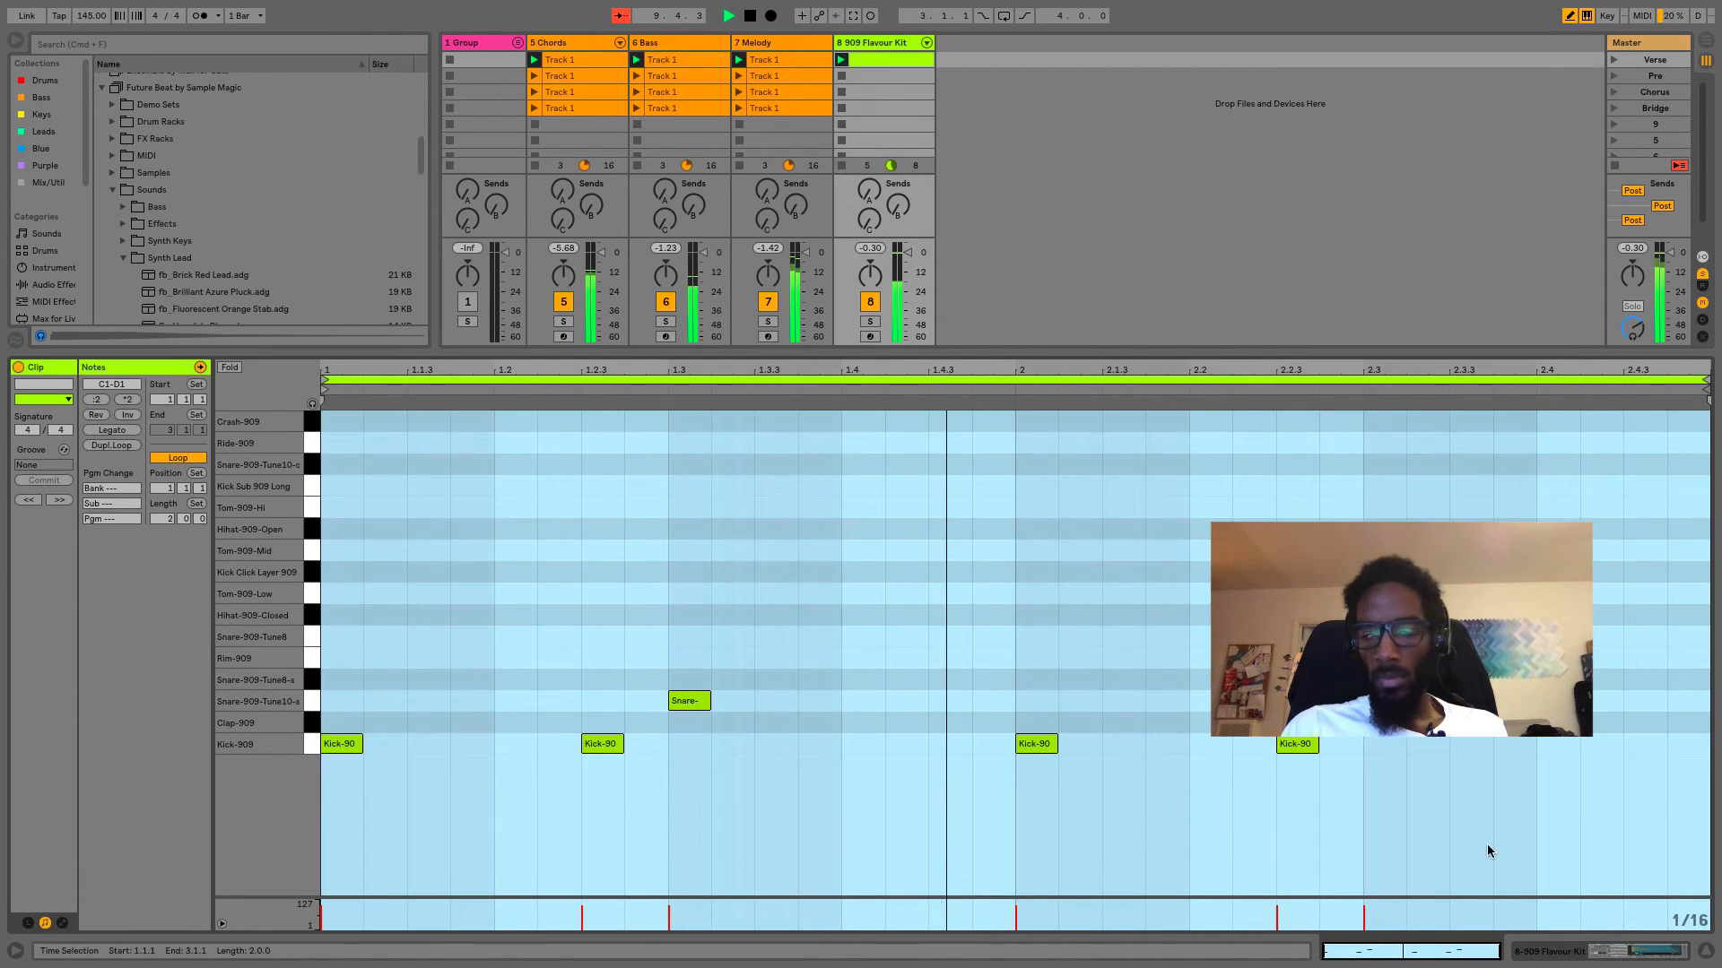
left_click(1641, 745)
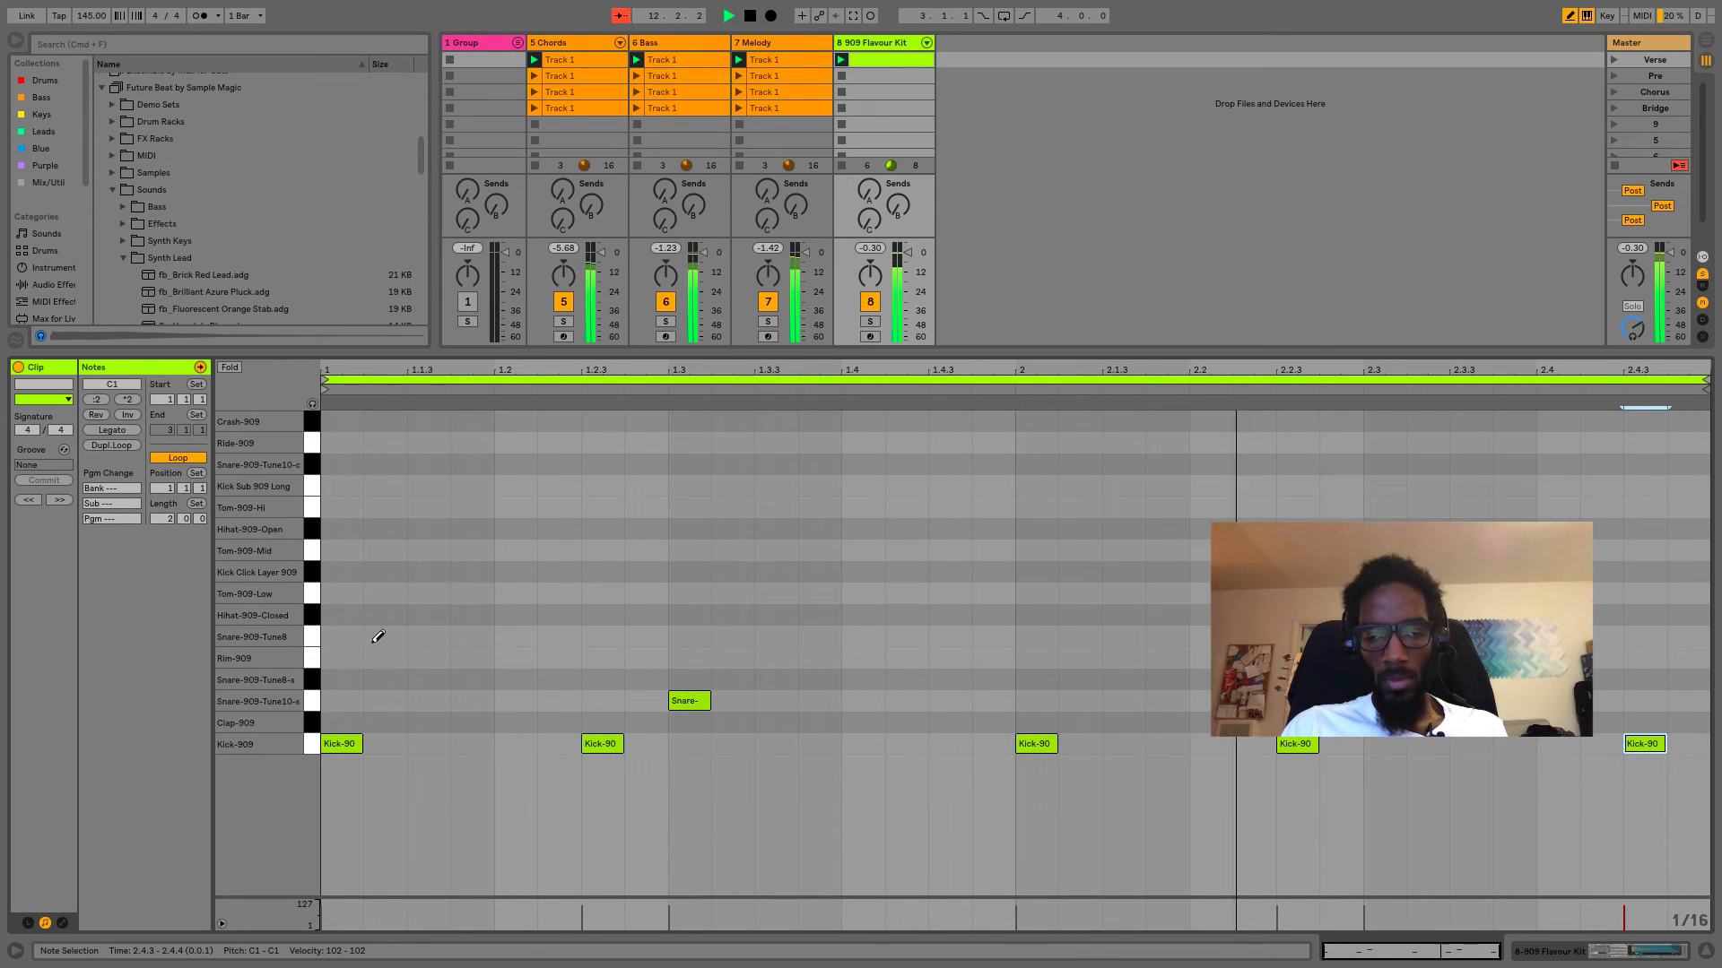
Draw closed hi-hats at 1.1.1 and 1.1.3 in the Verse drum clip with their velocity lowered to 61.
mouse_move(341, 613)
left_mouse_down()
mouse_move(489, 615)
mouse_move(404, 603)
left_mouse_up()
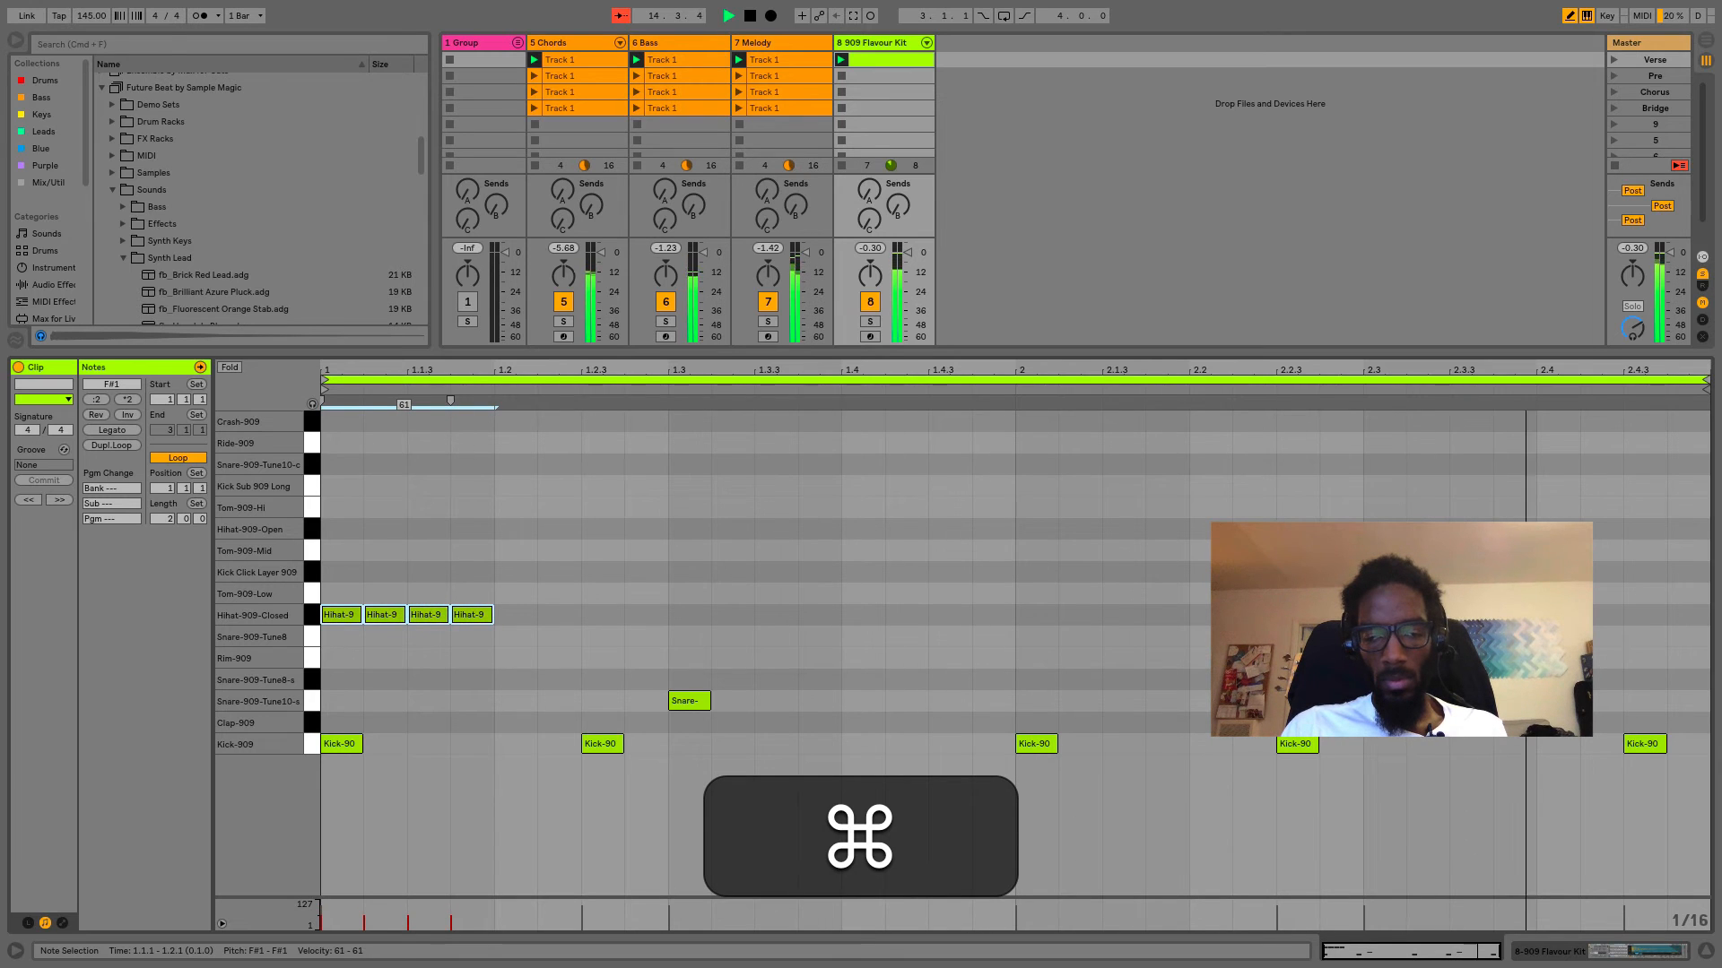
left_click(392, 614)
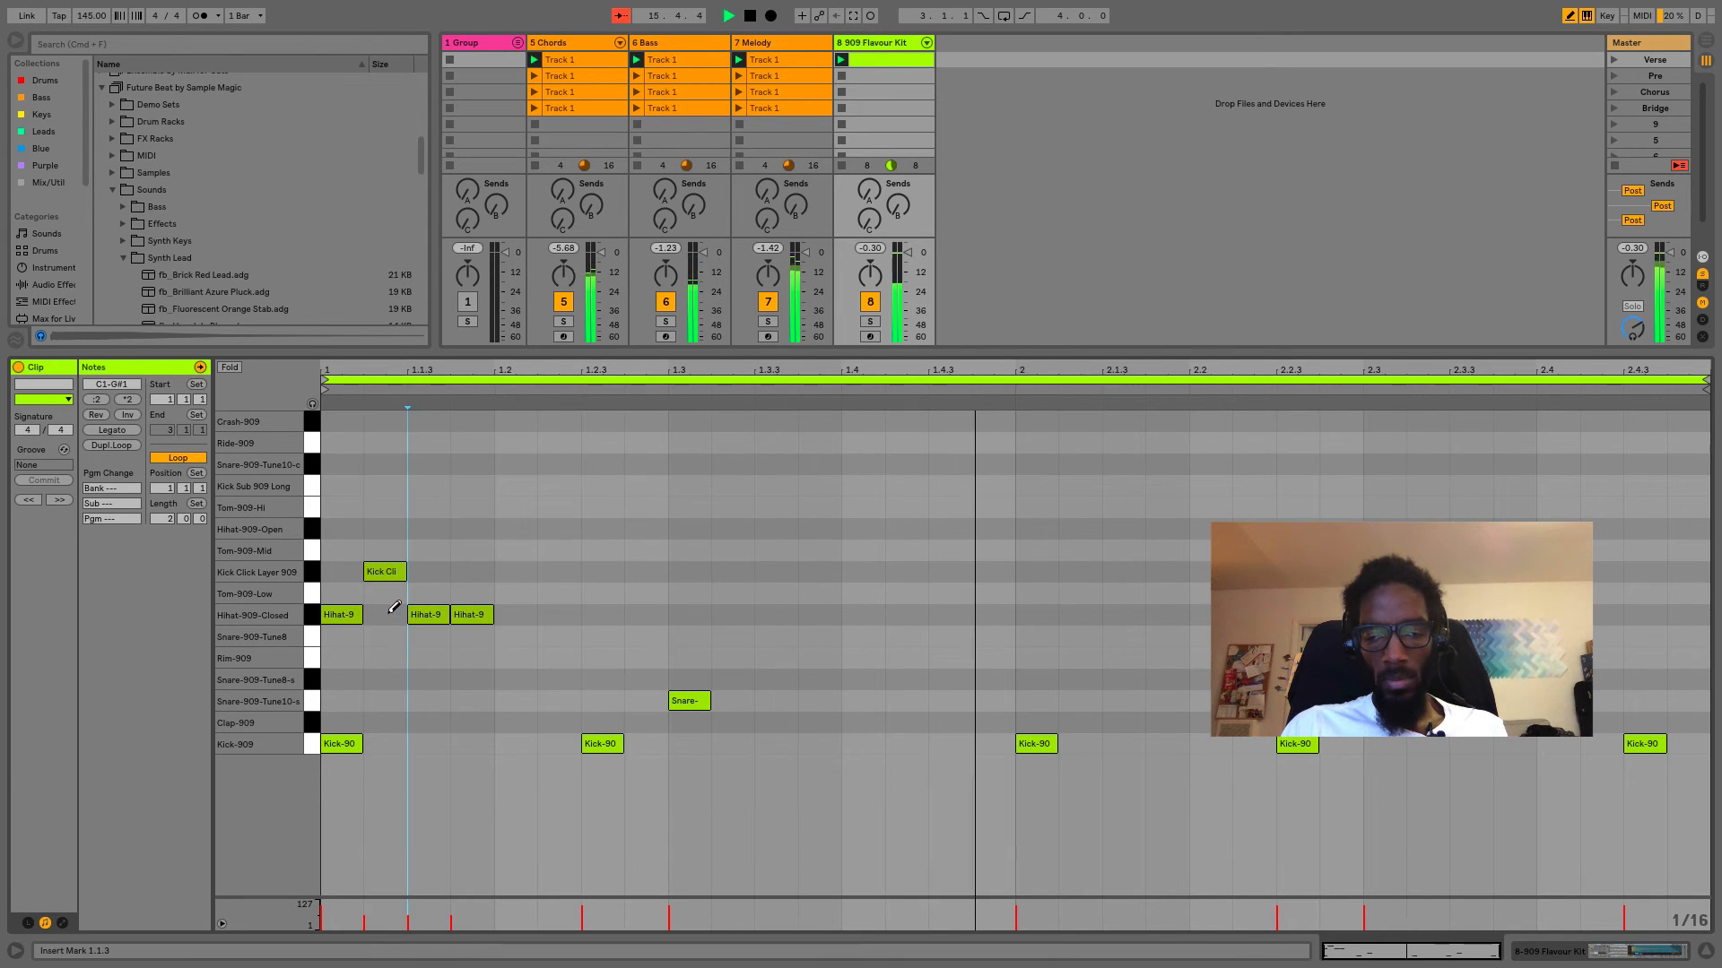
left_click(467, 611)
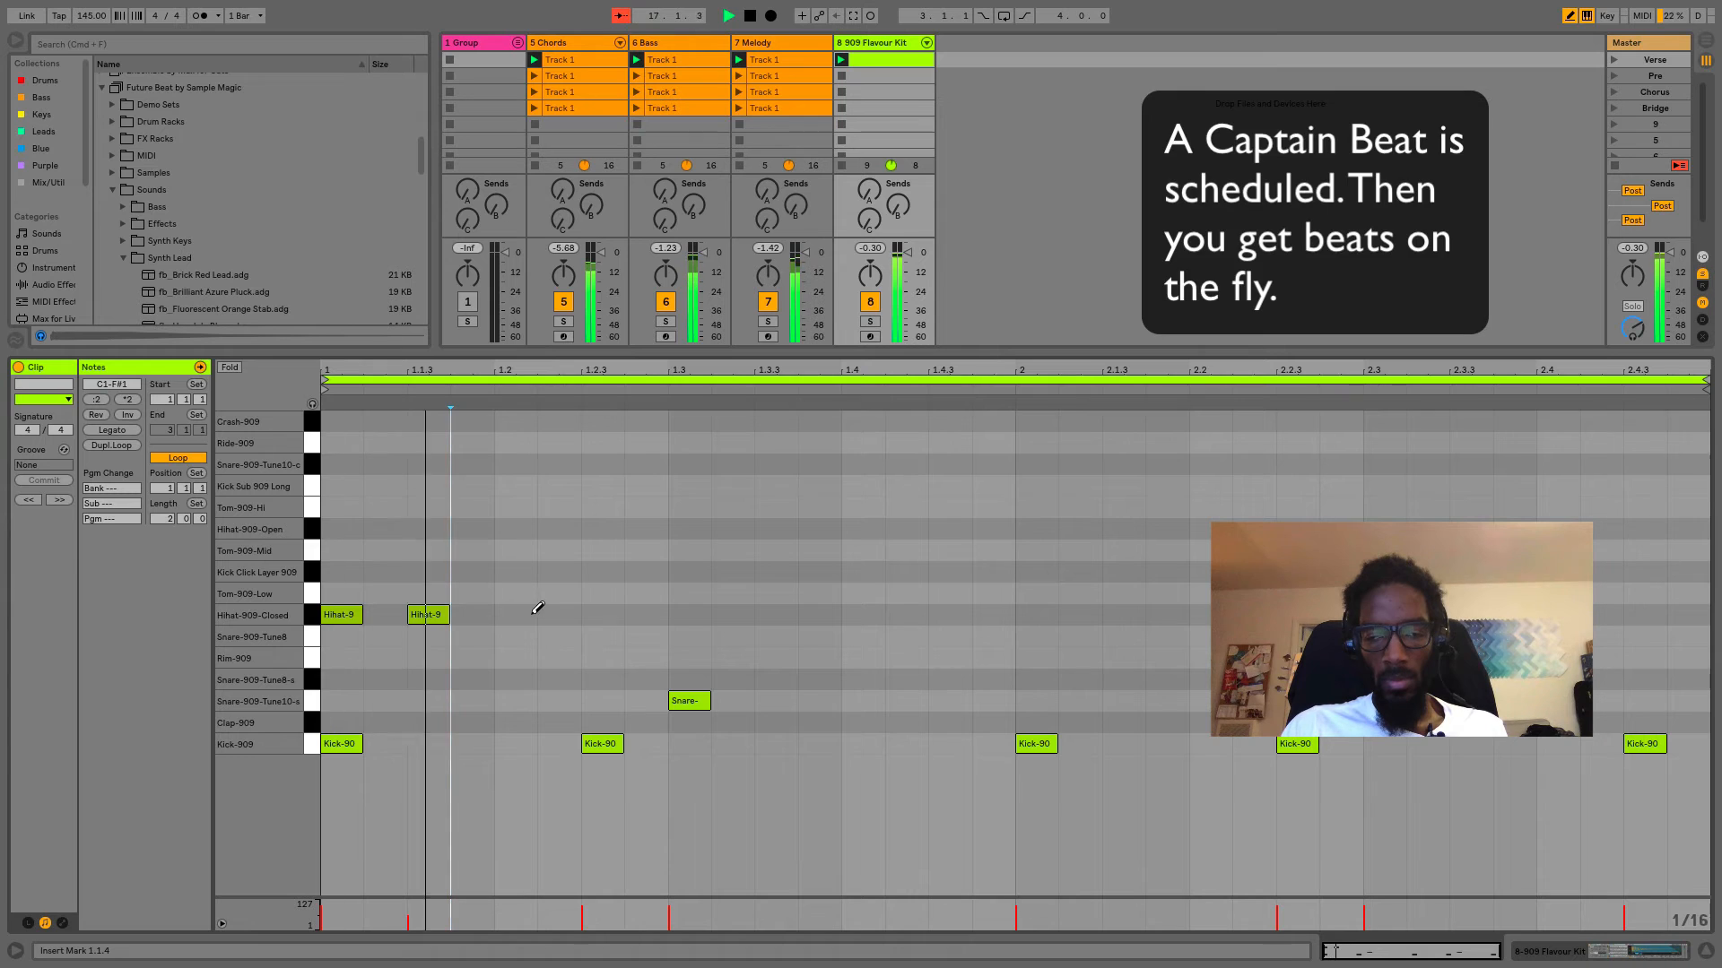
left_click_drag(434, 615, 435, 612)
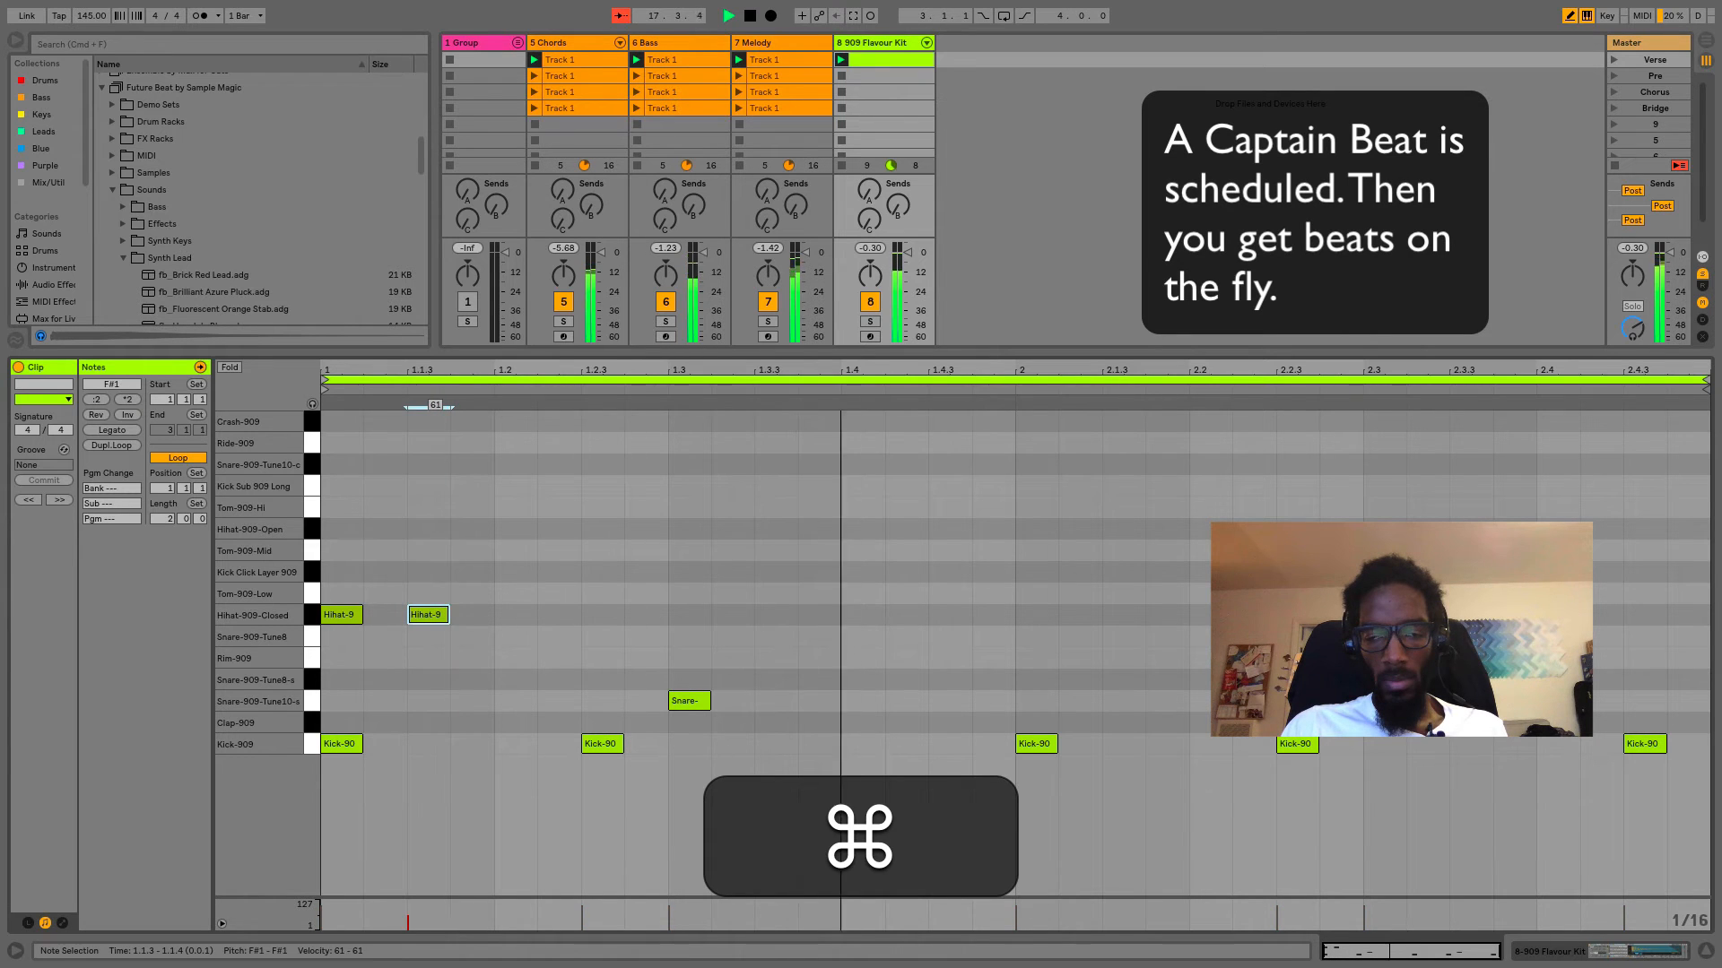
Add closed hi-hats with velocity 48 at 1.3.1, 1.3.3, 1.4.1, 1.4.2 and 1.4.3 in the Verse drum clip's first bar.
left_click(707, 614)
left_click(766, 614)
left_click(816, 615)
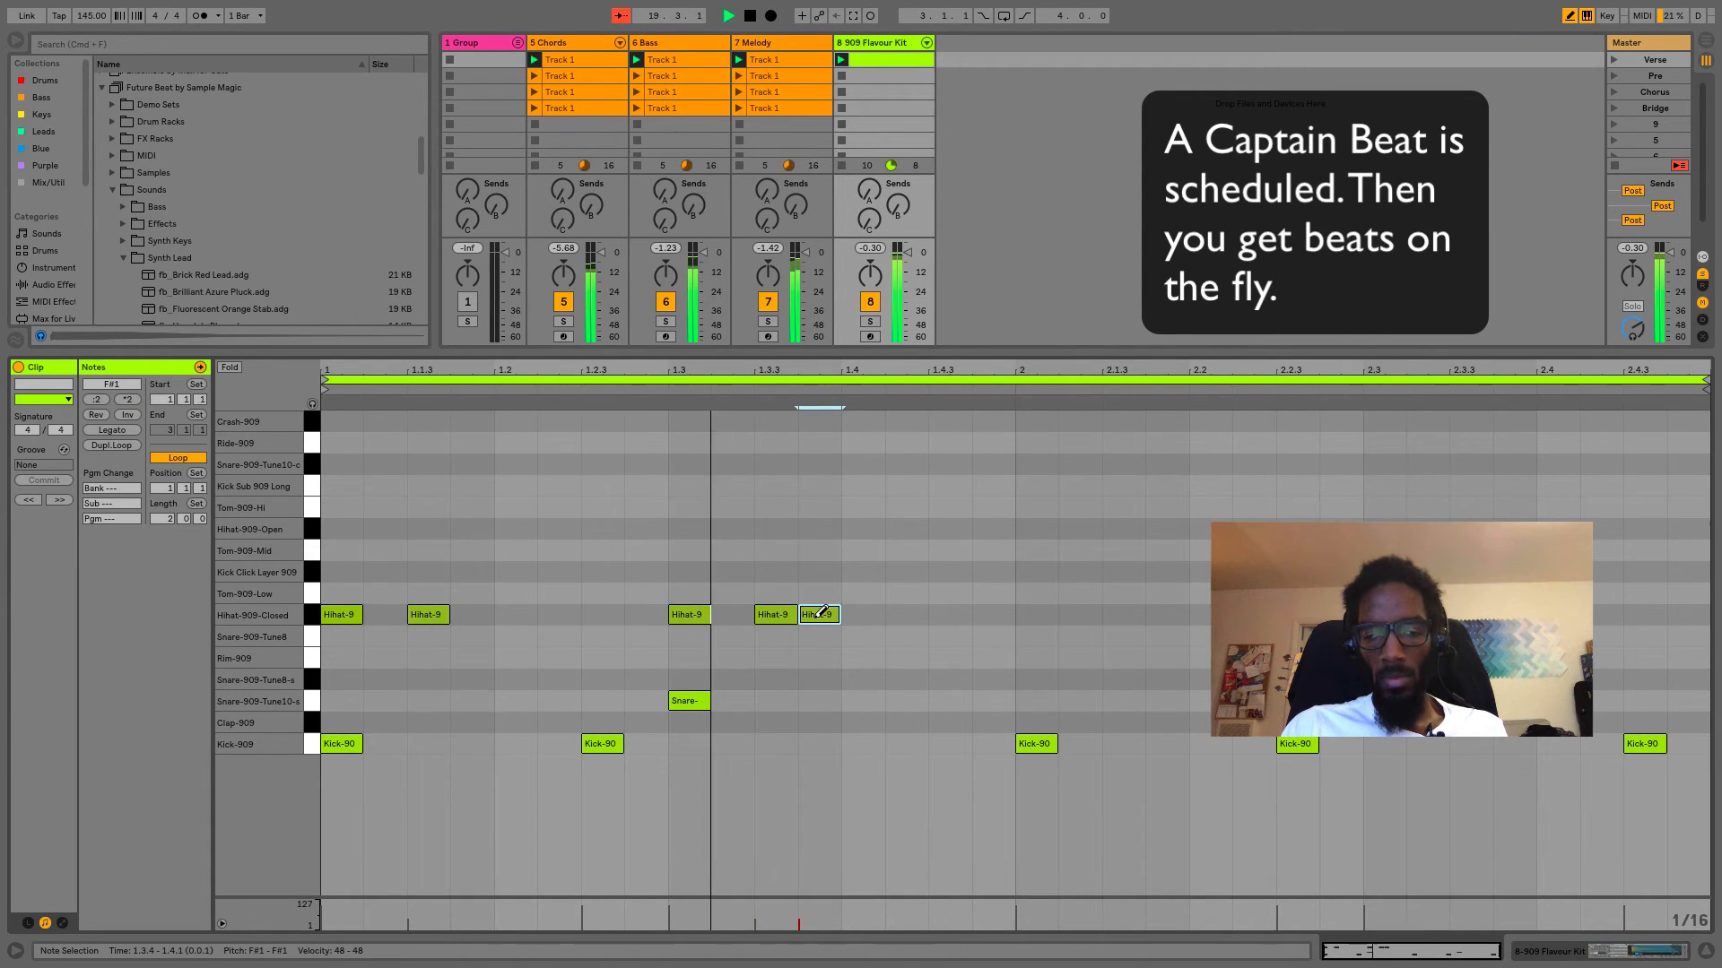
left_click(821, 613)
left_click(863, 612)
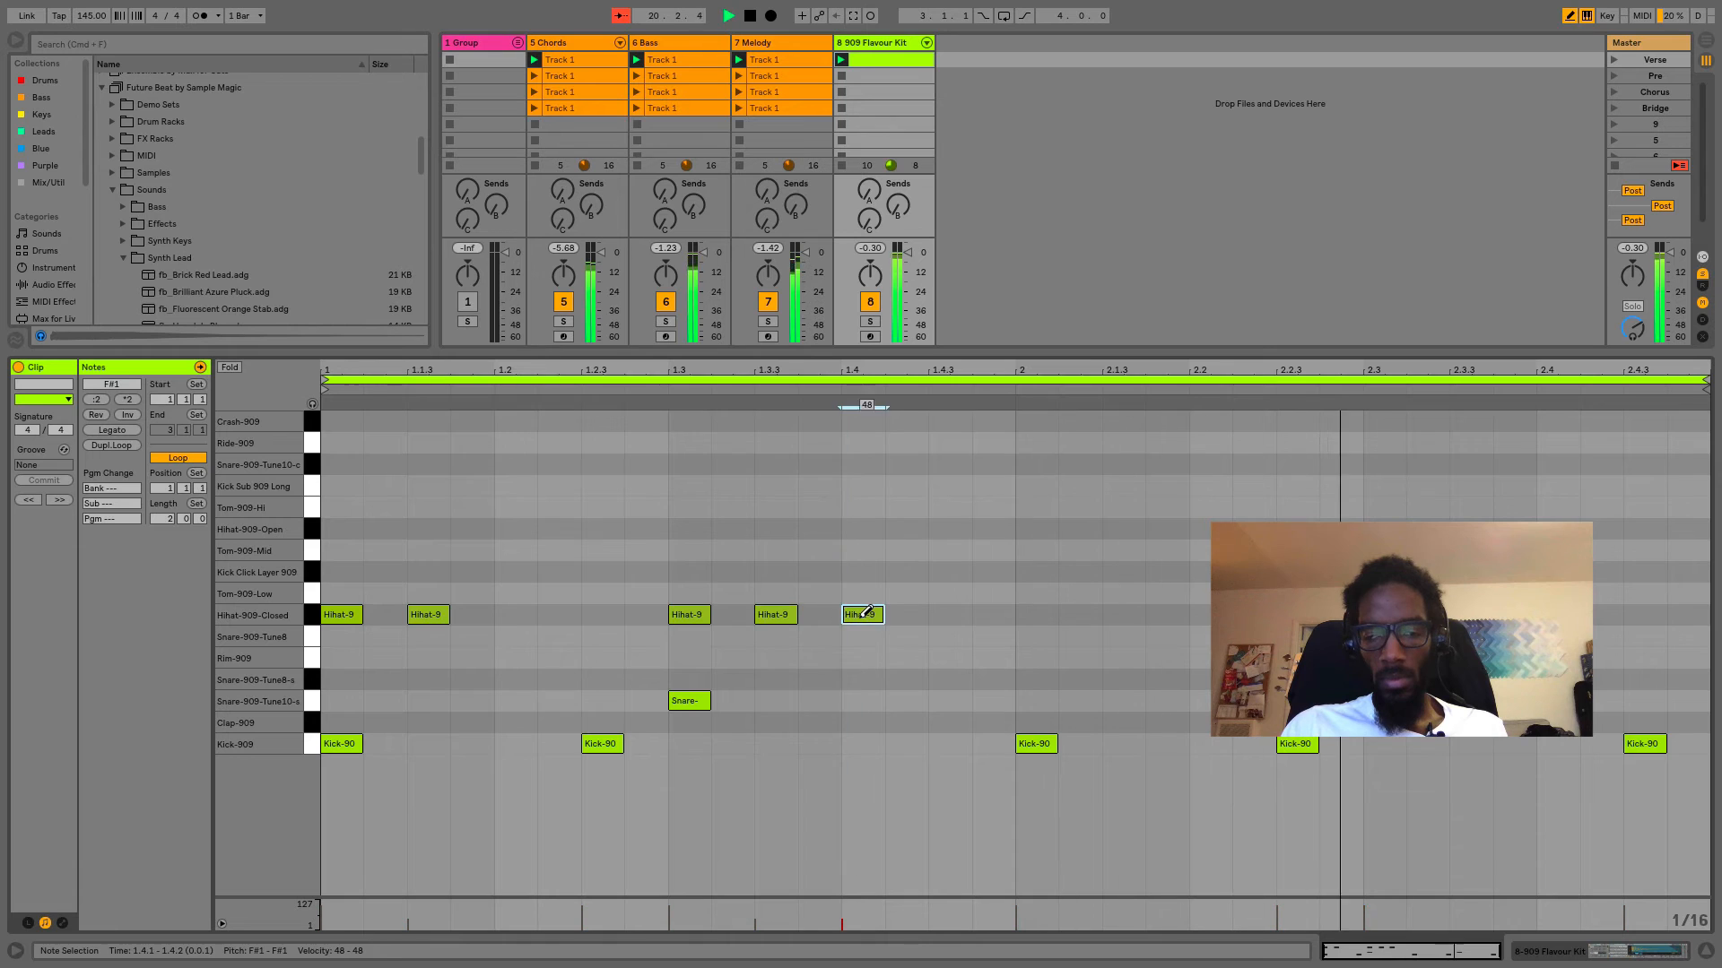
left_click(922, 612)
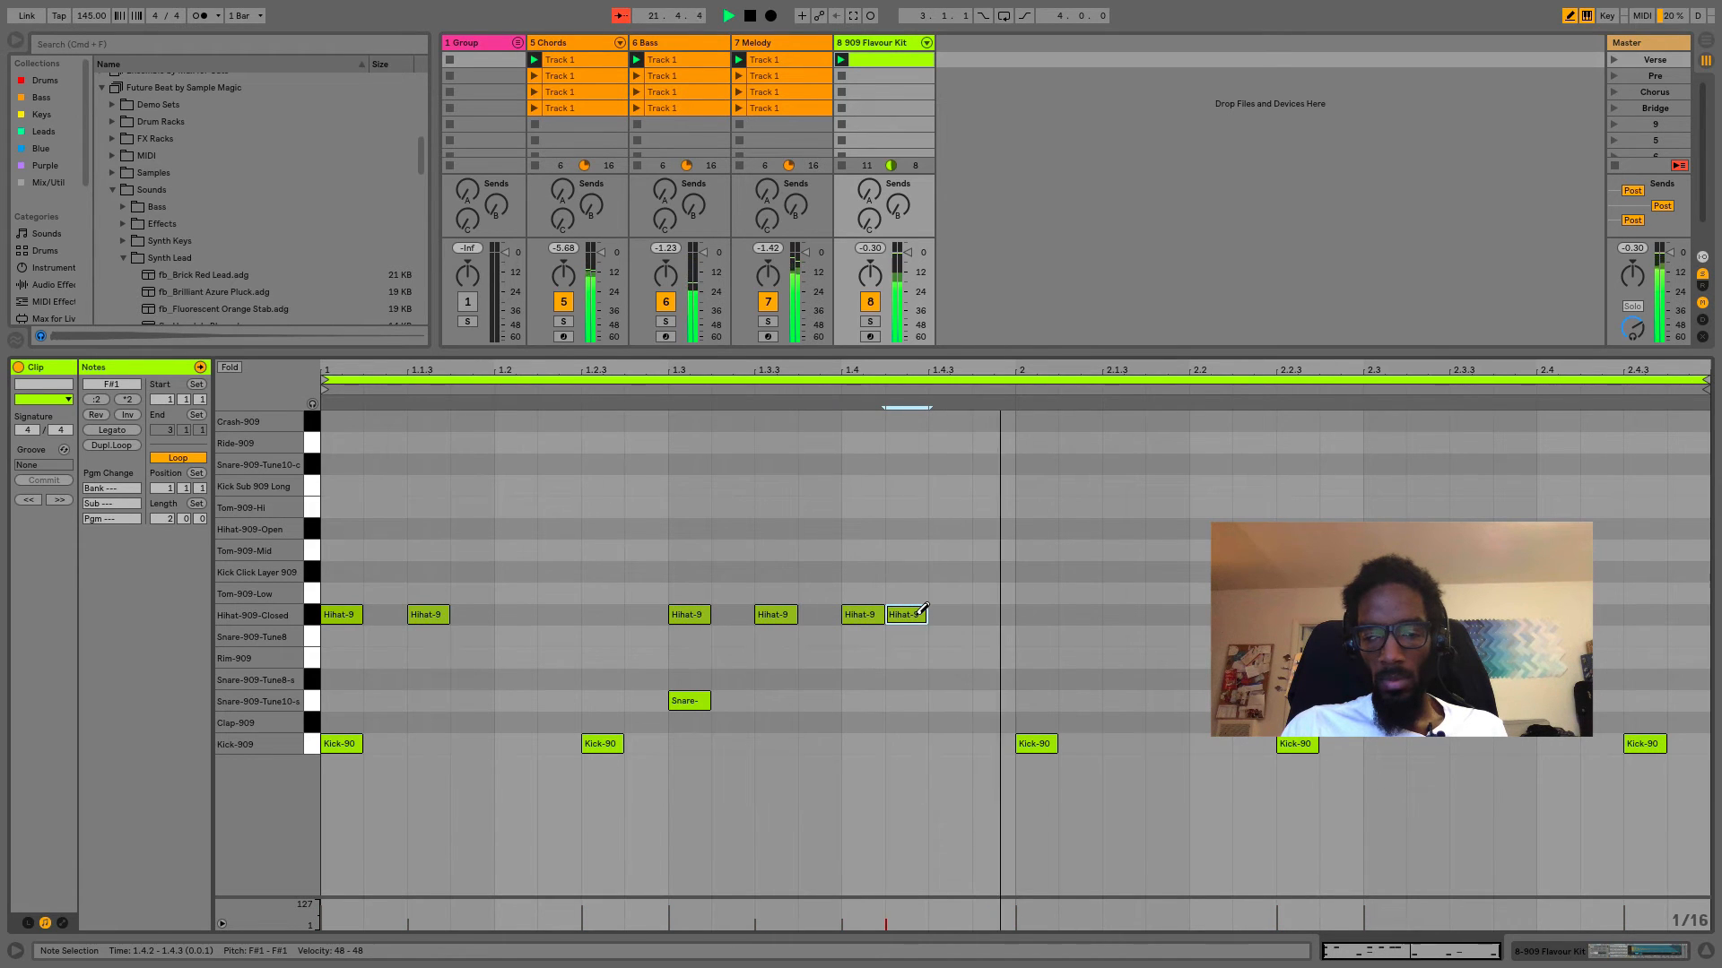
left_click(943, 614)
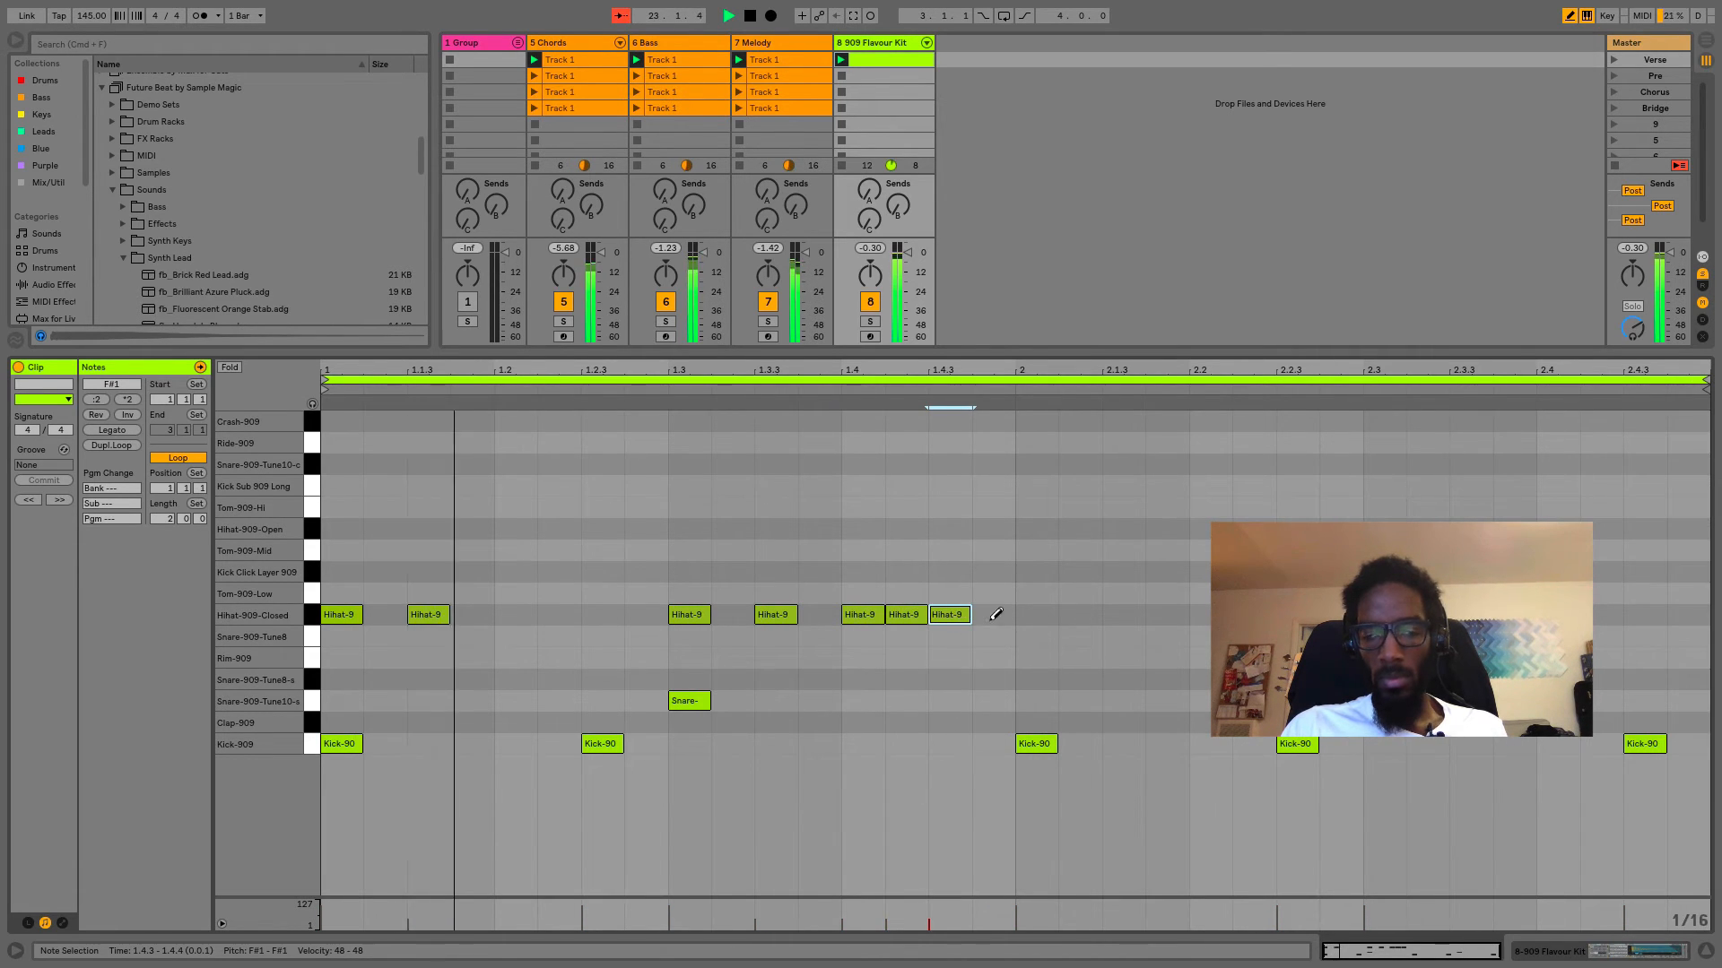
Add six closed hi-hats with velocity 48 across bar 2 from 2.1.3 to 2.4.2, including 2.2.4 and 2.3.3, and stop playback.
left_click(1125, 614)
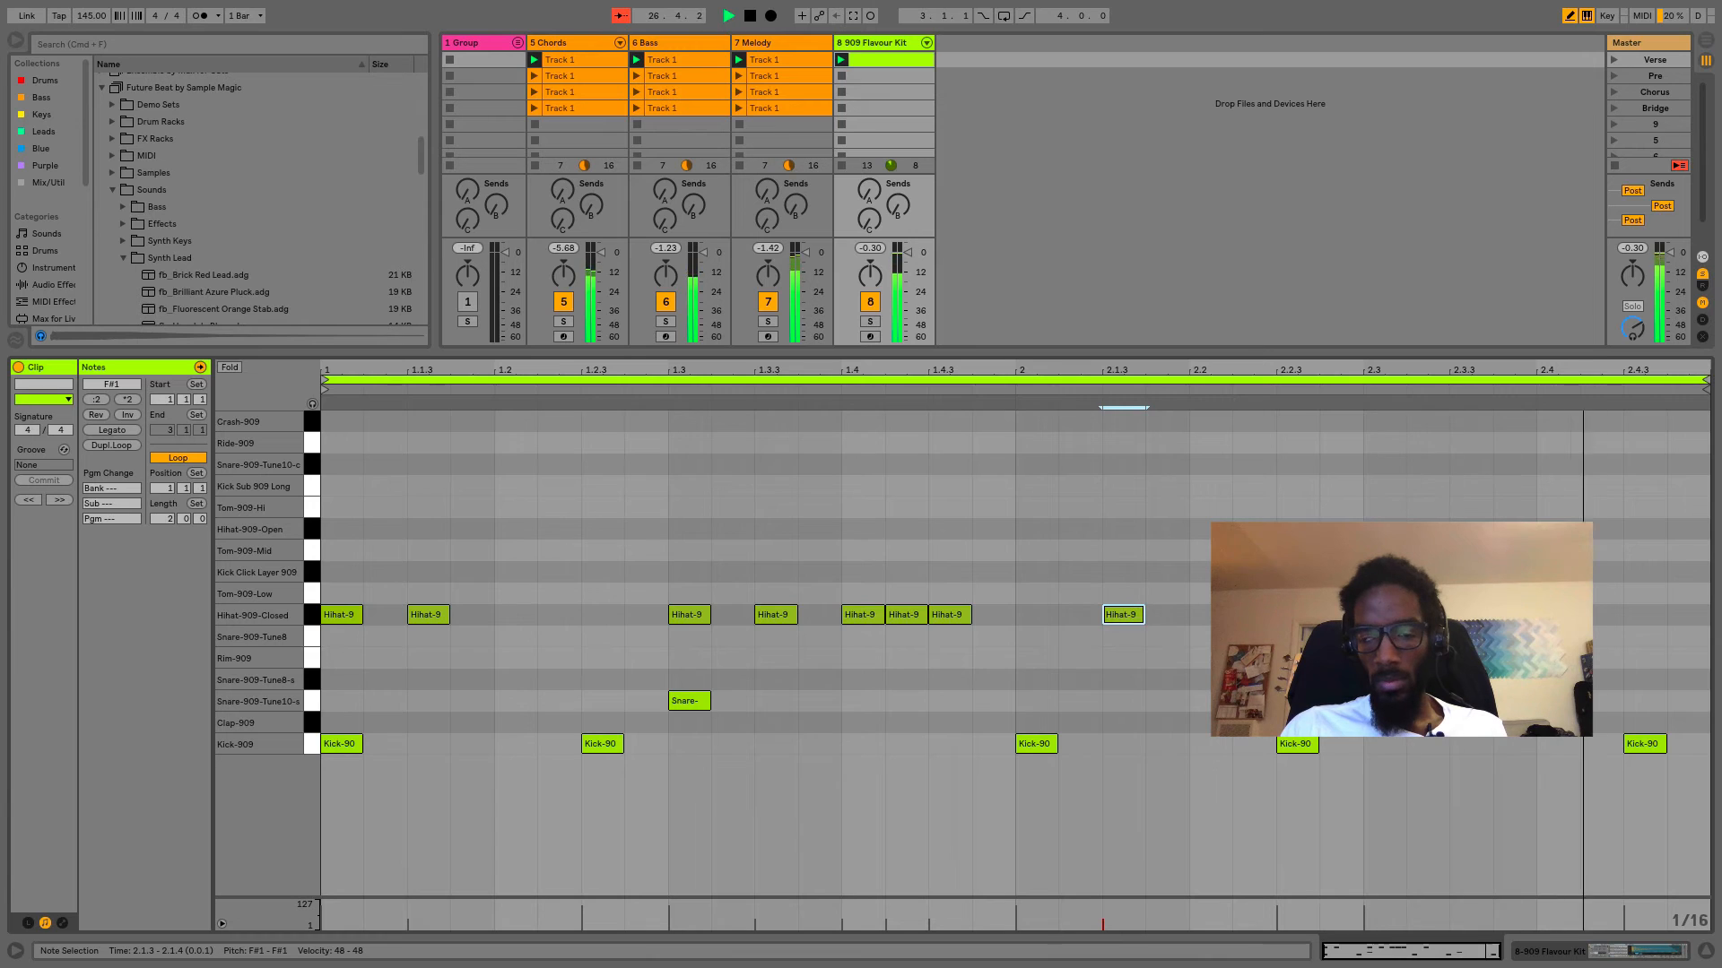
left_click(1255, 615)
left_click(1342, 615)
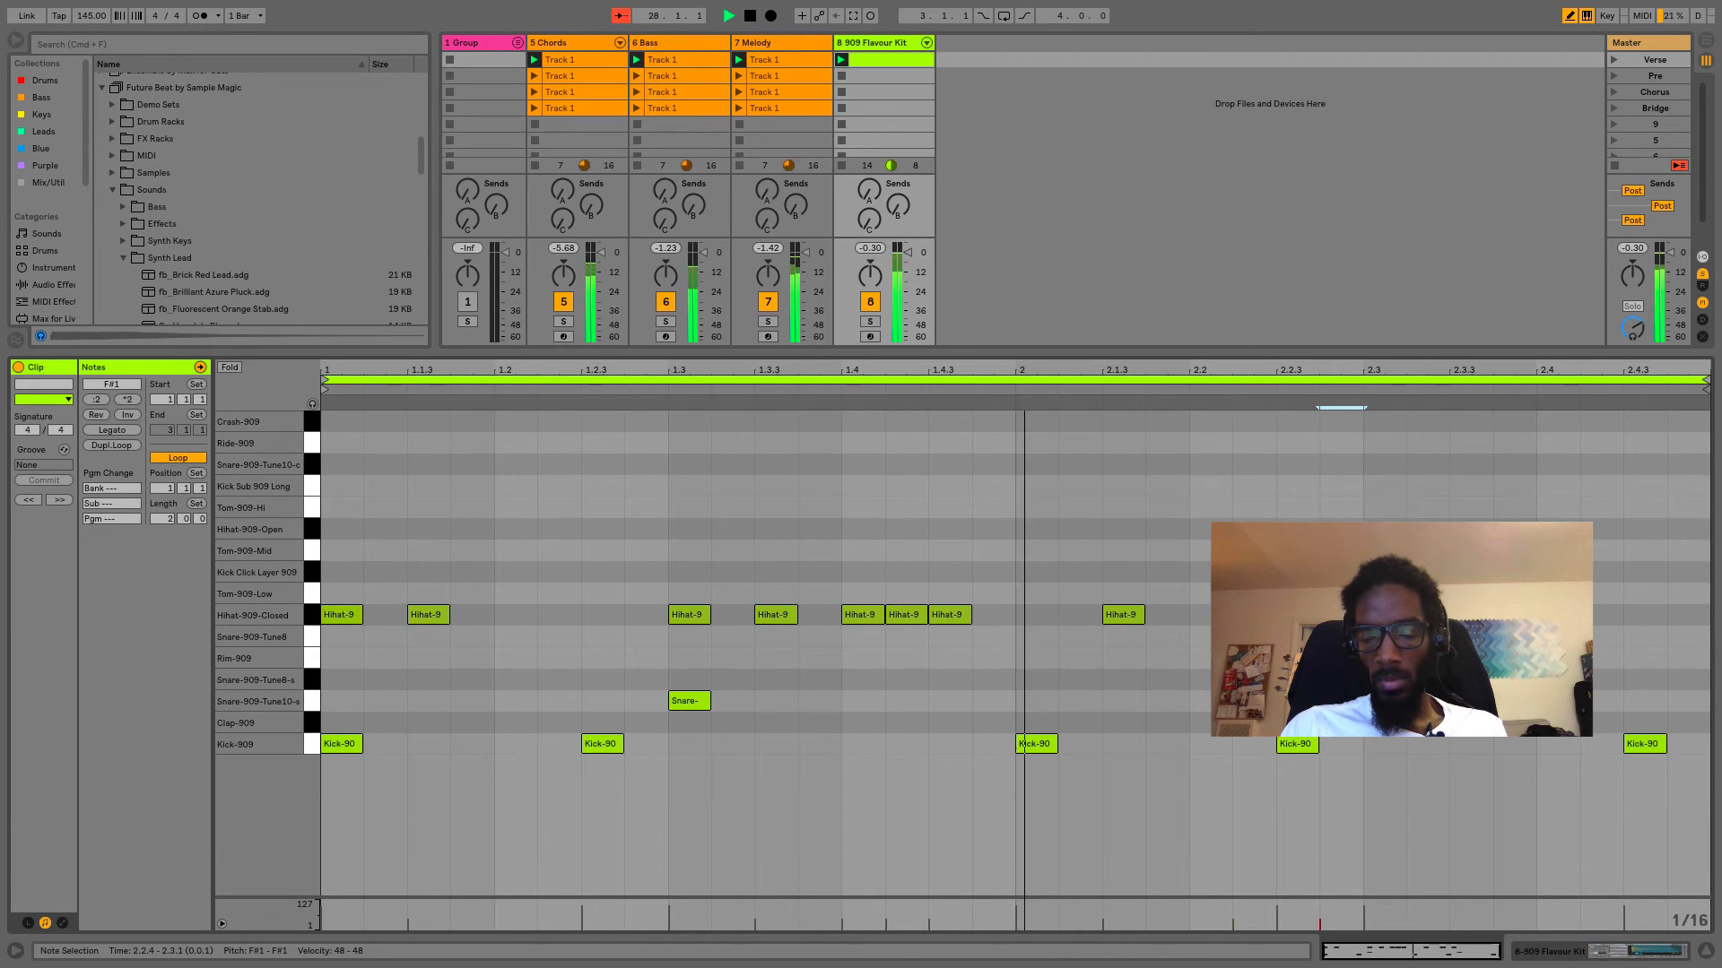
left_click(1472, 616)
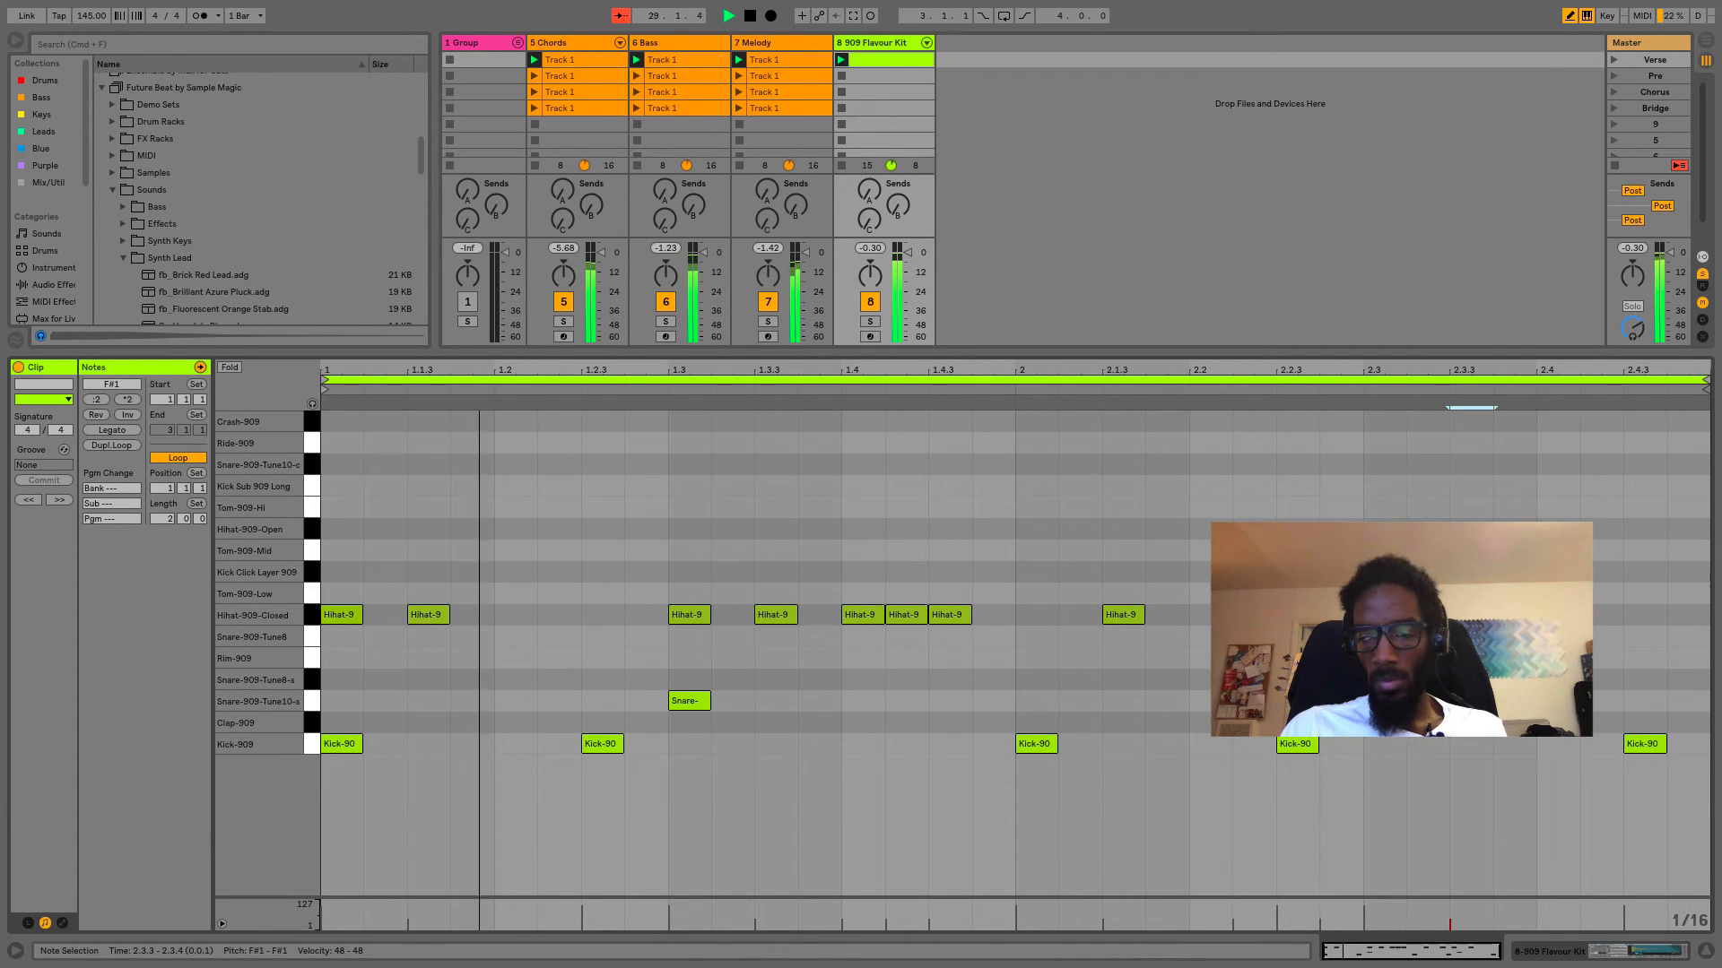
left_click(1515, 615)
left_click(1608, 615)
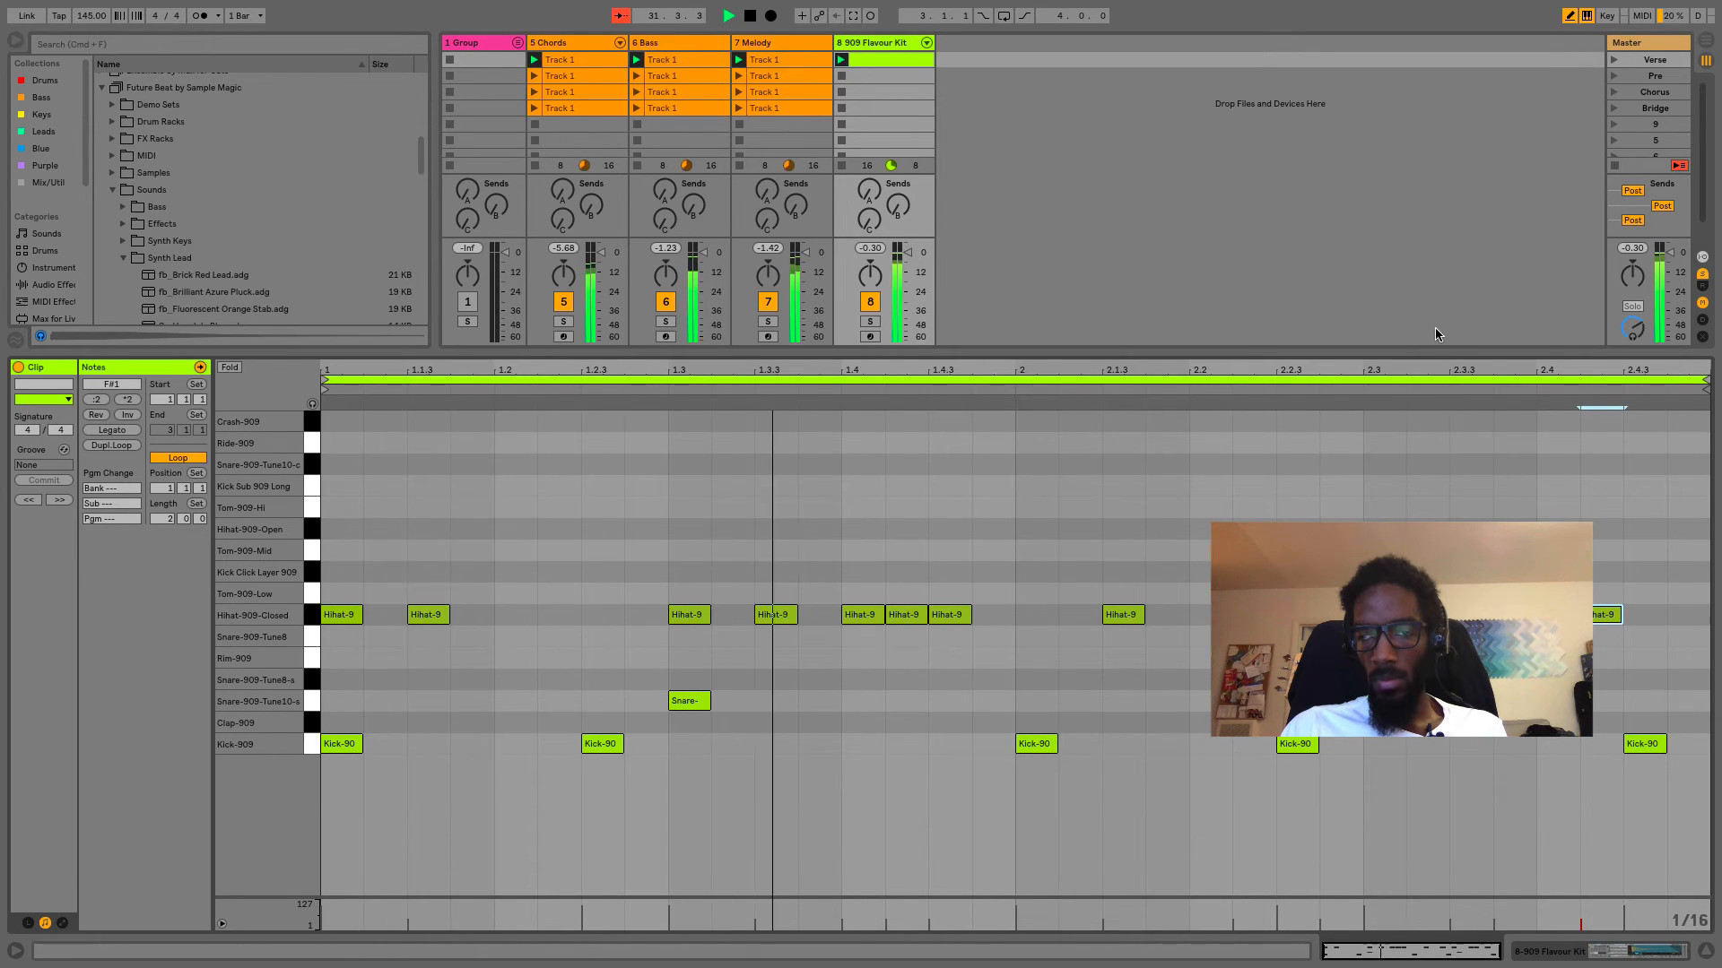
key("space")
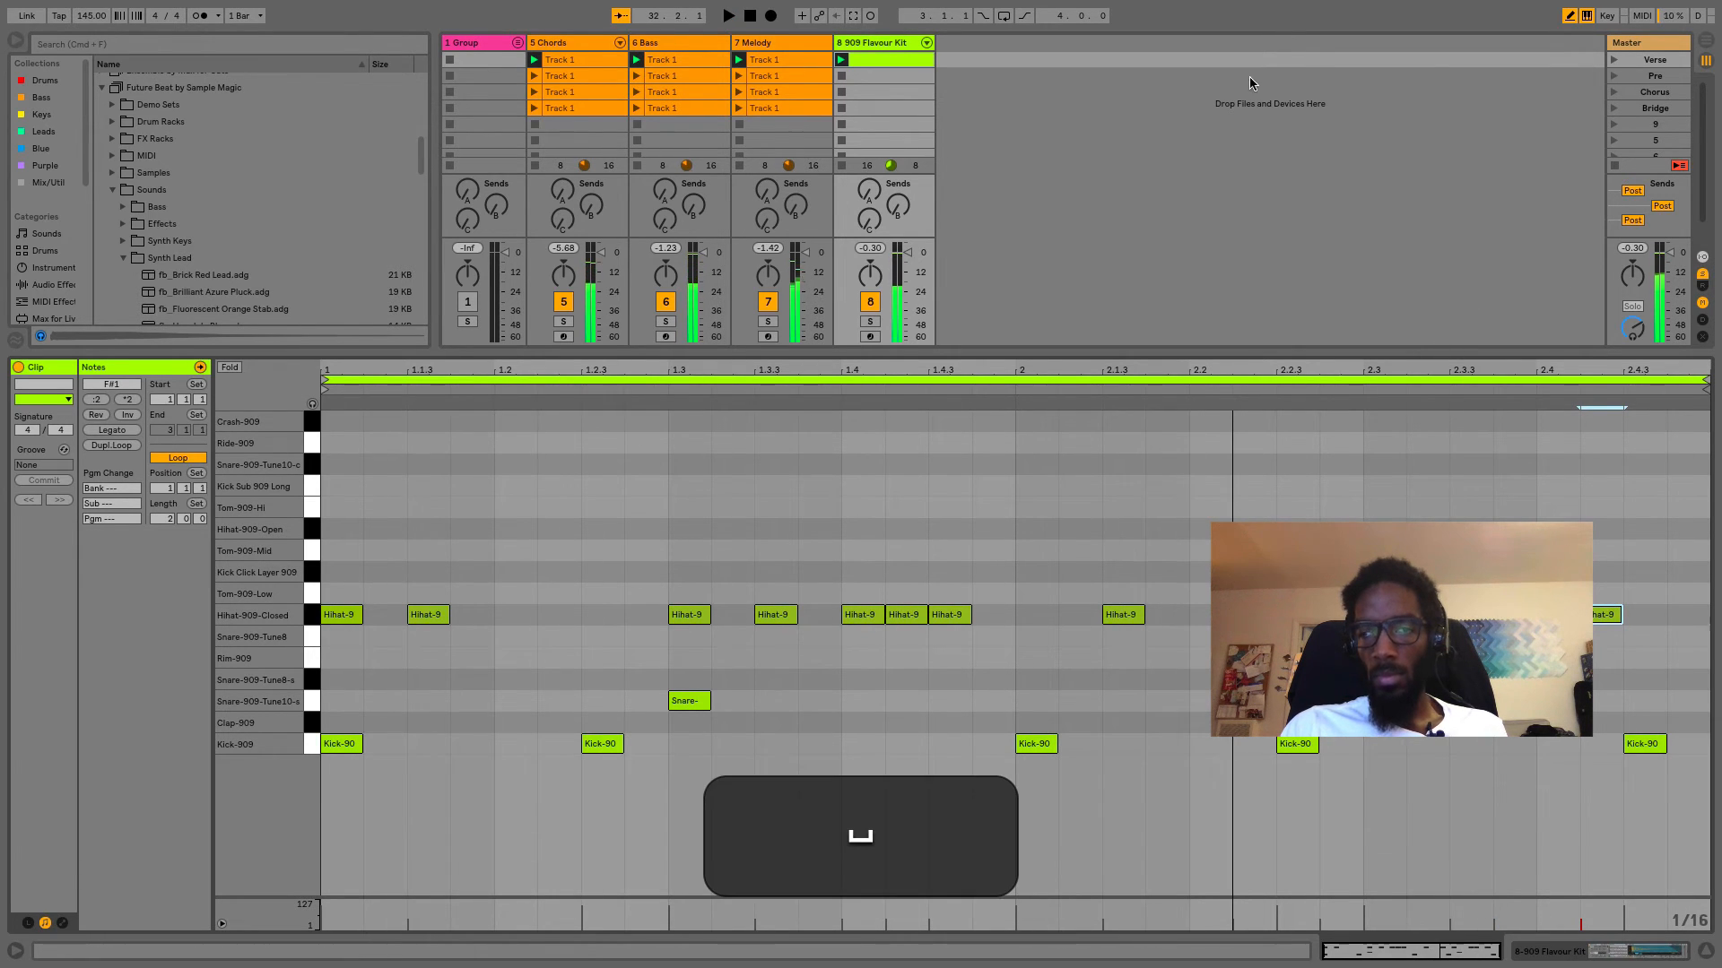
Create a 909 Flavour Kit clip in the Pre scene with a Kick-909 note at 1.1.1, and try a clap at 1.2.1 while playing the scene.
double_click(866, 77)
left_click(382, 743)
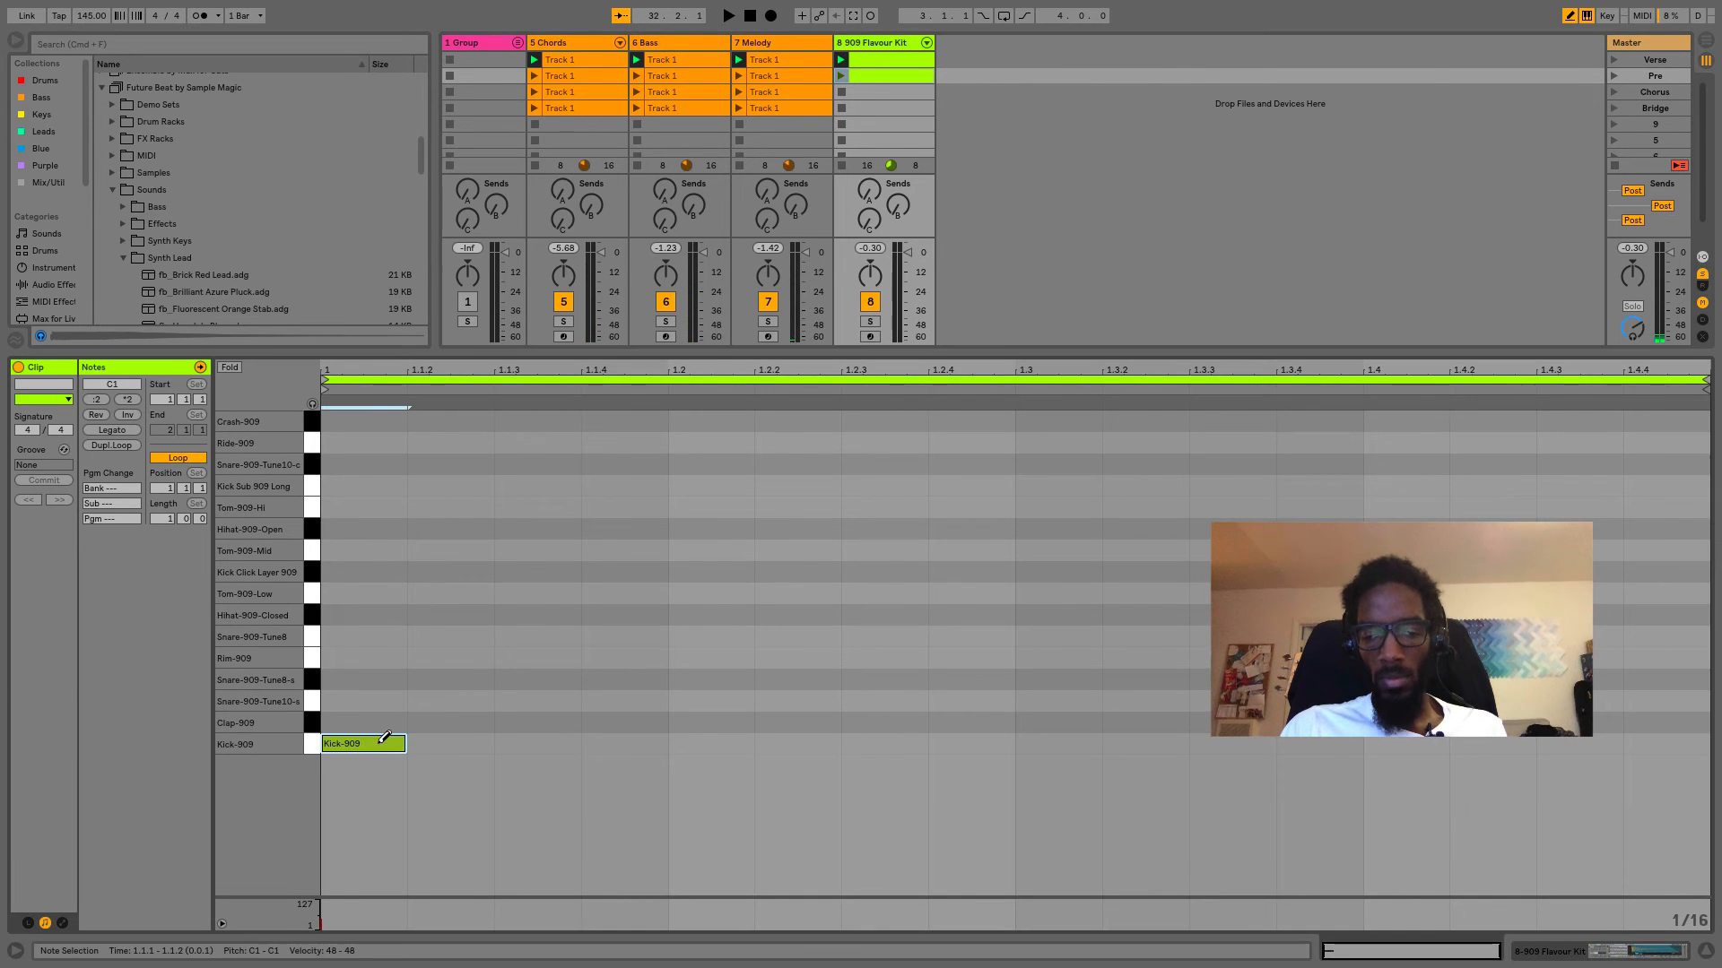
left_click(1615, 76)
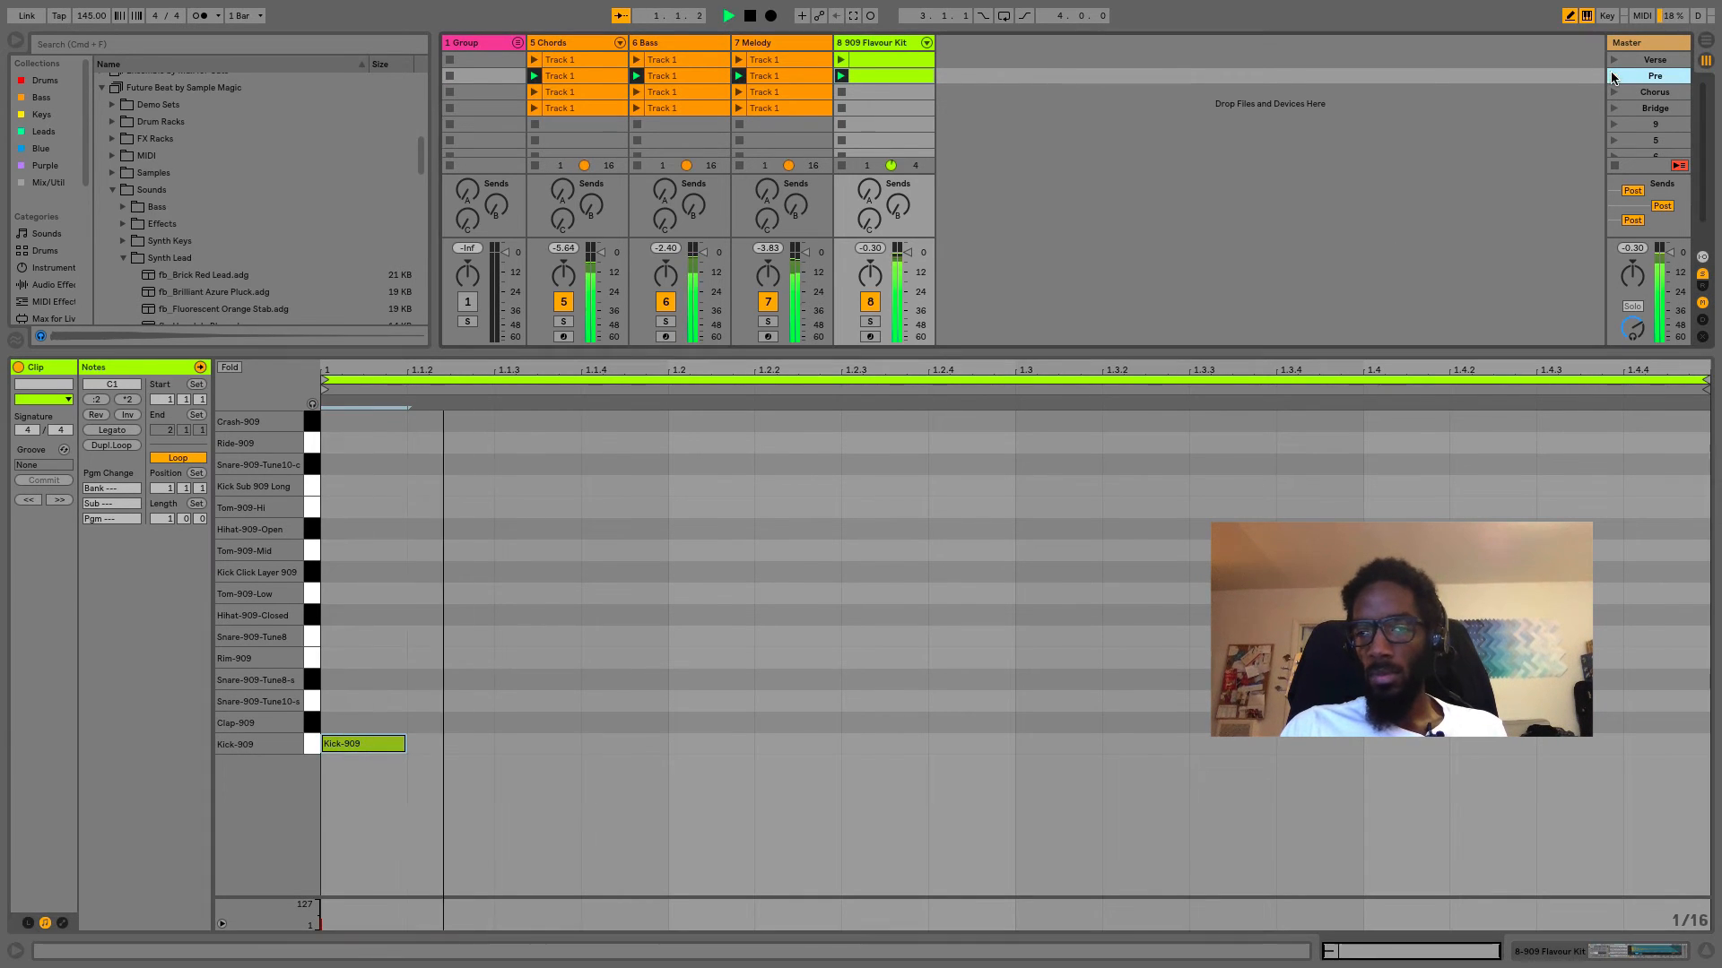
left_click(695, 723)
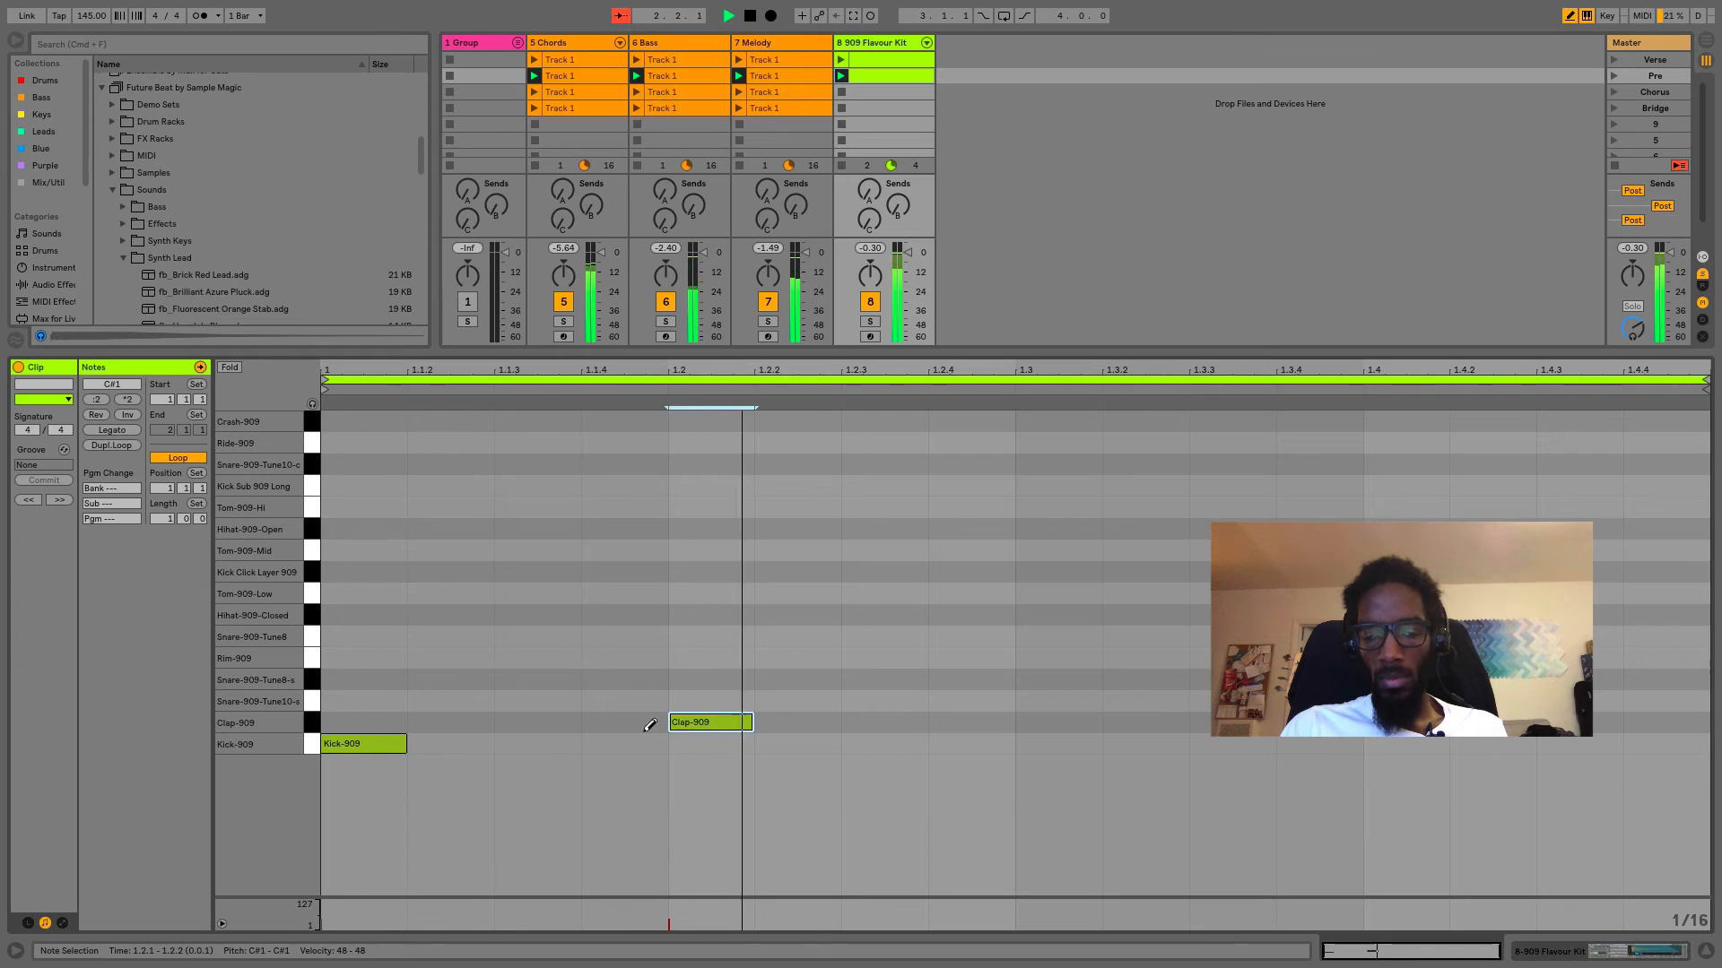
left_click(722, 718)
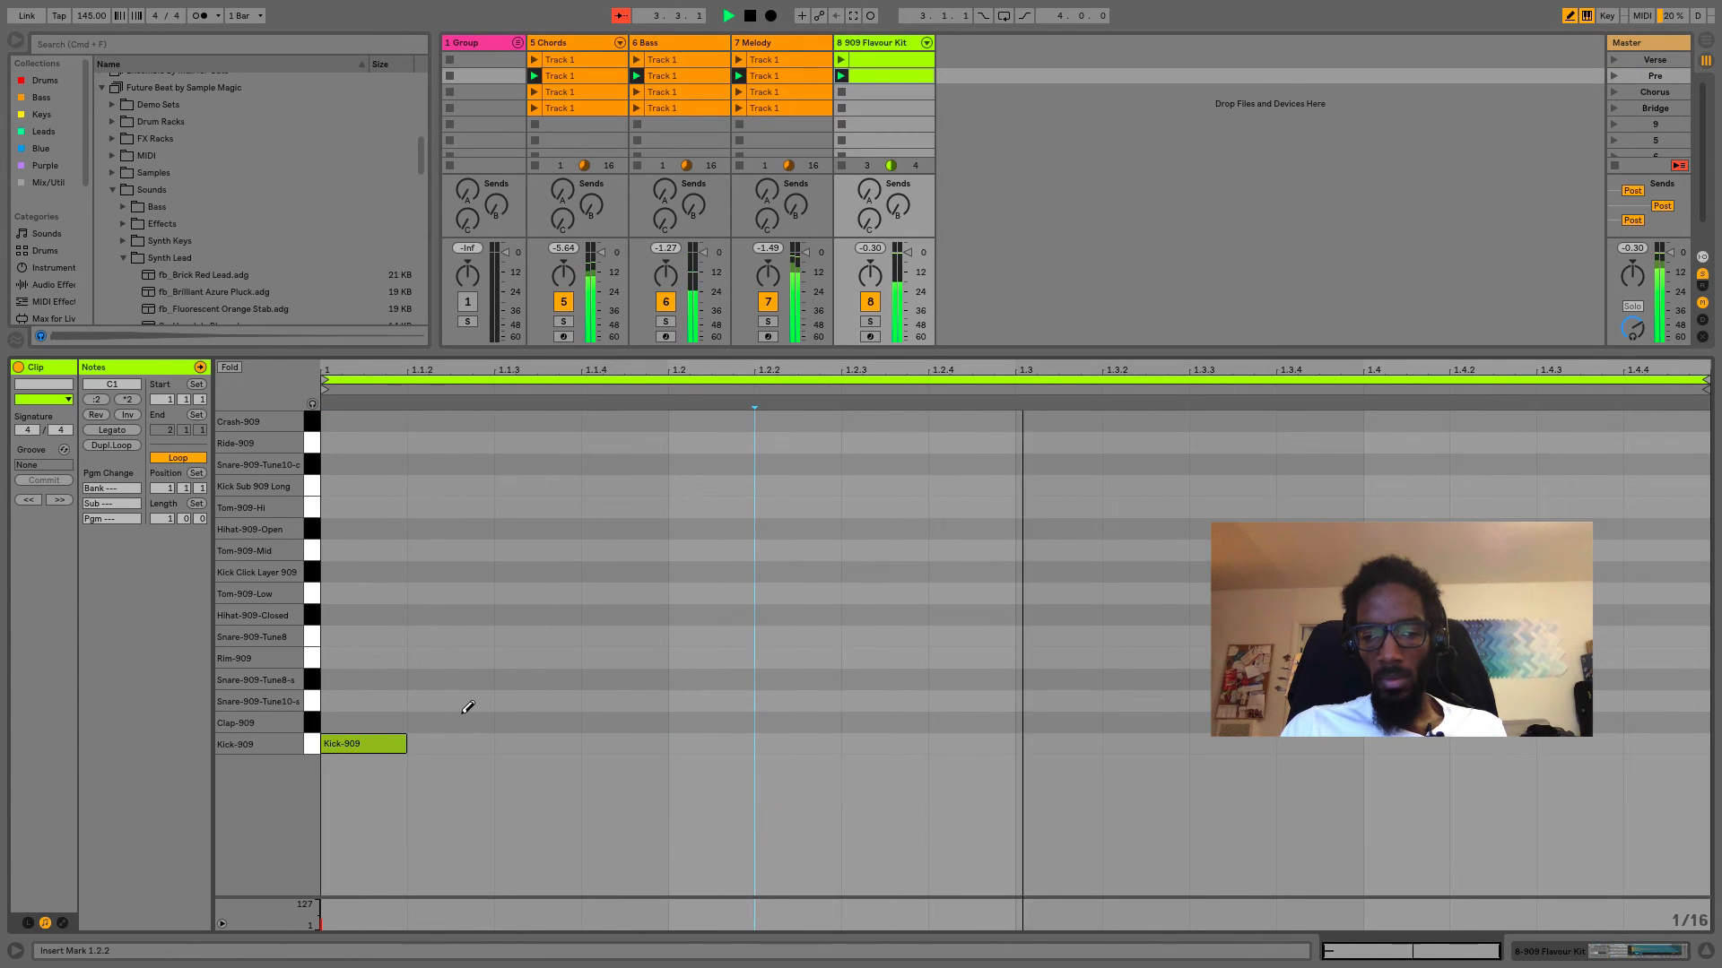
Place claps at 1.2.1 and 1.4.1 in the Pre drum clip and remove the one tried at 1.3.1.
left_click(736, 720)
left_click(1022, 722)
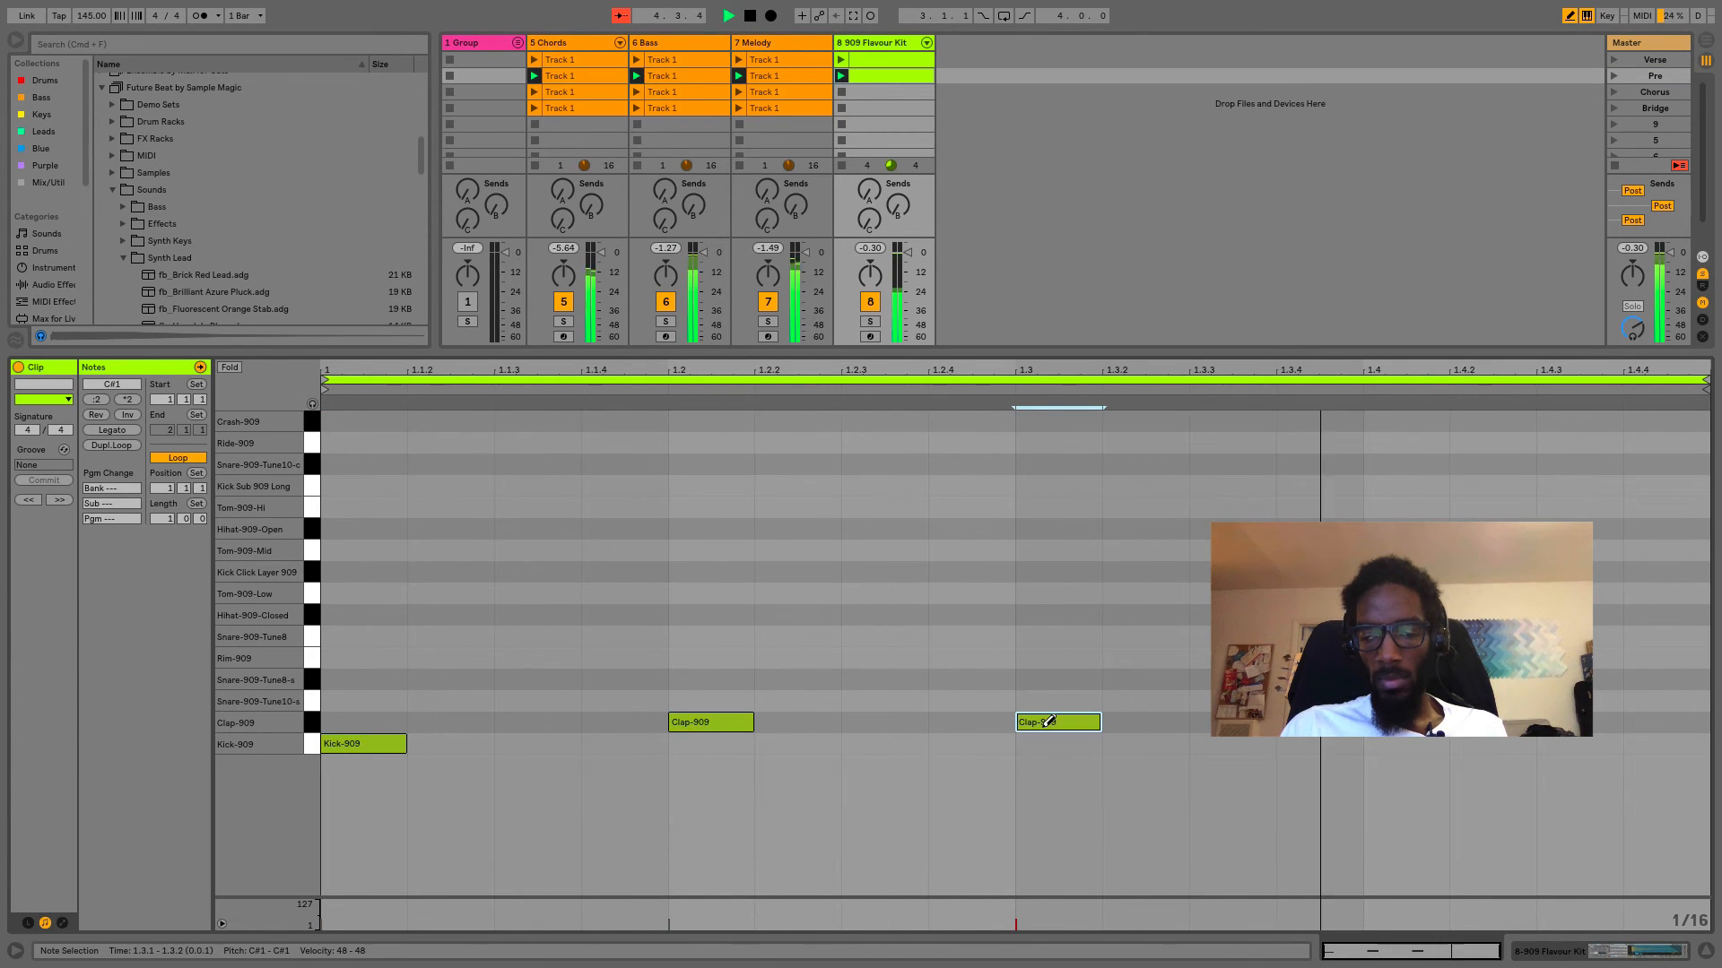
left_click(1048, 721)
left_click(1399, 722)
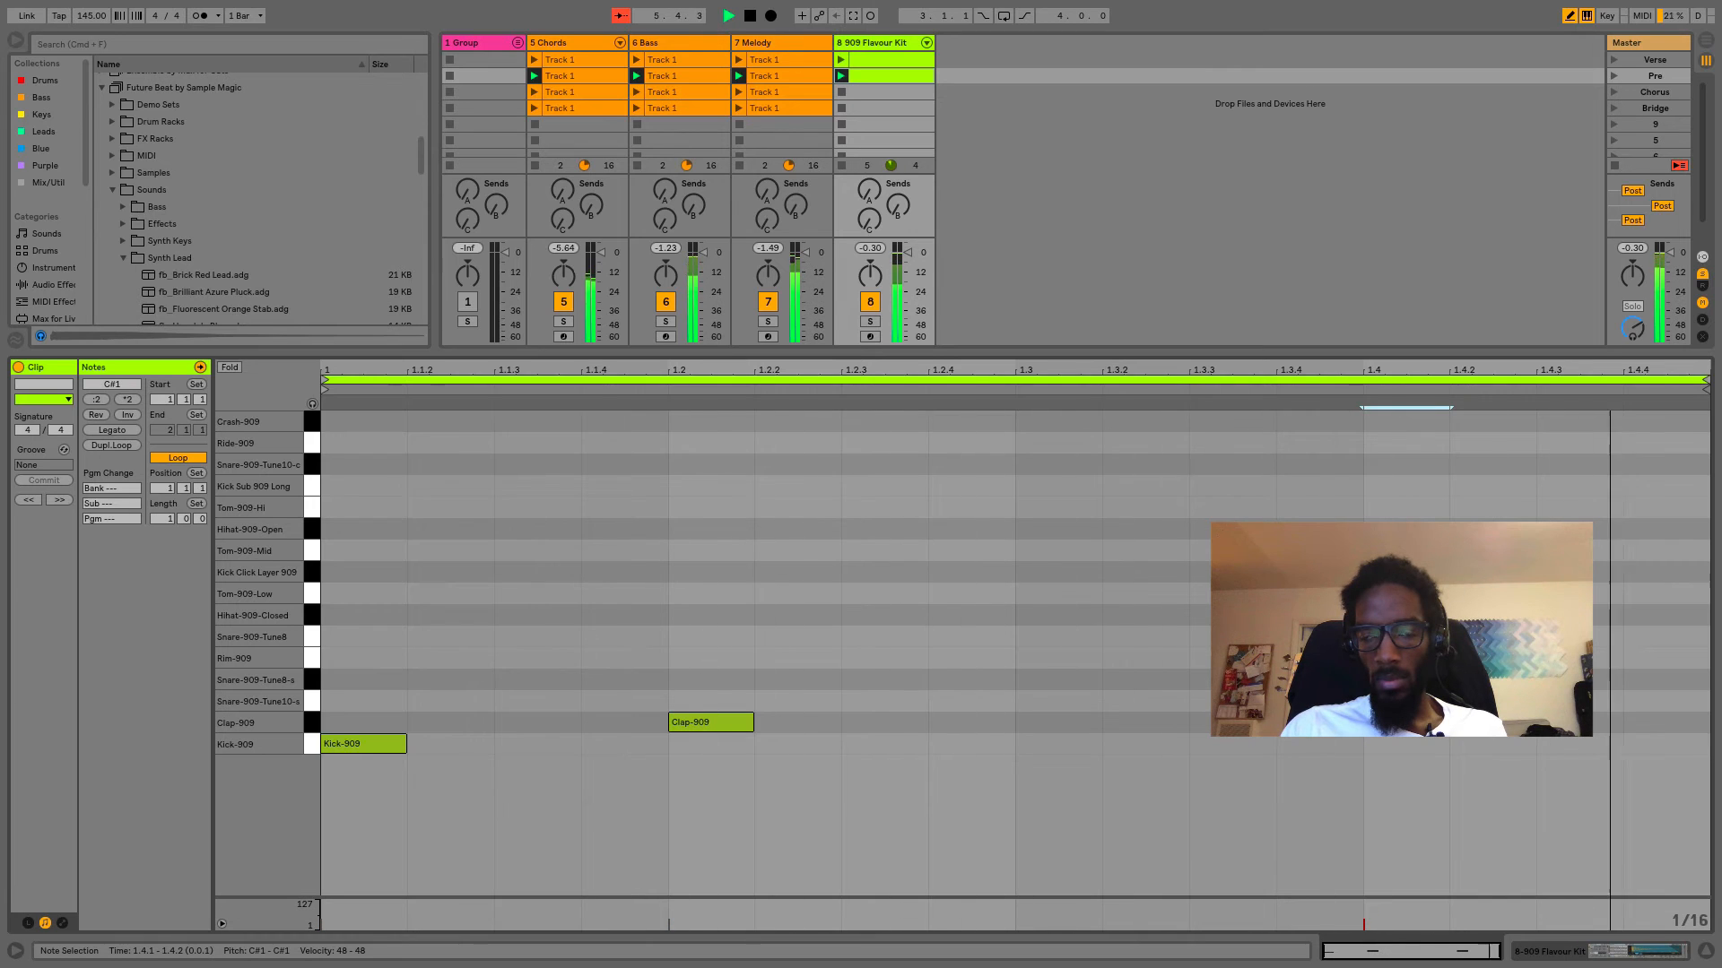
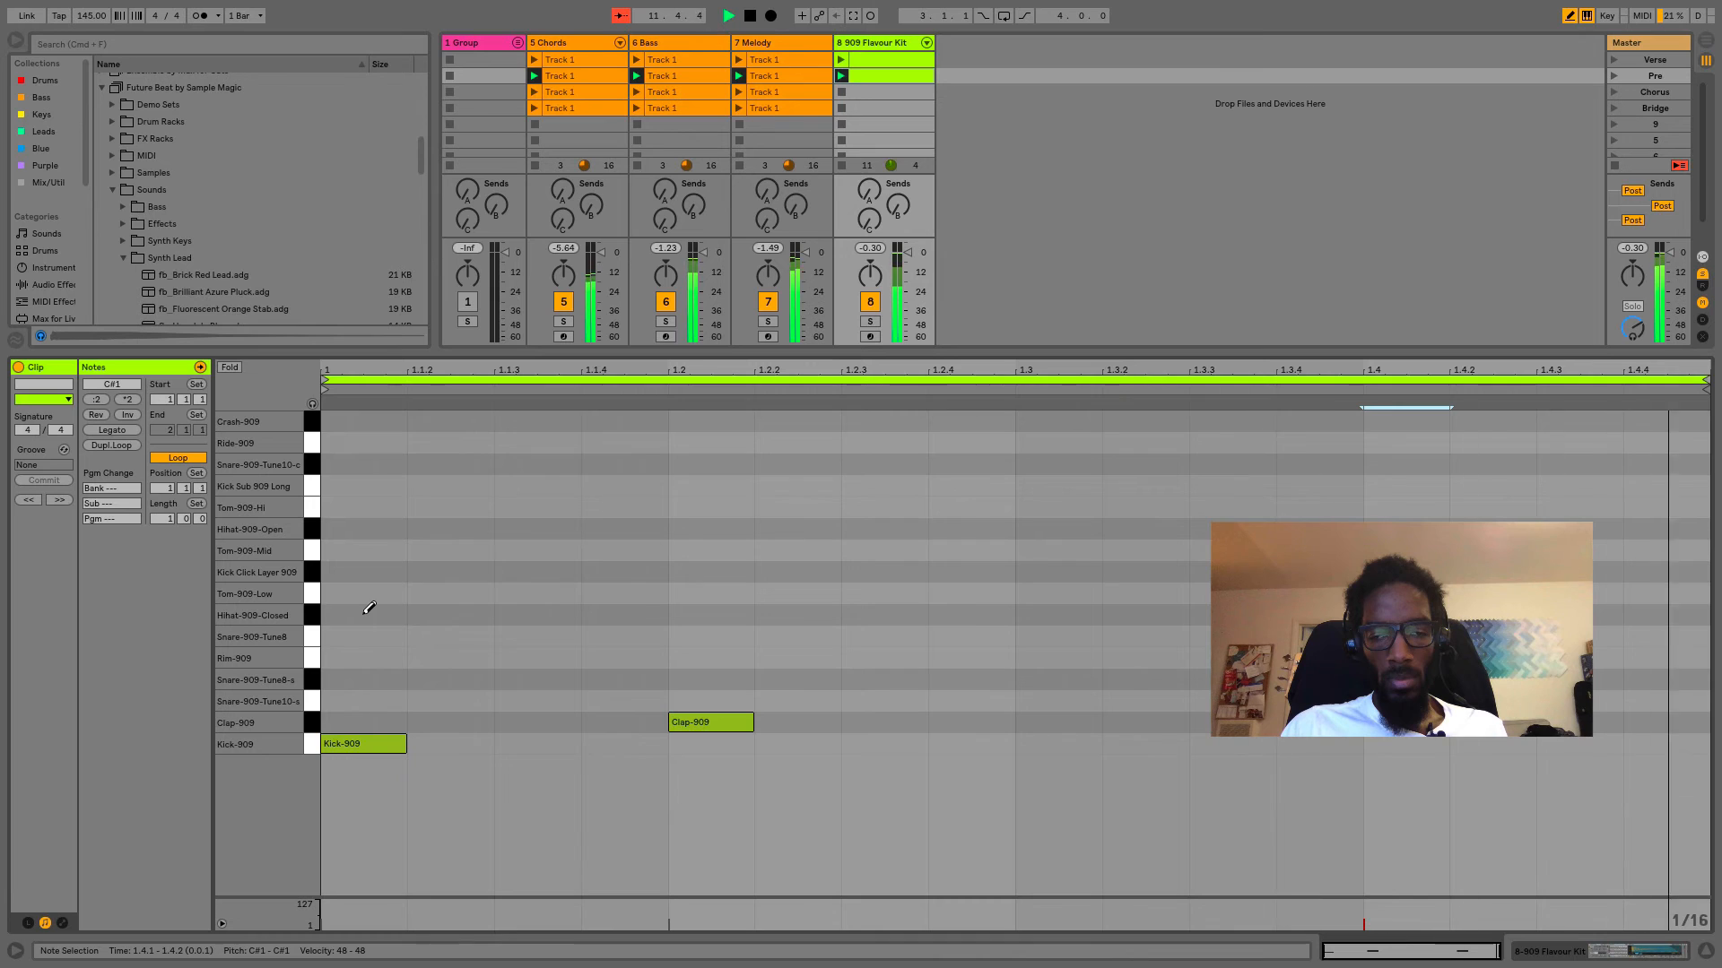
Add closed hi-hats at 1.1.1 and 1.1.3 in the Pre drum clip and lower the second one's velocity to 12.
left_click(368, 615)
left_click(470, 615)
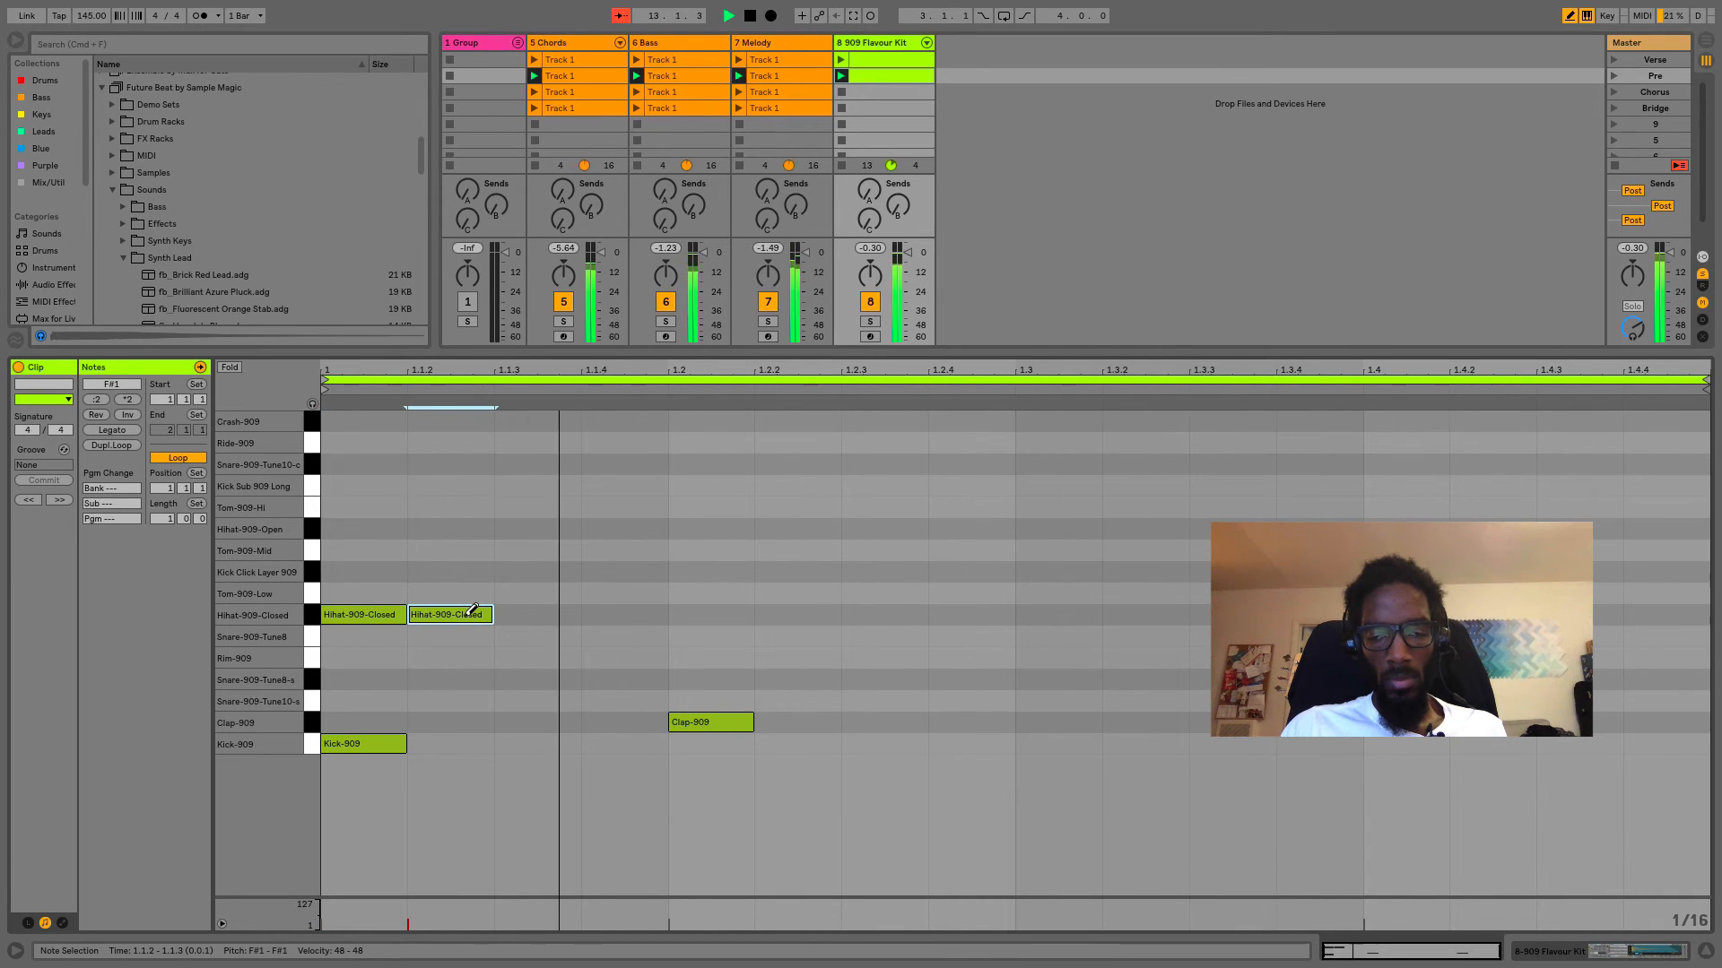
left_click(469, 615)
left_click(547, 615)
key("b")
key("super+b")
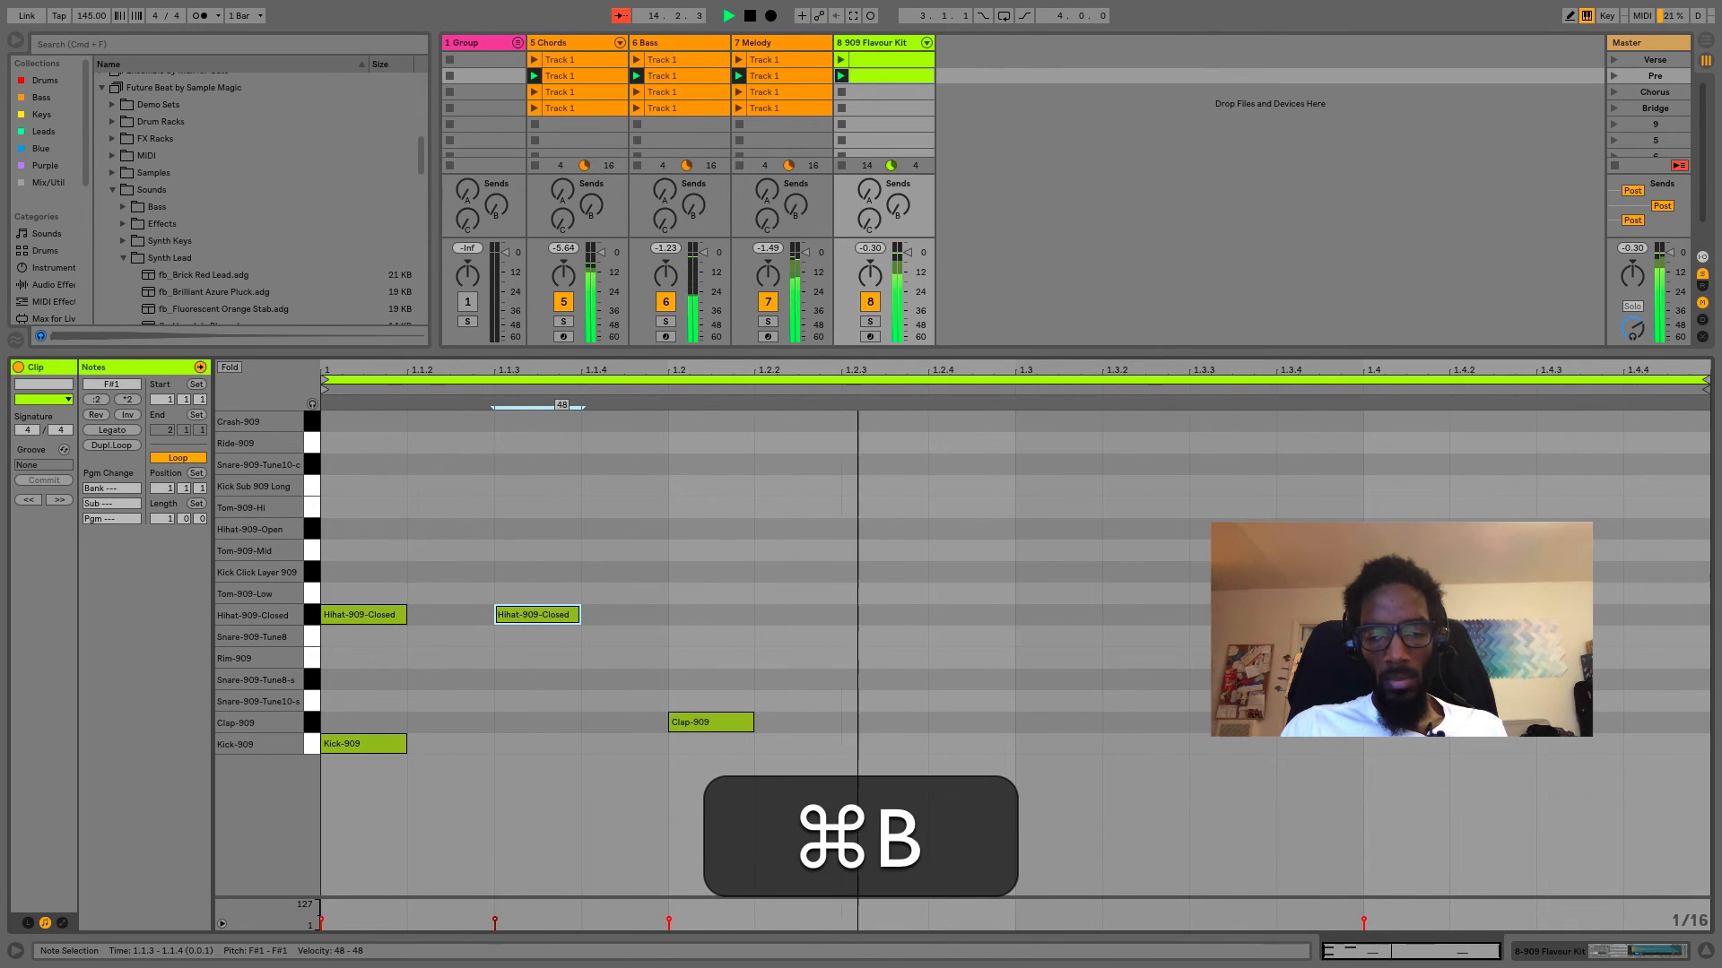
key("b")
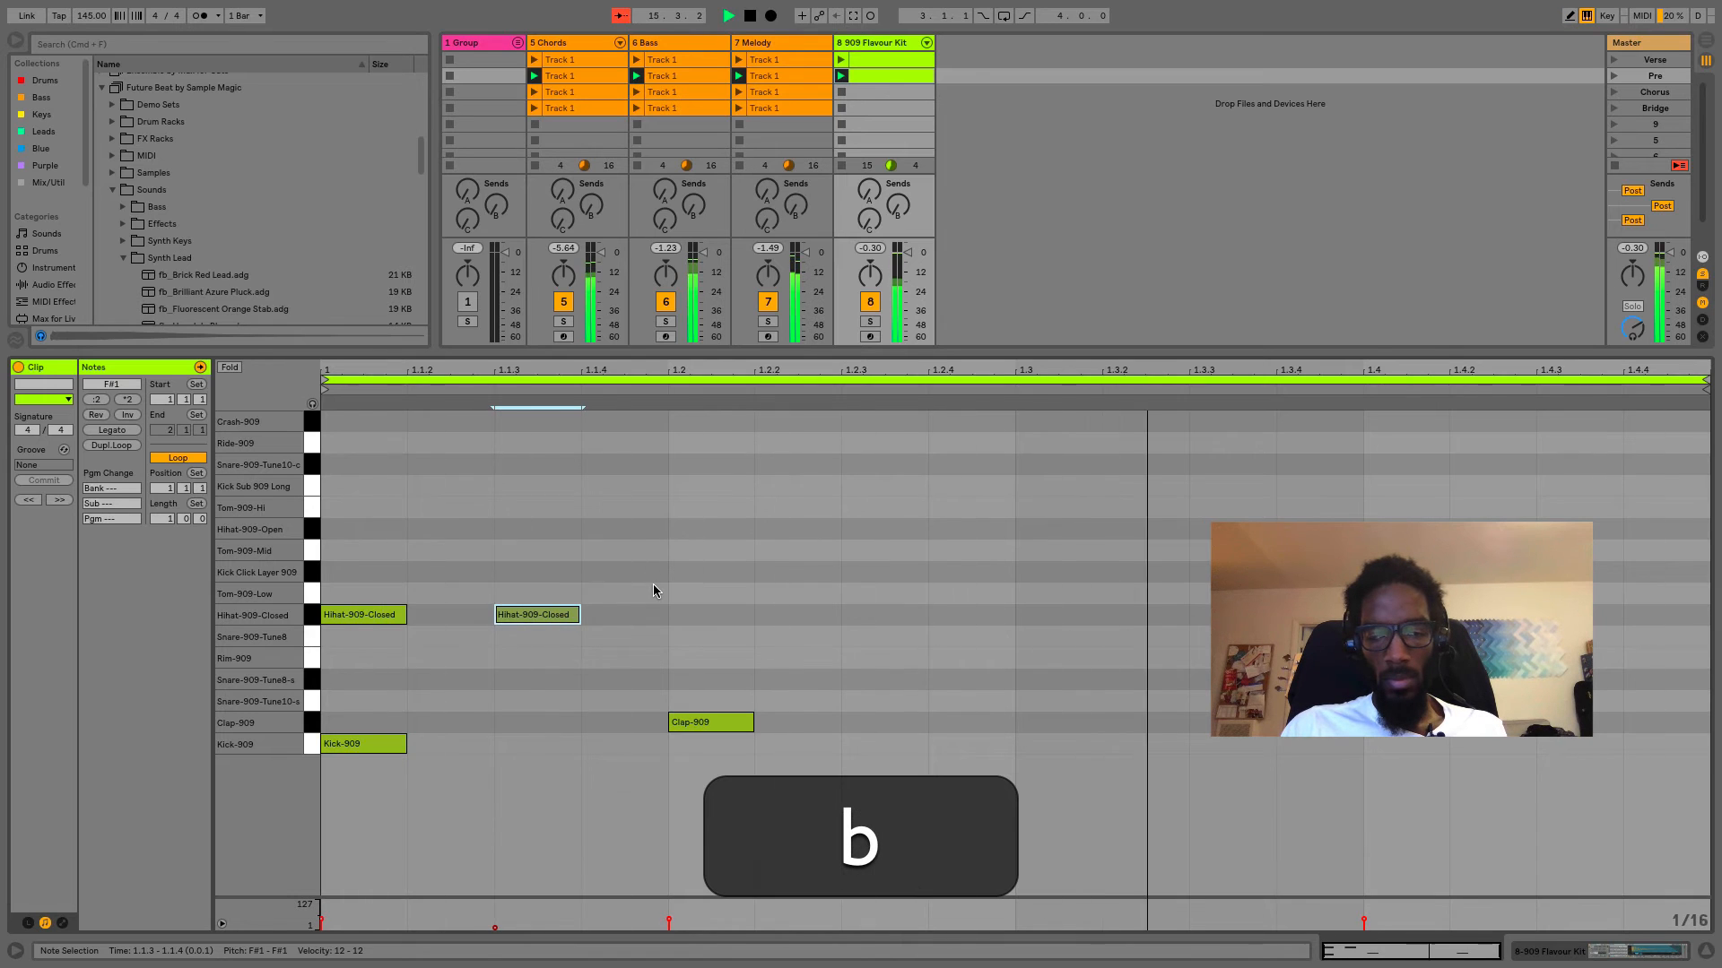
Duplicate the loud-soft closed hi-hat pair three times to fill the Pre clip's bar.
mouse_move(654, 588)
left_mouse_down()
mouse_move(493, 622)
mouse_move(296, 623)
left_mouse_up()
key("super+d")
key("super+d")
key("super+d")
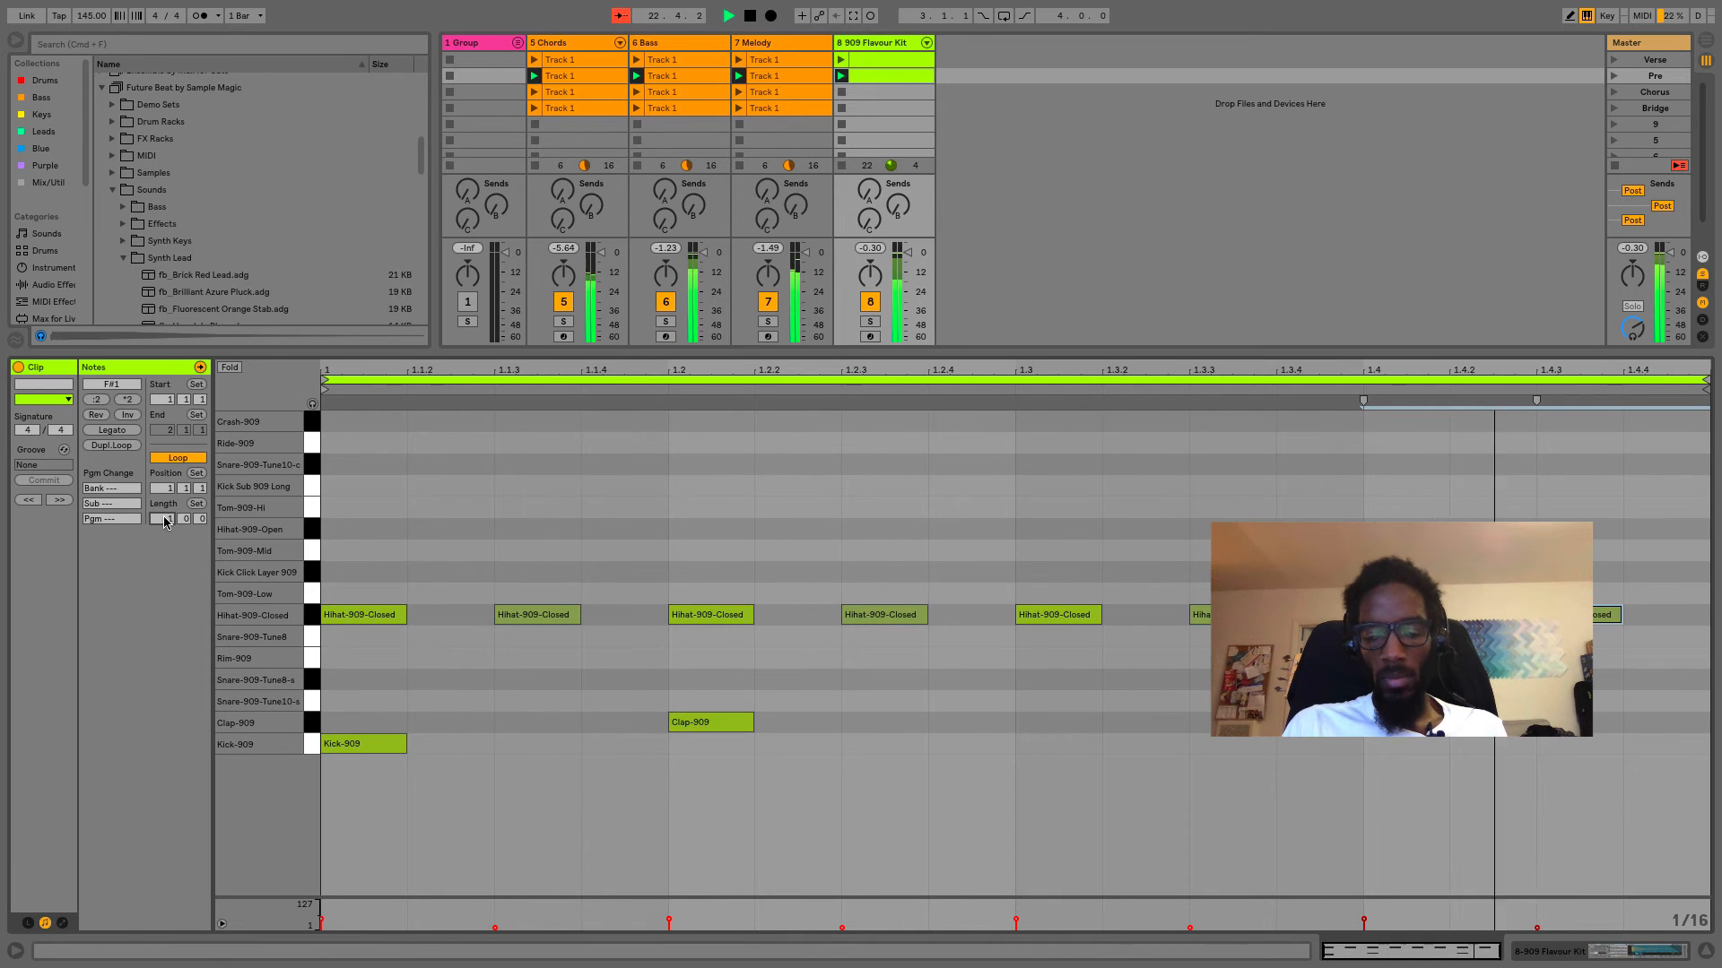
Duplicate the Pre drum clip's loop three times to extend the pattern to eight bars.
left_click(110, 445)
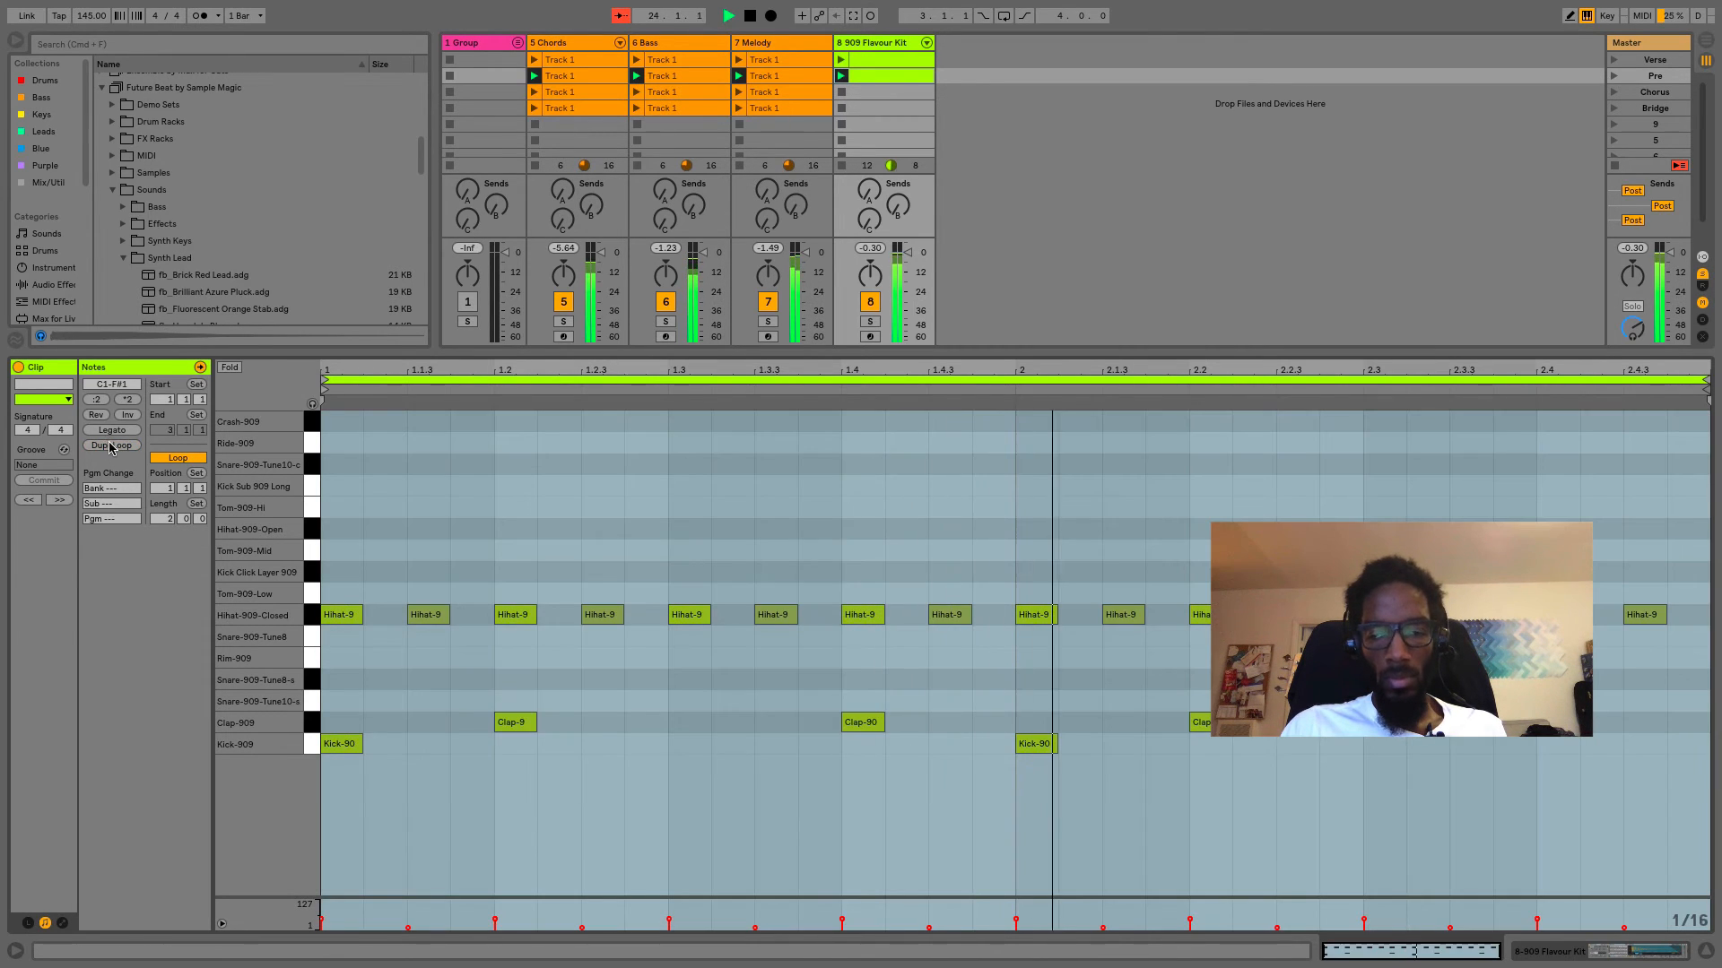
left_click(110, 446)
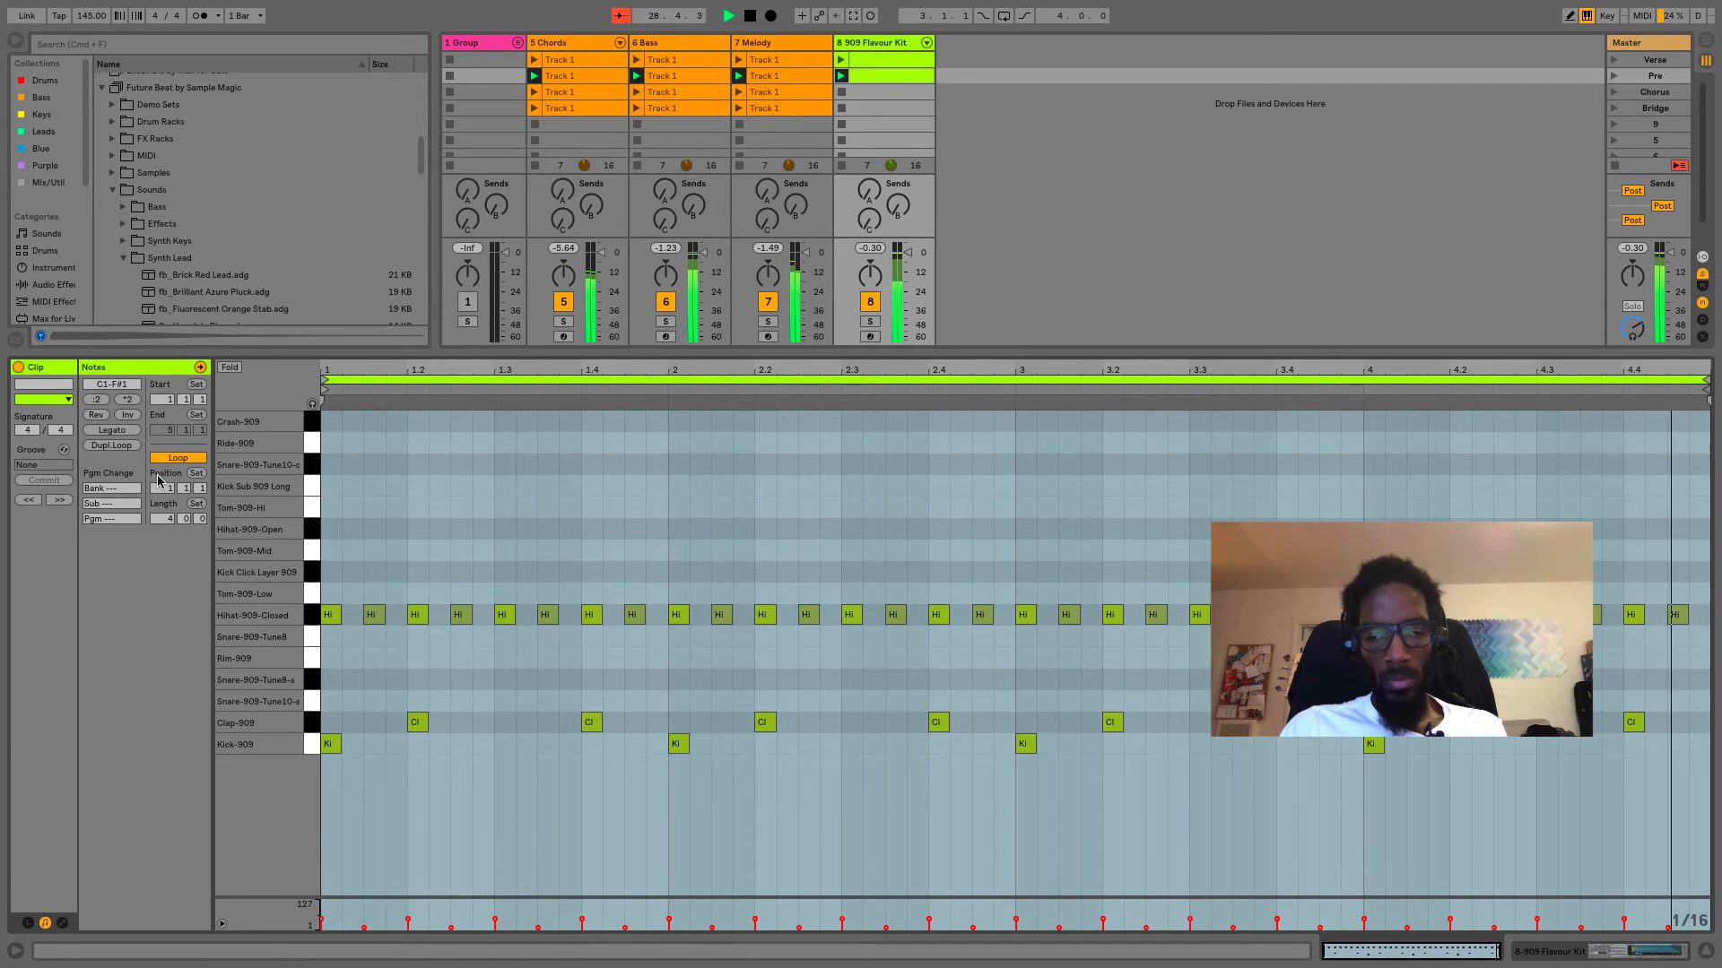
left_click(113, 446)
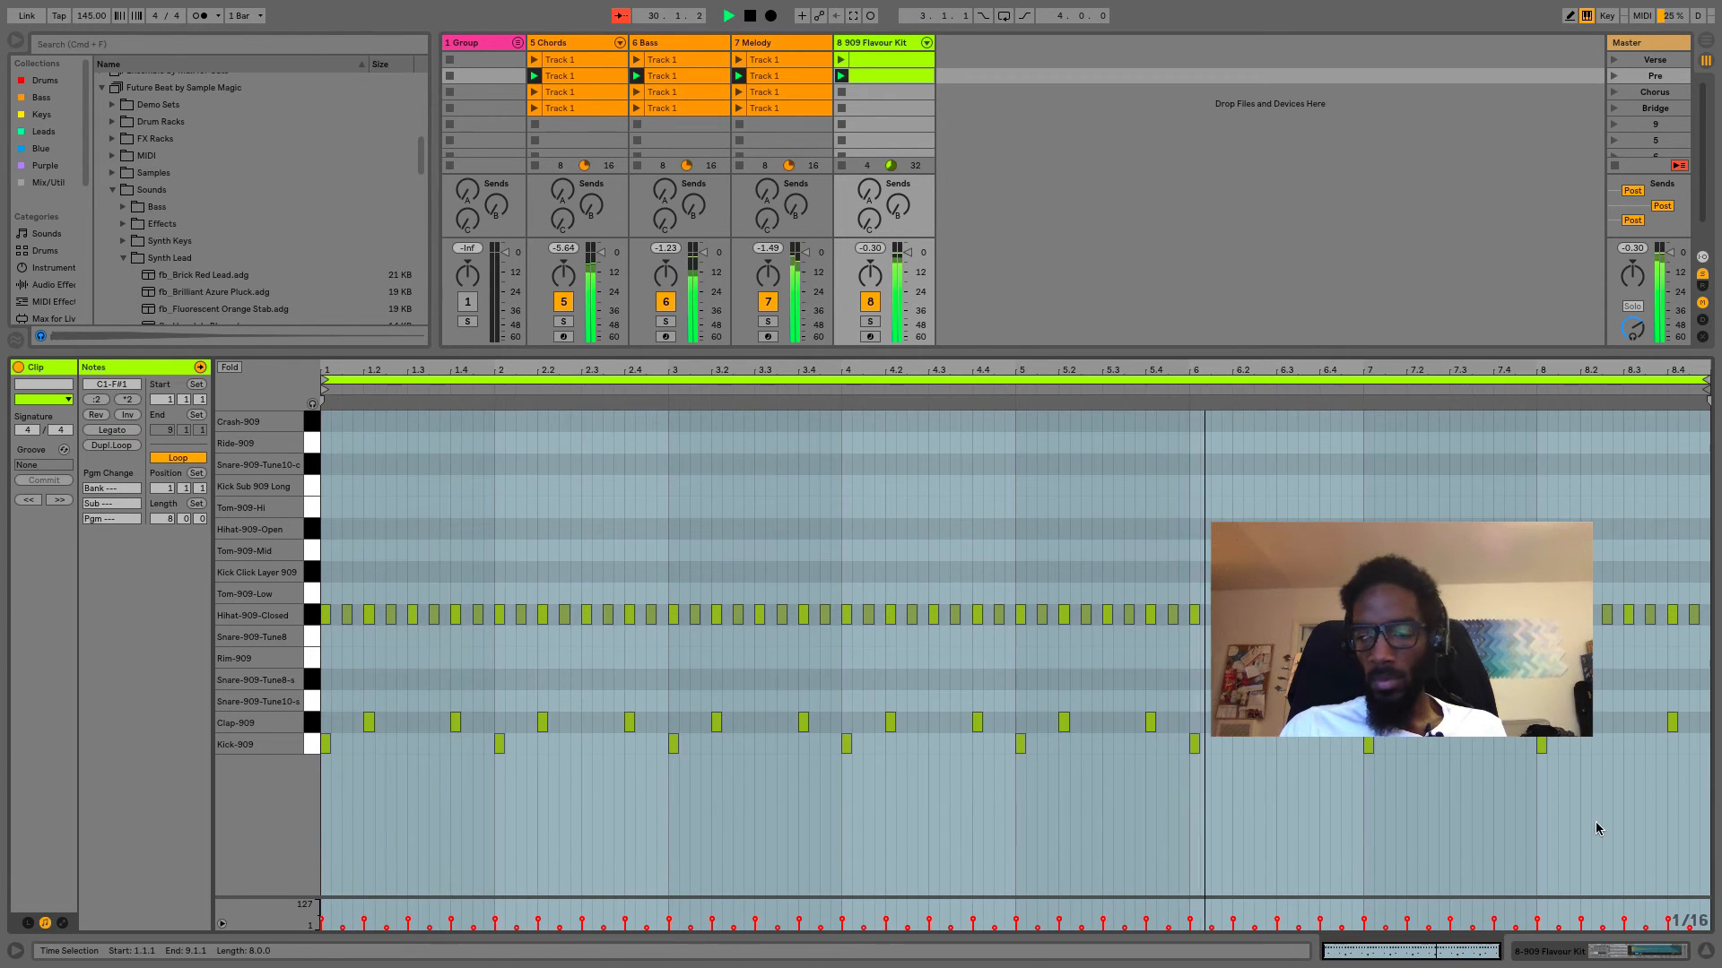
Draw a roll of sixteenth-note claps from 8.2.2 to the end of bar 8 in the Pre drum clip.
key("b")
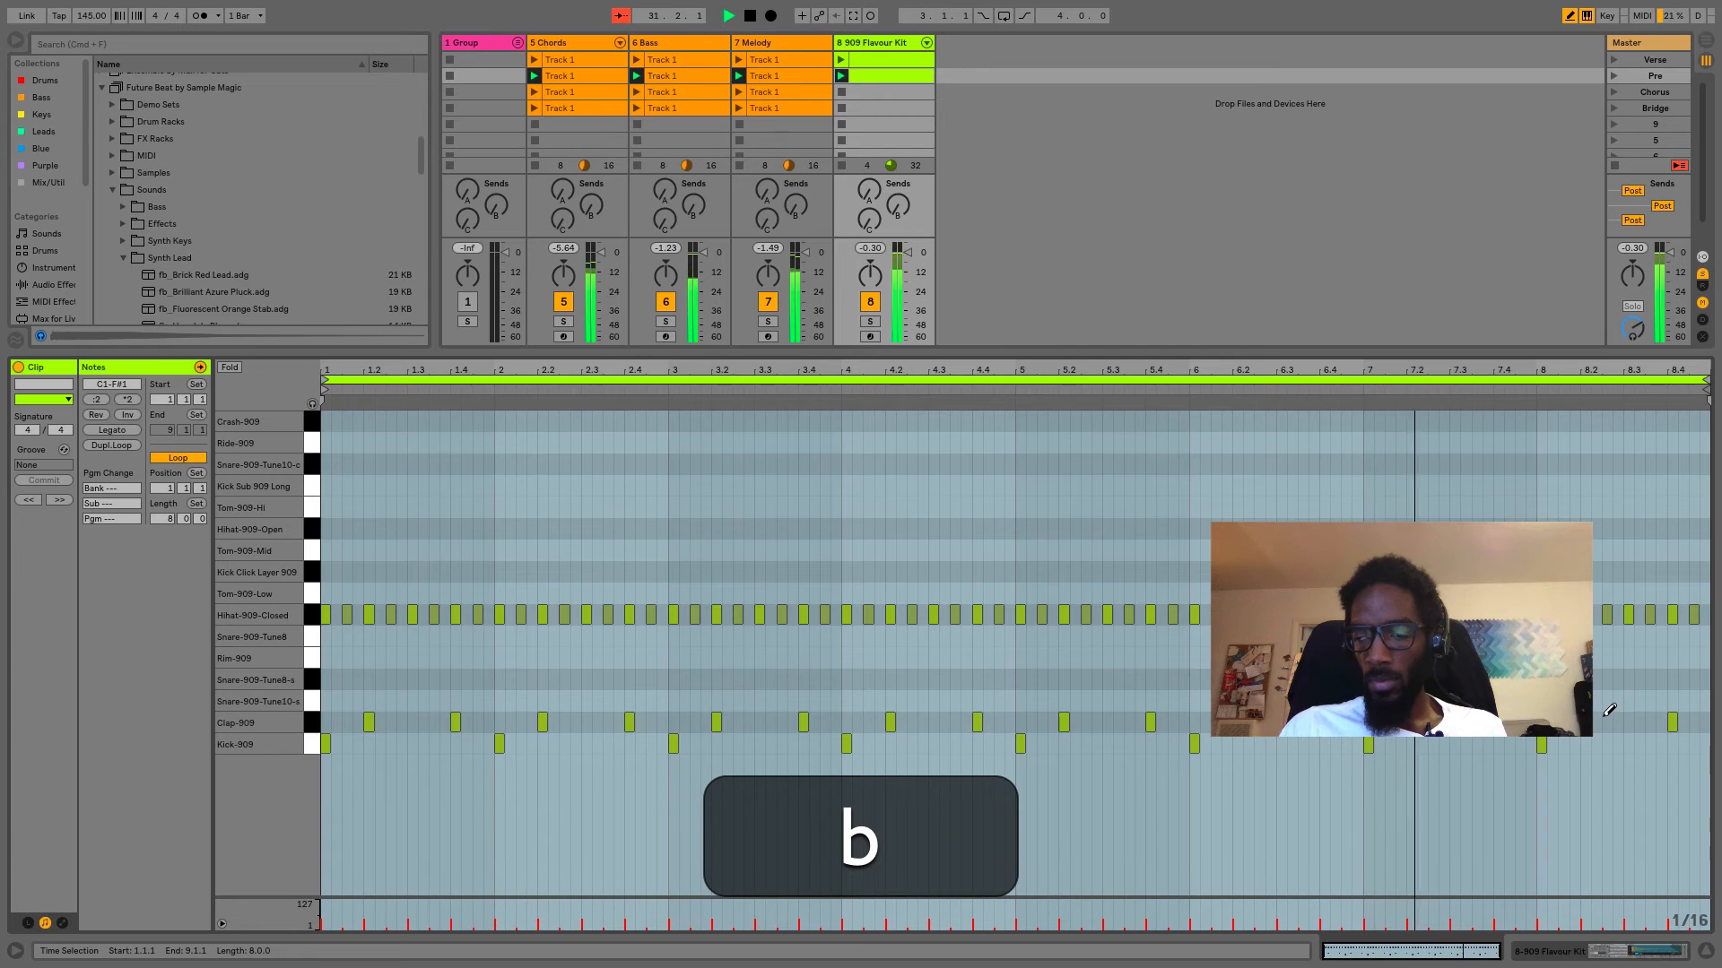
left_click_drag(1596, 723, 1691, 723)
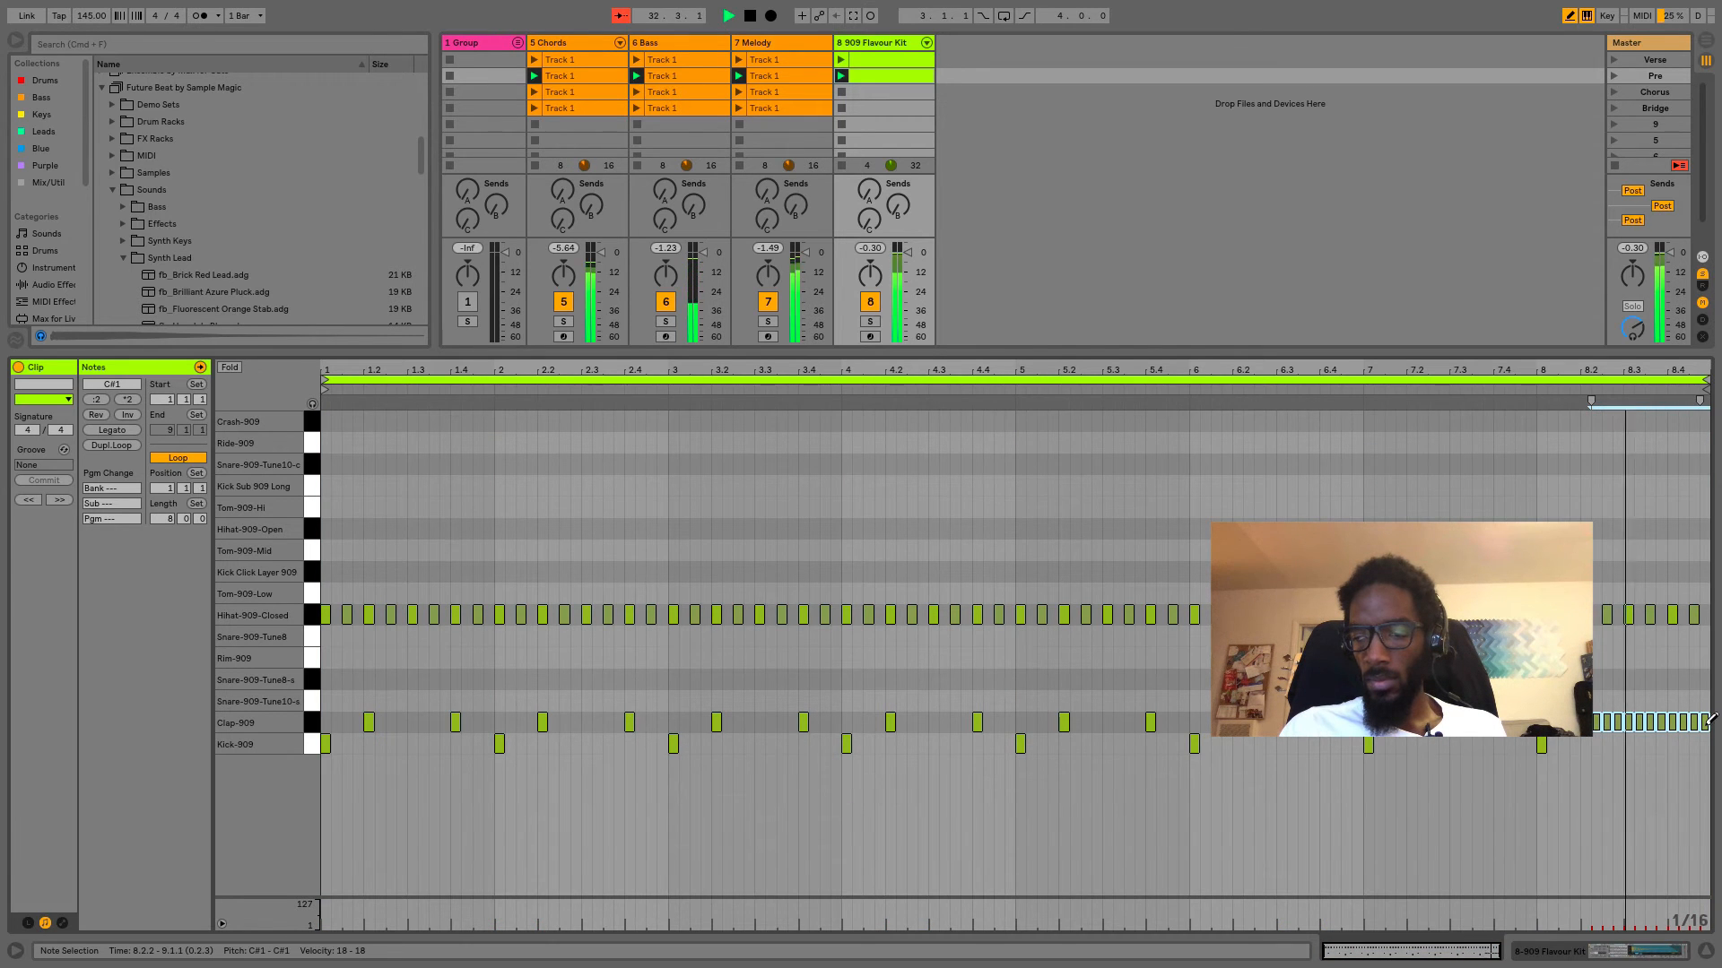
key("b")
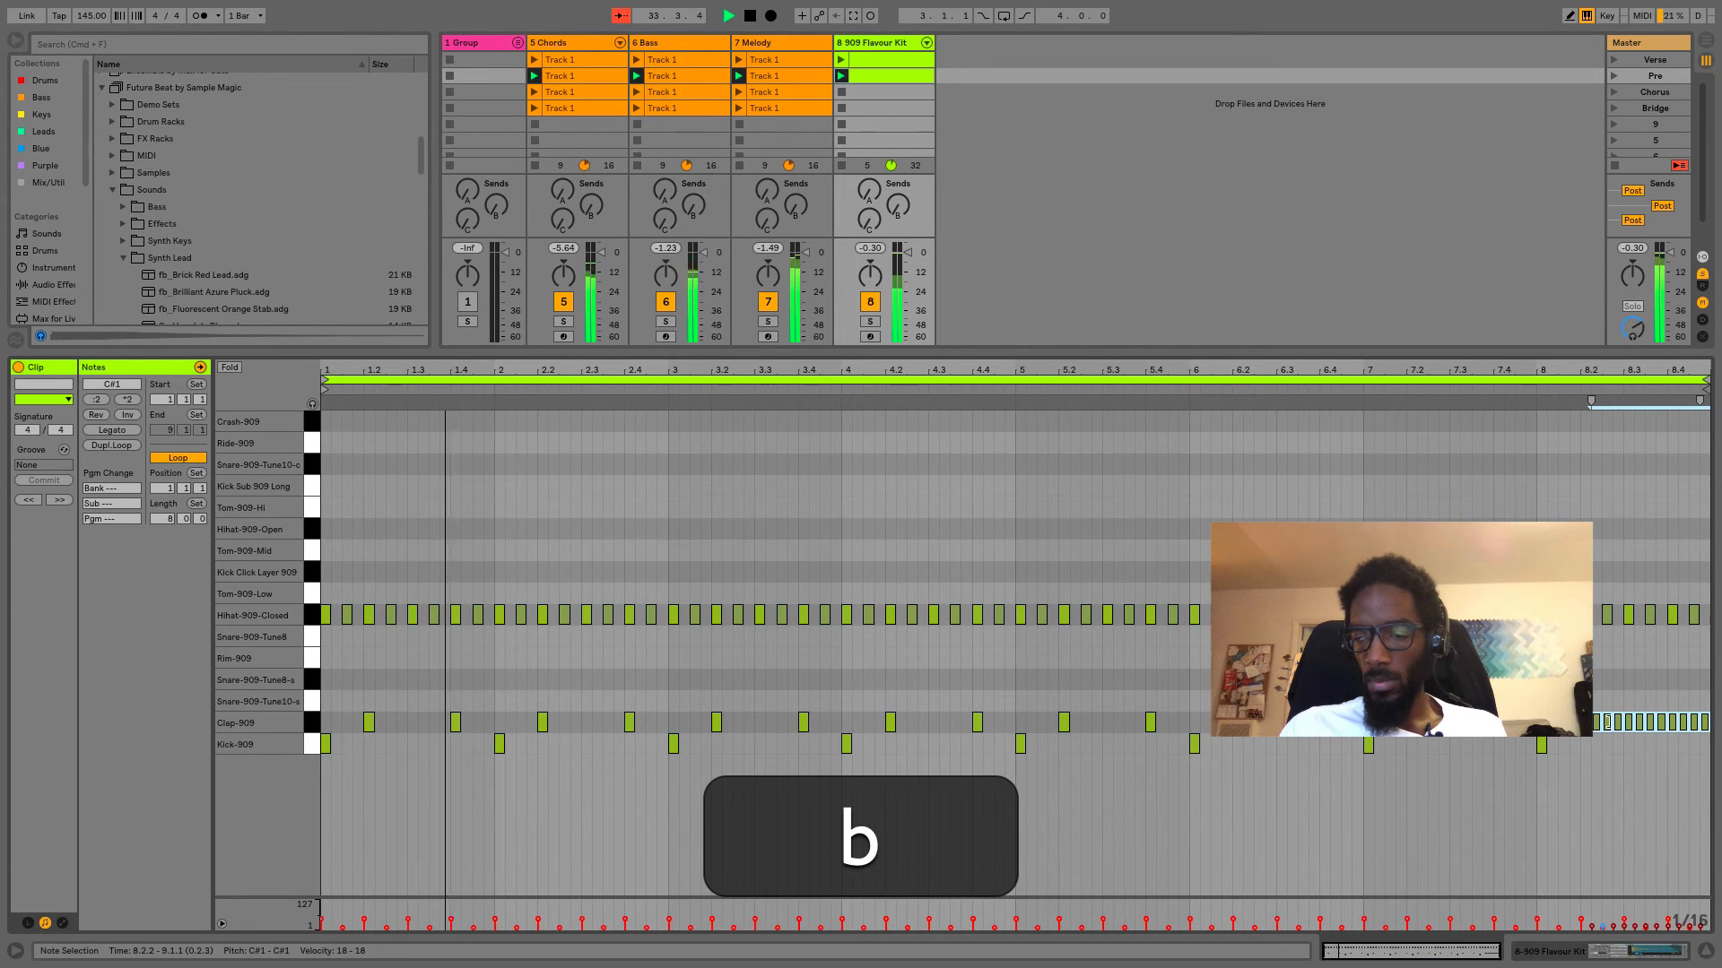
Ramp the clap roll's velocities upward from 39 to 97 between 8.2.1 and the end of bar 8, and stop playback.
left_click(1560, 745)
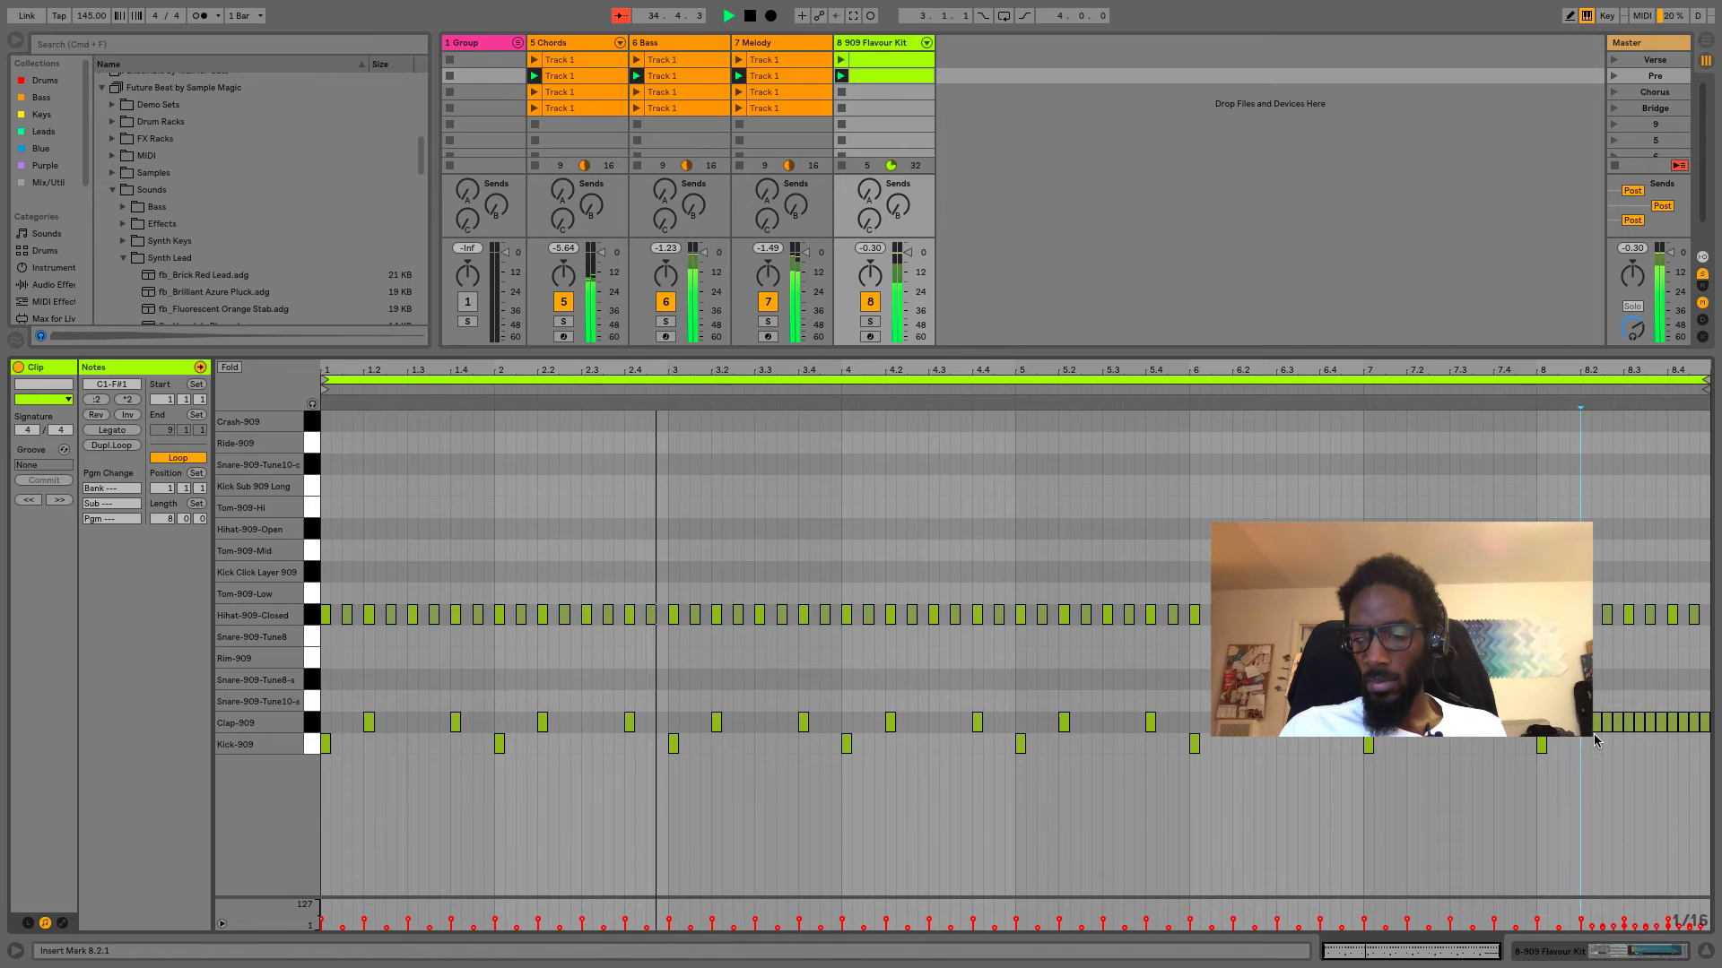
left_click_drag(1586, 744, 1702, 719)
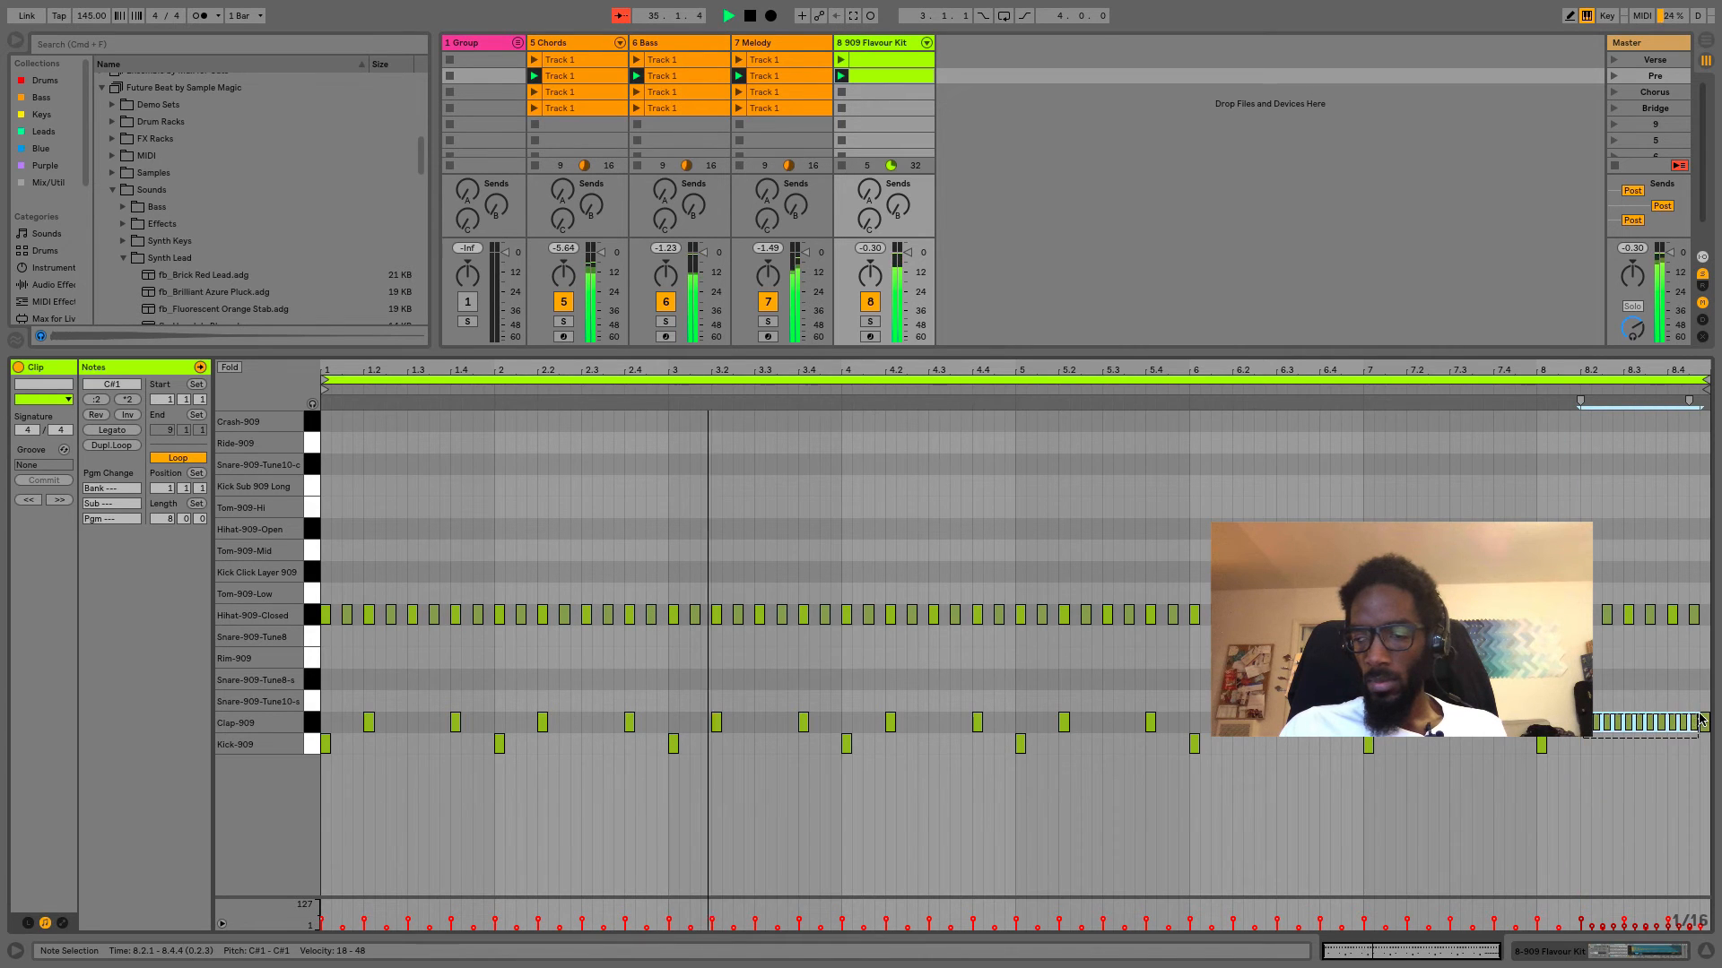
left_click(1577, 914, "ctrl+alt")
left_click(1601, 912)
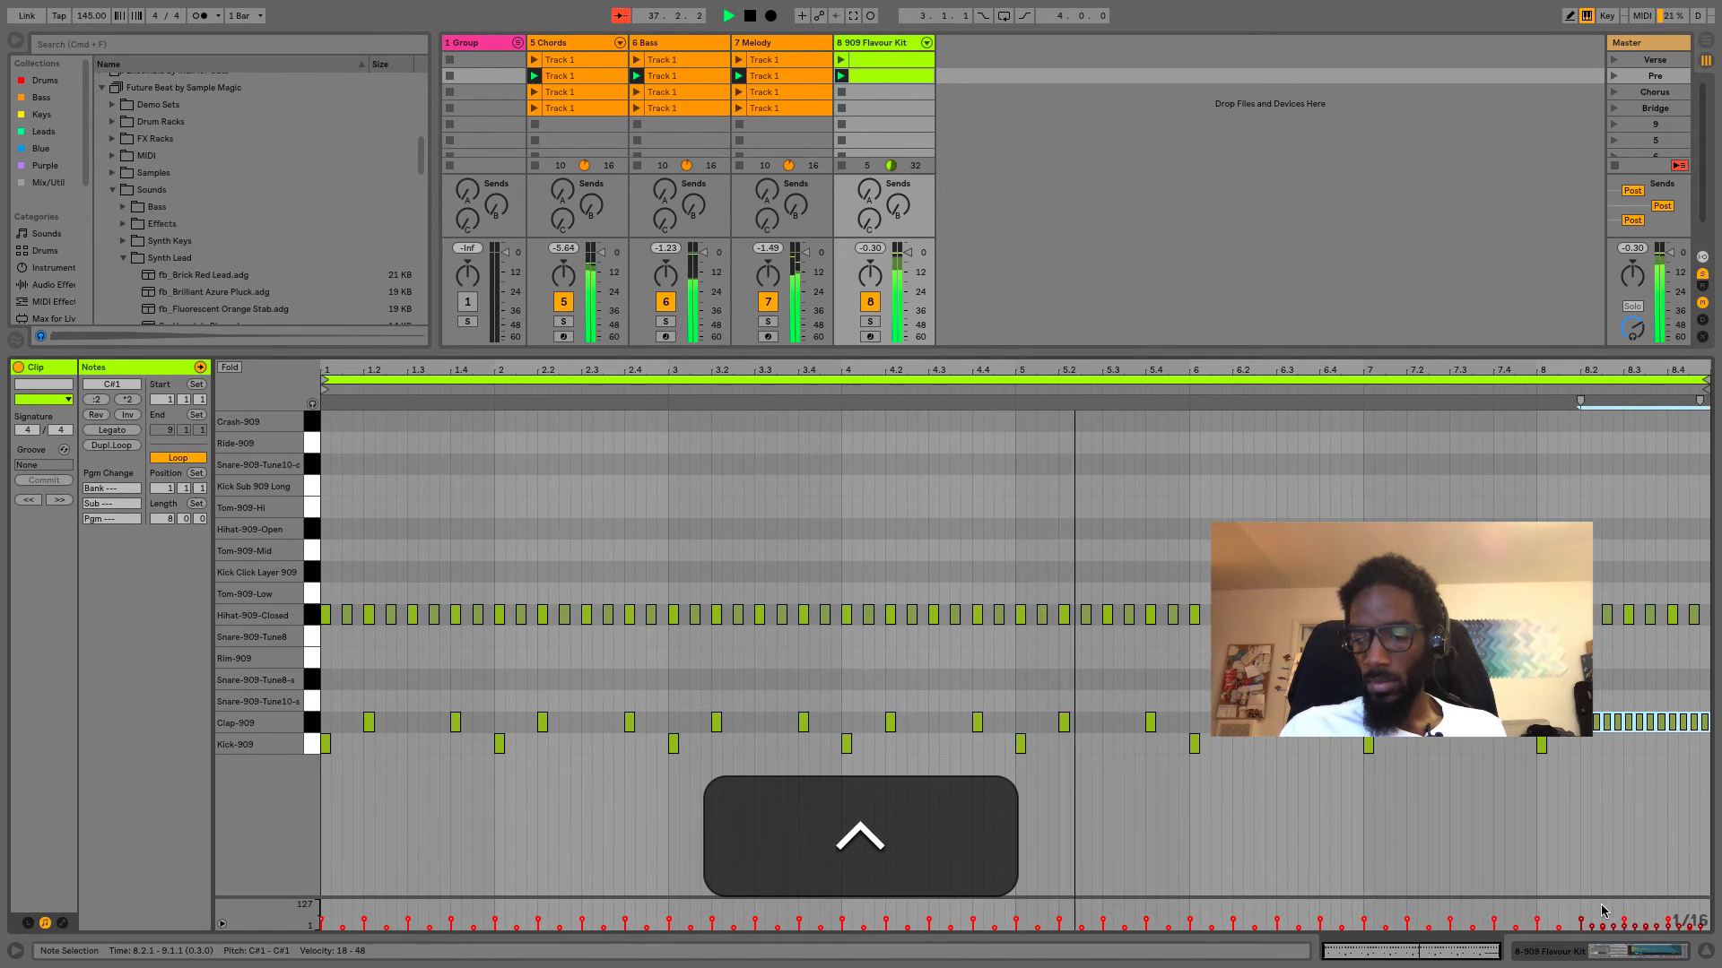
left_click_drag(1580, 921, 1709, 910)
key("super+b")
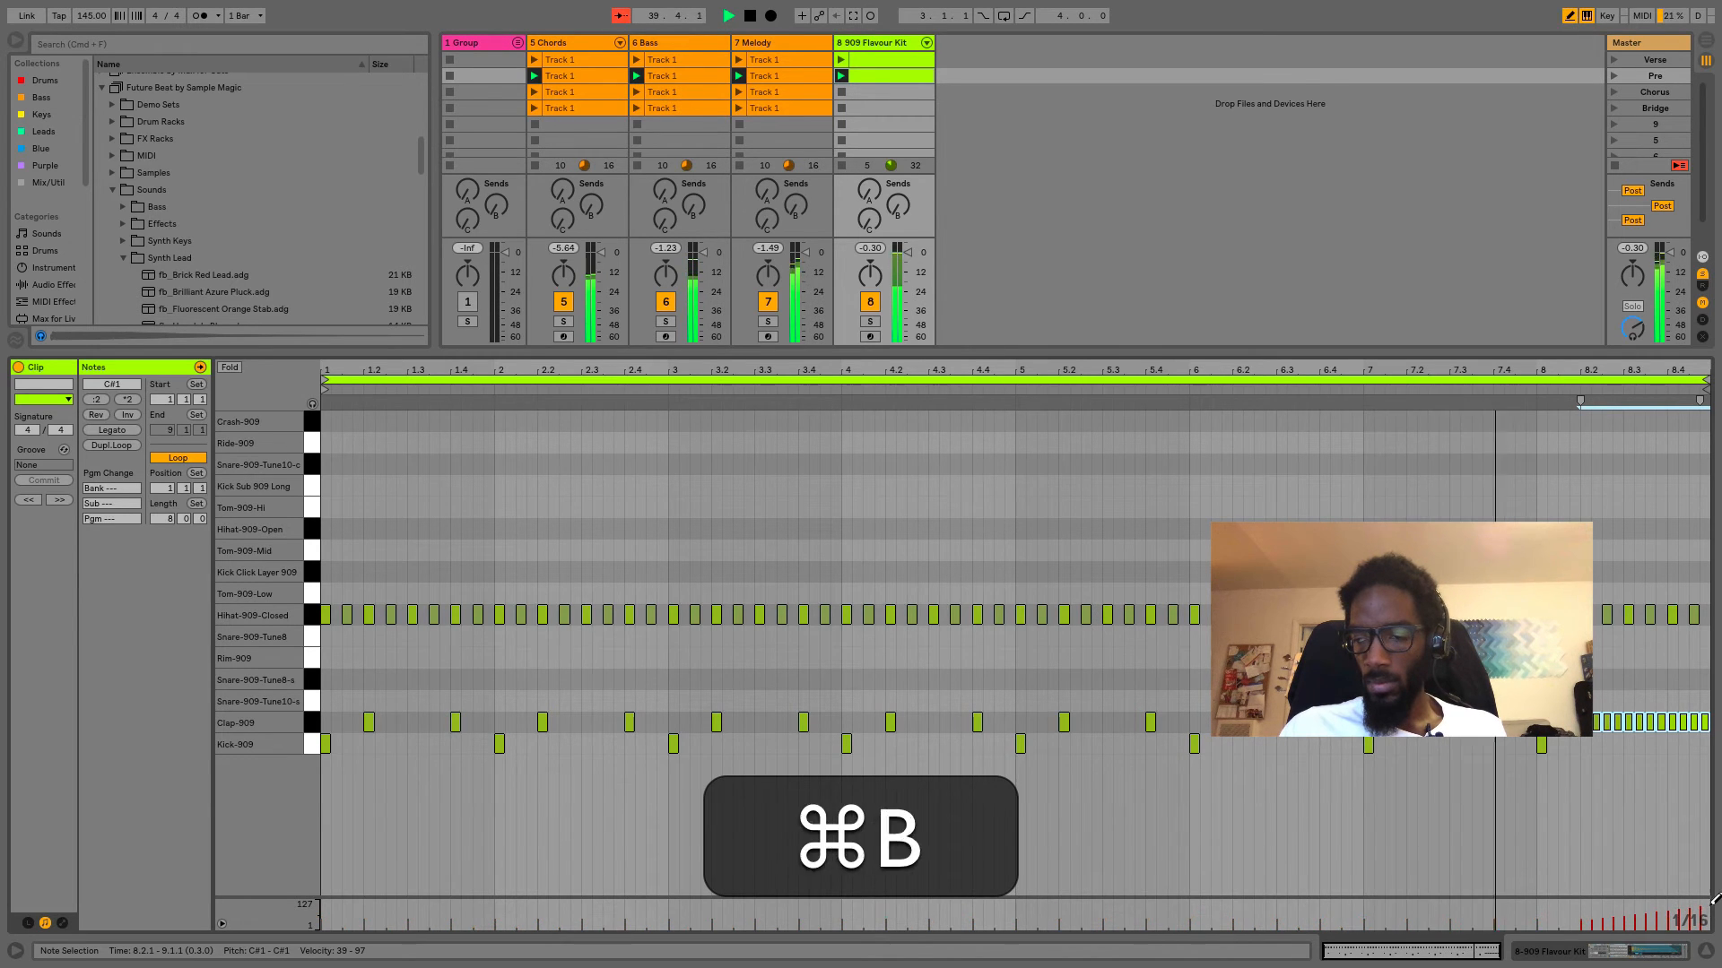
key("b")
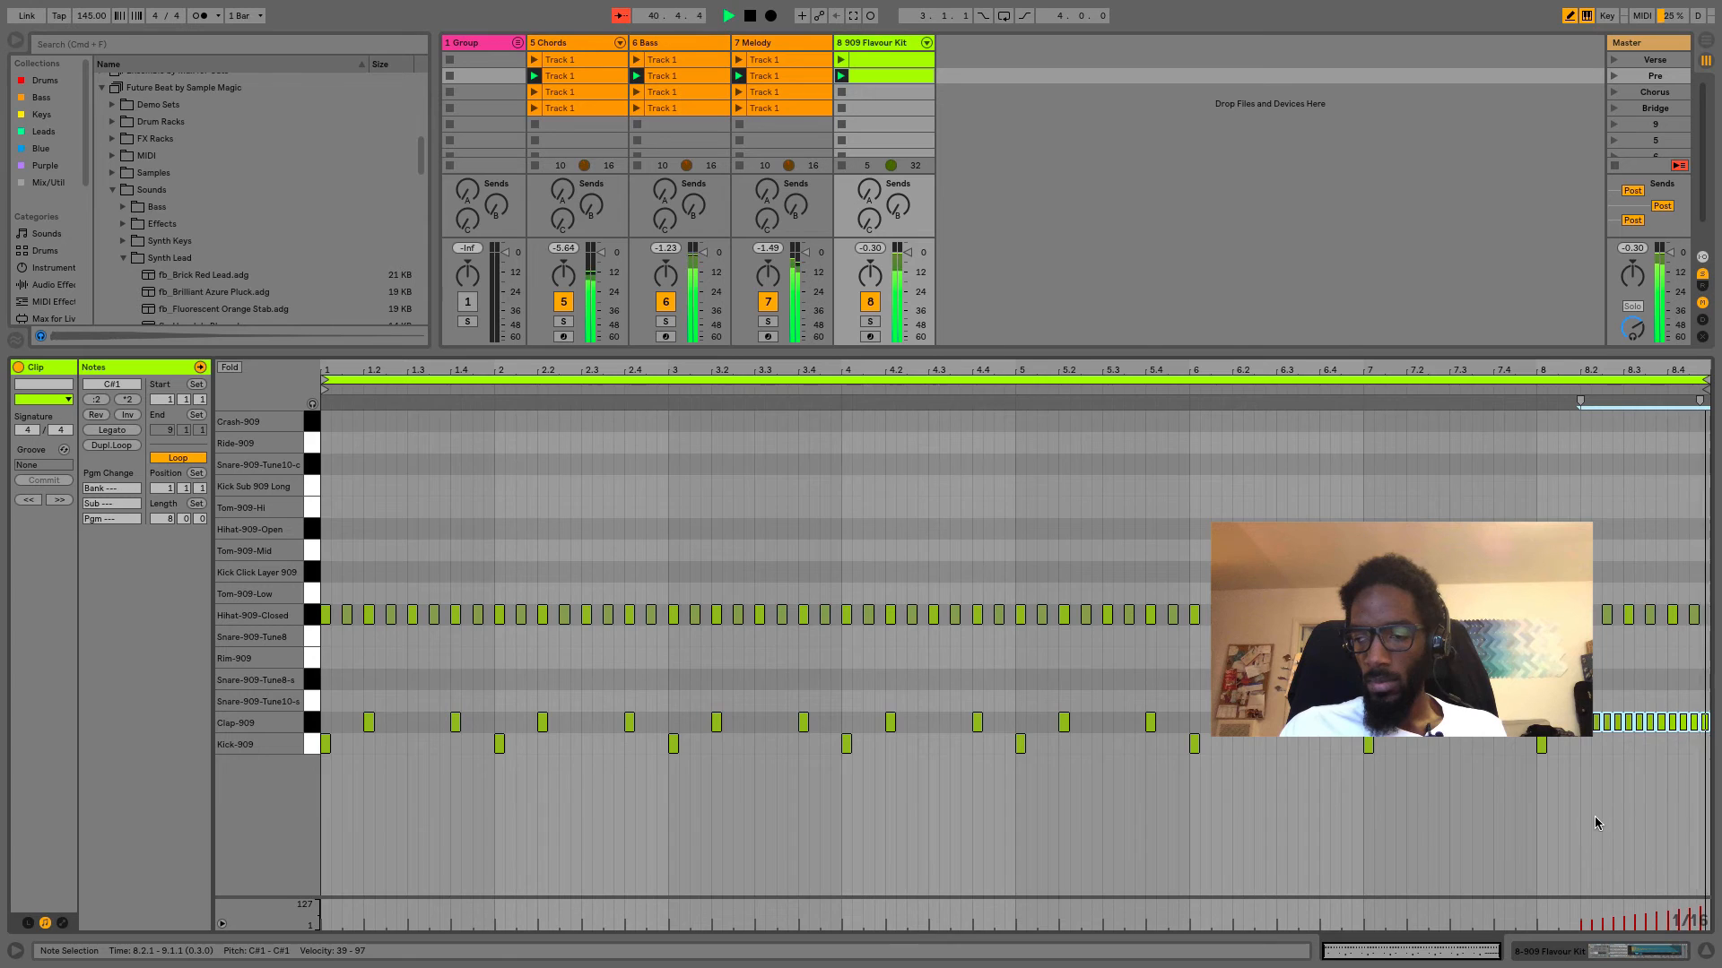
key("space")
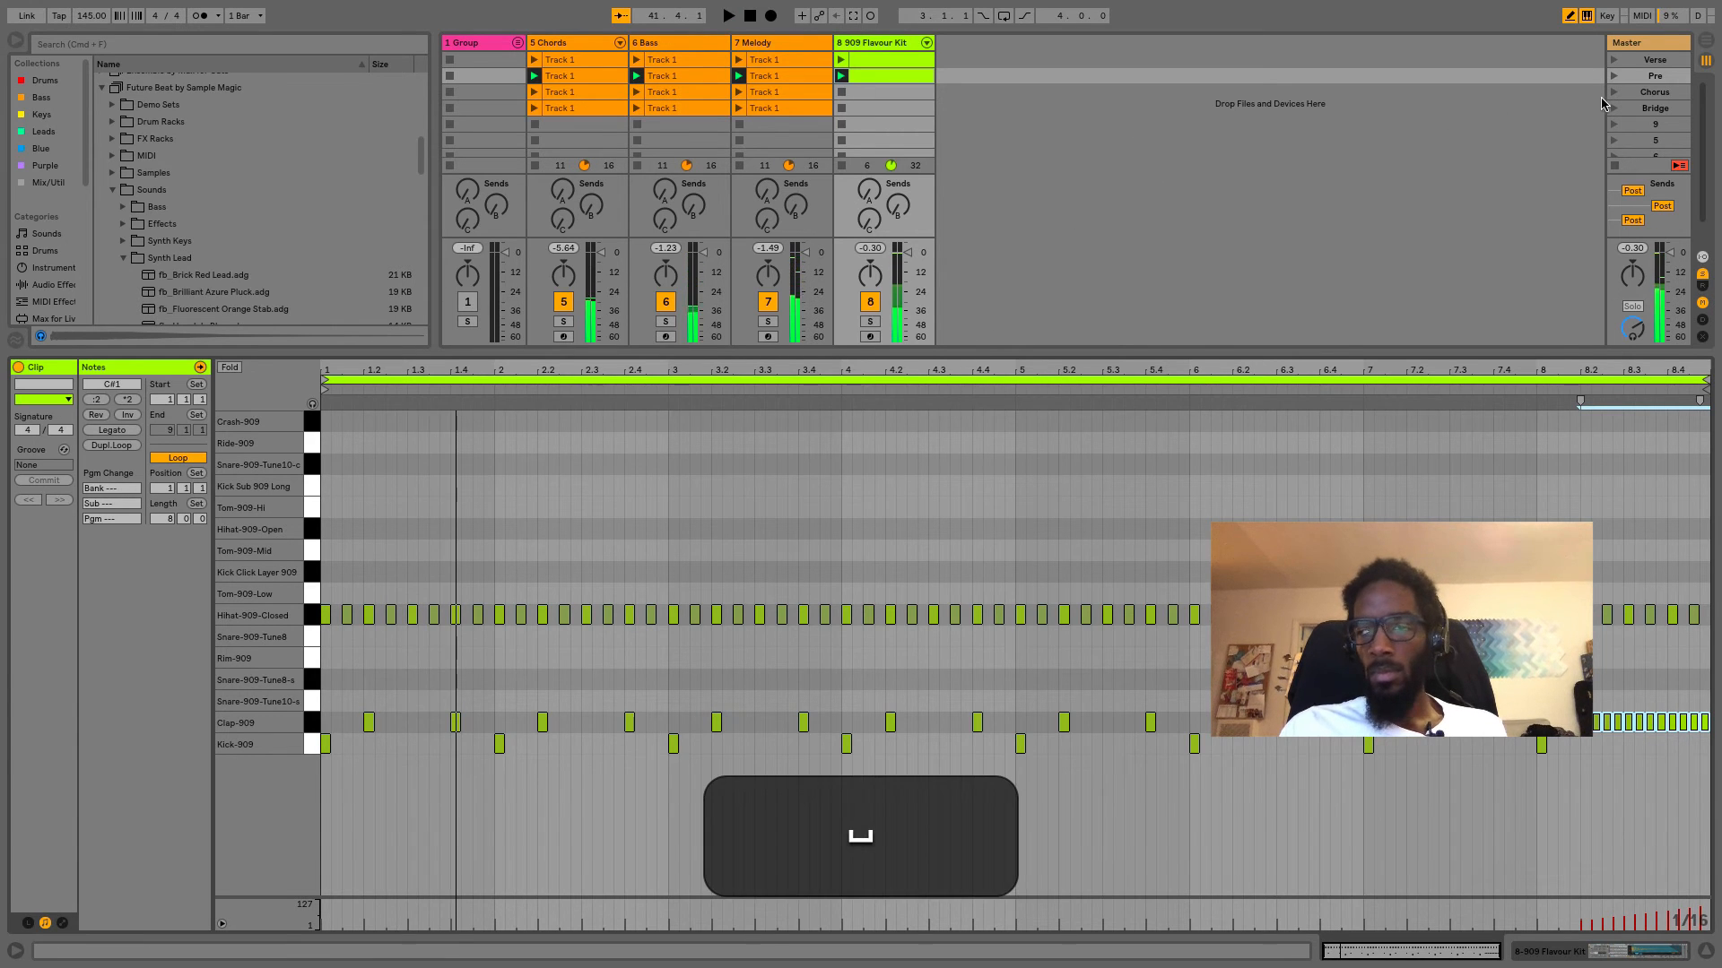
Create a 909 Flavour Kit clip in the Chorus scene, launch the scene, and add Kick-909 notes at 1.1.1, 1.2.1, 1.3.1 and 1.4.1.
double_click(884, 93)
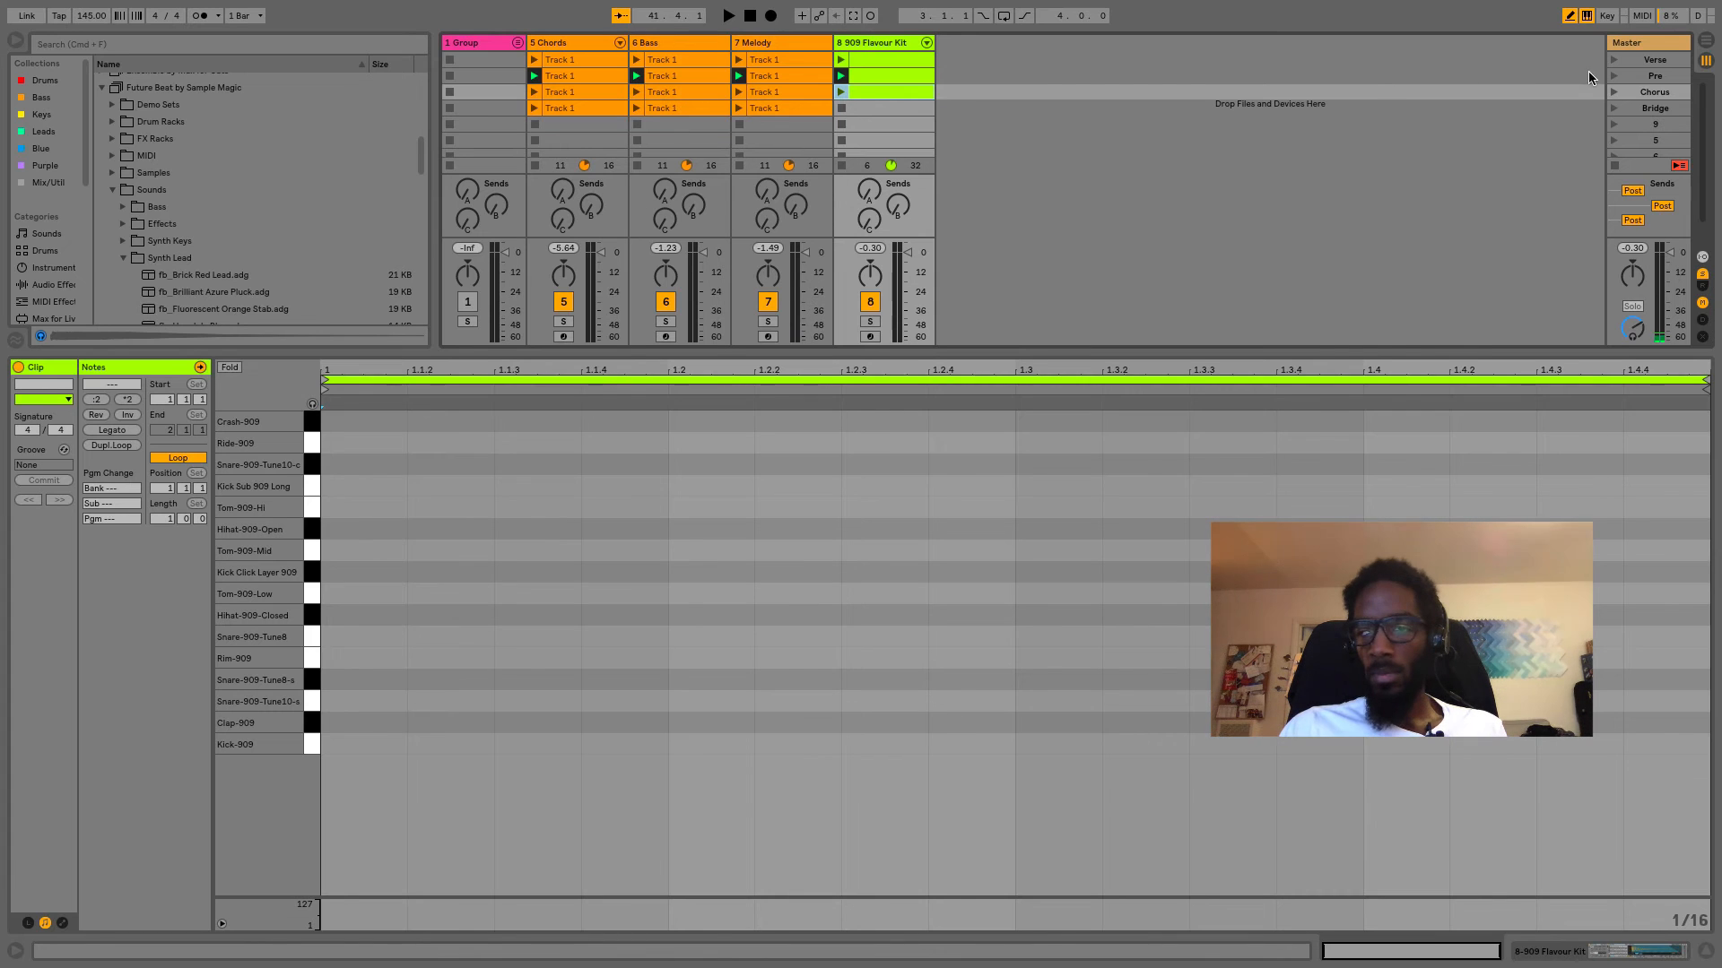
left_click(1612, 92)
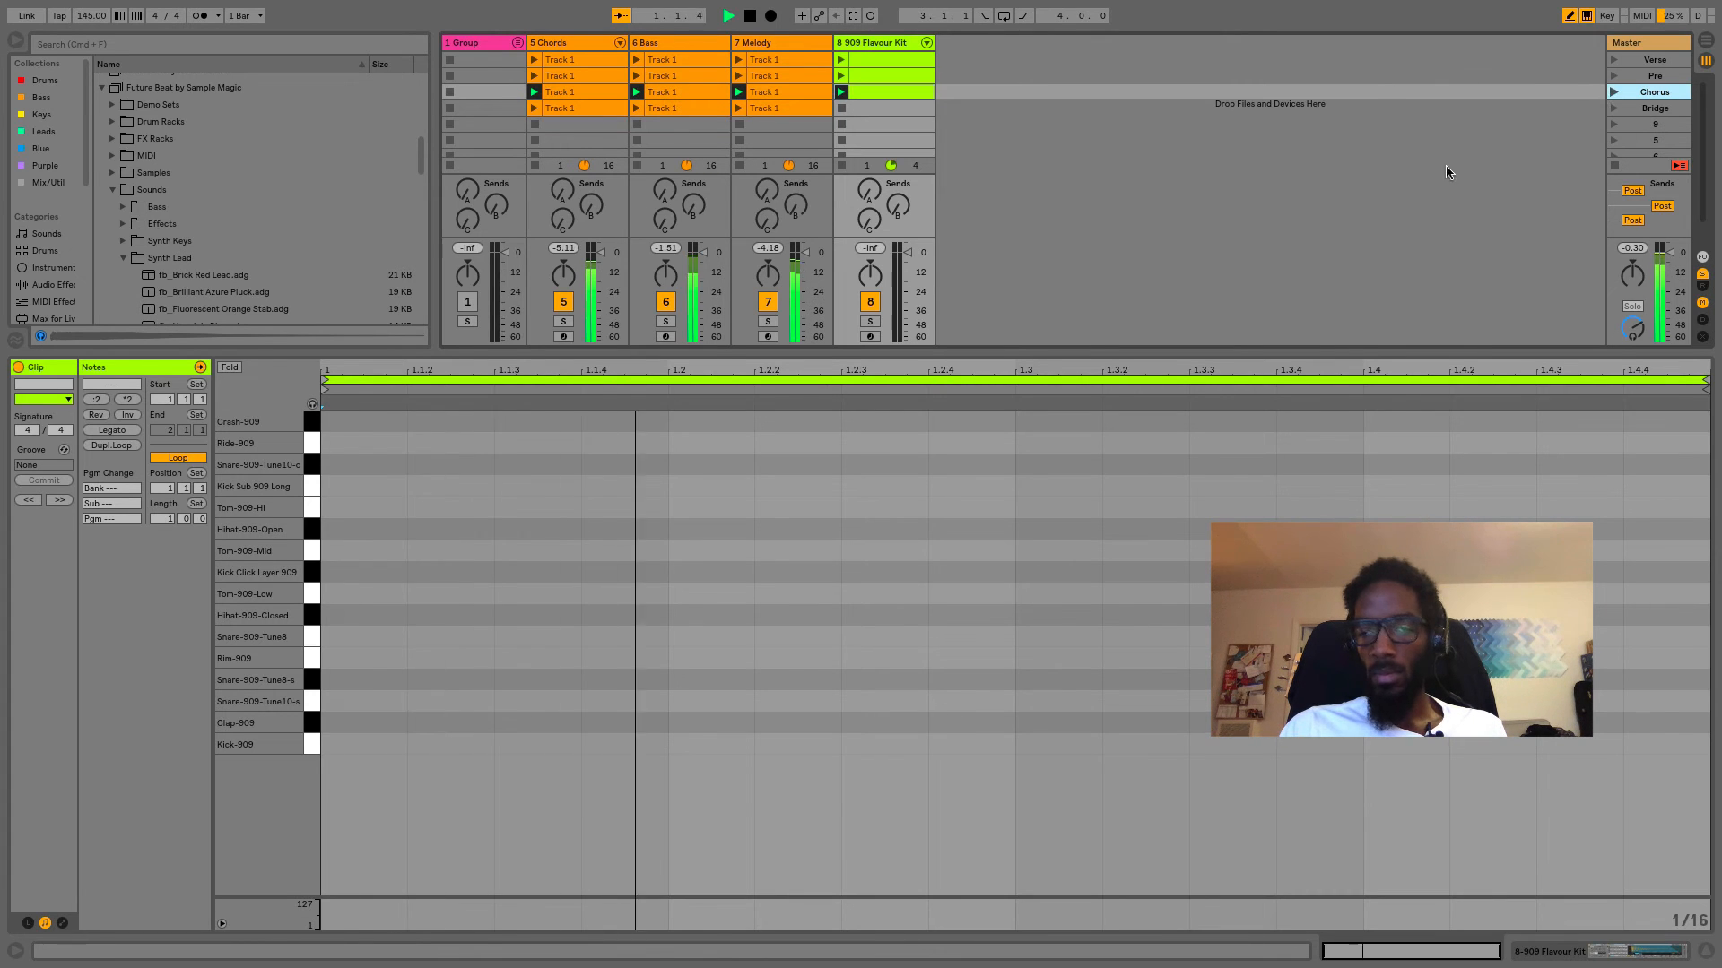
left_click(397, 742)
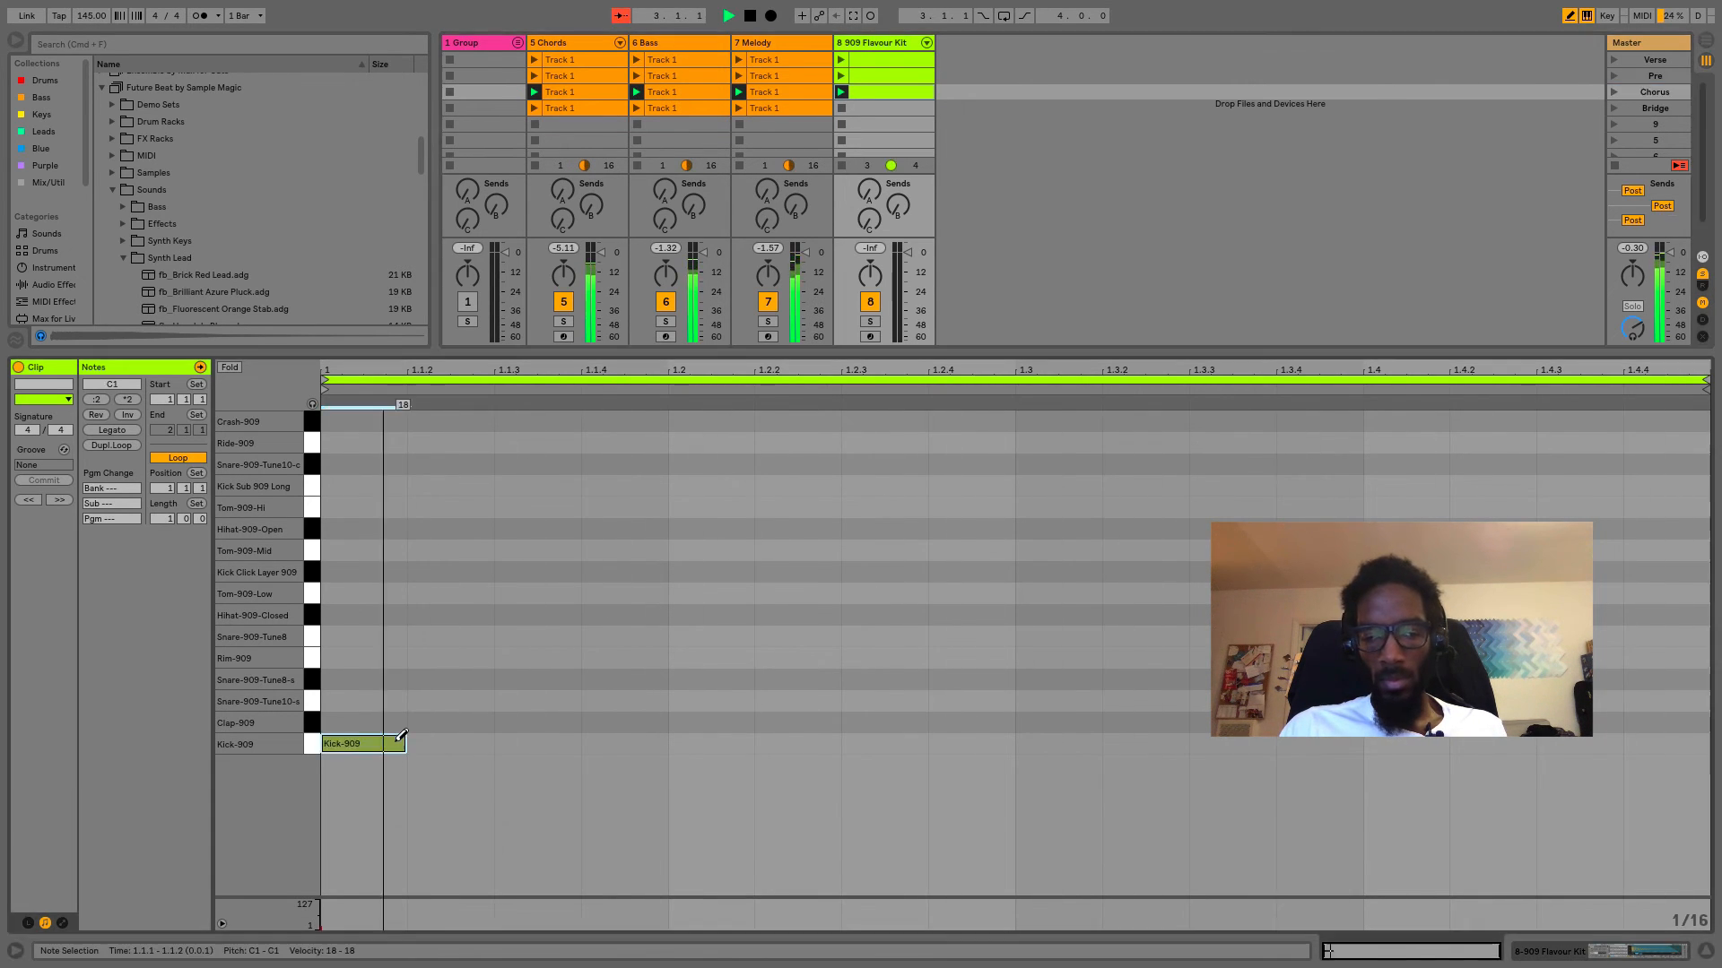
left_click(716, 742)
left_click(1052, 742)
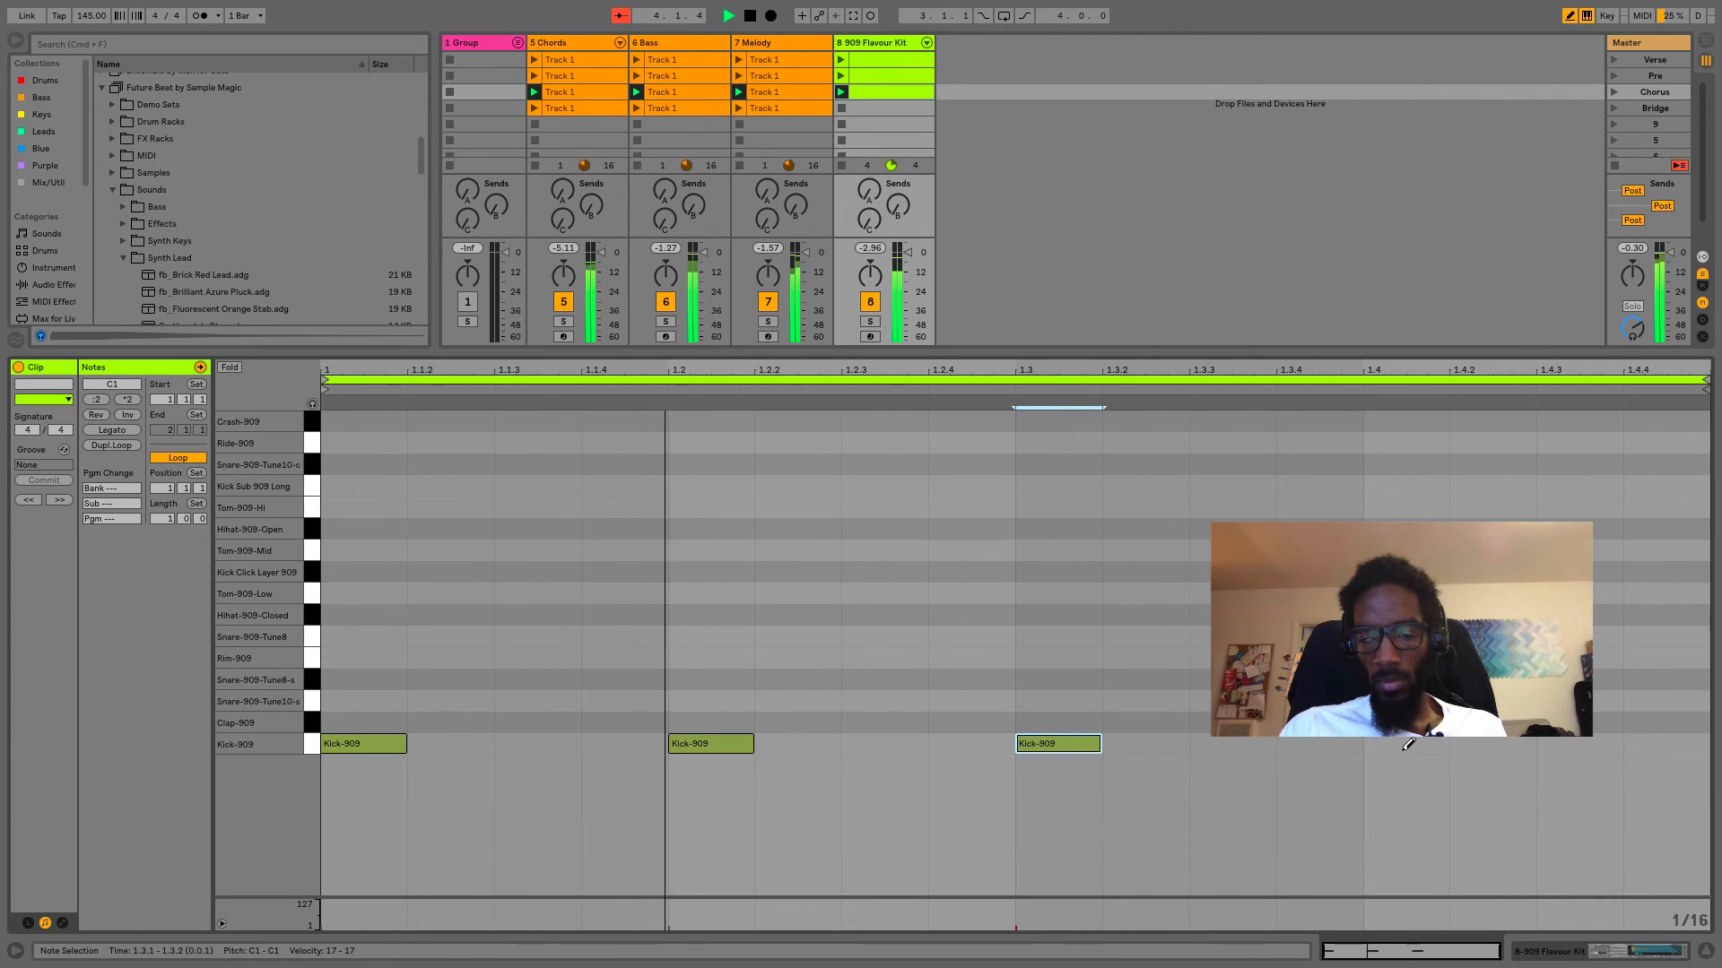
left_click(1403, 743)
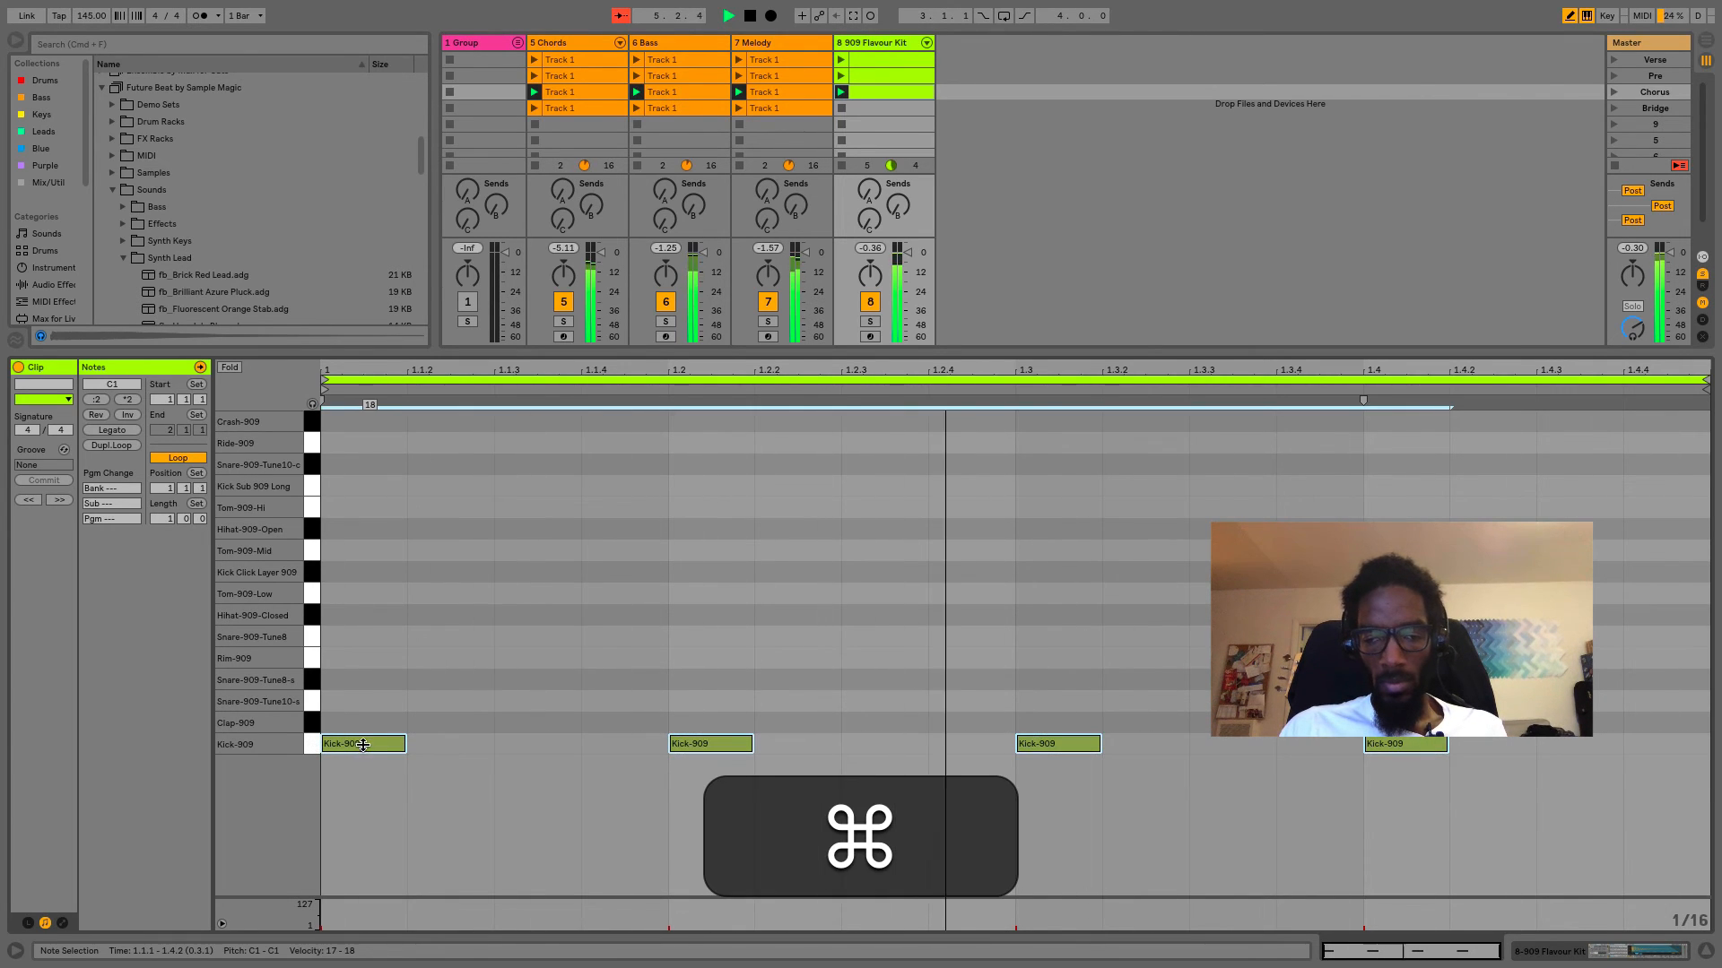
Raise the velocities of all four Chorus kicks to 102–108.
key("super+a")
key("super+b")
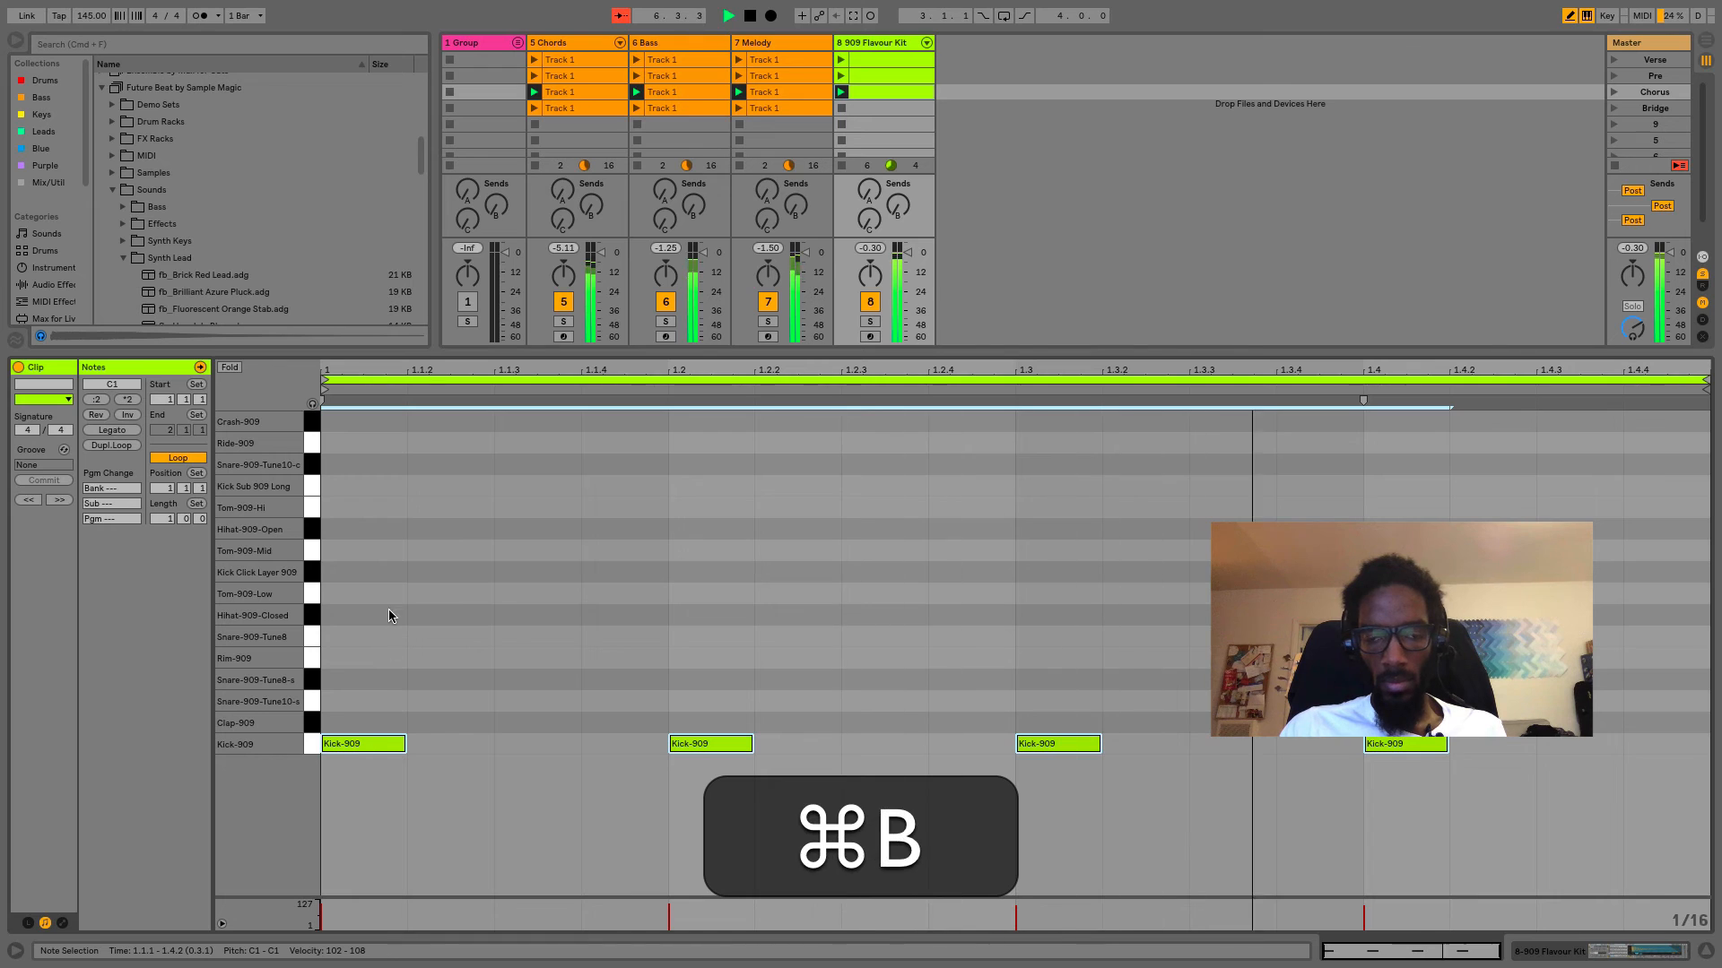
key("b")
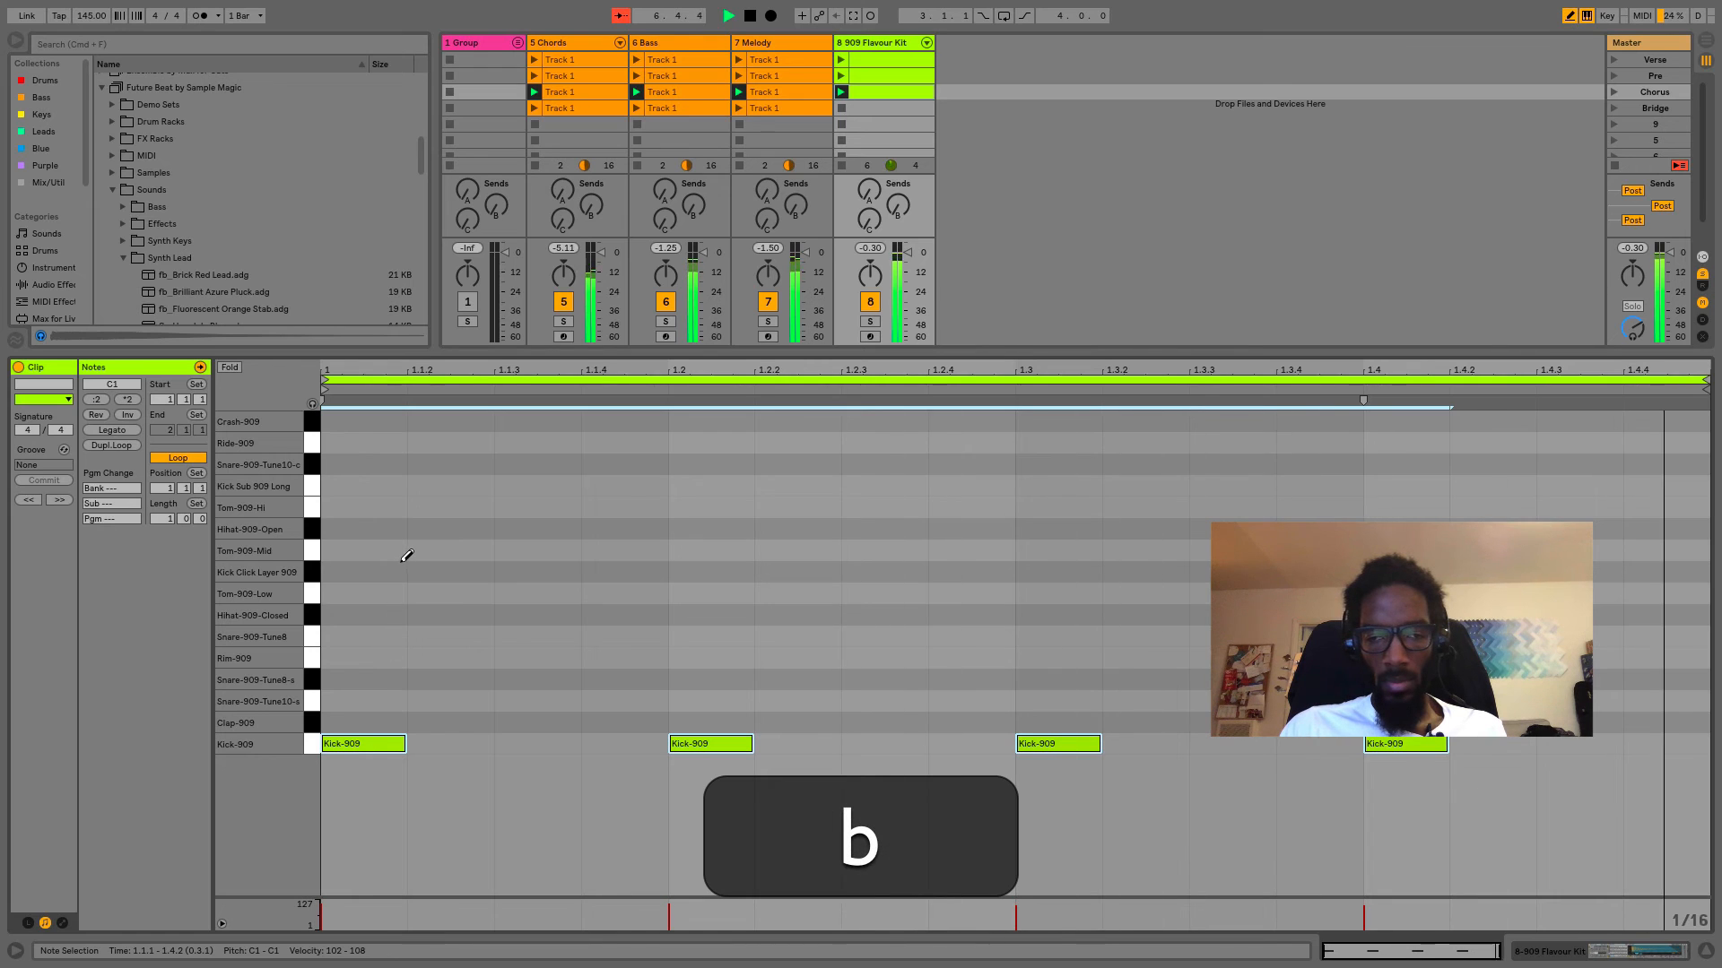
Try Snare-909-Tune10 layered with a clap at 1.3.1 in the Chorus clip, keeping only a Clap-909 with velocity 108 there.
left_click(1063, 698)
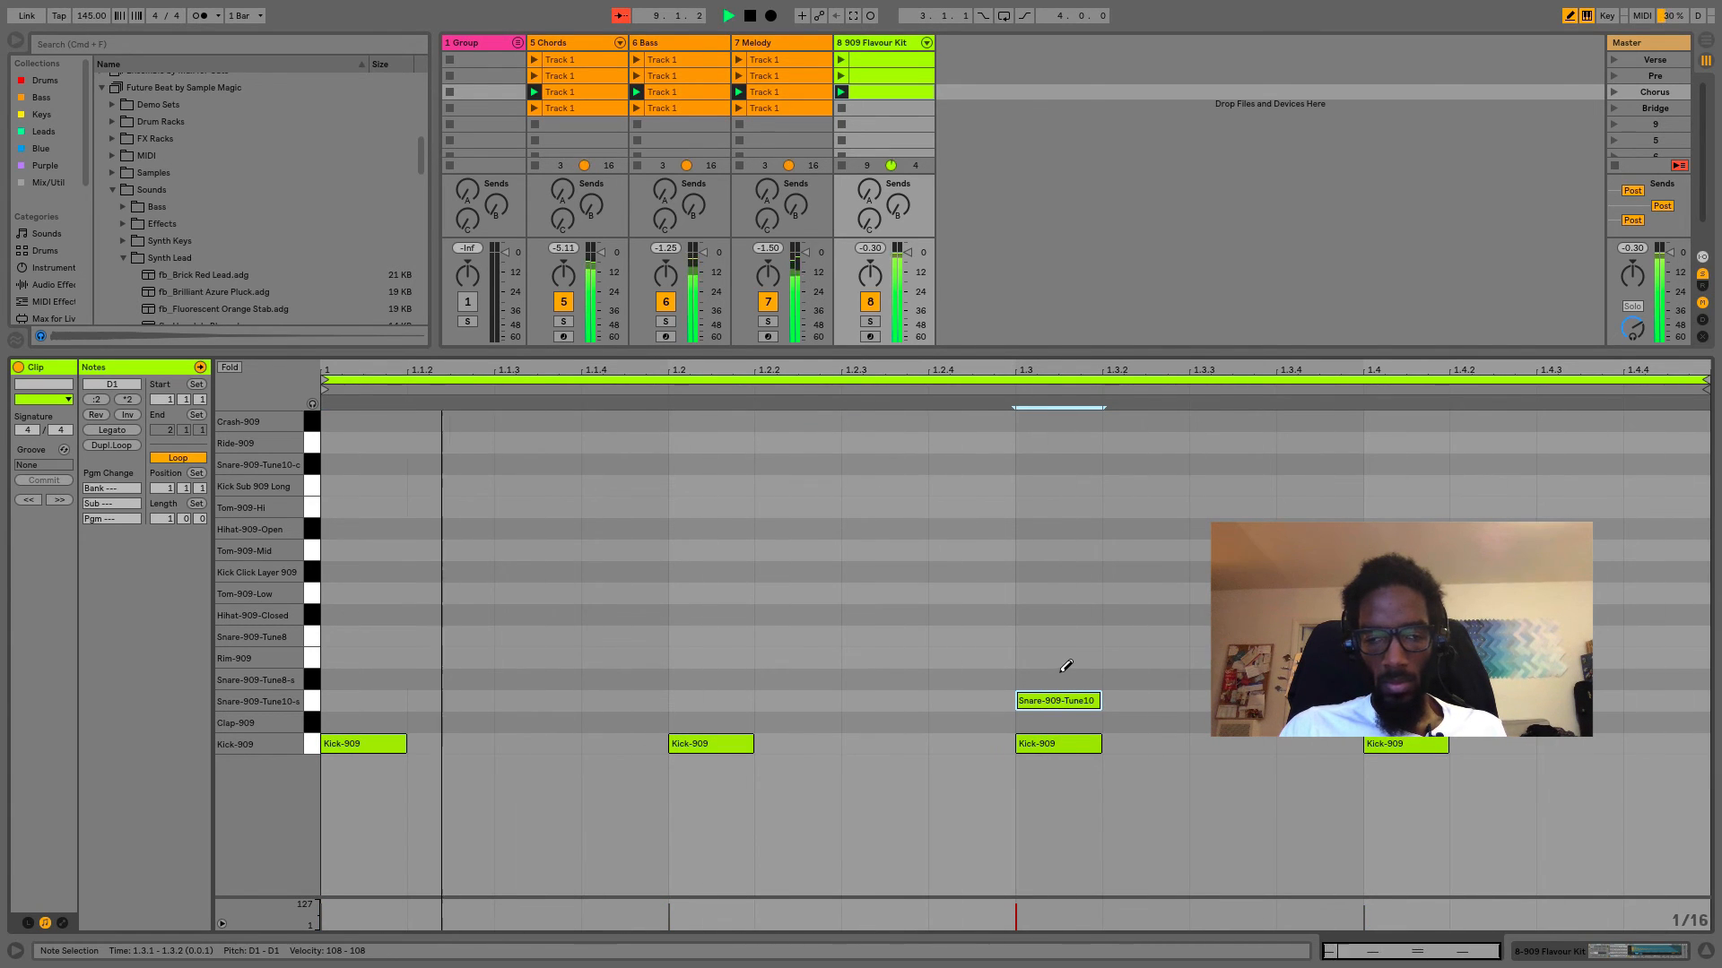
left_click(1065, 702)
left_click(1061, 702)
left_click(1058, 721)
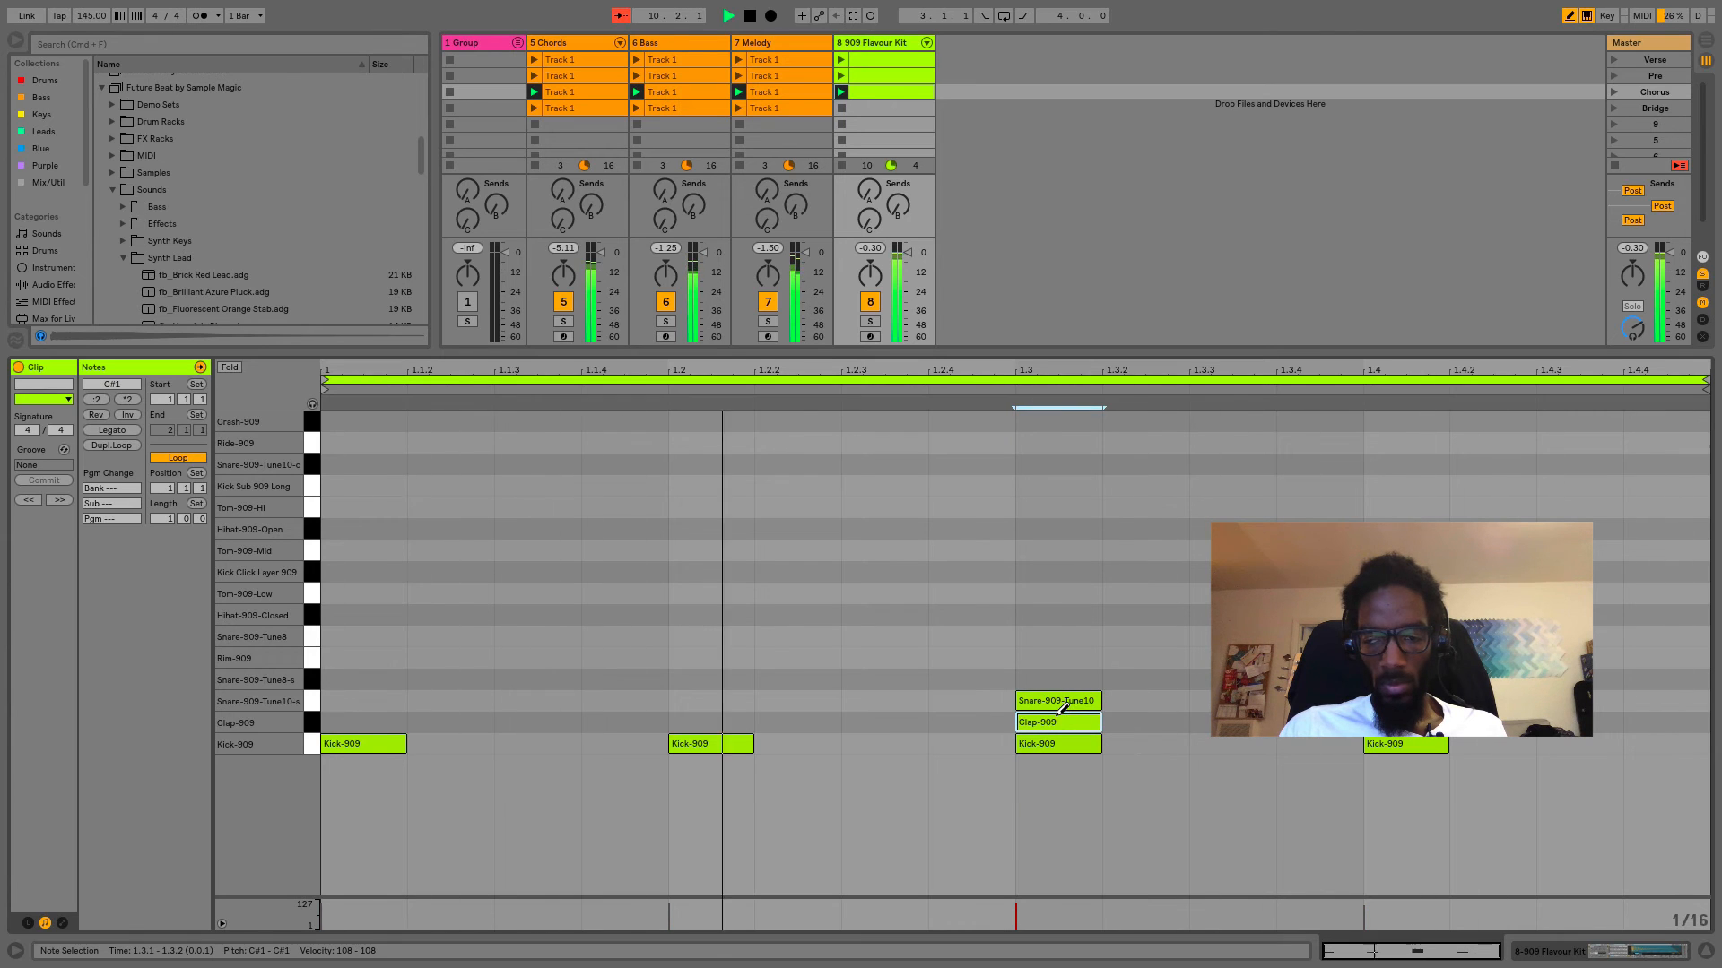
key("b")
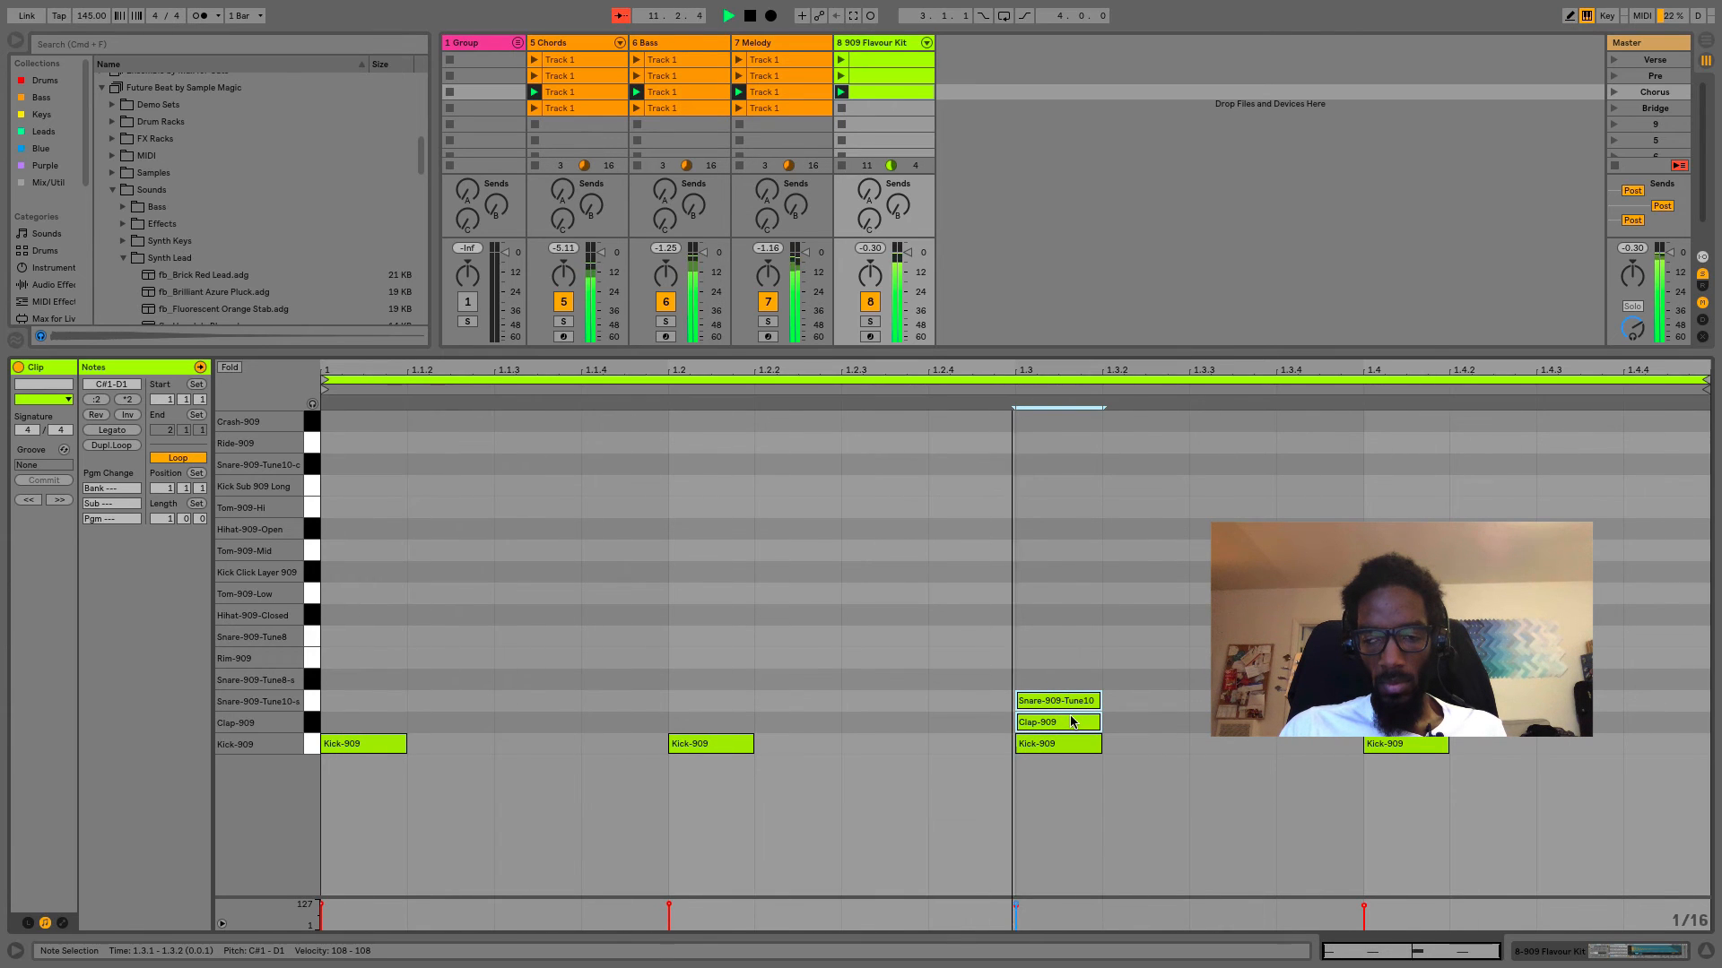
double_click(1058, 721)
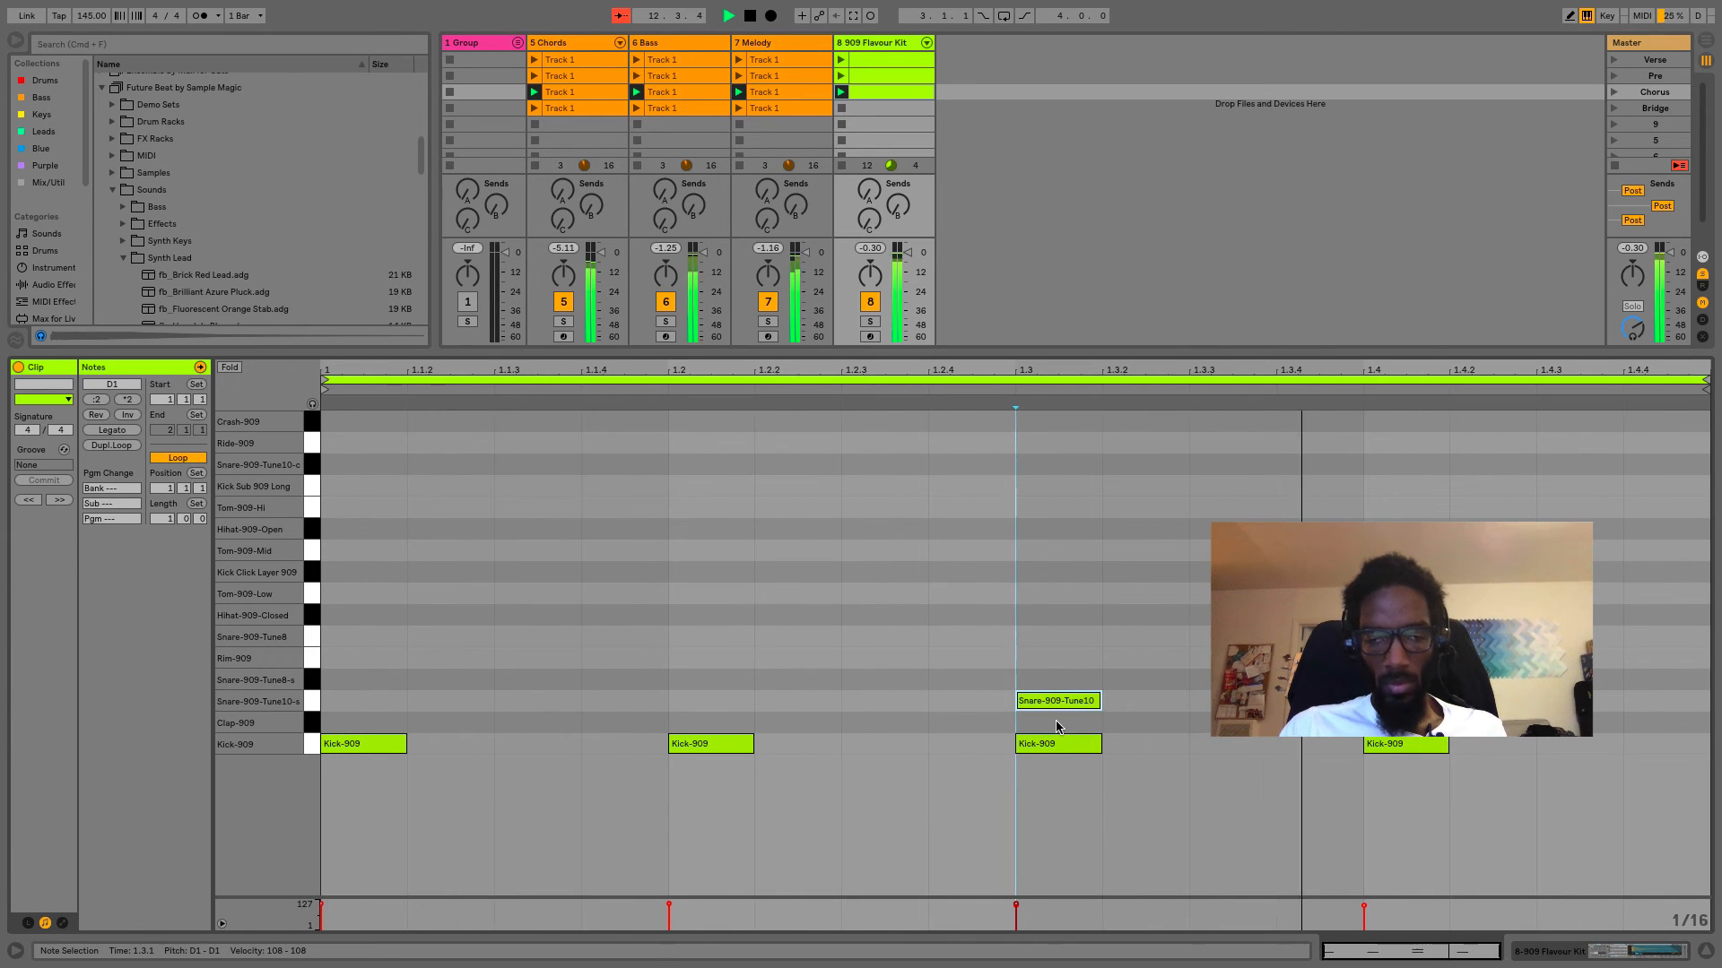
left_click_drag(1064, 706, 1061, 722)
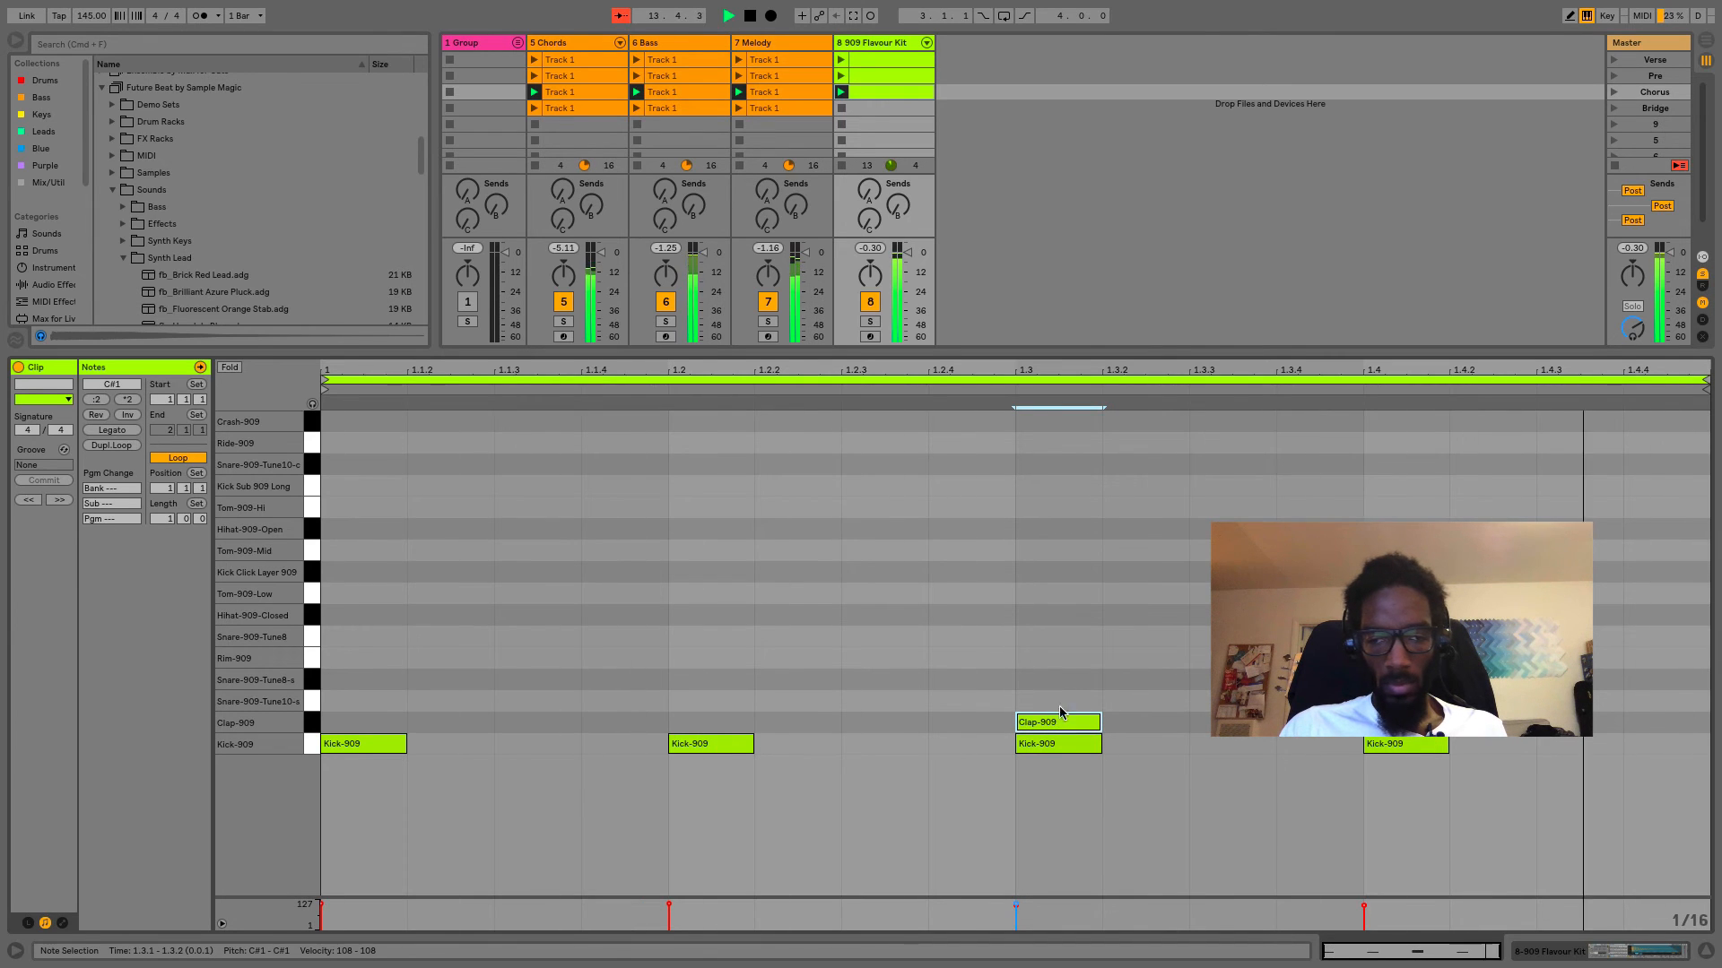
key("b")
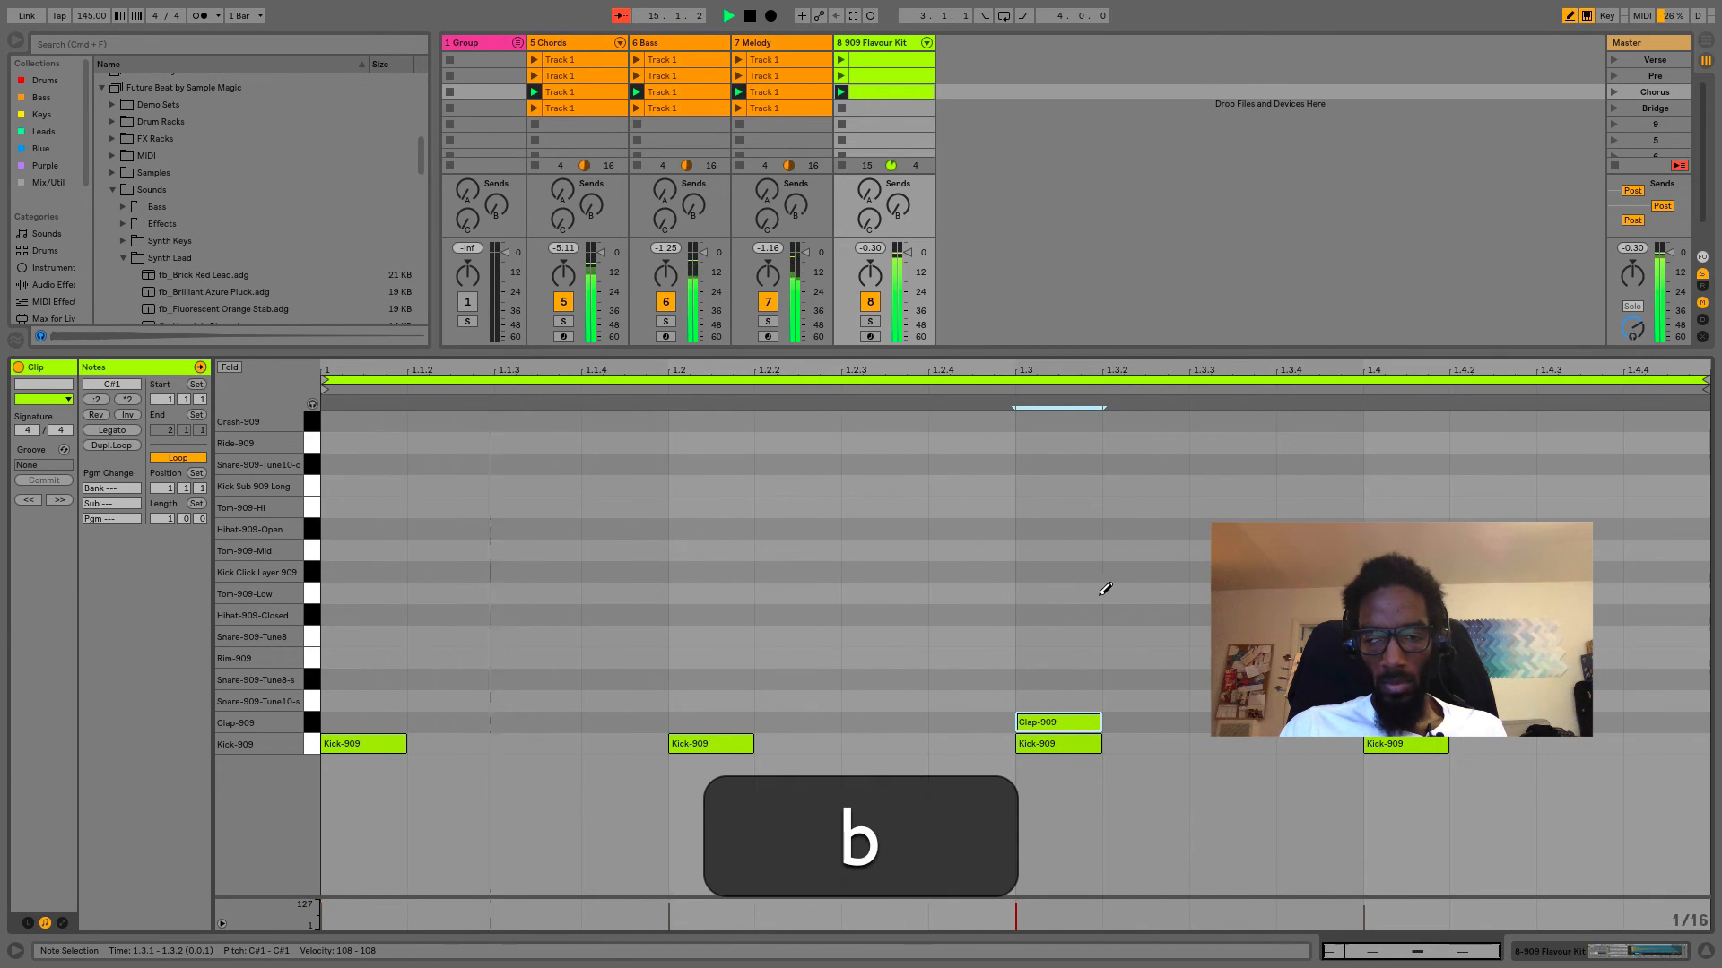
Add Tom-909-Low notes with velocity 108 at 1.3.3 and 1.4.3 in the Chorus drum clip.
left_click(1199, 594)
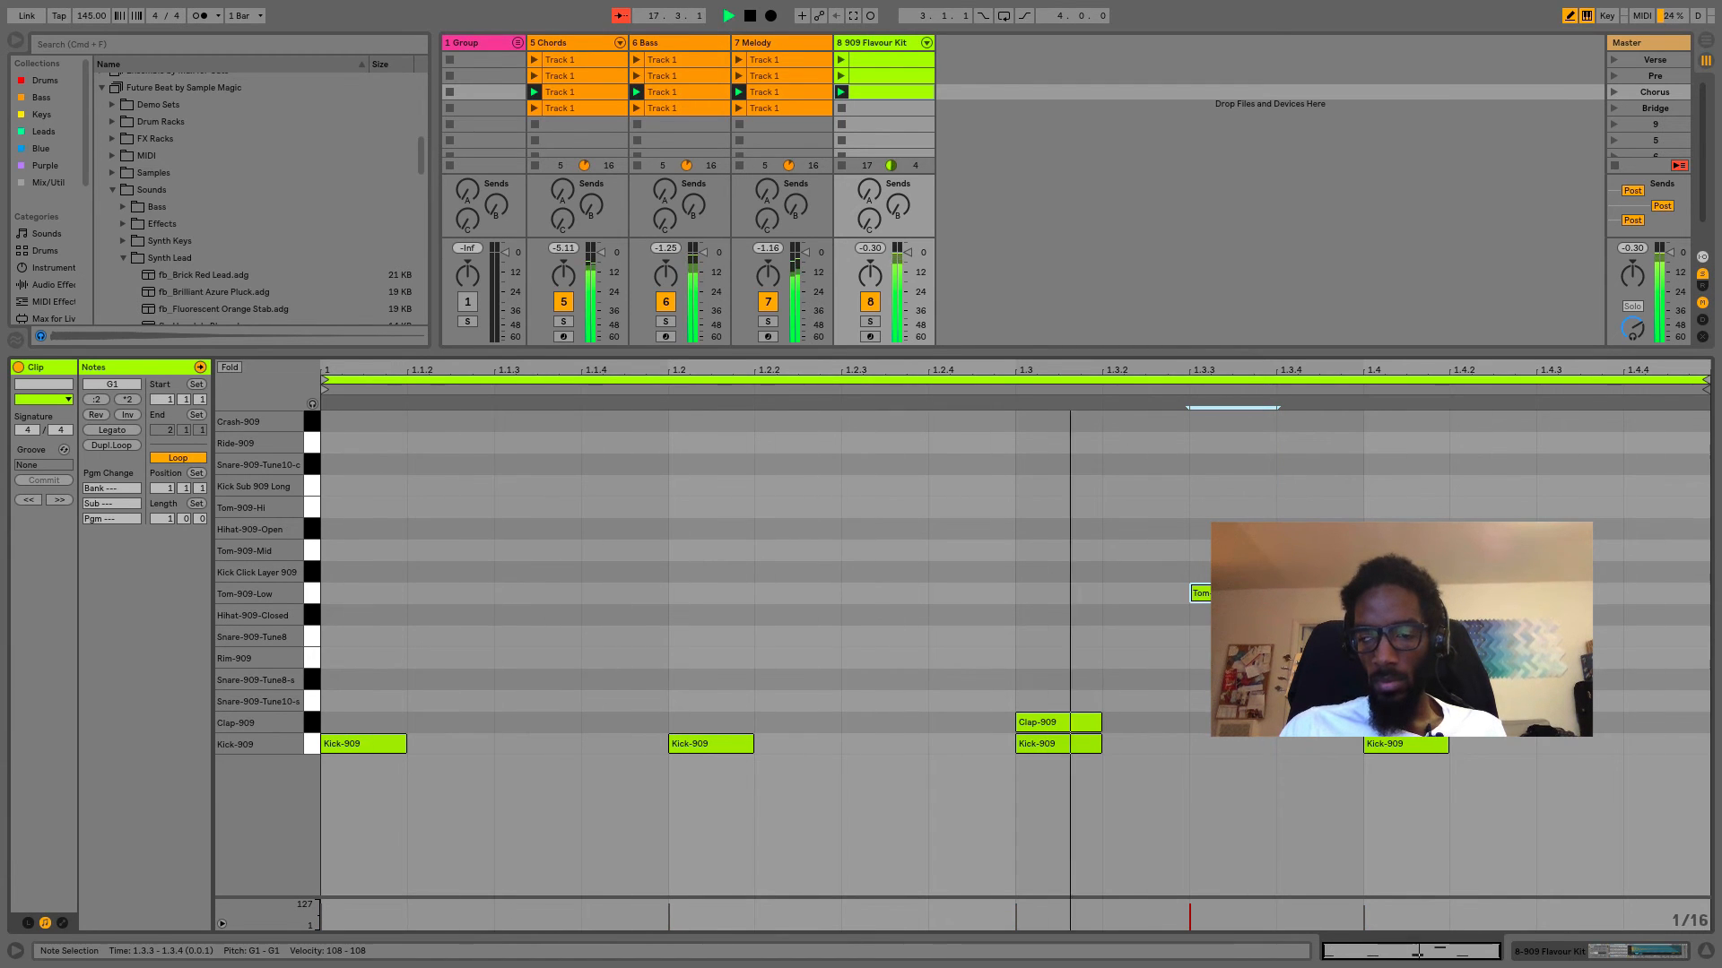
left_click(1601, 635)
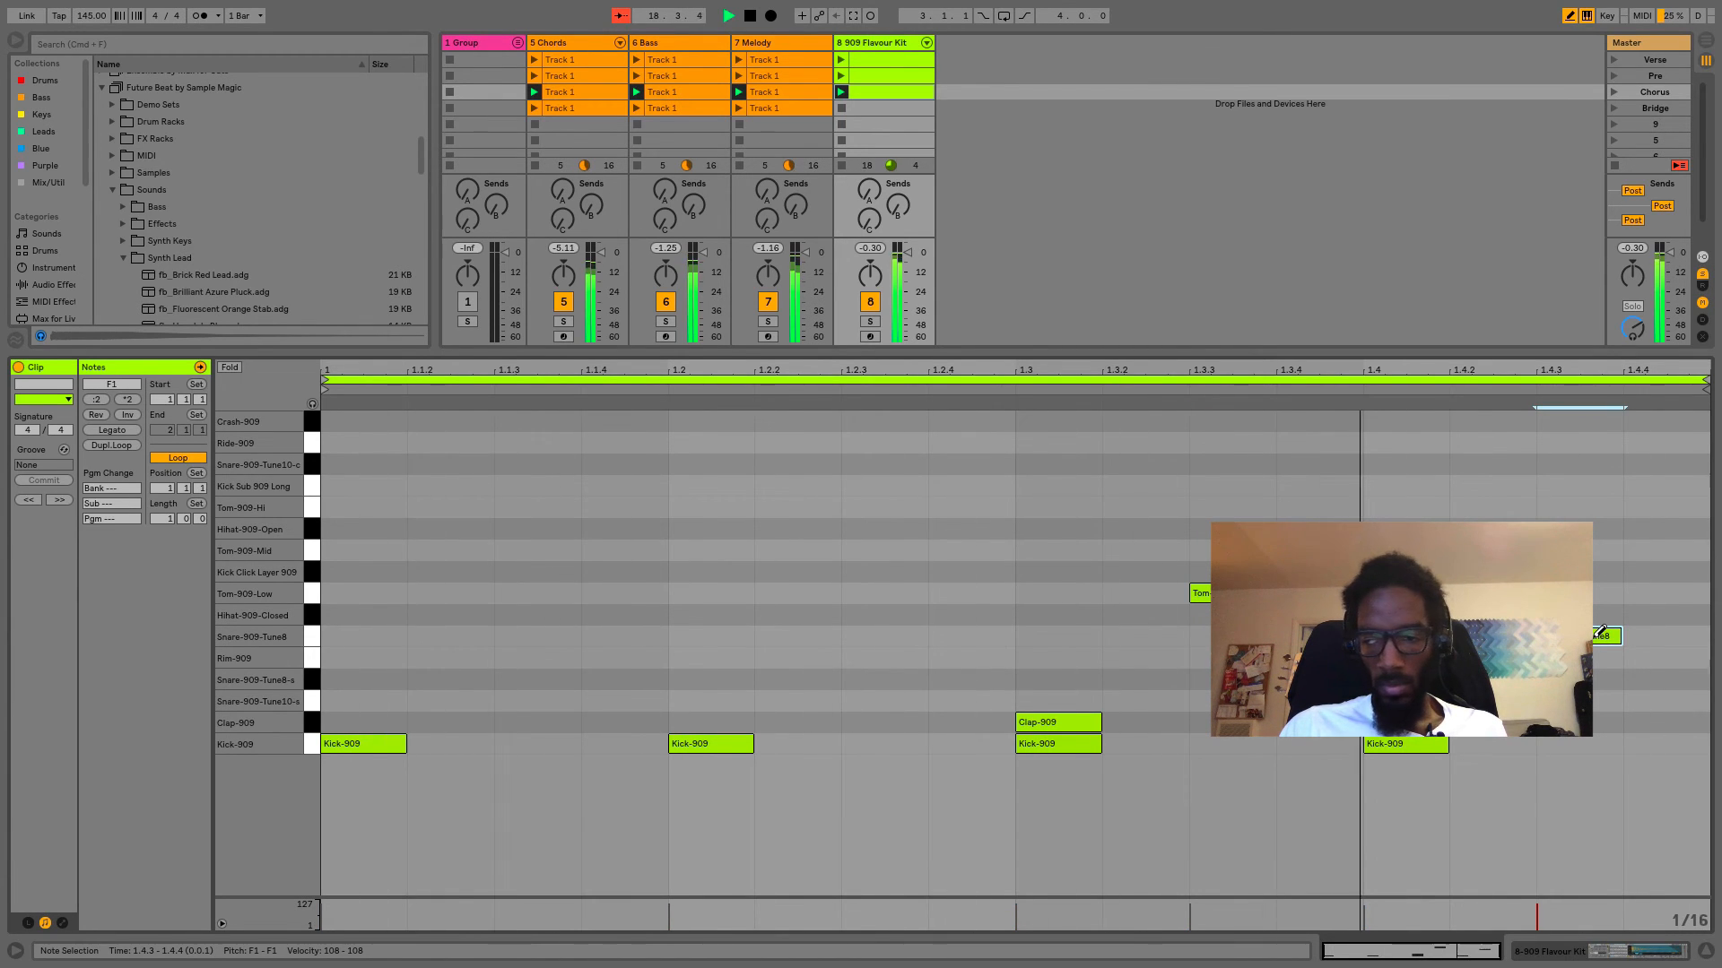
key("Down")
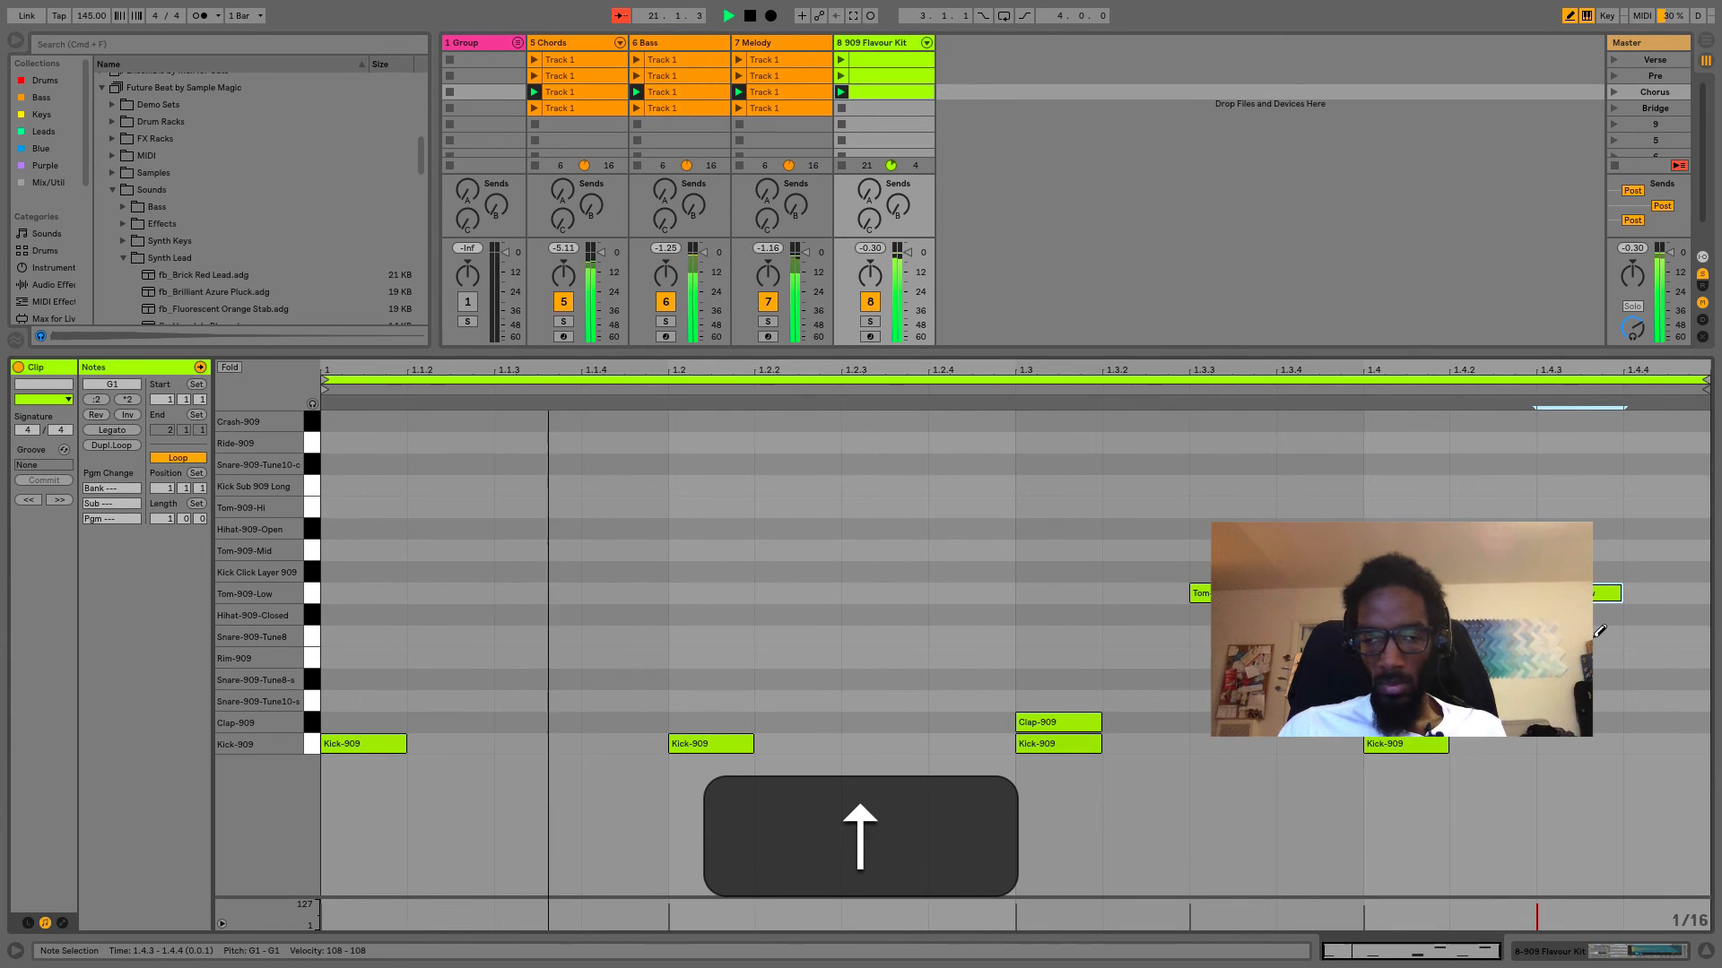
Move the Chorus tom at 1.4.3 up to Tom-909-Mid and lengthen both selected toms by one sixteenth.
key("Up")
key("Up")
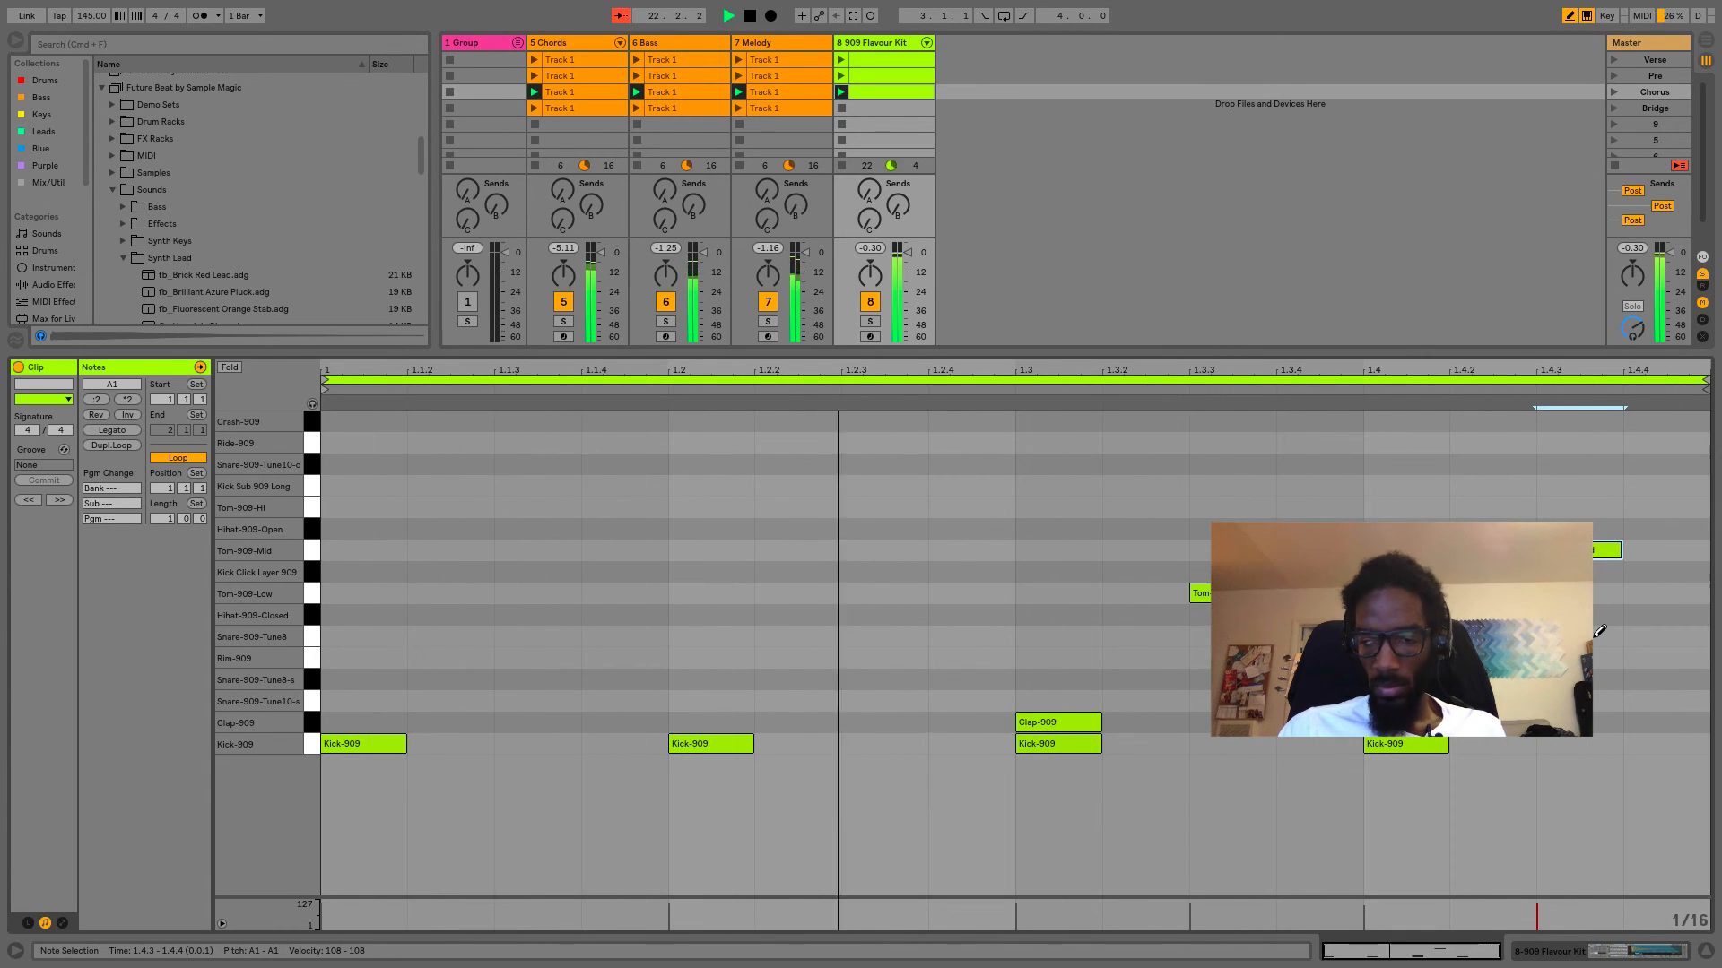
key("b")
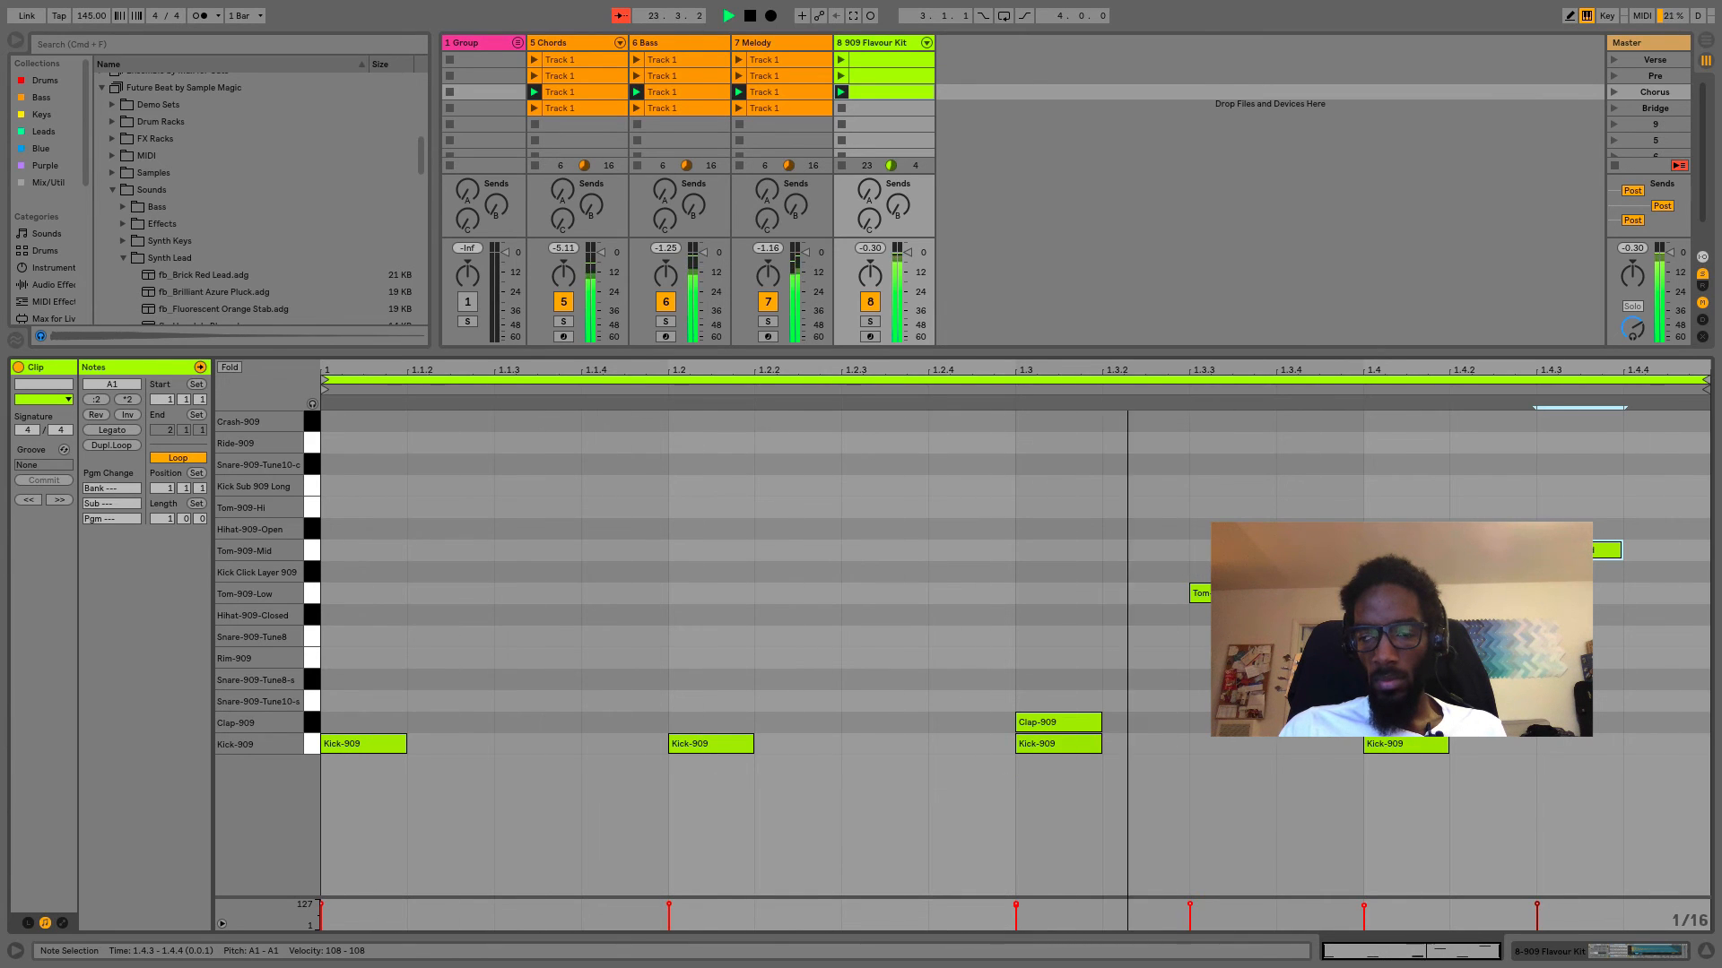
left_click_drag(1241, 528, 1643, 634)
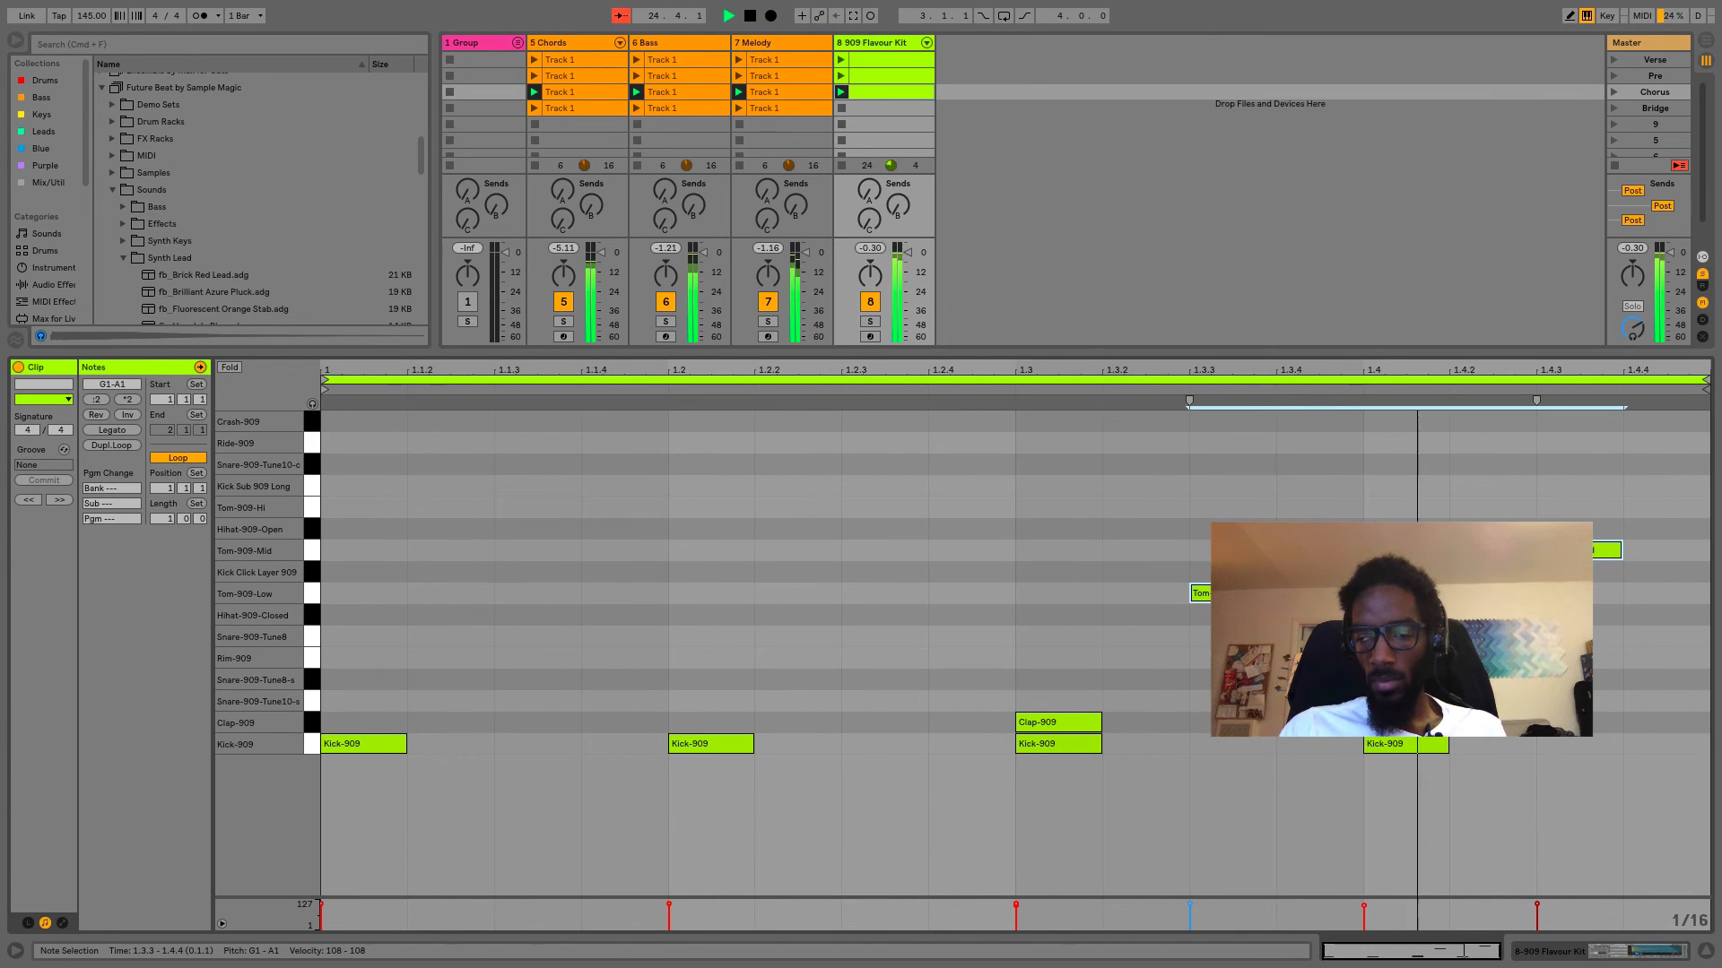
key("shift+Right")
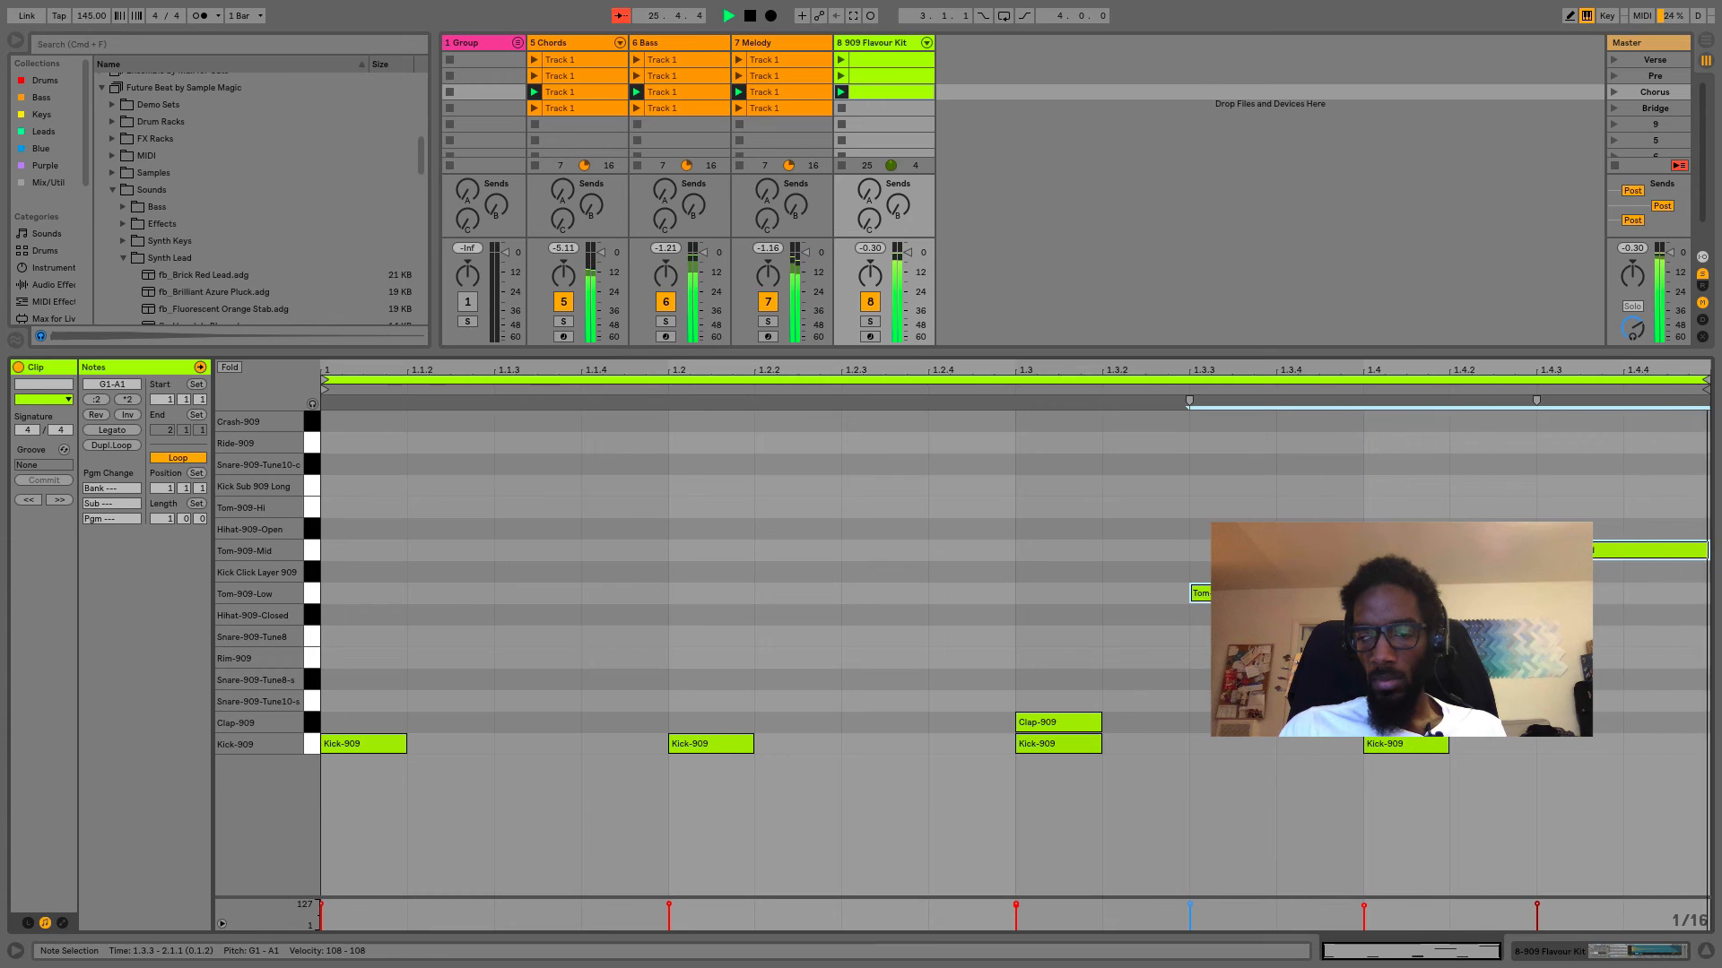
left_click(932, 554)
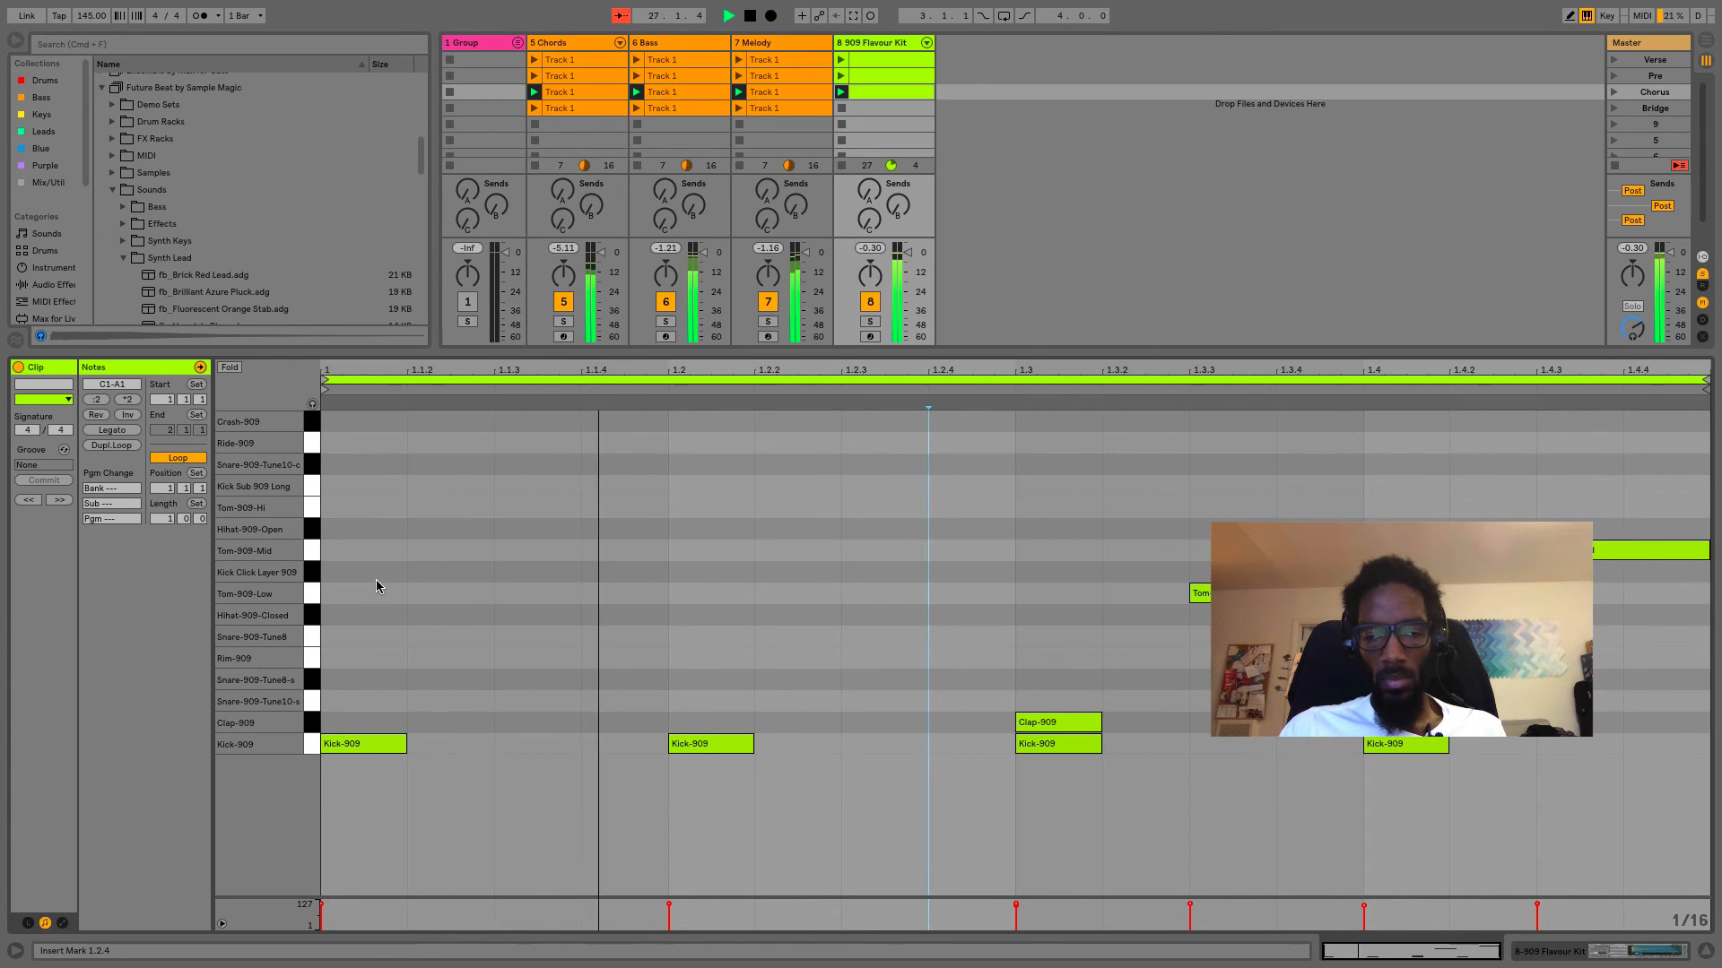
Add Hihat-909-Closed notes at 1.1.1 and 1.1.3 and a Hihat-909-Open note at 1.2.1 in the Chorus drum clip.
key("b")
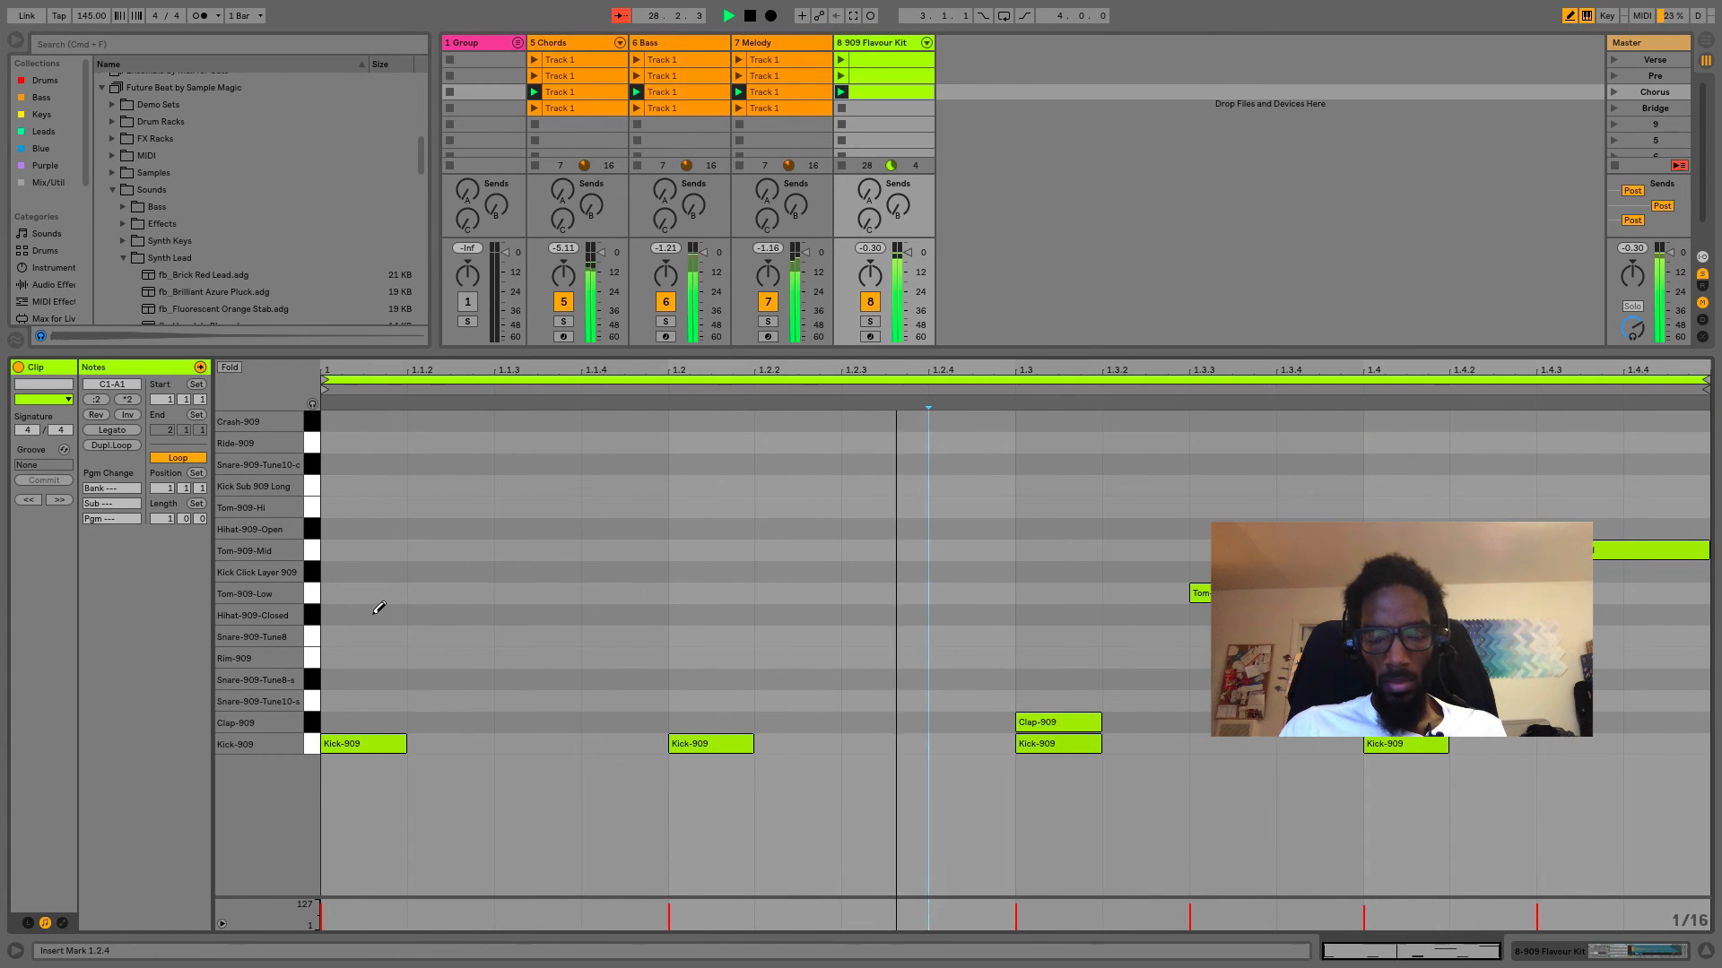
left_click(379, 613)
left_click(555, 614)
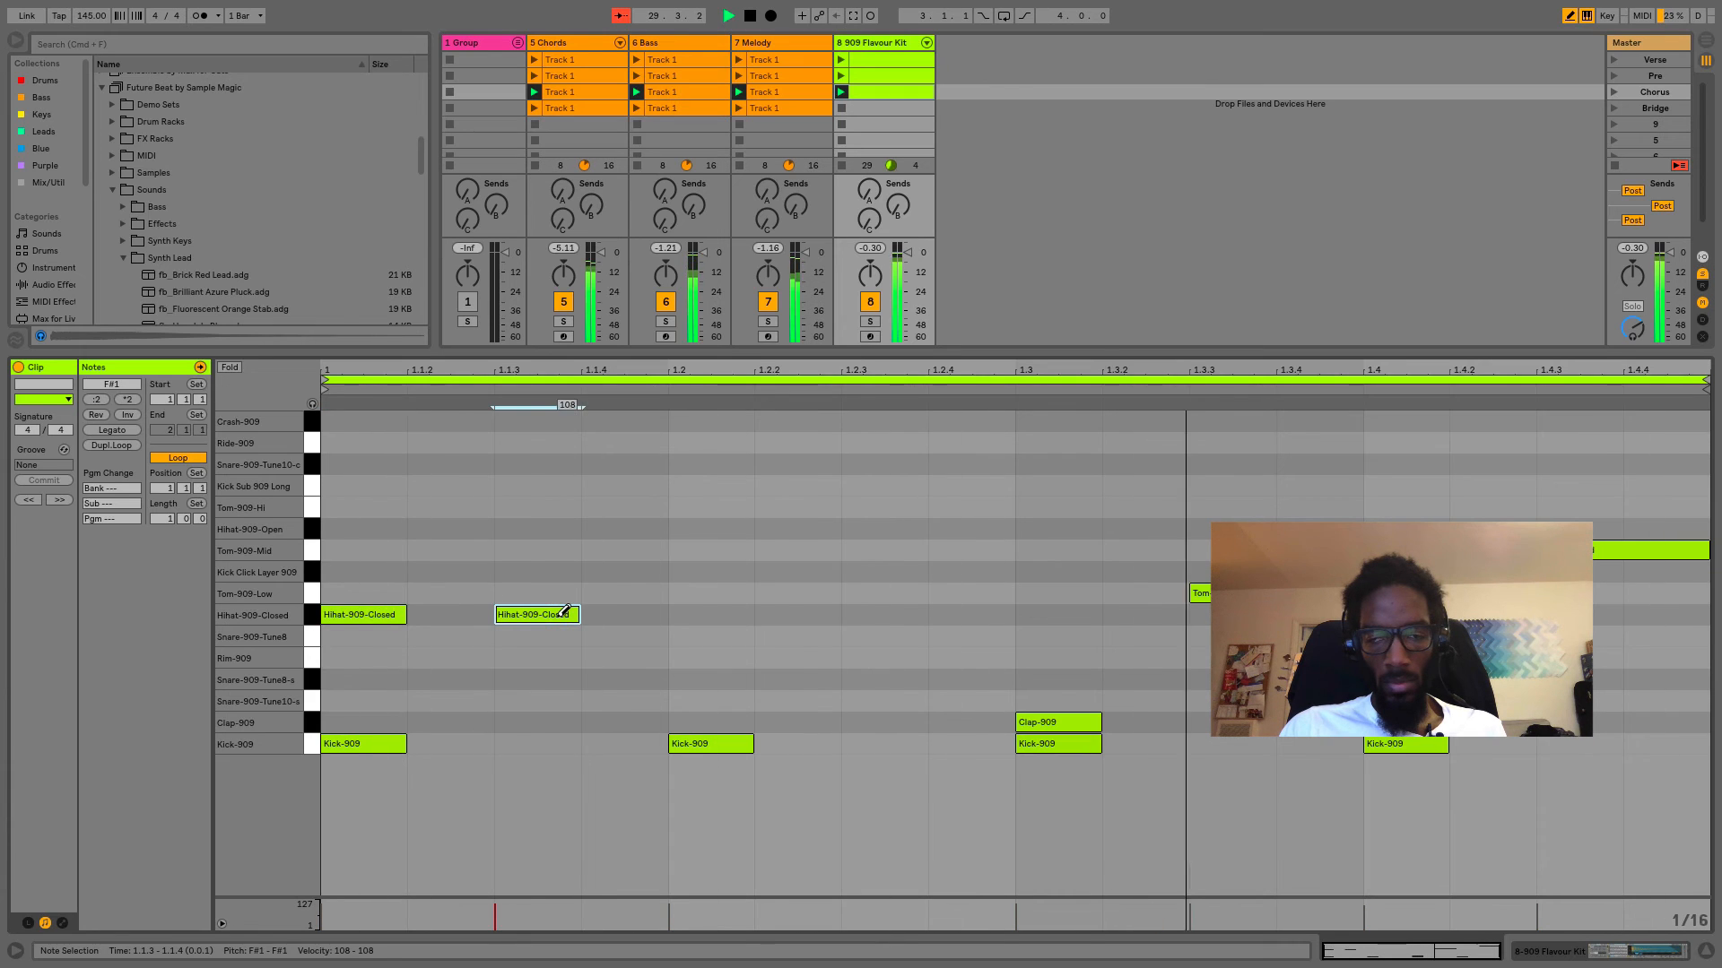
left_click(649, 529)
left_click(561, 613)
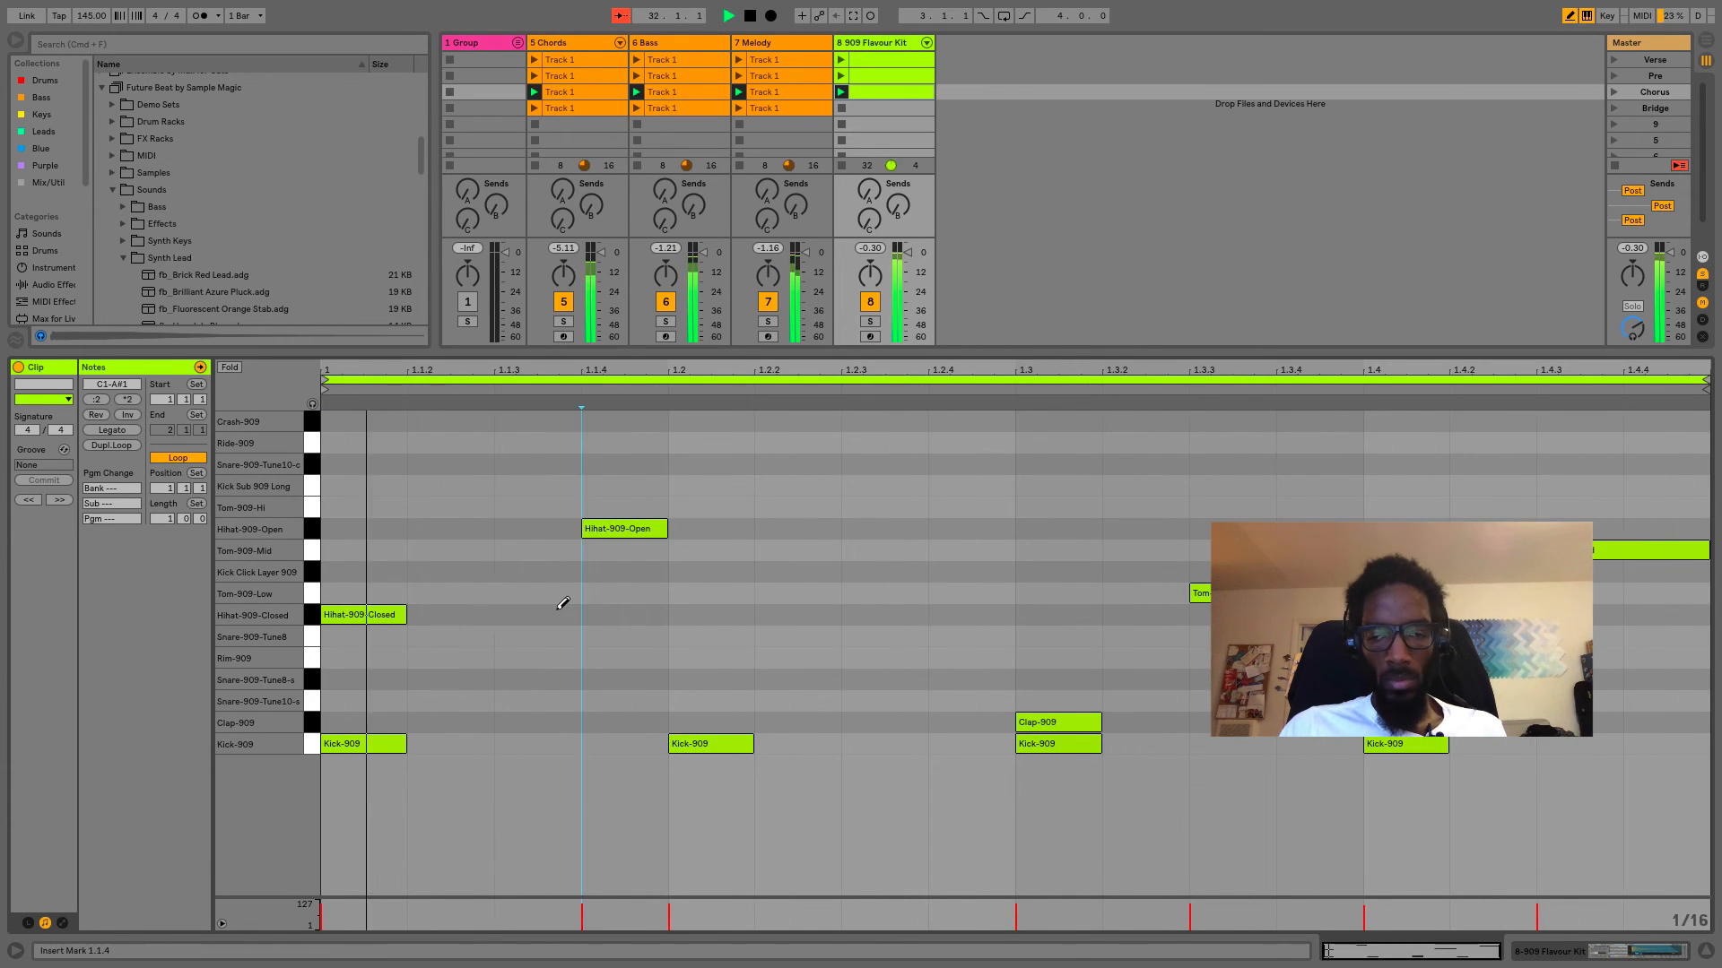
left_click(561, 613)
left_click(561, 613)
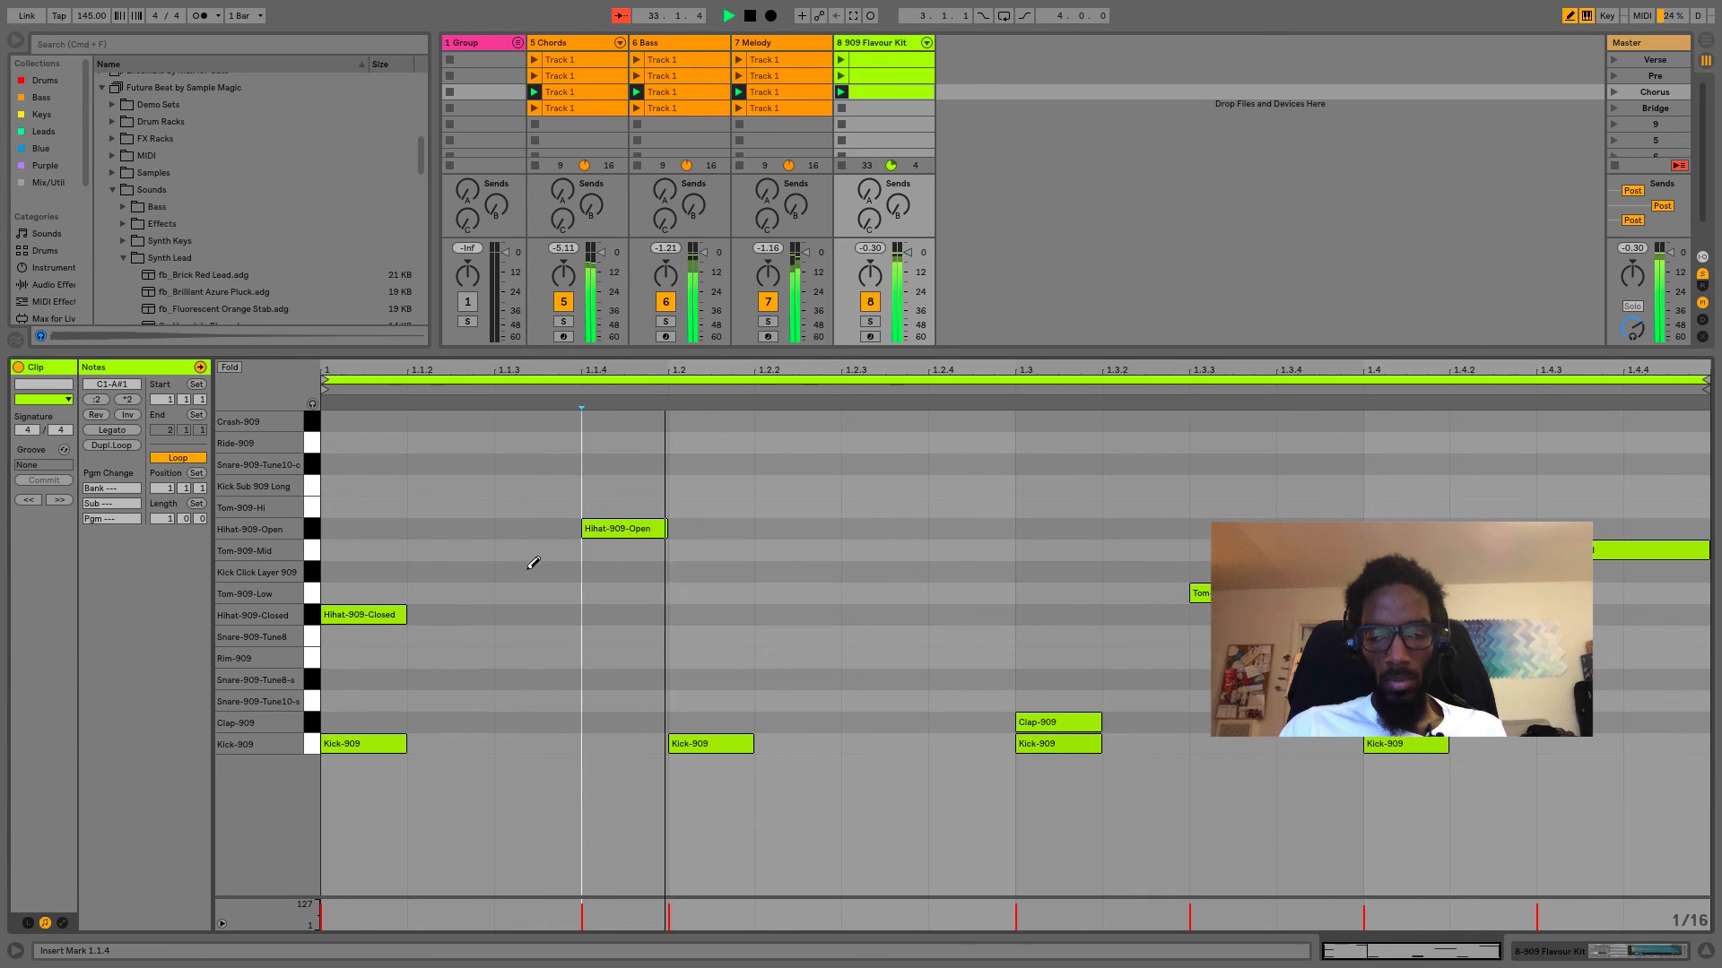
left_click(638, 528)
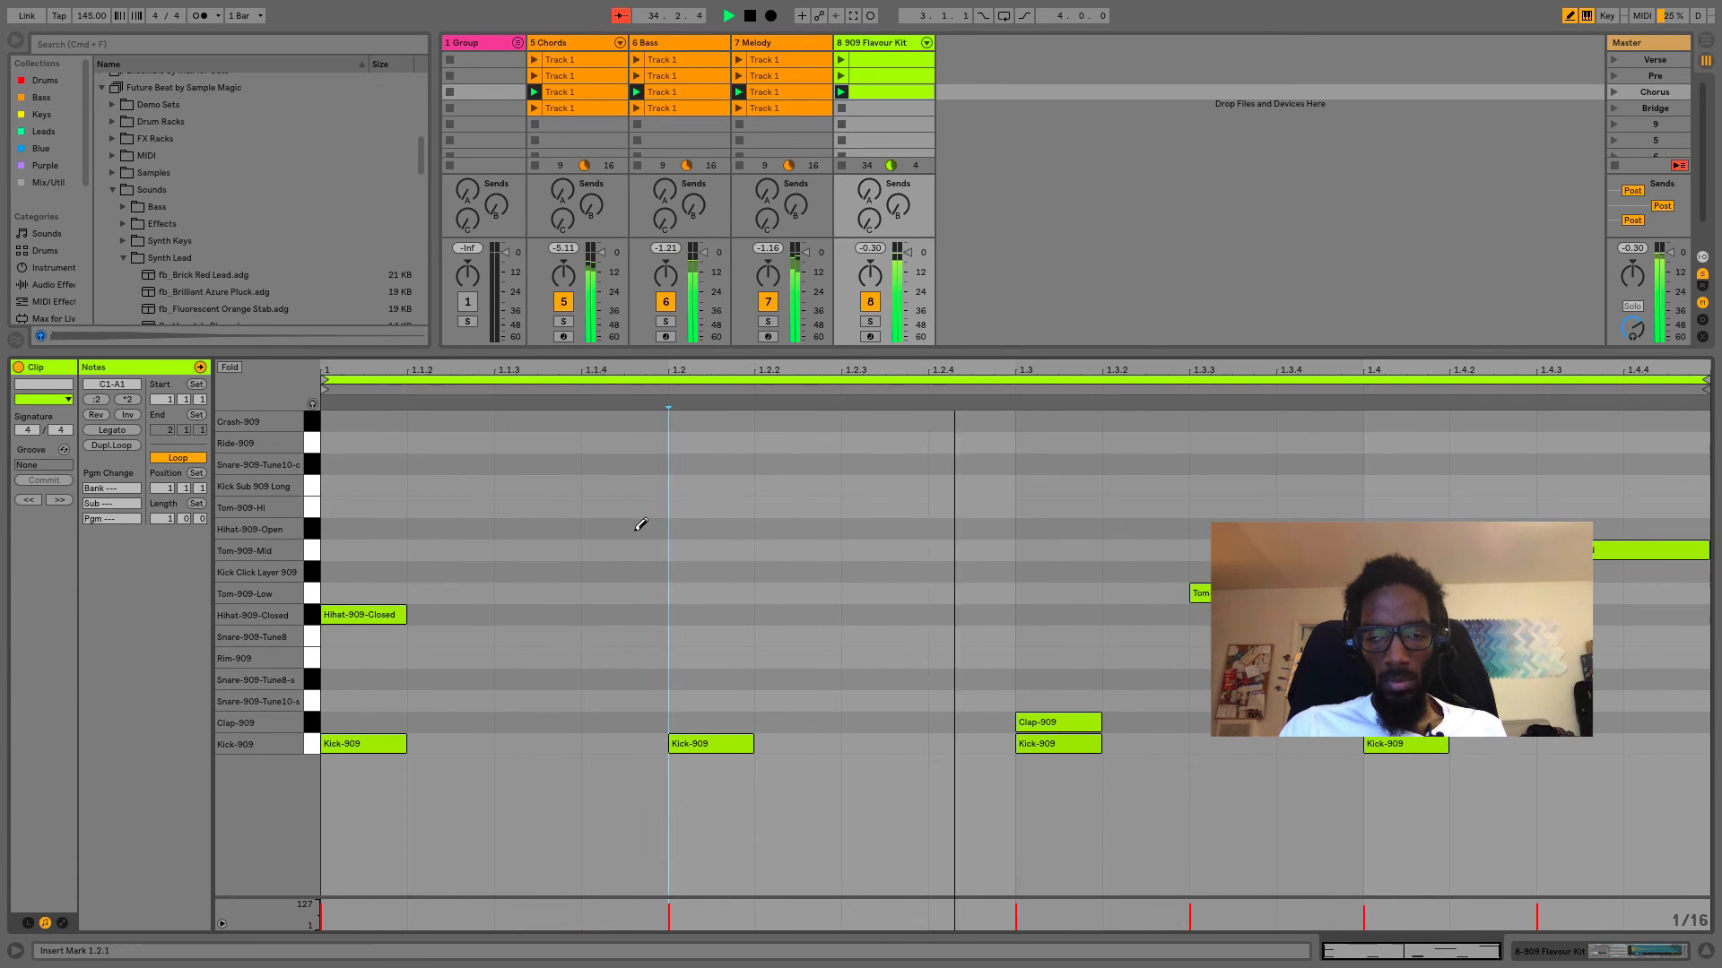
left_click(704, 528)
left_click(538, 615)
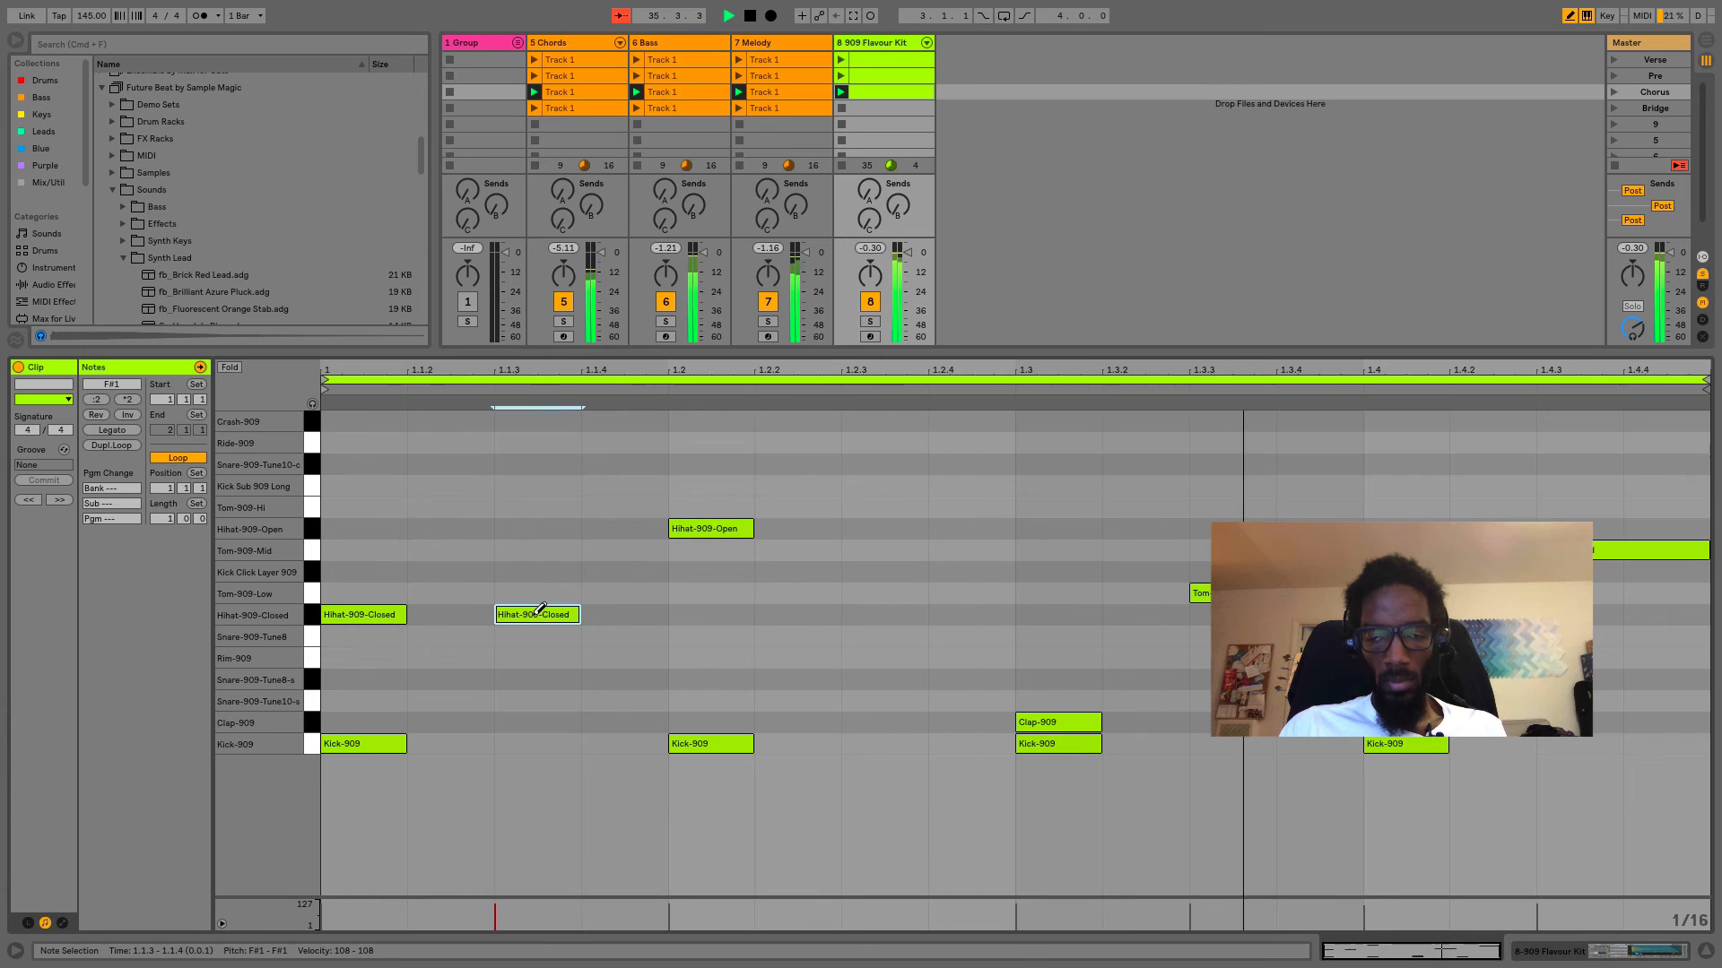
Duplicate the three hi-hat notes from the first half of the Chorus bar into its second half.
key("b")
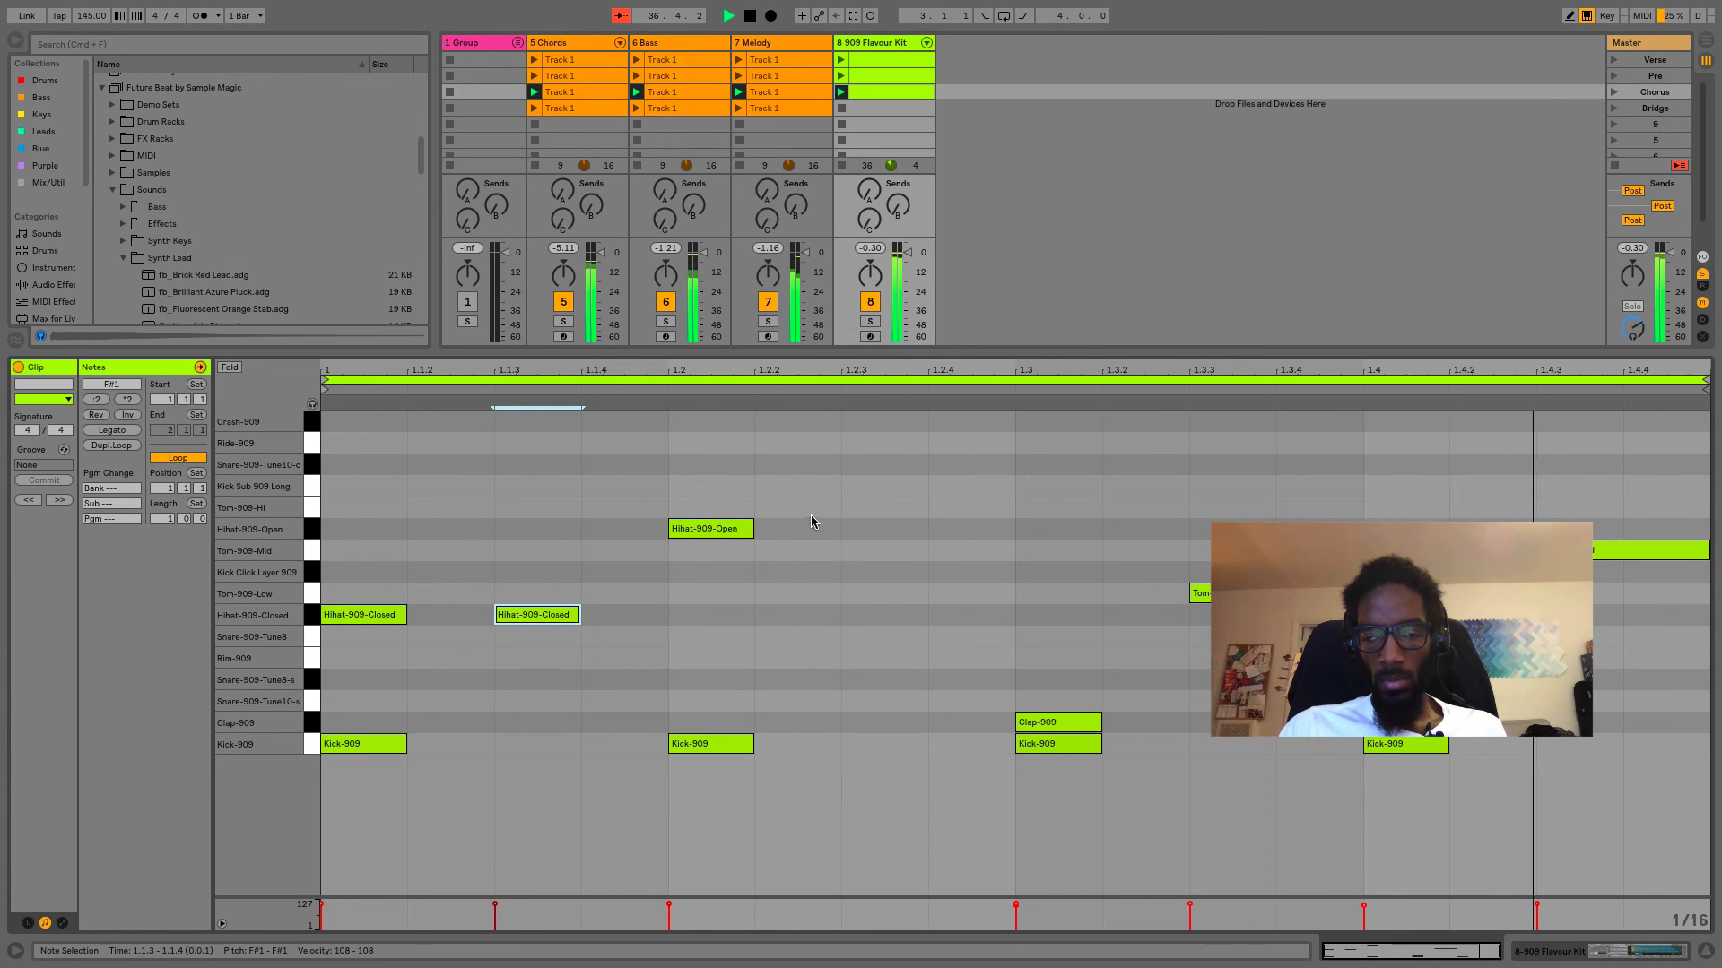
left_click(1008, 513)
left_click_drag(1012, 508, 323, 630)
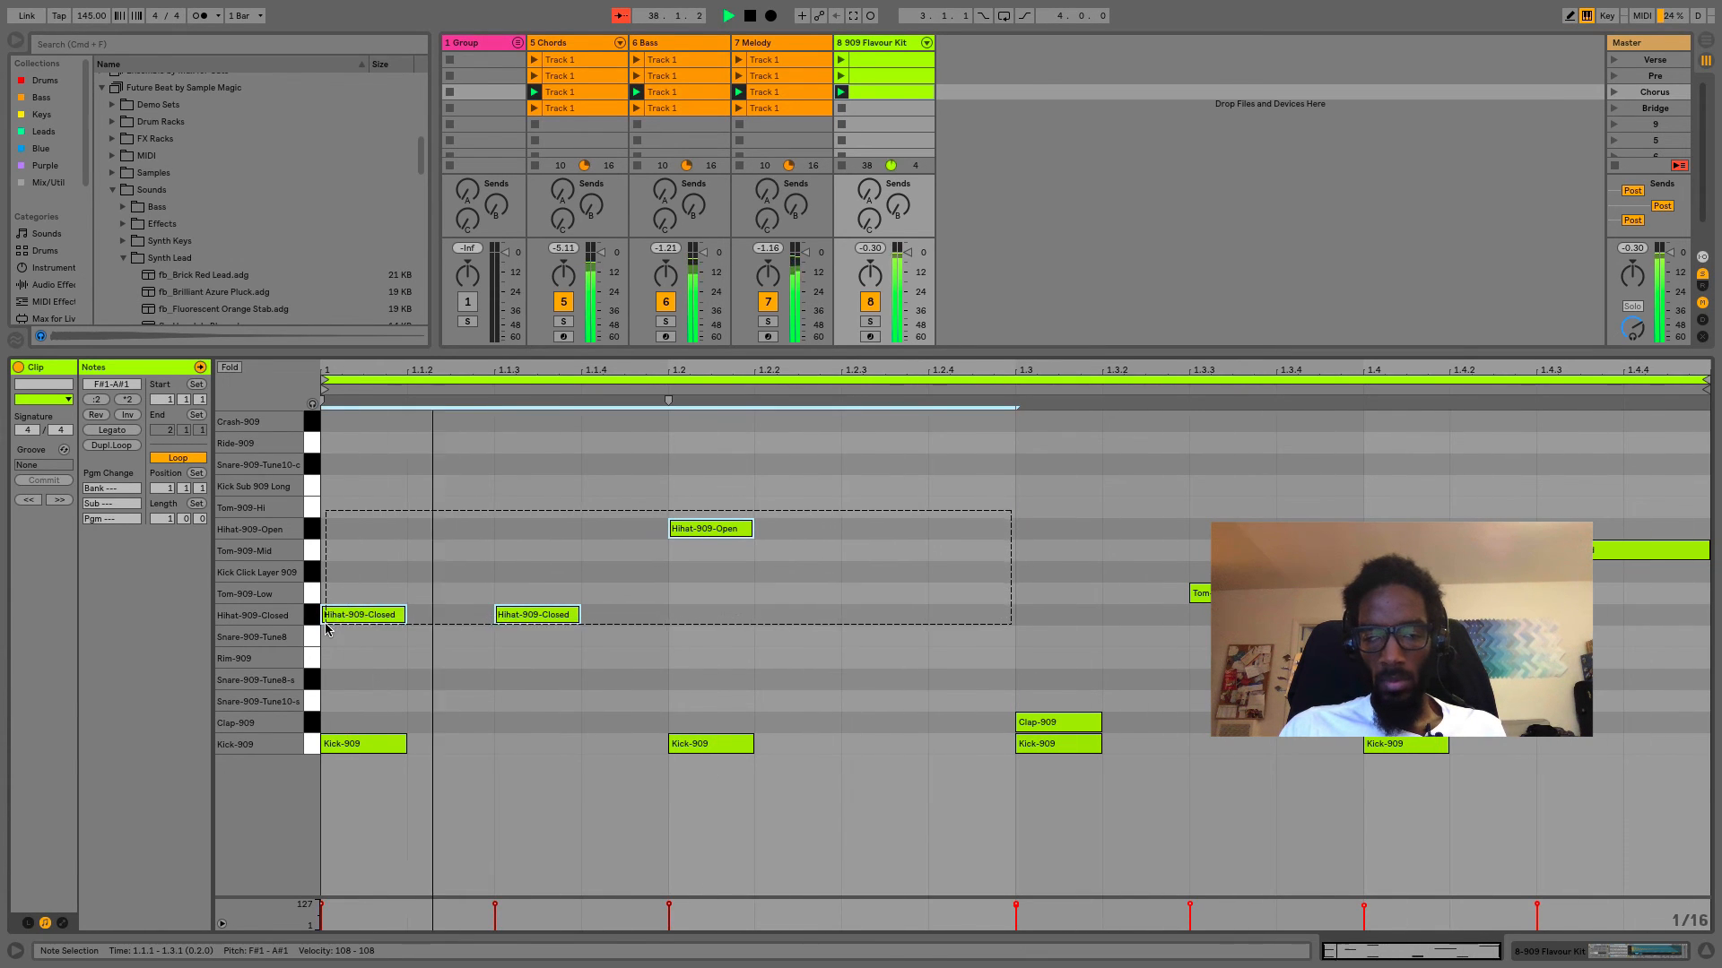
key("super+d")
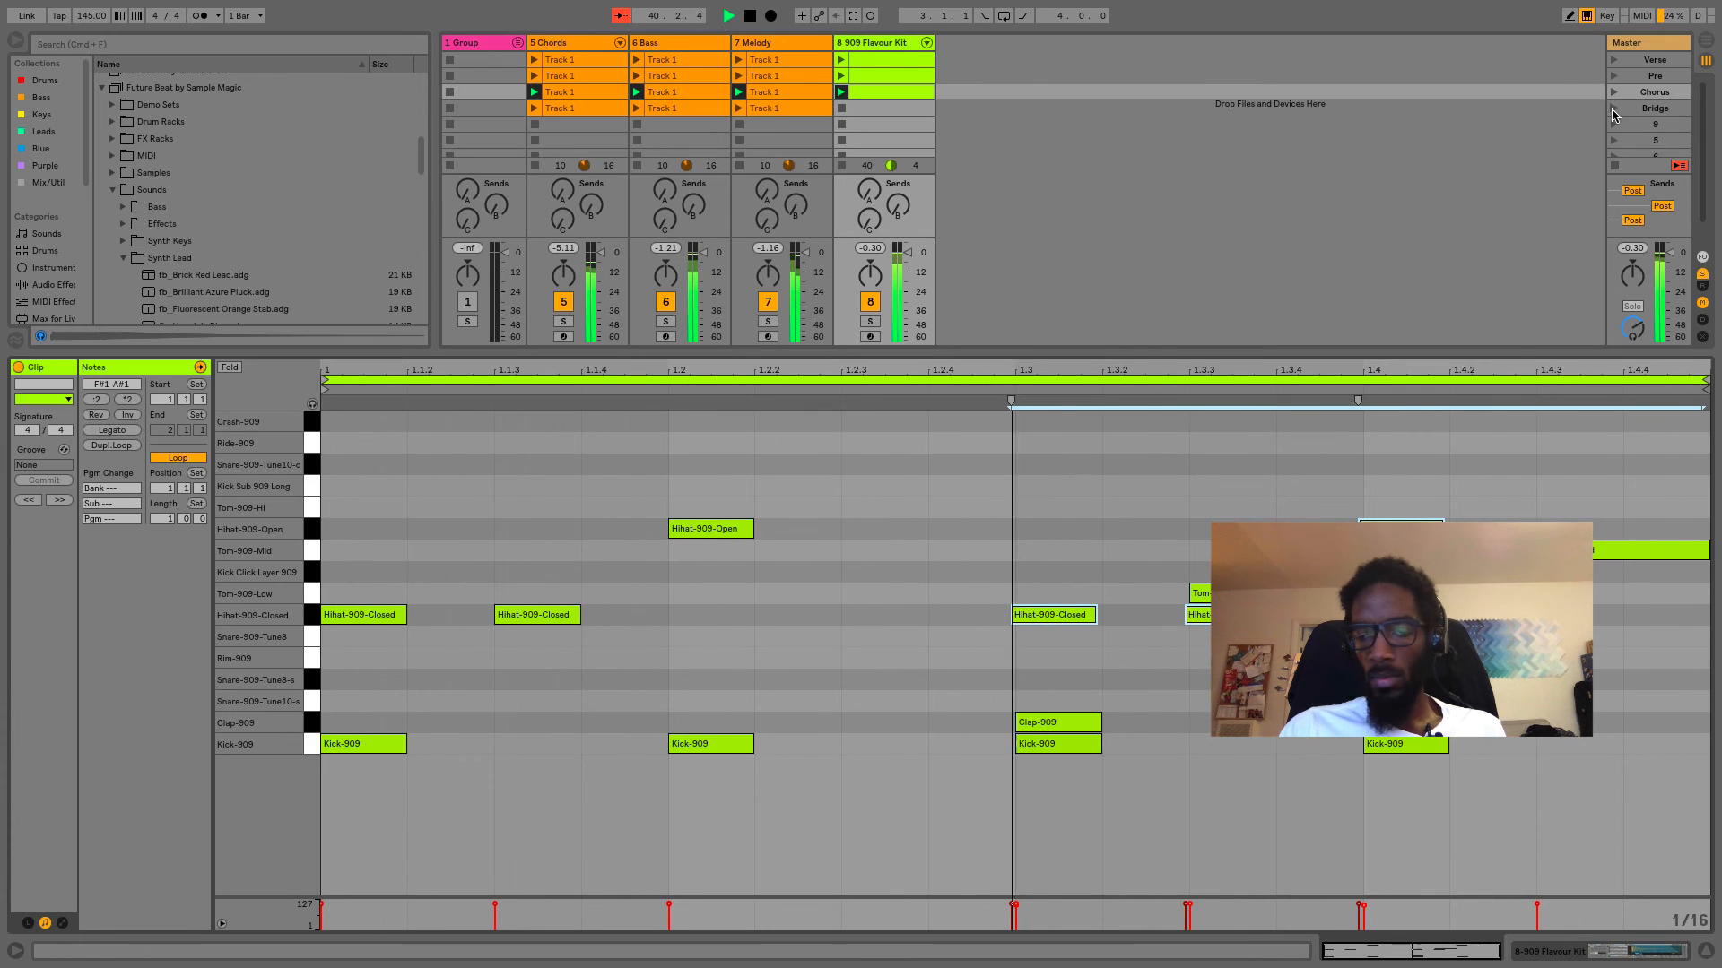
Transpose the open hi-hat at 1.2.1 down to Hihat-909-Closed.
left_click(703, 503)
left_click(713, 529)
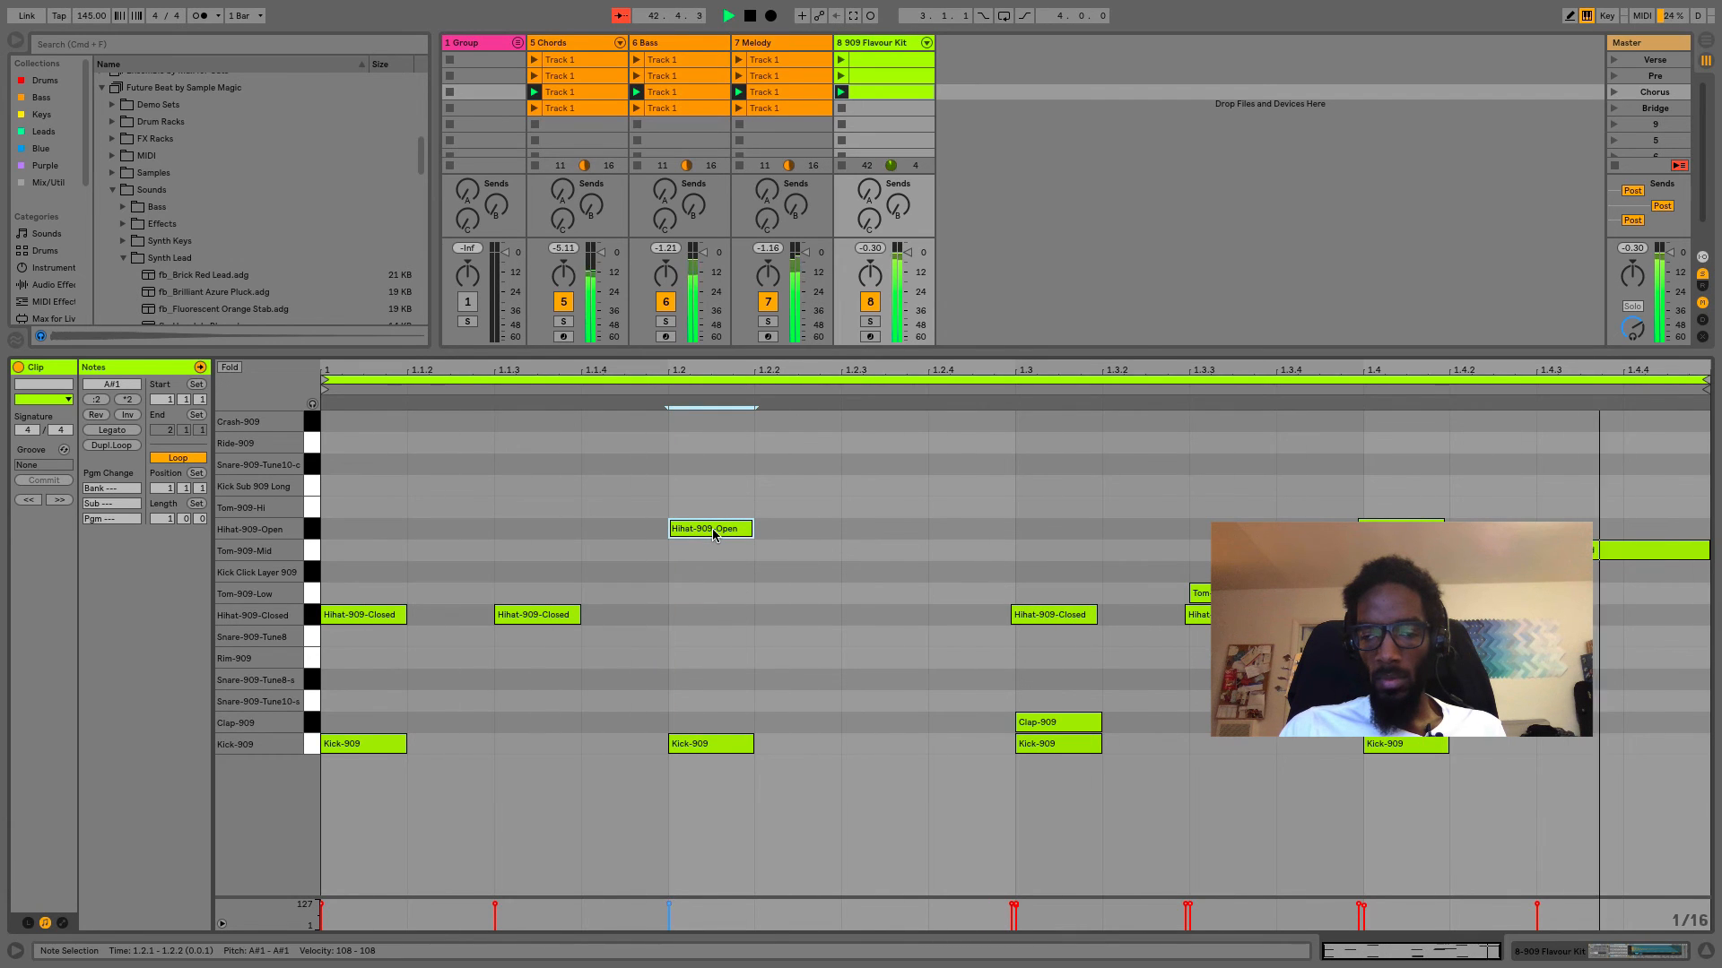
key("Down")
key("Down")
key("Down")
key("Down")
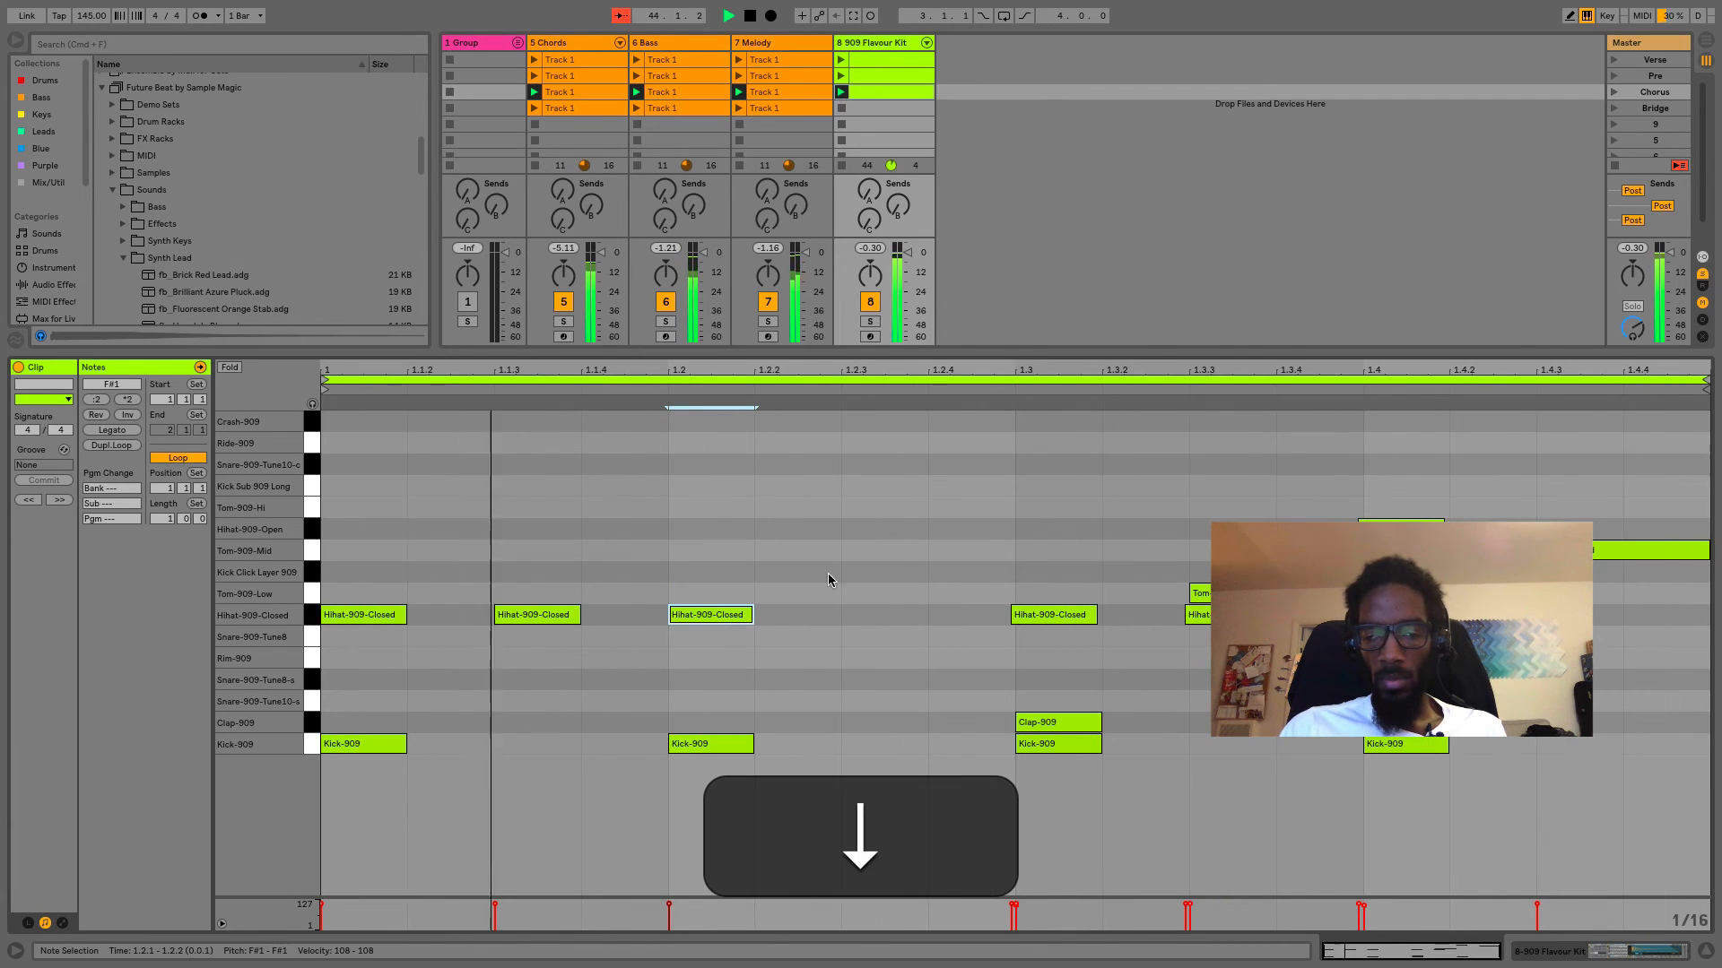
Nudge the two duplicated closed hi-hats onto the grid at 1.3.1 and 1.3.3.
left_click(1087, 616)
key("Right")
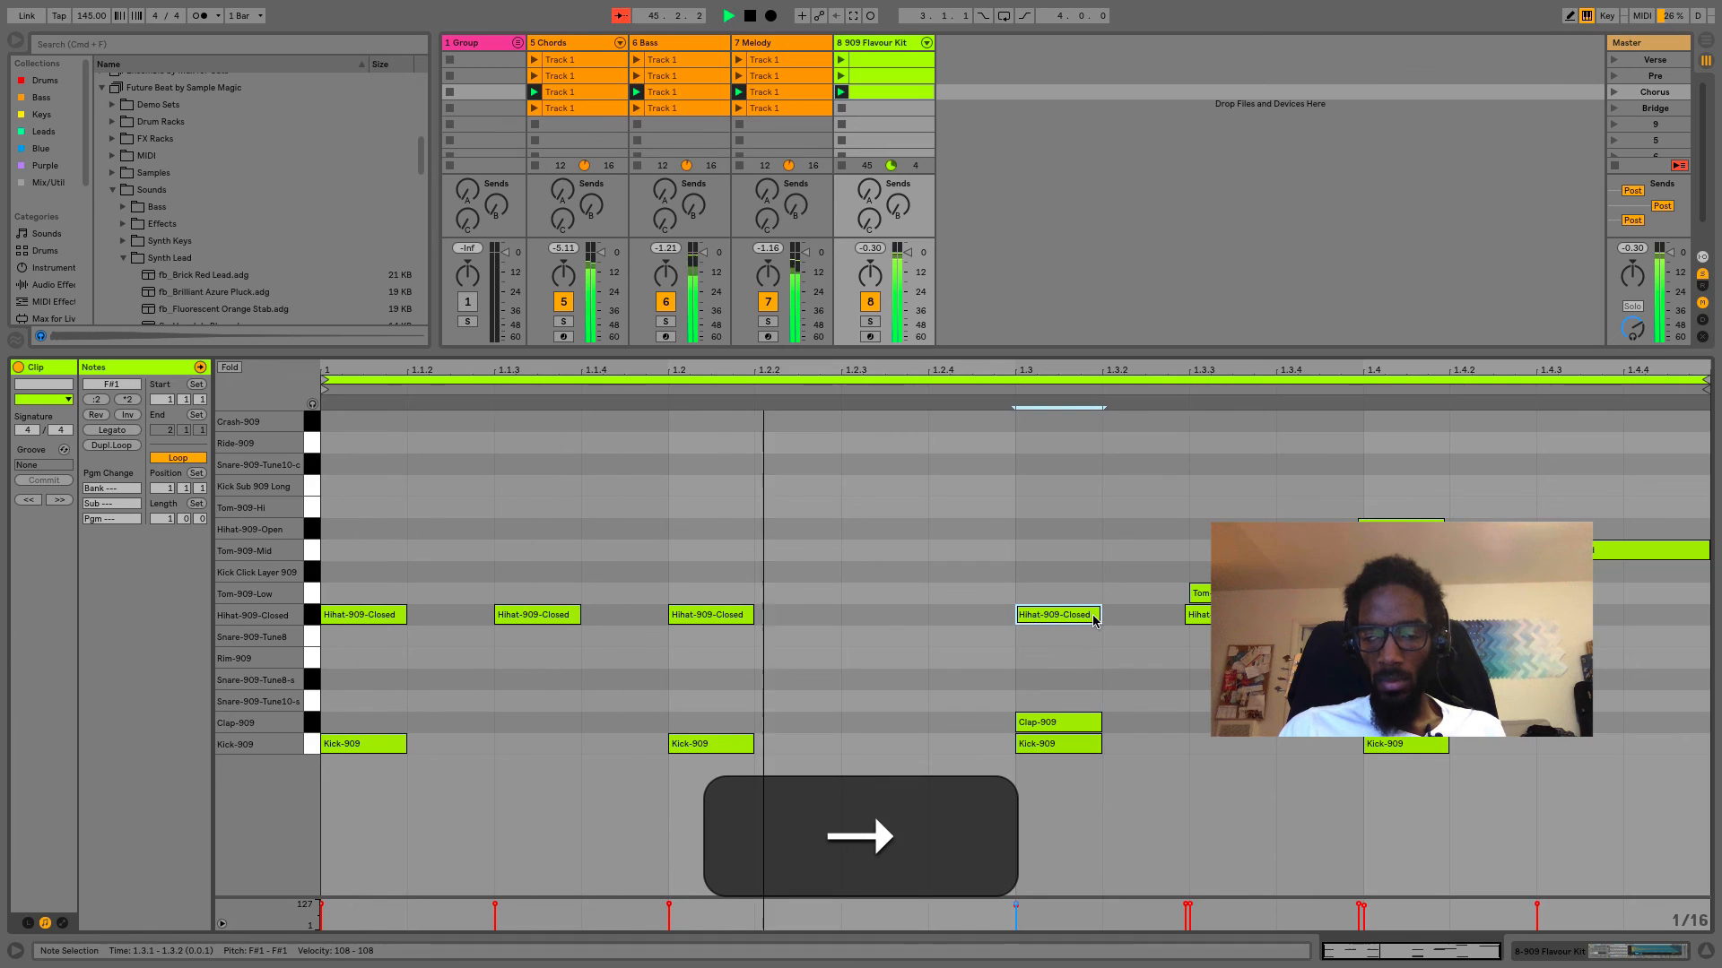
left_click(1198, 615)
key("Right")
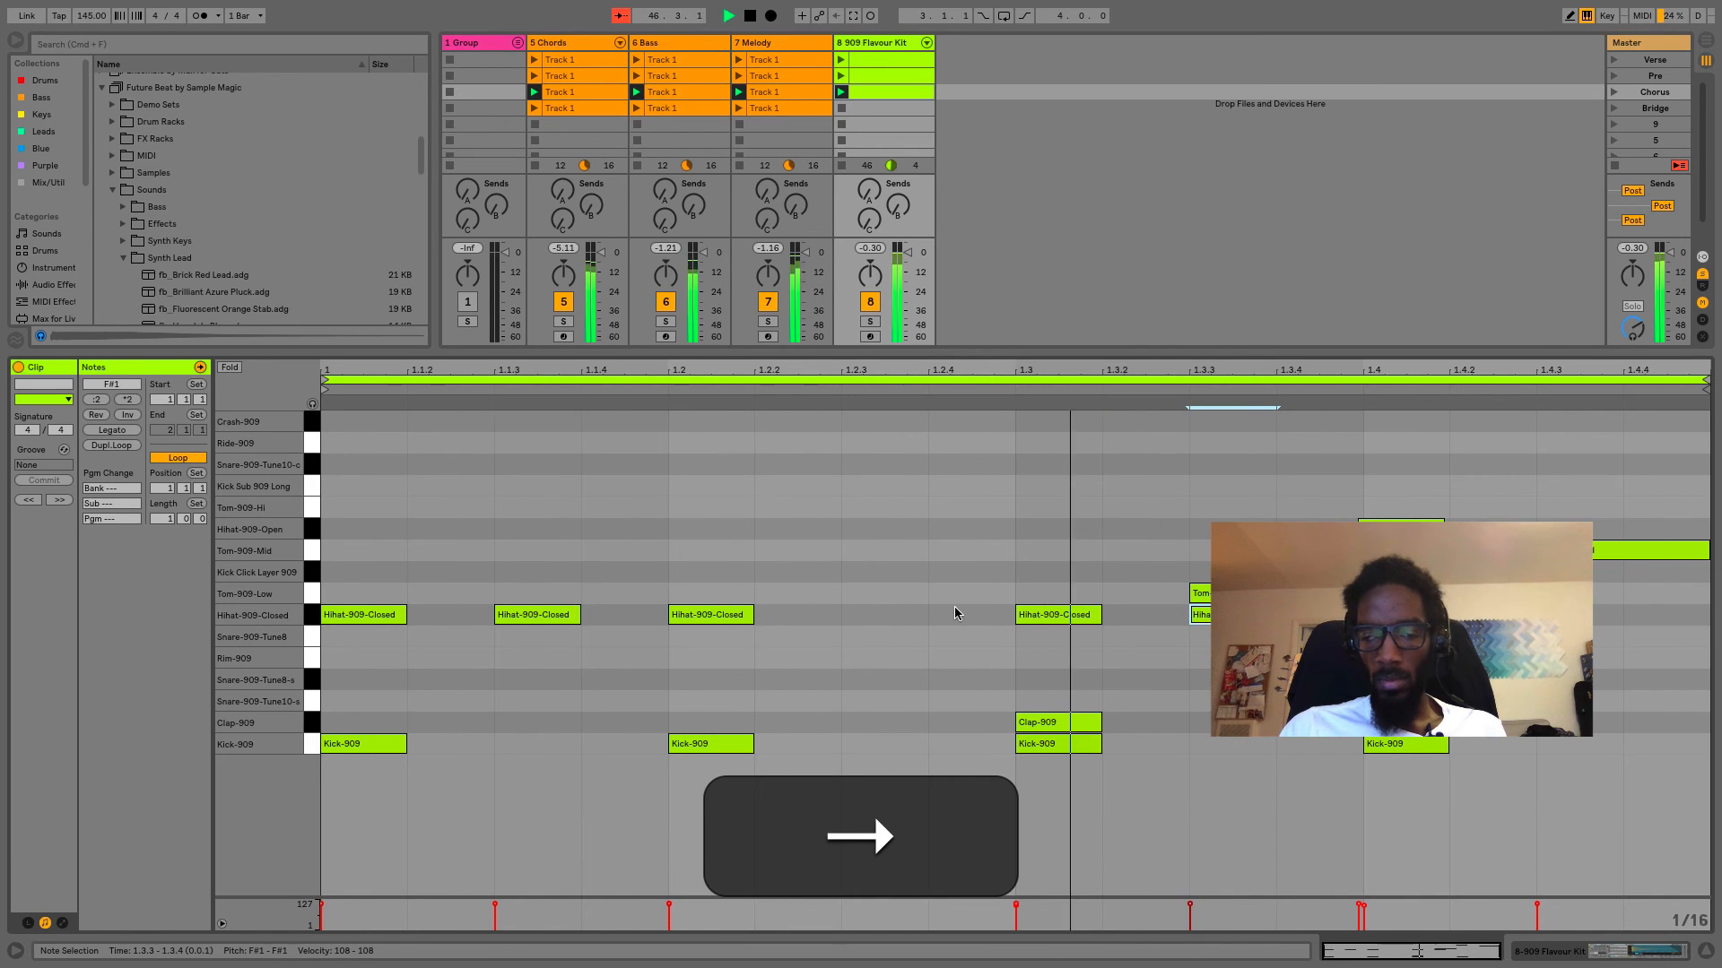
Add Hihat-909-Closed notes at 1.2.3 and 1.4.3 in the Chorus drum clip.
key("b")
left_click(922, 615)
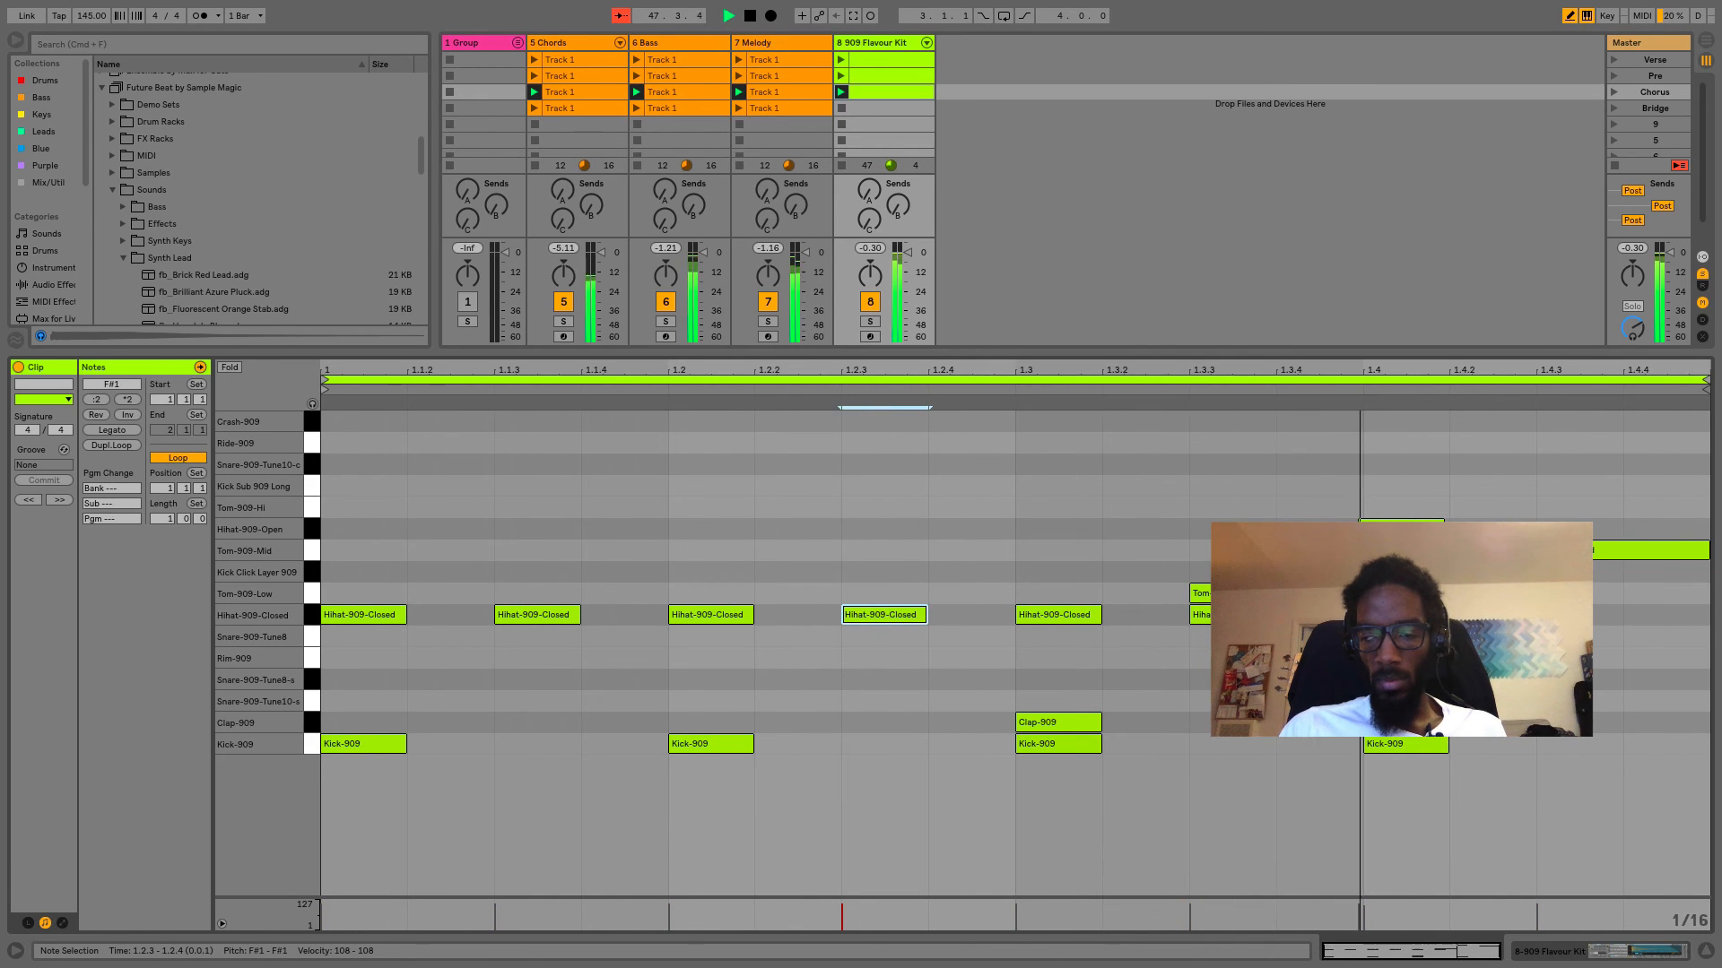
left_click(1593, 614)
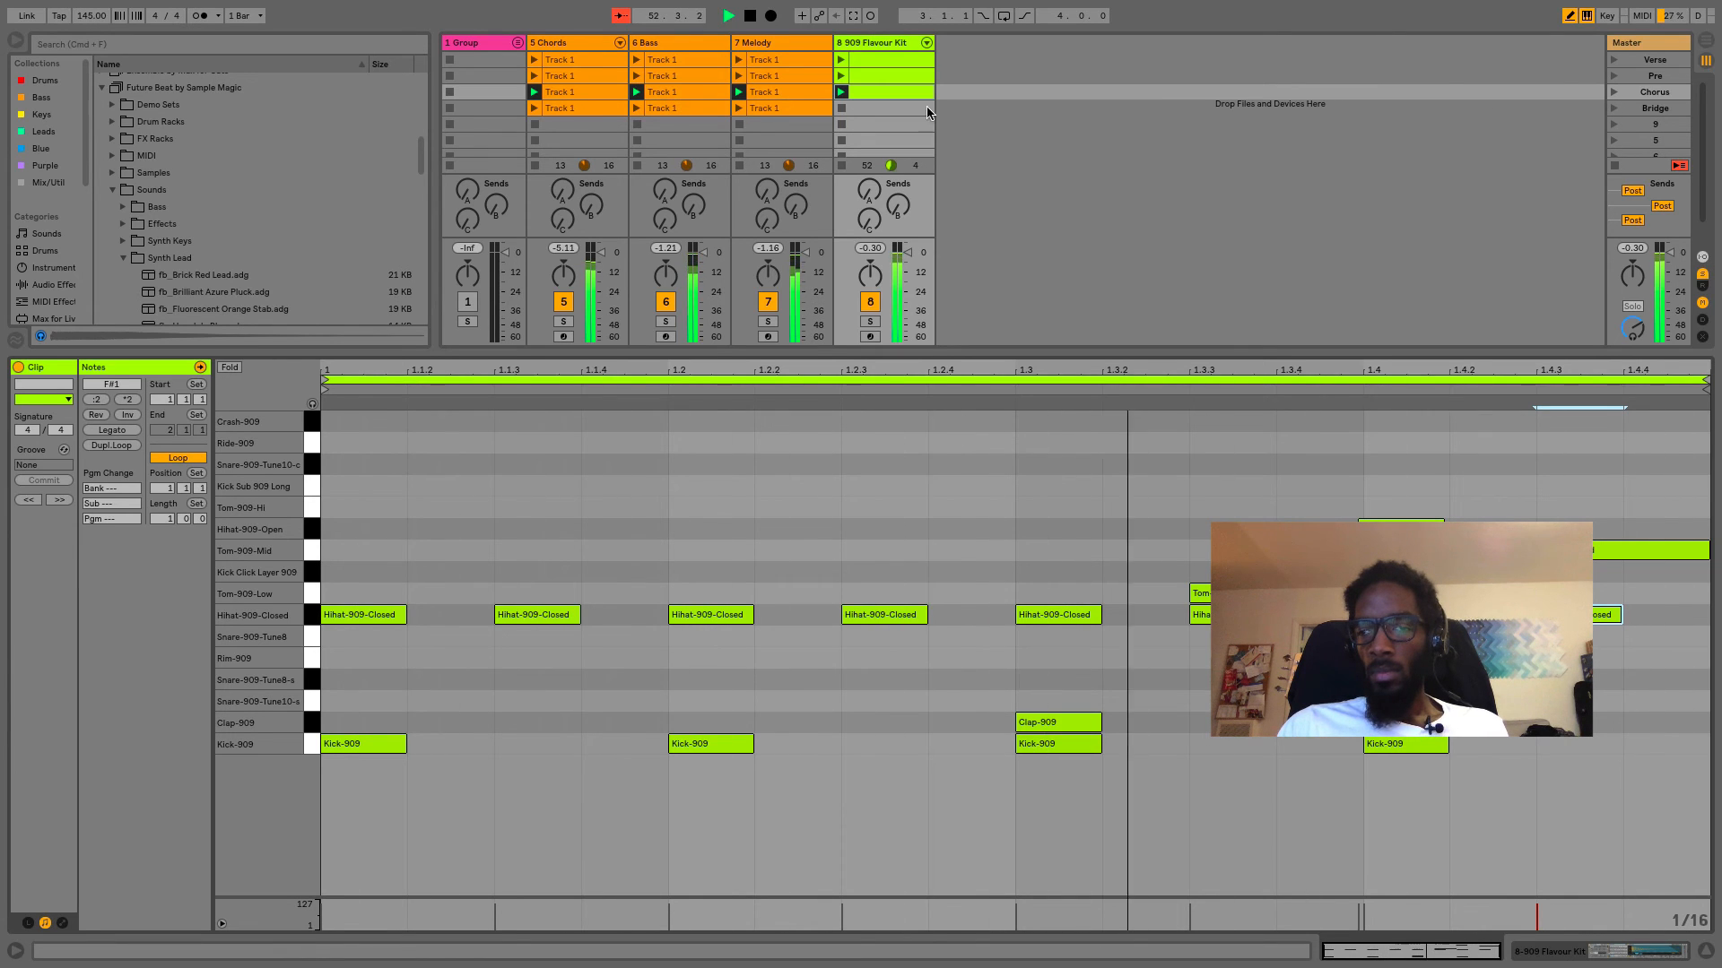
Restart playback from the Bridge scene and create an empty 909 Flavour Kit clip in it.
key("space")
left_click(1613, 109)
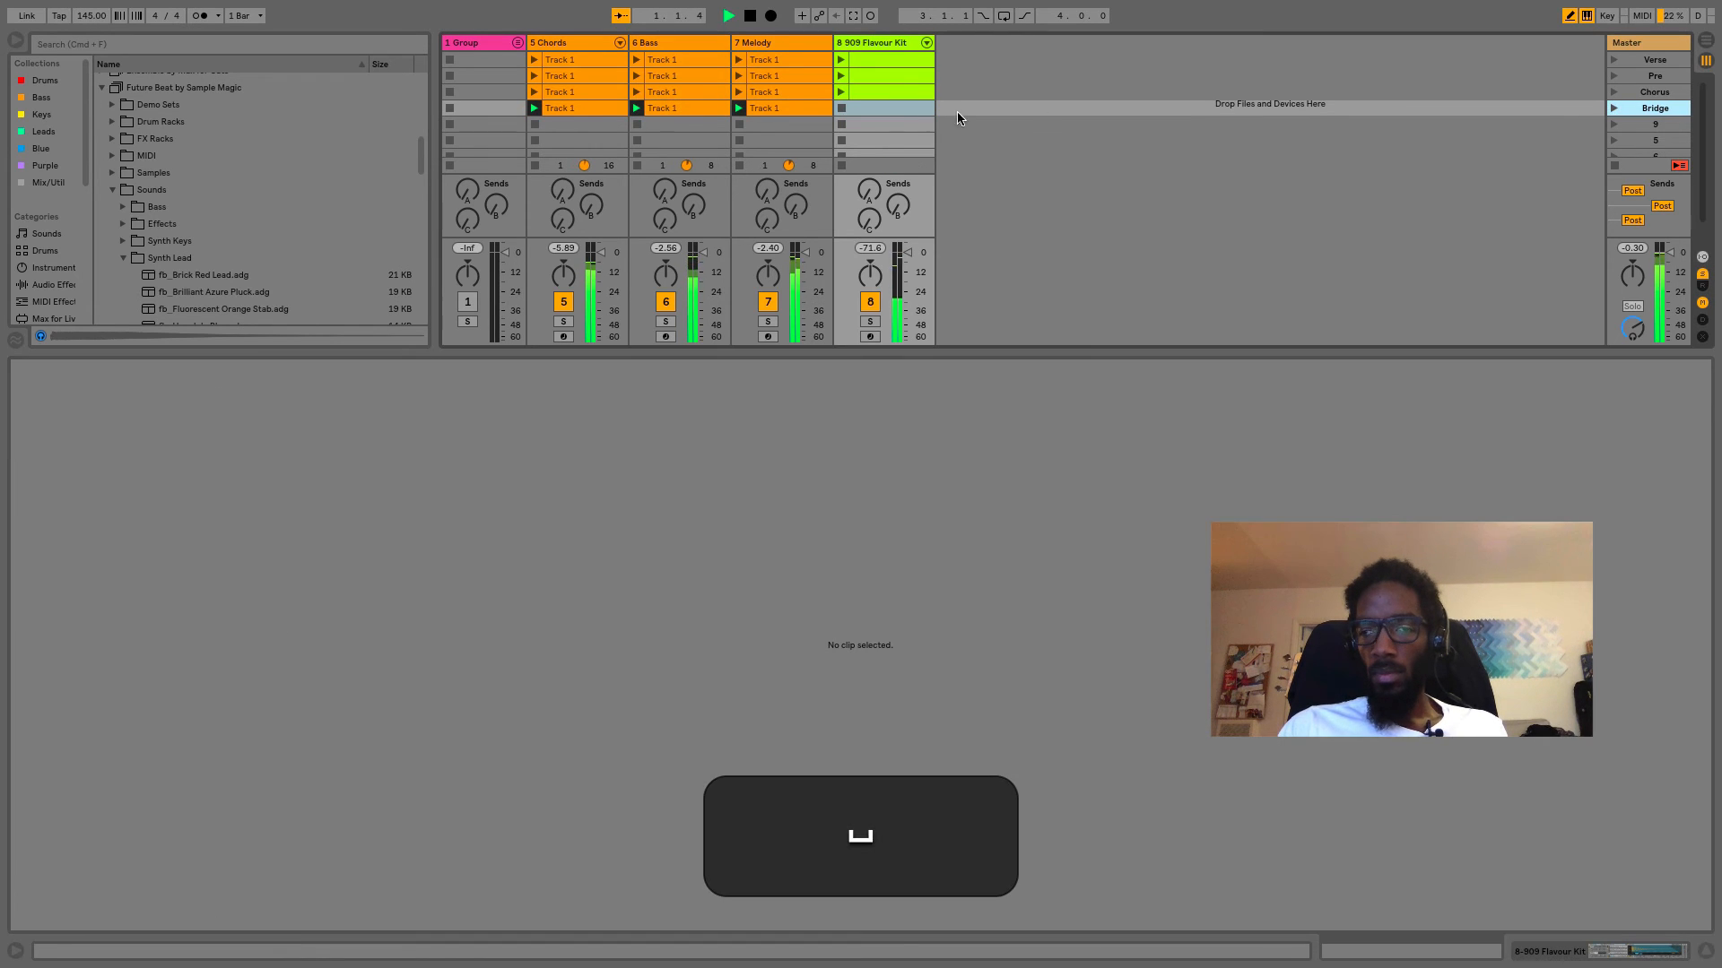
double_click(896, 111)
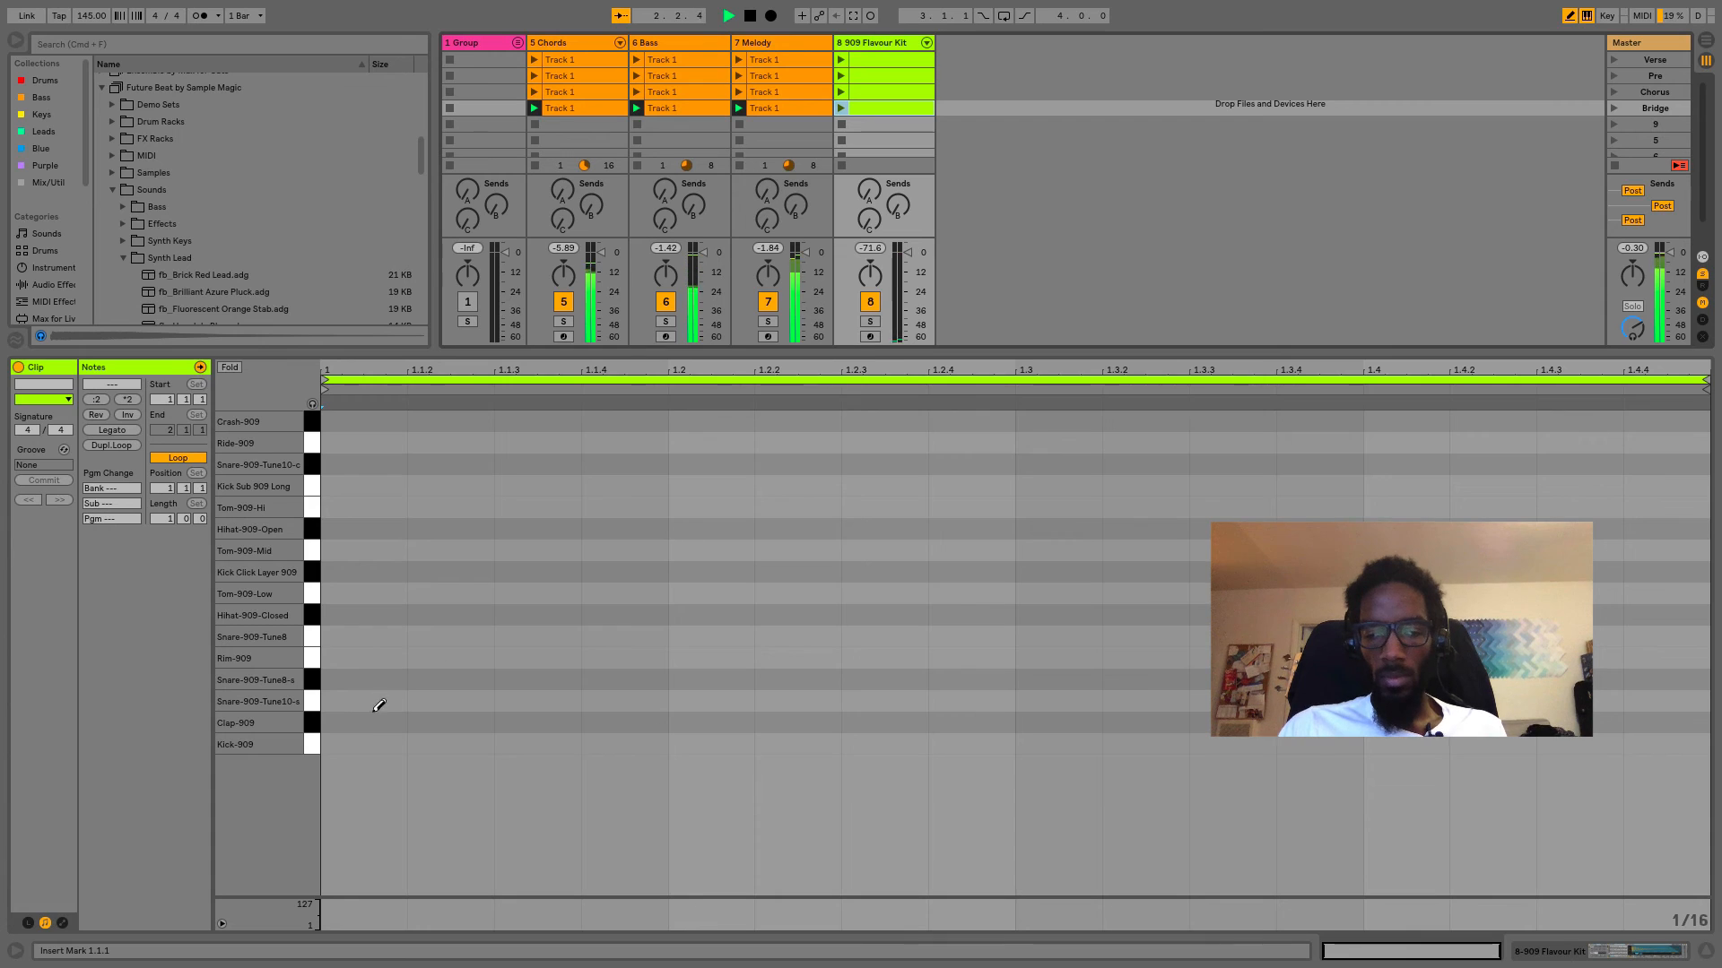
Add Kick-909 notes at 1.1.1, 1.1.4, 1.2.3, 1.3.3 and 1.4.3 in the Bridge clip and relaunch the scene.
left_click(372, 744)
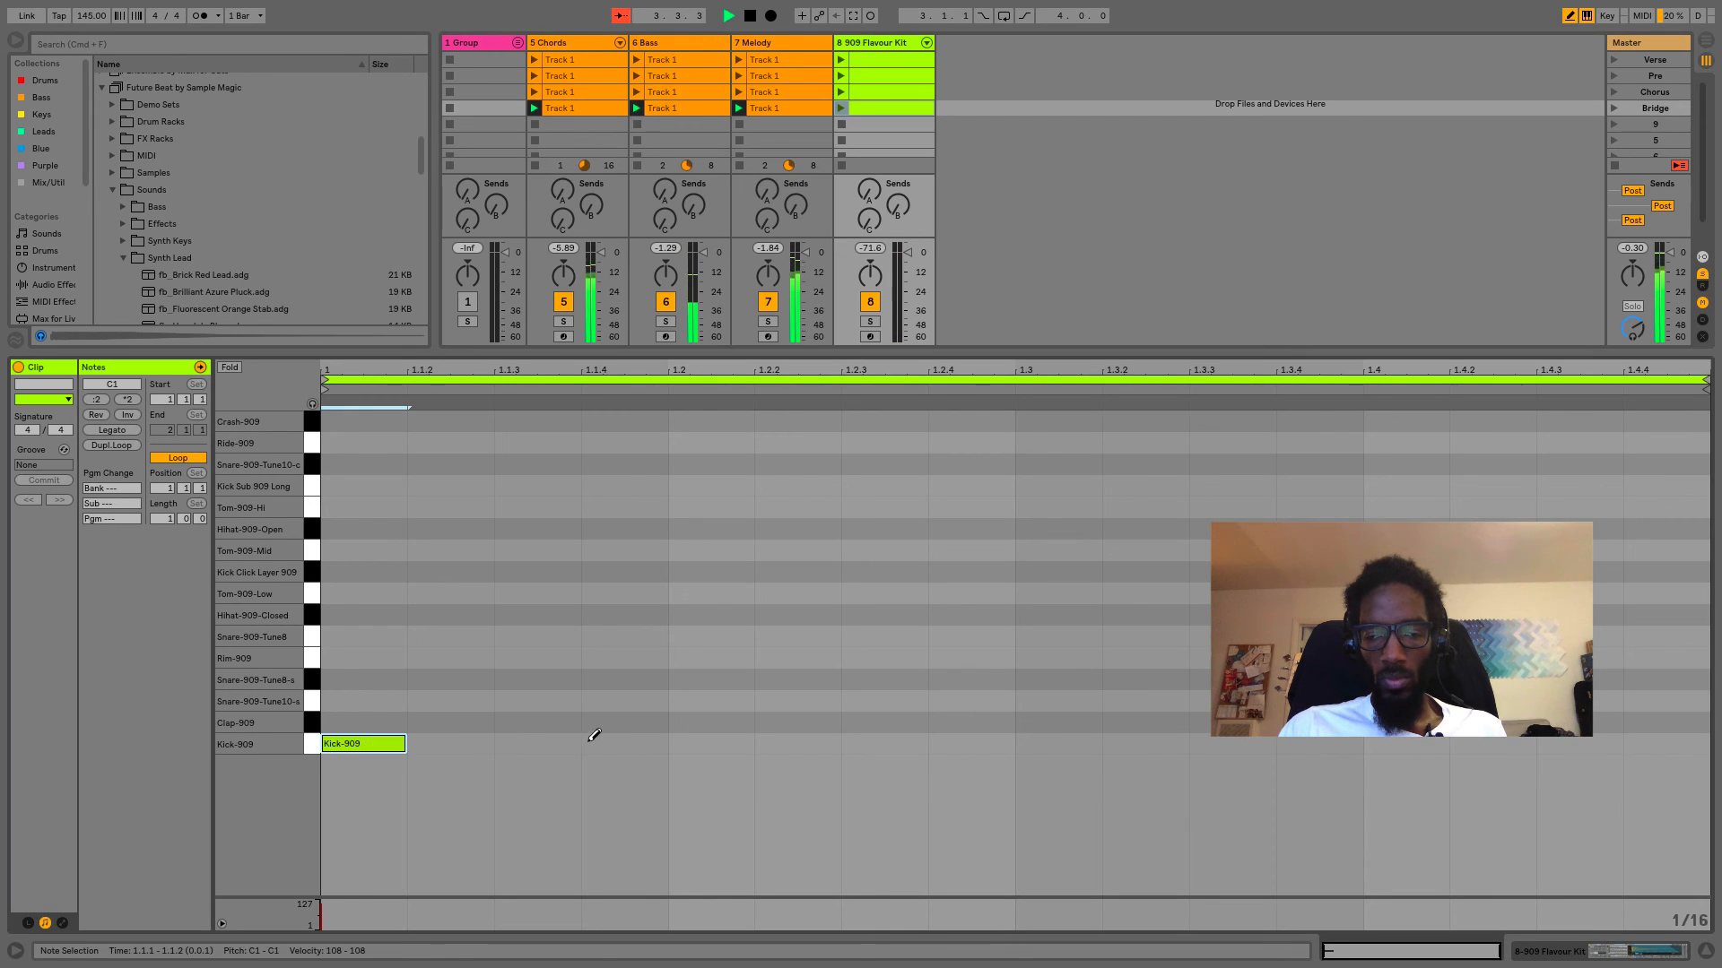
left_click(619, 743)
left_click(878, 744)
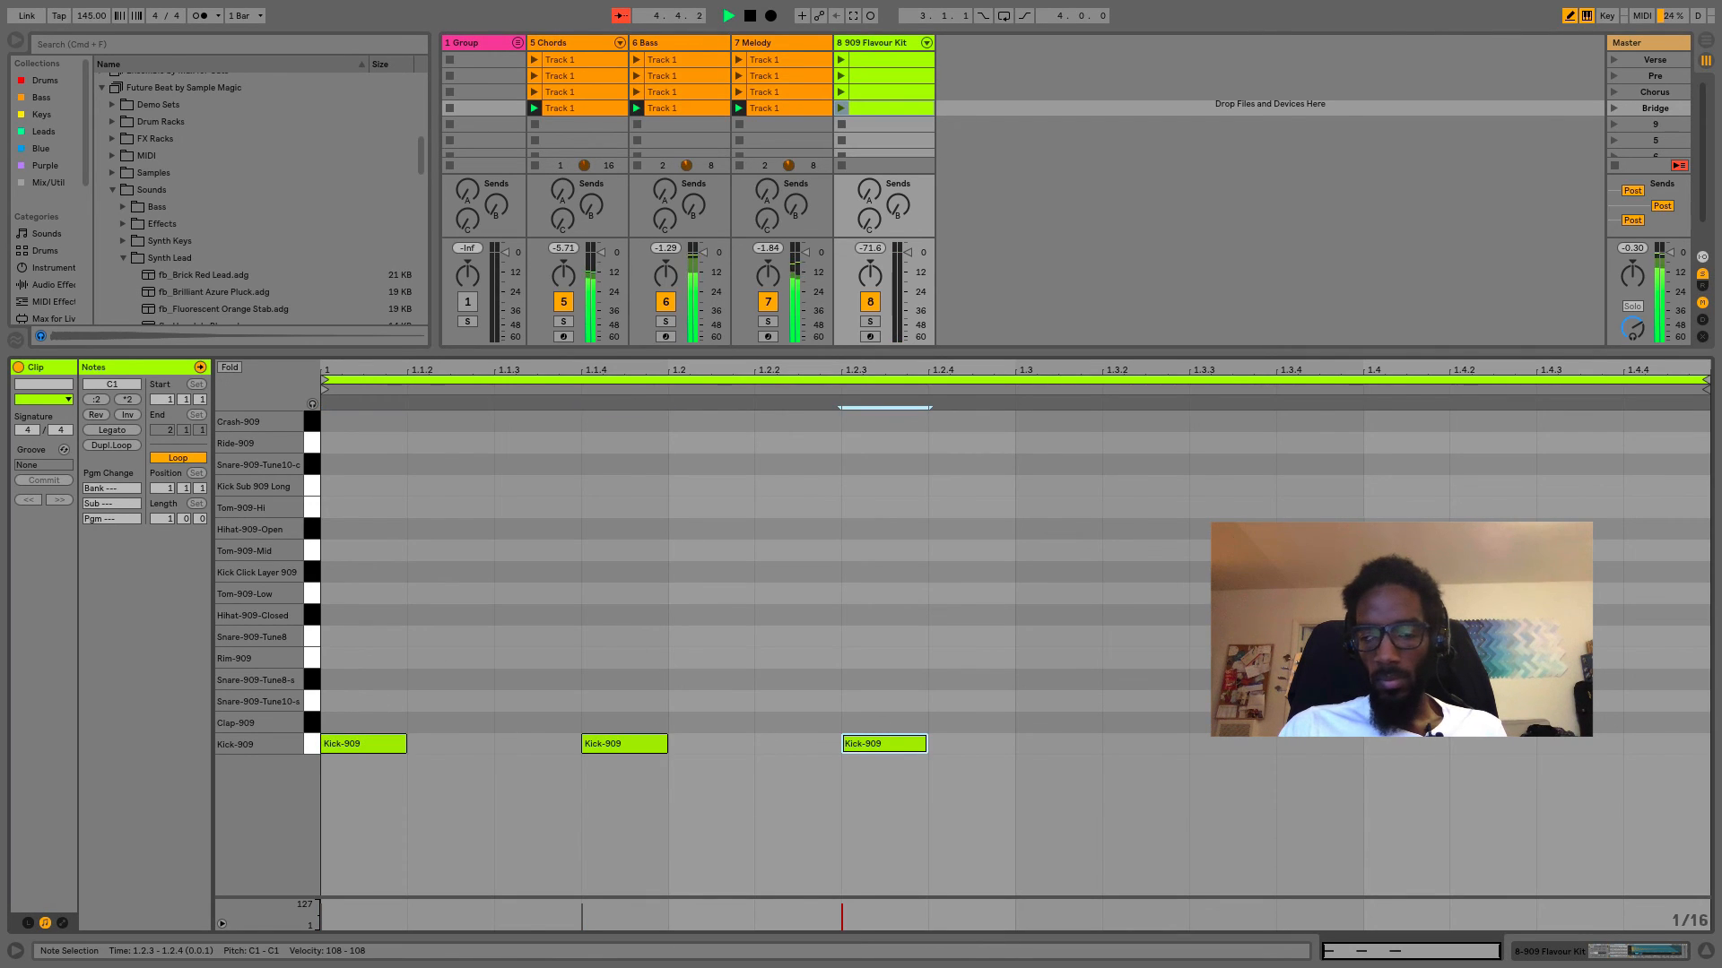
left_click(1259, 744)
left_click(1585, 744)
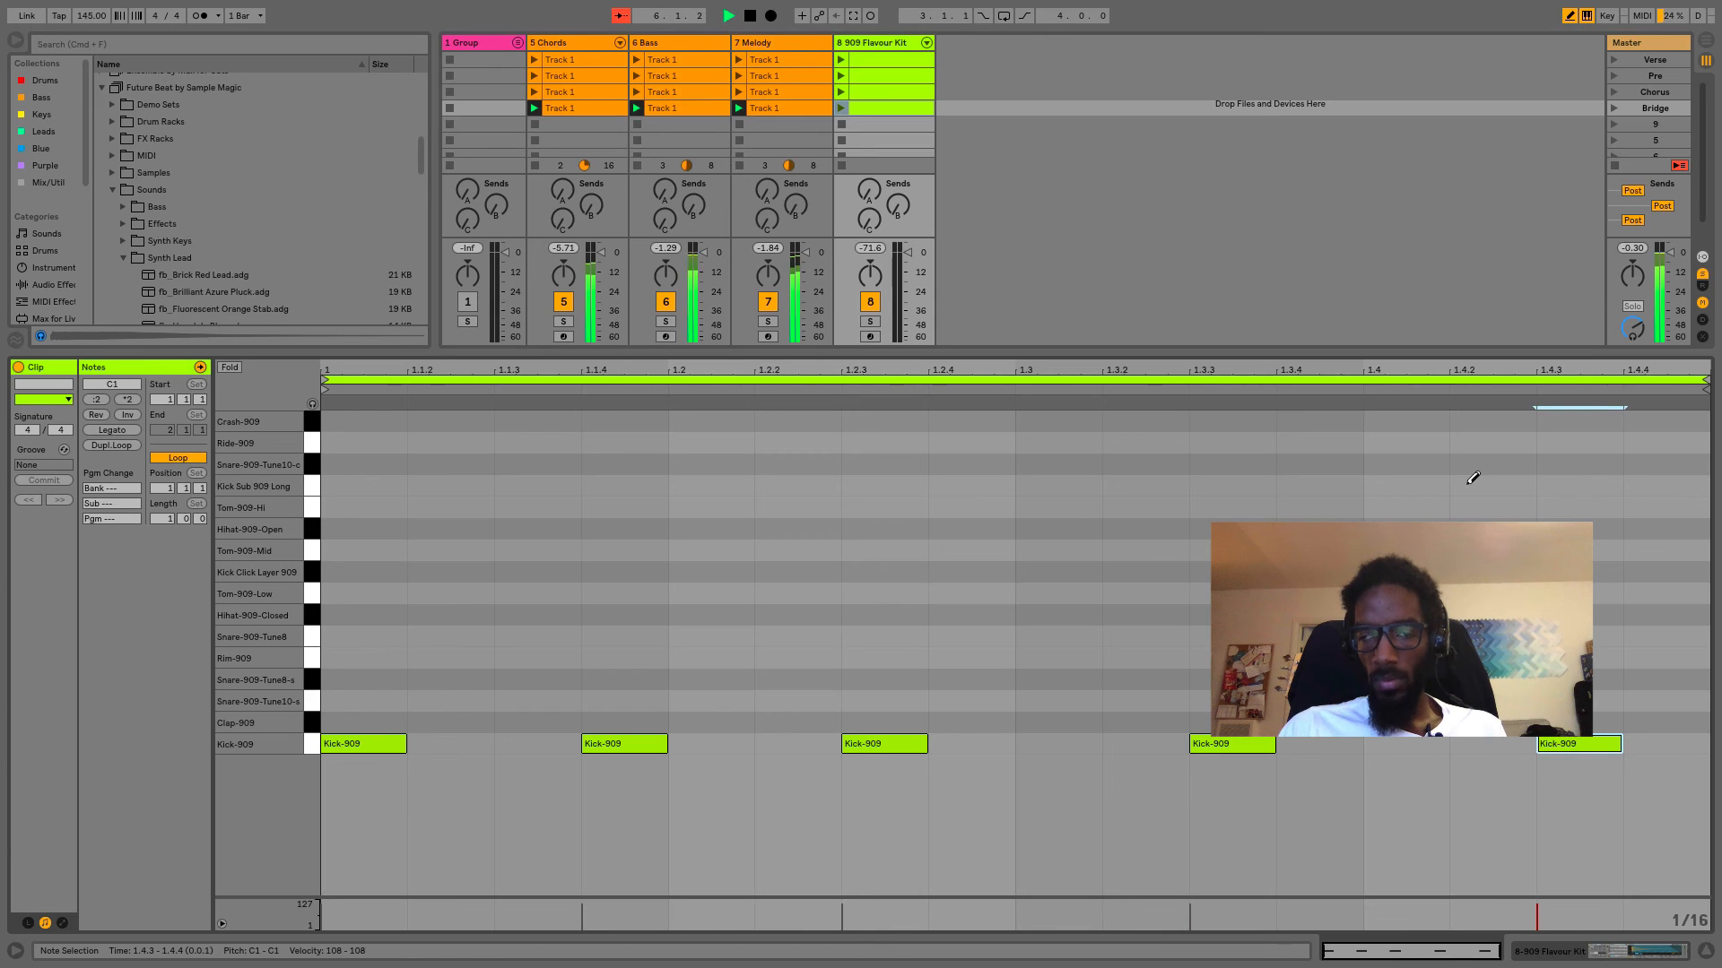
left_click(1600, 108)
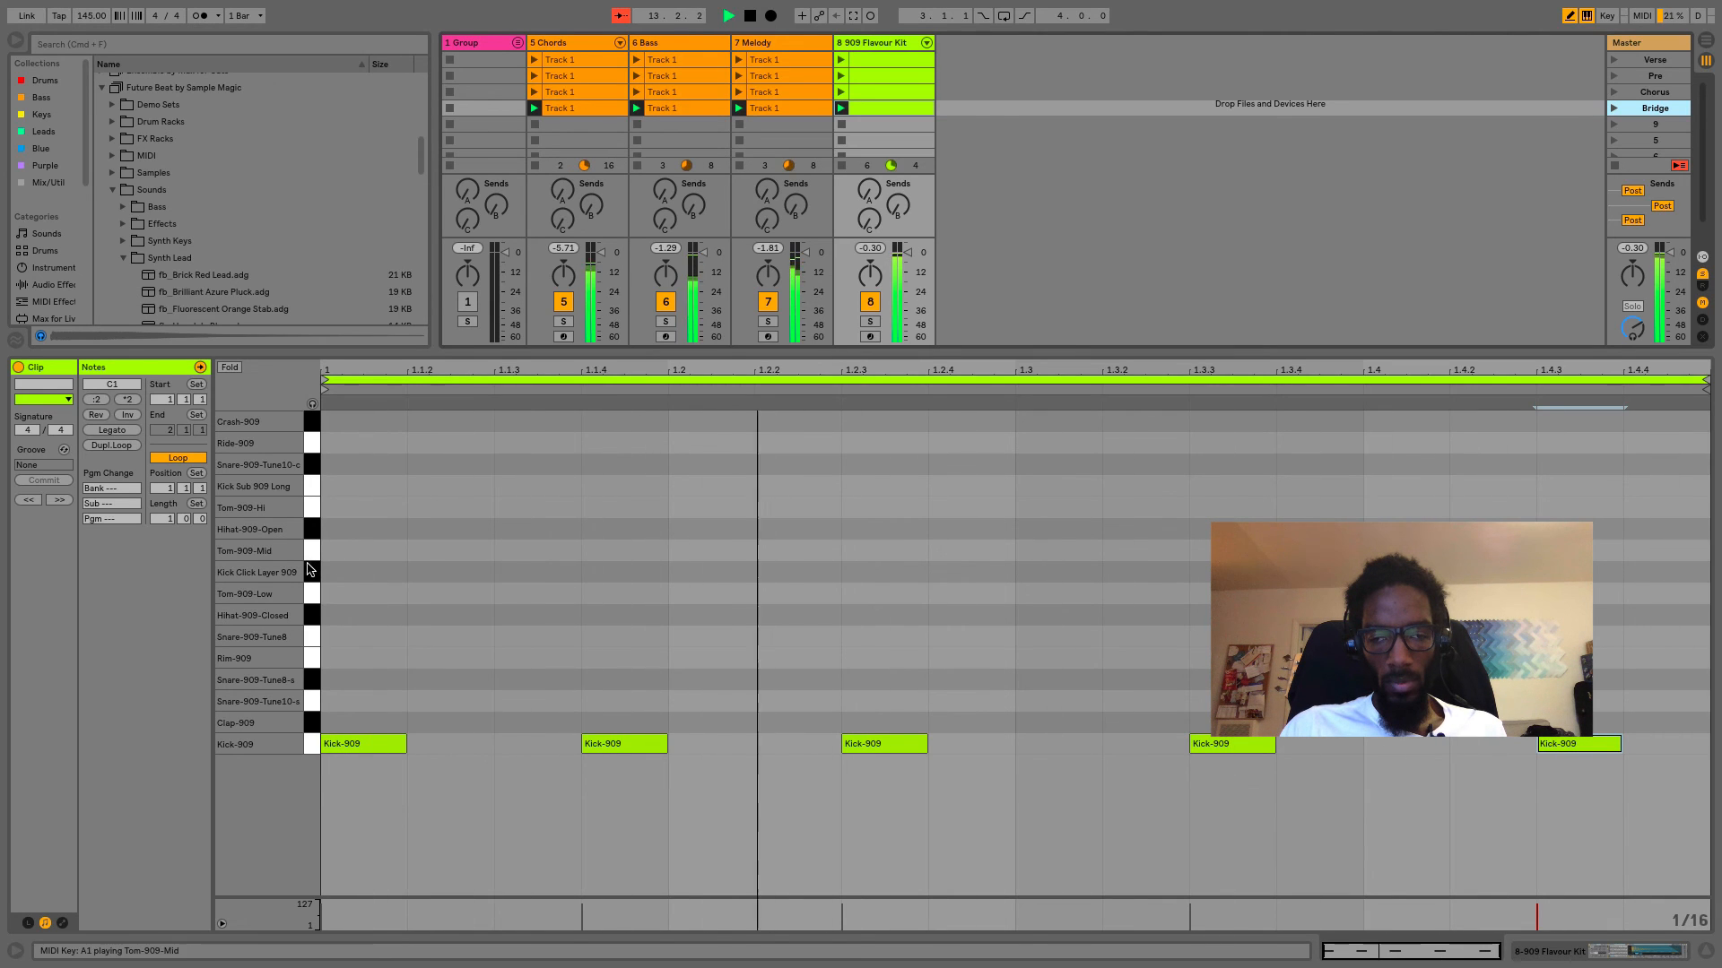
Fill the Bridge bar with sixteenth-note Hihat-909-Closed hits at velocity 95 and layer Rim-909 with Clap-909 at 1.2.1 and 1.4.1.
mouse_move(359, 615)
left_mouse_down()
mouse_move(980, 653)
mouse_move(1677, 617)
left_mouse_up()
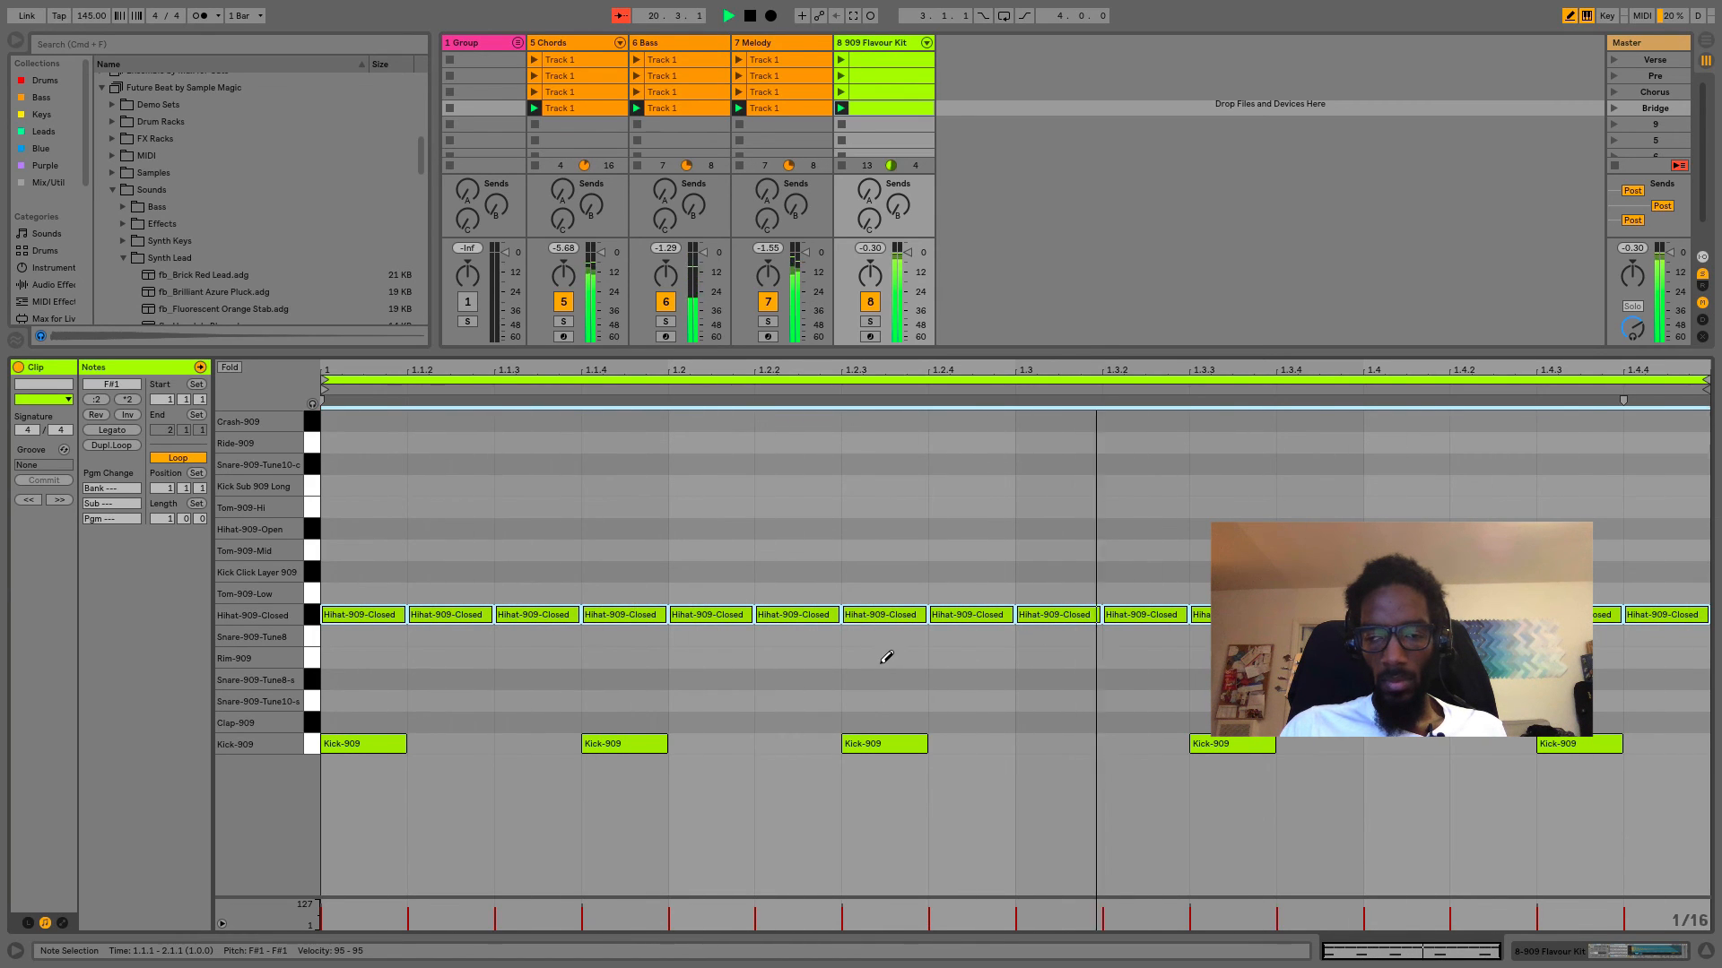
left_click(724, 650)
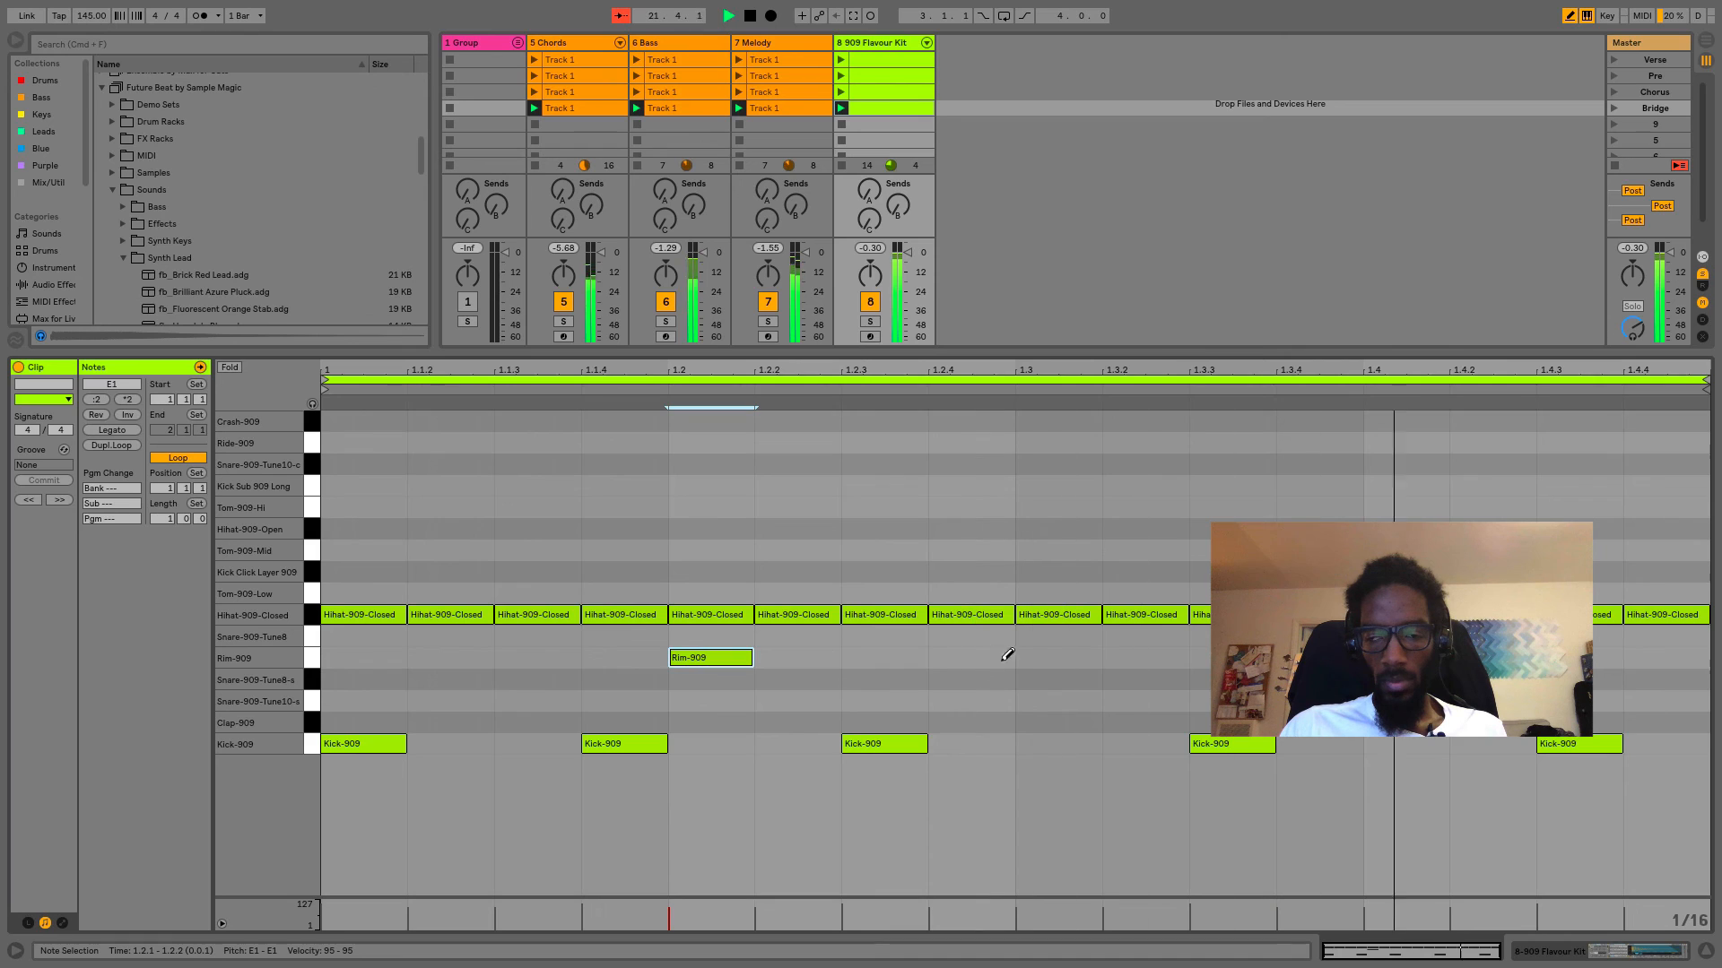
left_click(1059, 657)
left_click(1059, 657)
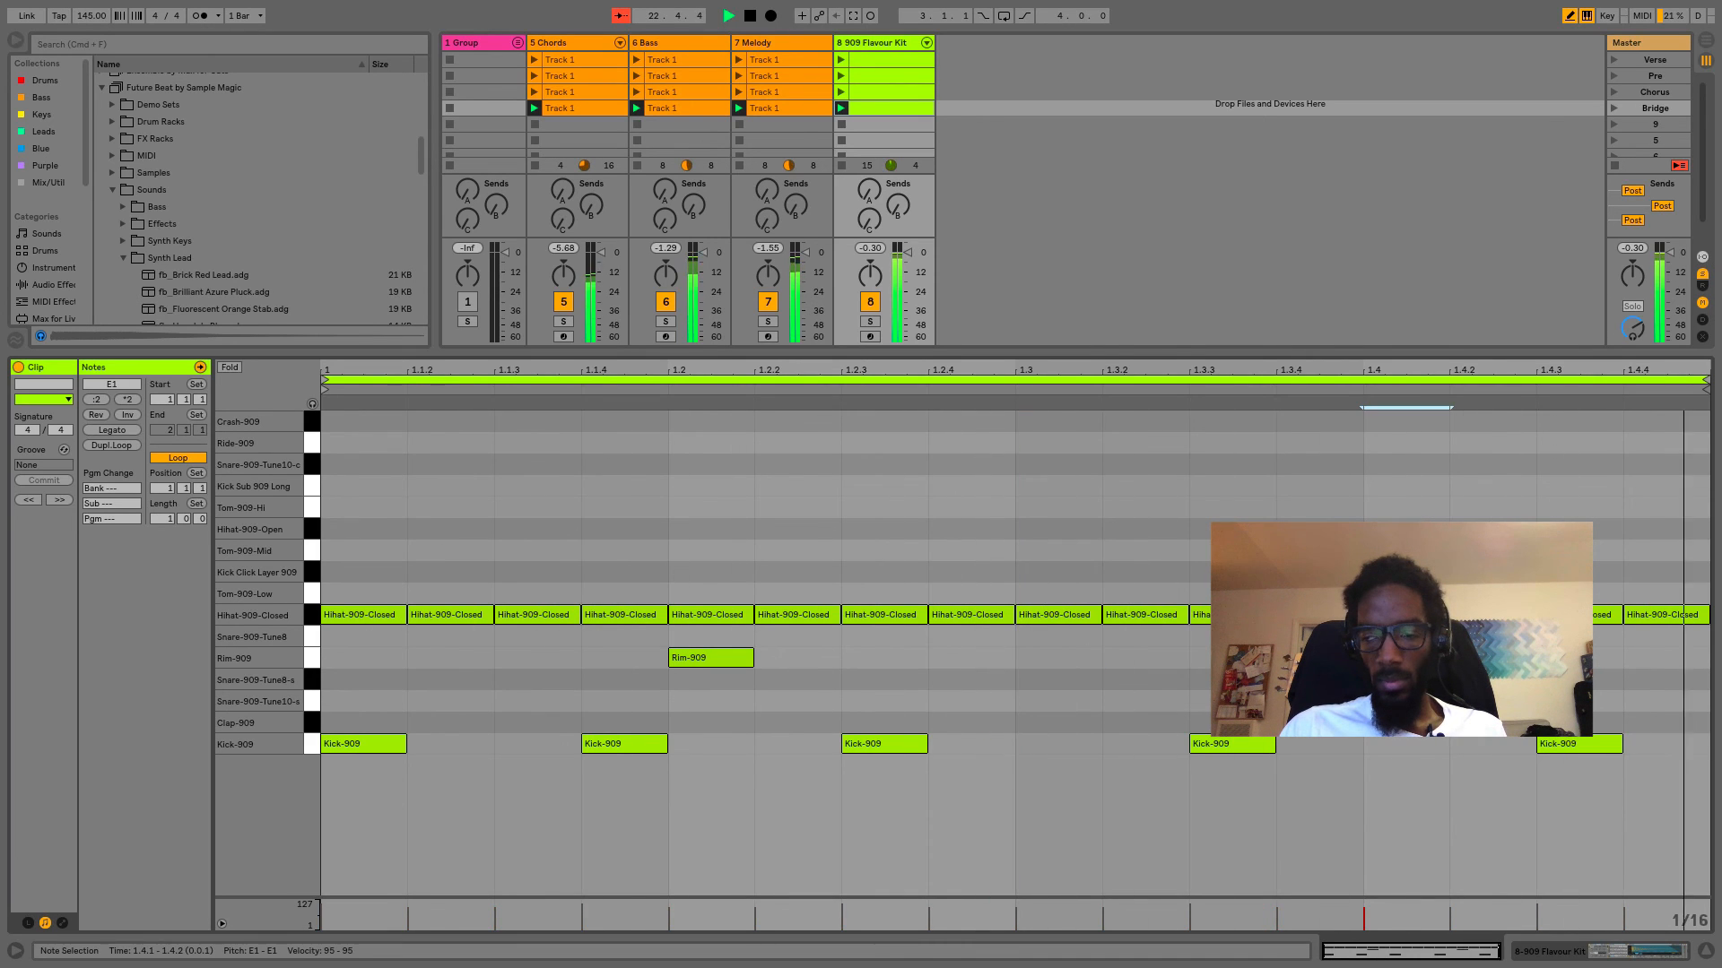
left_click(712, 717)
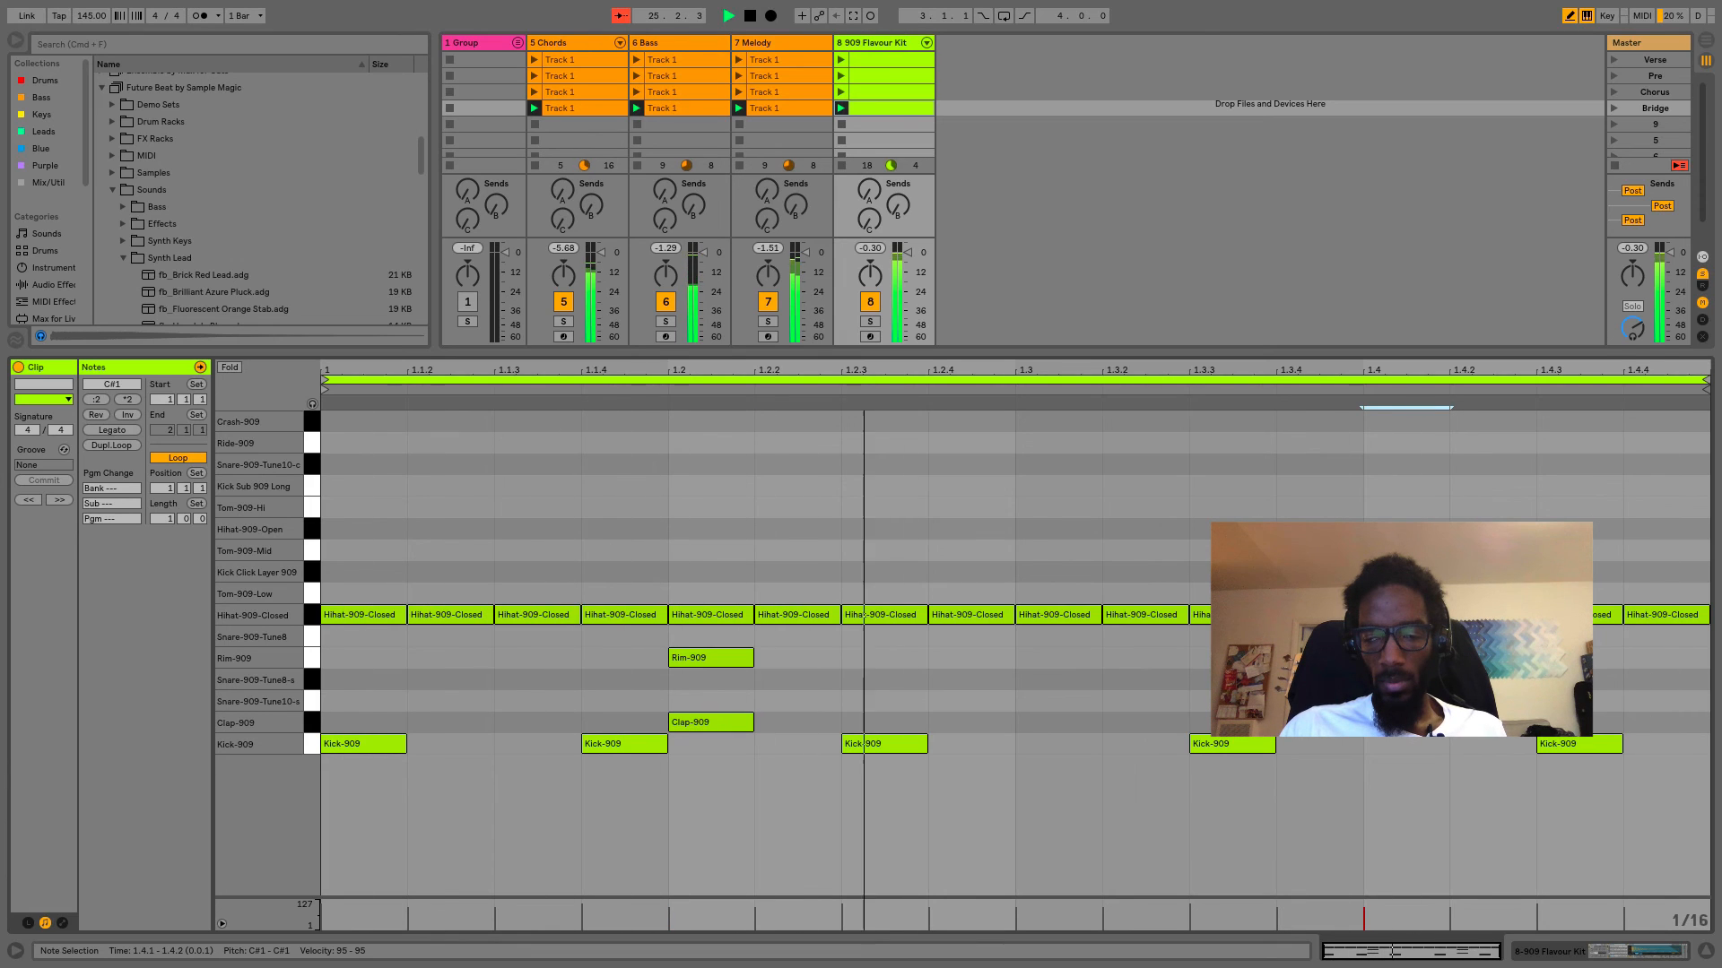
Duplicate the Bridge drum loop to a length of eight bars and delete the kicks and claps in bar 8.
key("b")
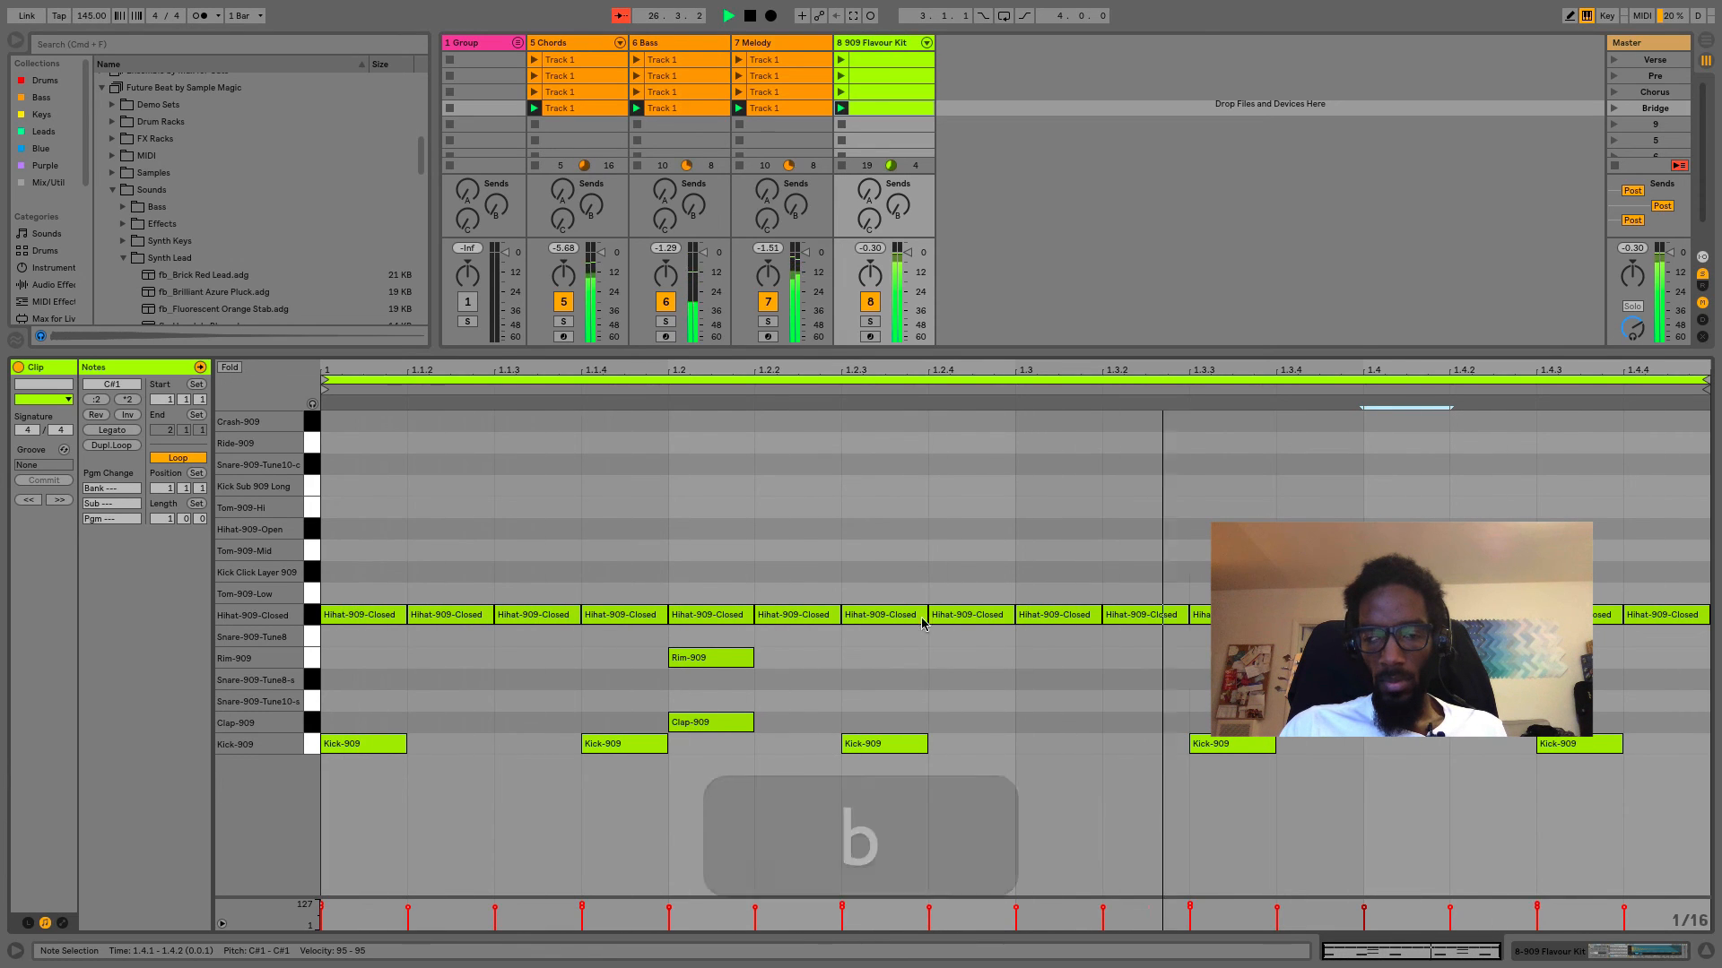
left_click(115, 447)
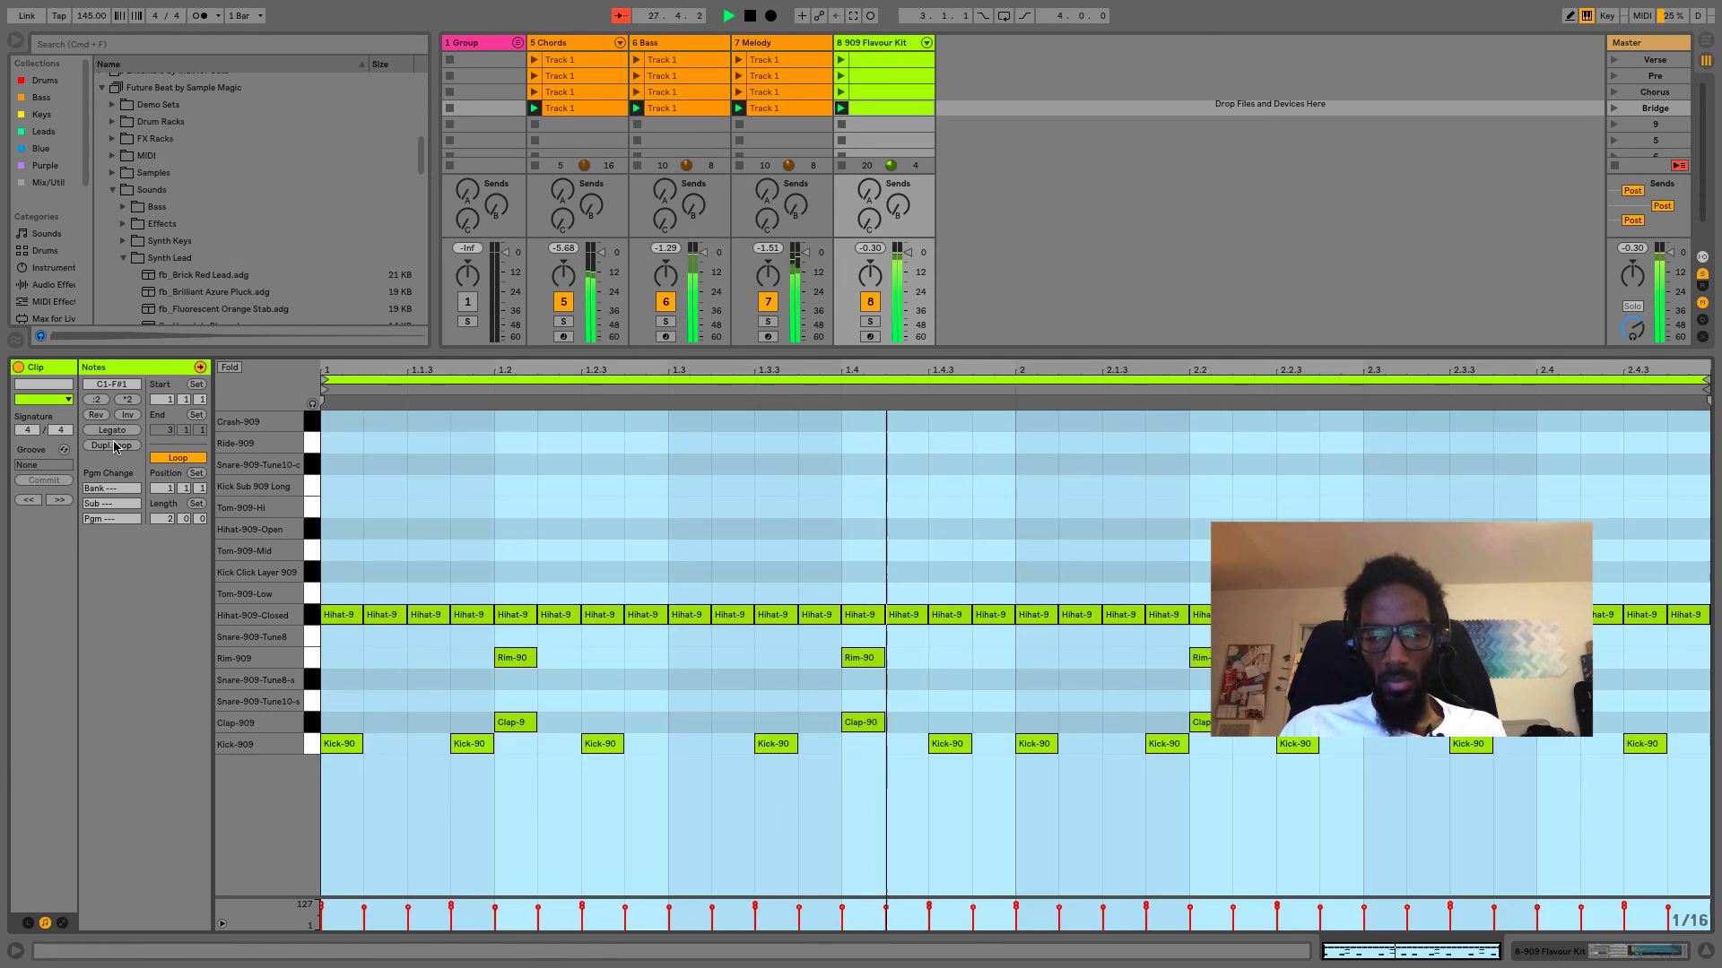
left_click(115, 447)
left_click(115, 446)
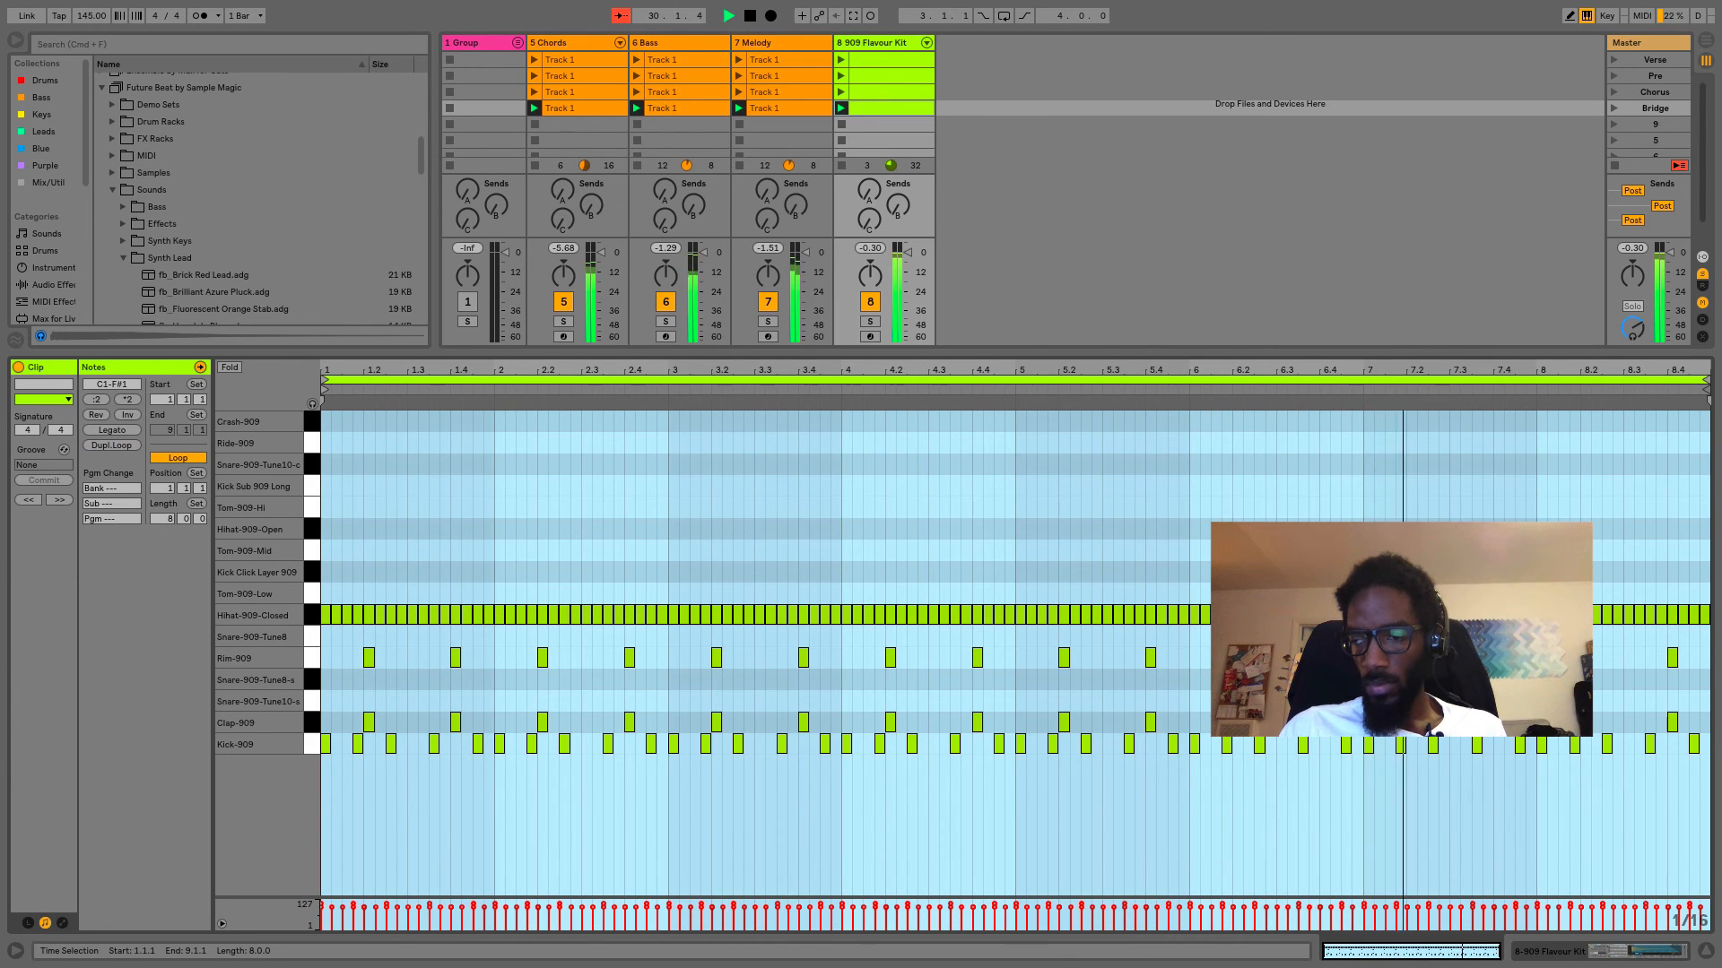
left_click_drag(1538, 707, 1695, 763)
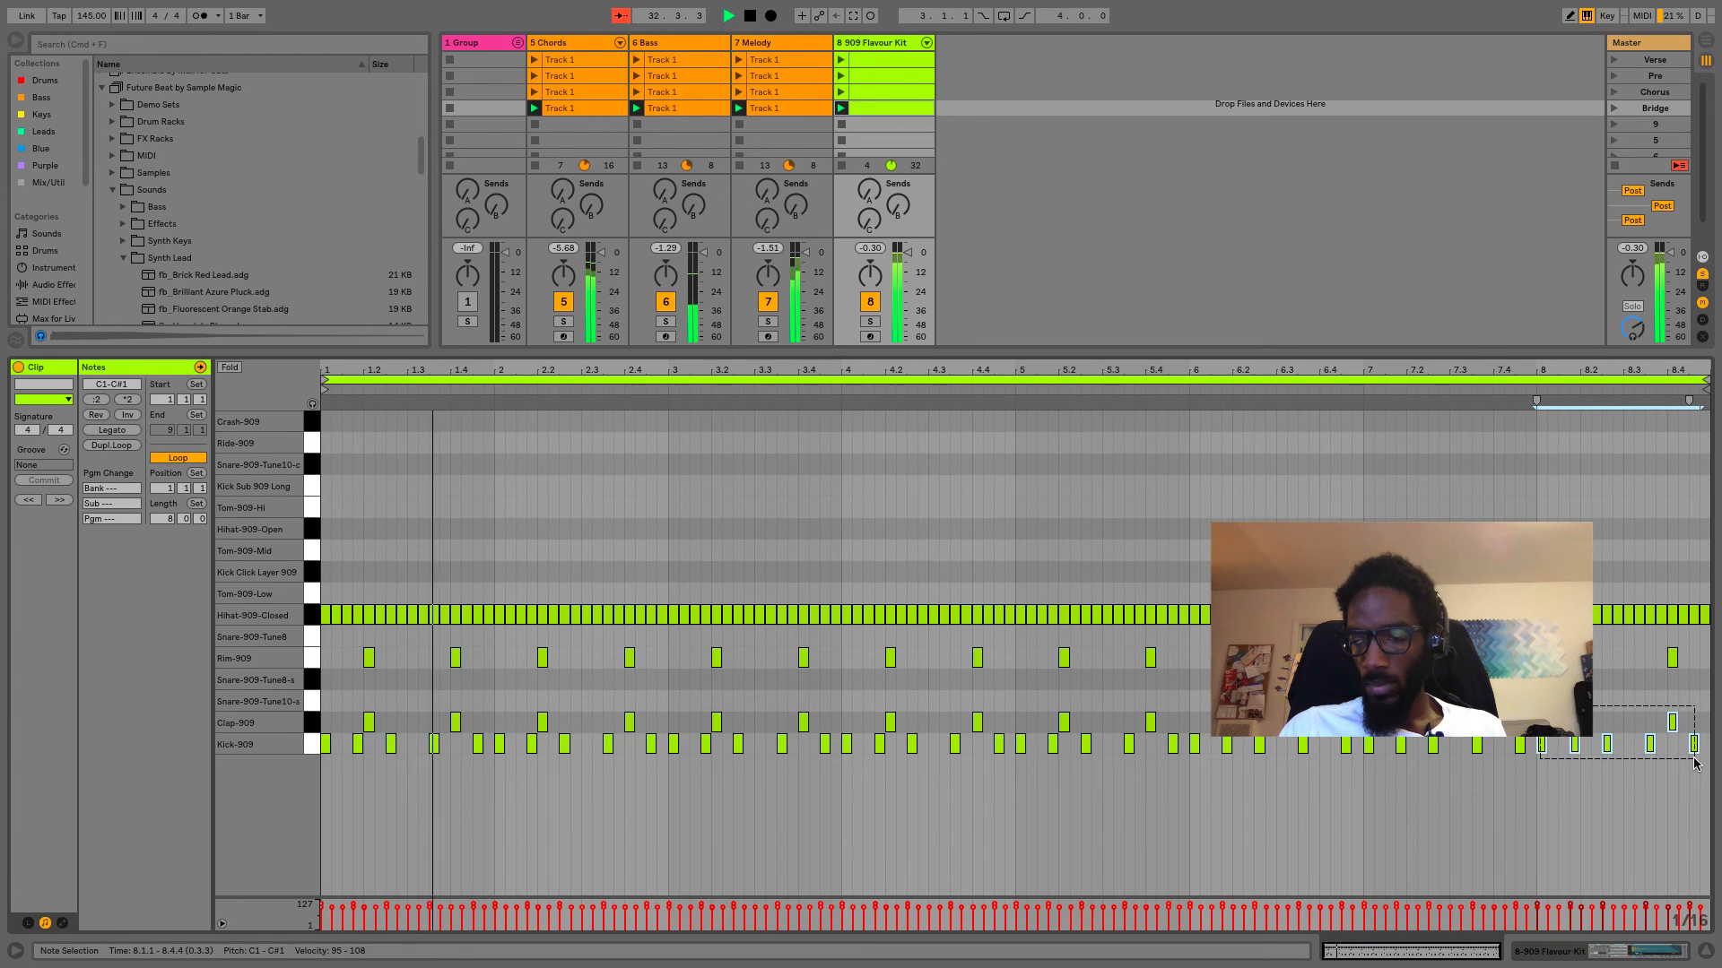
key("BackSpace")
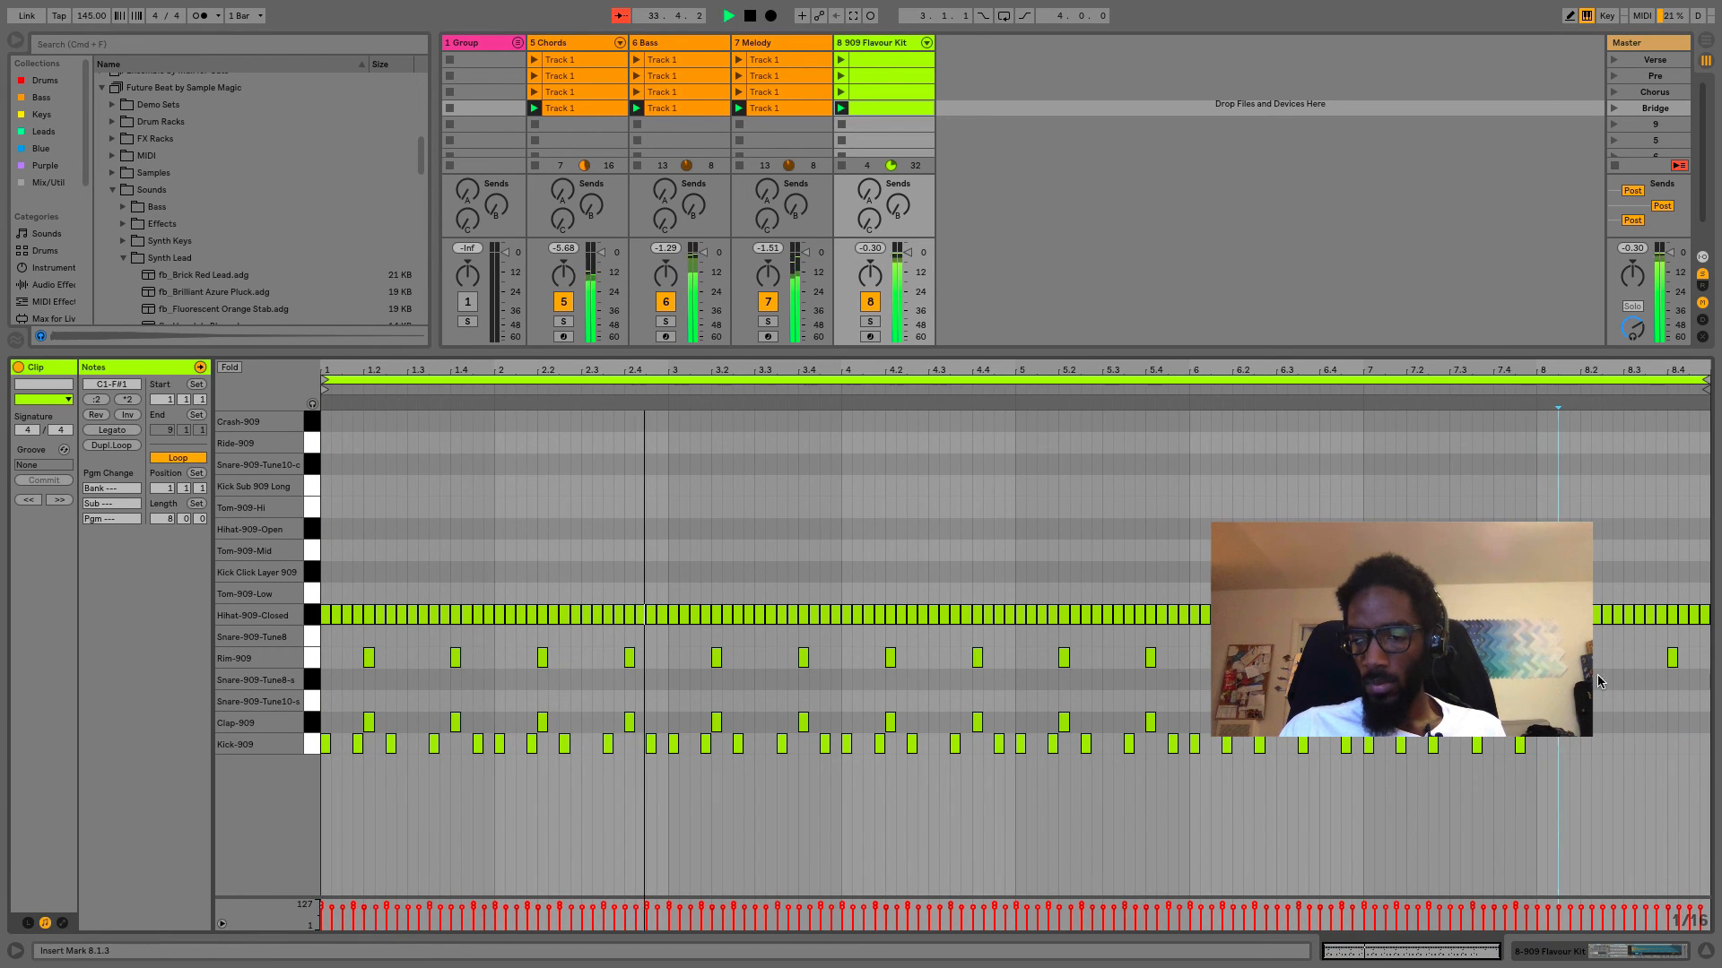
Delete the remaining Hihat-909-Closed and Rim-909 hits from bar 8 of the Bridge drum clip.
left_click_drag(1540, 683, 1708, 603)
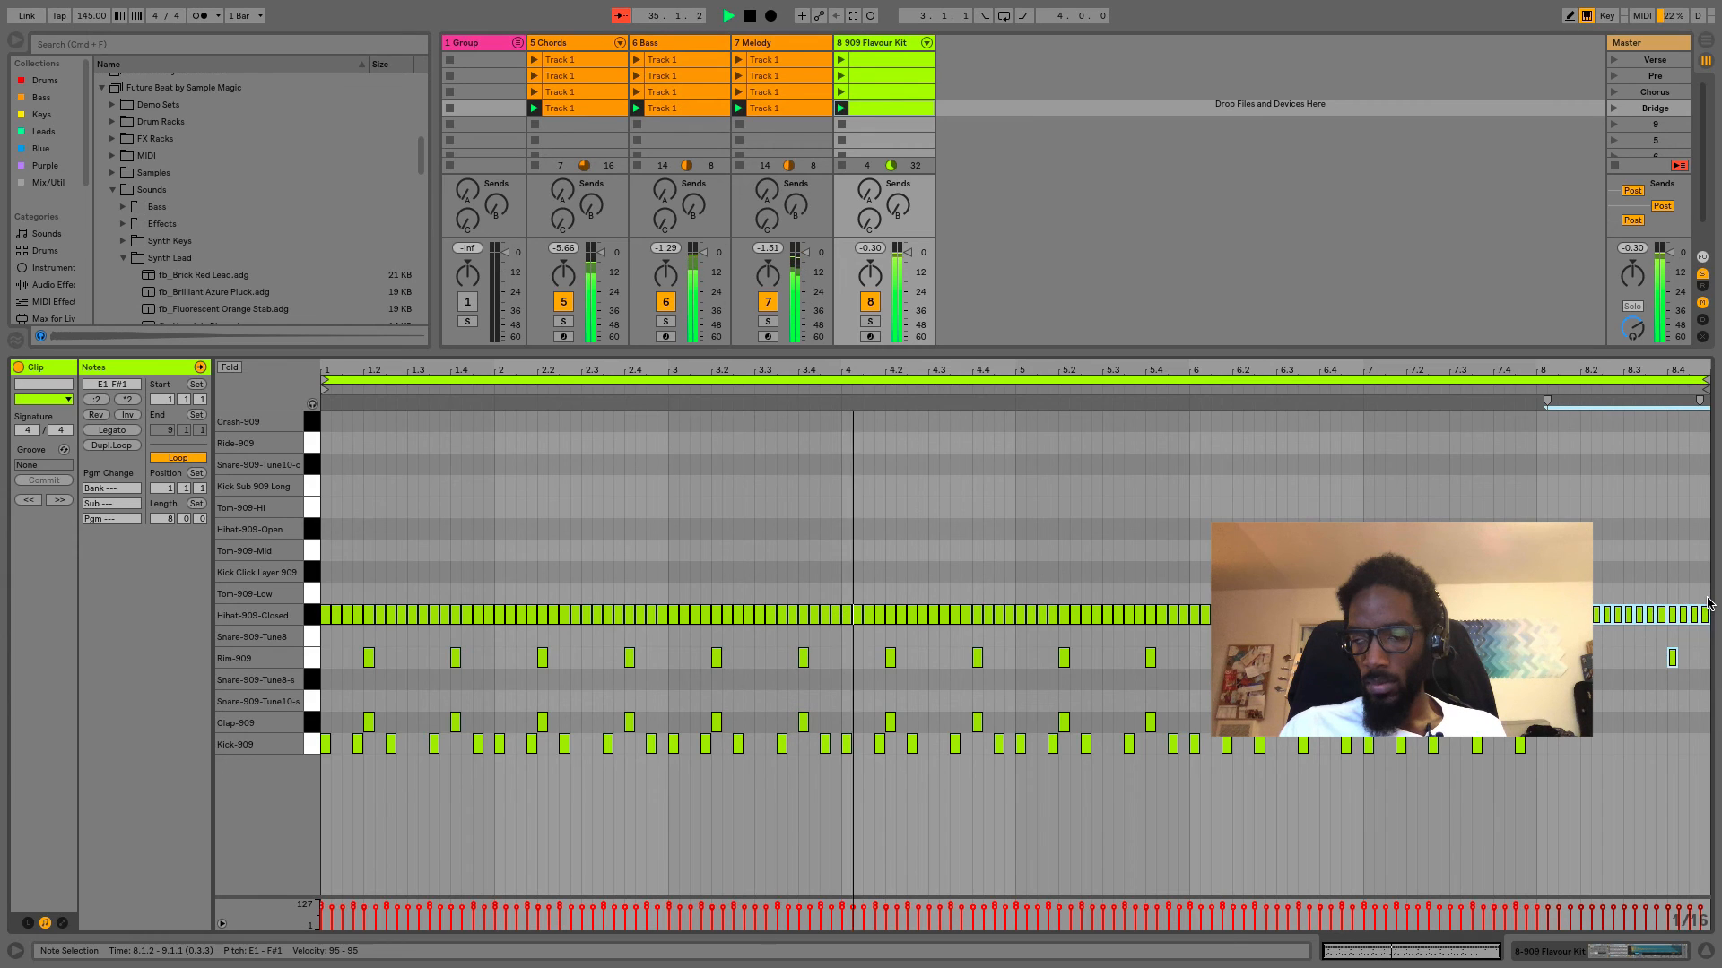
key("BackSpace")
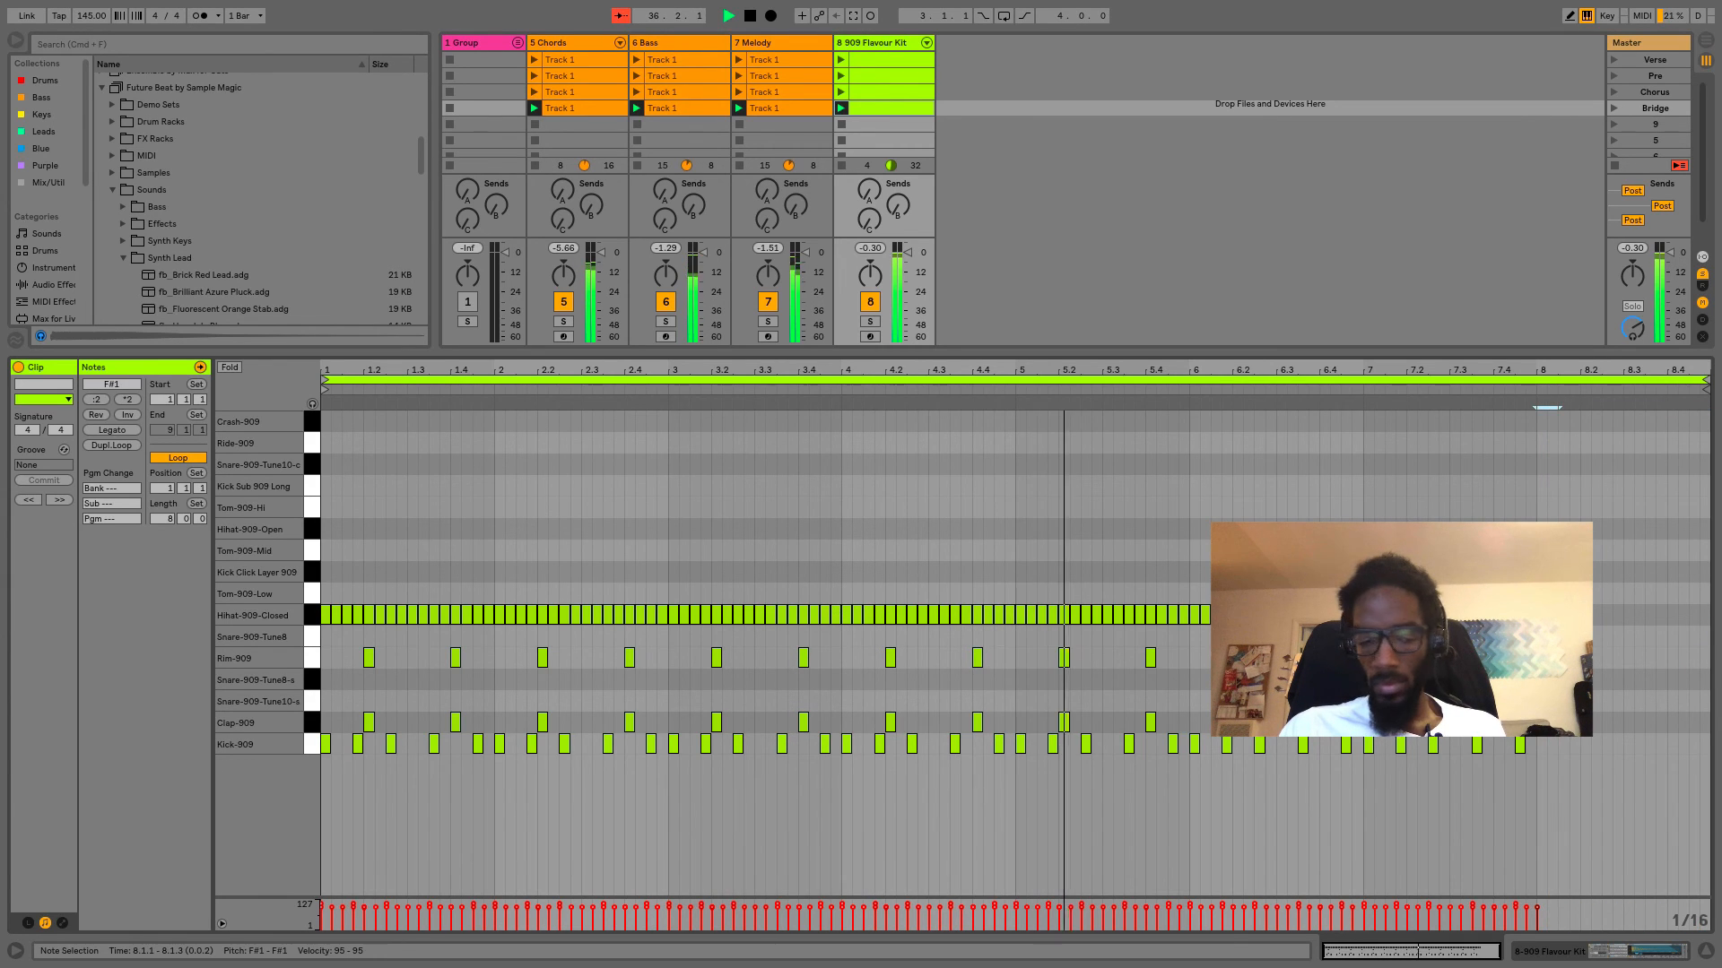
key("BackSpace")
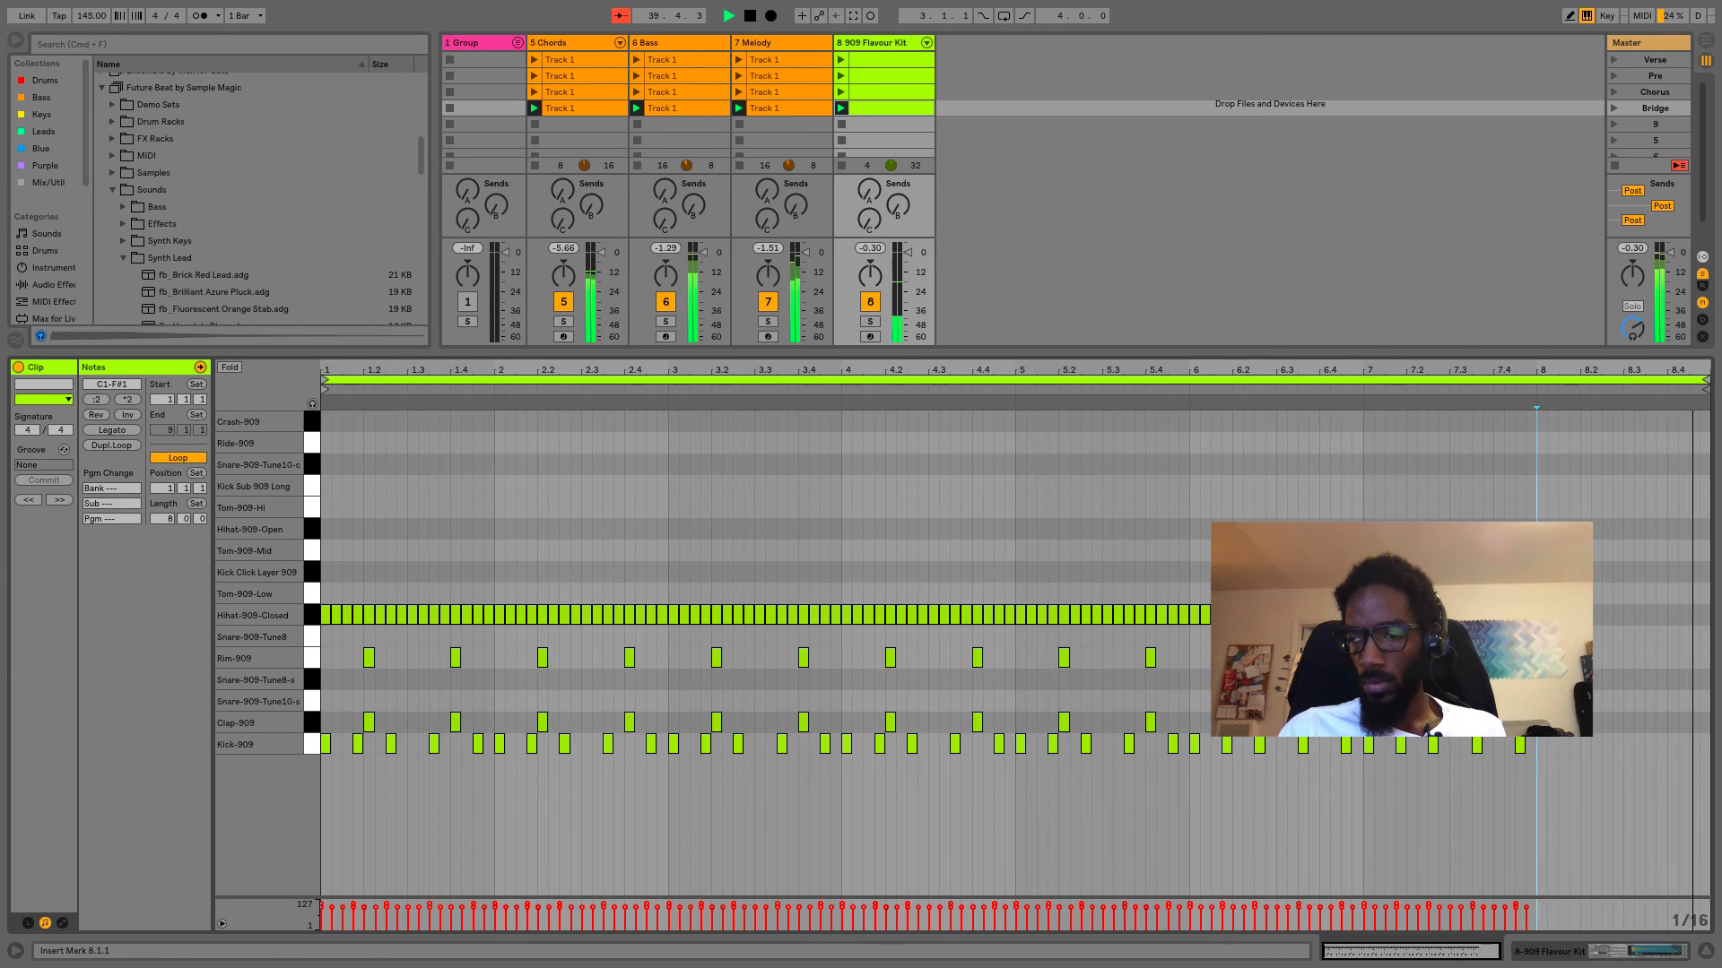
Fill bar 8 with a Clap-909 roll, using eighth notes from 8.1.1 to 8.3.1 and sixteenth notes for the rest, and stop playback.
key("b")
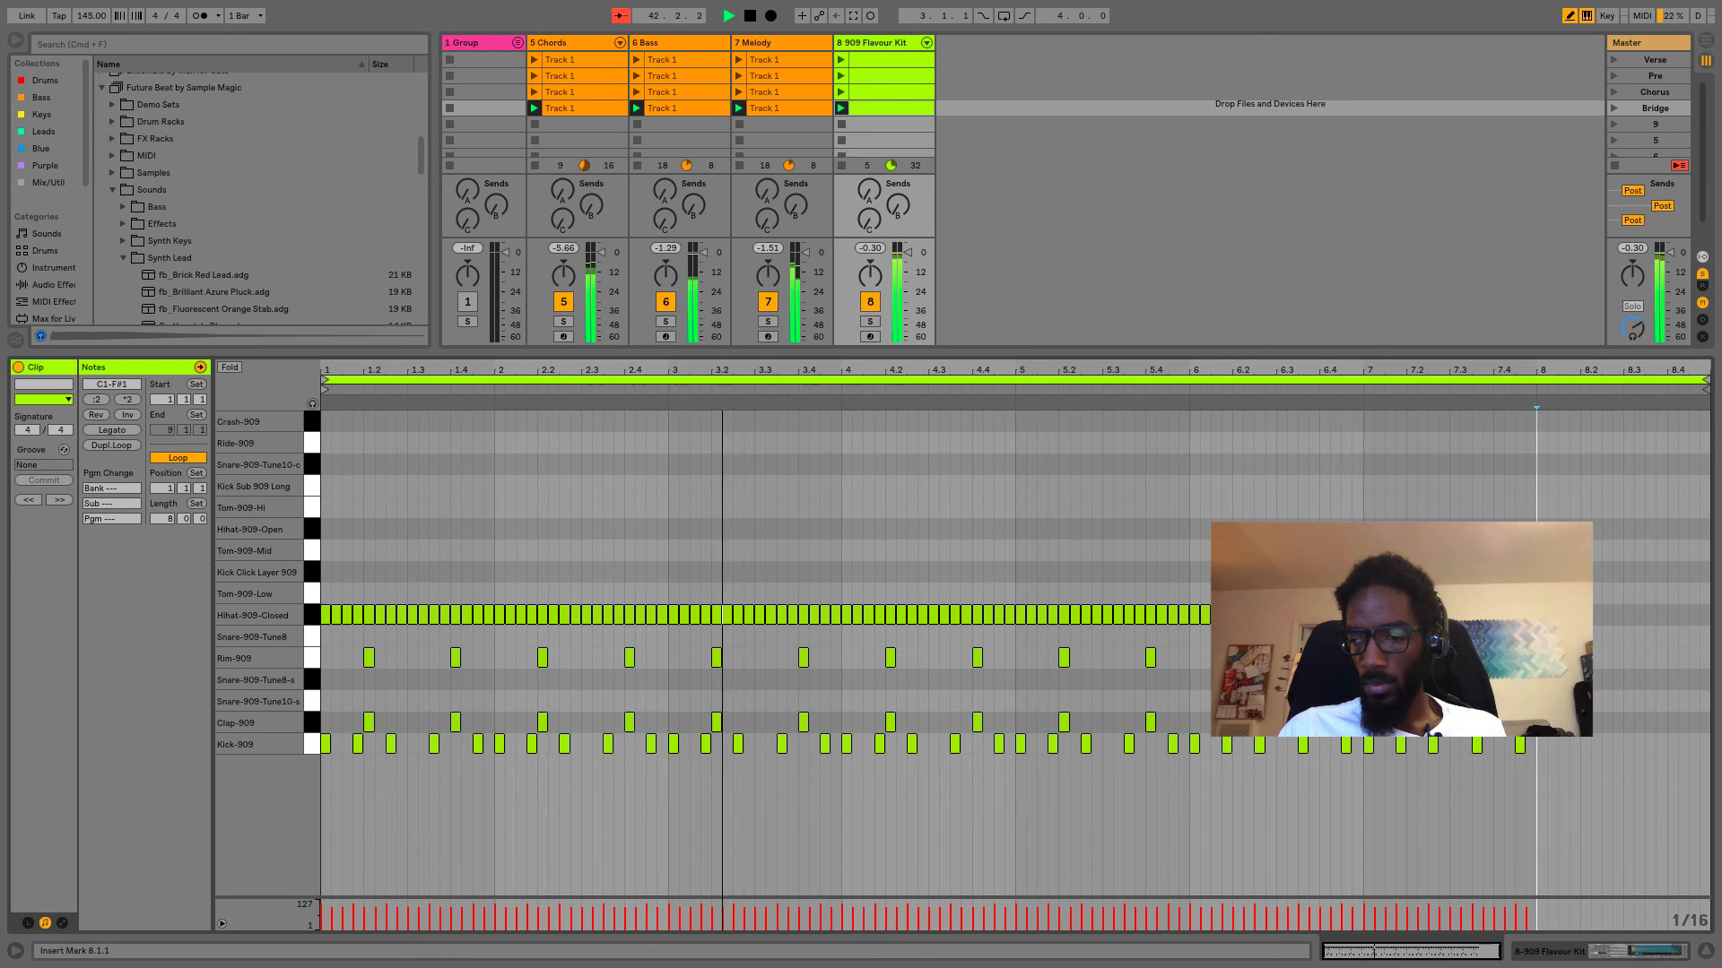
key("super+2")
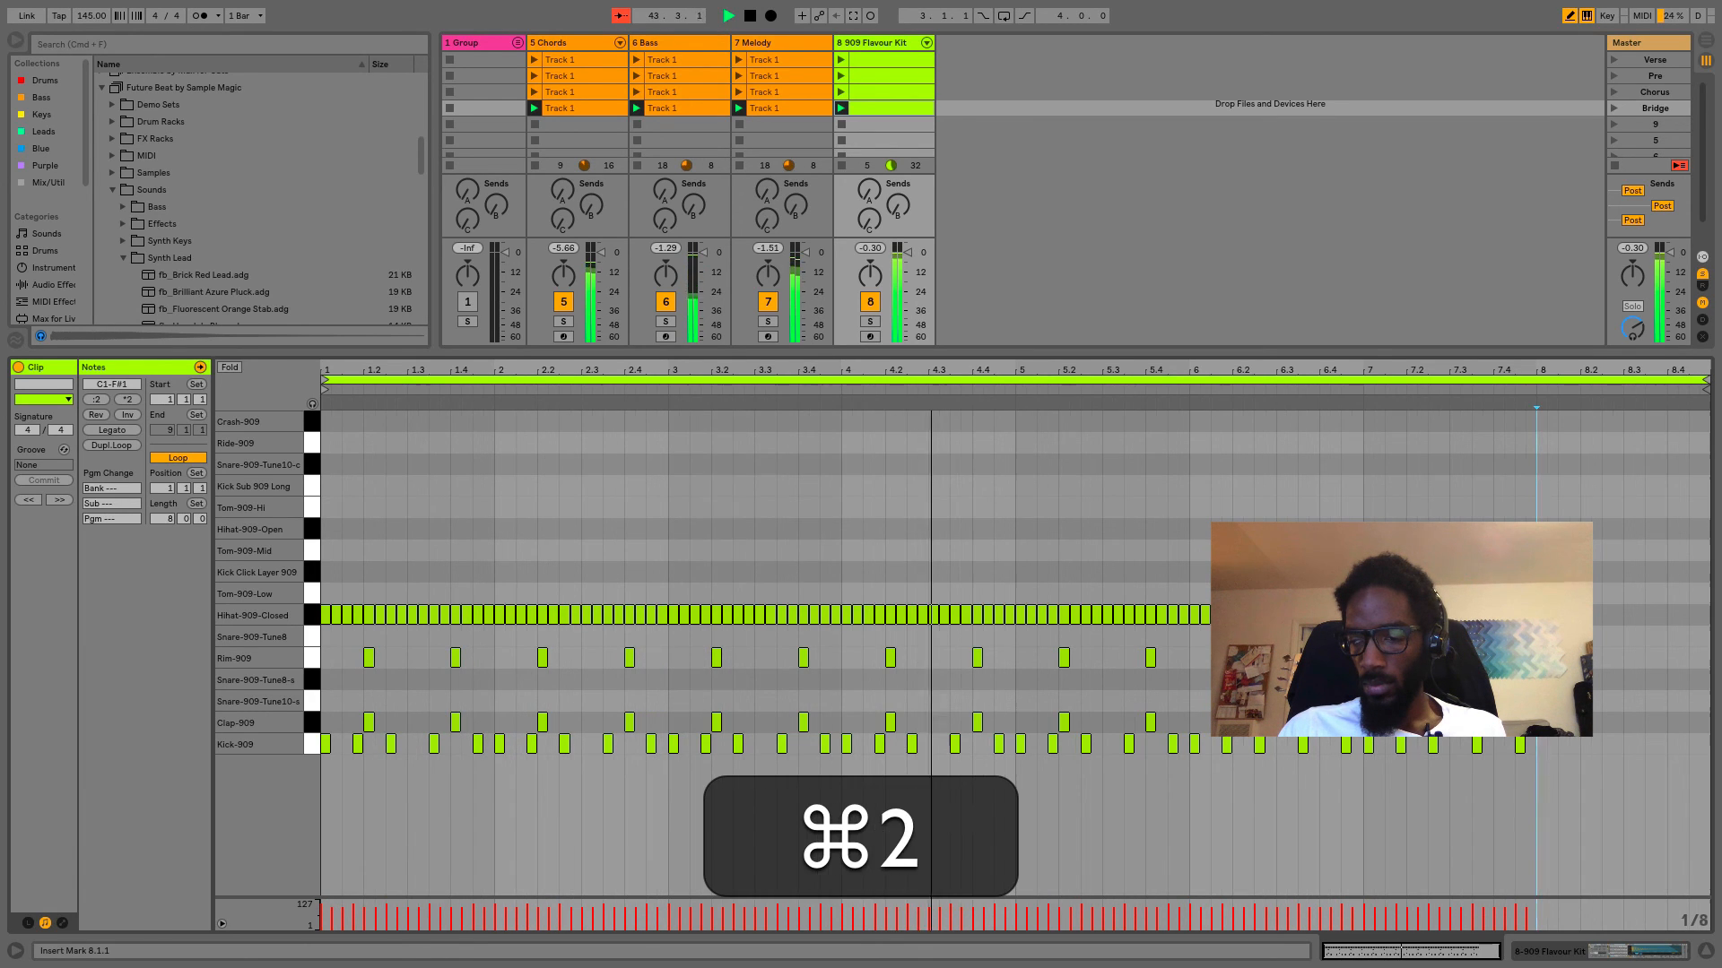
left_click_drag(1547, 721, 1614, 719)
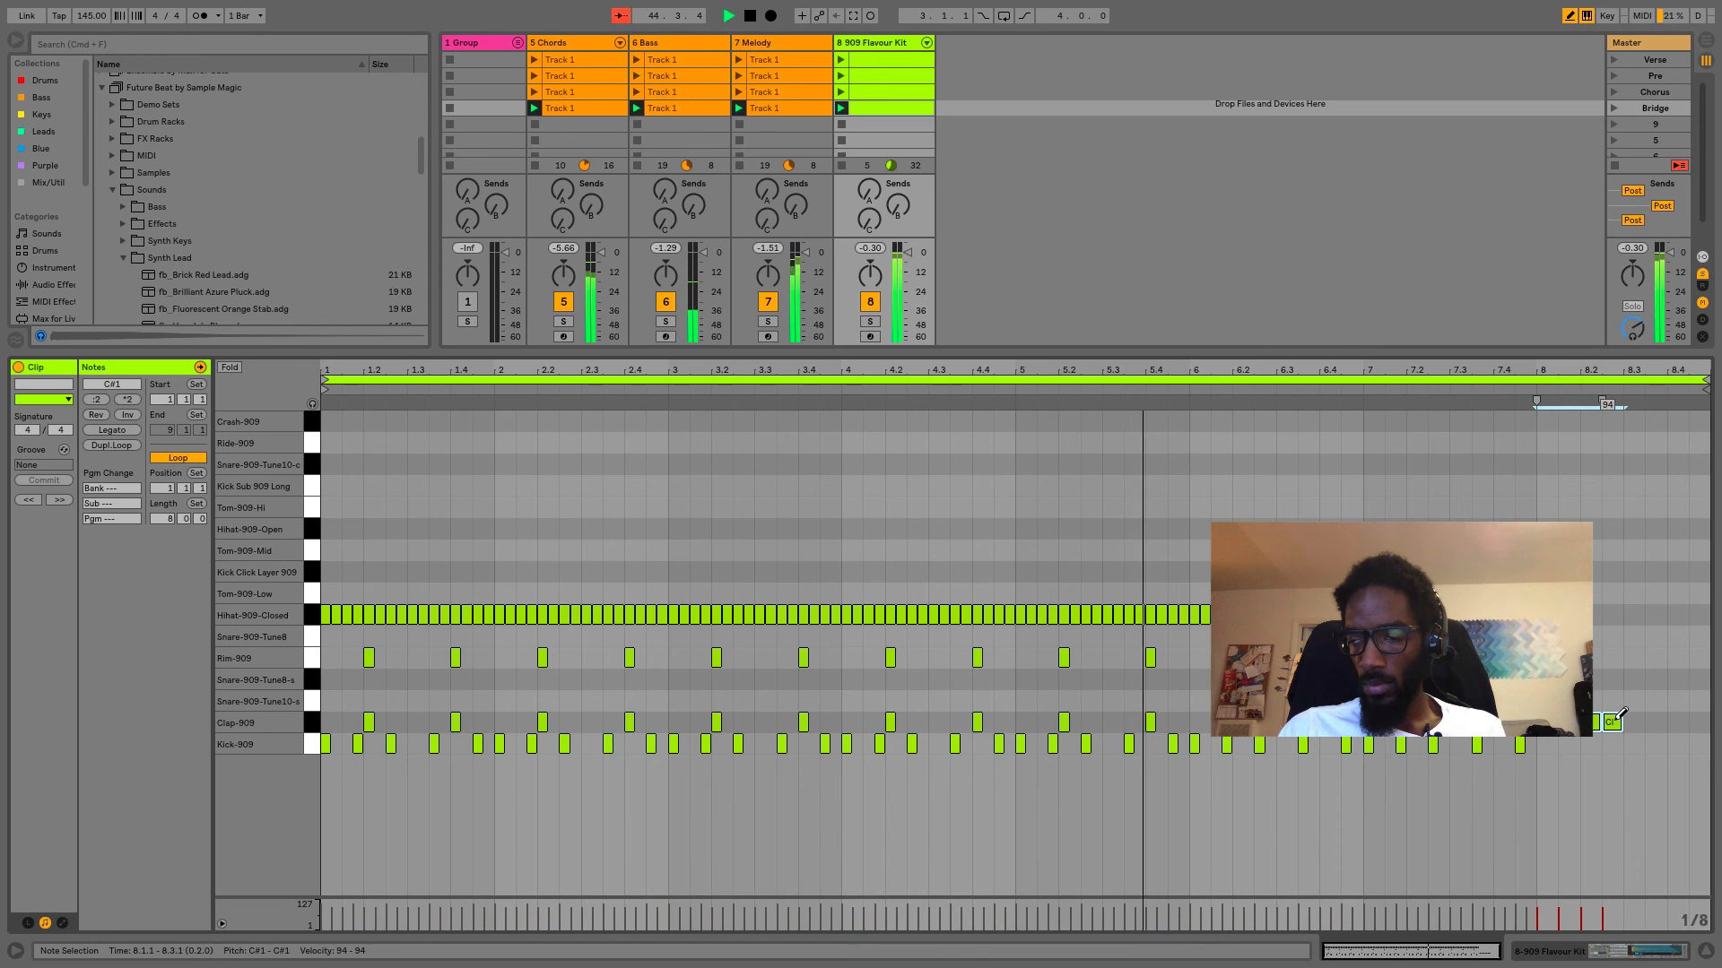
key("super+1")
key("super+2")
key("super+1")
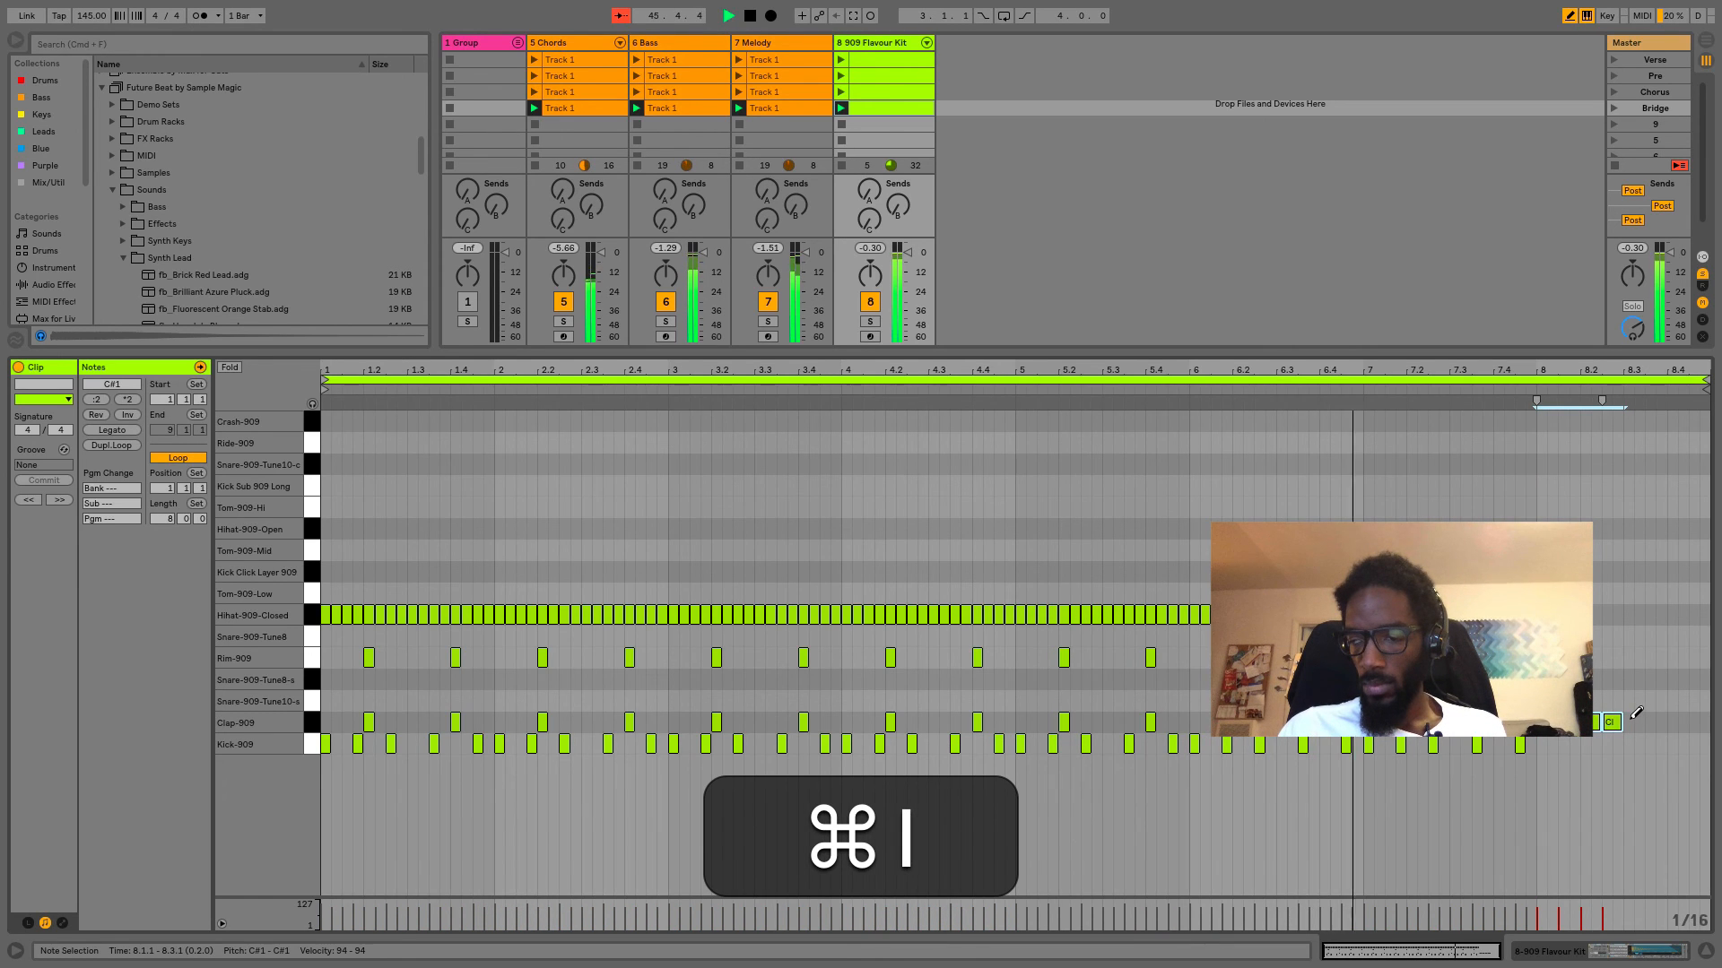
key("super+d")
key("b")
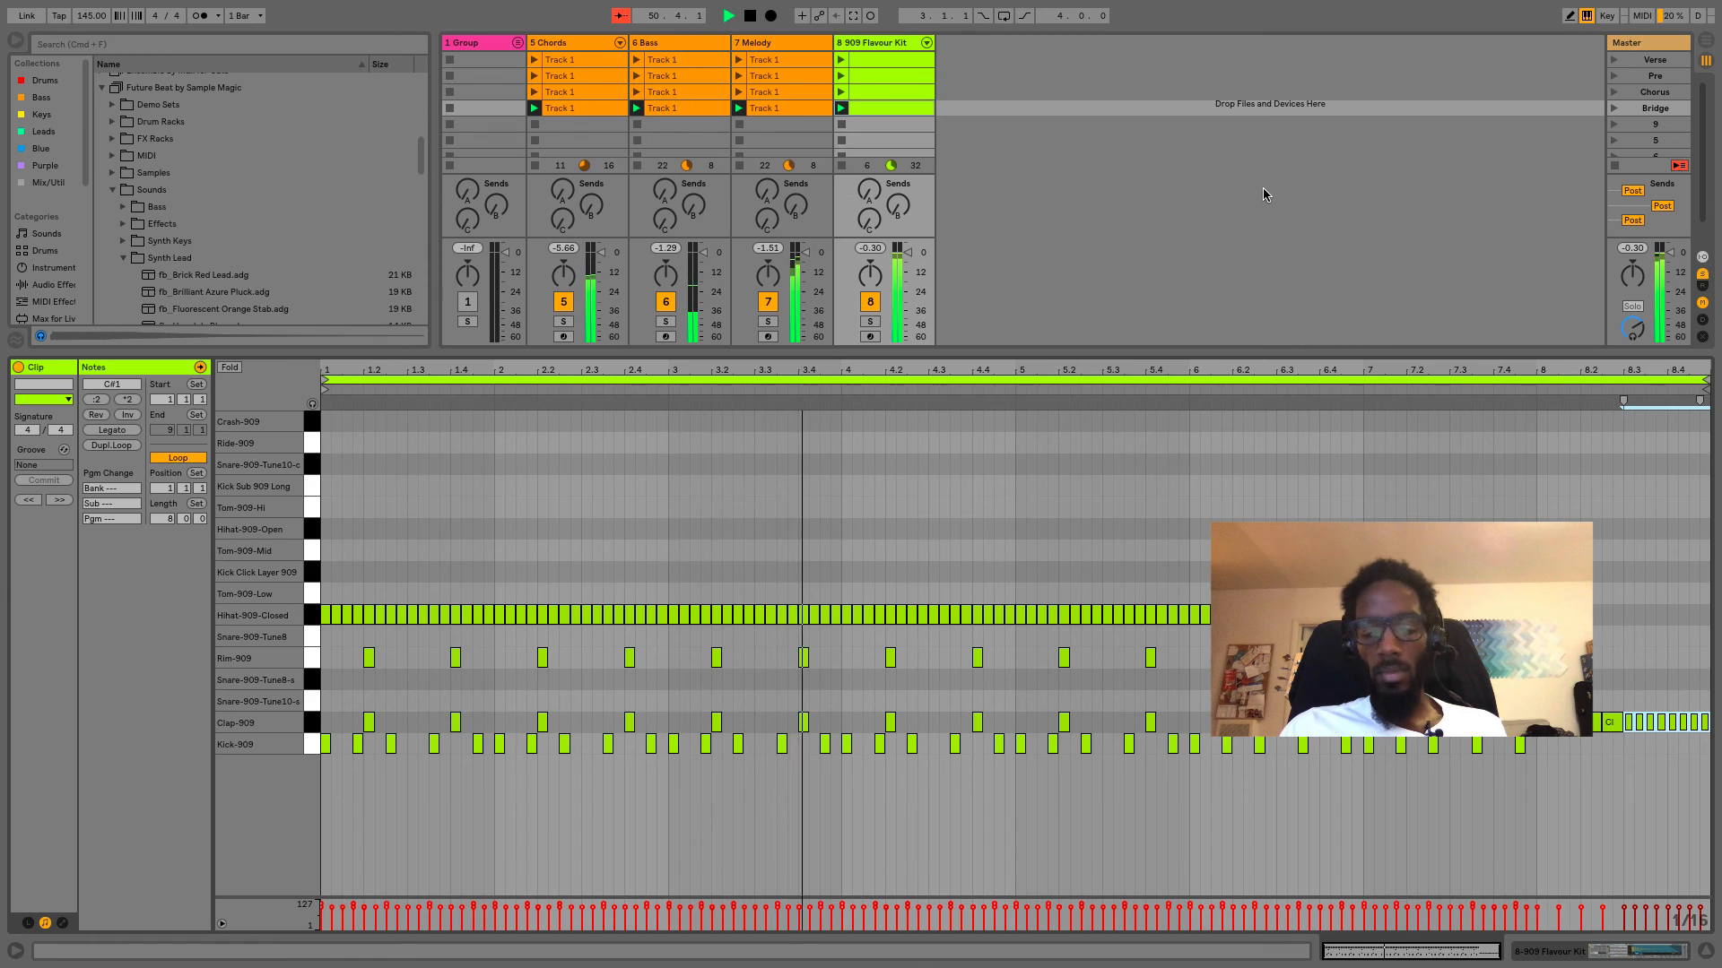
key("space")
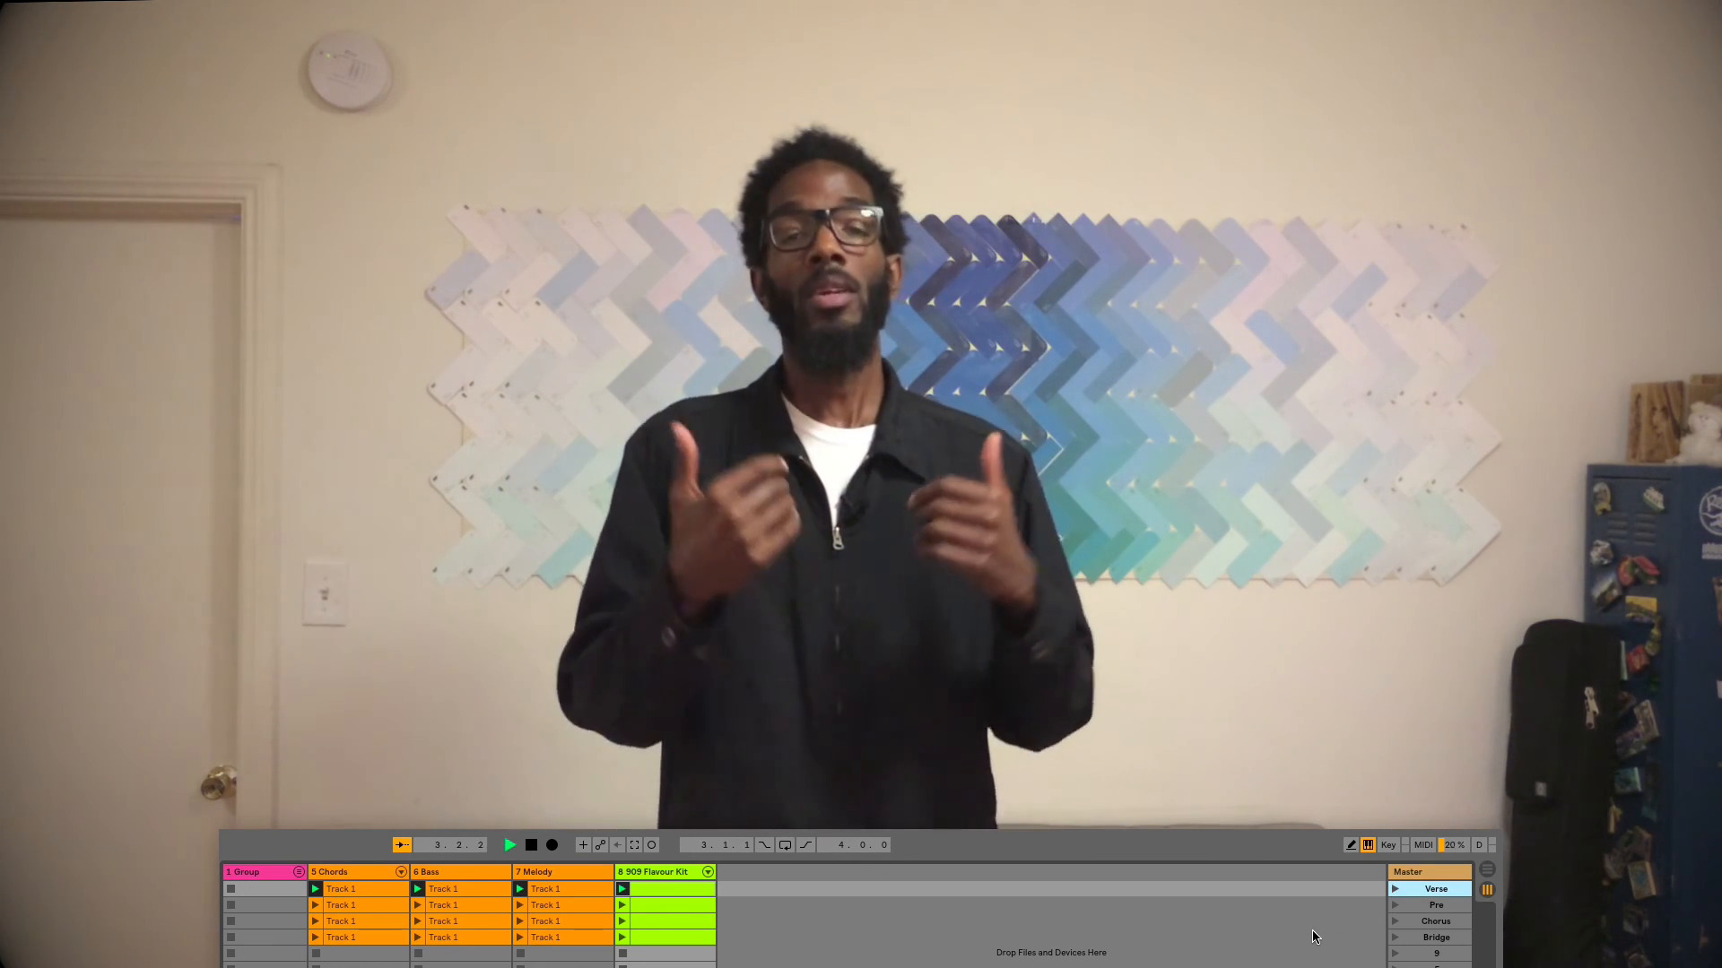
Play through the song by launching the Pre, Chorus, Verse, Bridge and Chorus scenes in that order.
left_click(1395, 905)
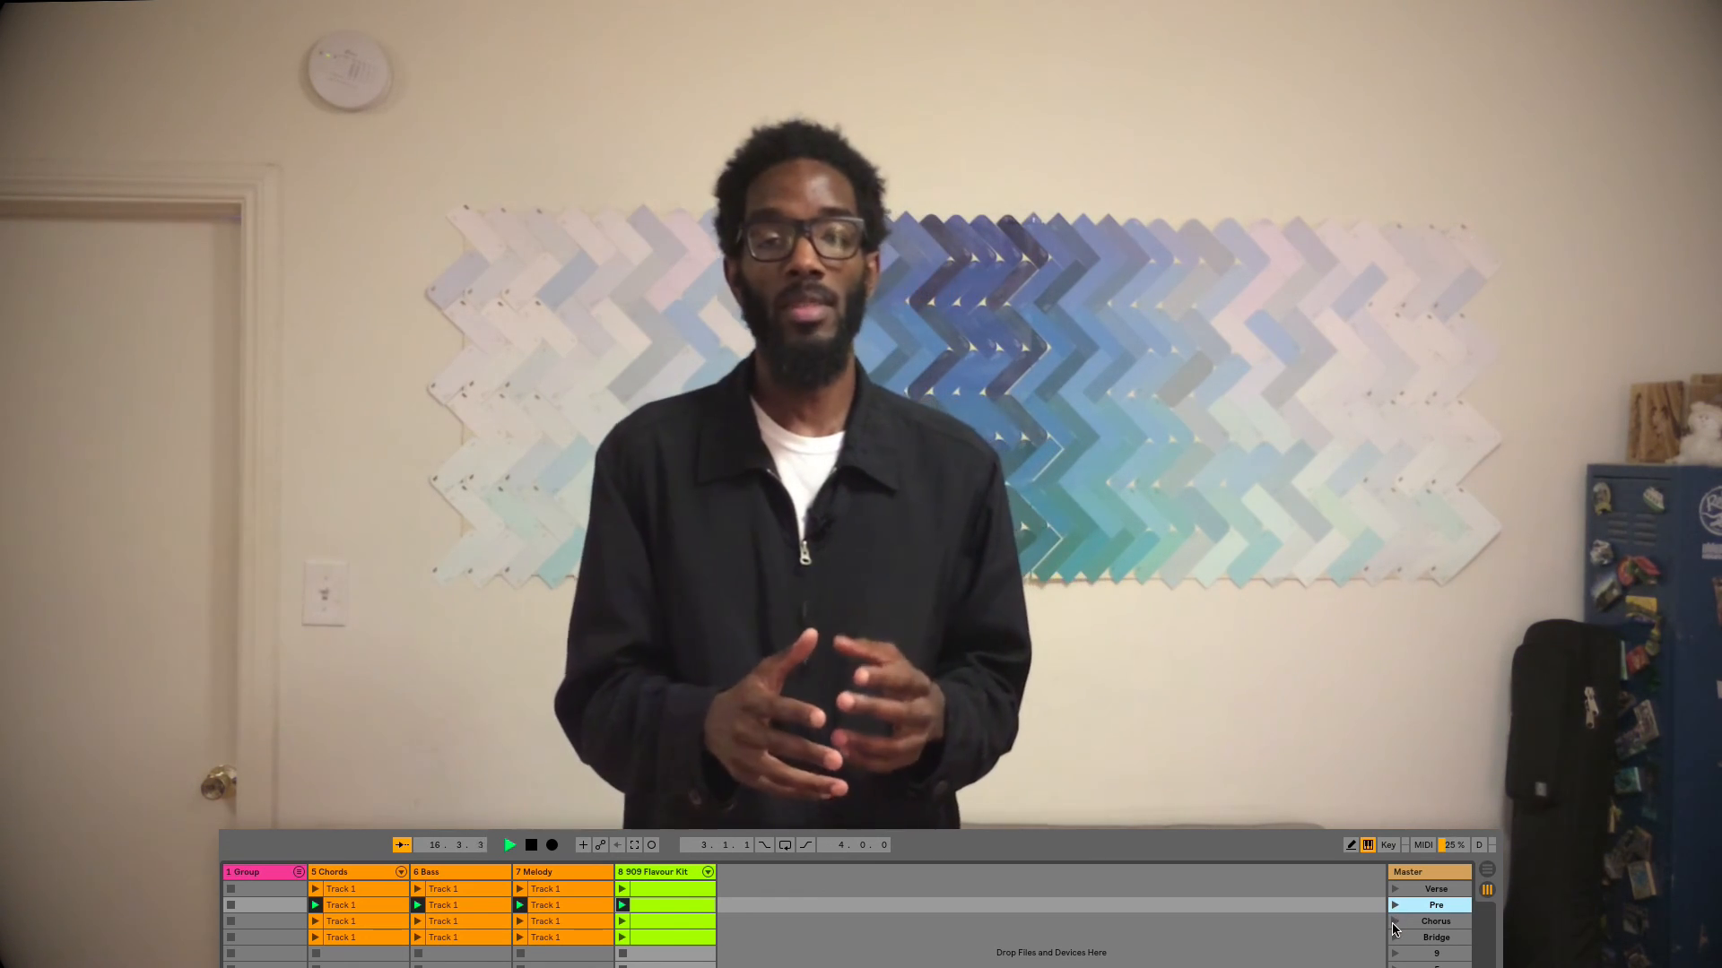
left_click(1394, 923)
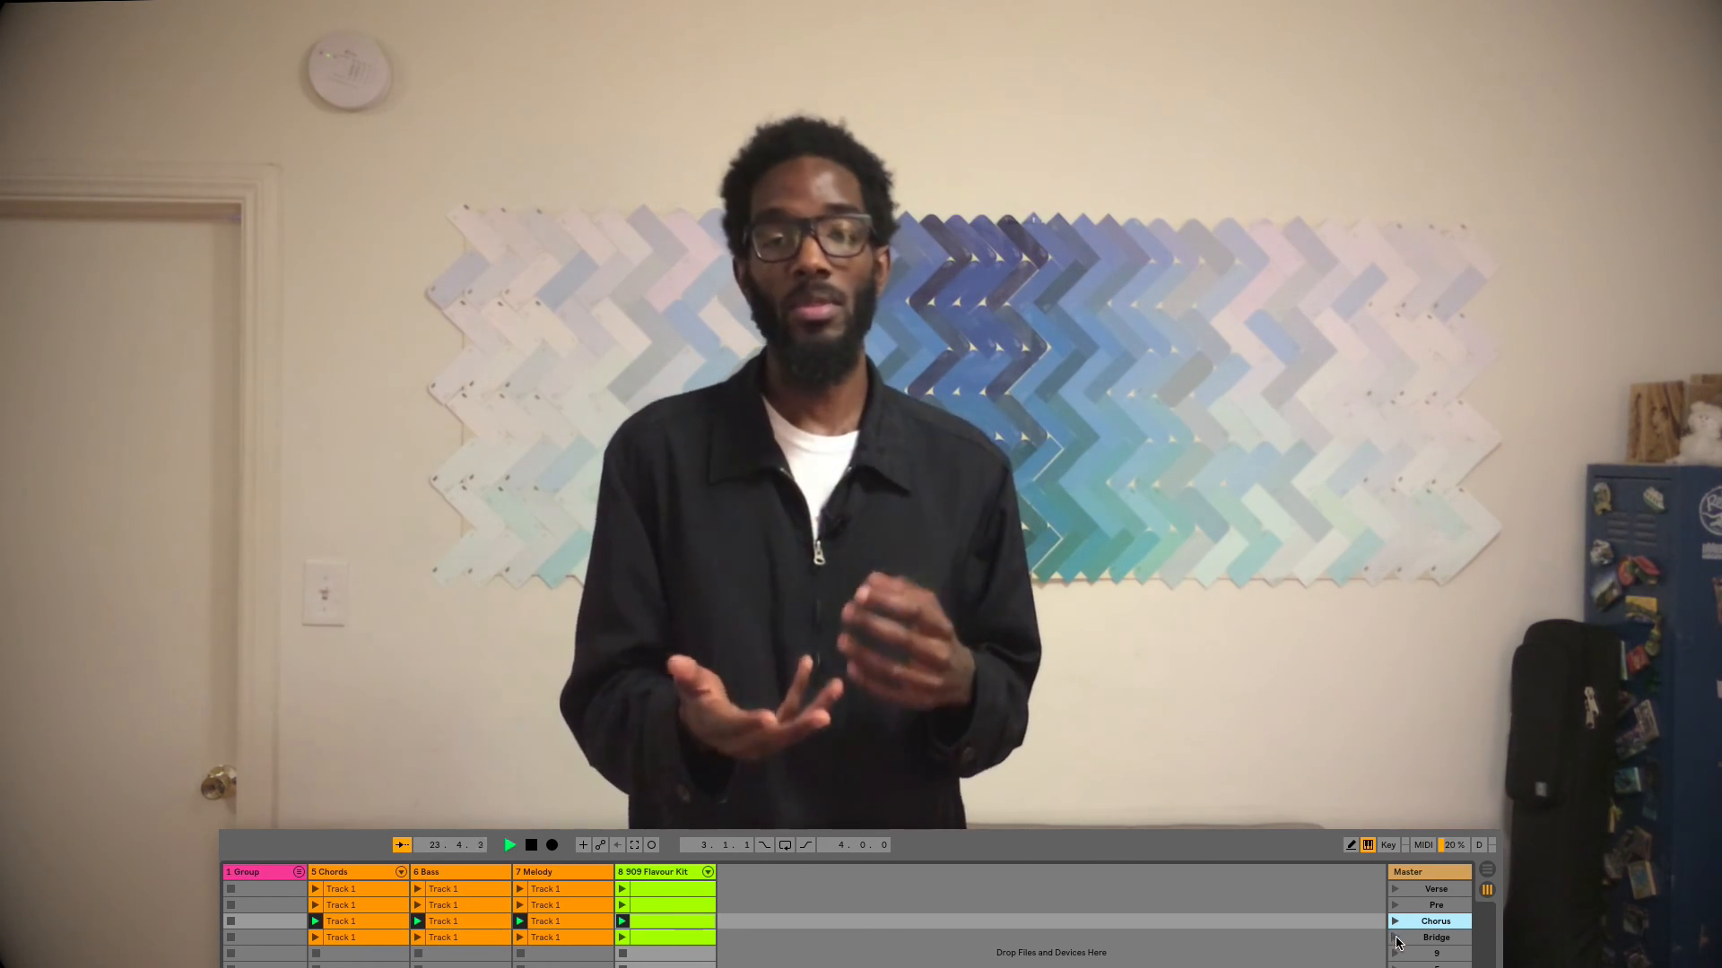
left_click(1396, 891)
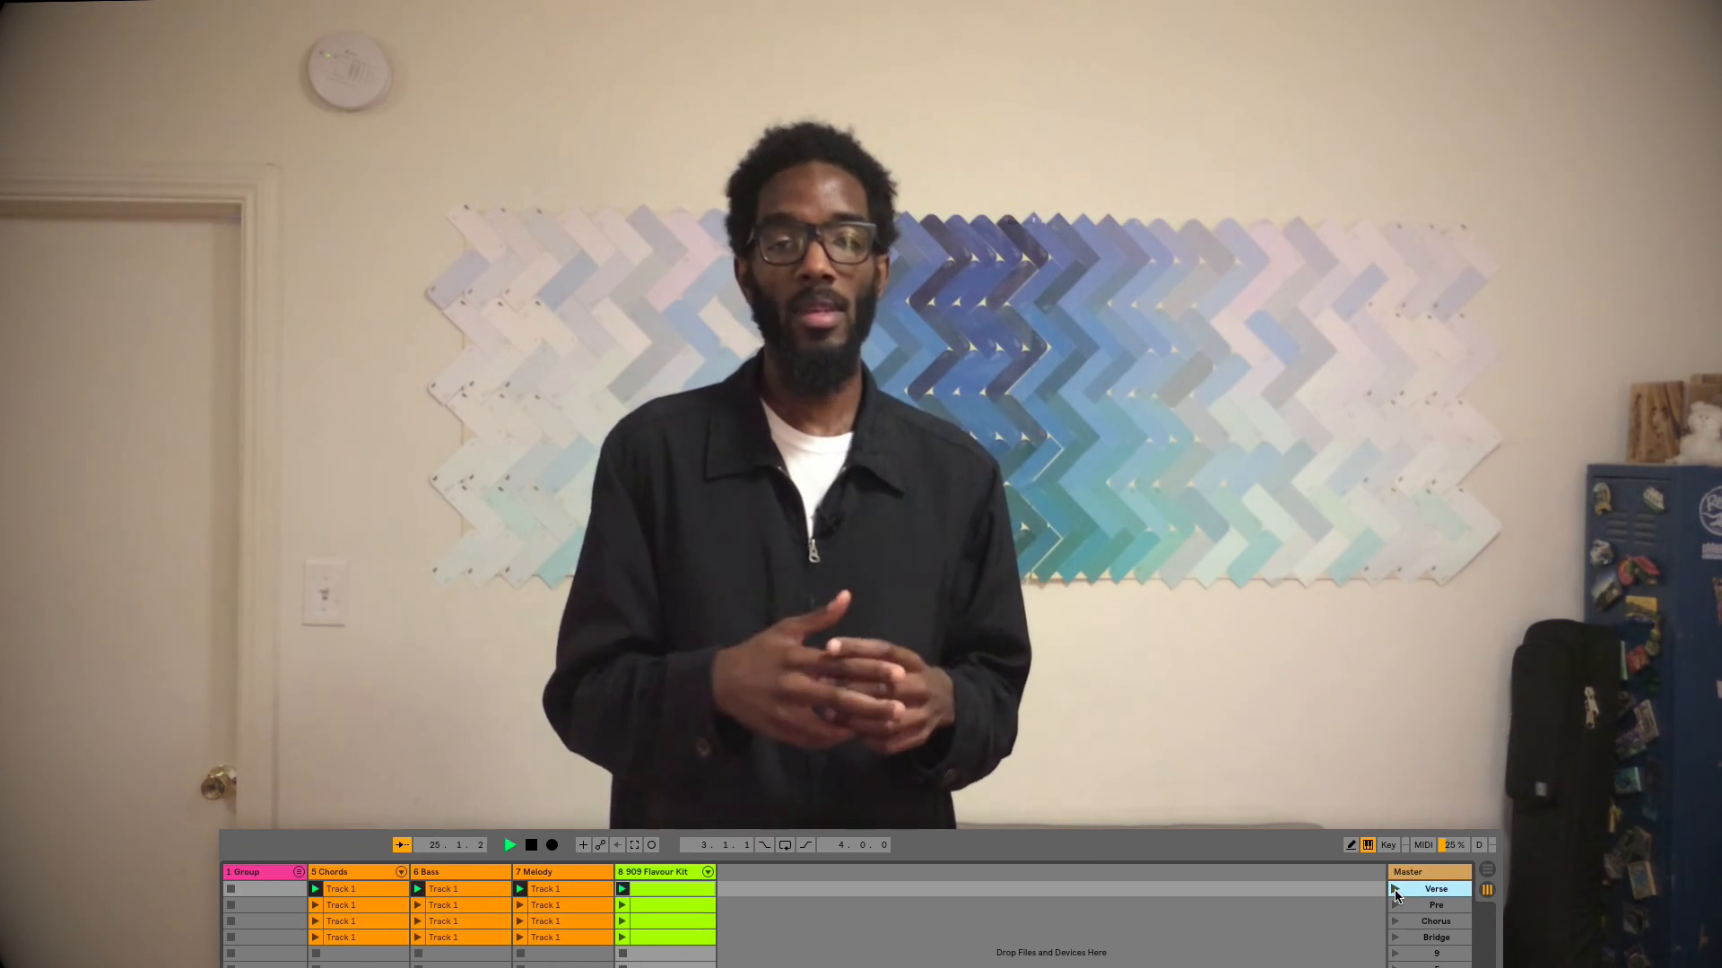
left_click(1395, 938)
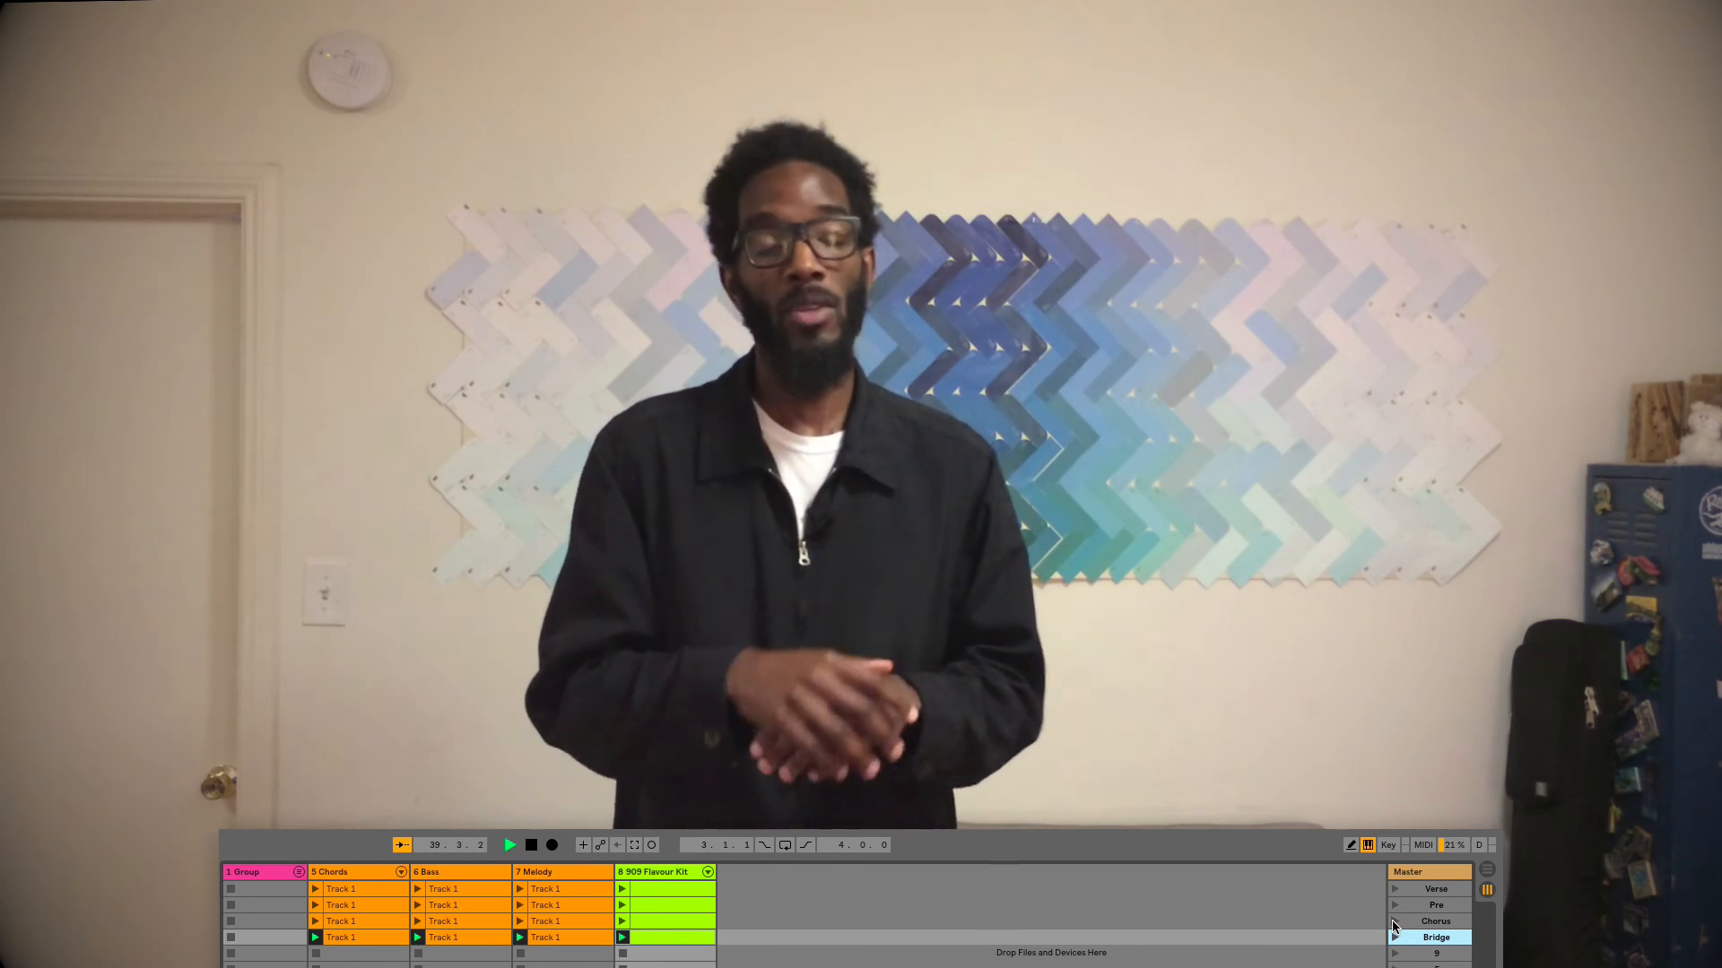
left_click(1395, 922)
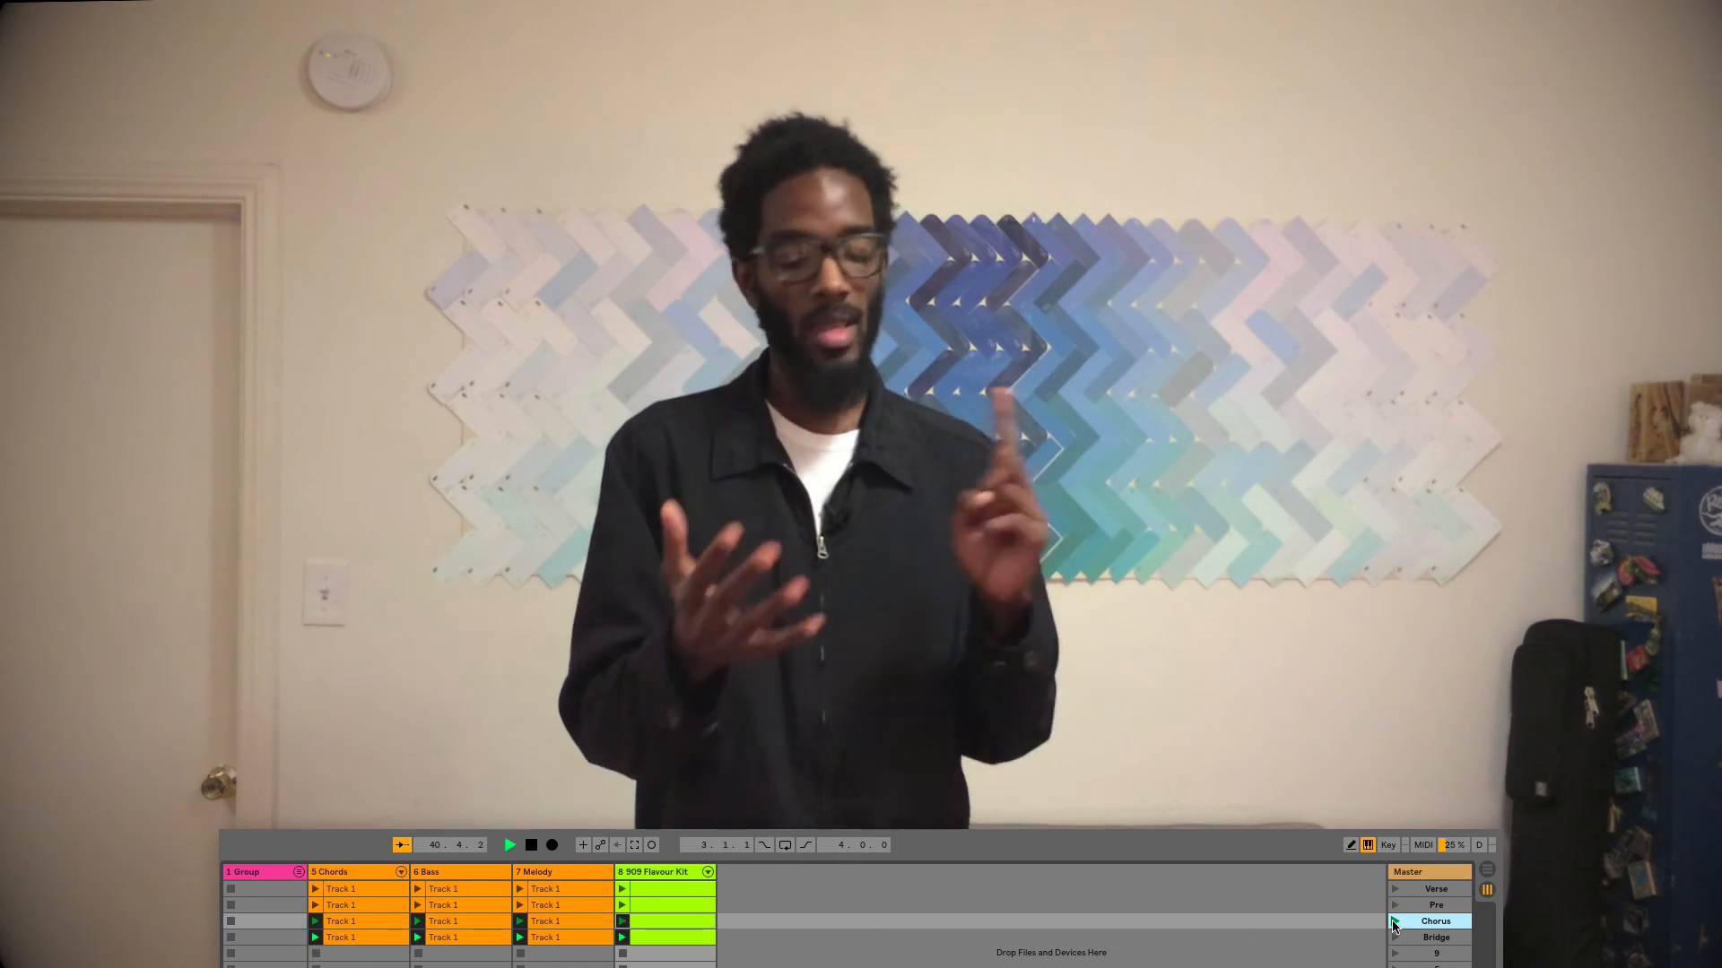